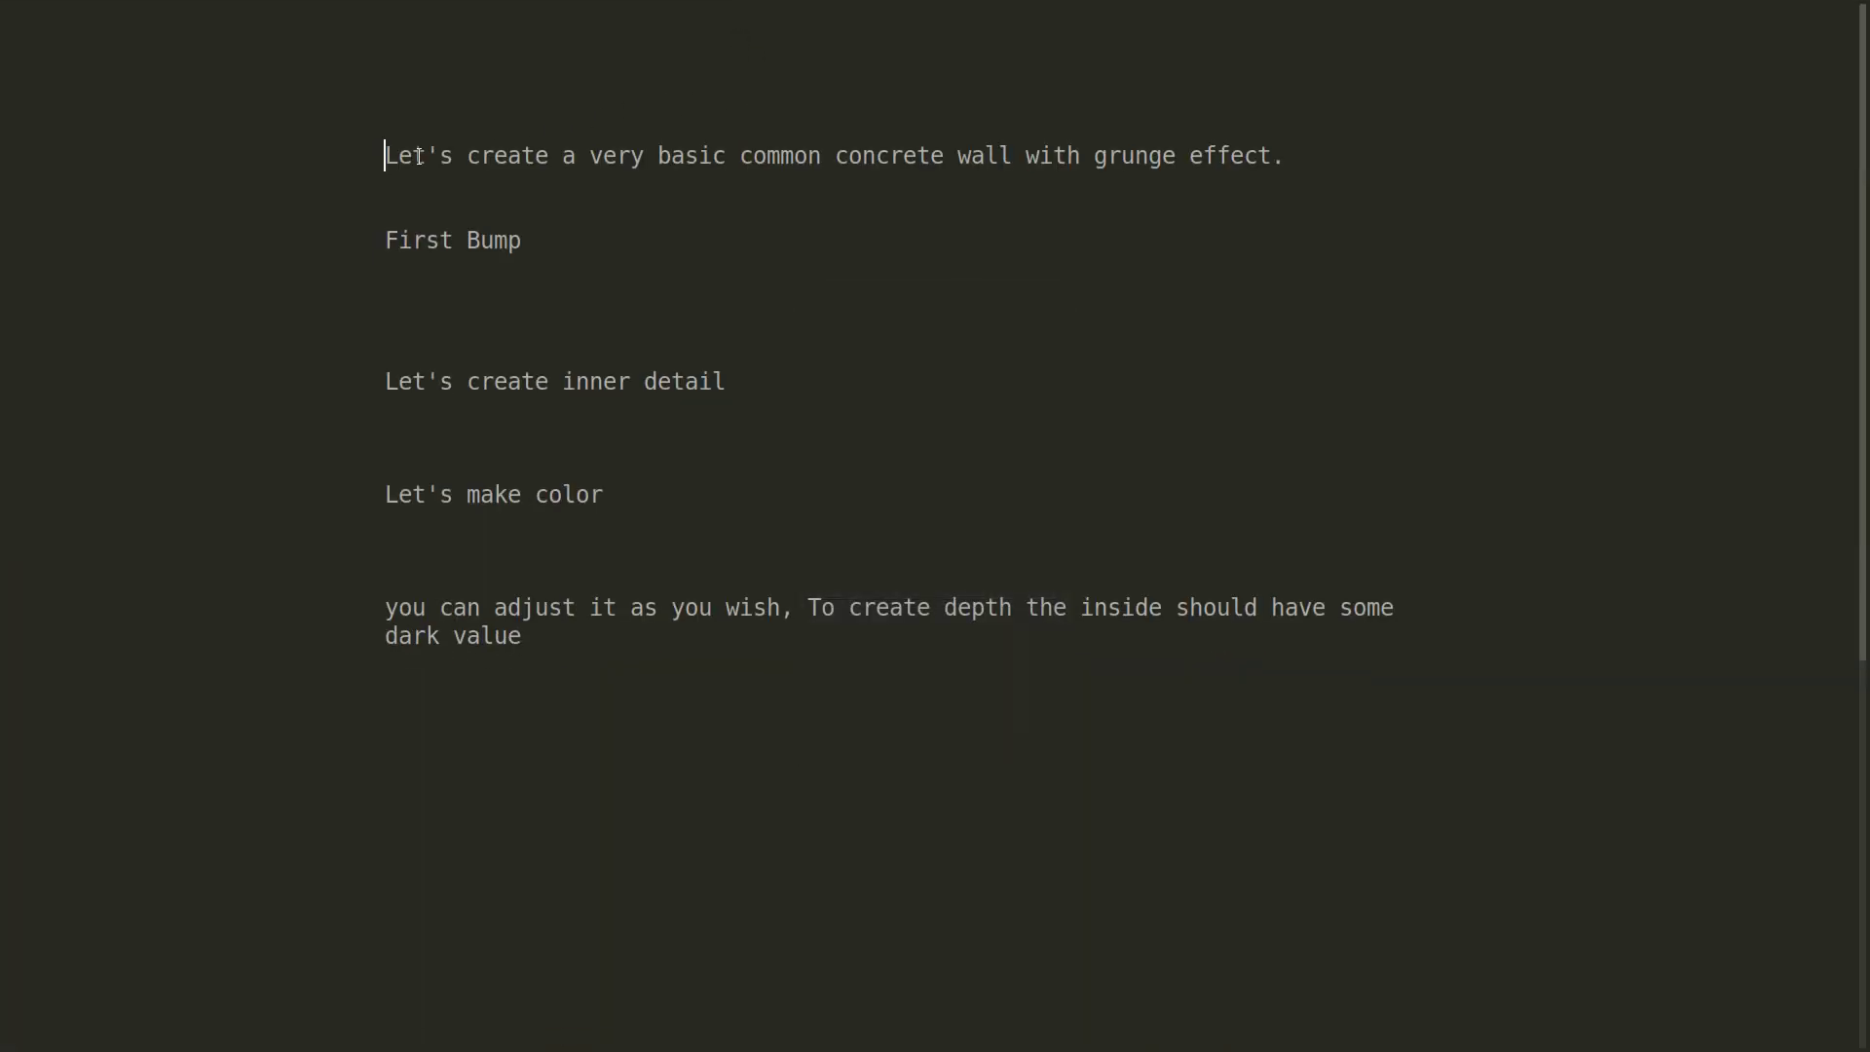
Insert 'procedural Shader' after 'wall' in the note's opening sentence, then select the First Bump heading
triple_click(419, 156)
shift+click(1360, 166)
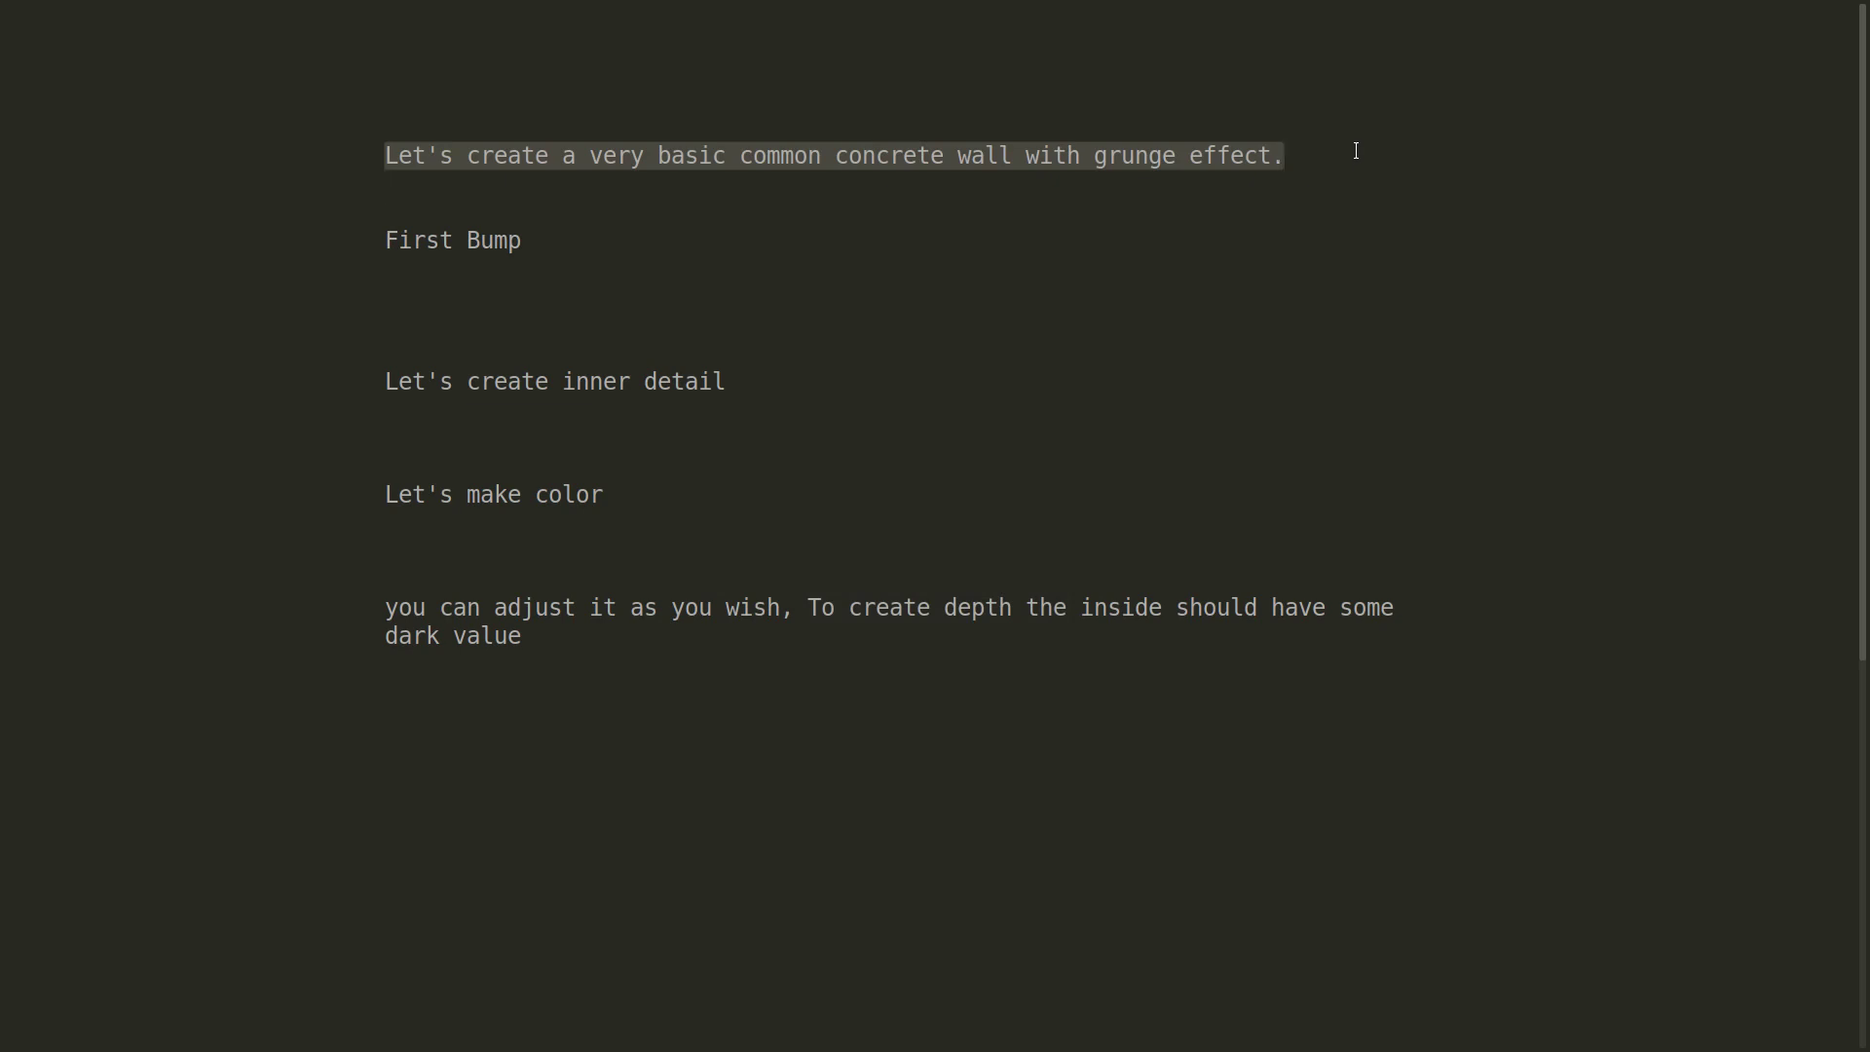
click(1321, 235)
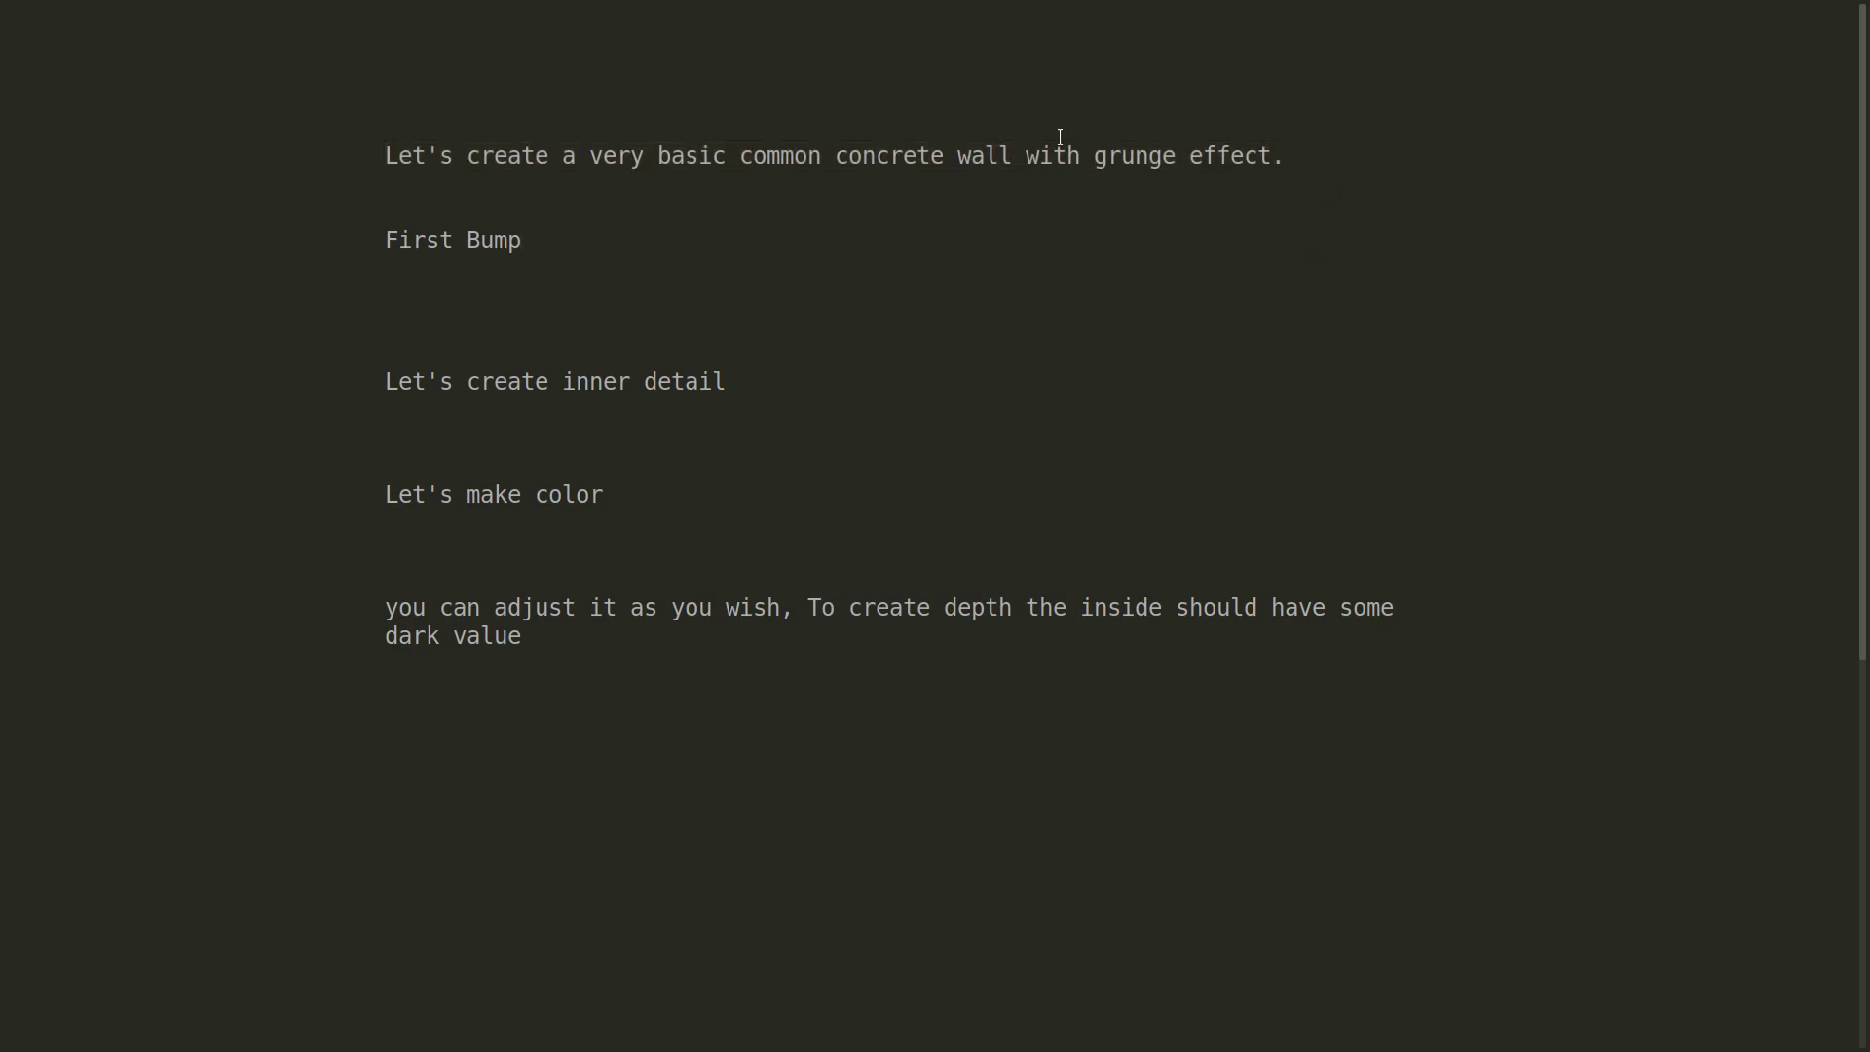
text(S)
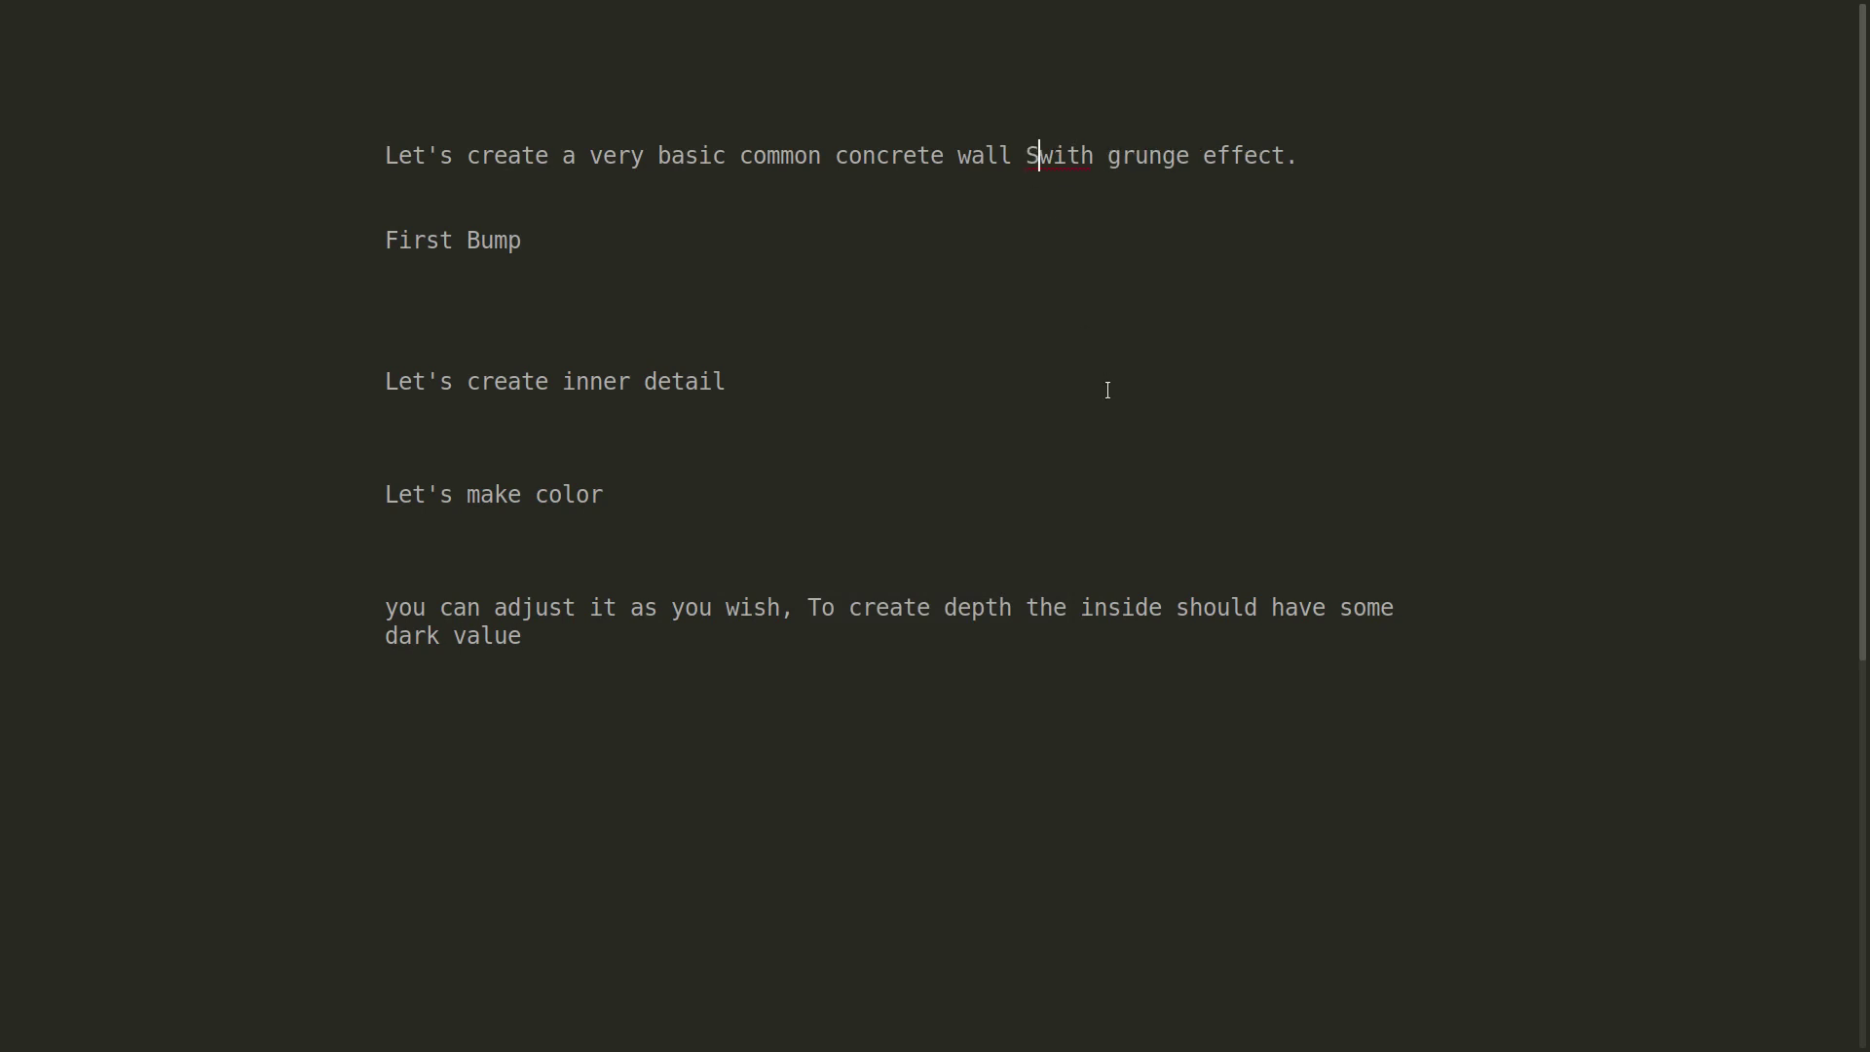
text(hader)
key(ctrl+Left)
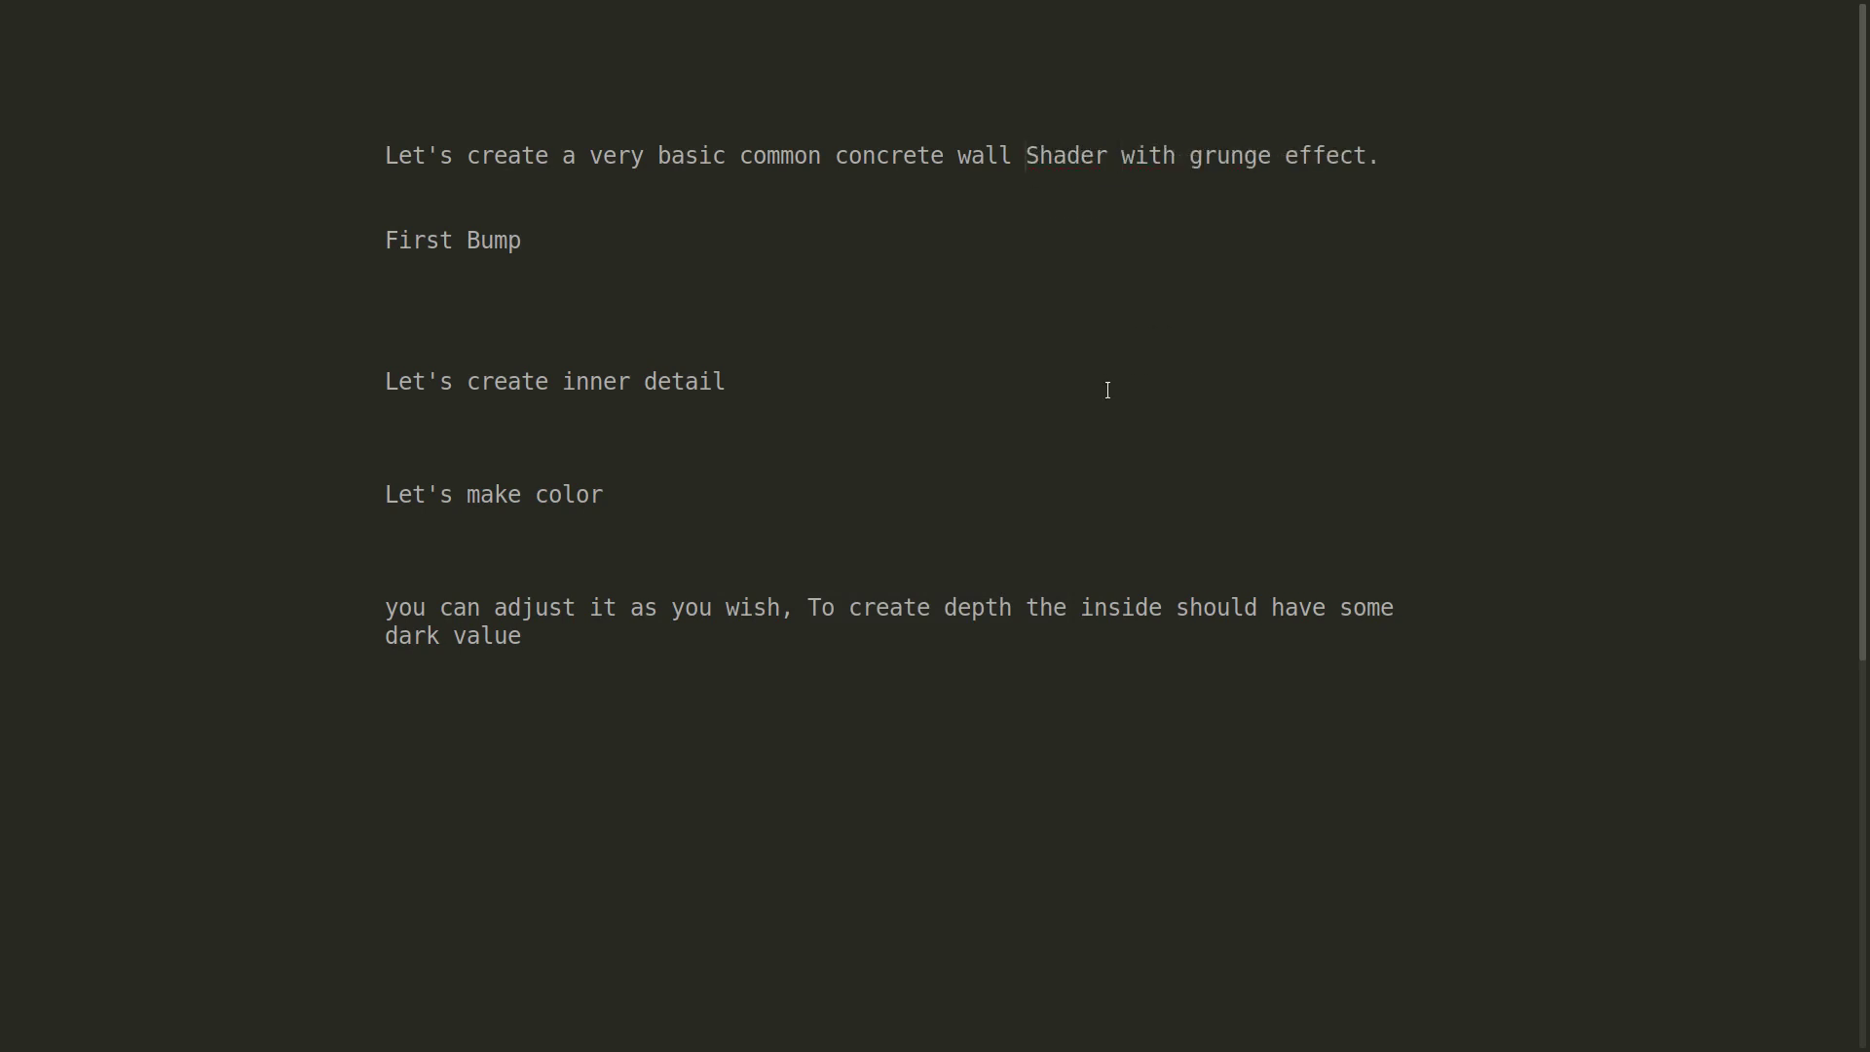
text(pro)
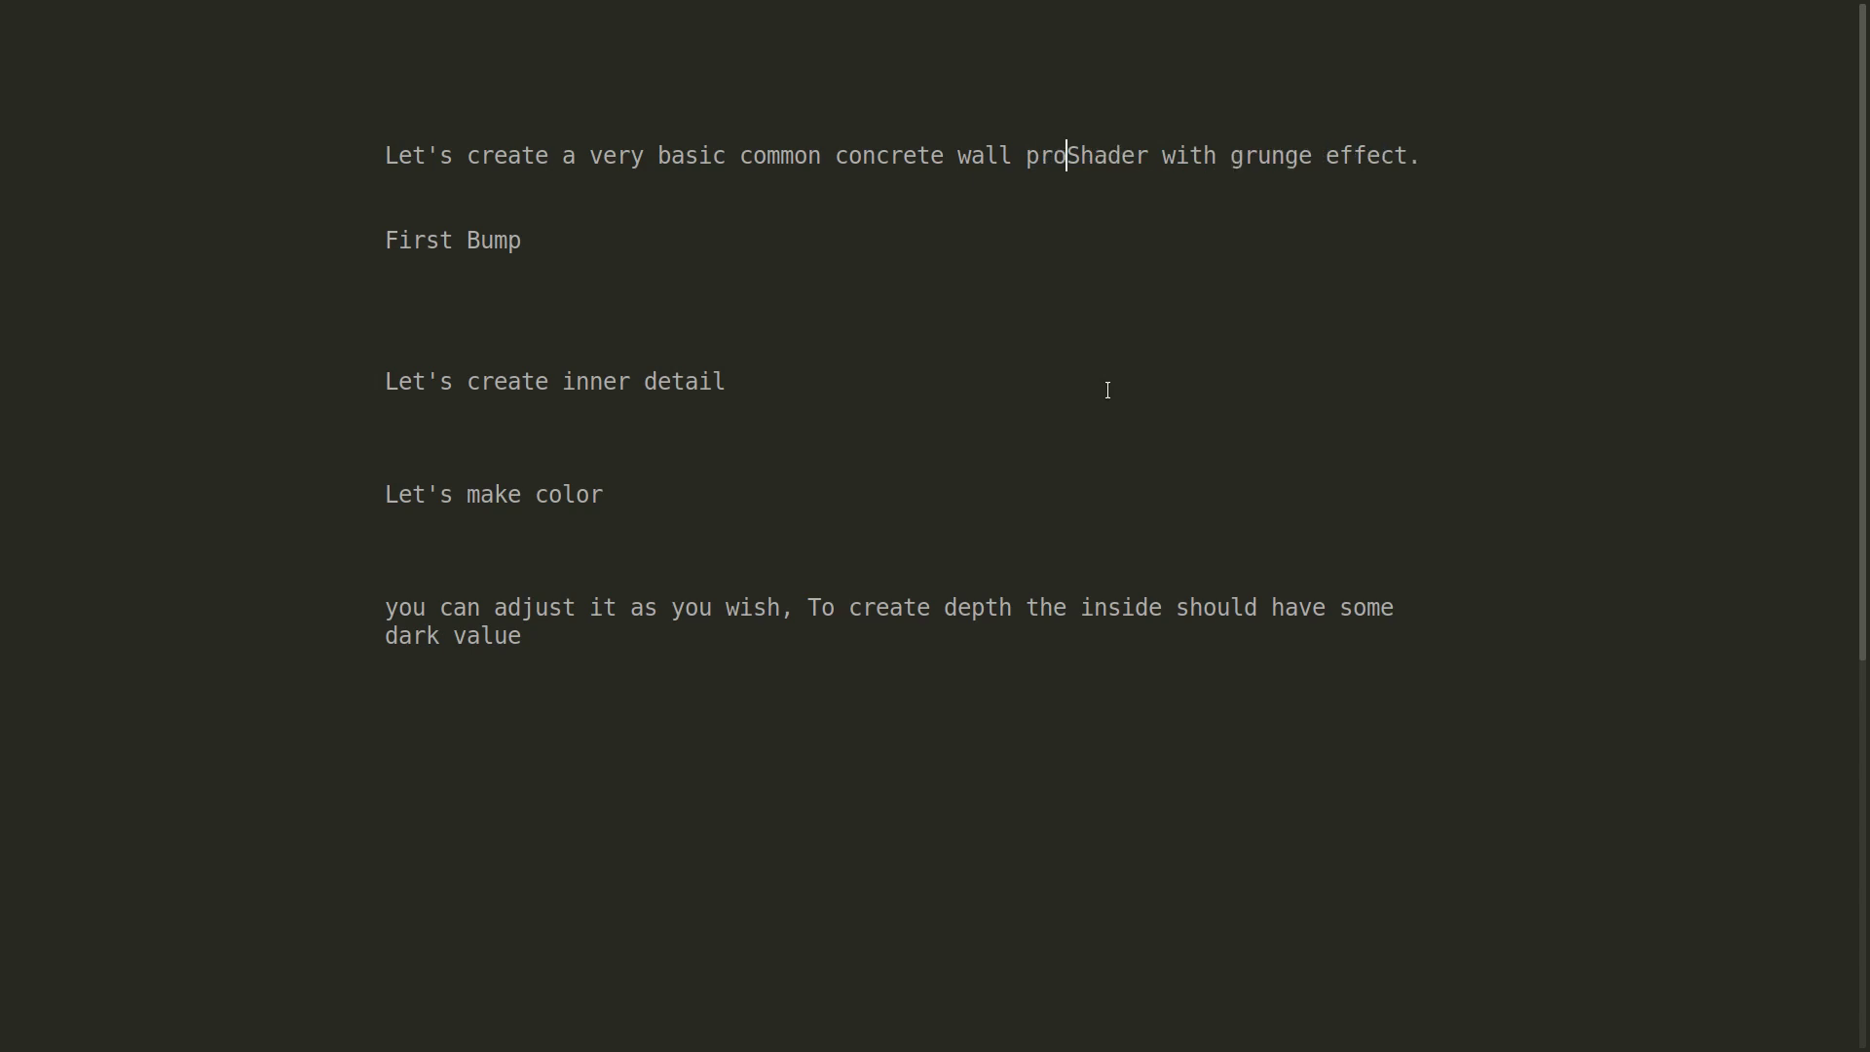
text(cedural)
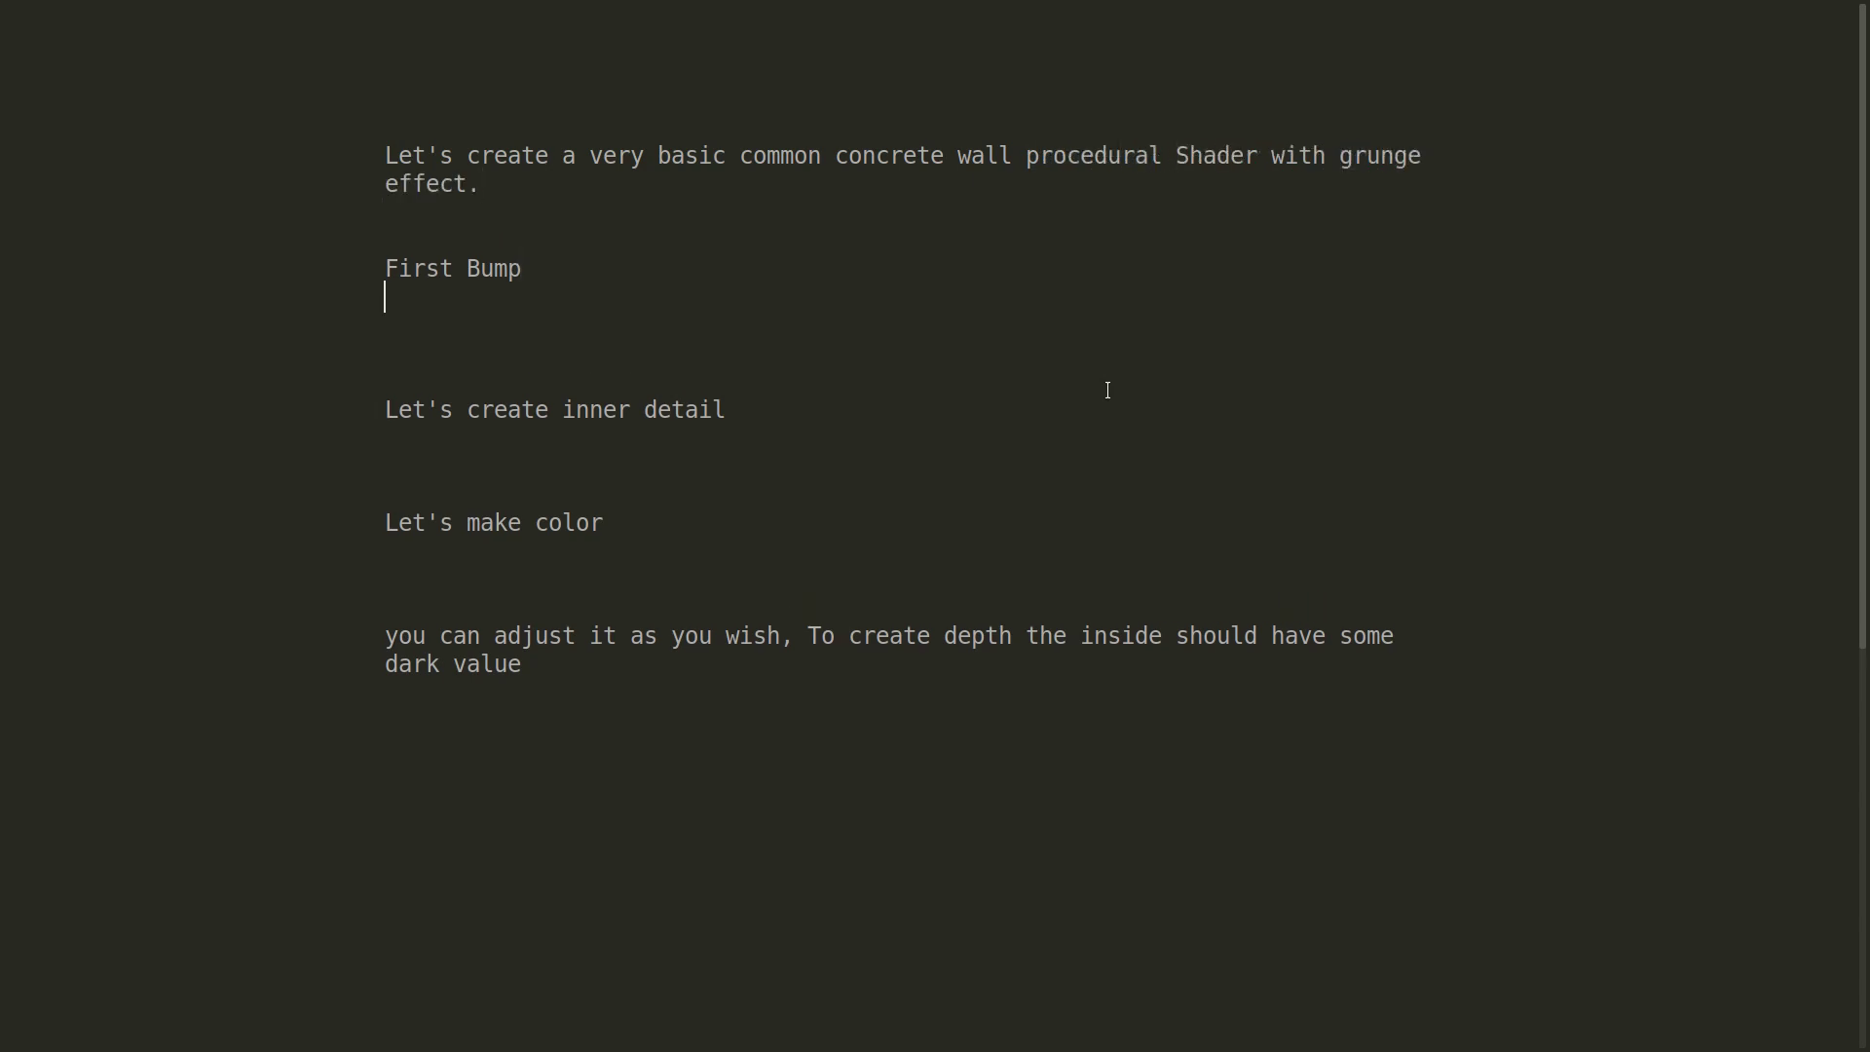
key(ctrl+shift+Left)
key(ctrl+shift+Left)
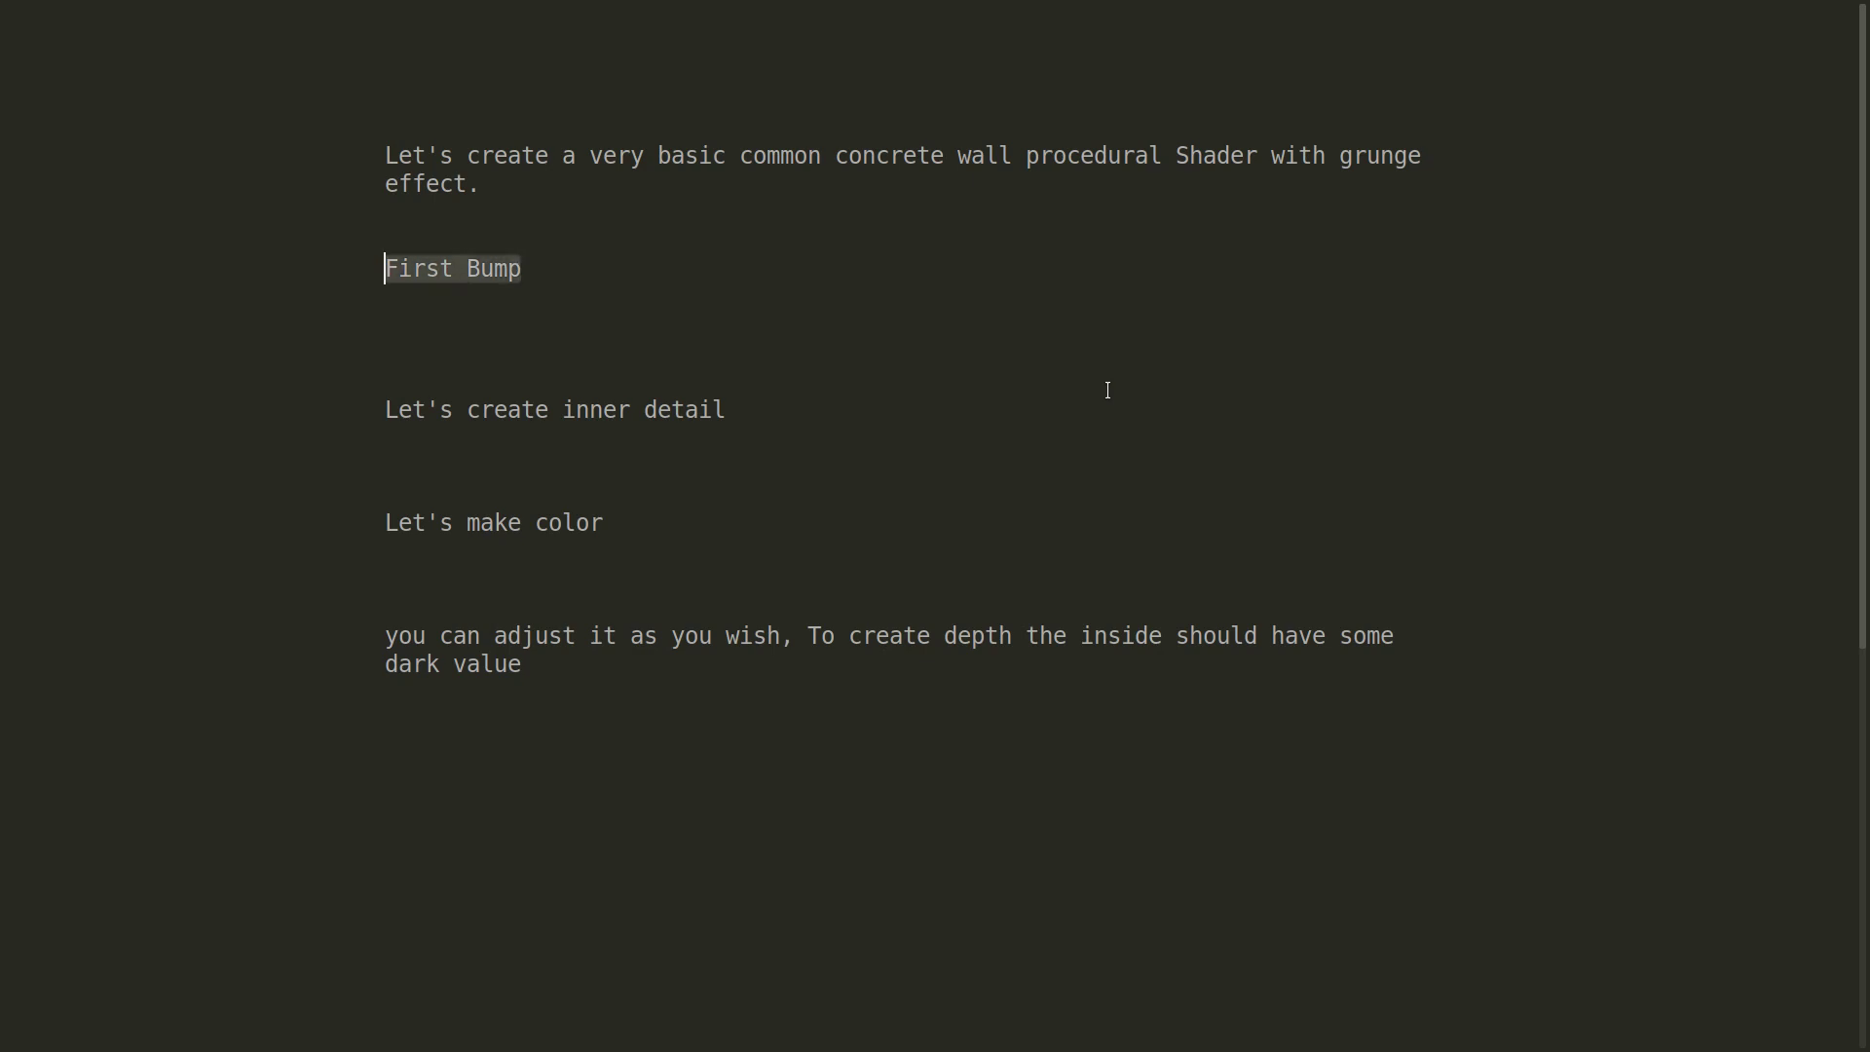
key(ctrl+alt+Up)
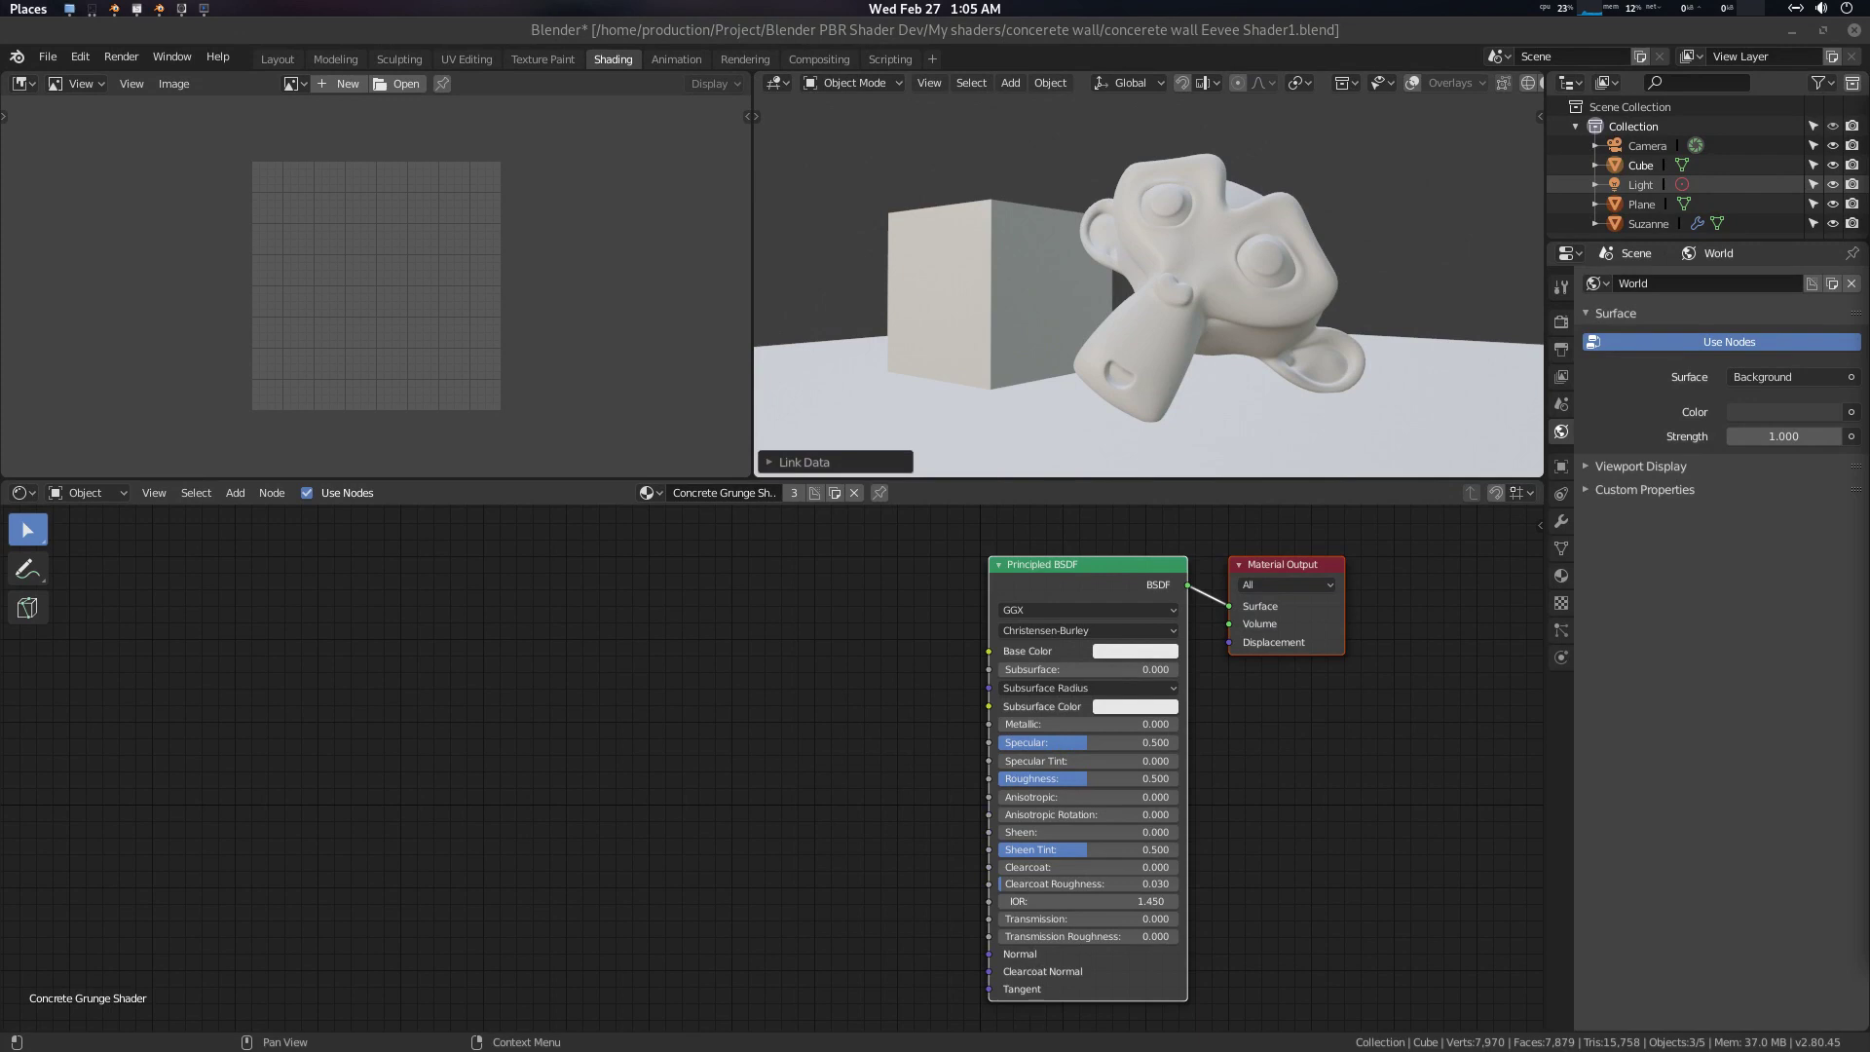
Add a Noise Texture node with Texture Coordinate and Mapping nodes via Ctrl+T
key(shift+a)
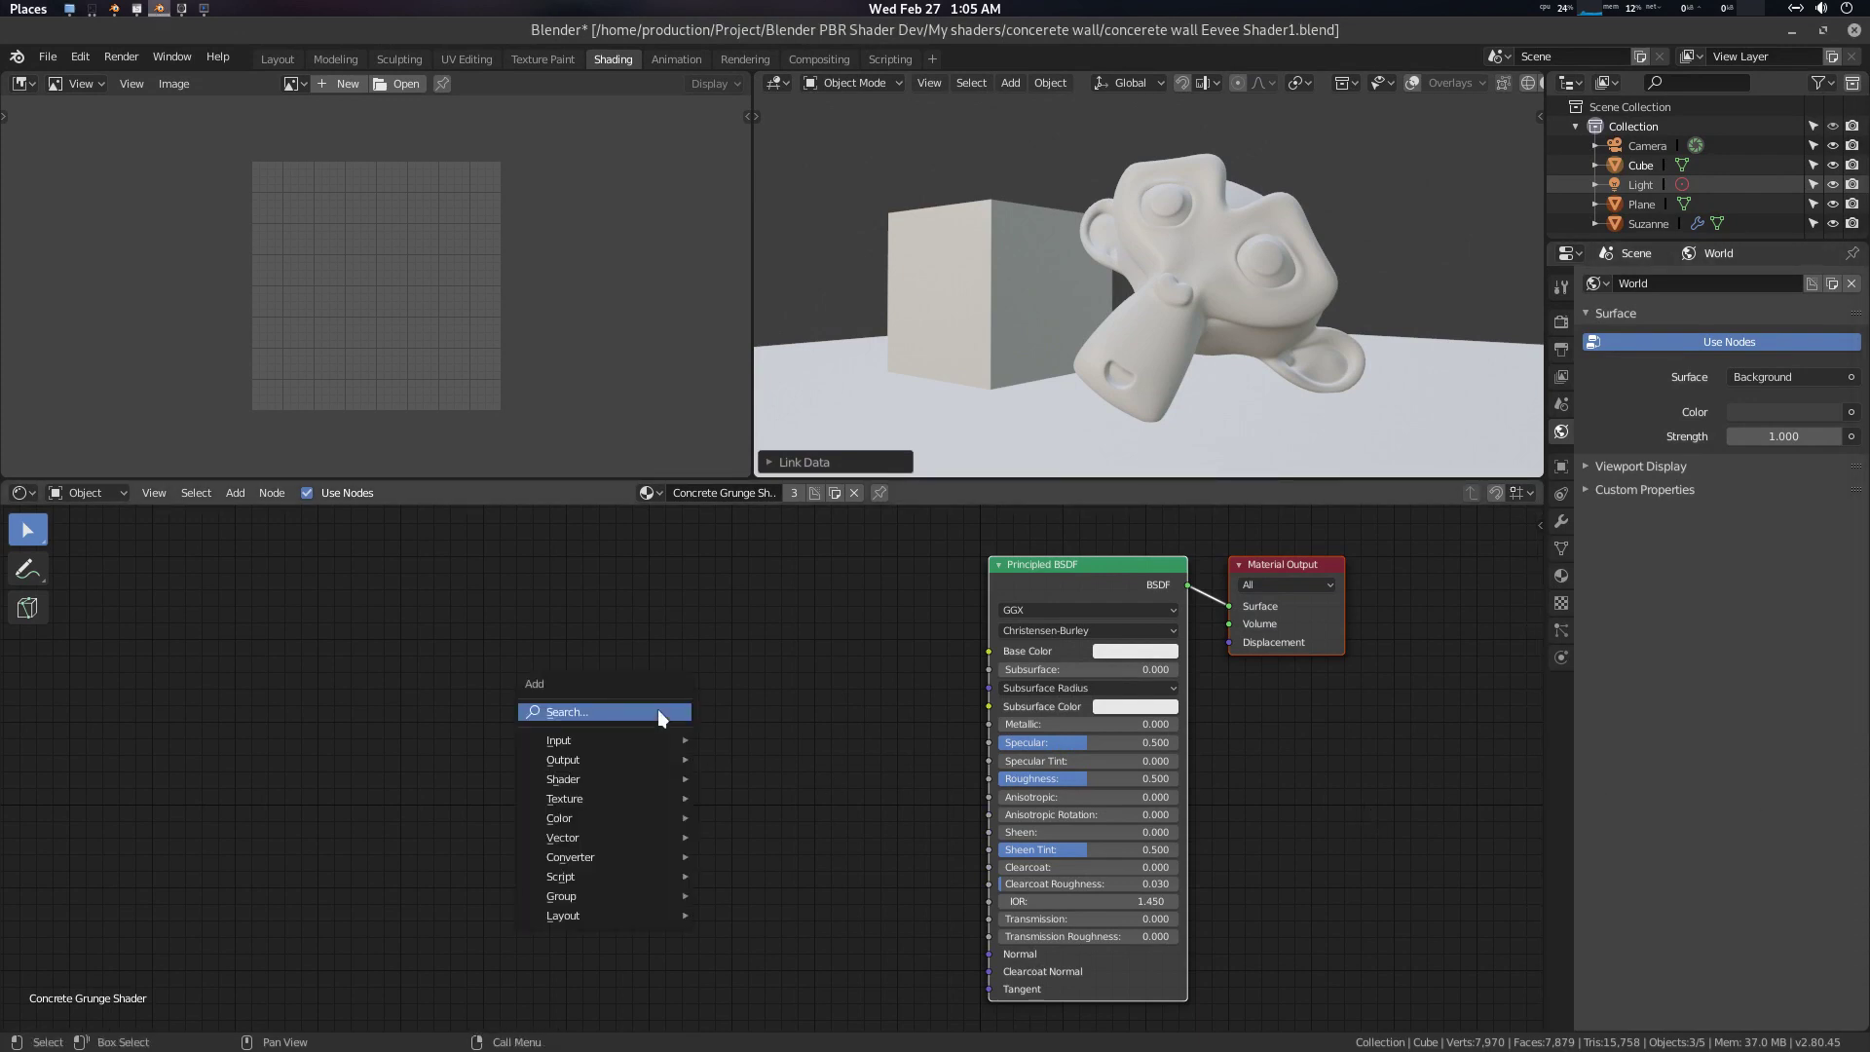
click(657, 710)
text(noi)
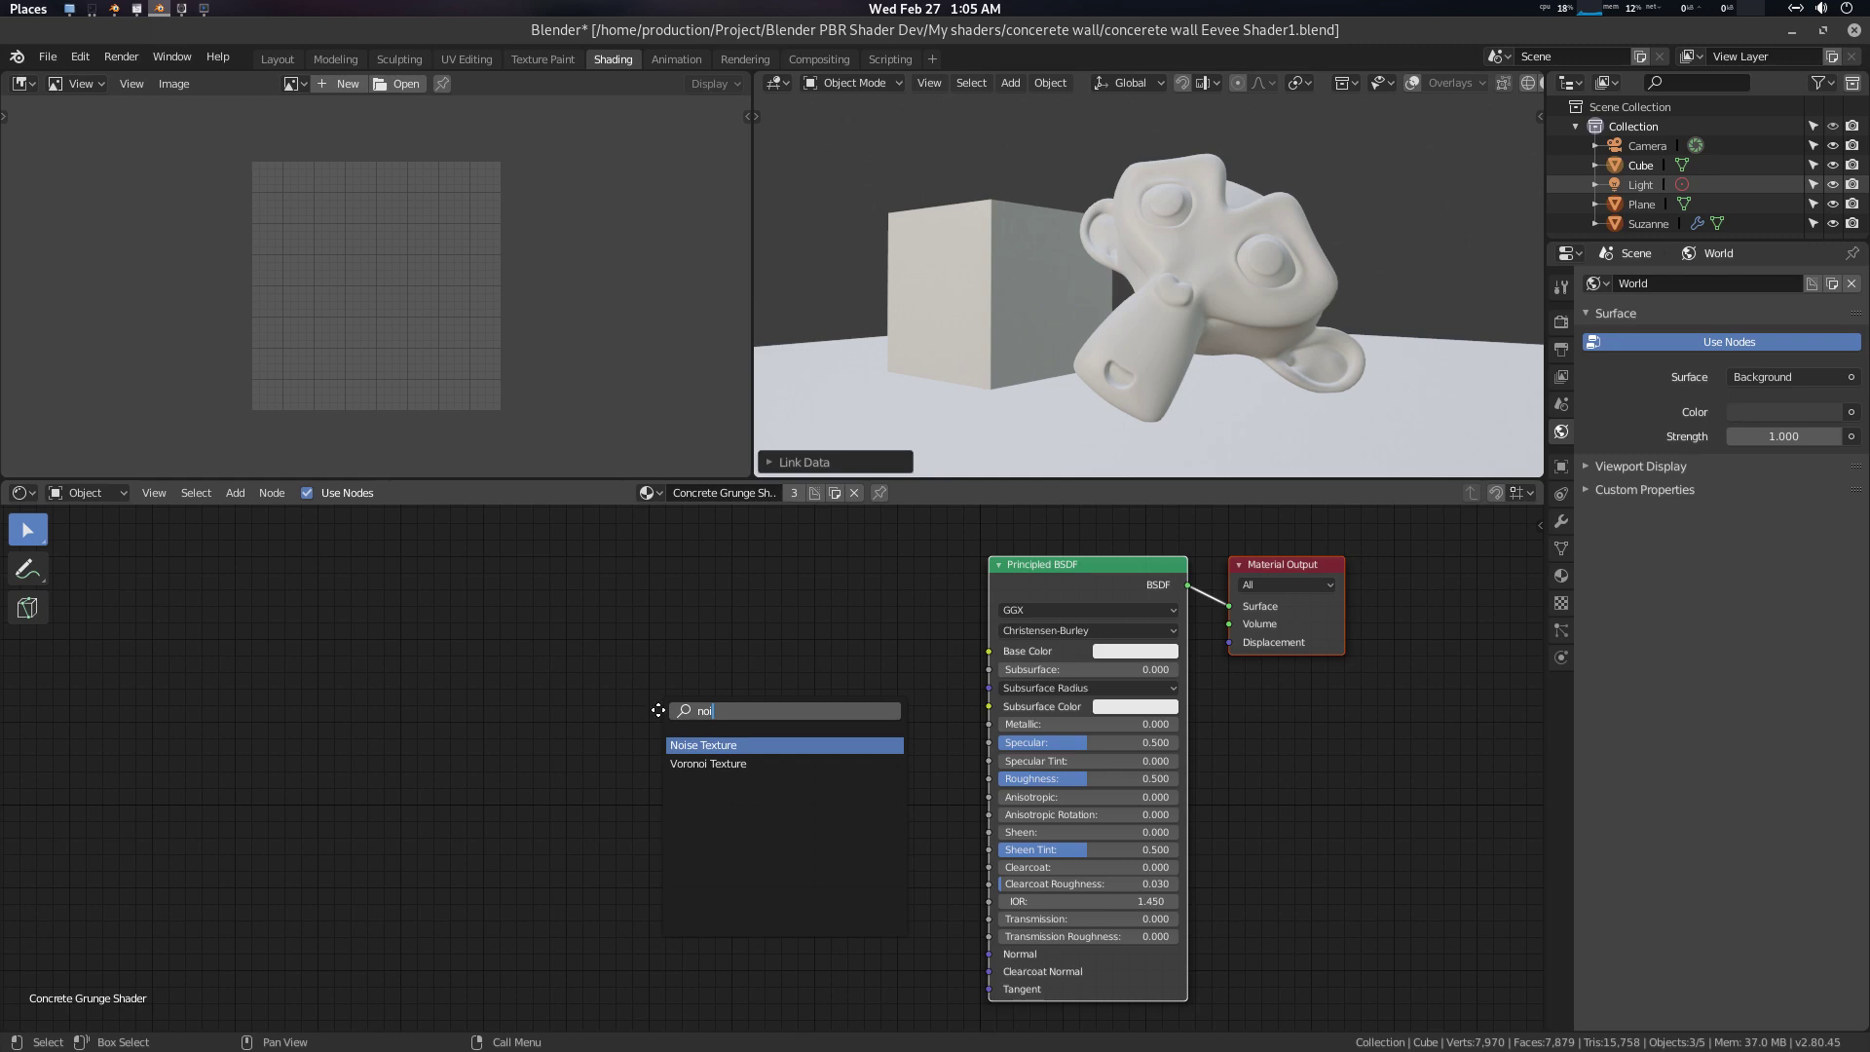
key(Return)
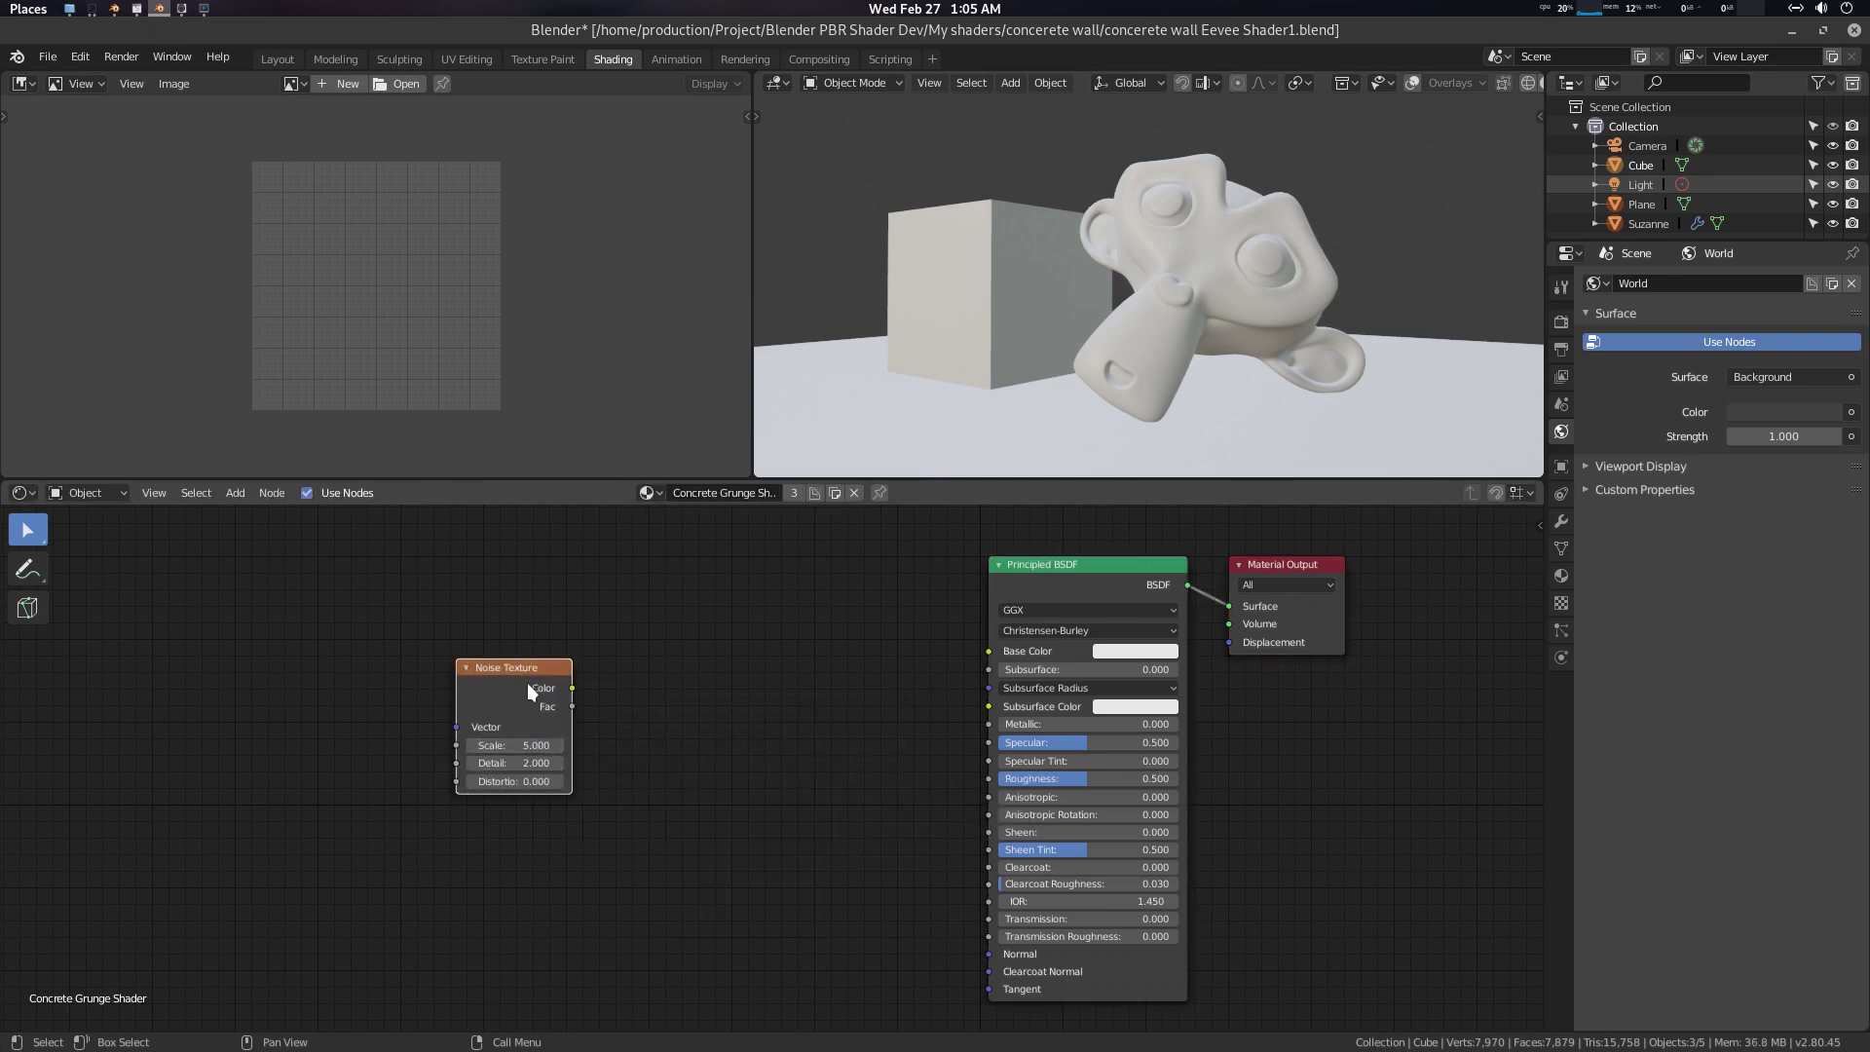
key(ctrl+t)
scroll(779, 676, up, 1)
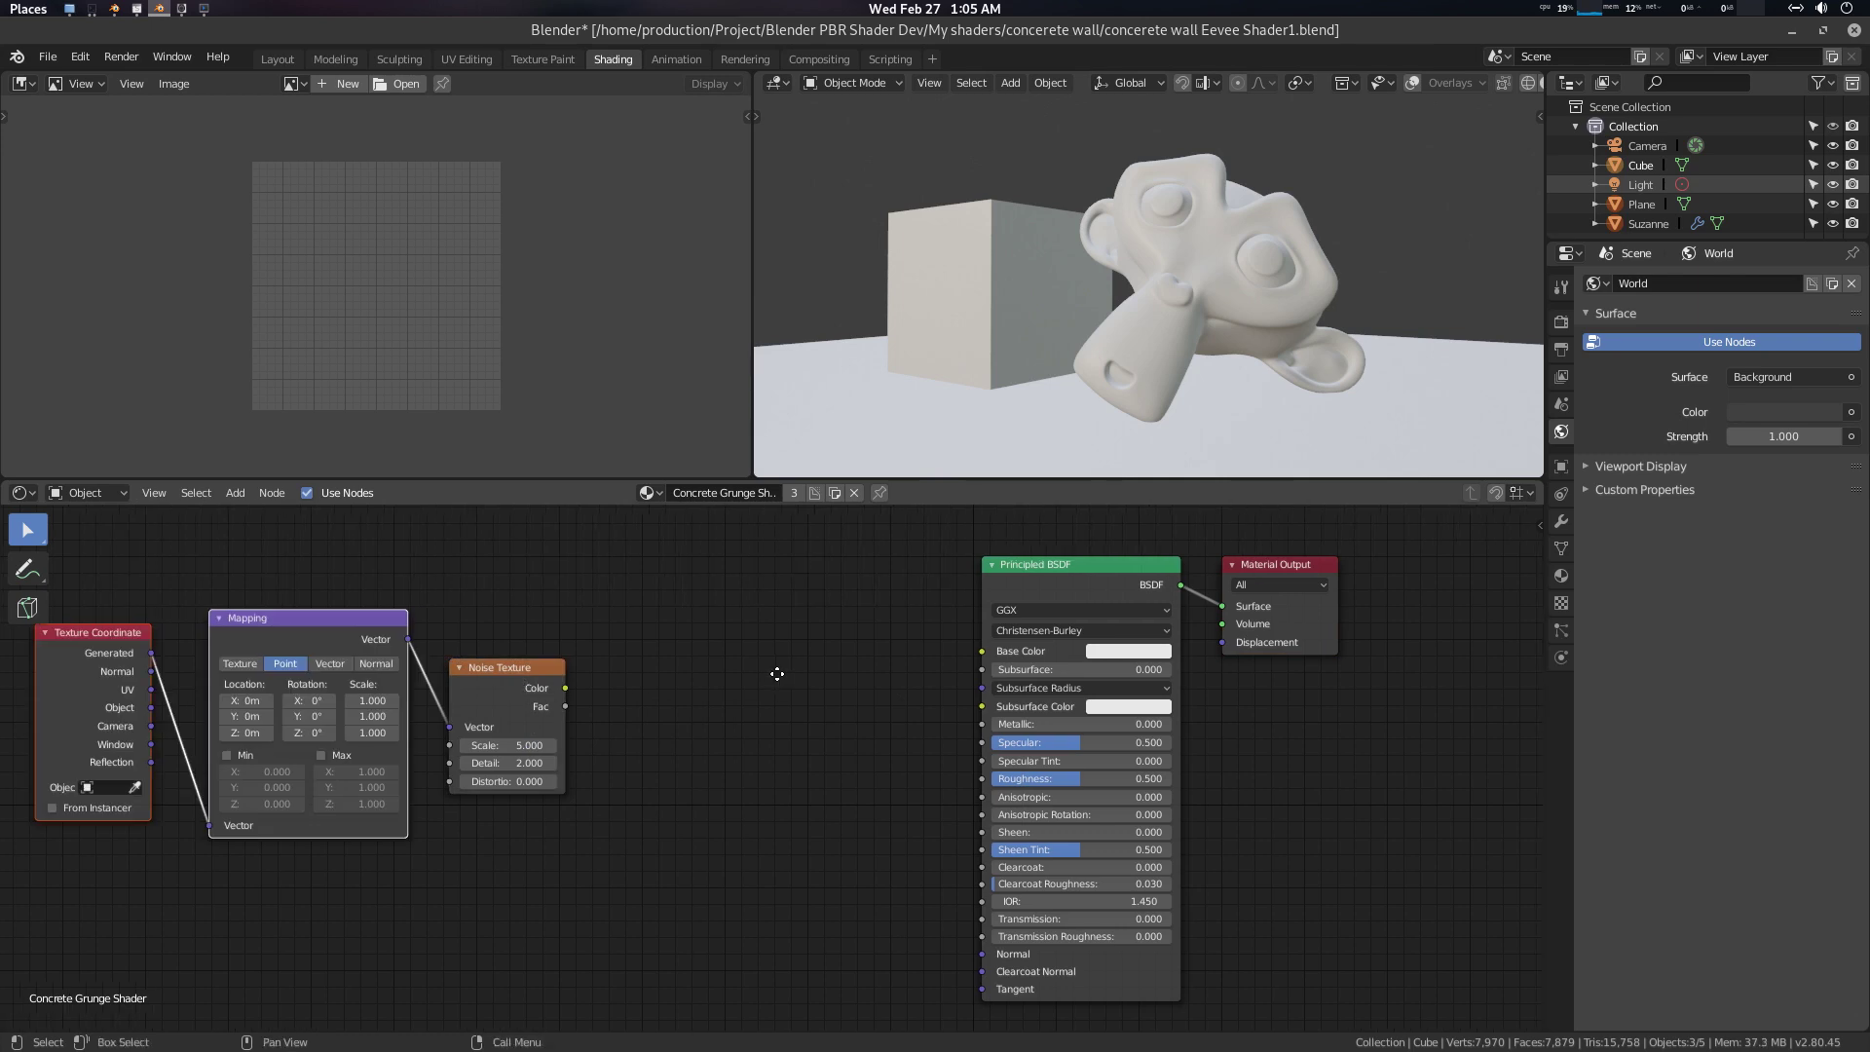
scroll(779, 676, up, 2)
scroll(779, 676, up, 1)
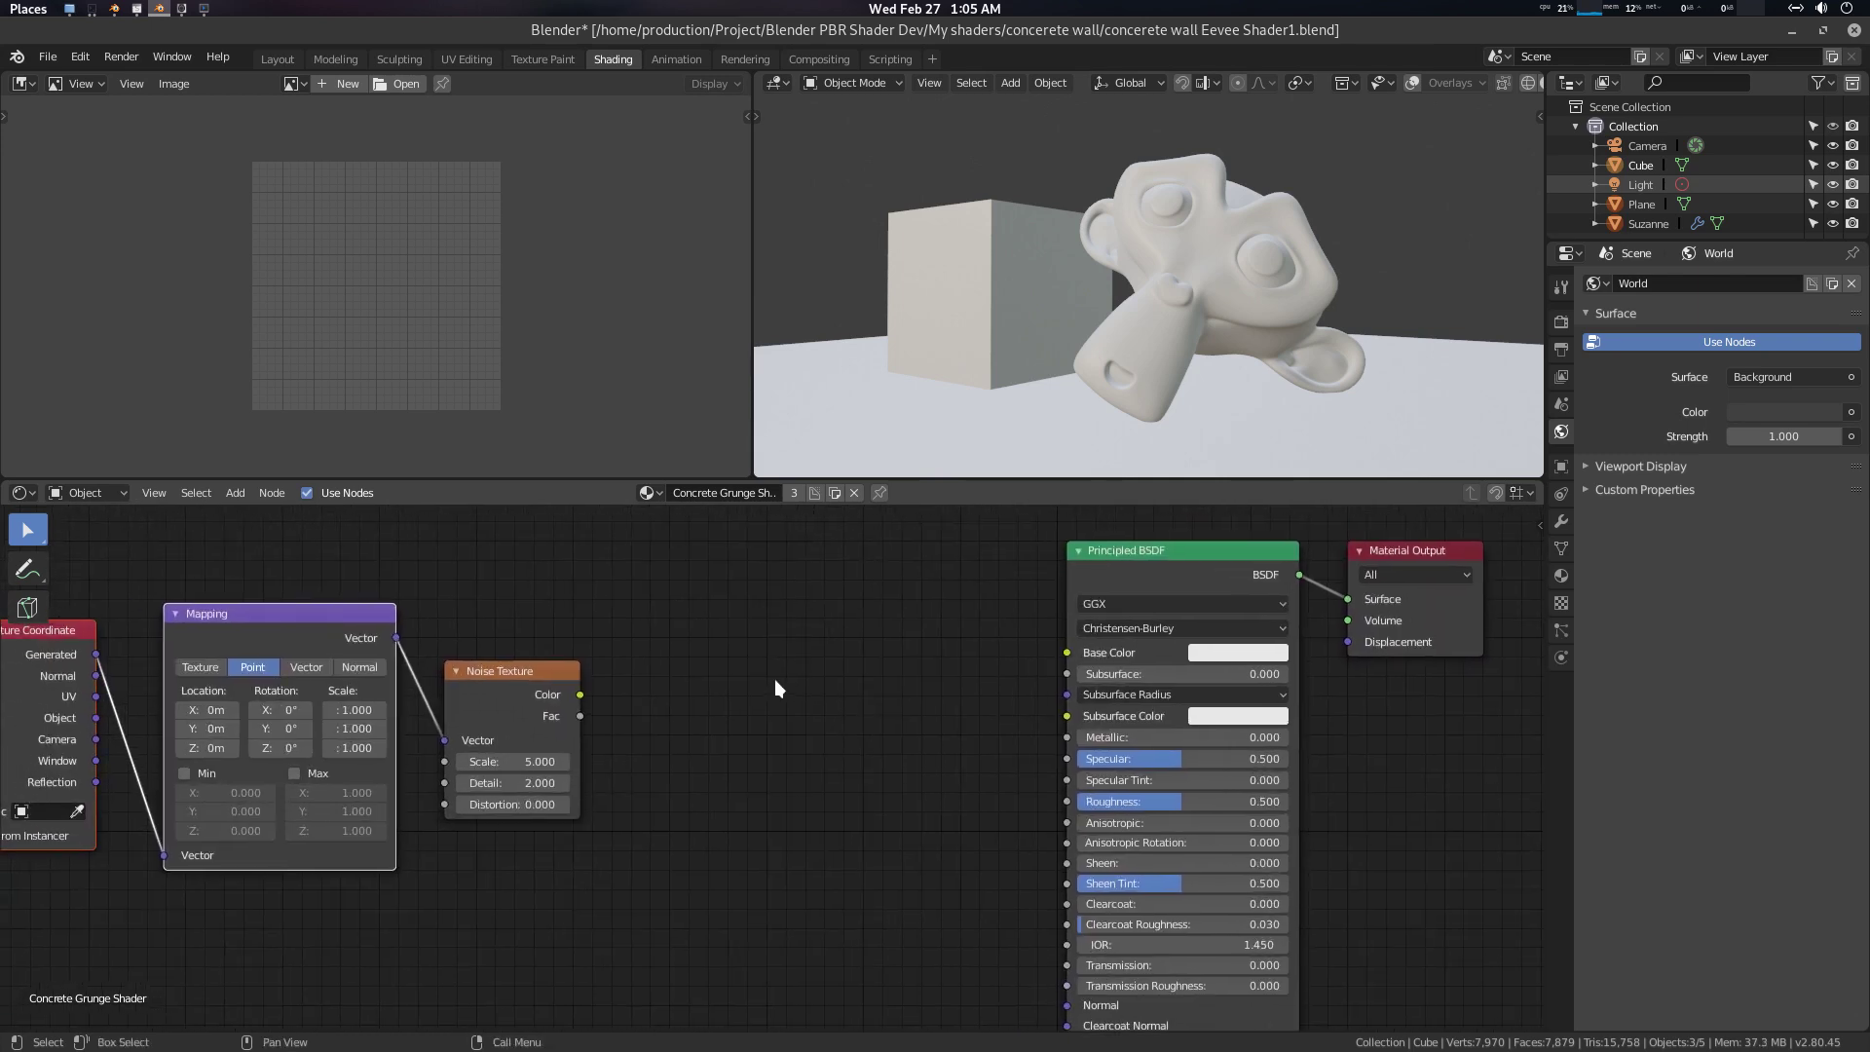
Add a ColorRamp beside the noise and connect Noise Fac to its Fac
key(shift+a)
click(717, 663)
text(ramp)
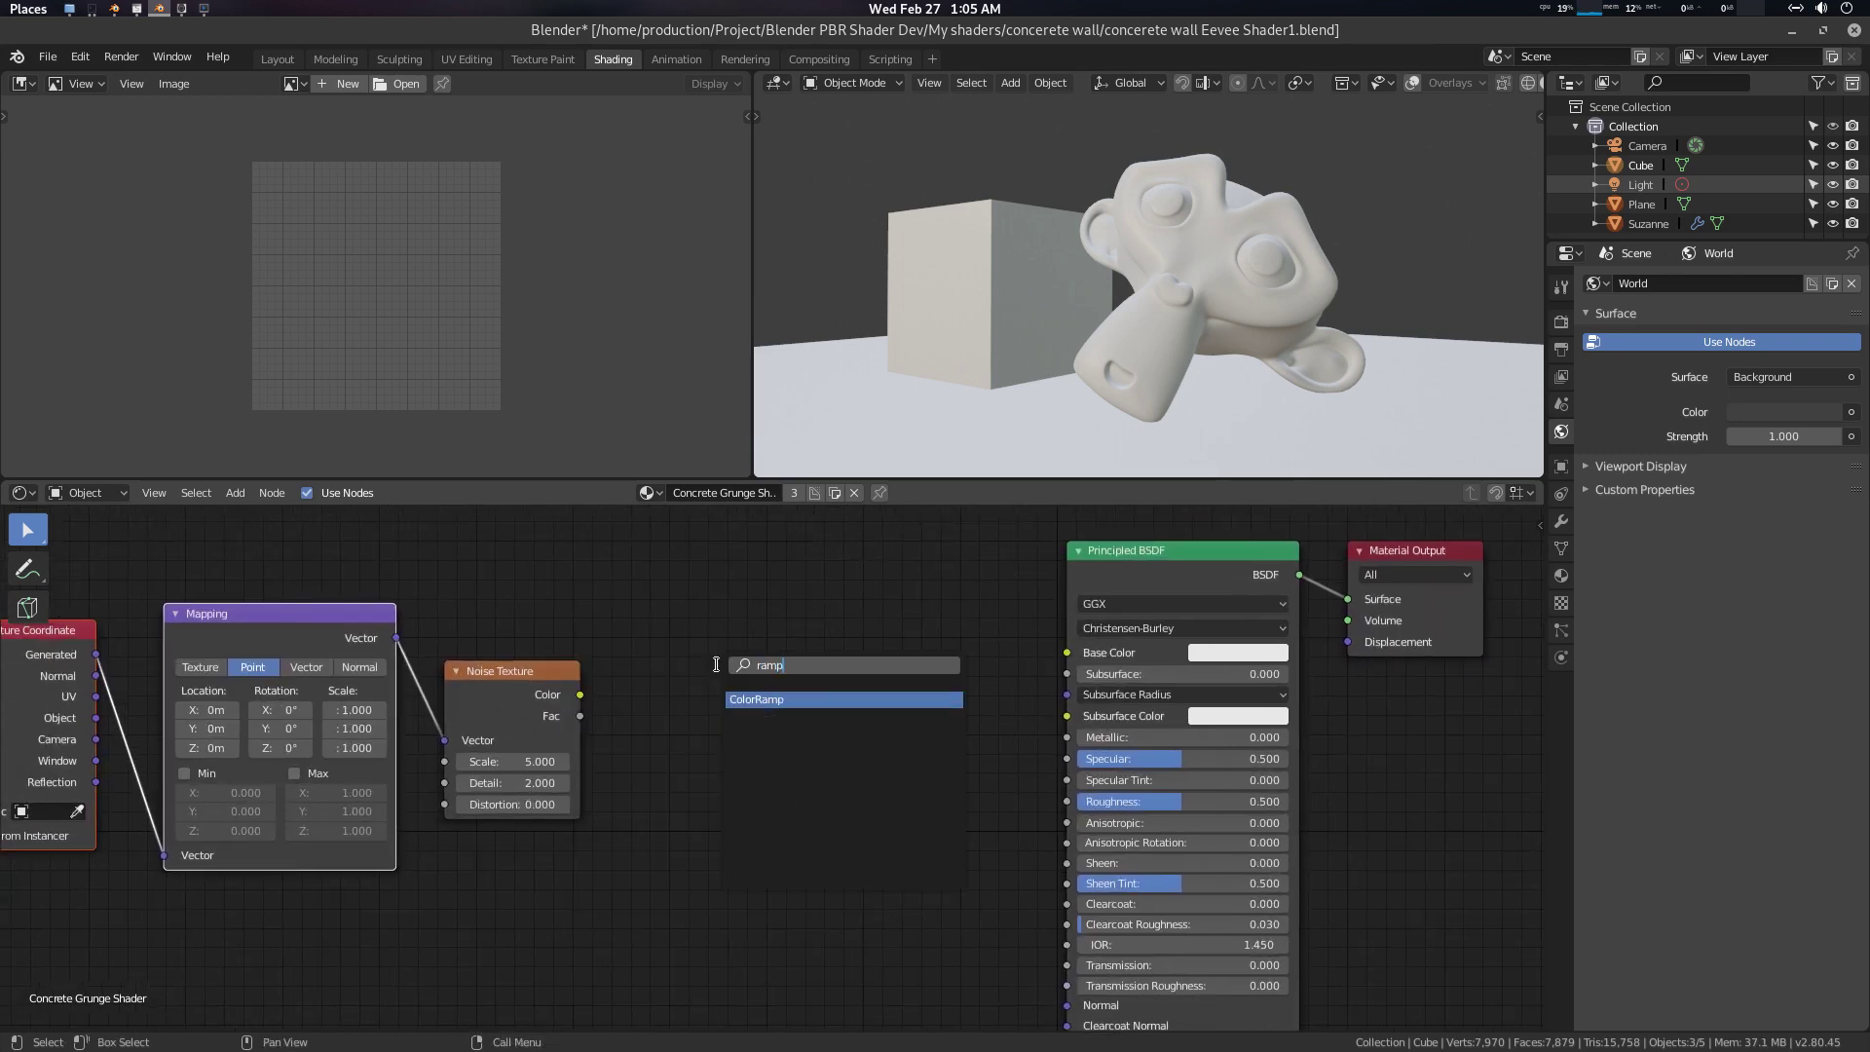
key(Return)
click(599, 680)
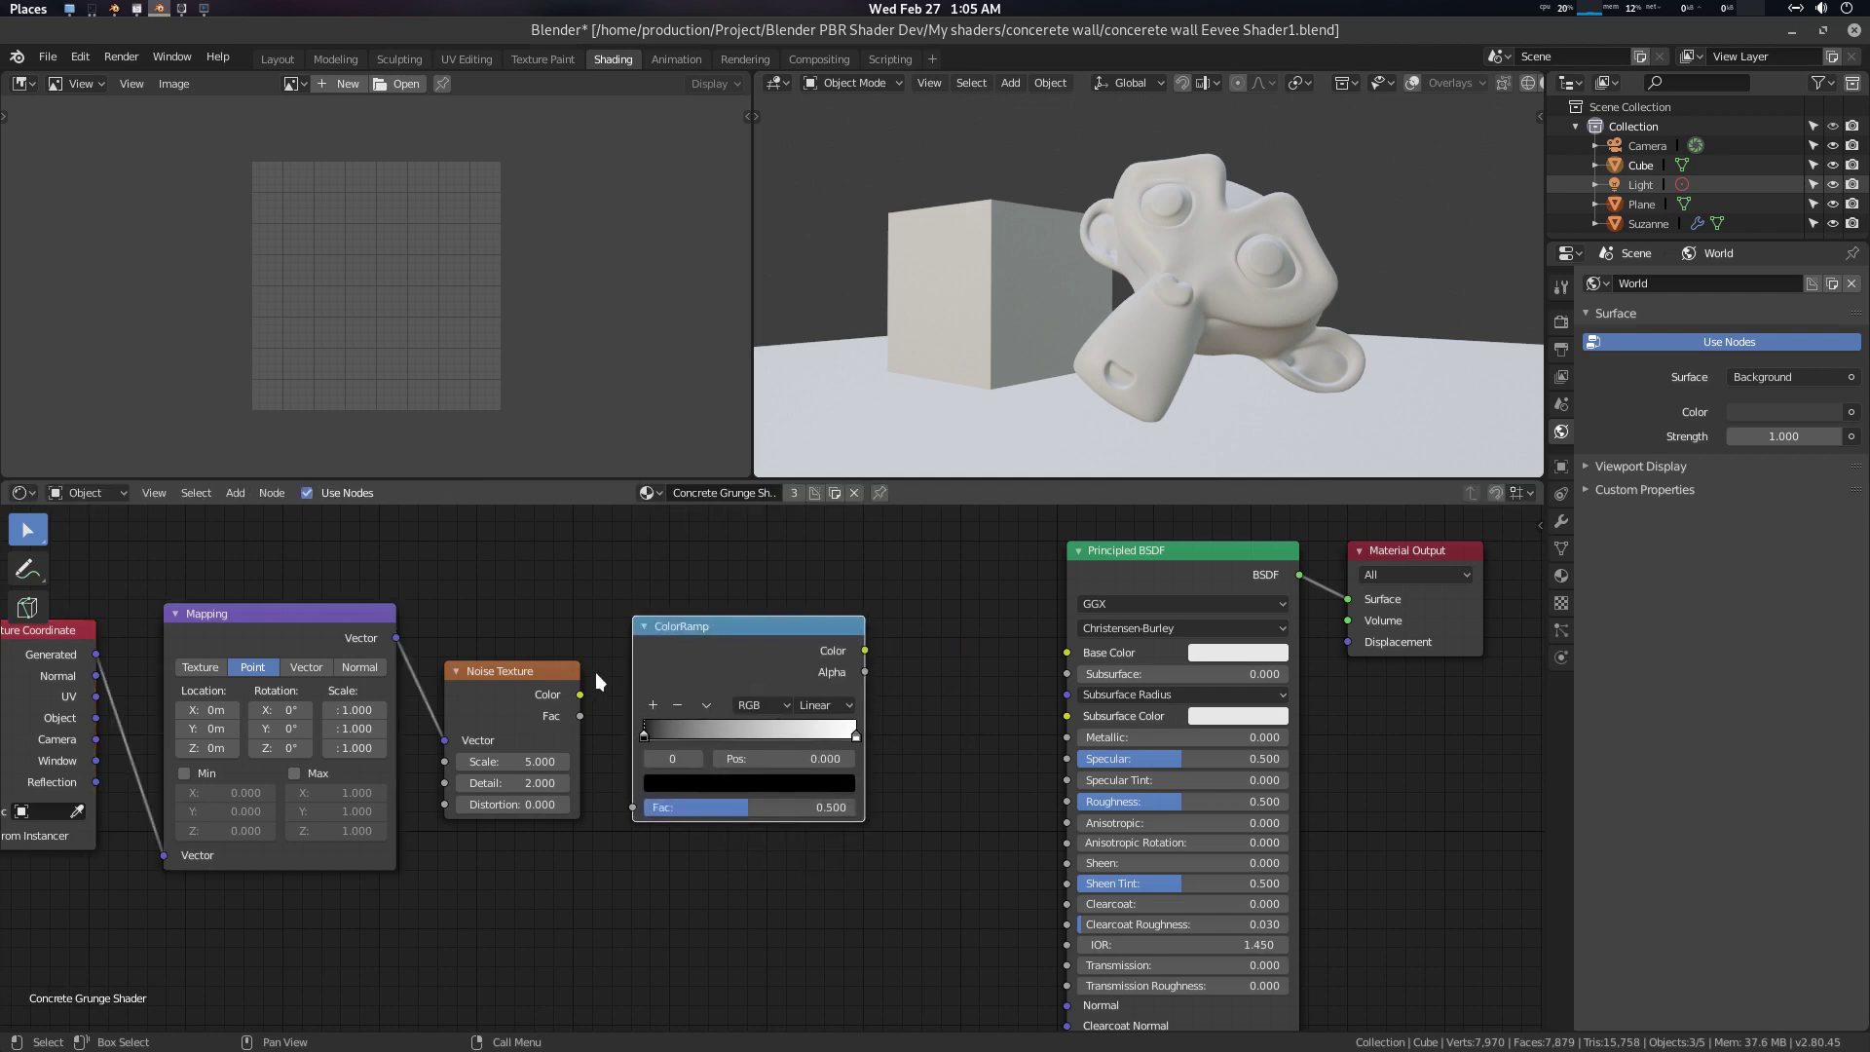
drag(582, 716, 633, 808)
scroll(717, 857, down, 2)
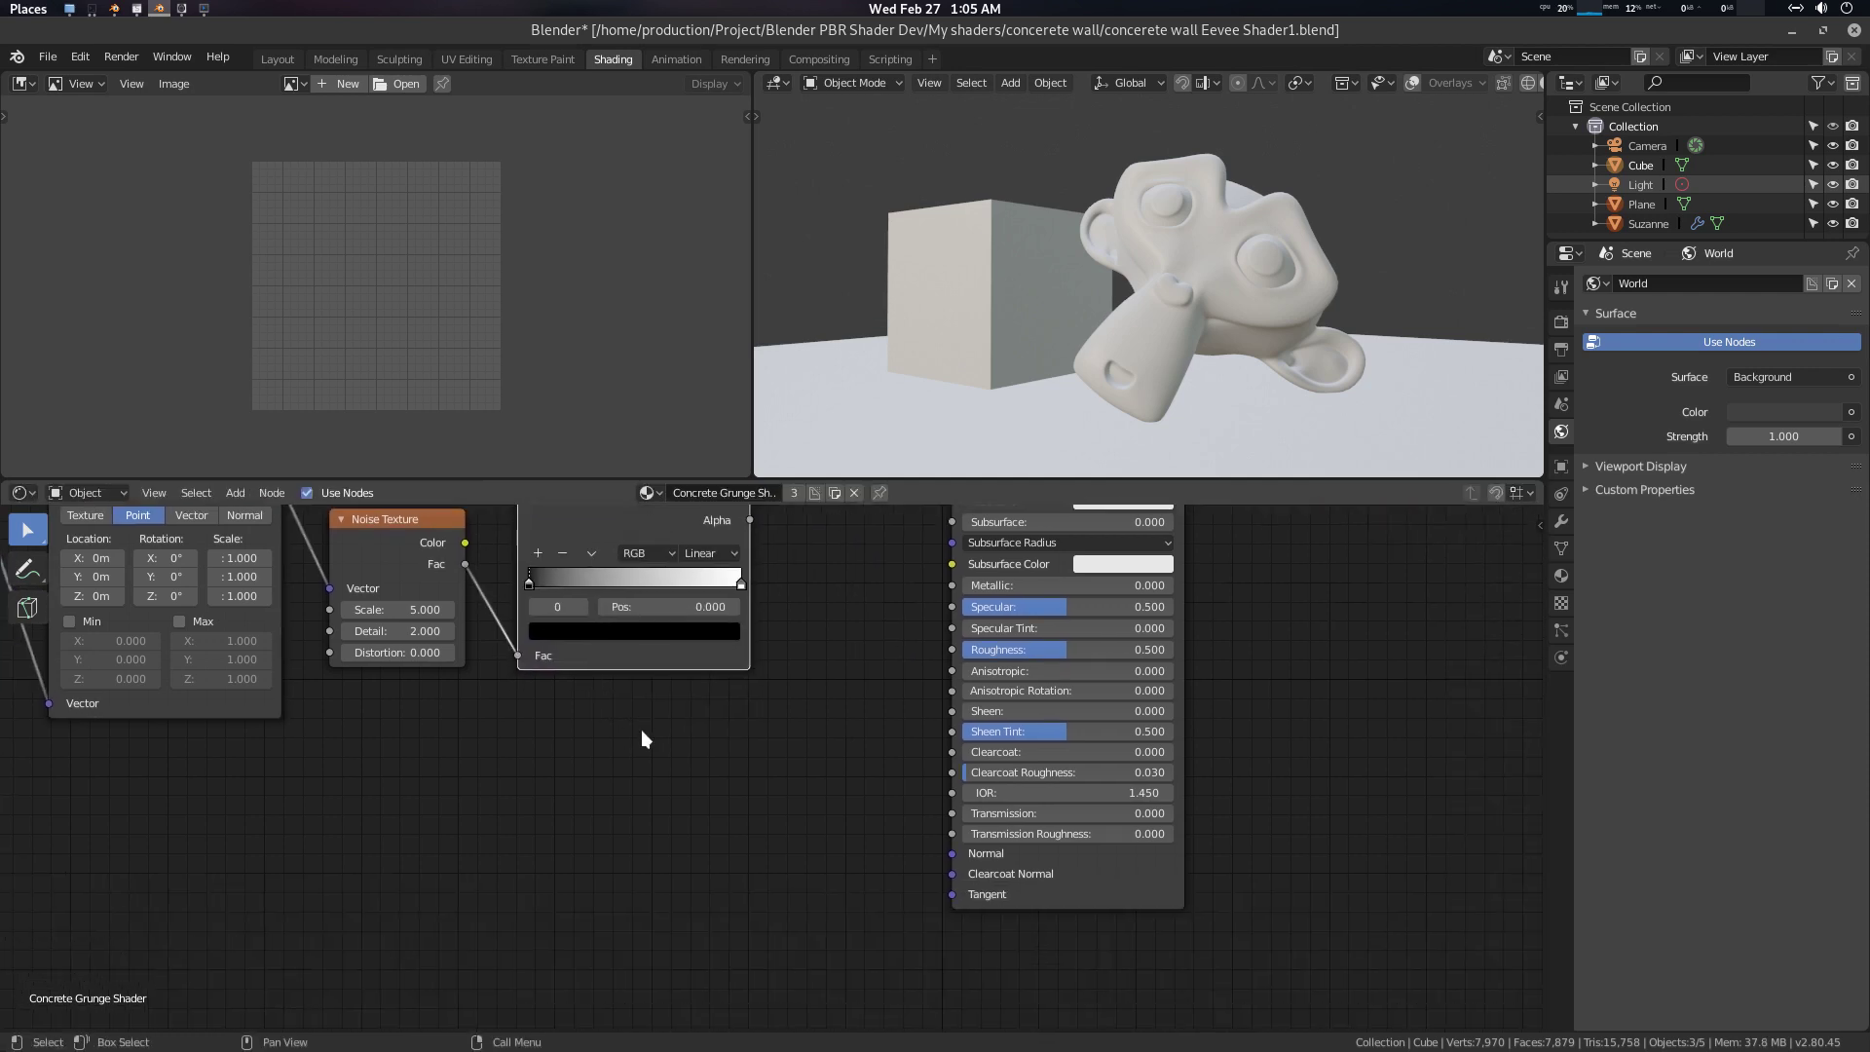
middle_drag(641, 729, 764, 849)
Add a Bump node taking ColorRamp Color as Height, with its Normal into Principled BSDF Normal
scroll(767, 839, up, 2)
key(shift+a)
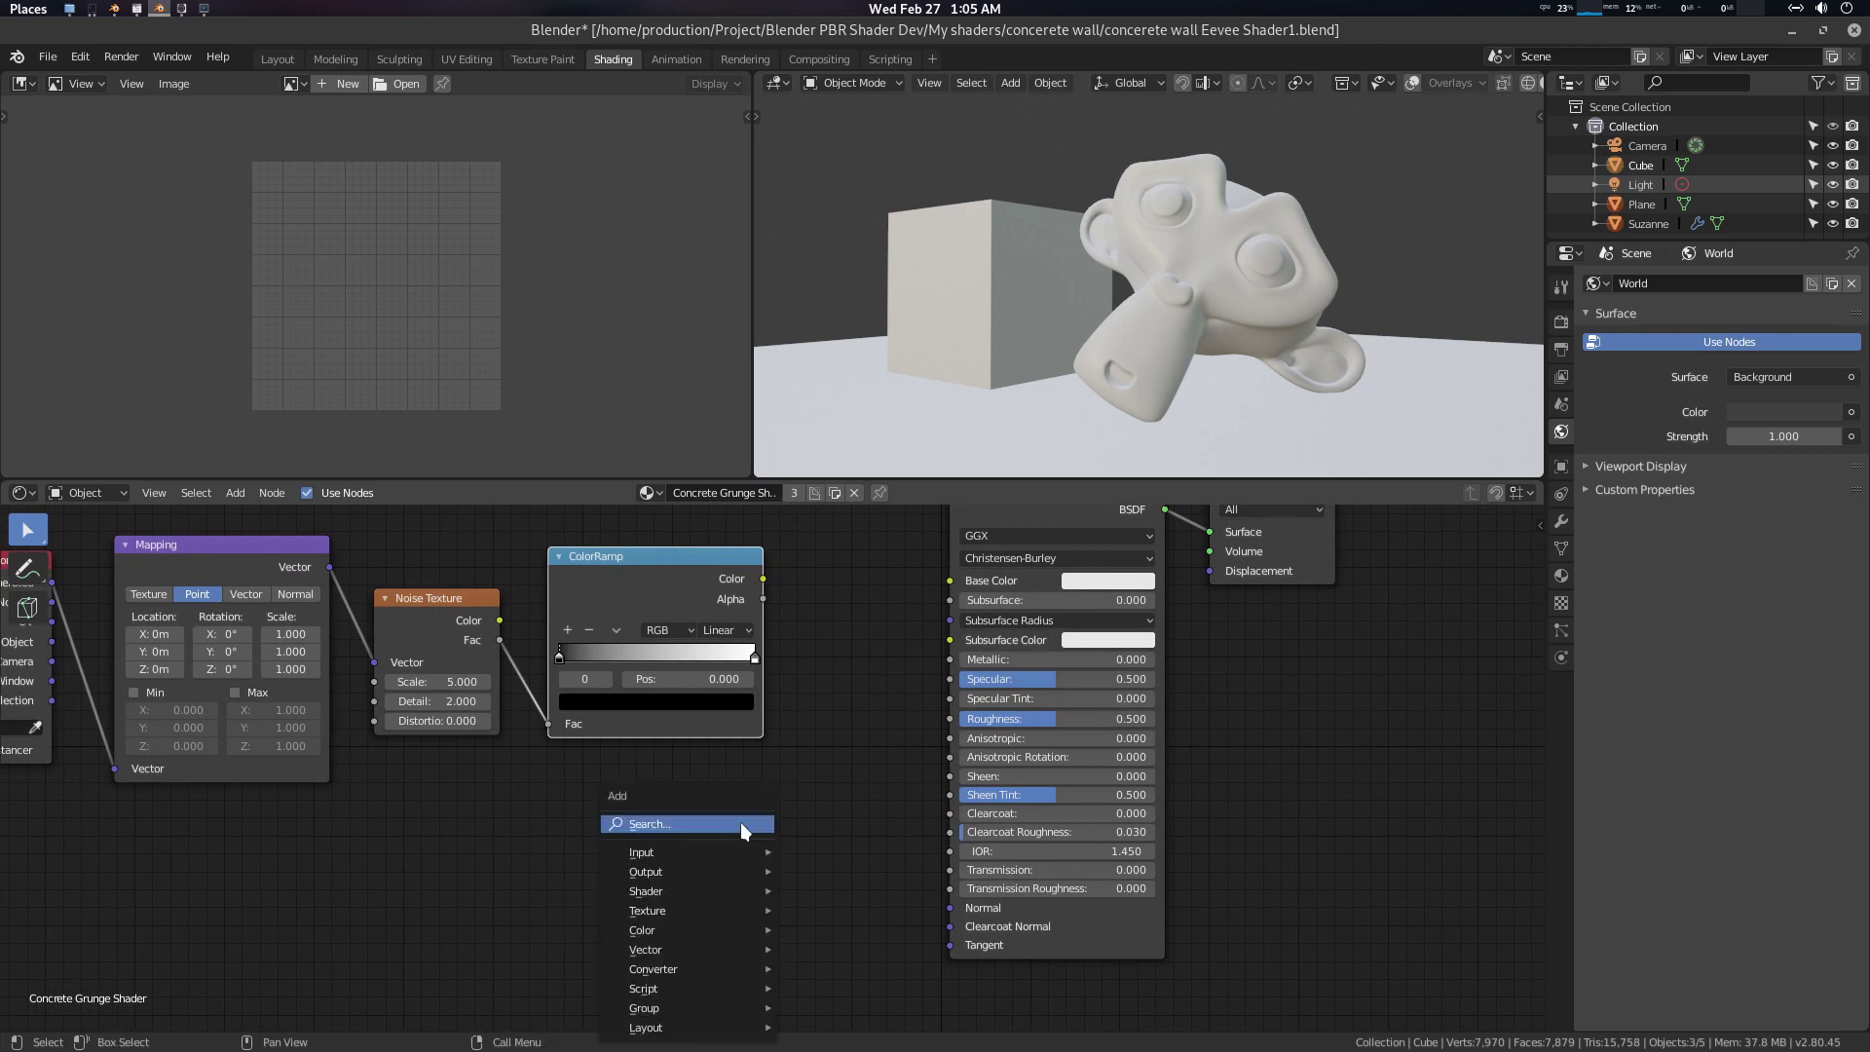
click(740, 822)
text(b)
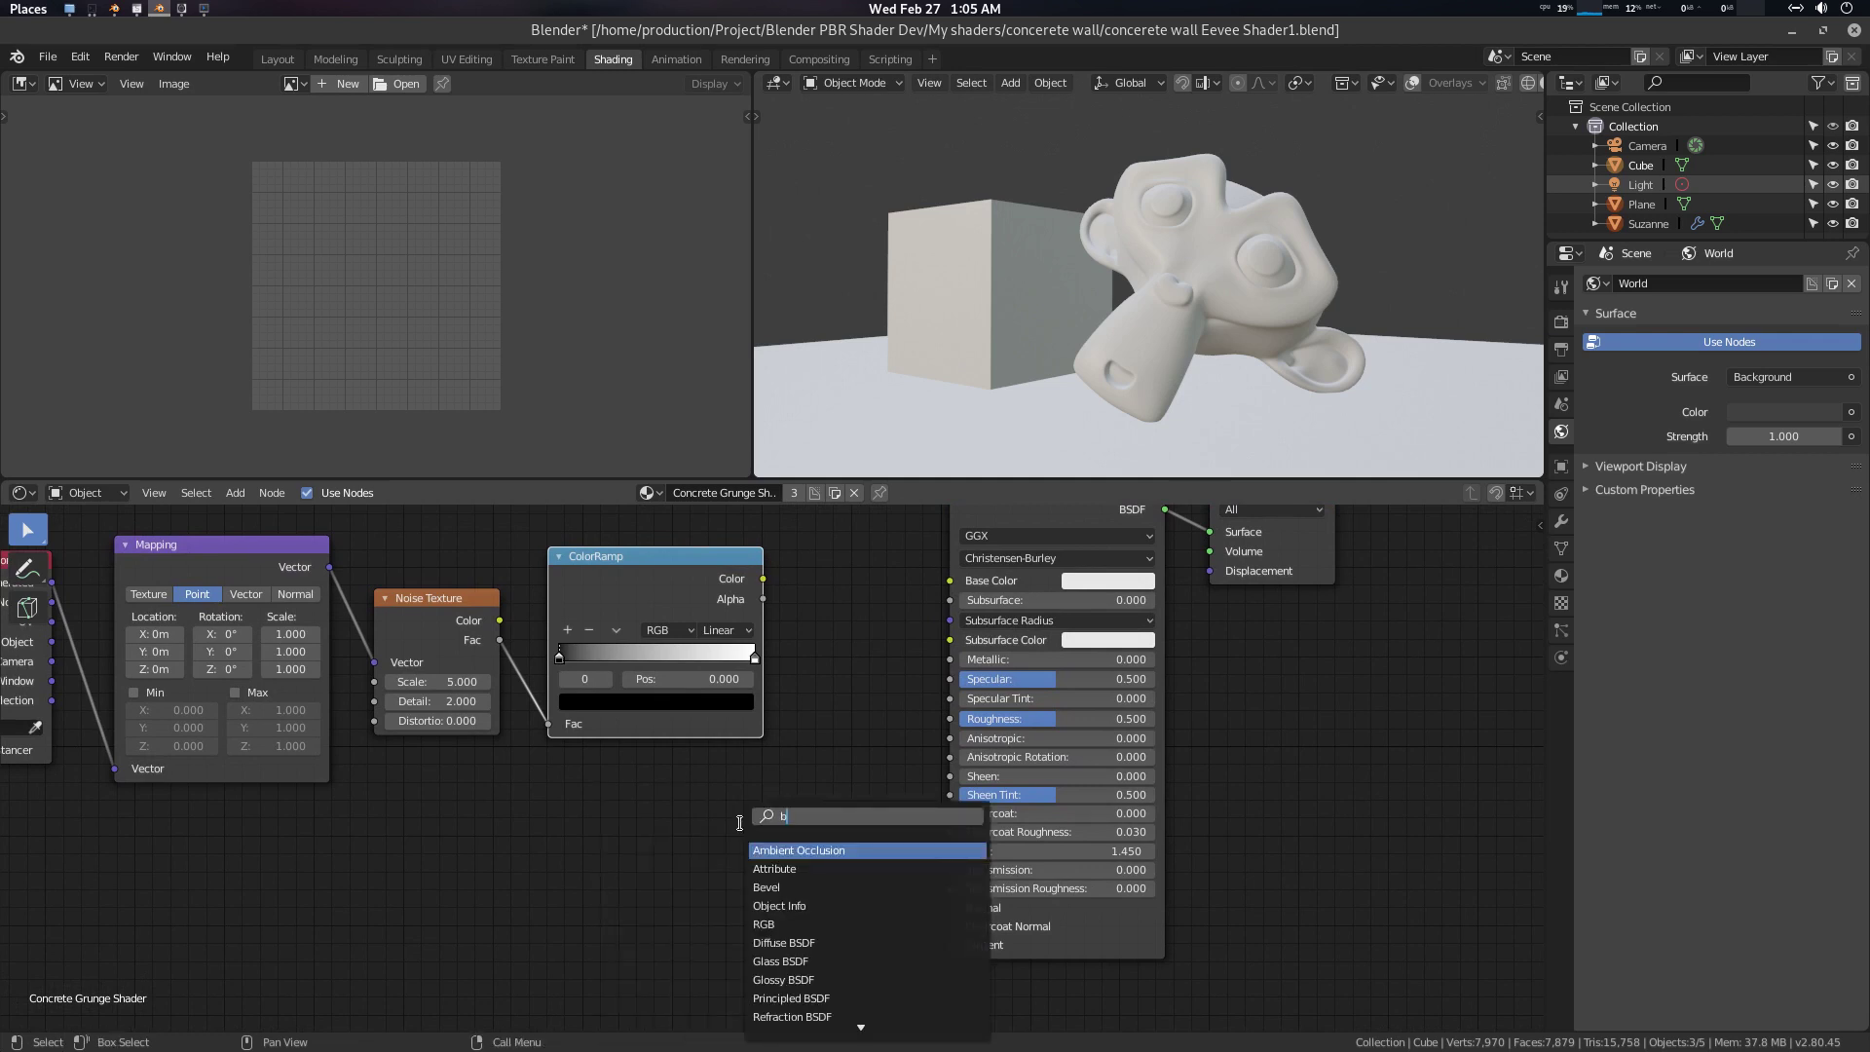
text(ump)
key(Return)
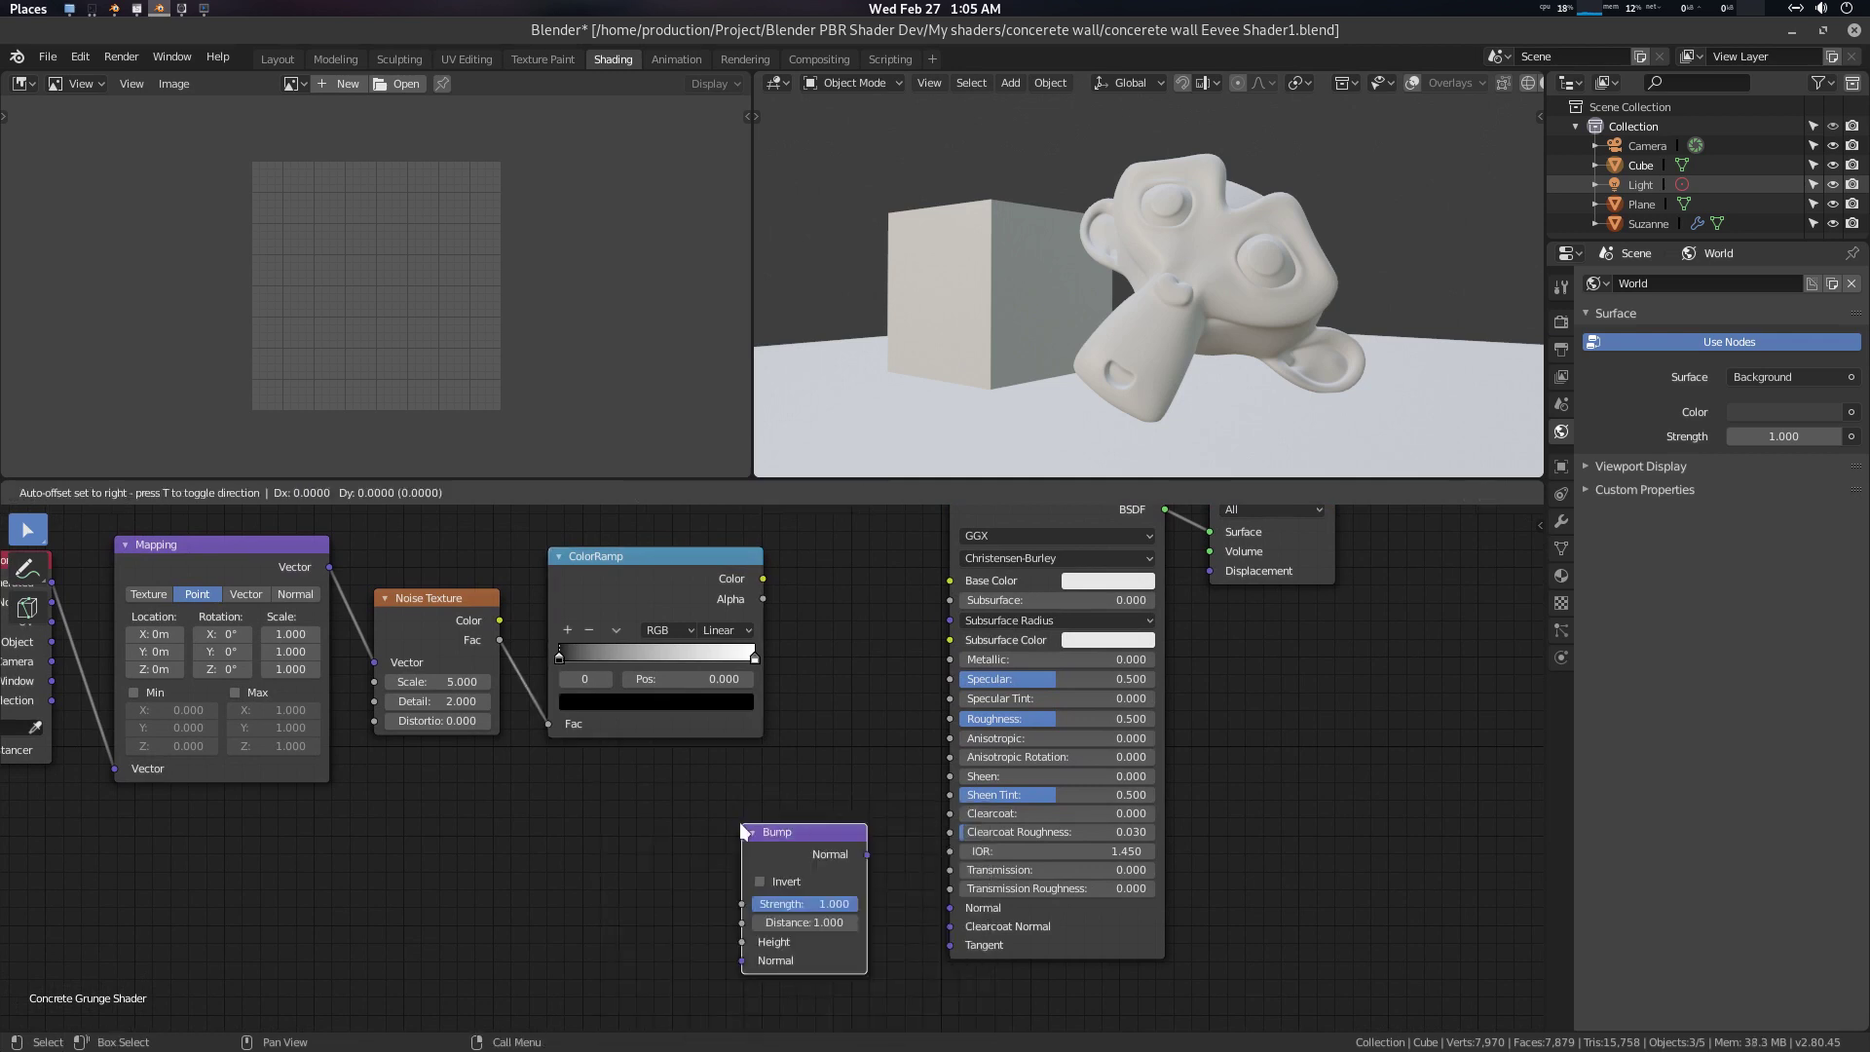
click(740, 823)
mouse_move(762, 578)
mouse_down()
mouse_move(667, 947)
mouse_move(735, 944)
mouse_up()
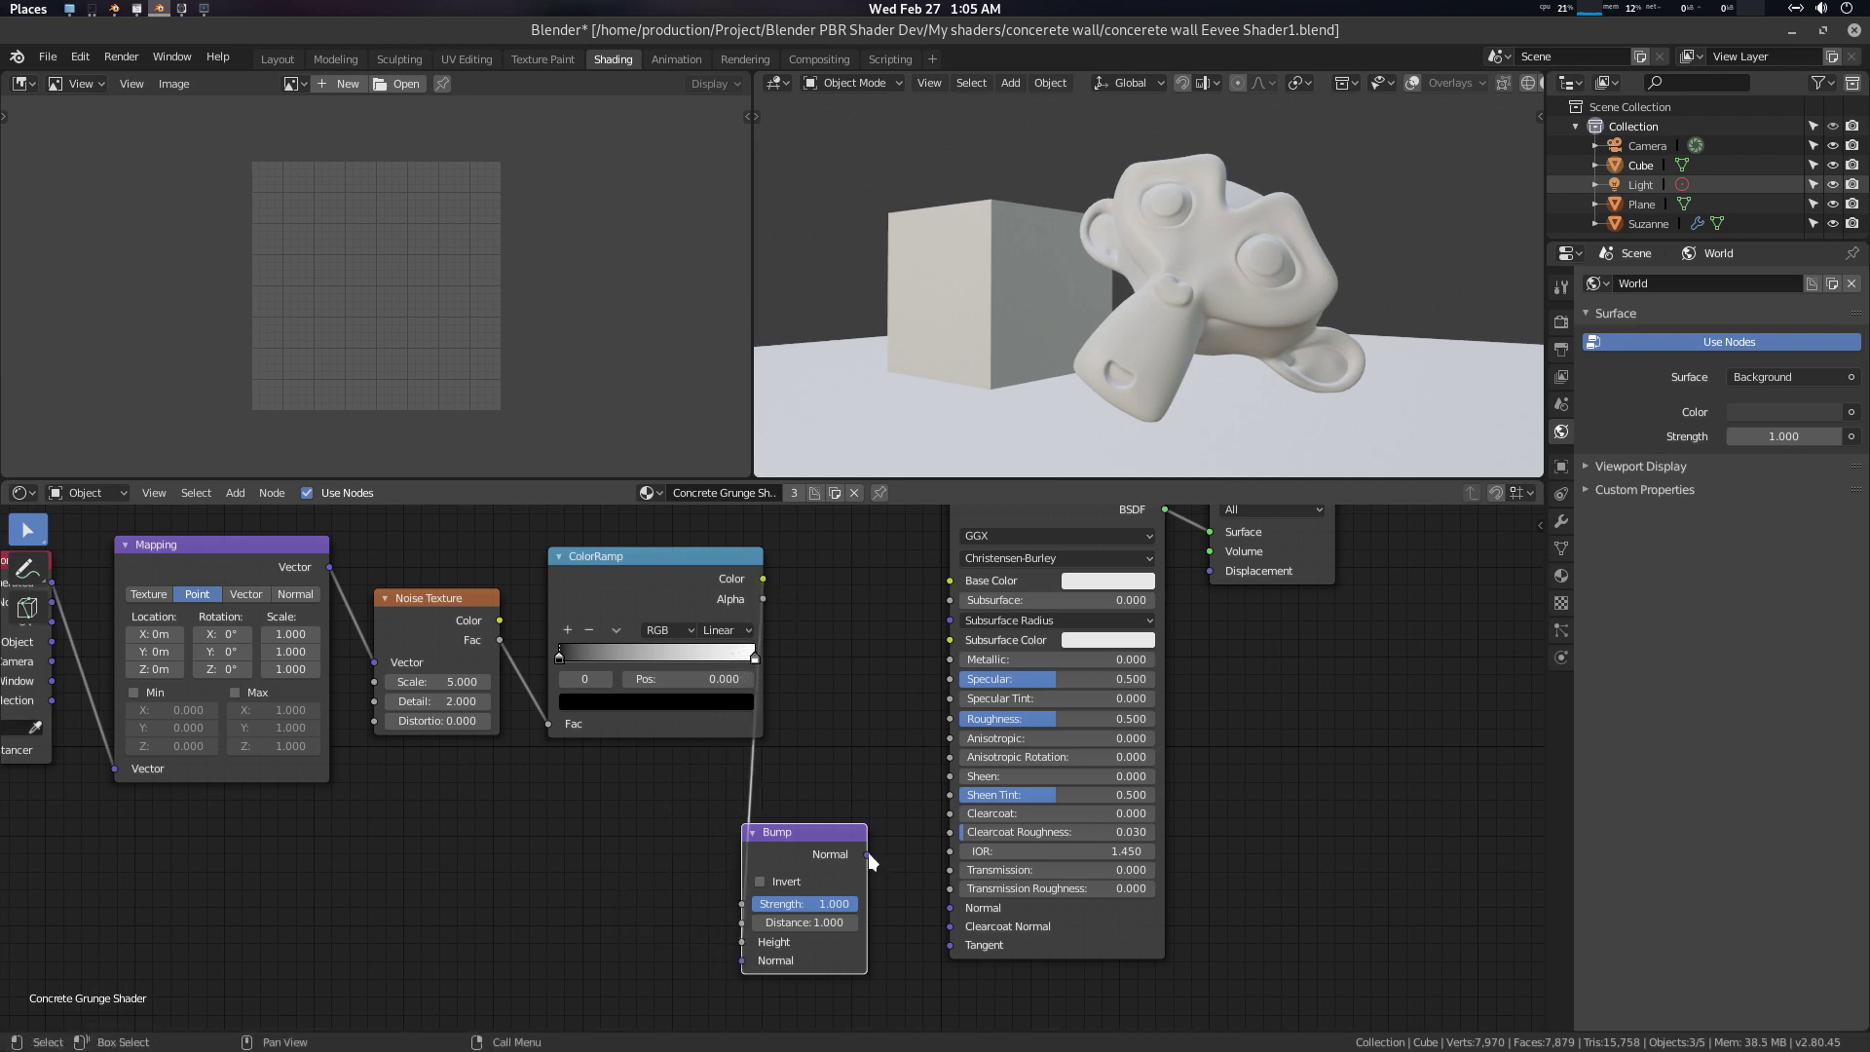
drag(866, 854, 967, 909)
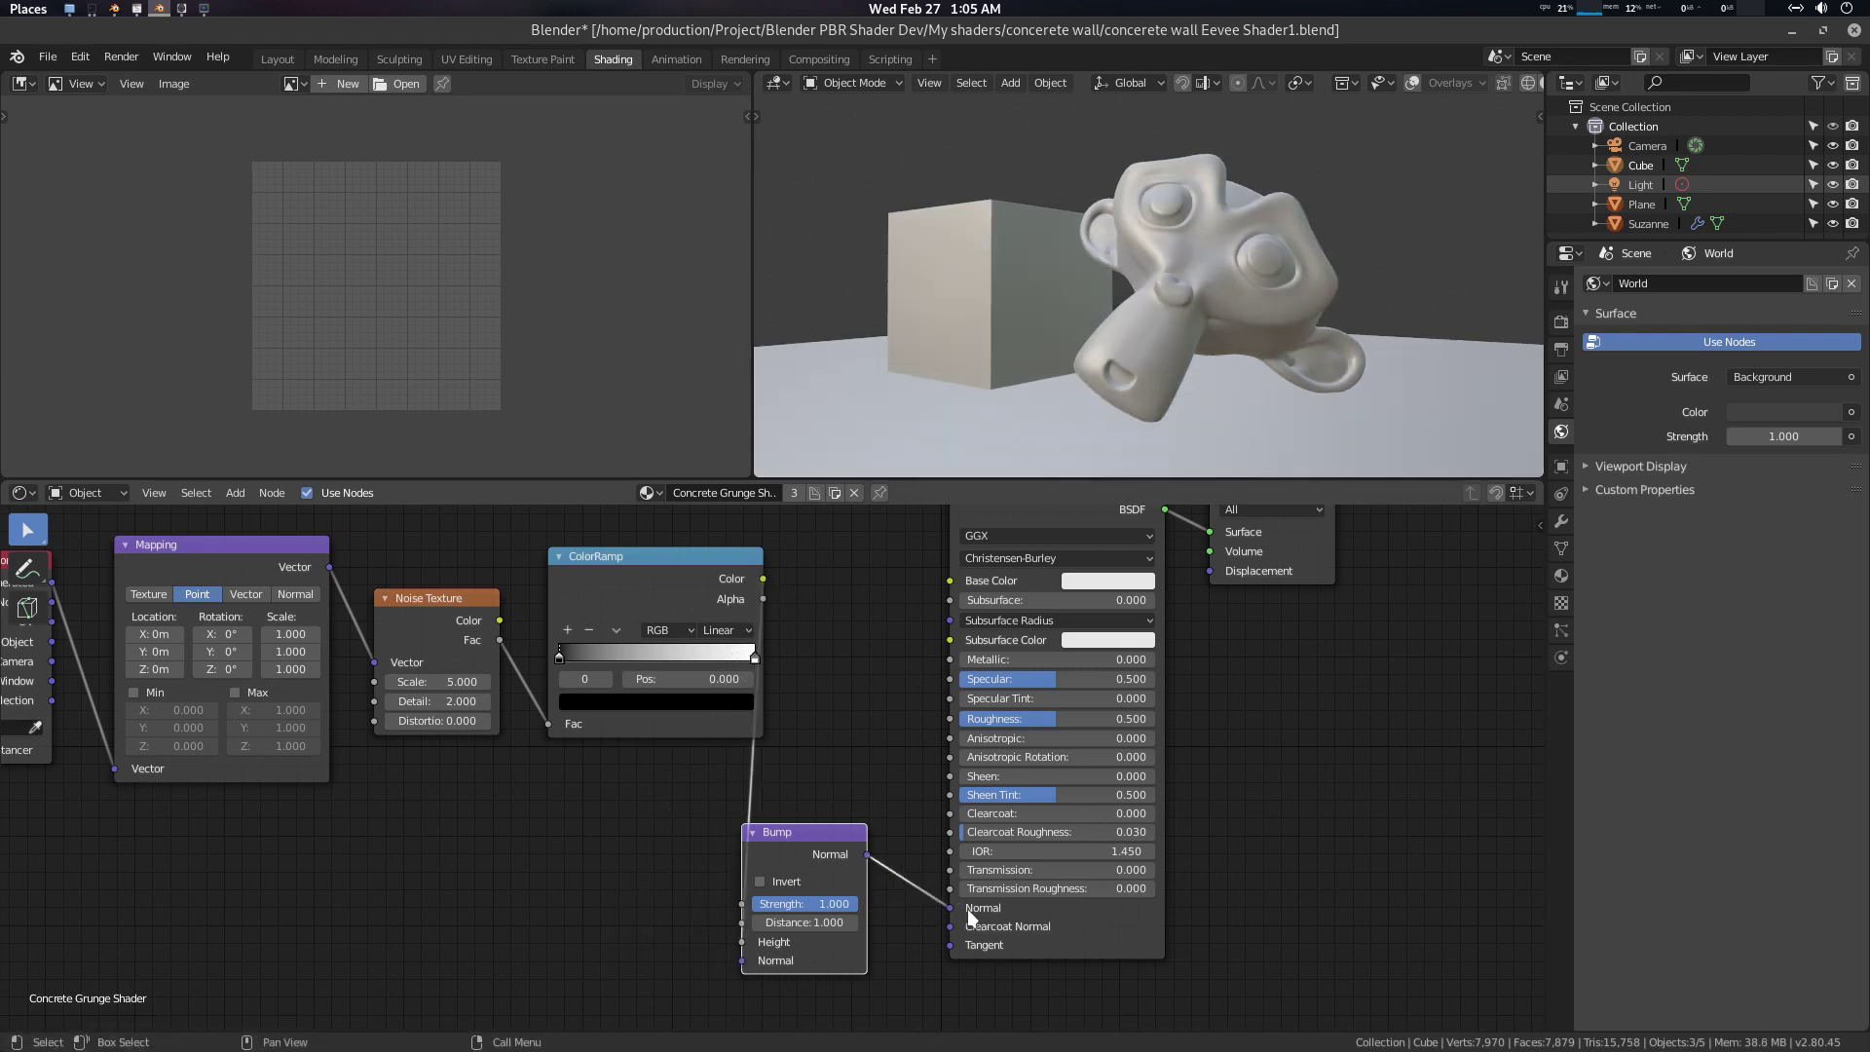
mouse_move(1079, 368)
middle_down()
mouse_move(1142, 352)
mouse_move(1093, 359)
mouse_move(1098, 429)
middle_up()
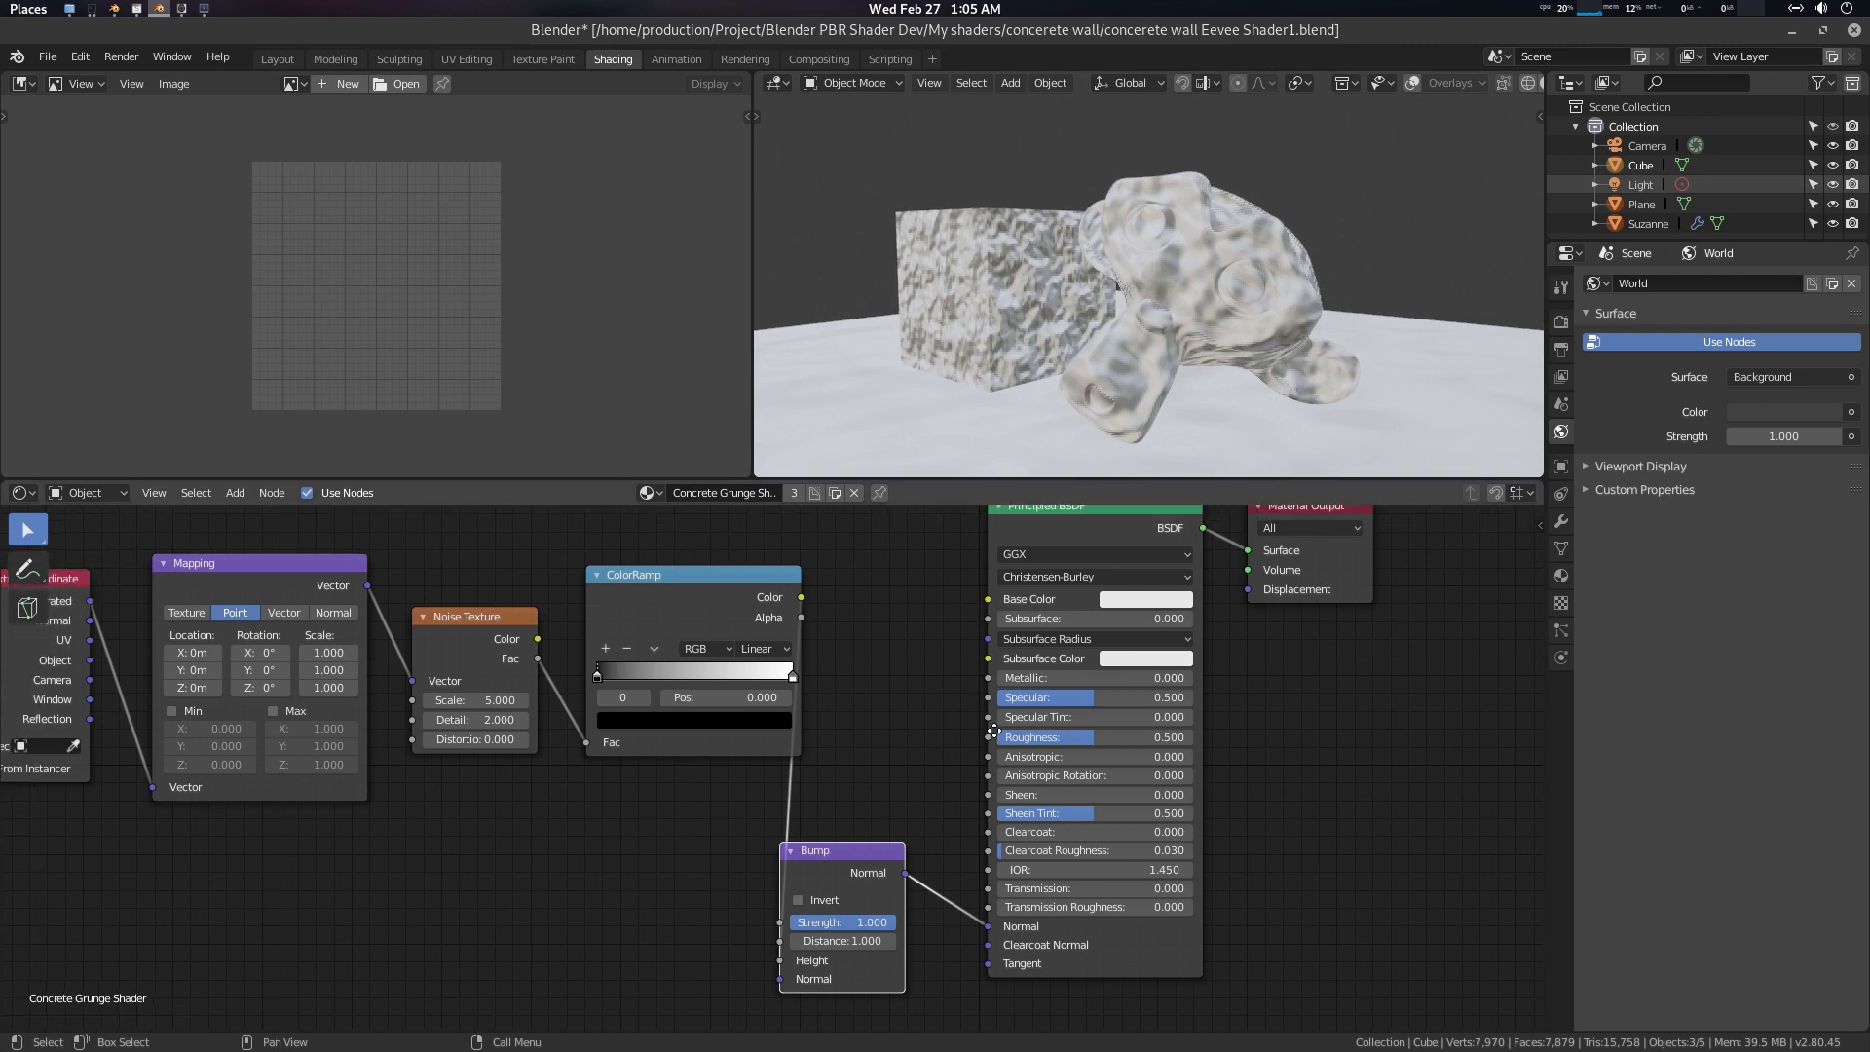
Move the Texture Coordinate, Mapping, Noise and ColorRamp nodes further left
middle_drag(409, 623, 722, 689)
scroll(524, 671, down, 1)
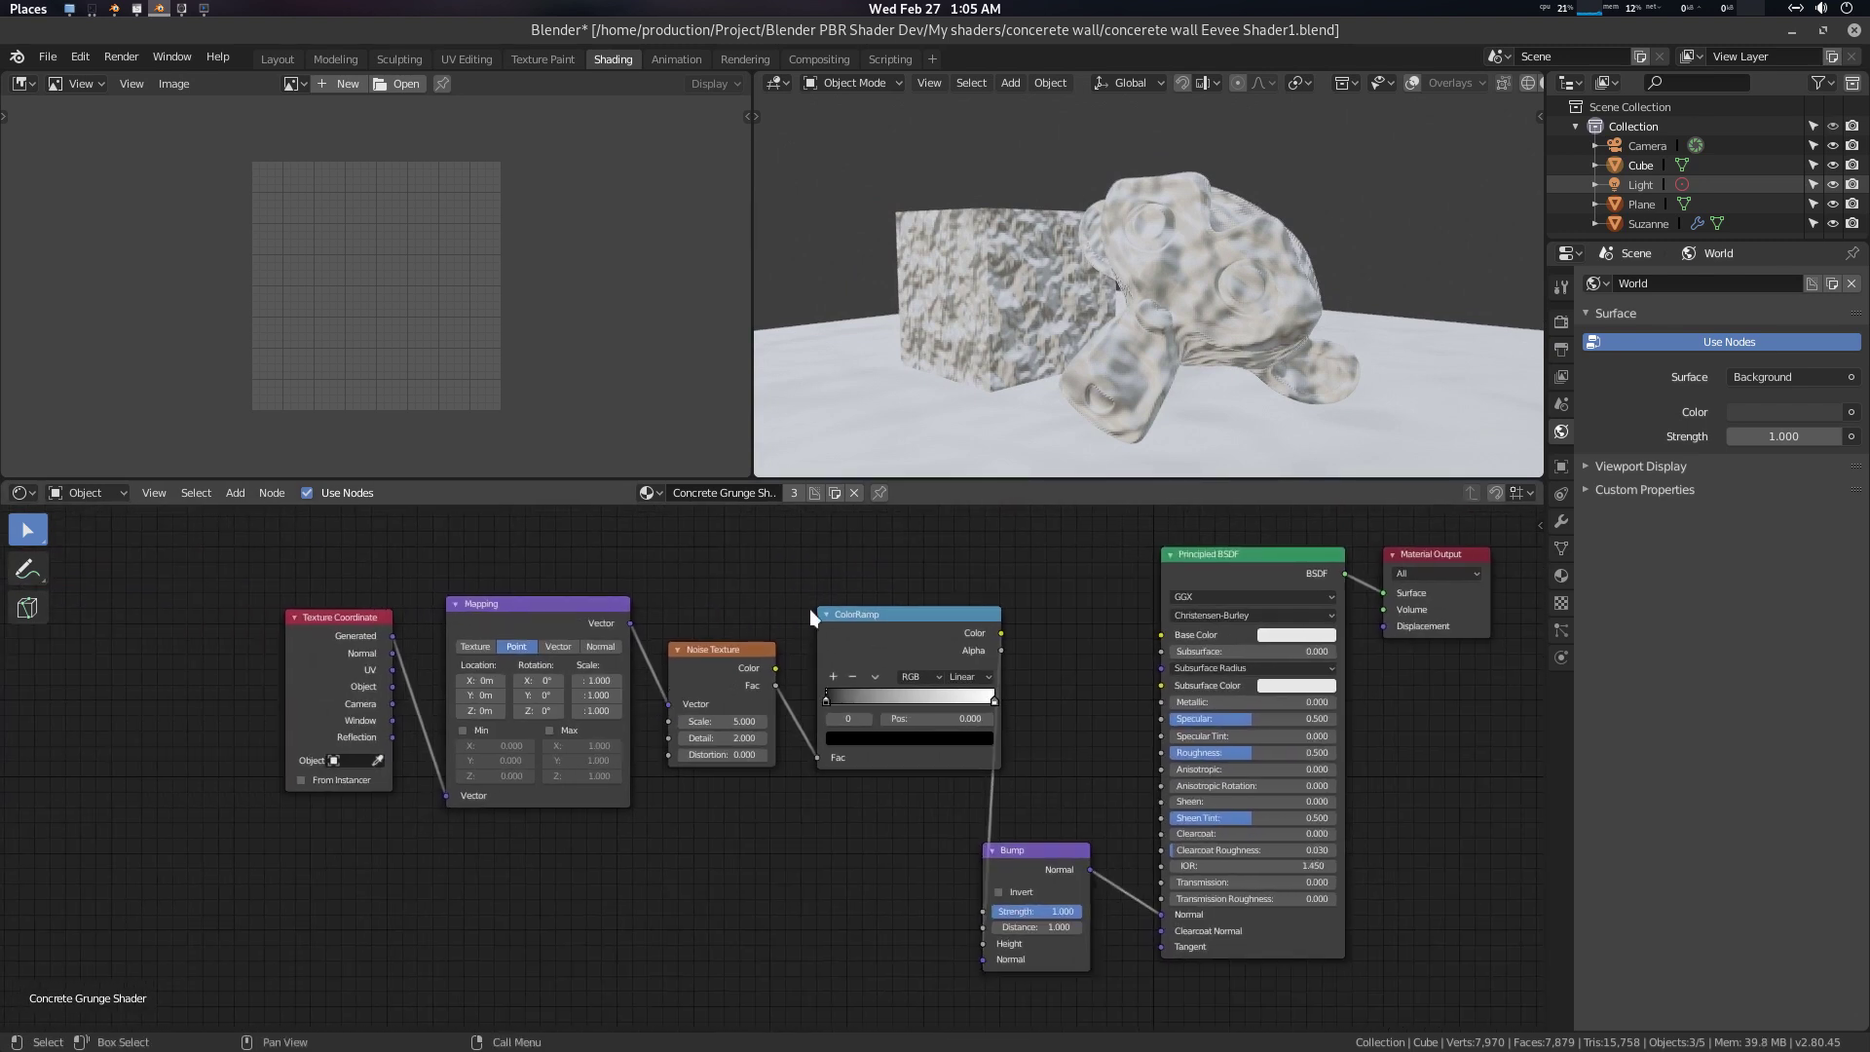
drag(308, 555, 897, 682)
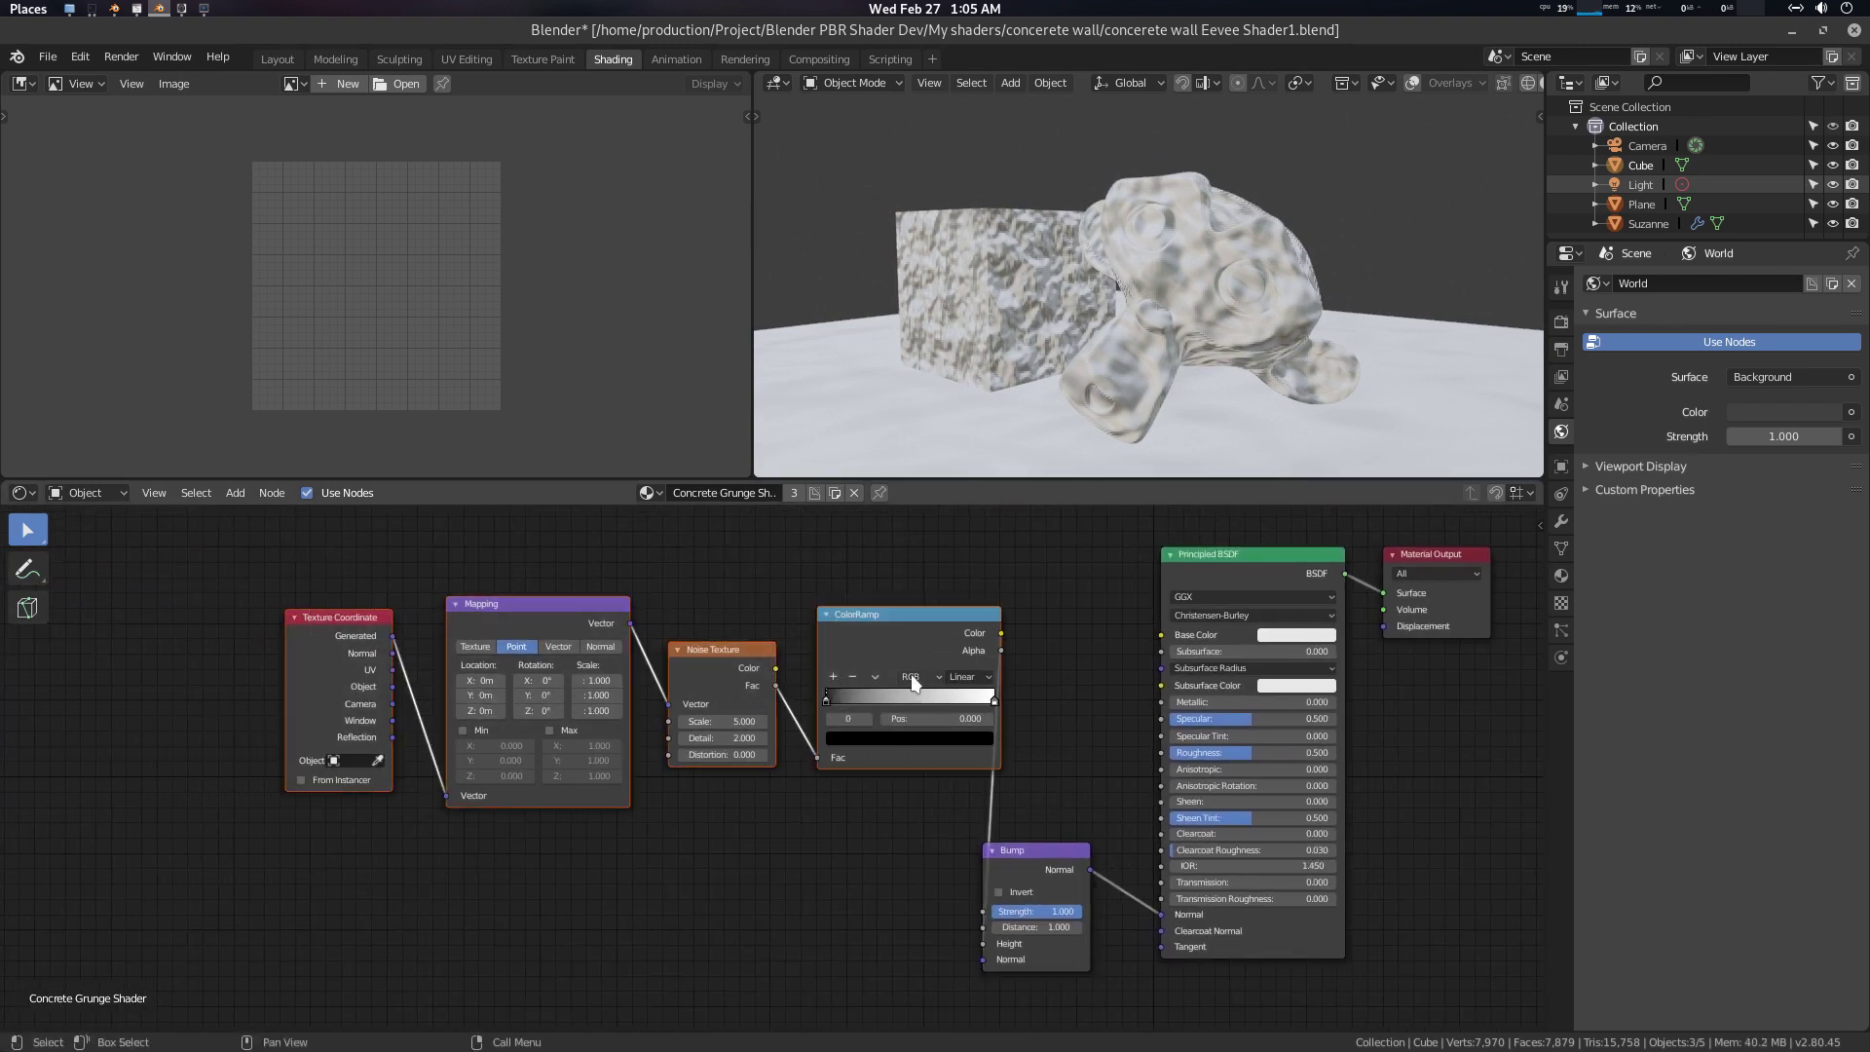
key(g)
click(511, 674)
scroll(646, 797, up, 1)
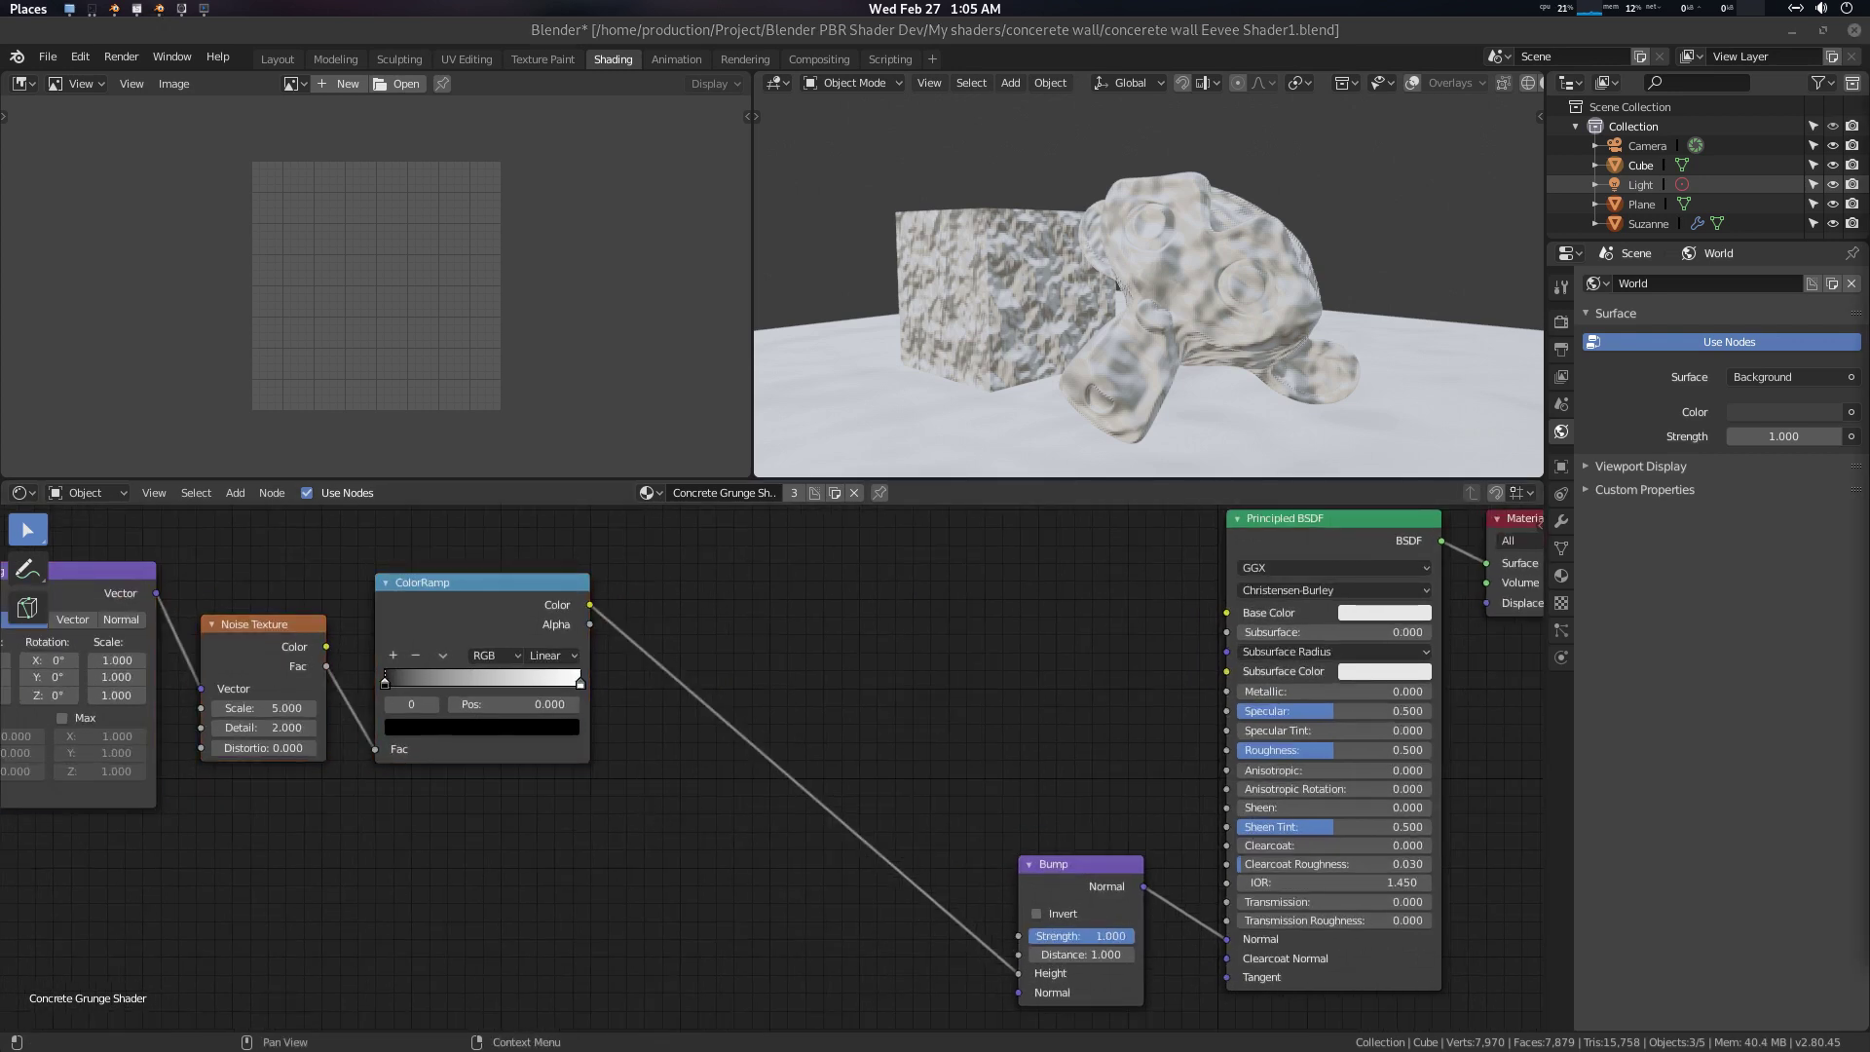
Slide the ColorRamp black stop to position 0.482
scroll(842, 757, up, 2)
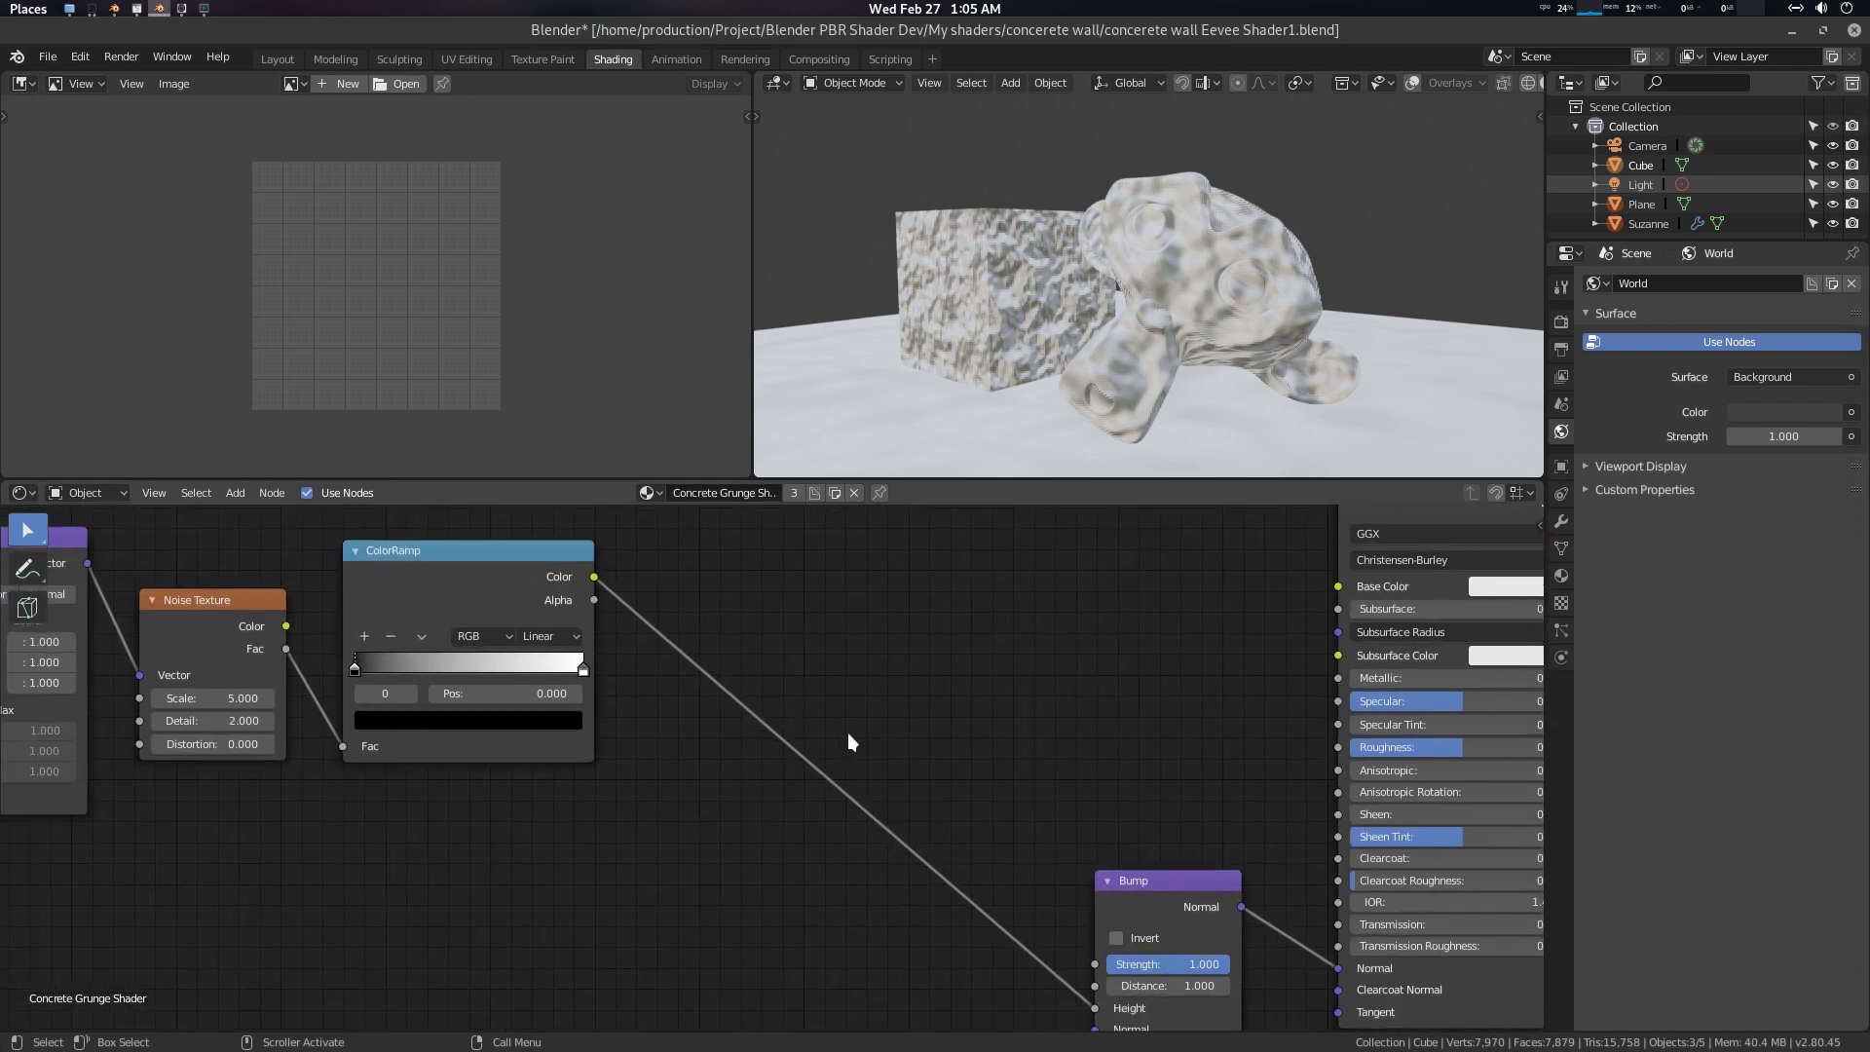
scroll(847, 733, up, 1)
middle_drag(722, 733, 890, 779)
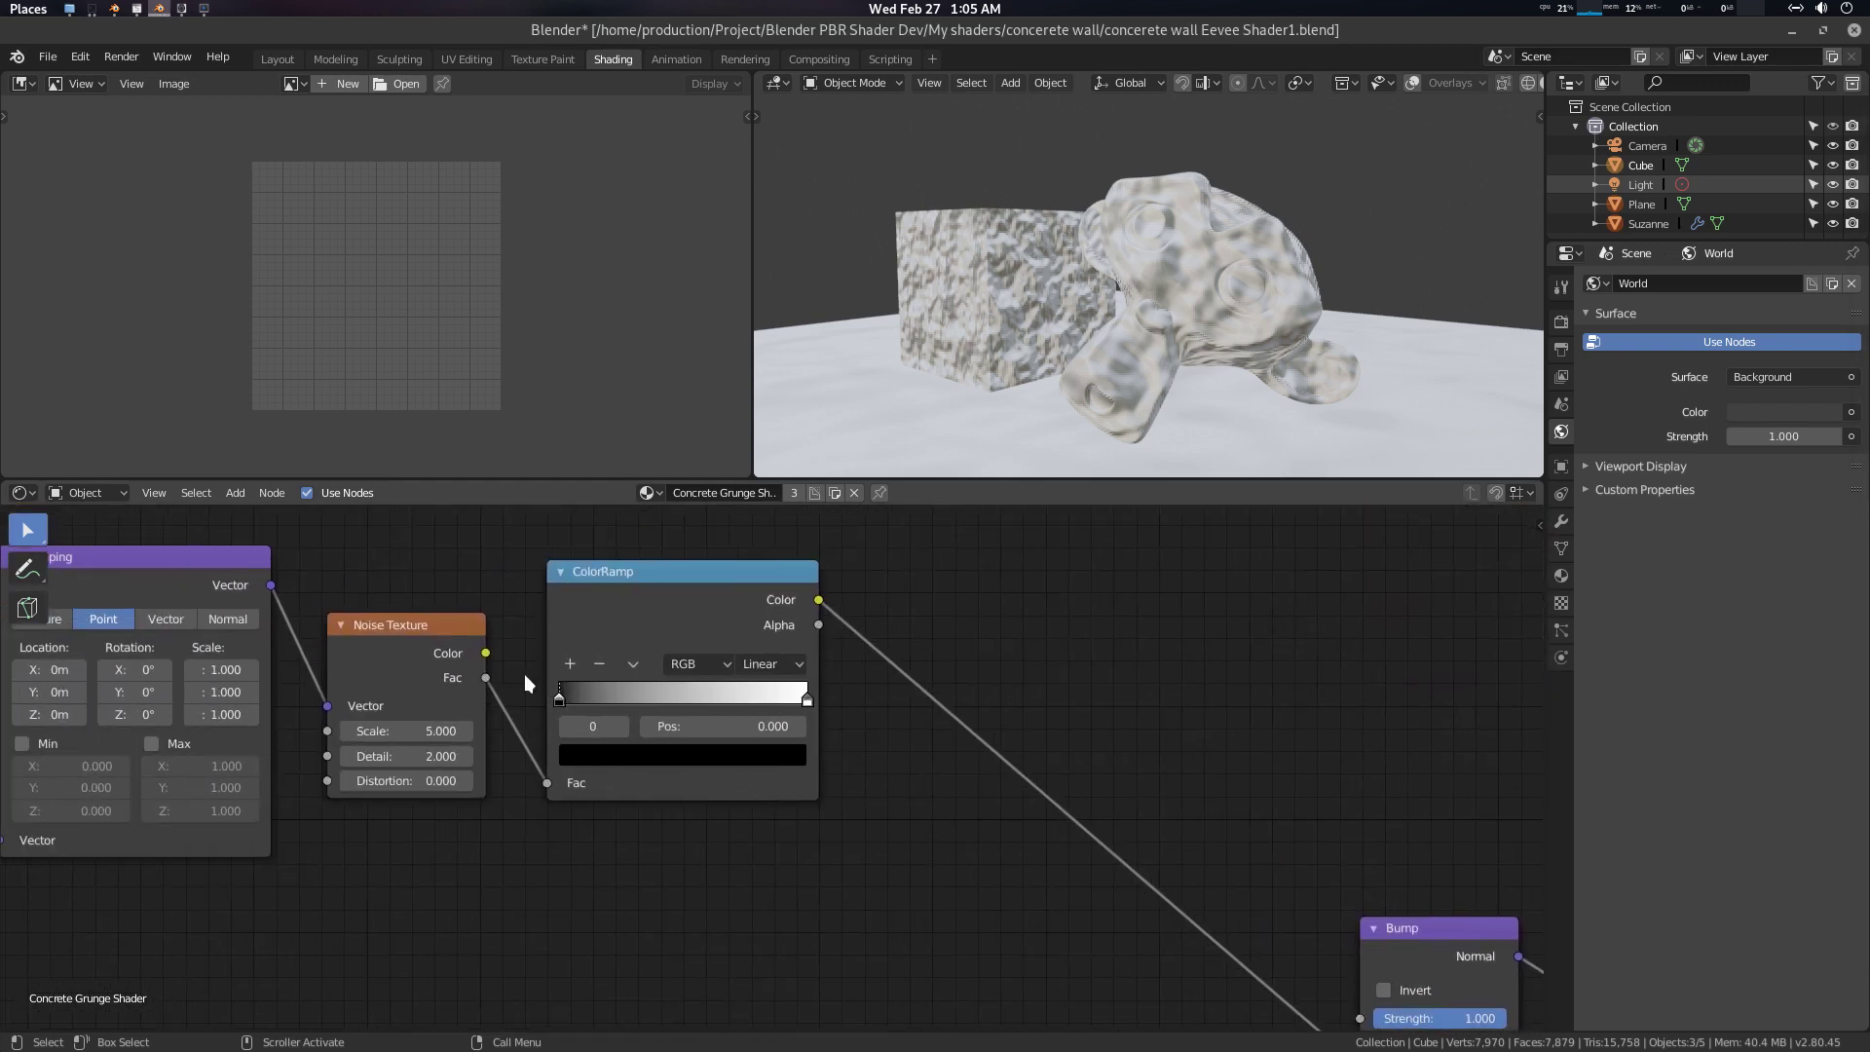
drag(564, 696, 686, 693)
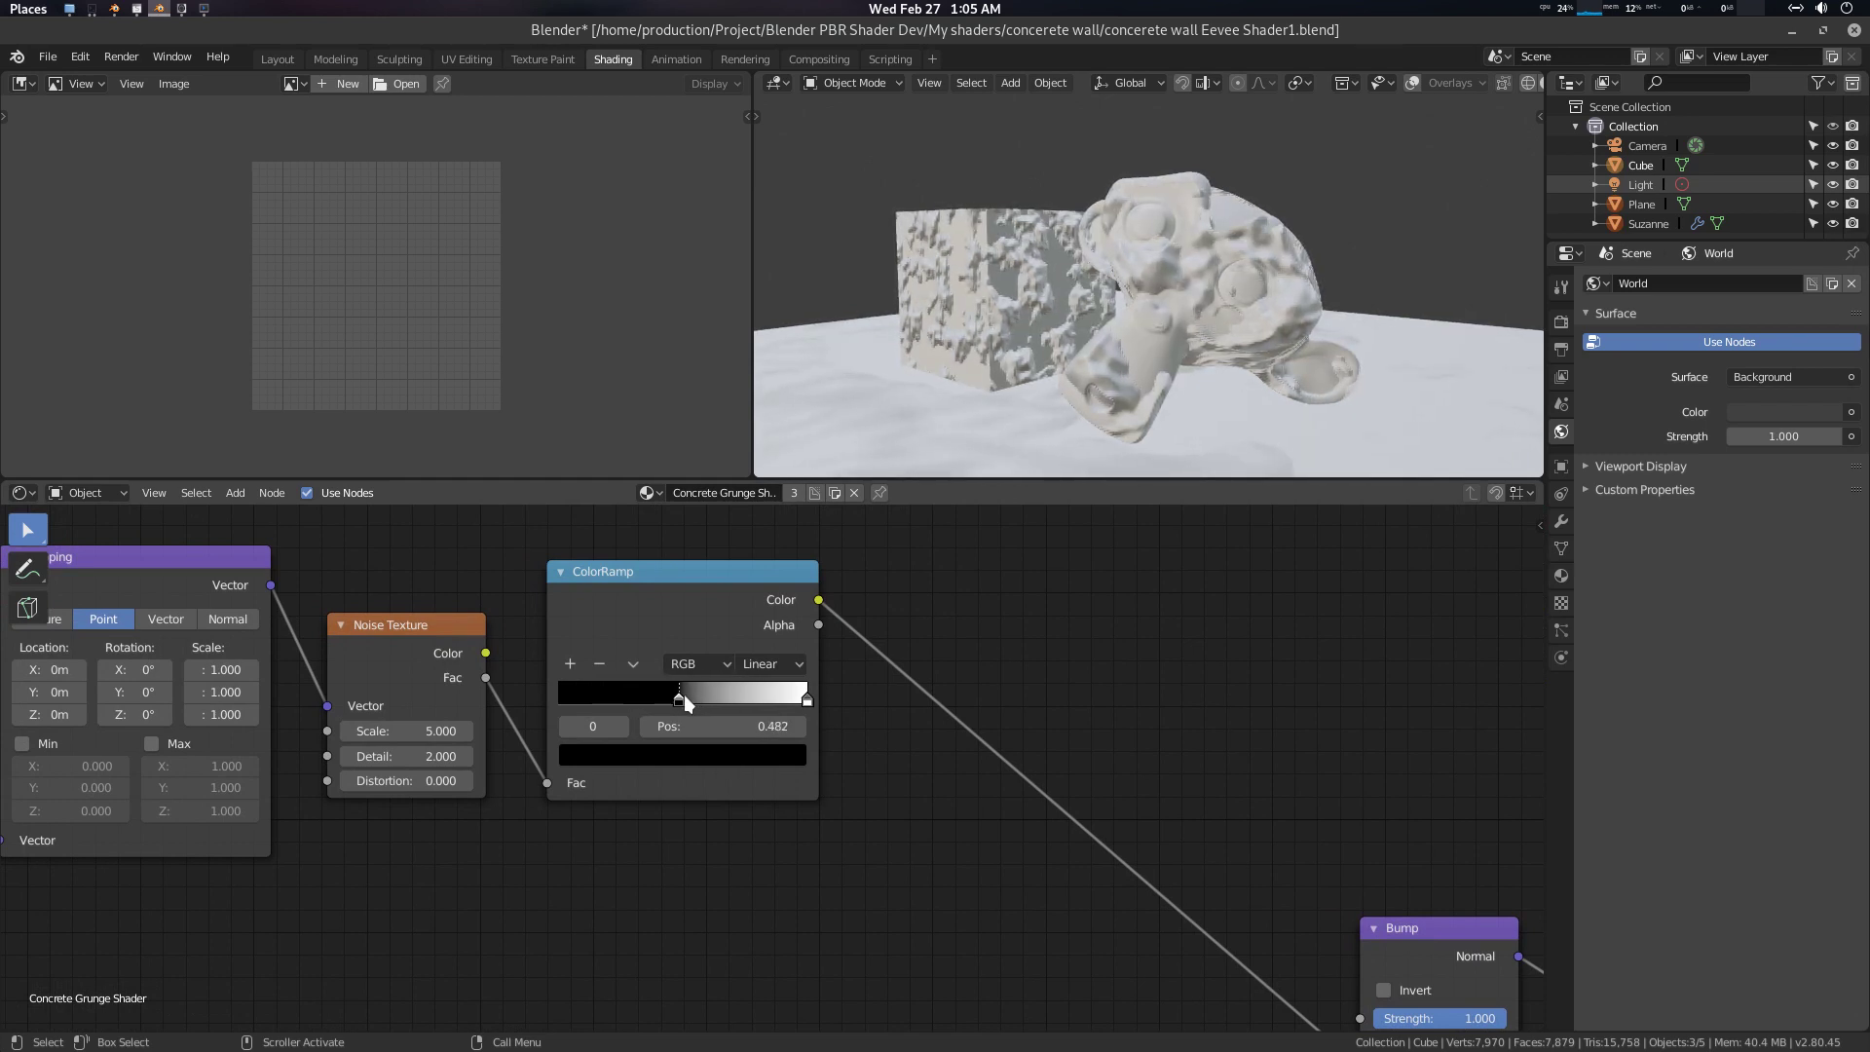
middle_drag(701, 864, 868, 859)
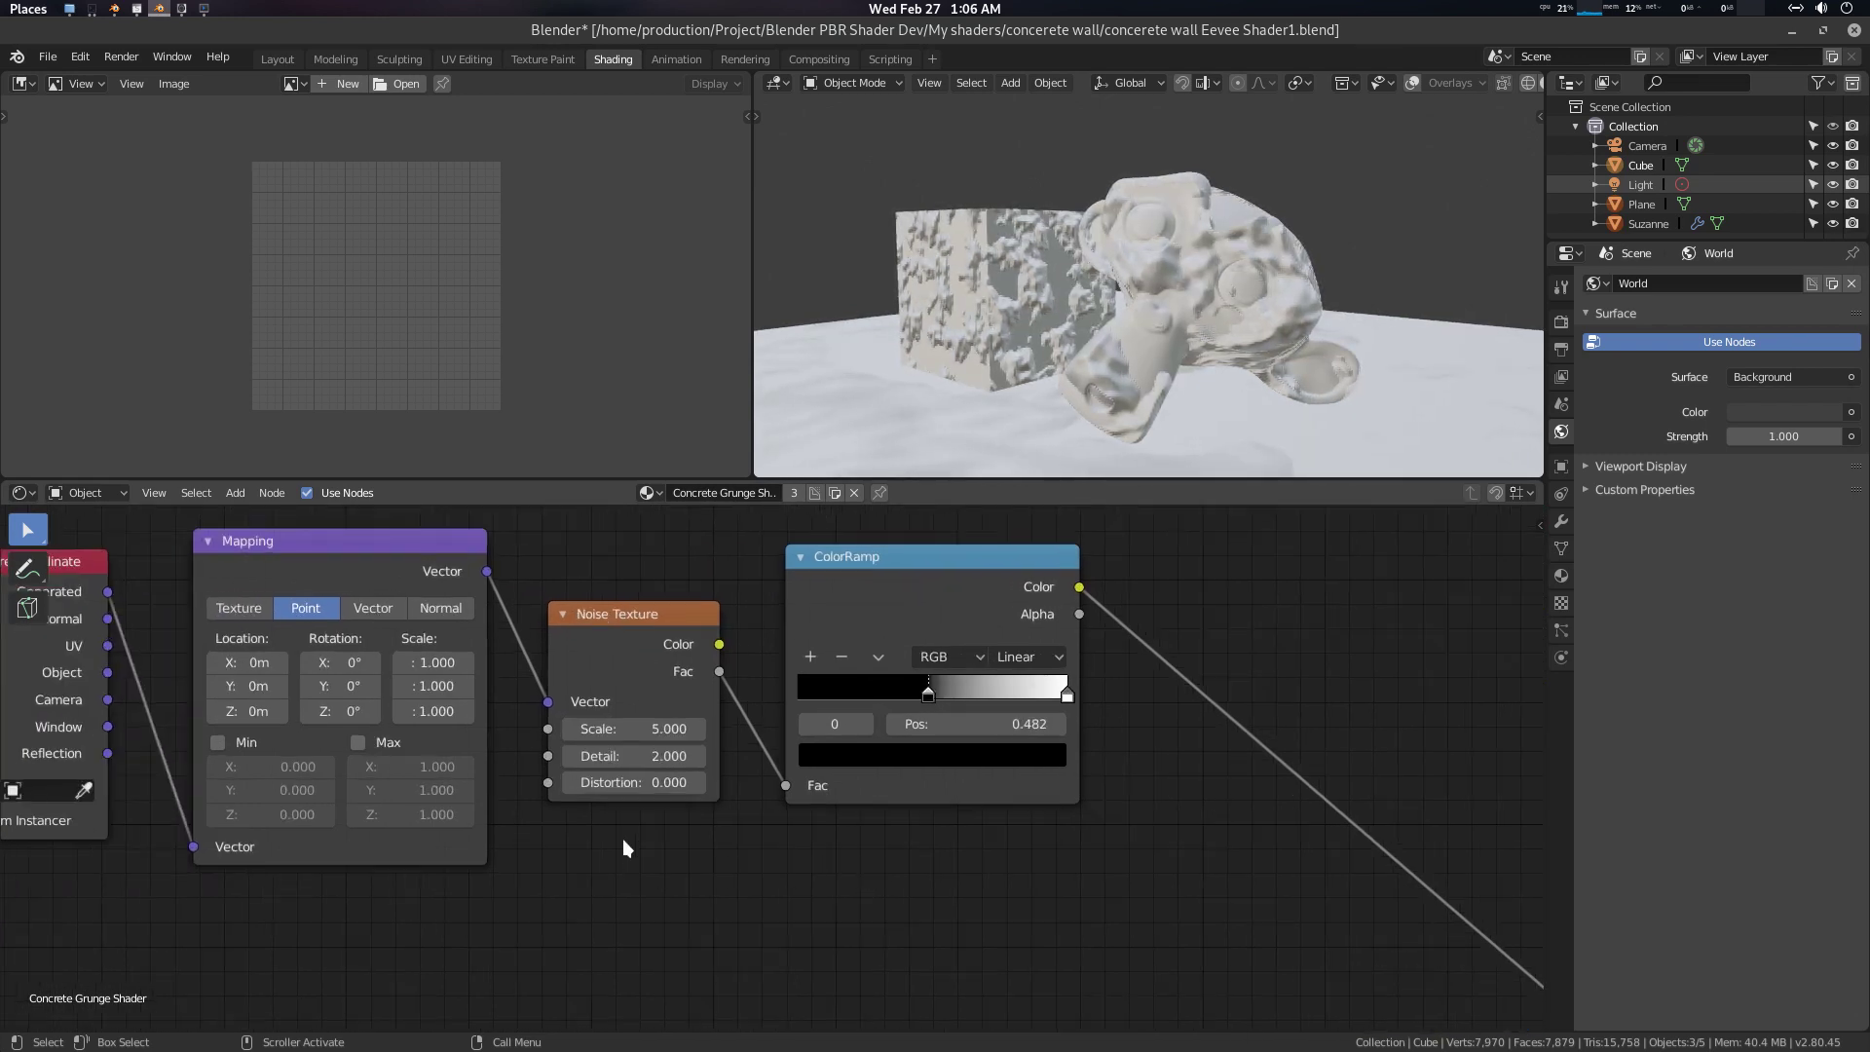
Set the Noise Texture Scale to 2.5 and Detail to 16
click(653, 726)
text(2.5)
key(Tab)
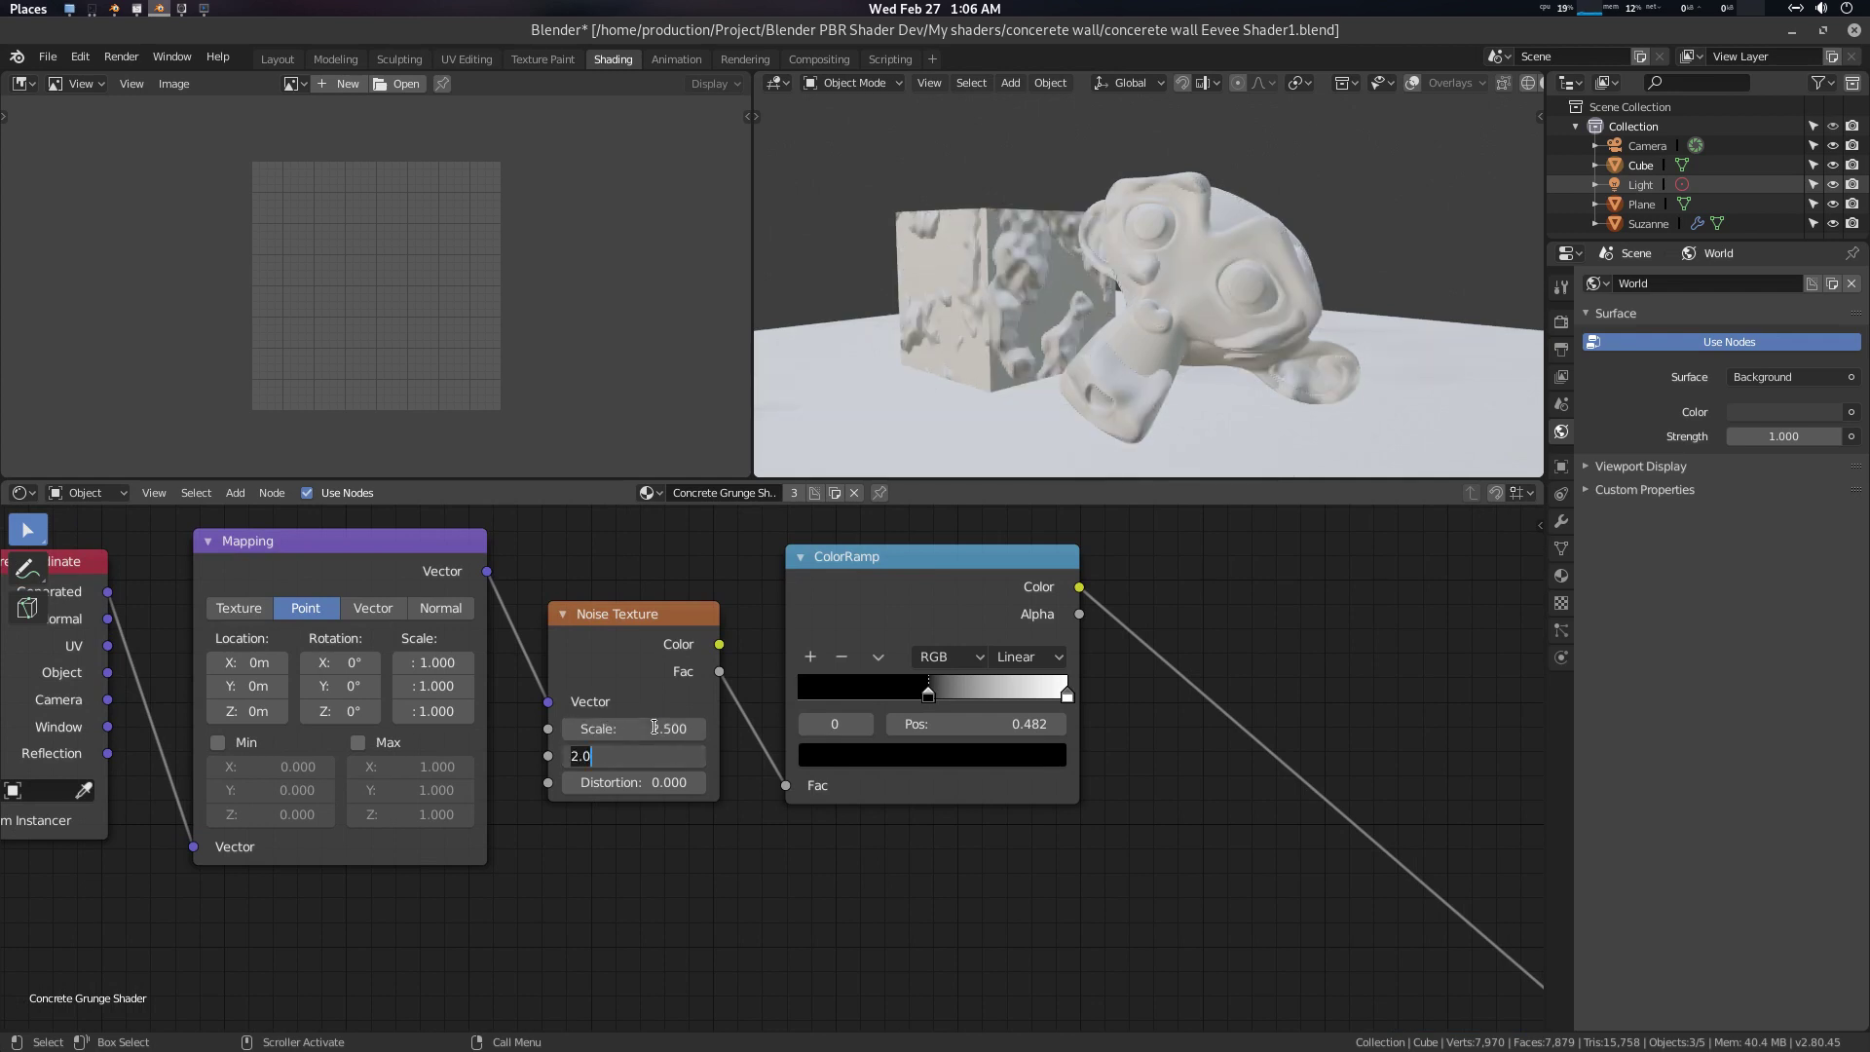
text(16)
key(Return)
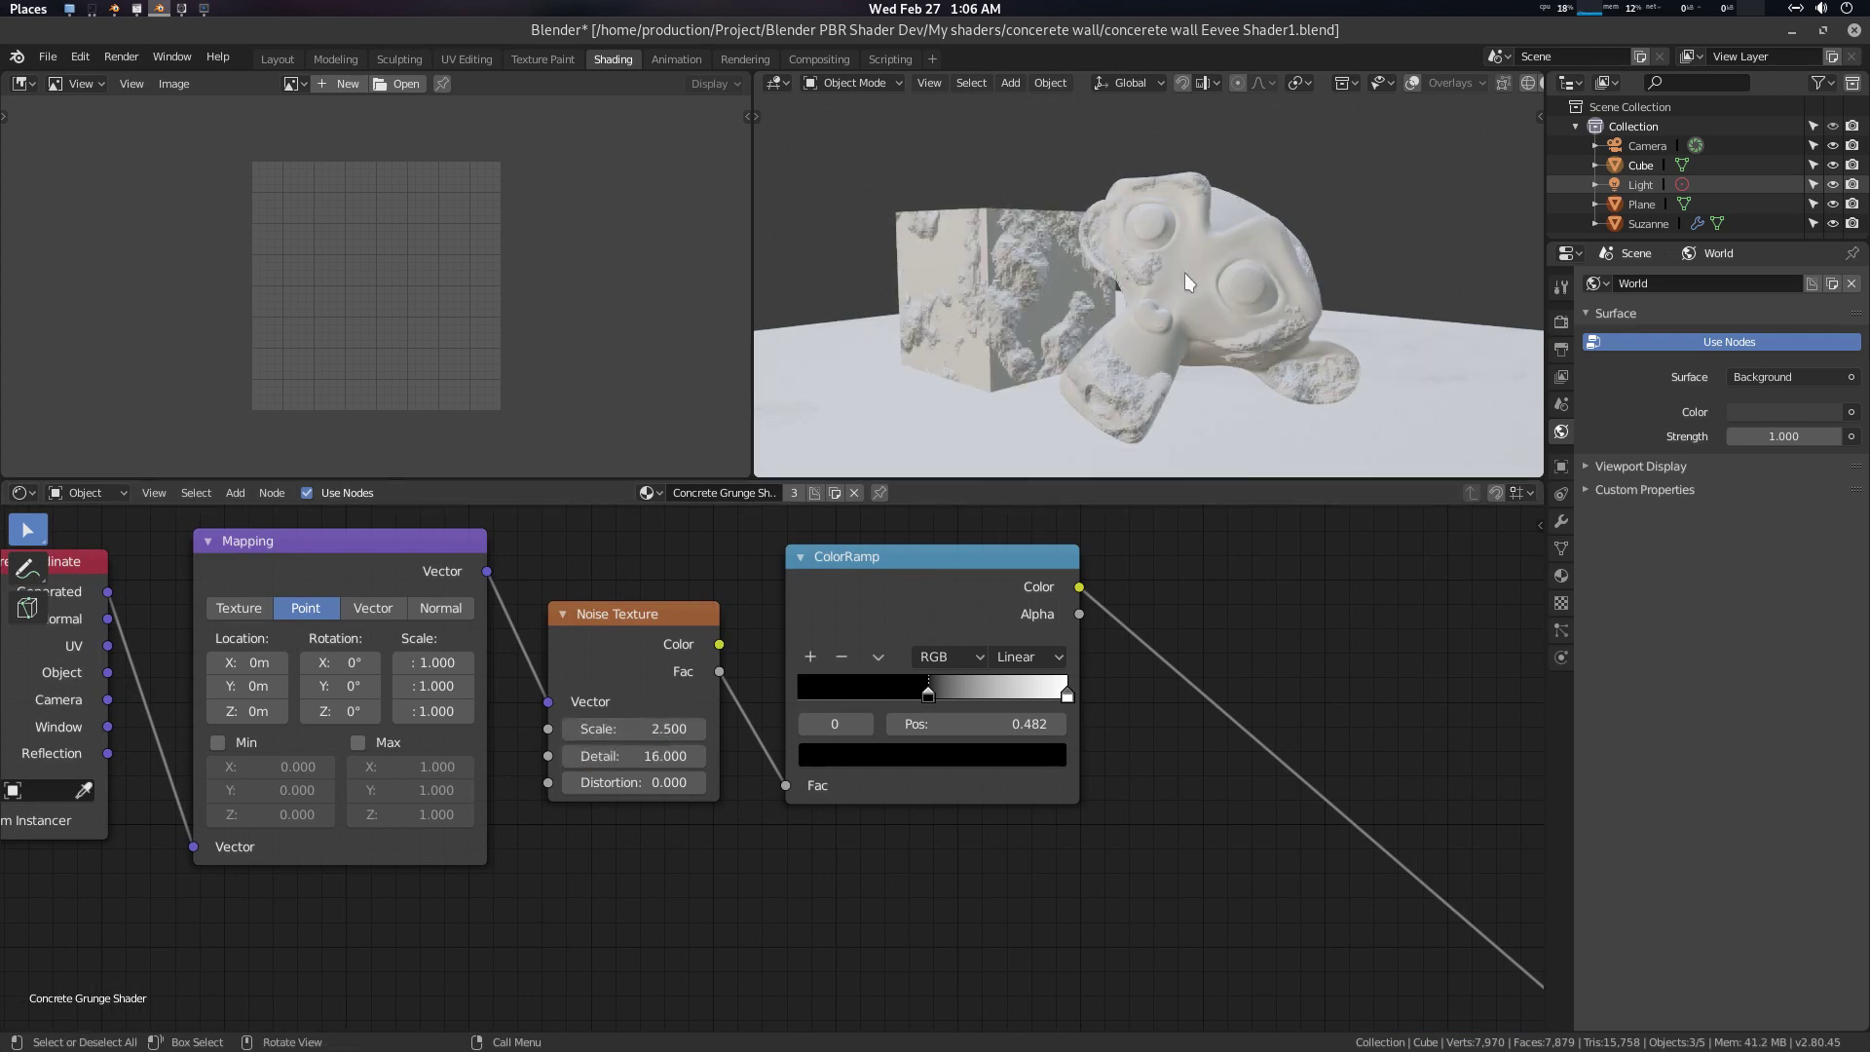
Move the ColorRamp black stop to about 0.414 and the white stop to 0.591
scroll(1199, 283, up, 2)
scroll(1177, 279, up, 2)
scroll(1177, 294, up, 2)
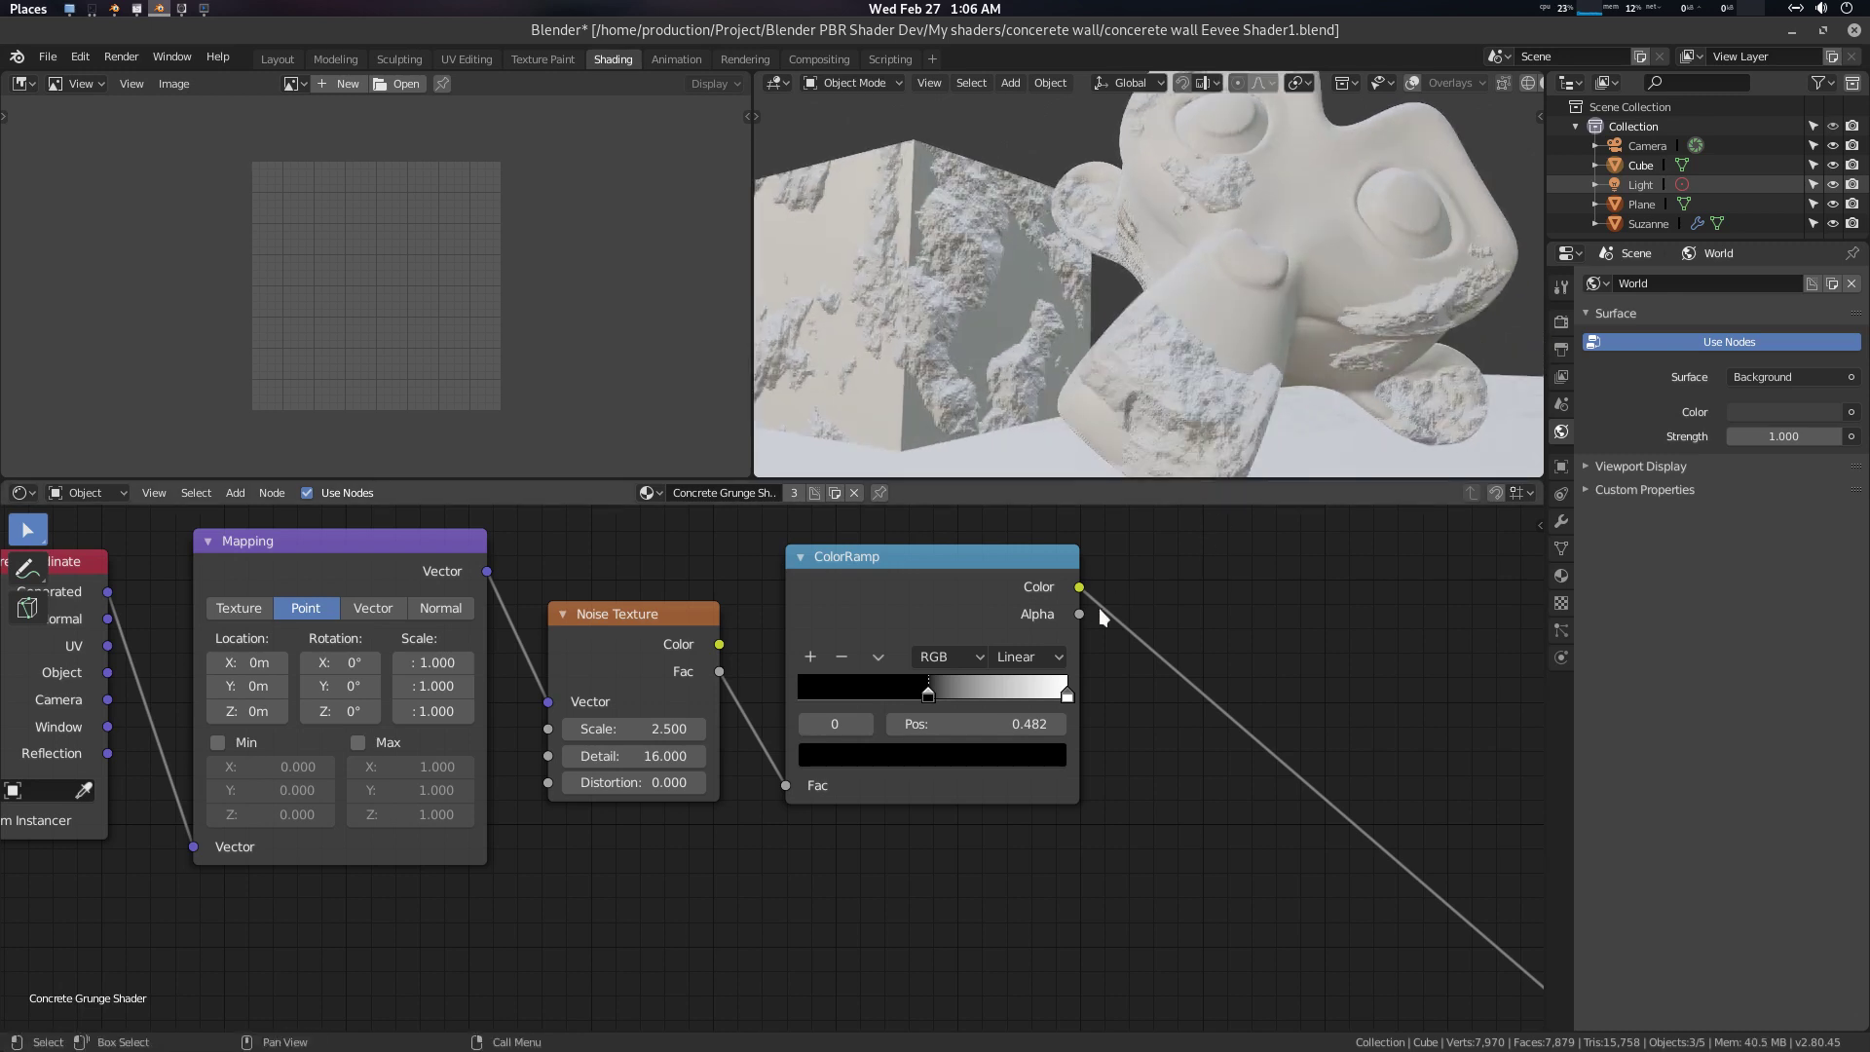
drag(928, 696, 911, 695)
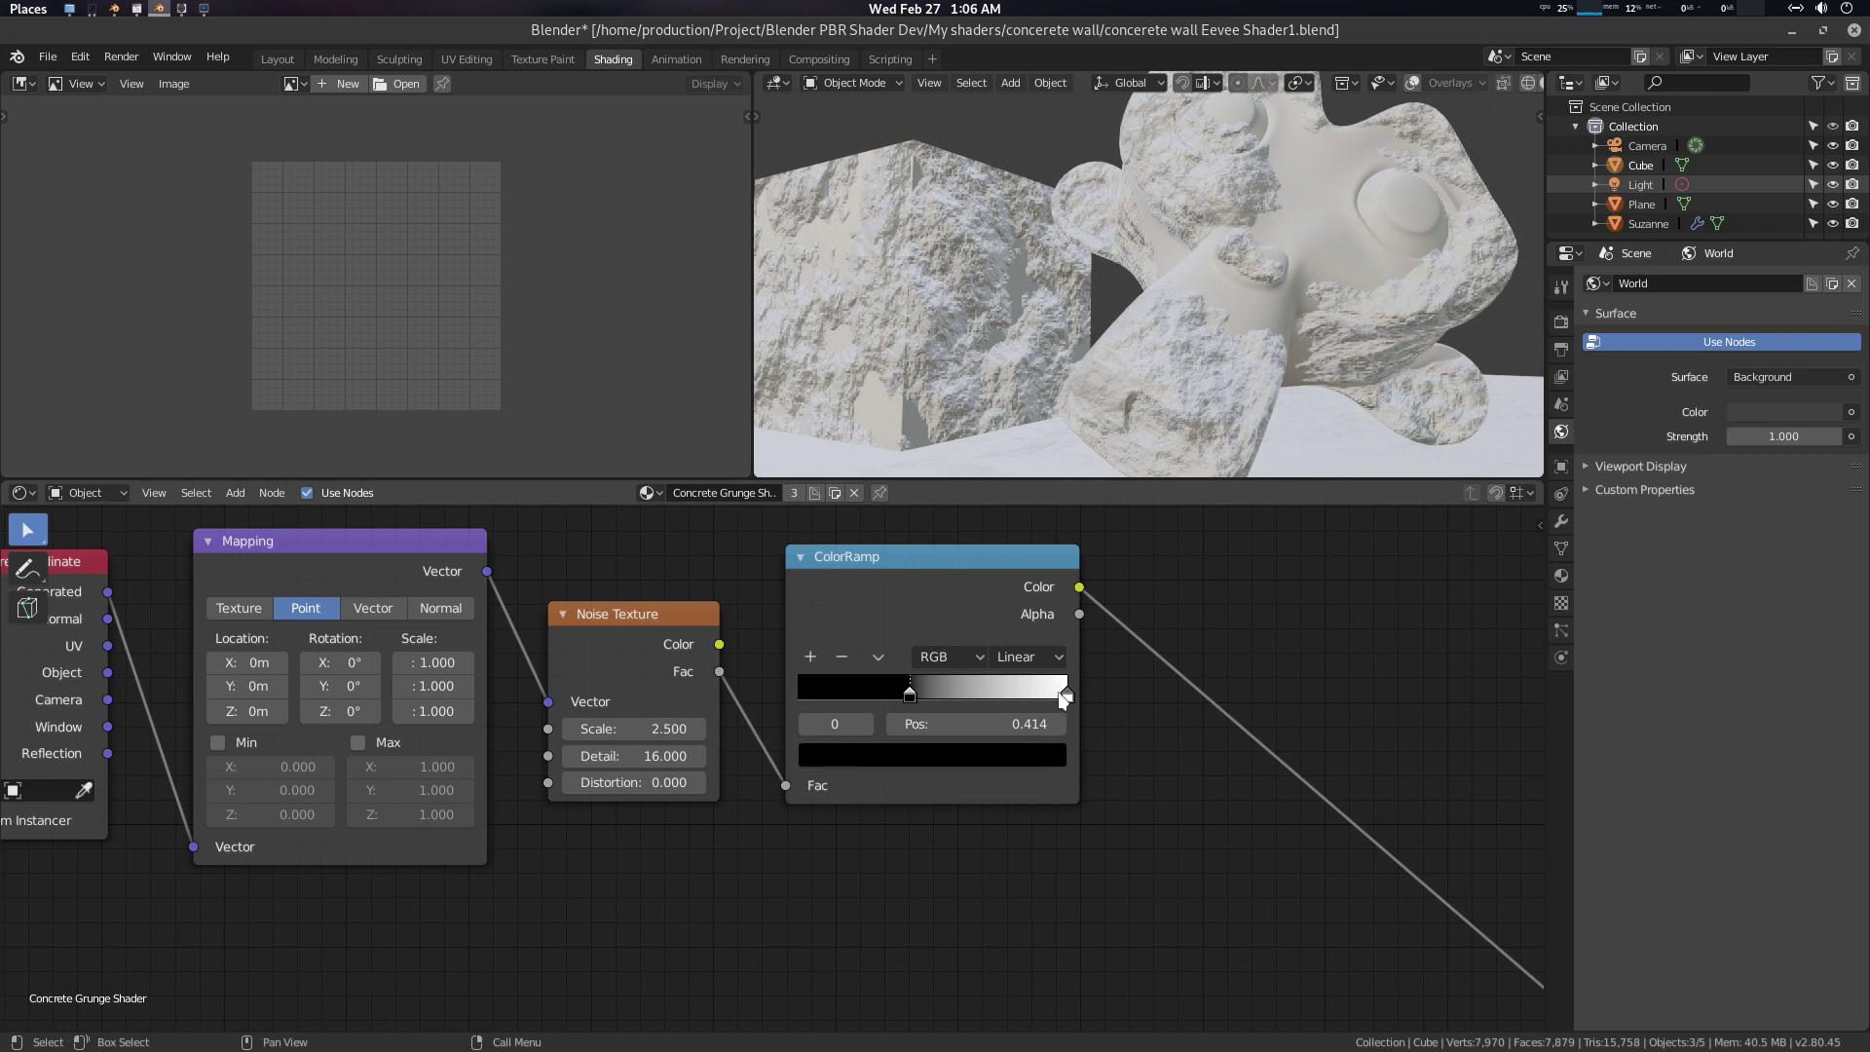
drag(1066, 696, 953, 703)
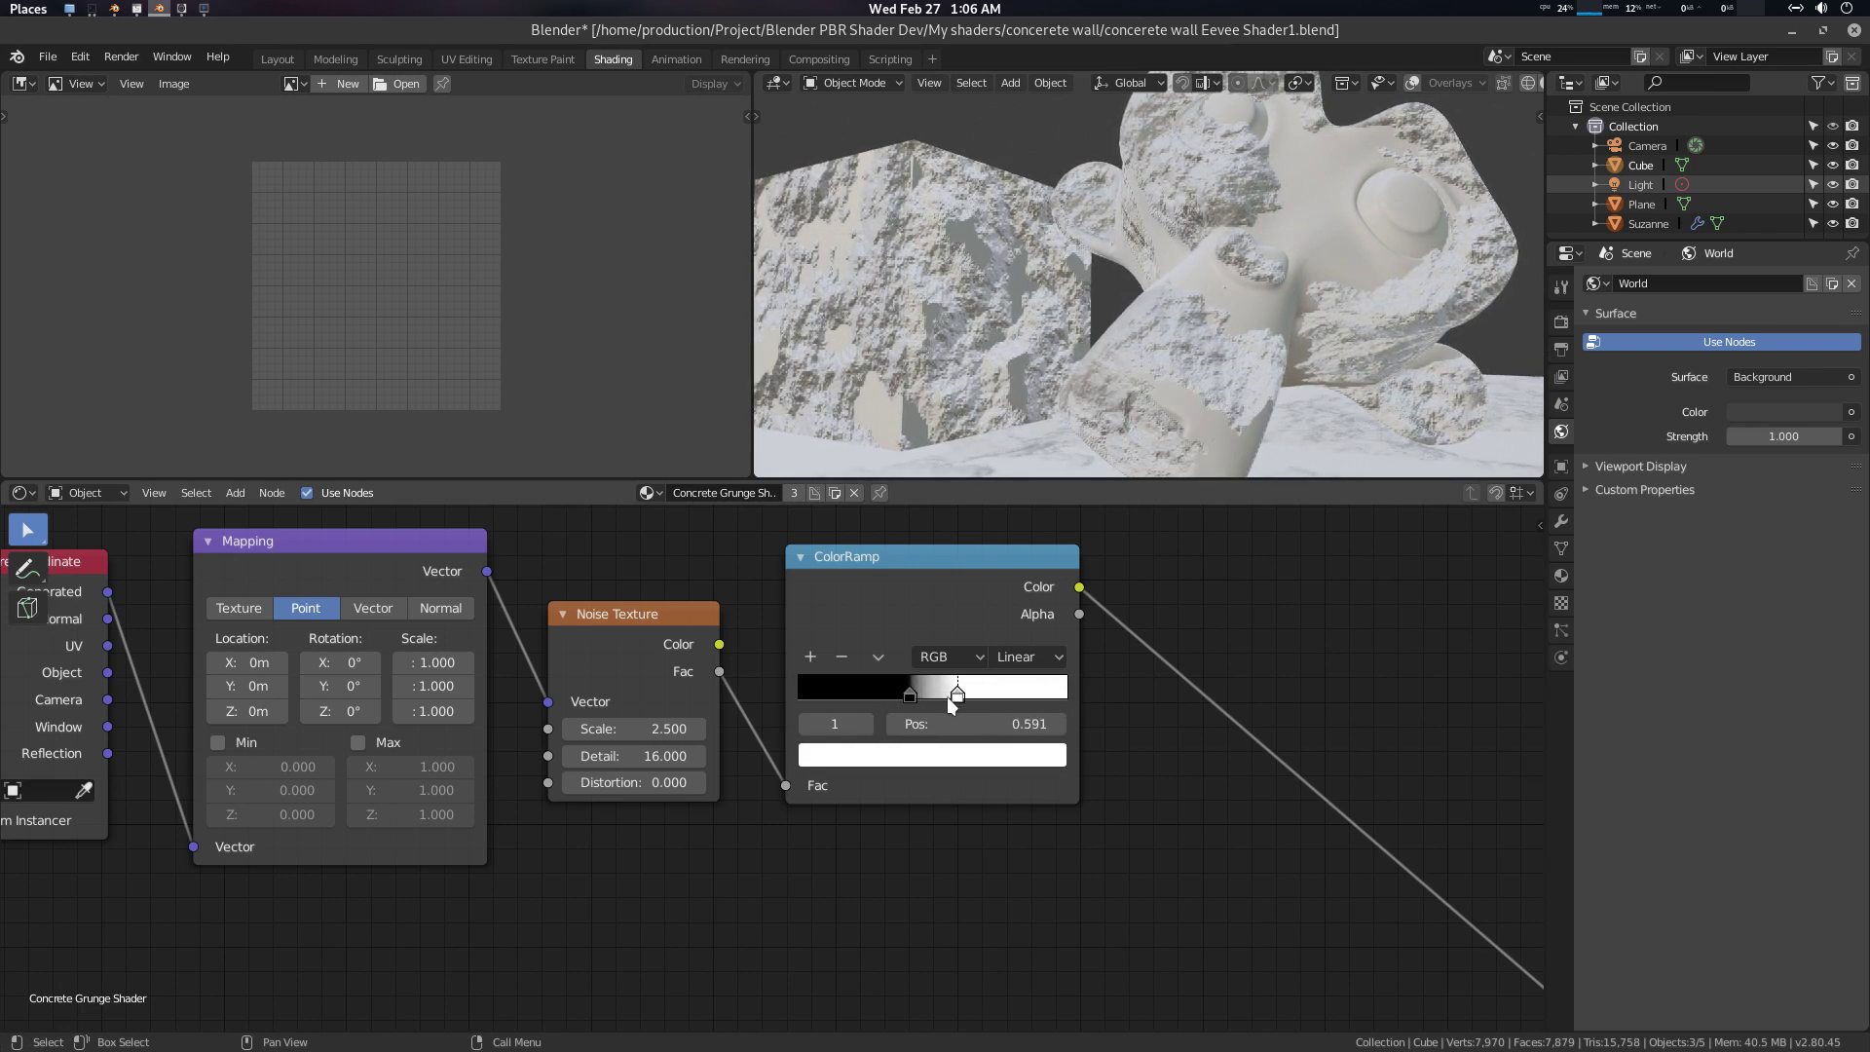
middle_drag(1119, 370, 1217, 321)
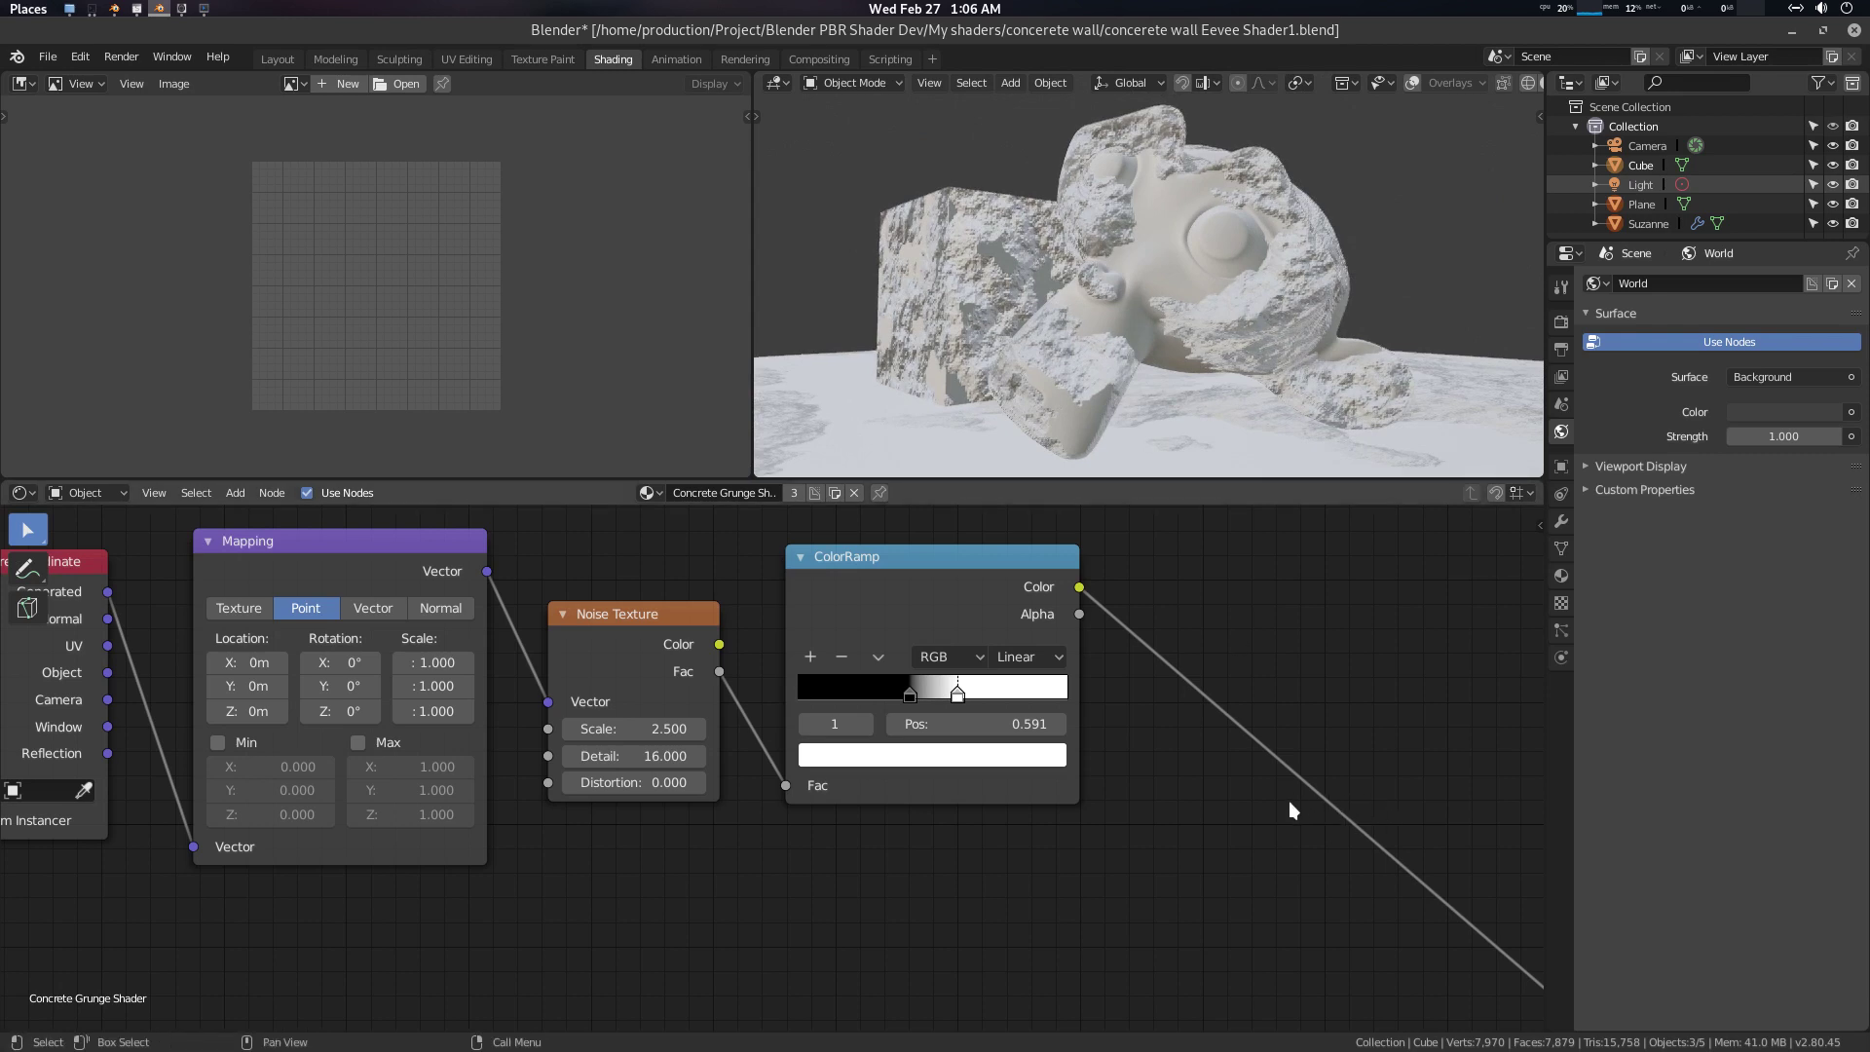
middle_drag(1292, 811, 1206, 810)
Insert a Math node set to Power on the link between ColorRamp and Bump
key(shift+a)
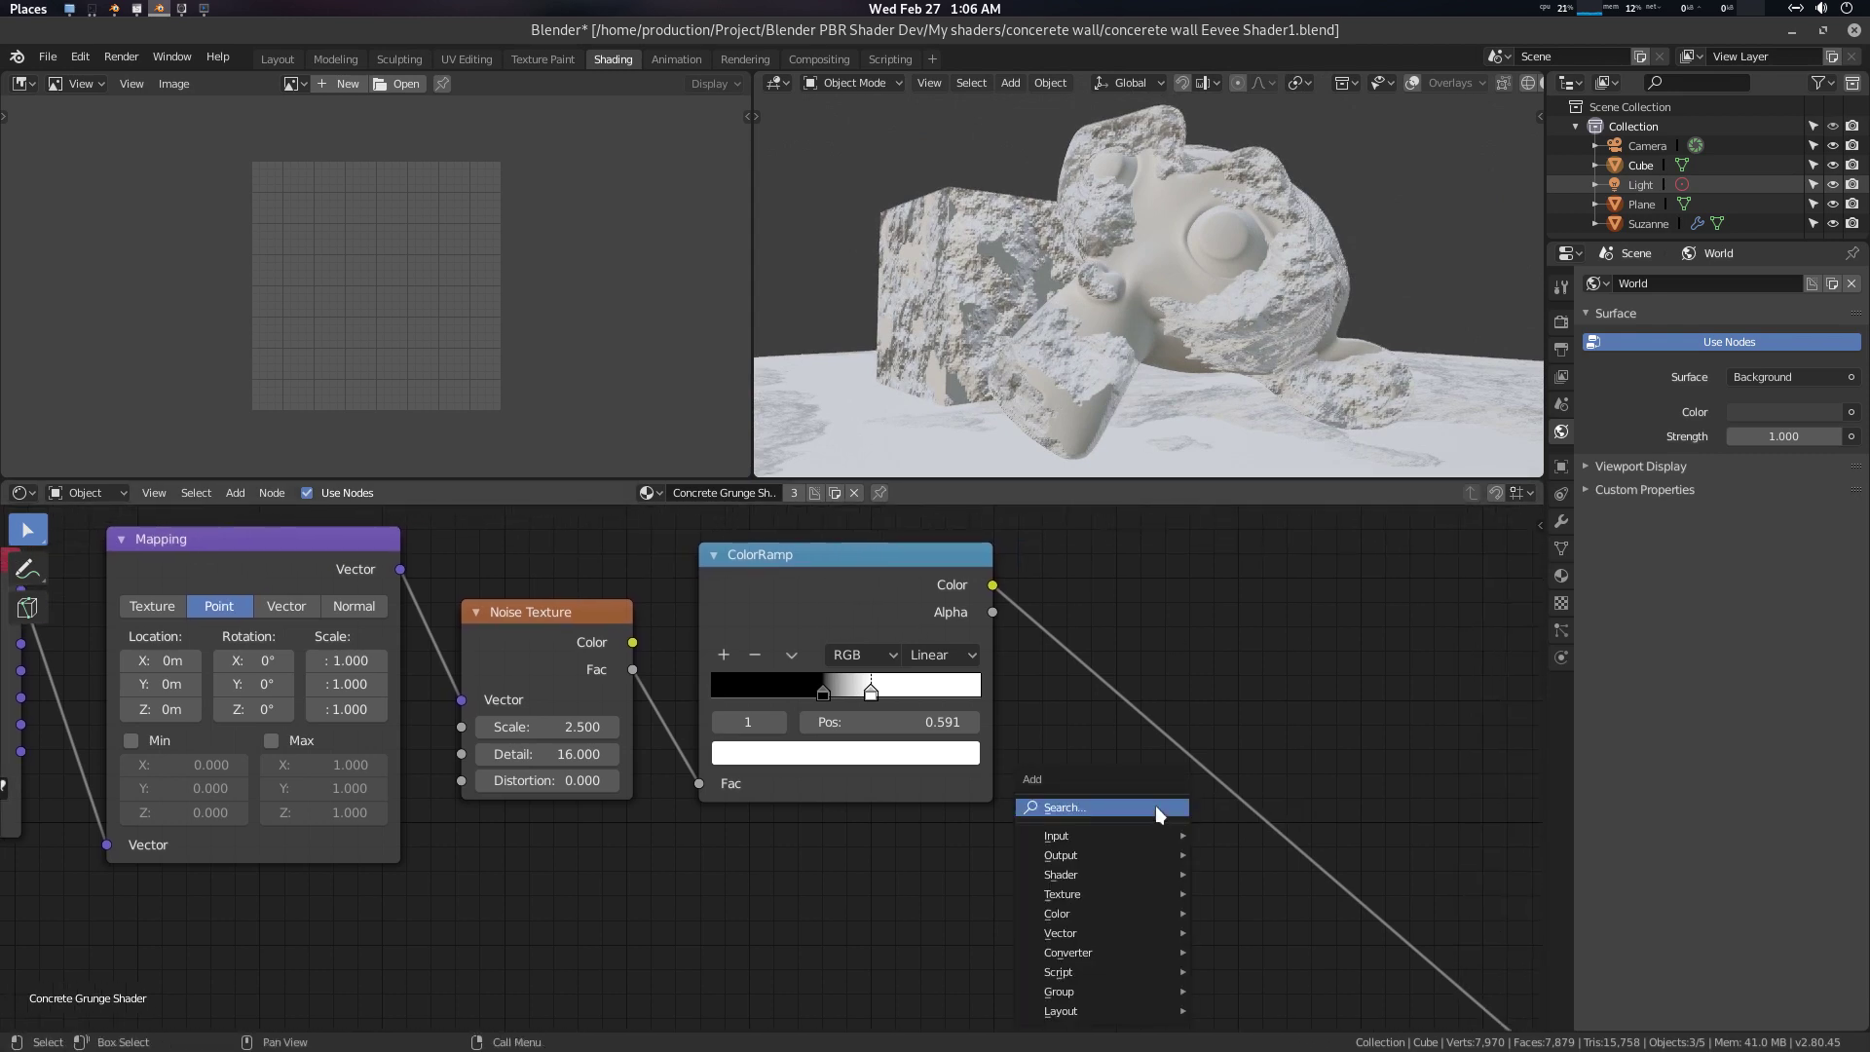
click(1157, 809)
text(powe)
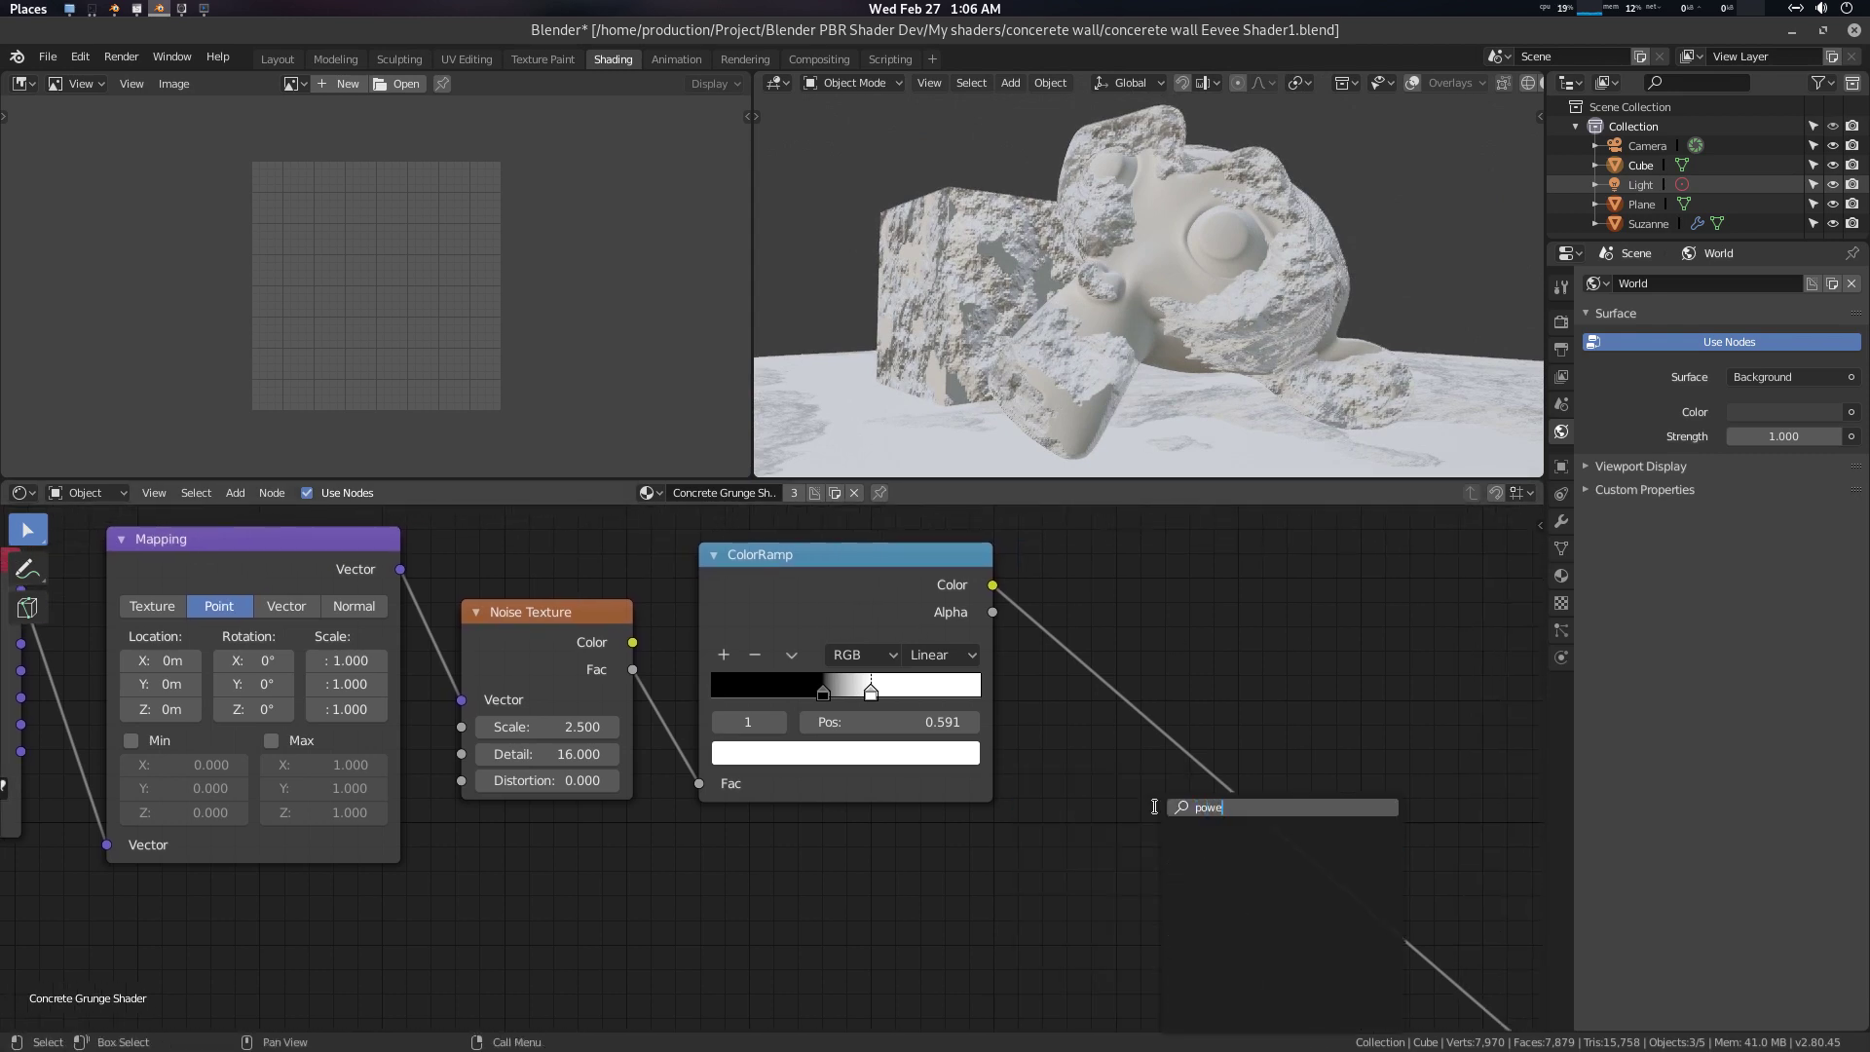
key(BackSpace)
key(BackSpace)
key(BackSpace)
text(ma)
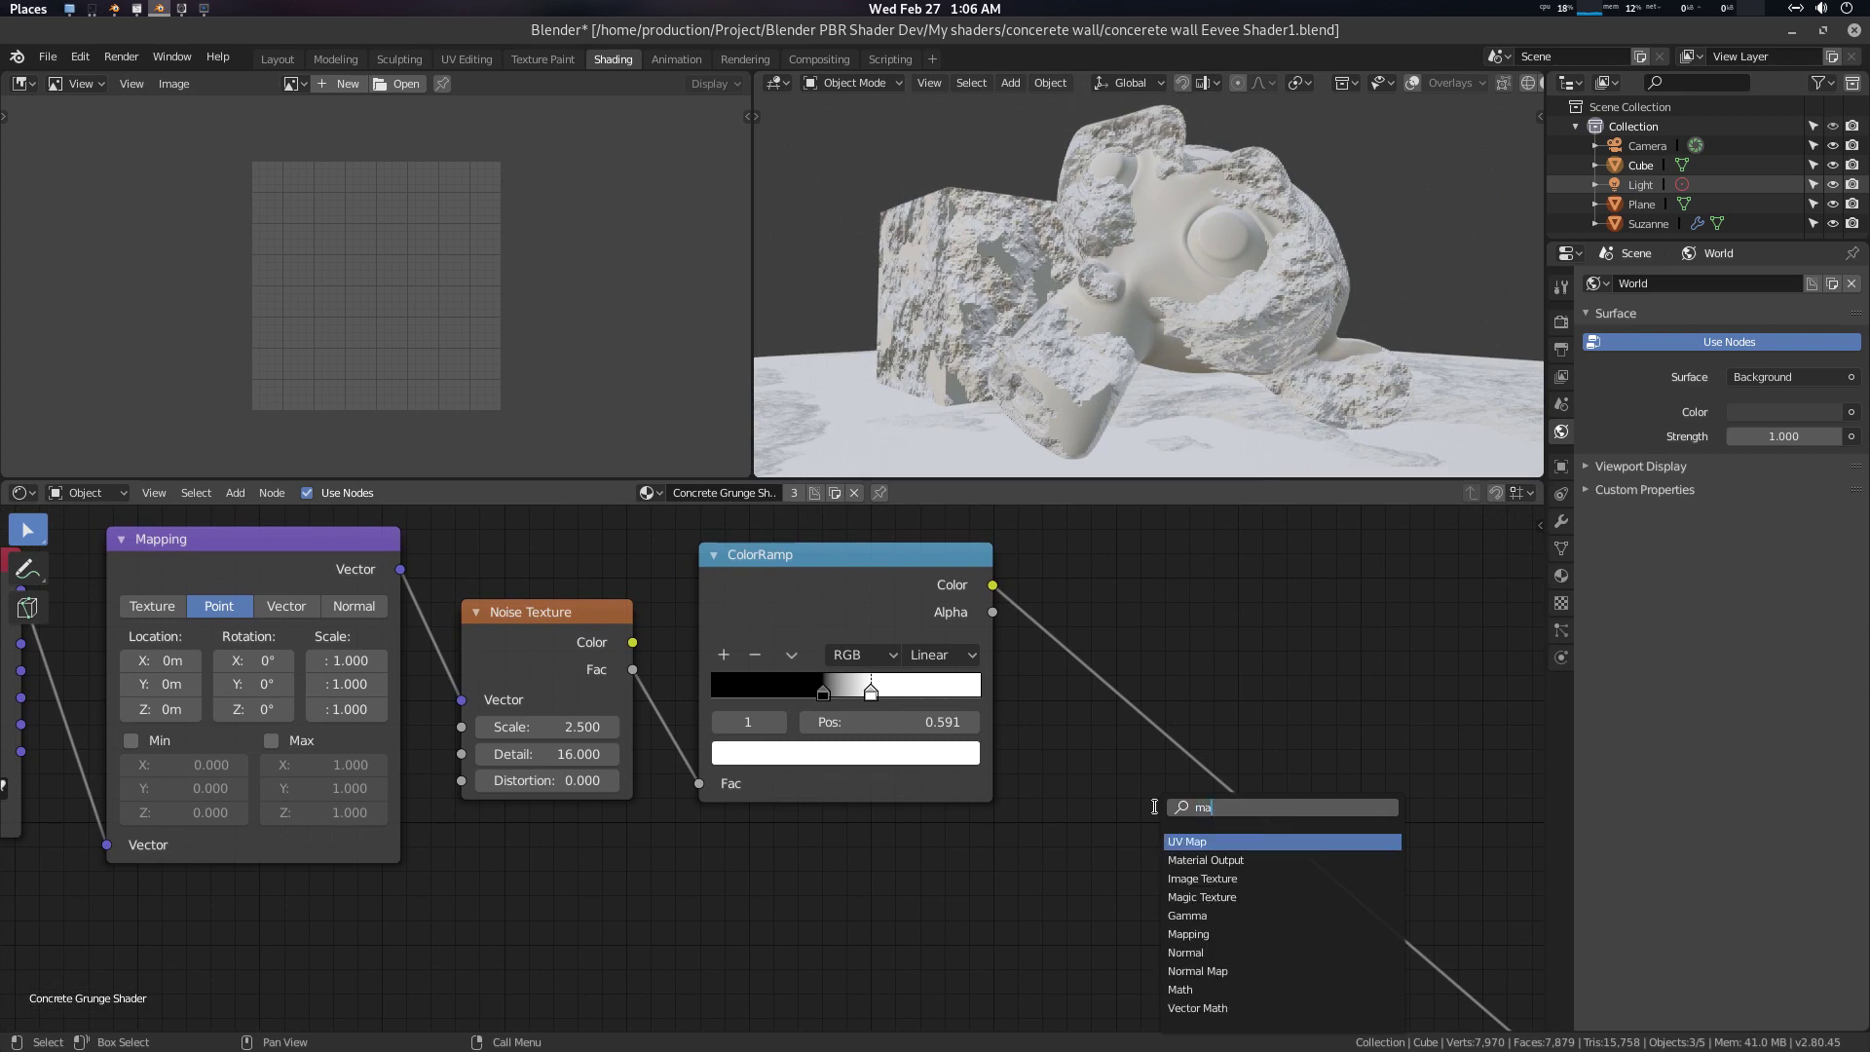
text(t)
click(1180, 860)
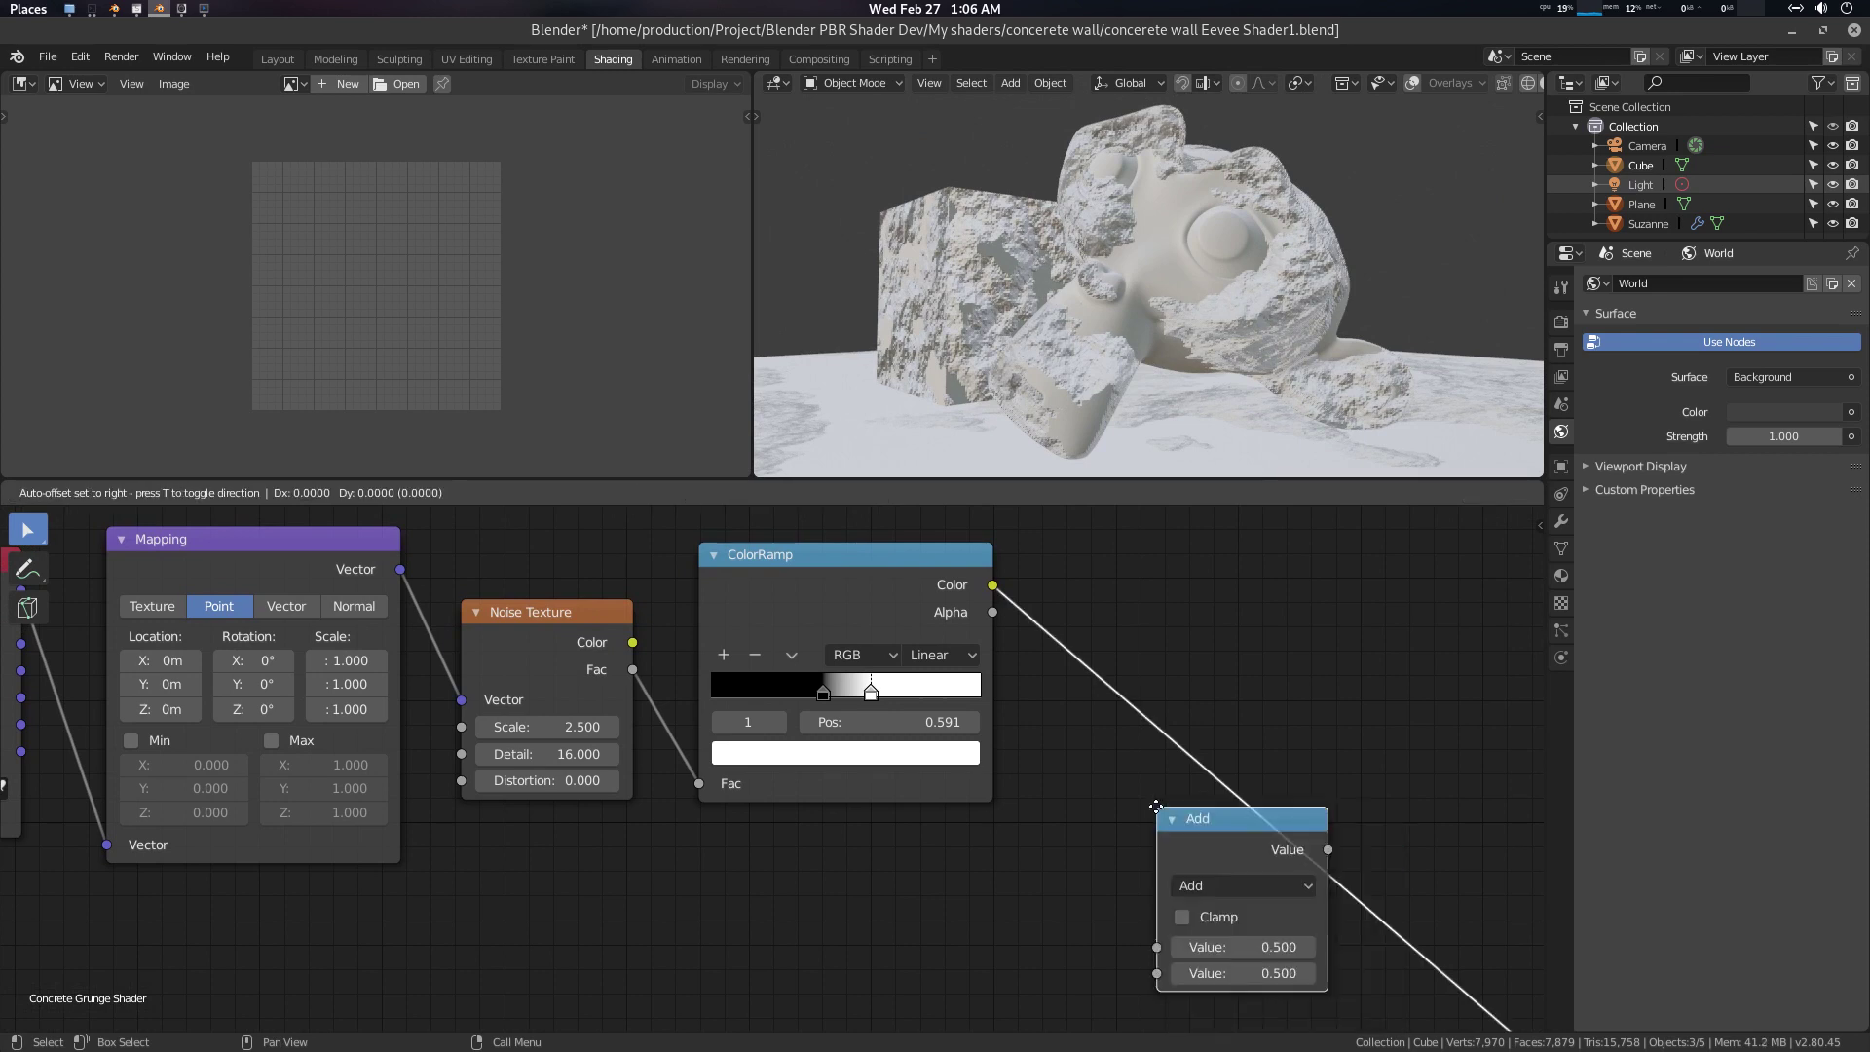
click(1184, 767)
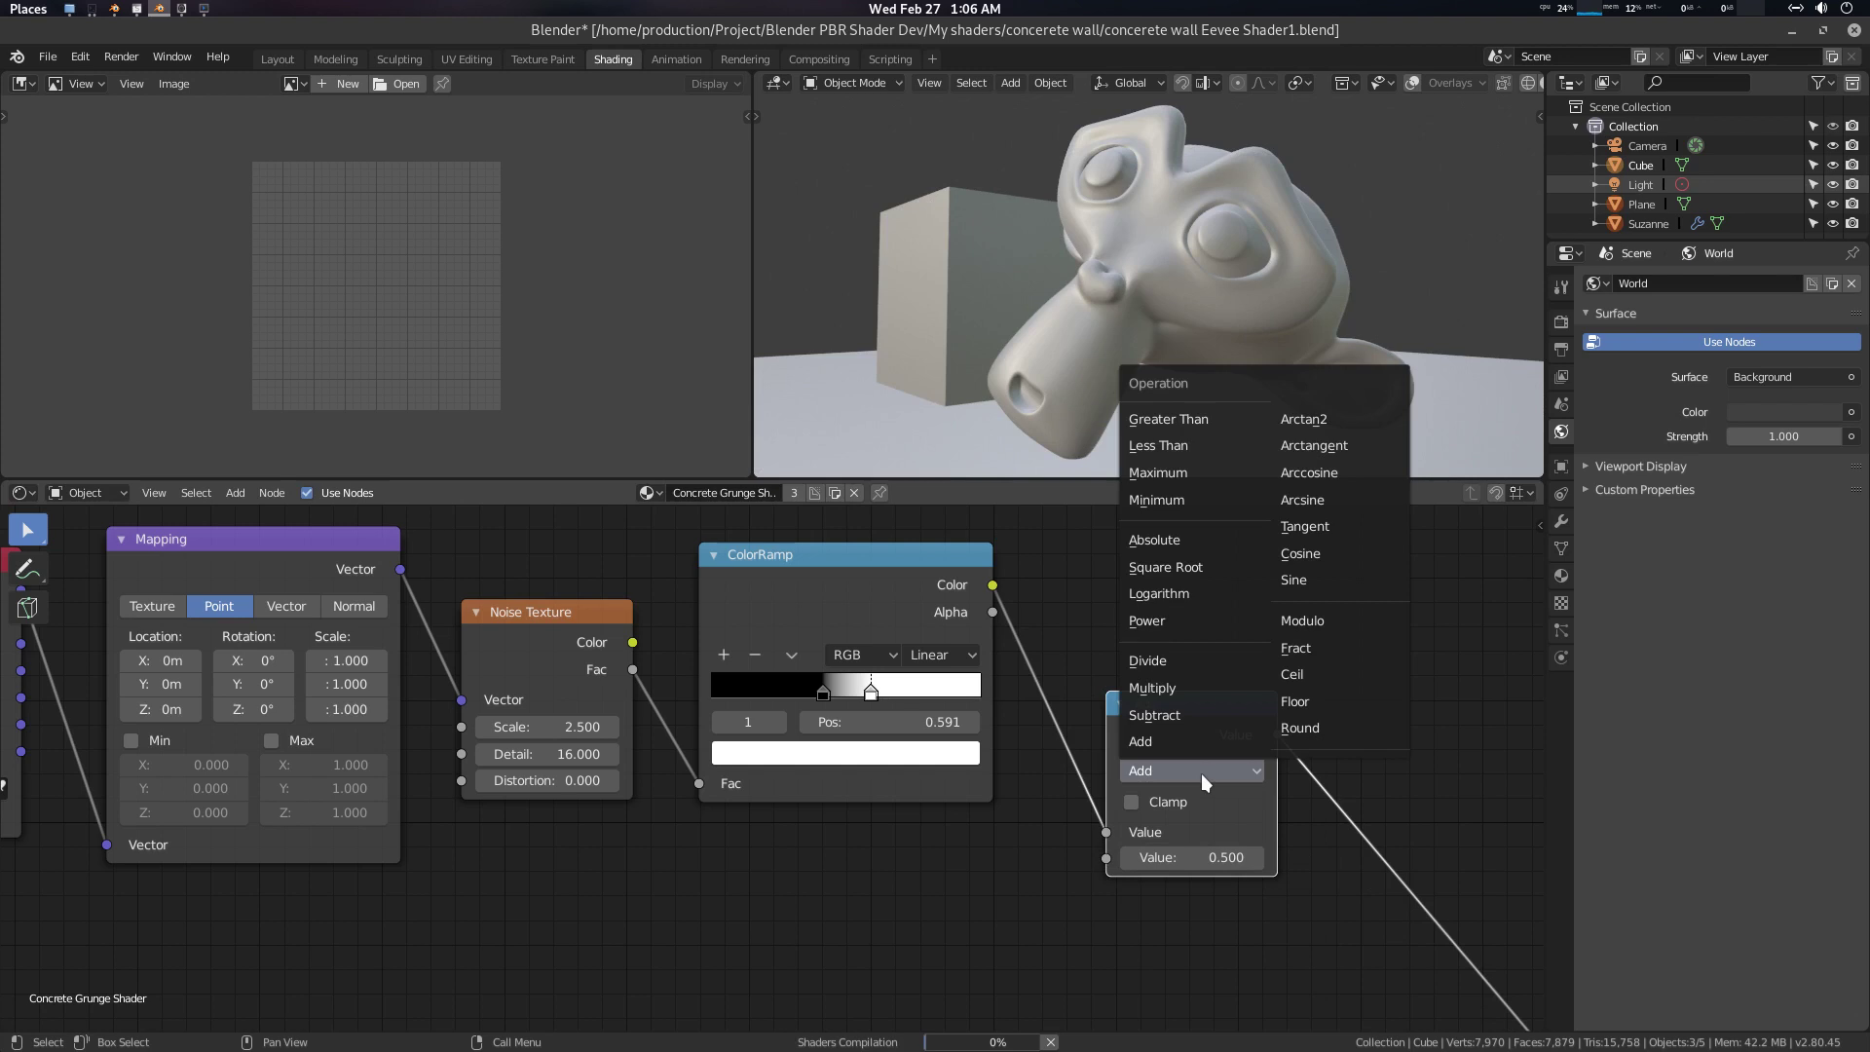
click(1169, 626)
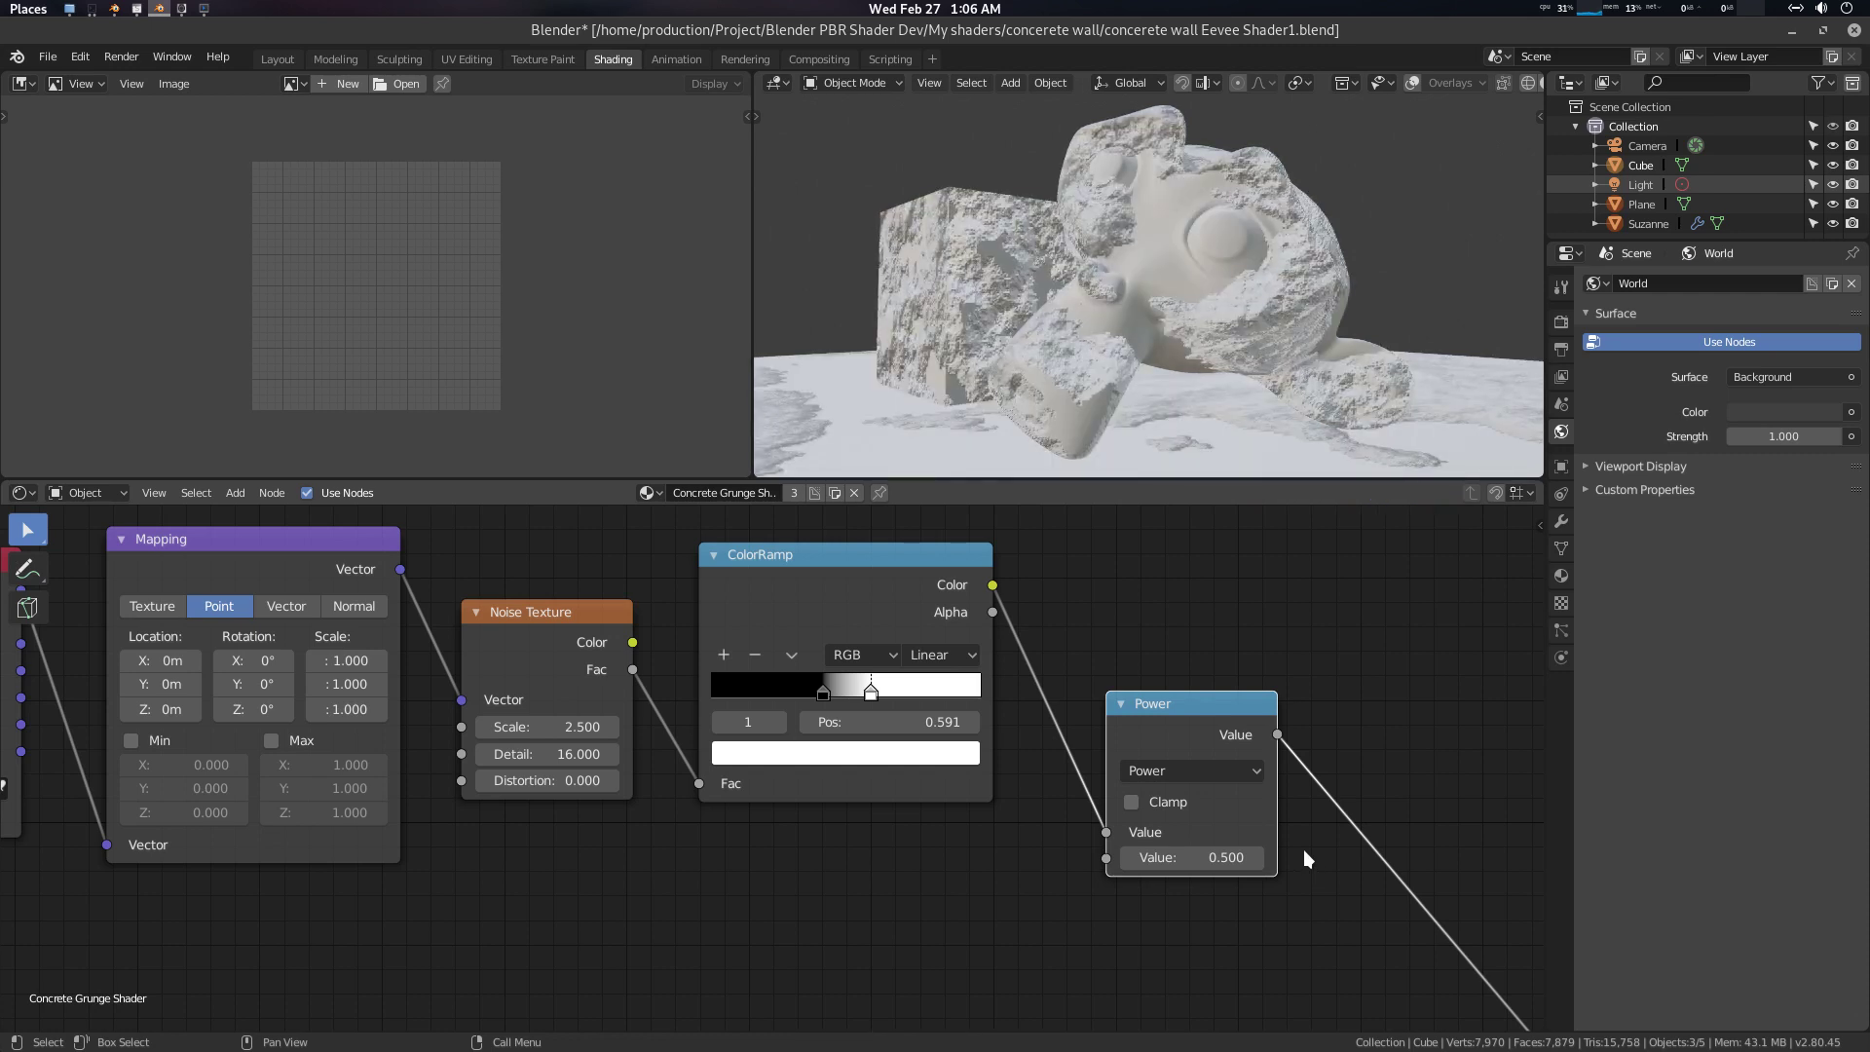
Try Power exponents of 3.3, then lower it to about 2.6
click(1193, 857)
text(3.3)
key(Return)
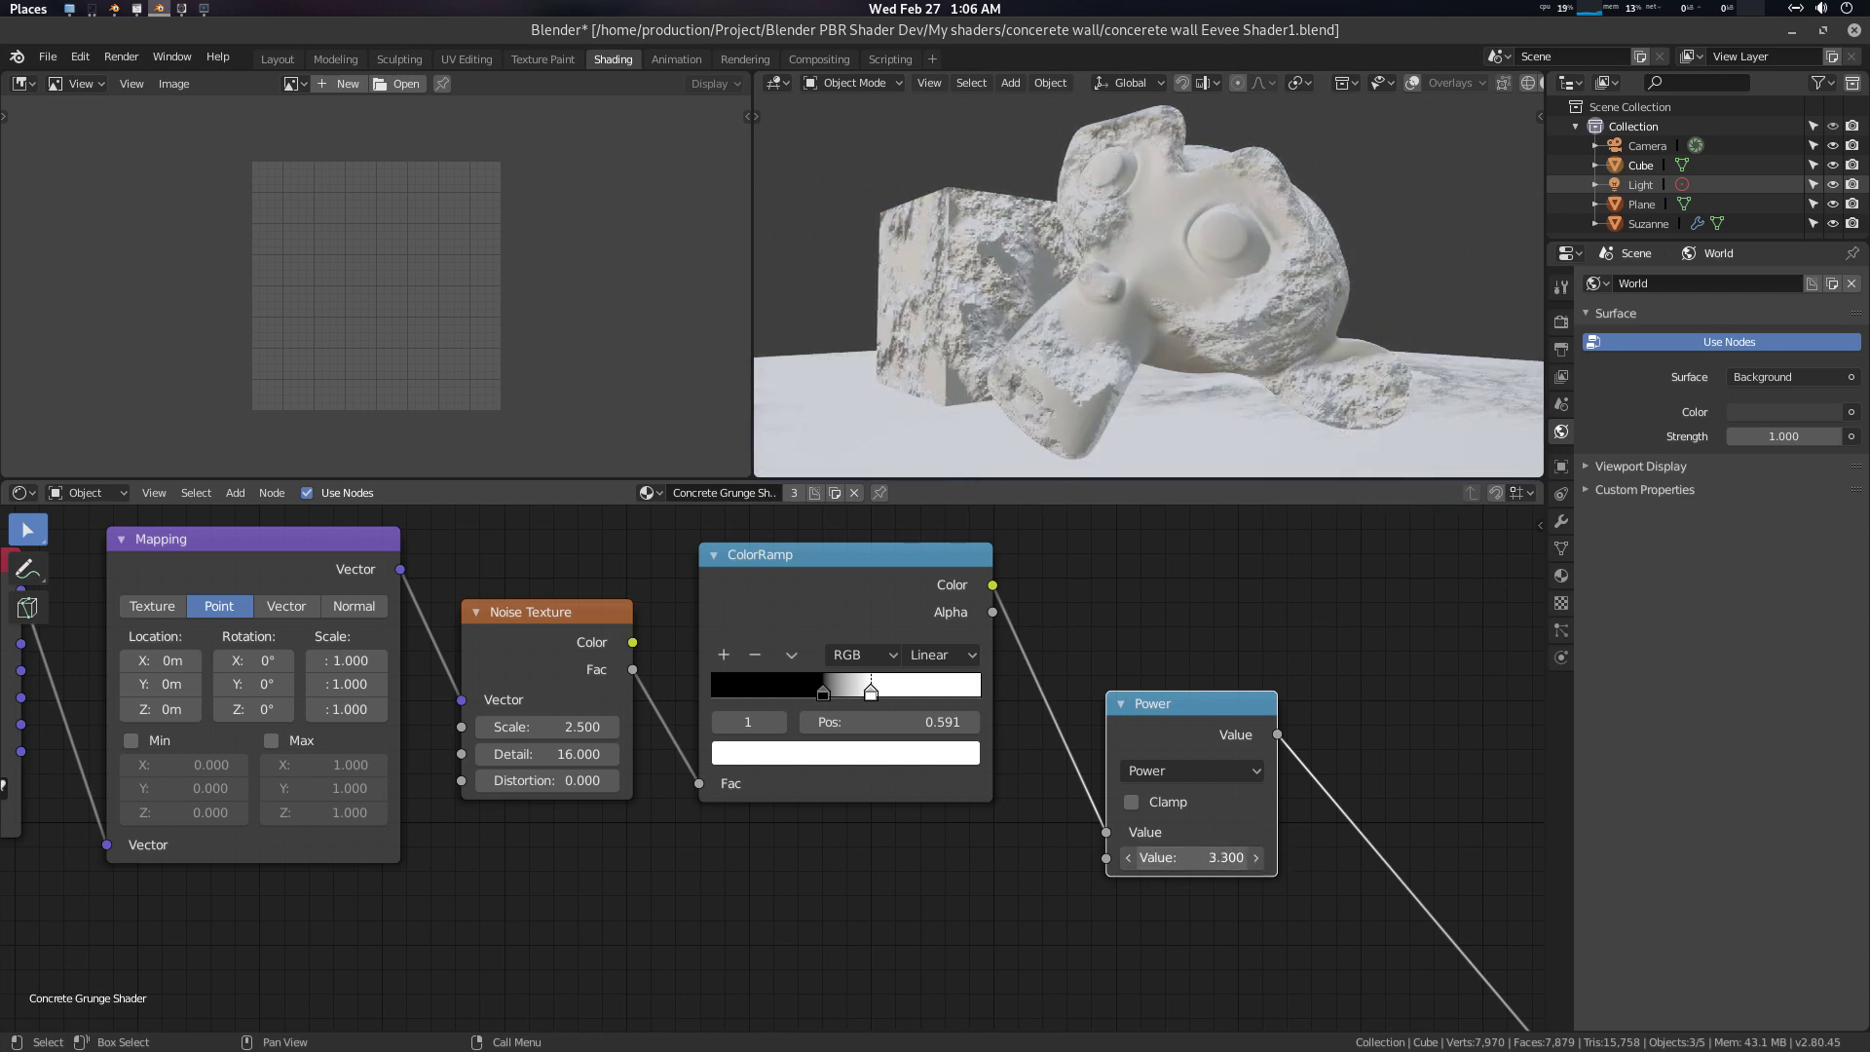
drag(1193, 857, 1188, 857)
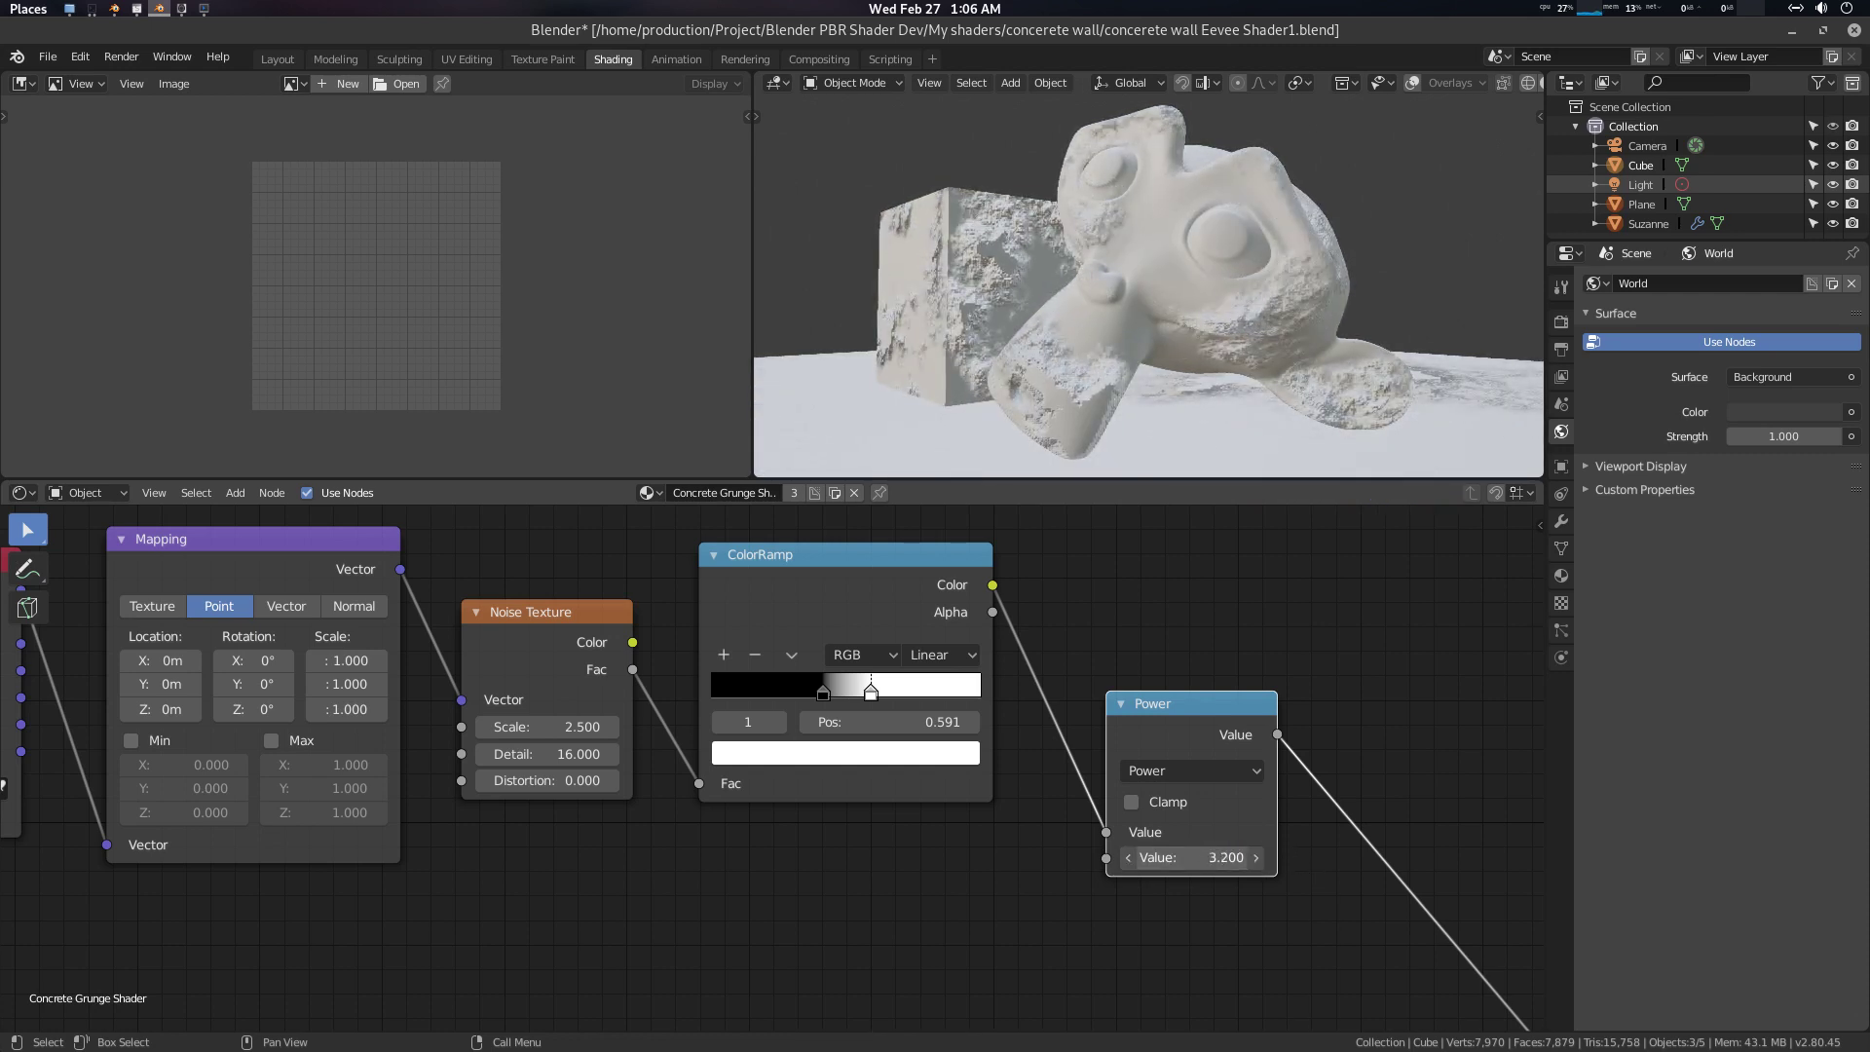
drag(1193, 857, 1169, 857)
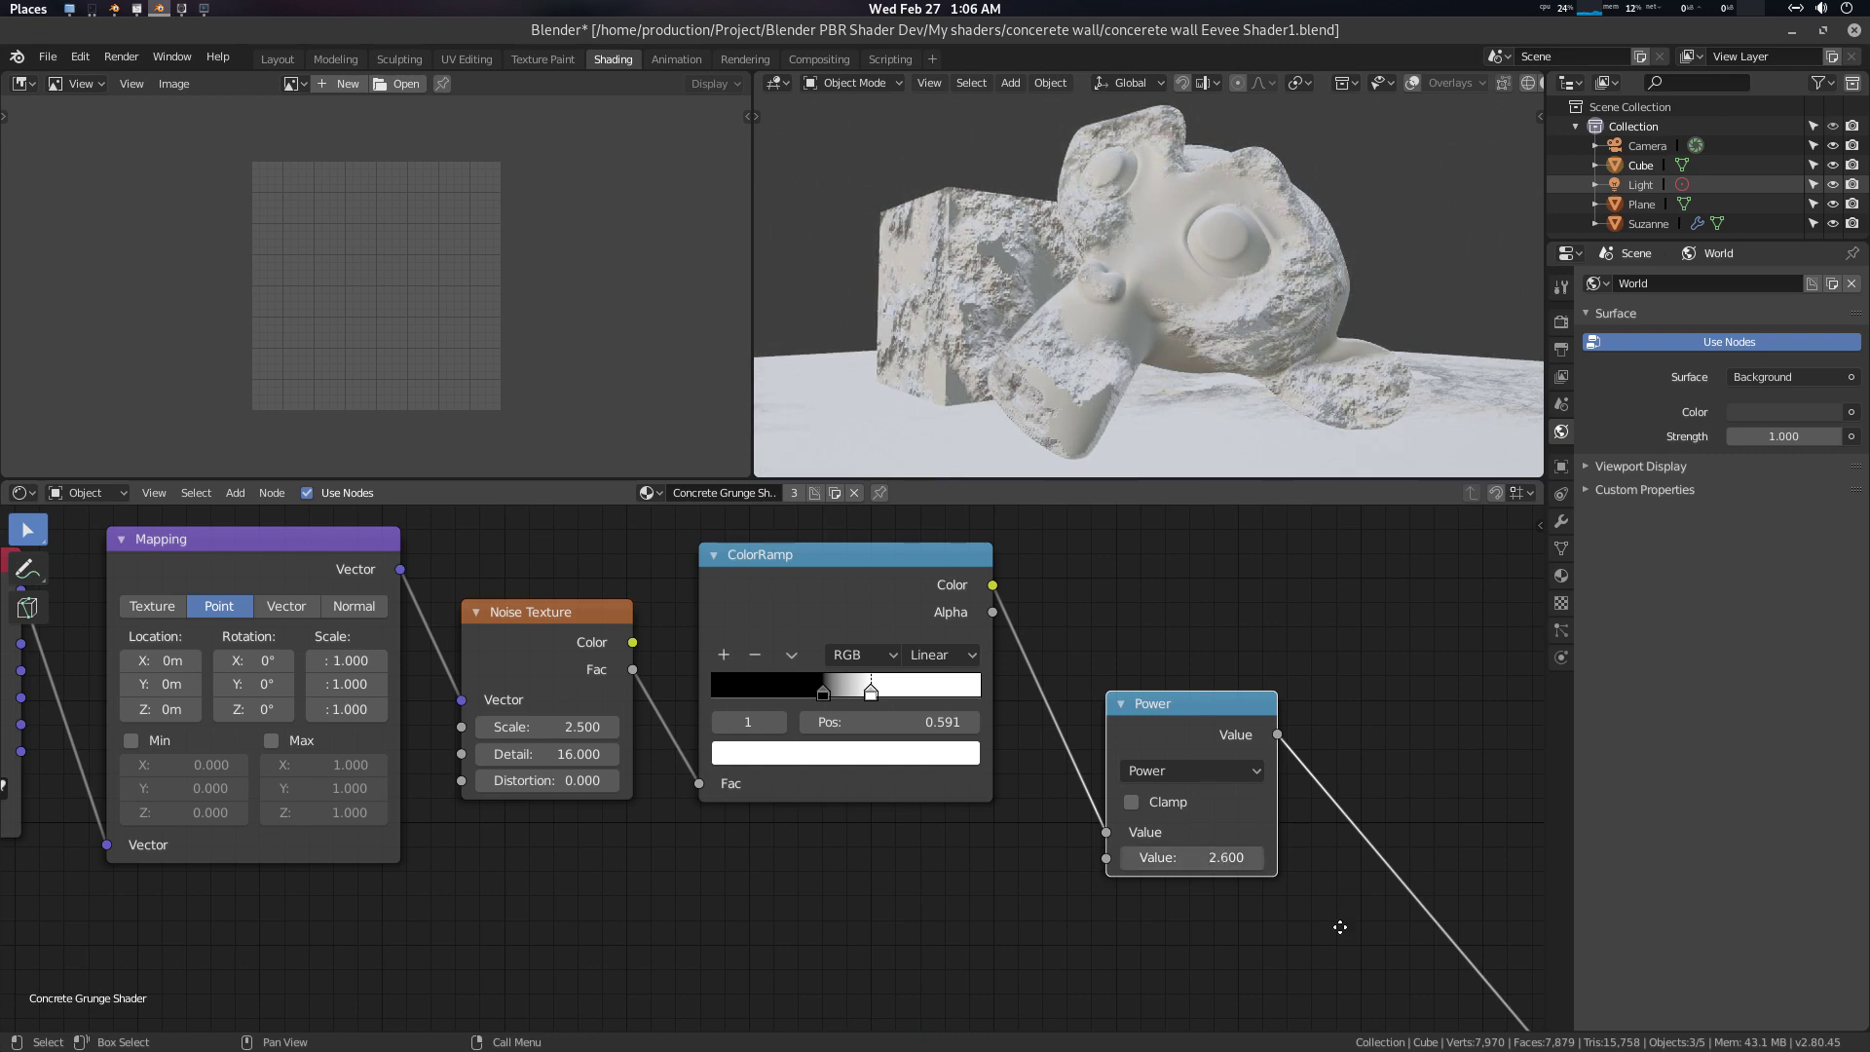
middle_drag(1340, 927, 980, 802)
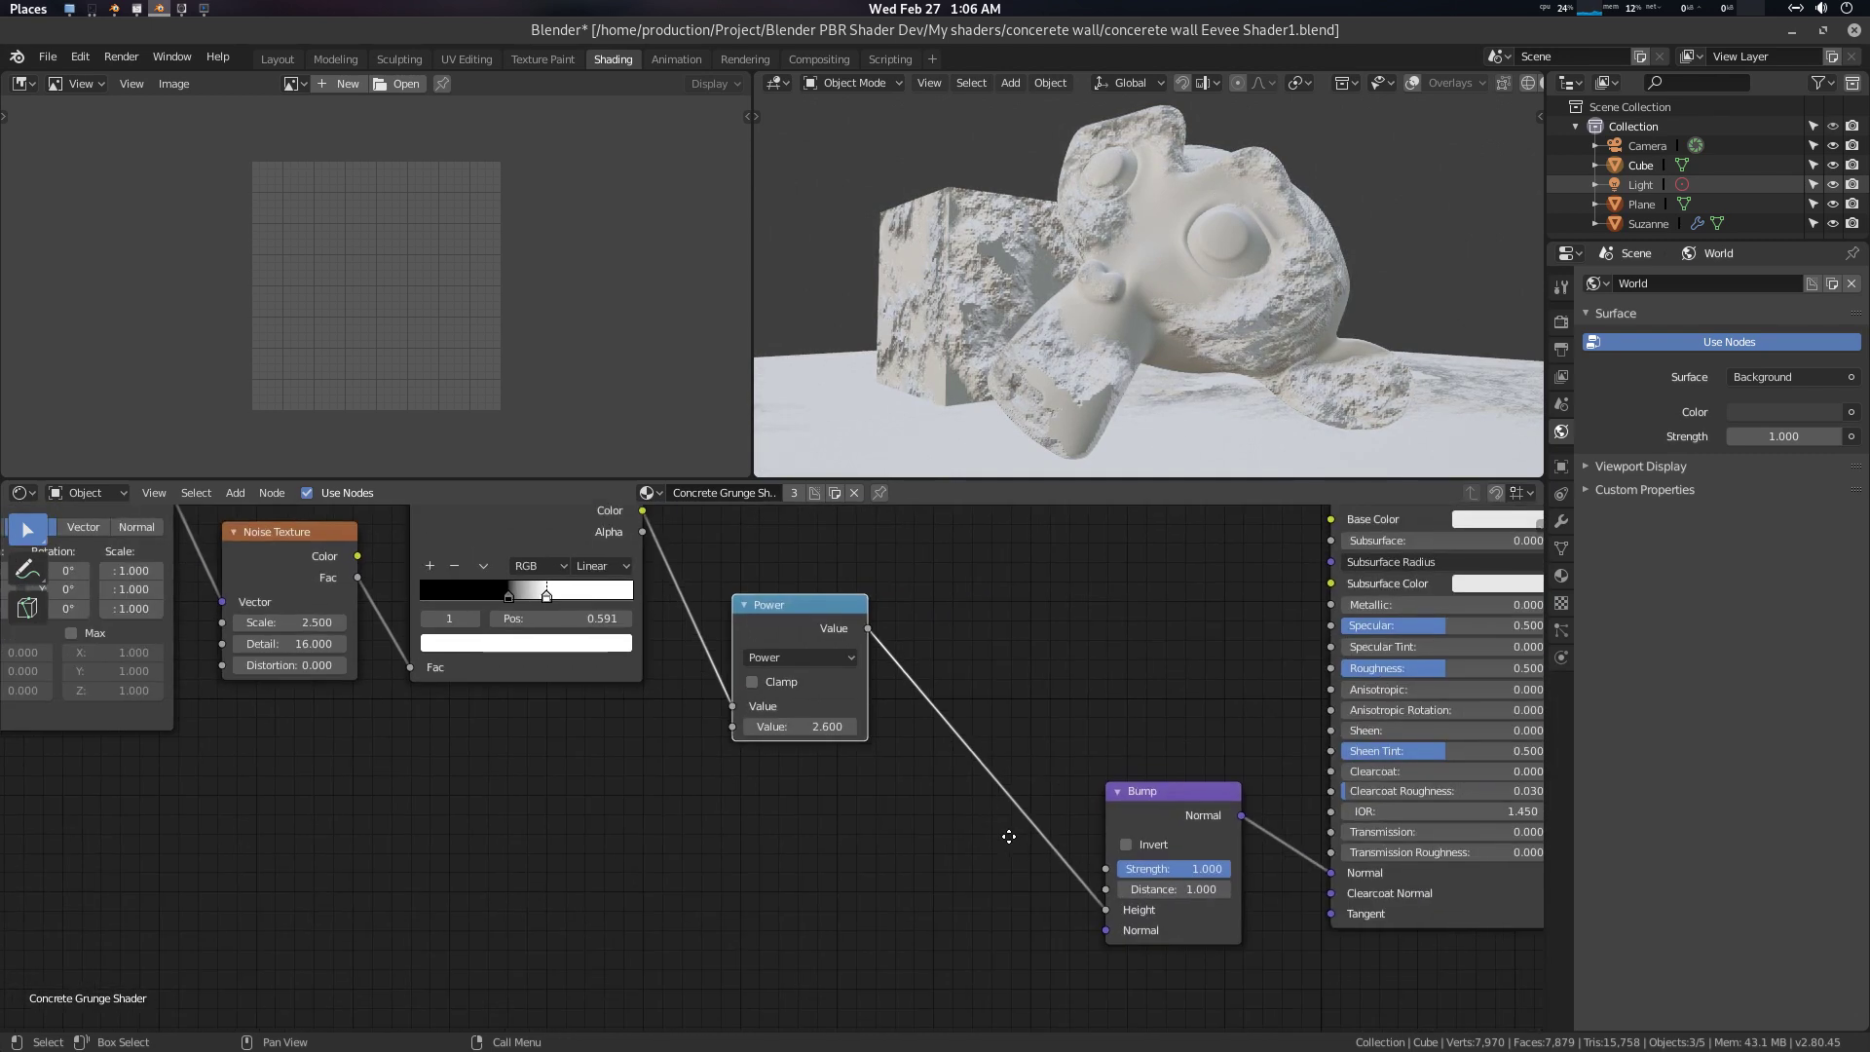
Set the Bump Distance to 0.2 and inspect the model from below
click(1184, 894)
text(.2)
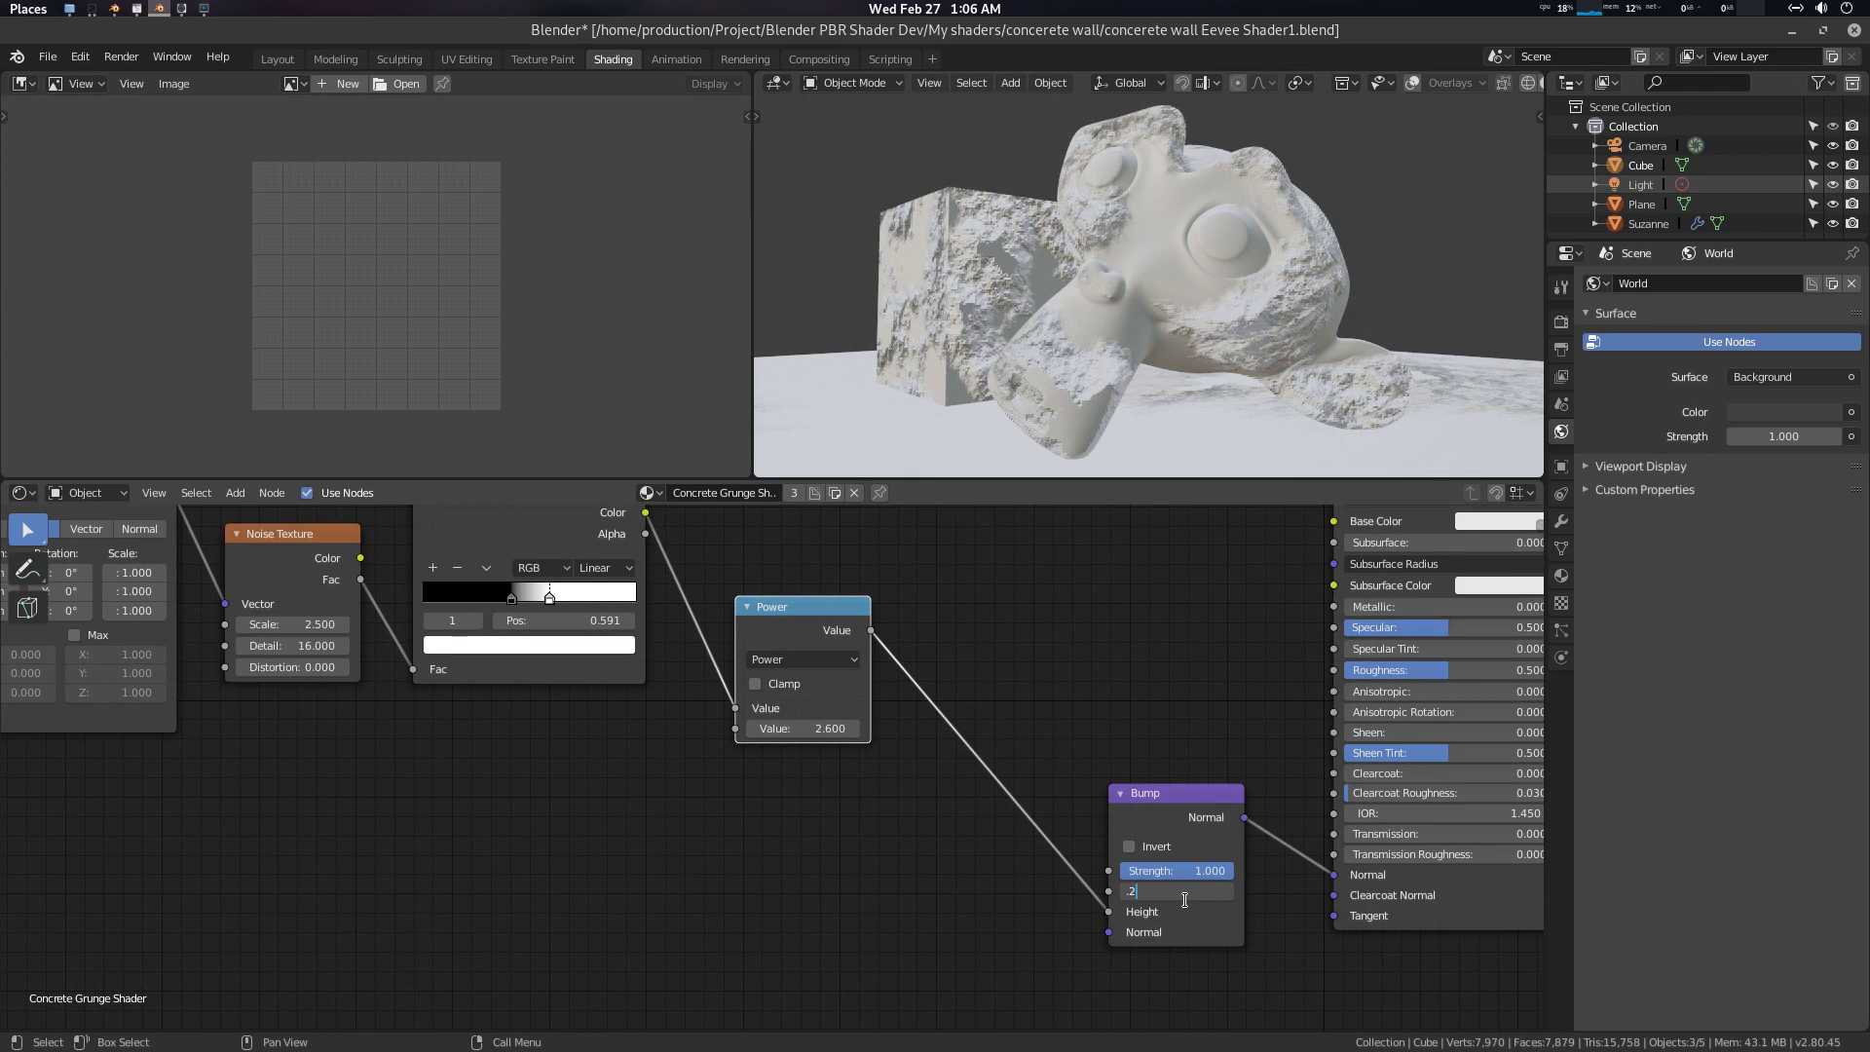
key(Return)
scroll(1087, 346, up, 2)
scroll(1135, 359, up, 3)
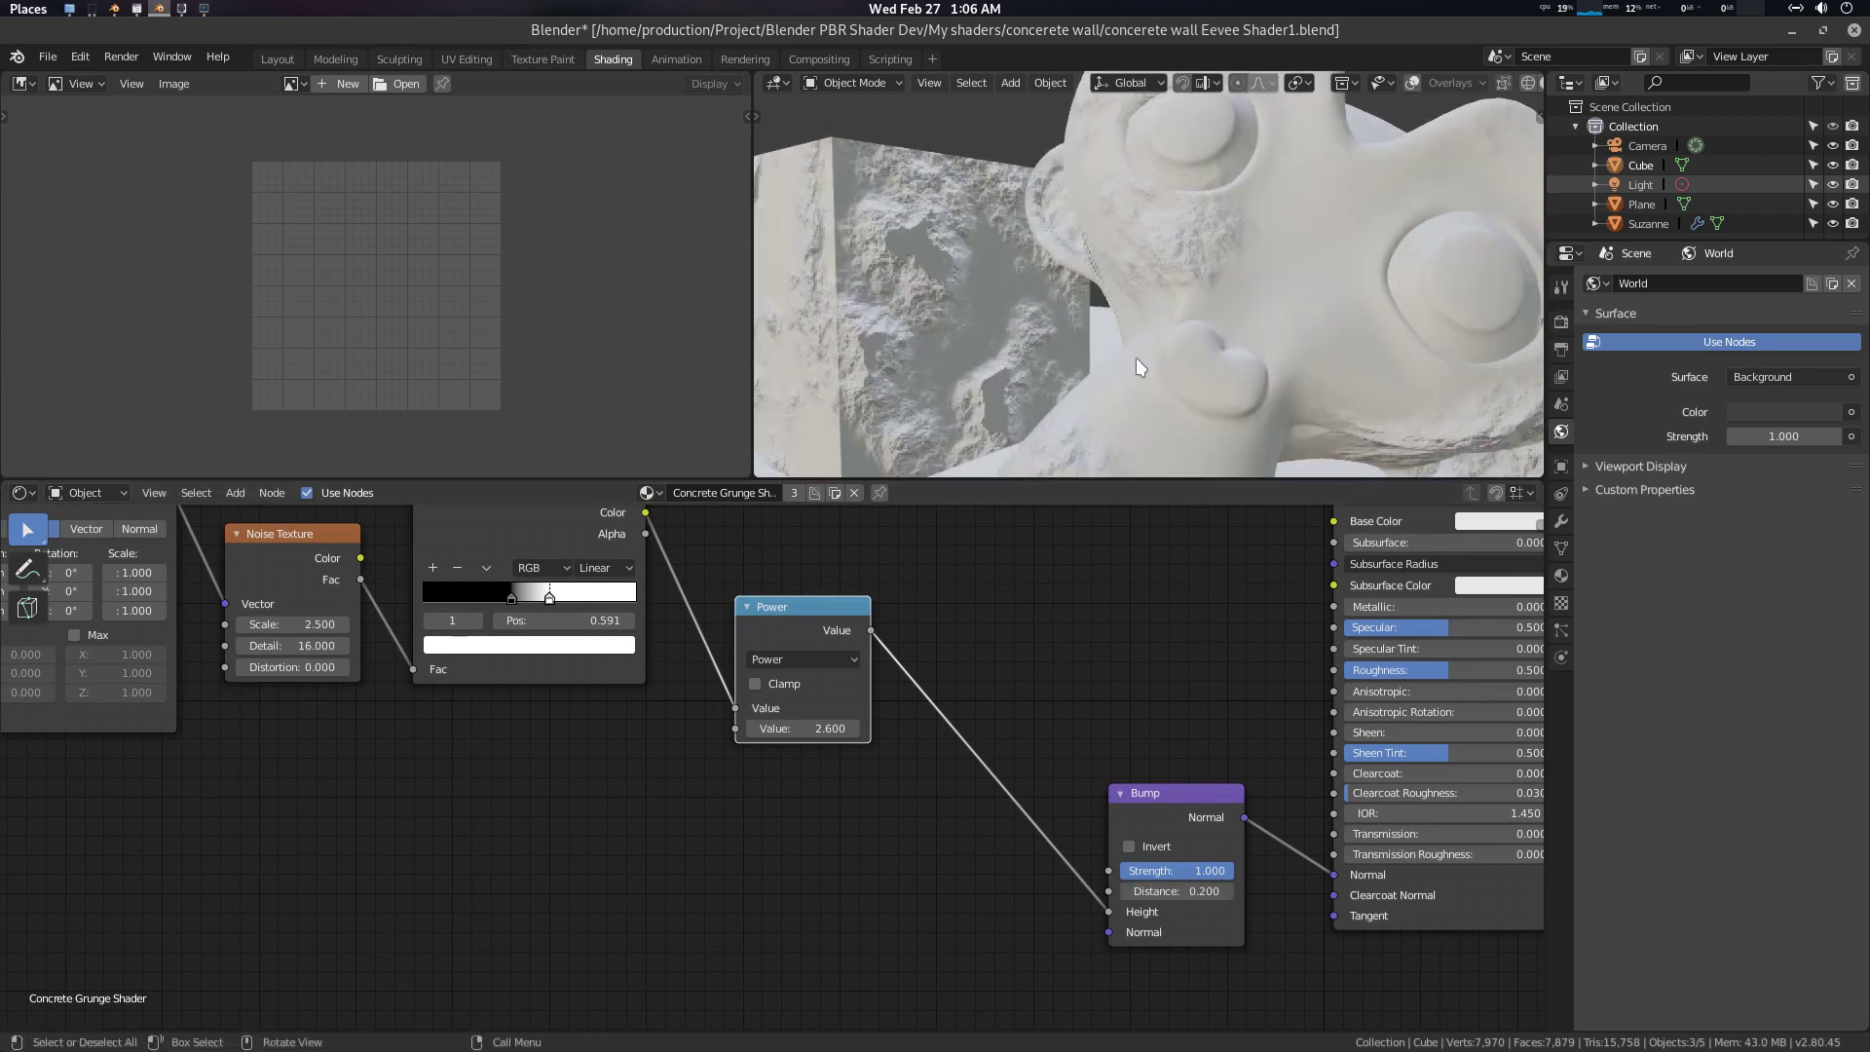
scroll(1124, 336, up, 1)
scroll(1122, 335, down, 4)
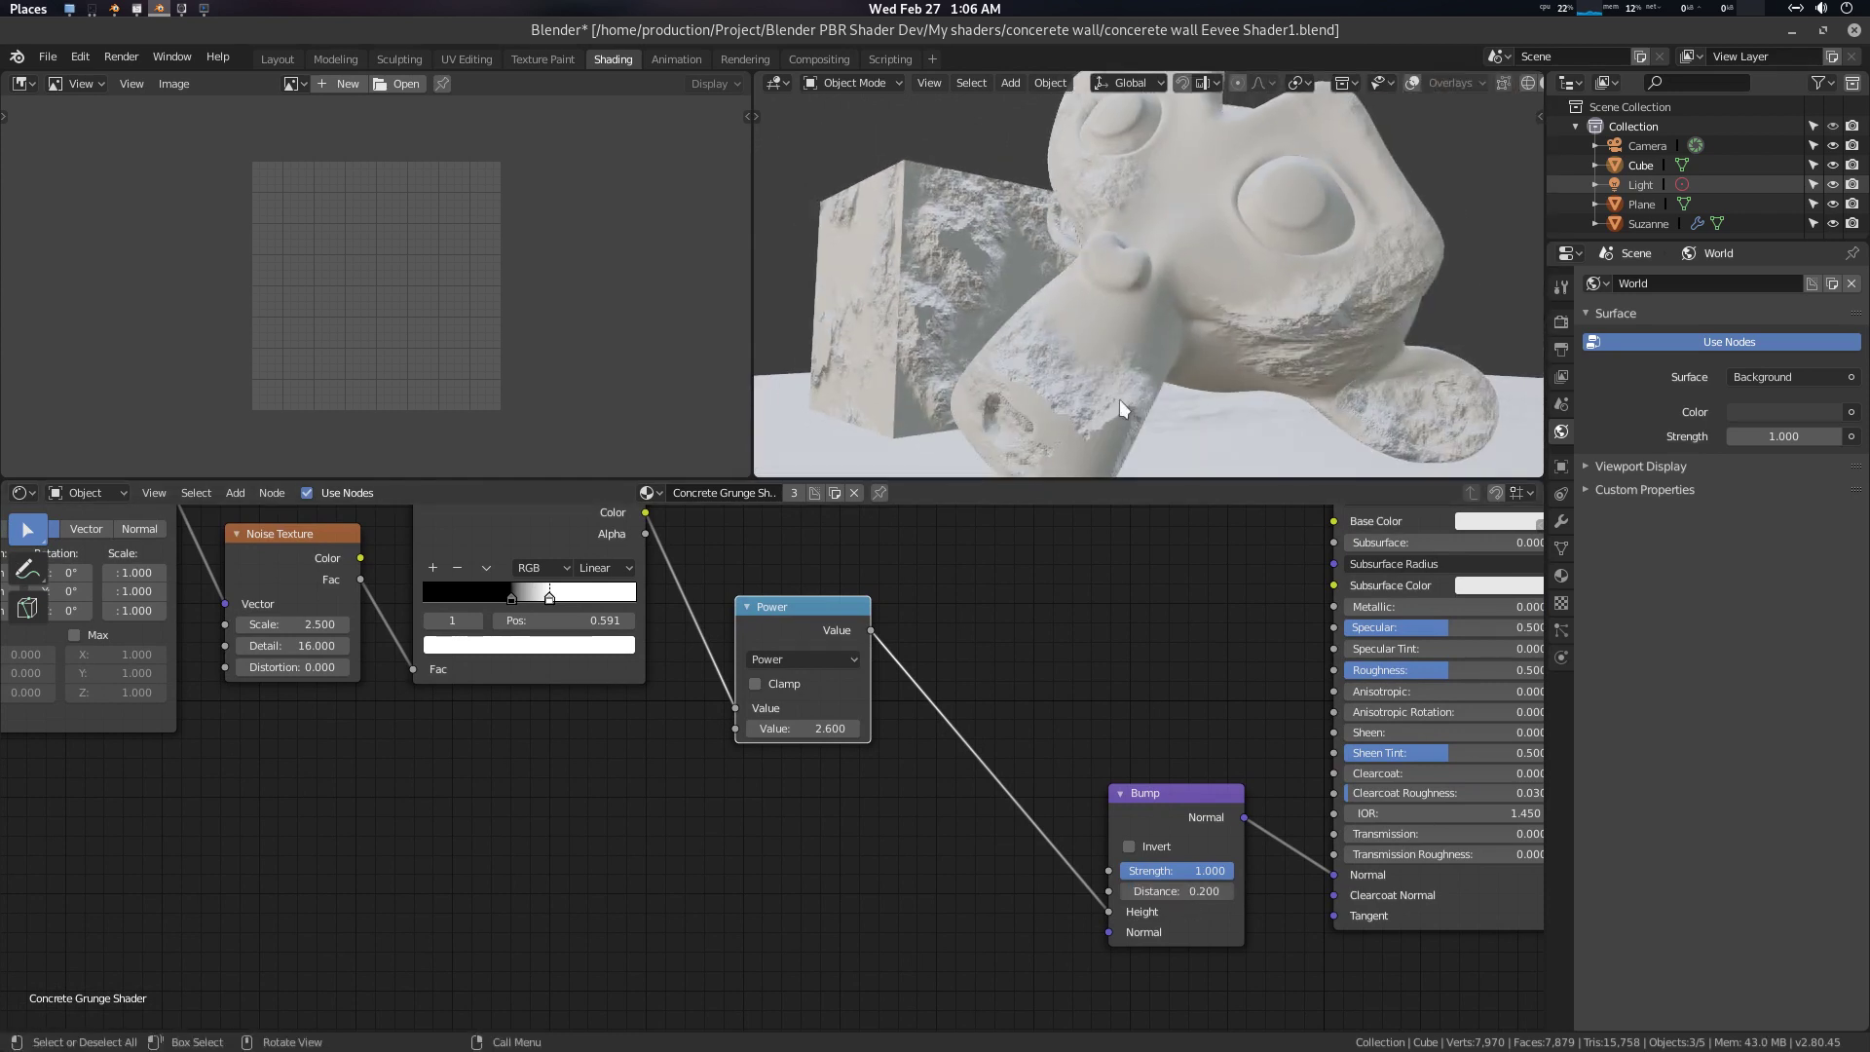
scroll(1075, 422, up, 2)
scroll(1096, 401, down, 2)
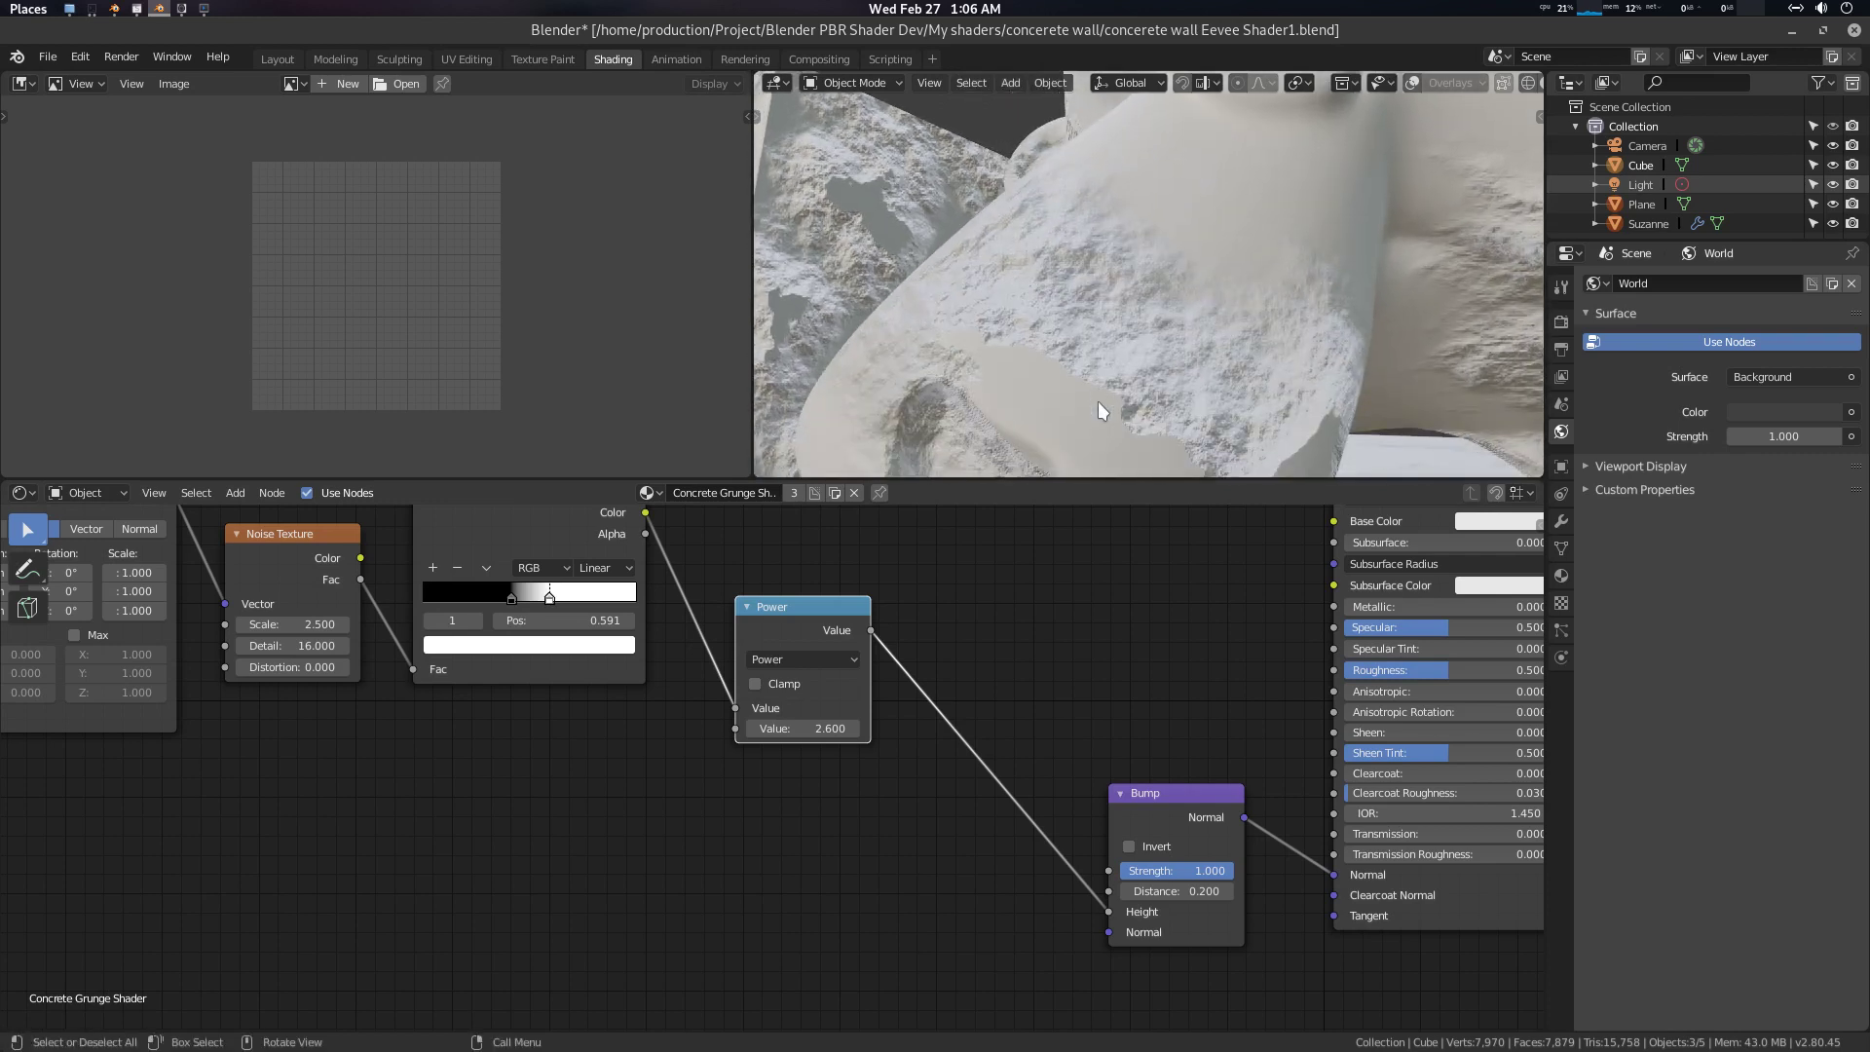
mouse_move(1096, 401)
middle_down()
mouse_move(1175, 306)
mouse_move(1165, 333)
middle_up()
middle_drag(955, 768, 1015, 781)
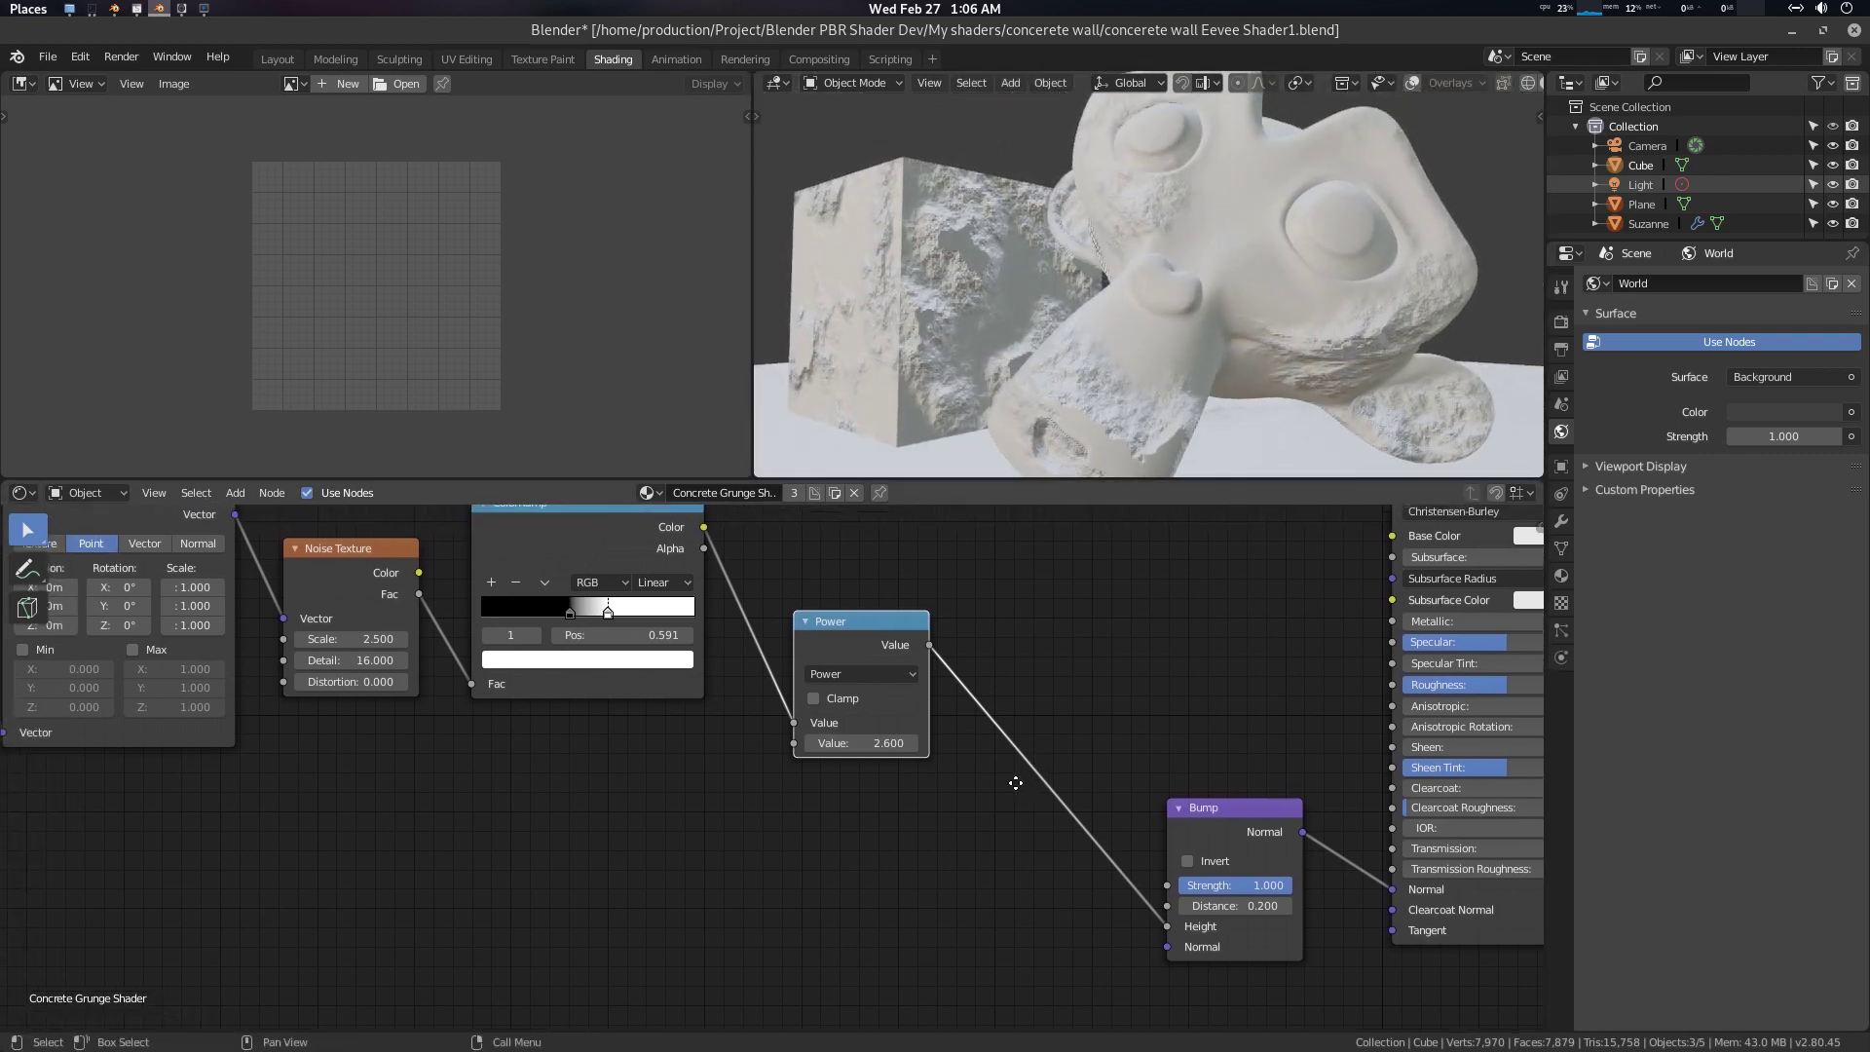
Set the Power exponent to 0.7
click(893, 743)
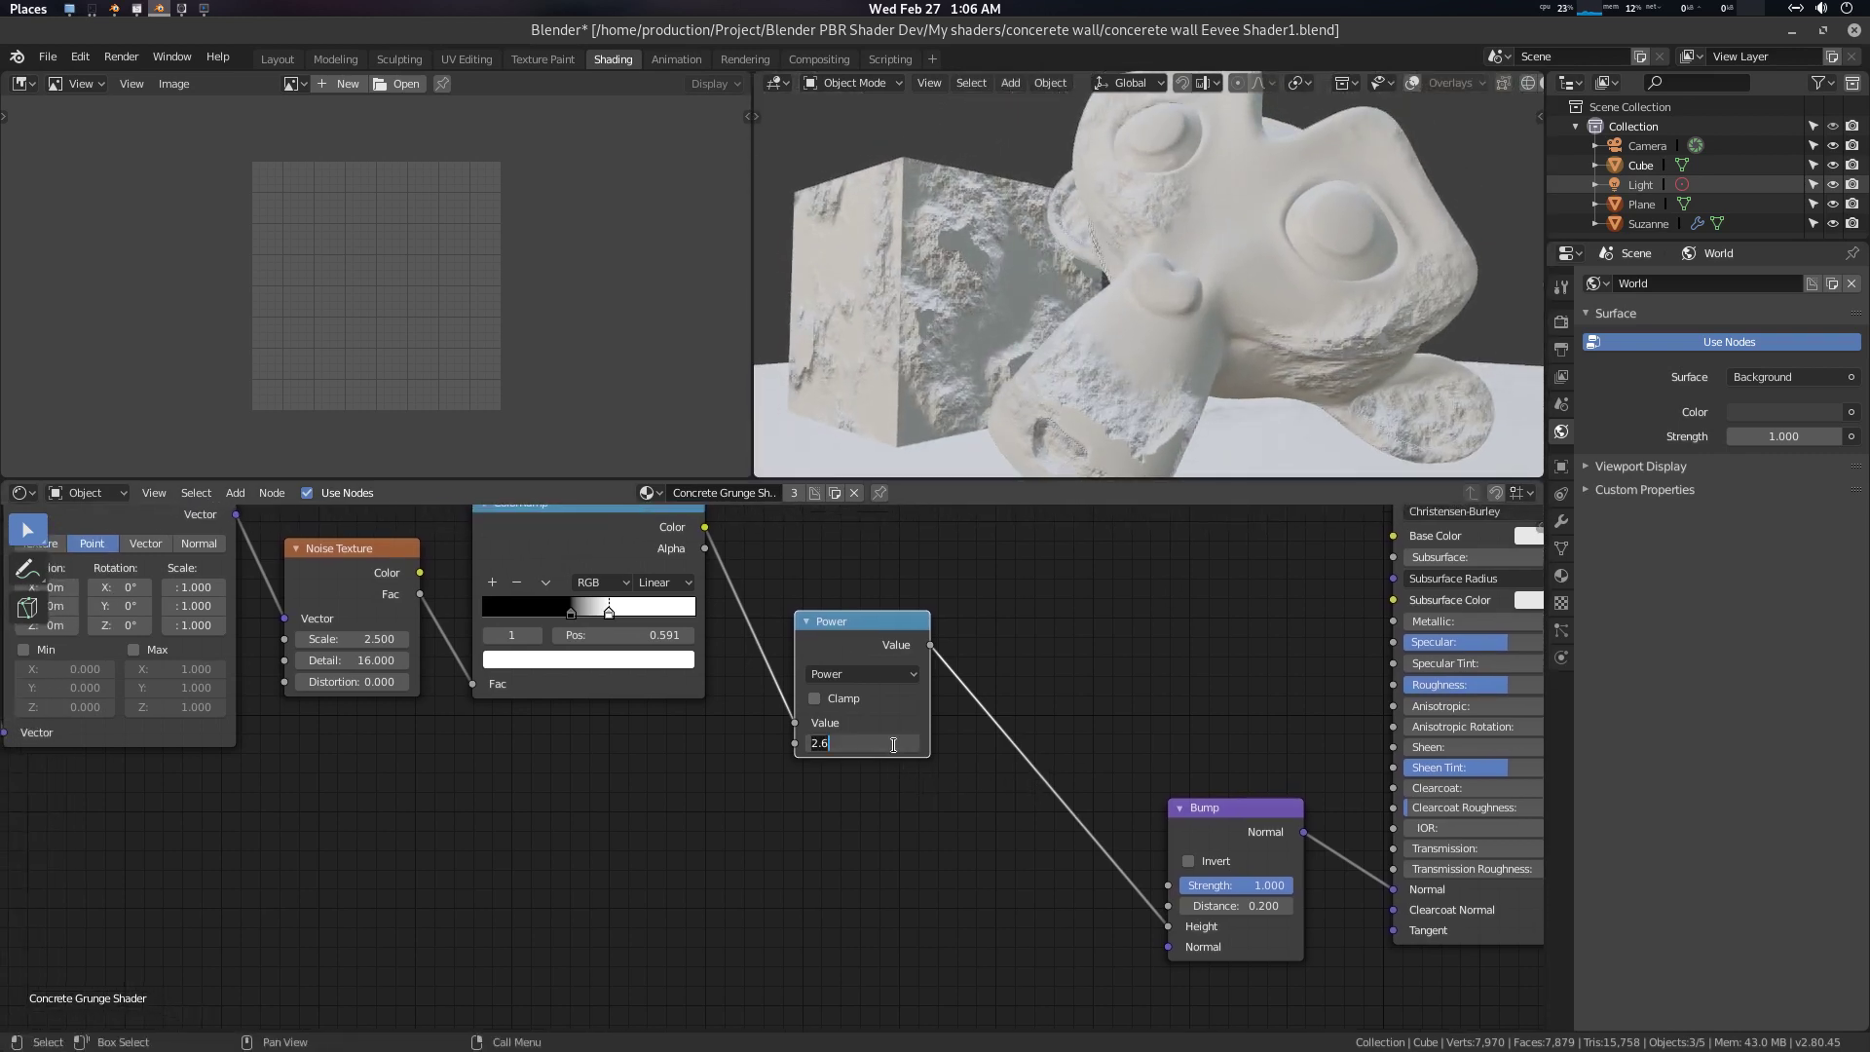
text(Value: 0.7)
key(Return)
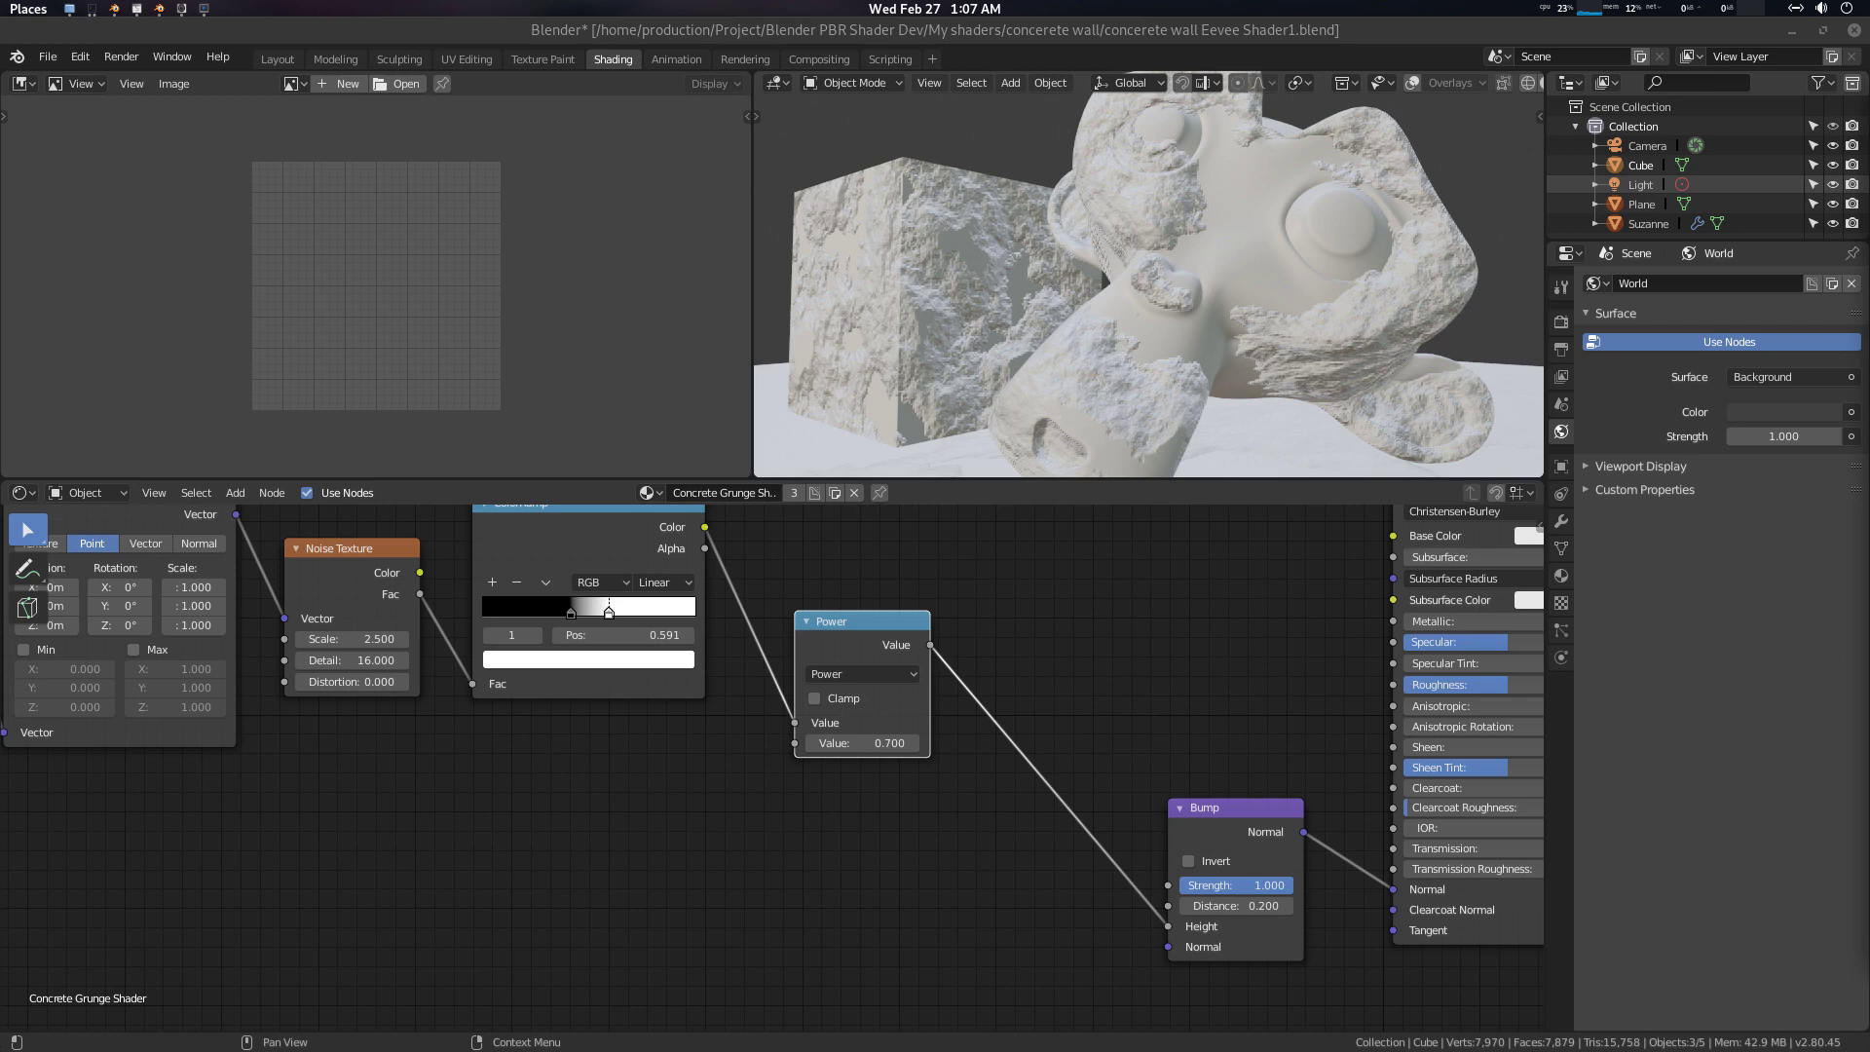
middle_drag(823, 812, 849, 834)
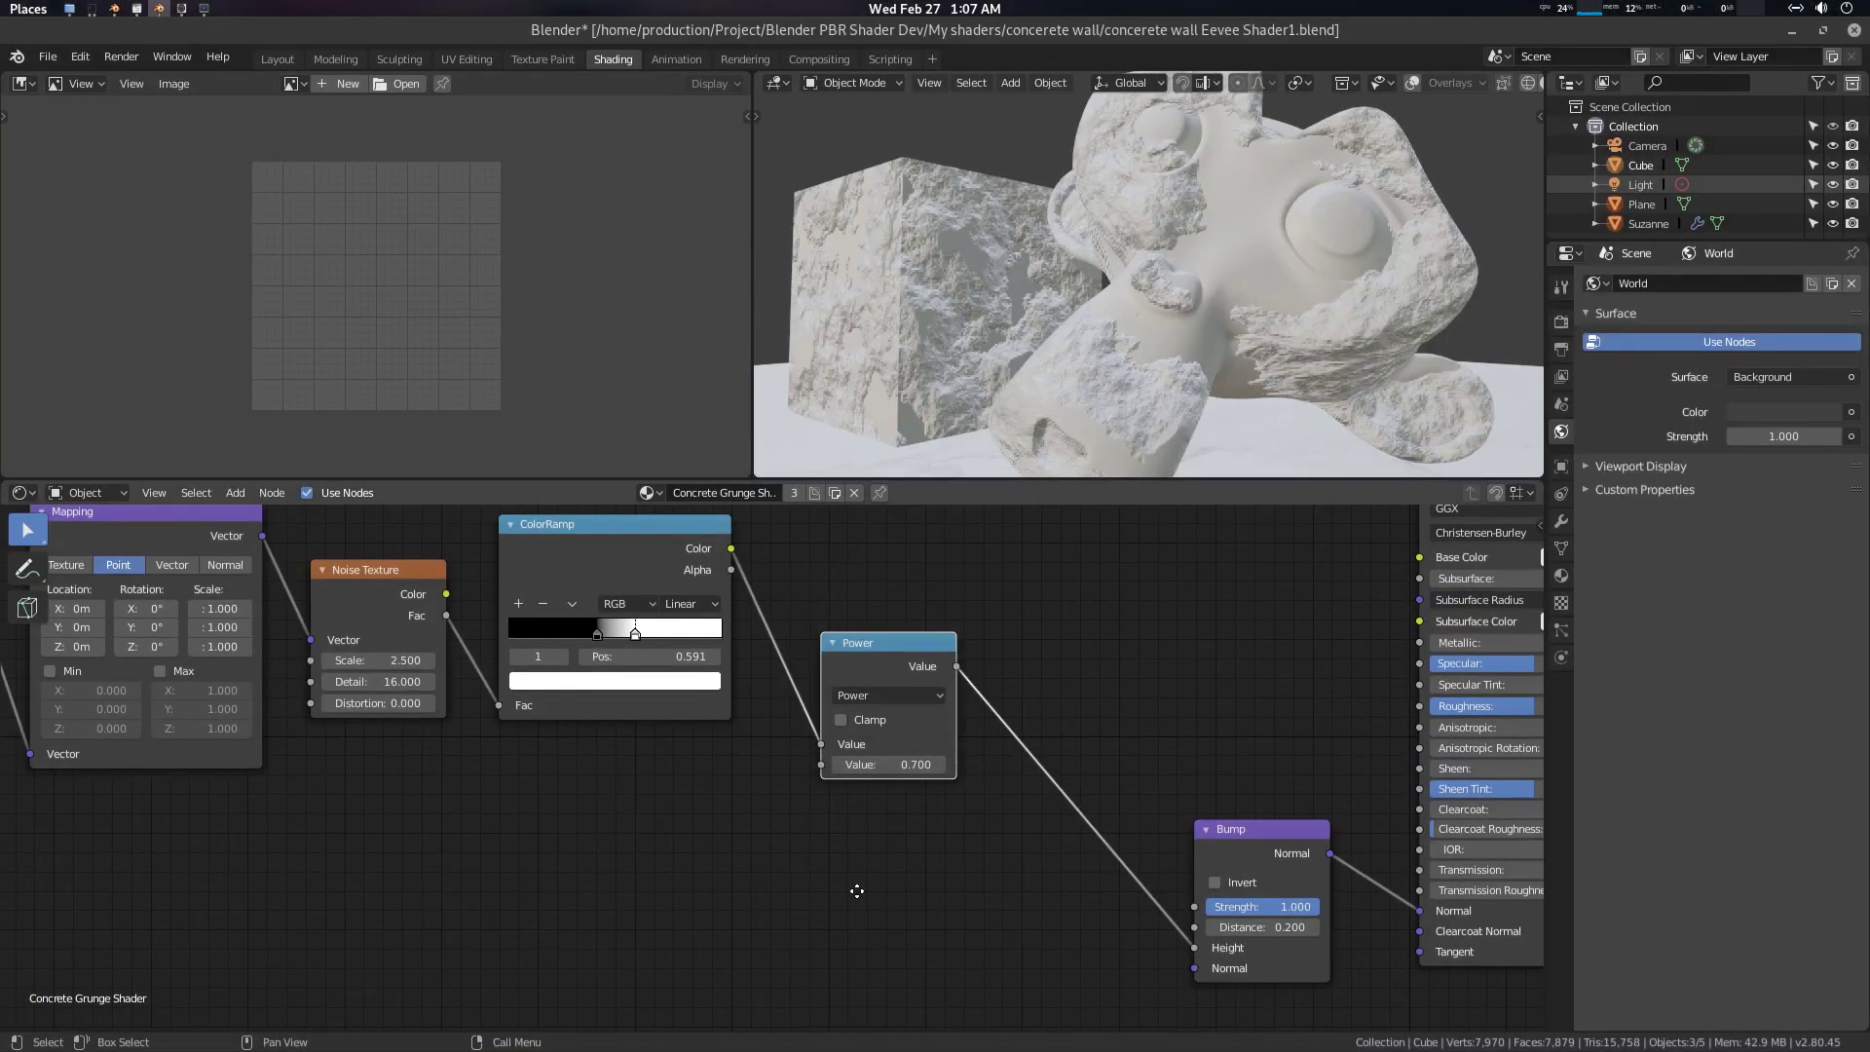
Add a MixRGB node between Power and Bump with blend type Difference
middle_drag(856, 891, 847, 872)
key(shift+a)
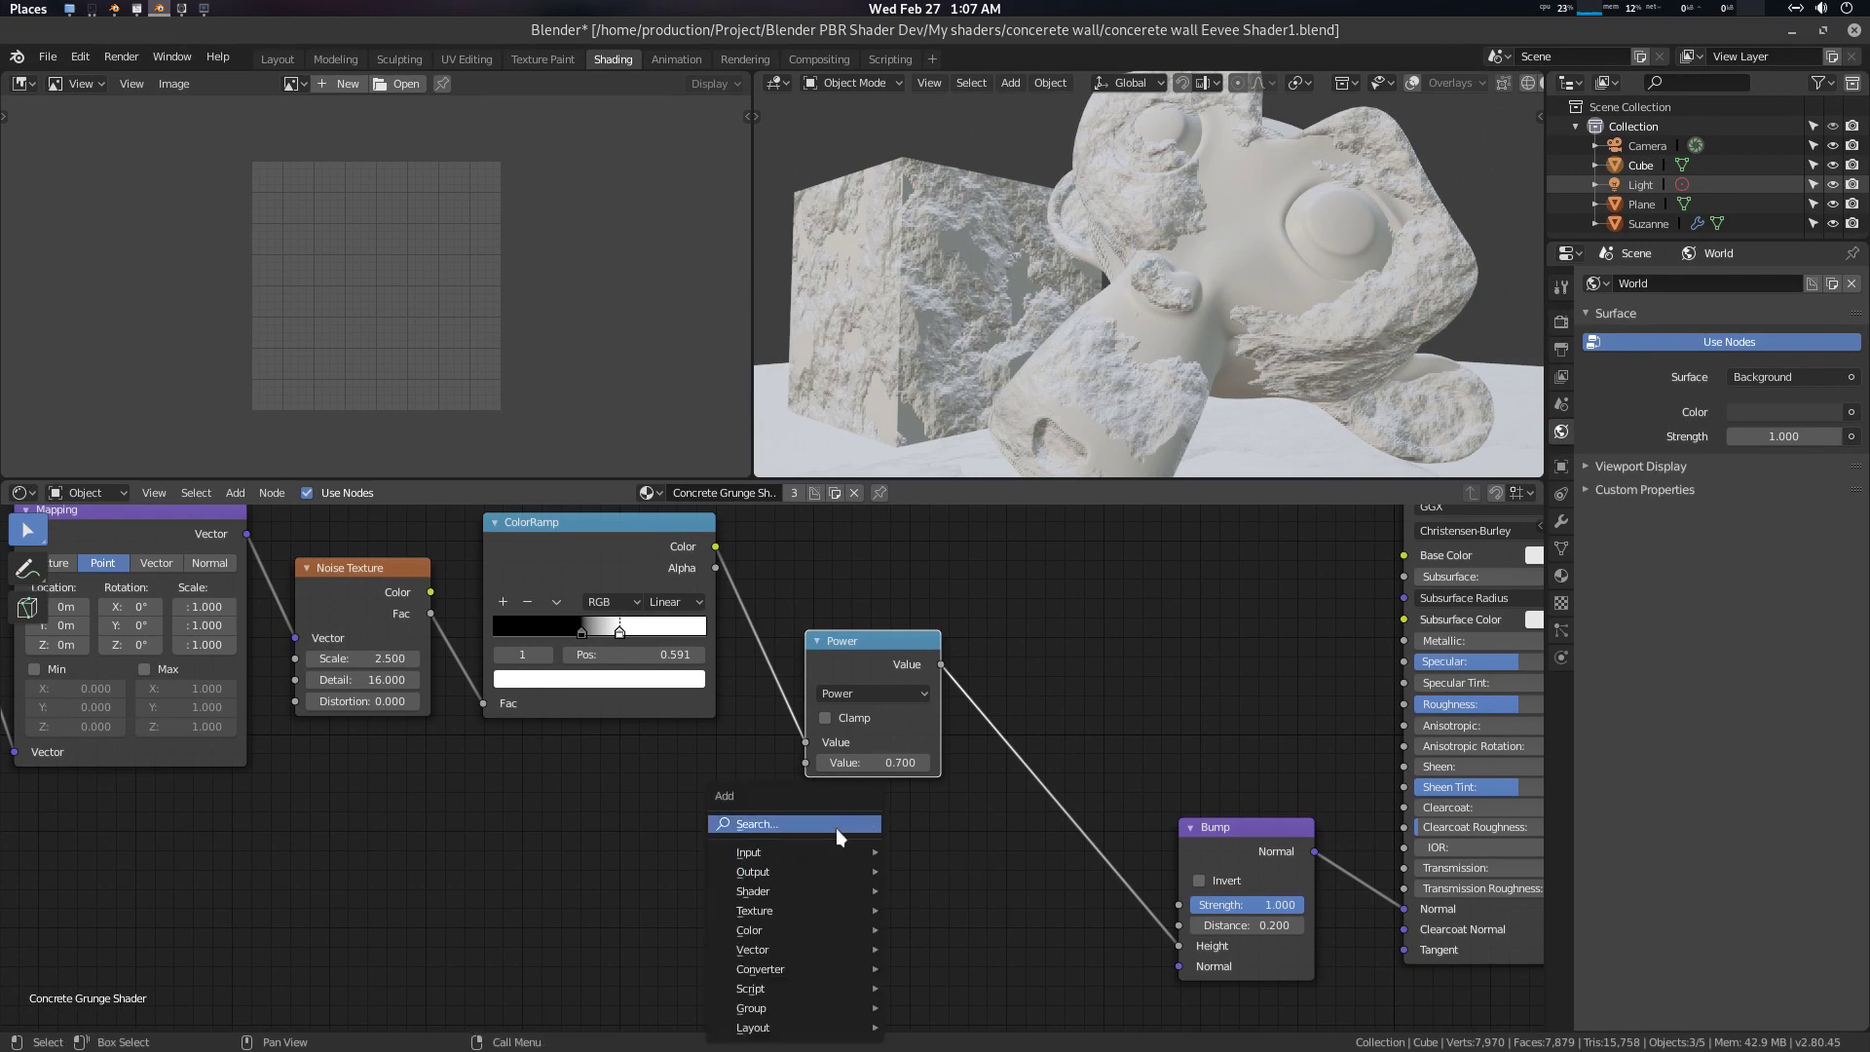
click(835, 828)
text(mix)
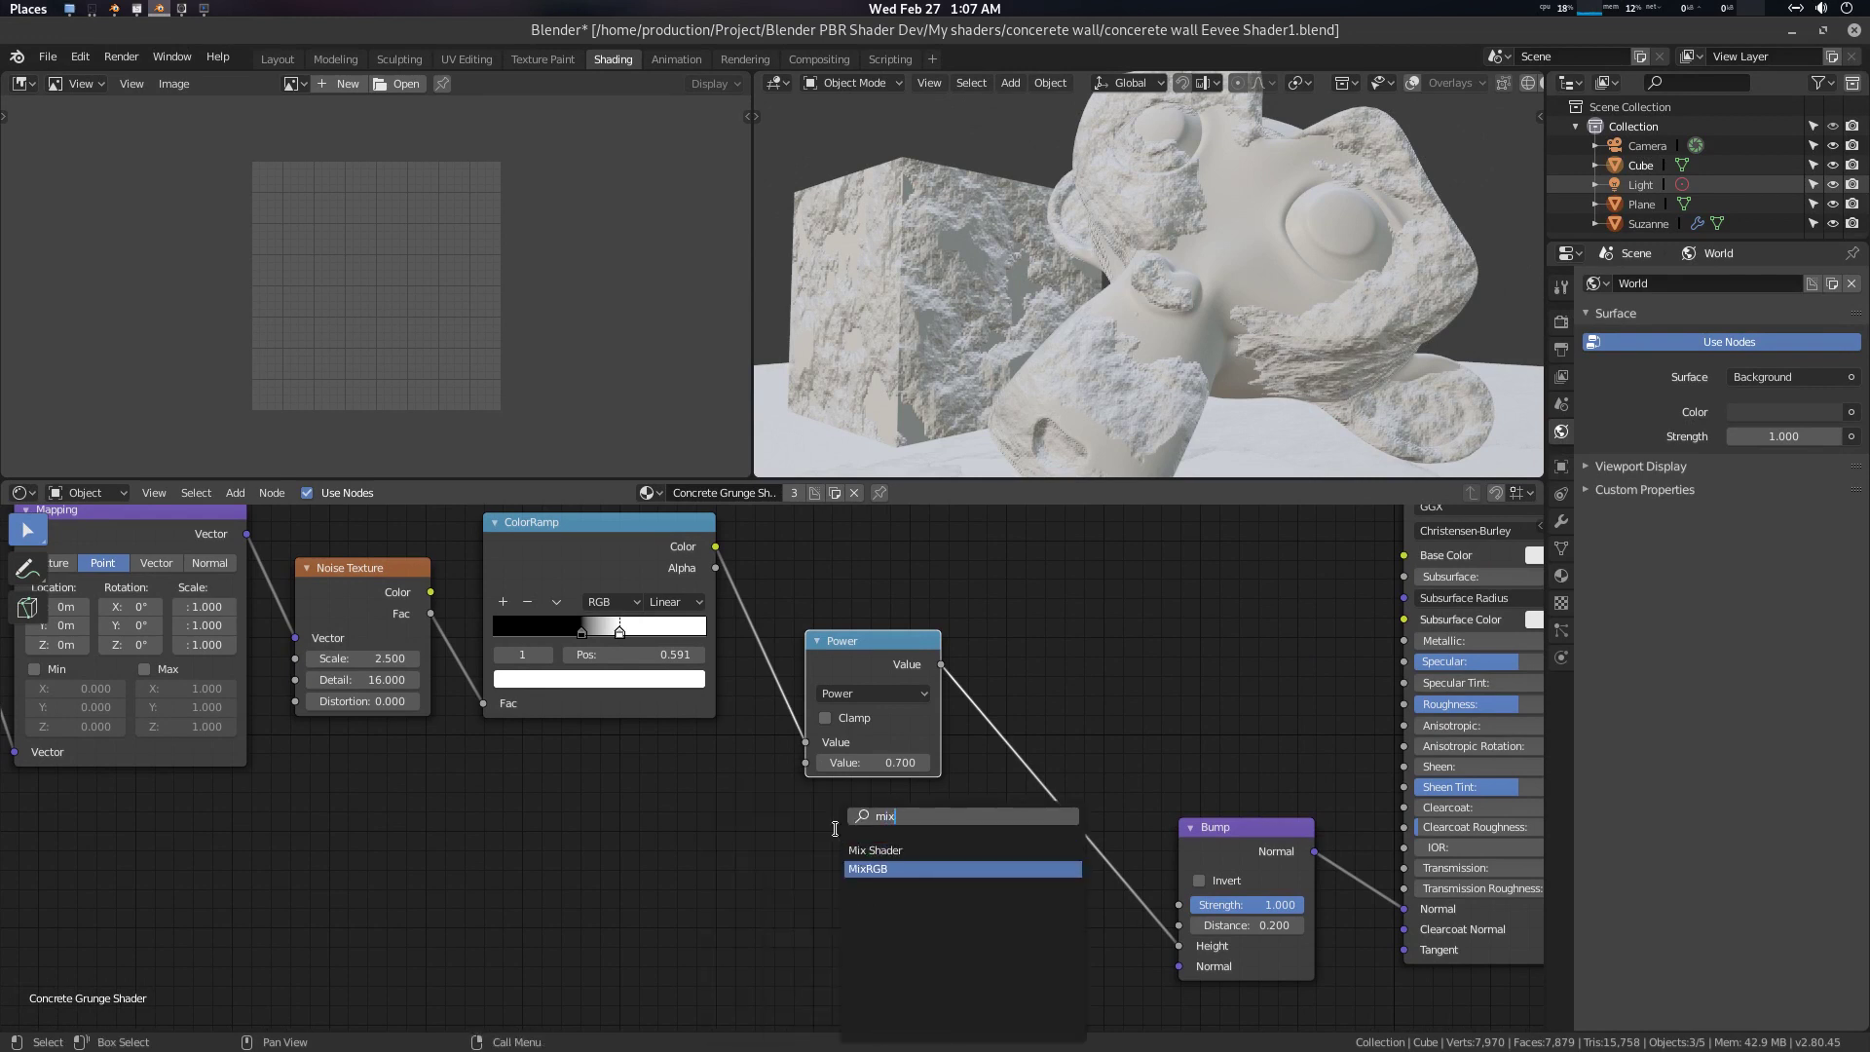
key(Return)
click(1028, 729)
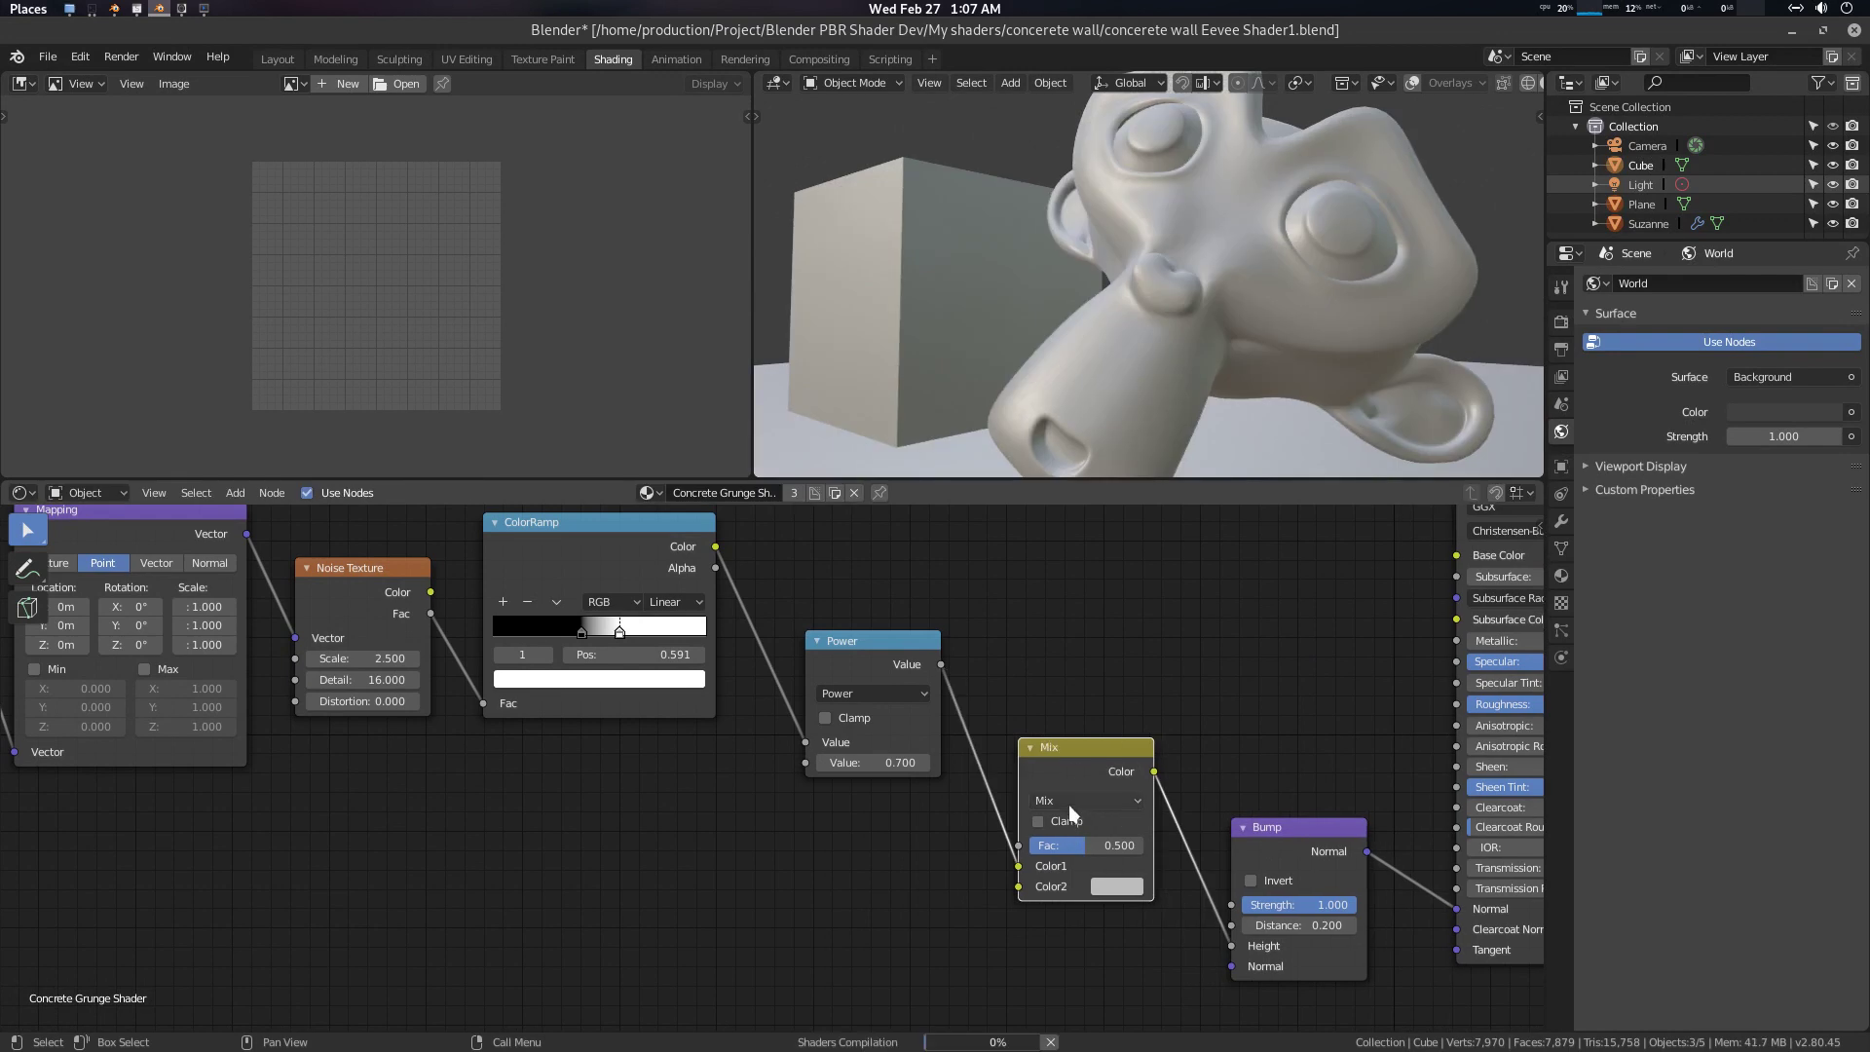
click(1067, 801)
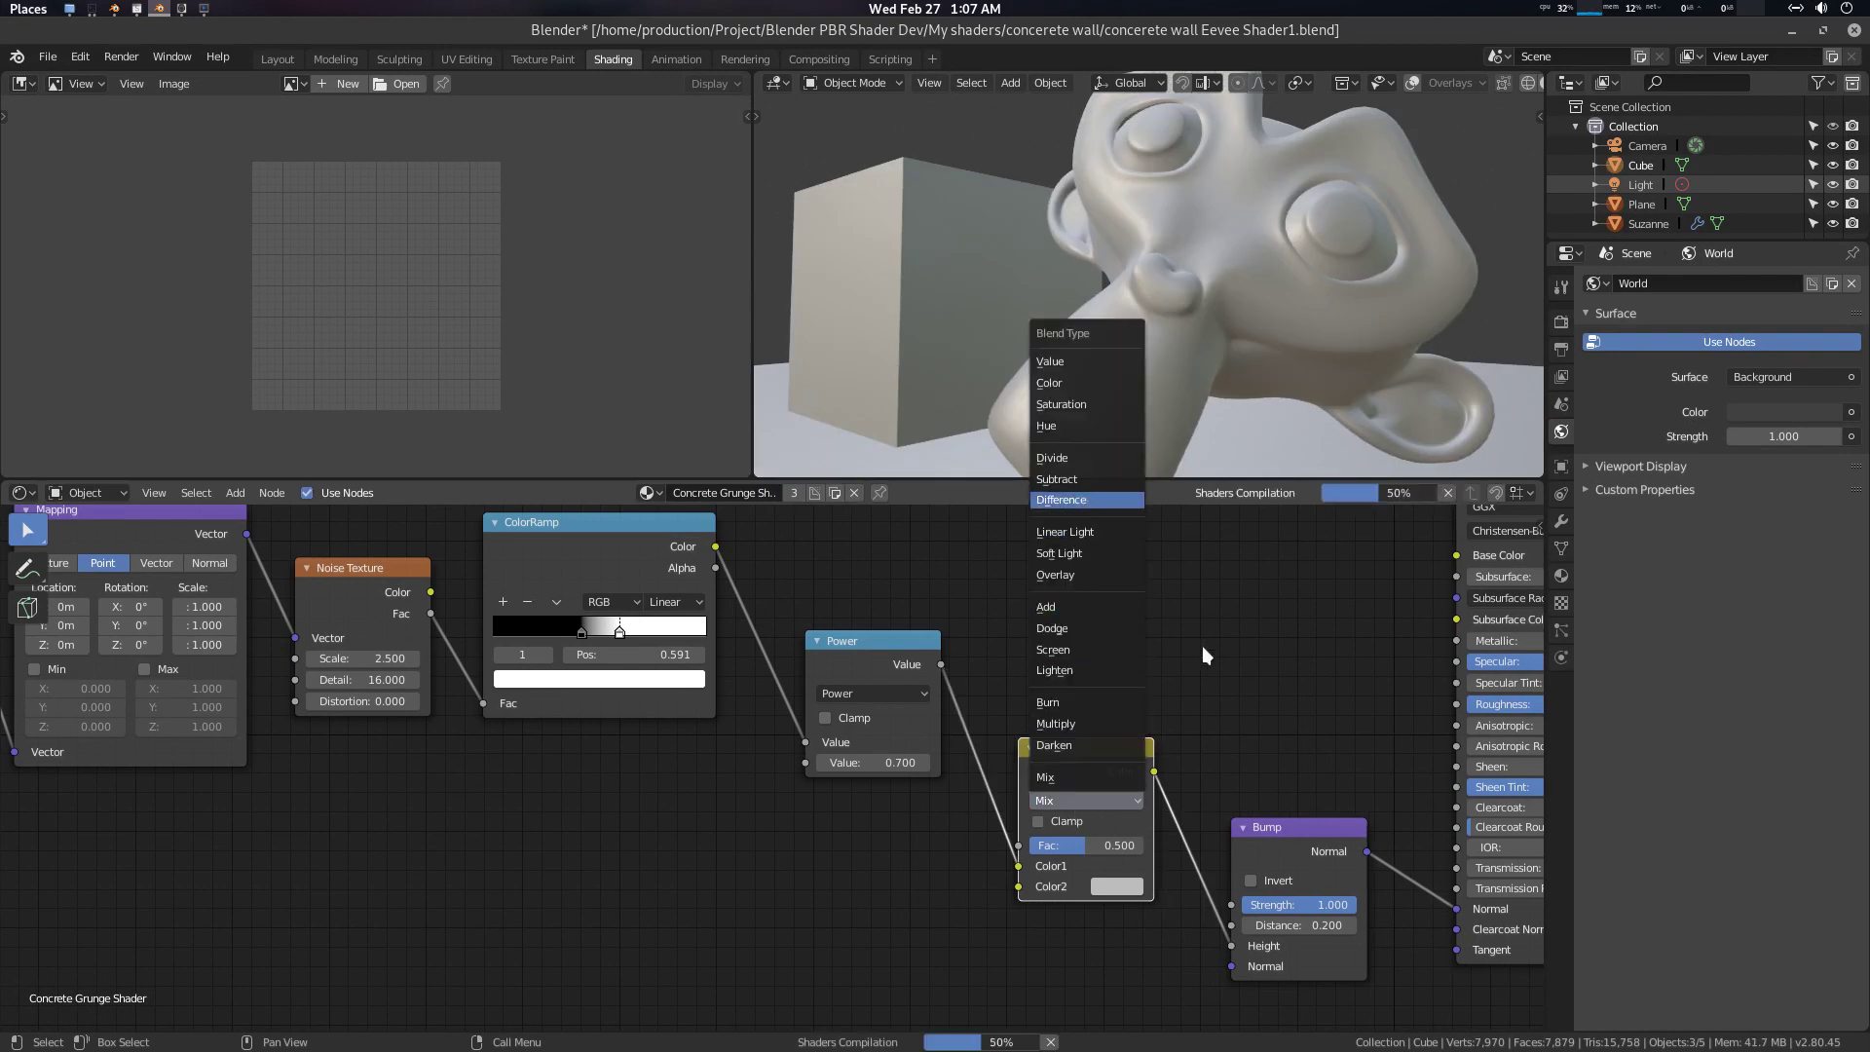
key(Return)
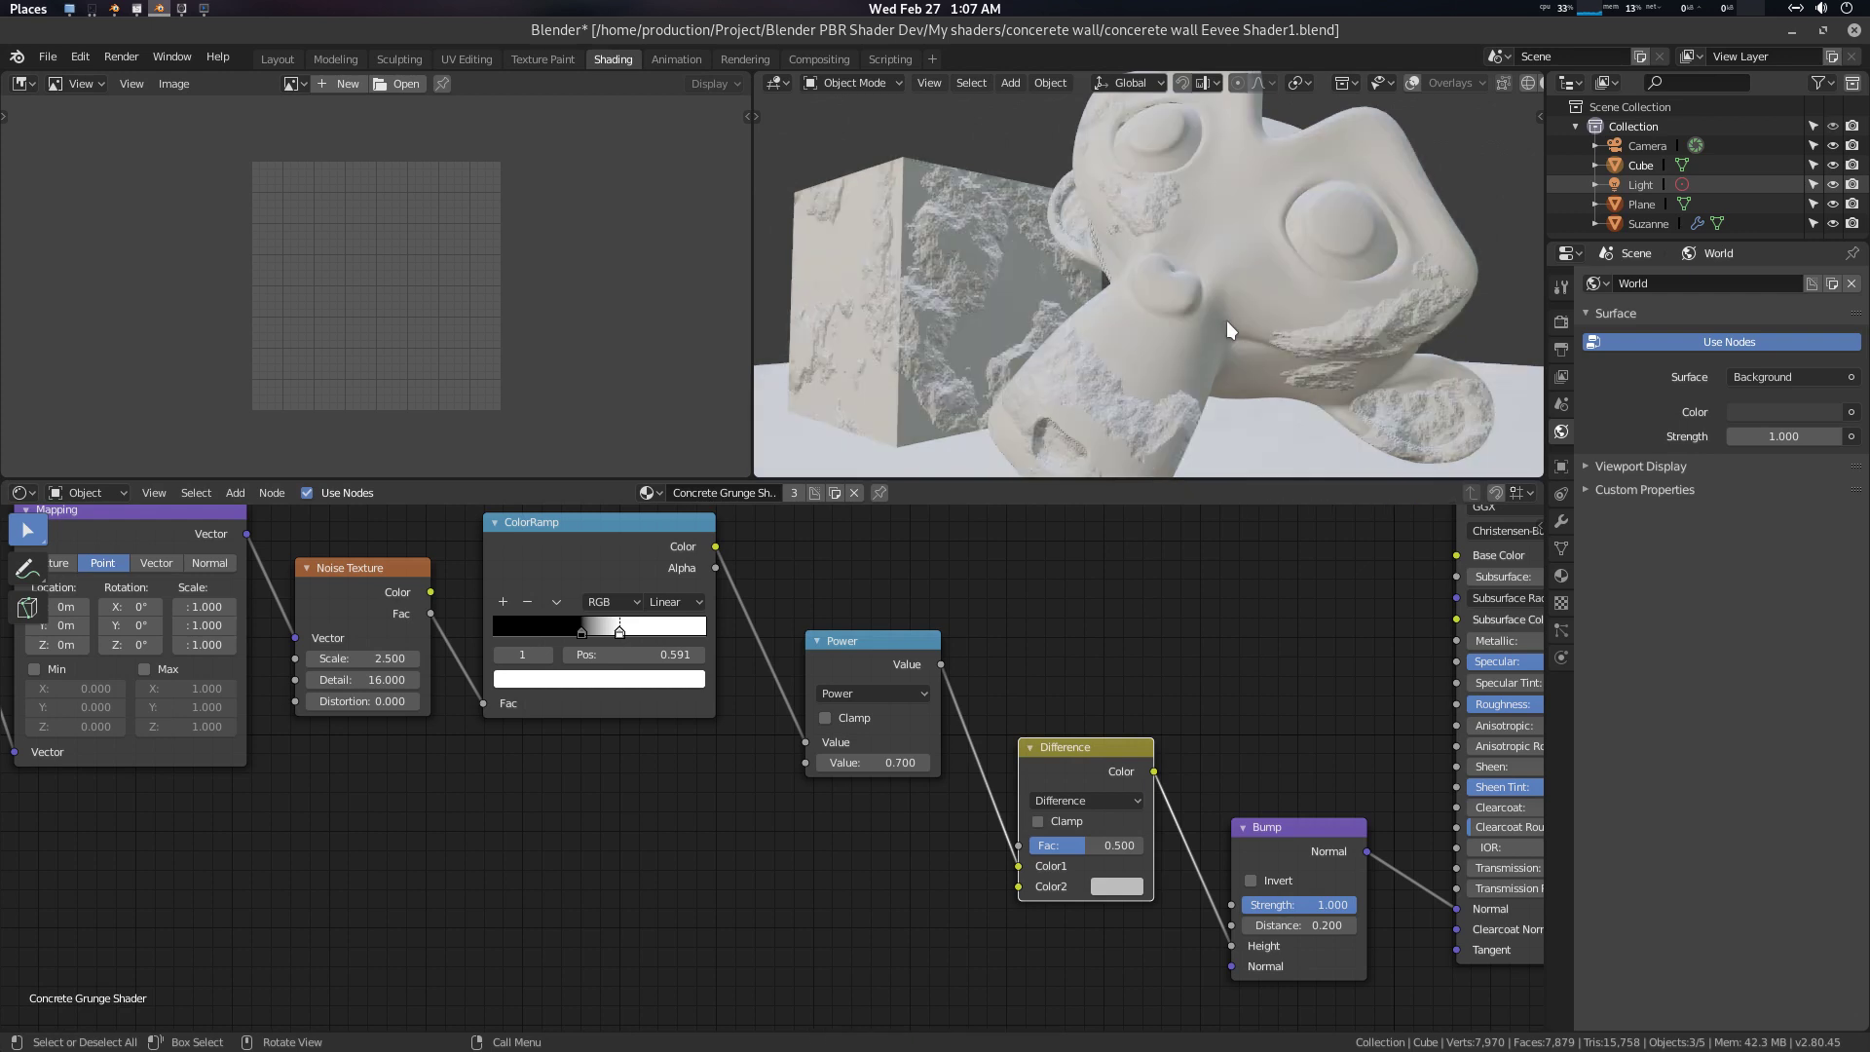
Route the Power link into Difference Color2 and darken Color1 to about V 0.707
scroll(1208, 308, down, 4)
scroll(1144, 769, up, 1)
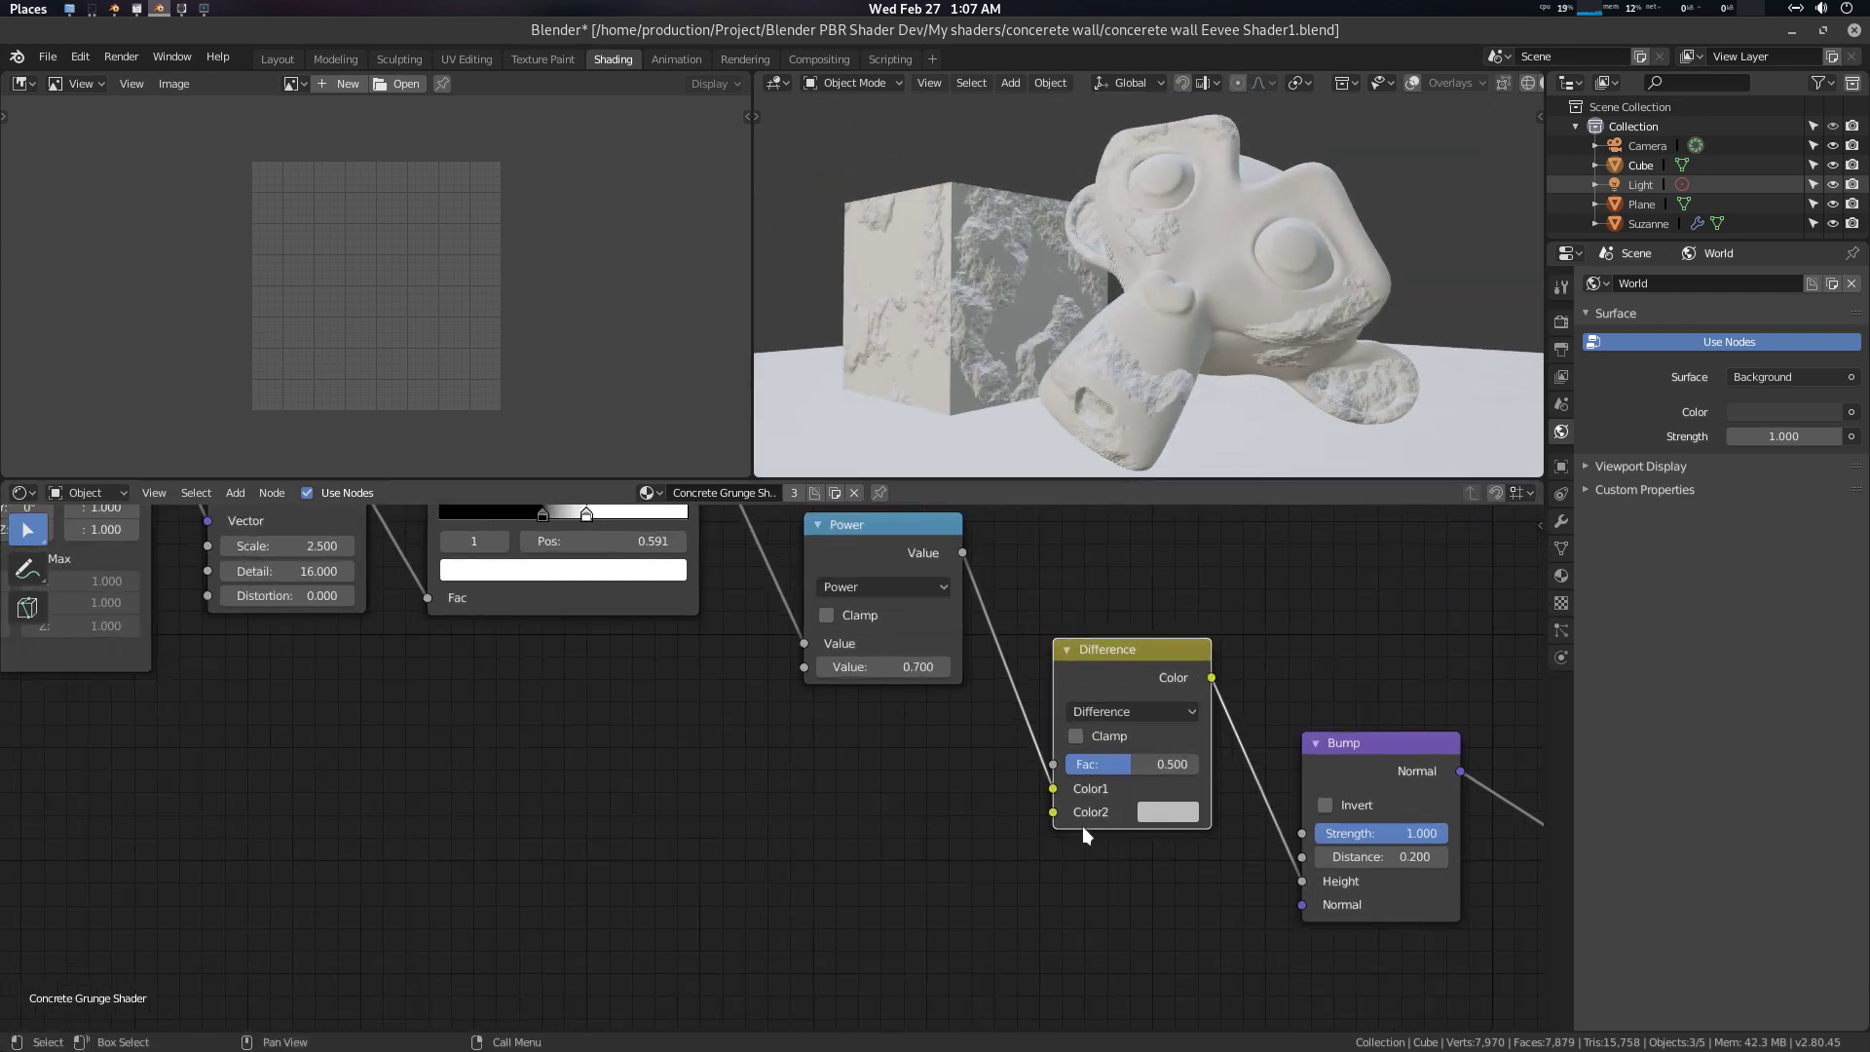
drag(1052, 788, 1053, 811)
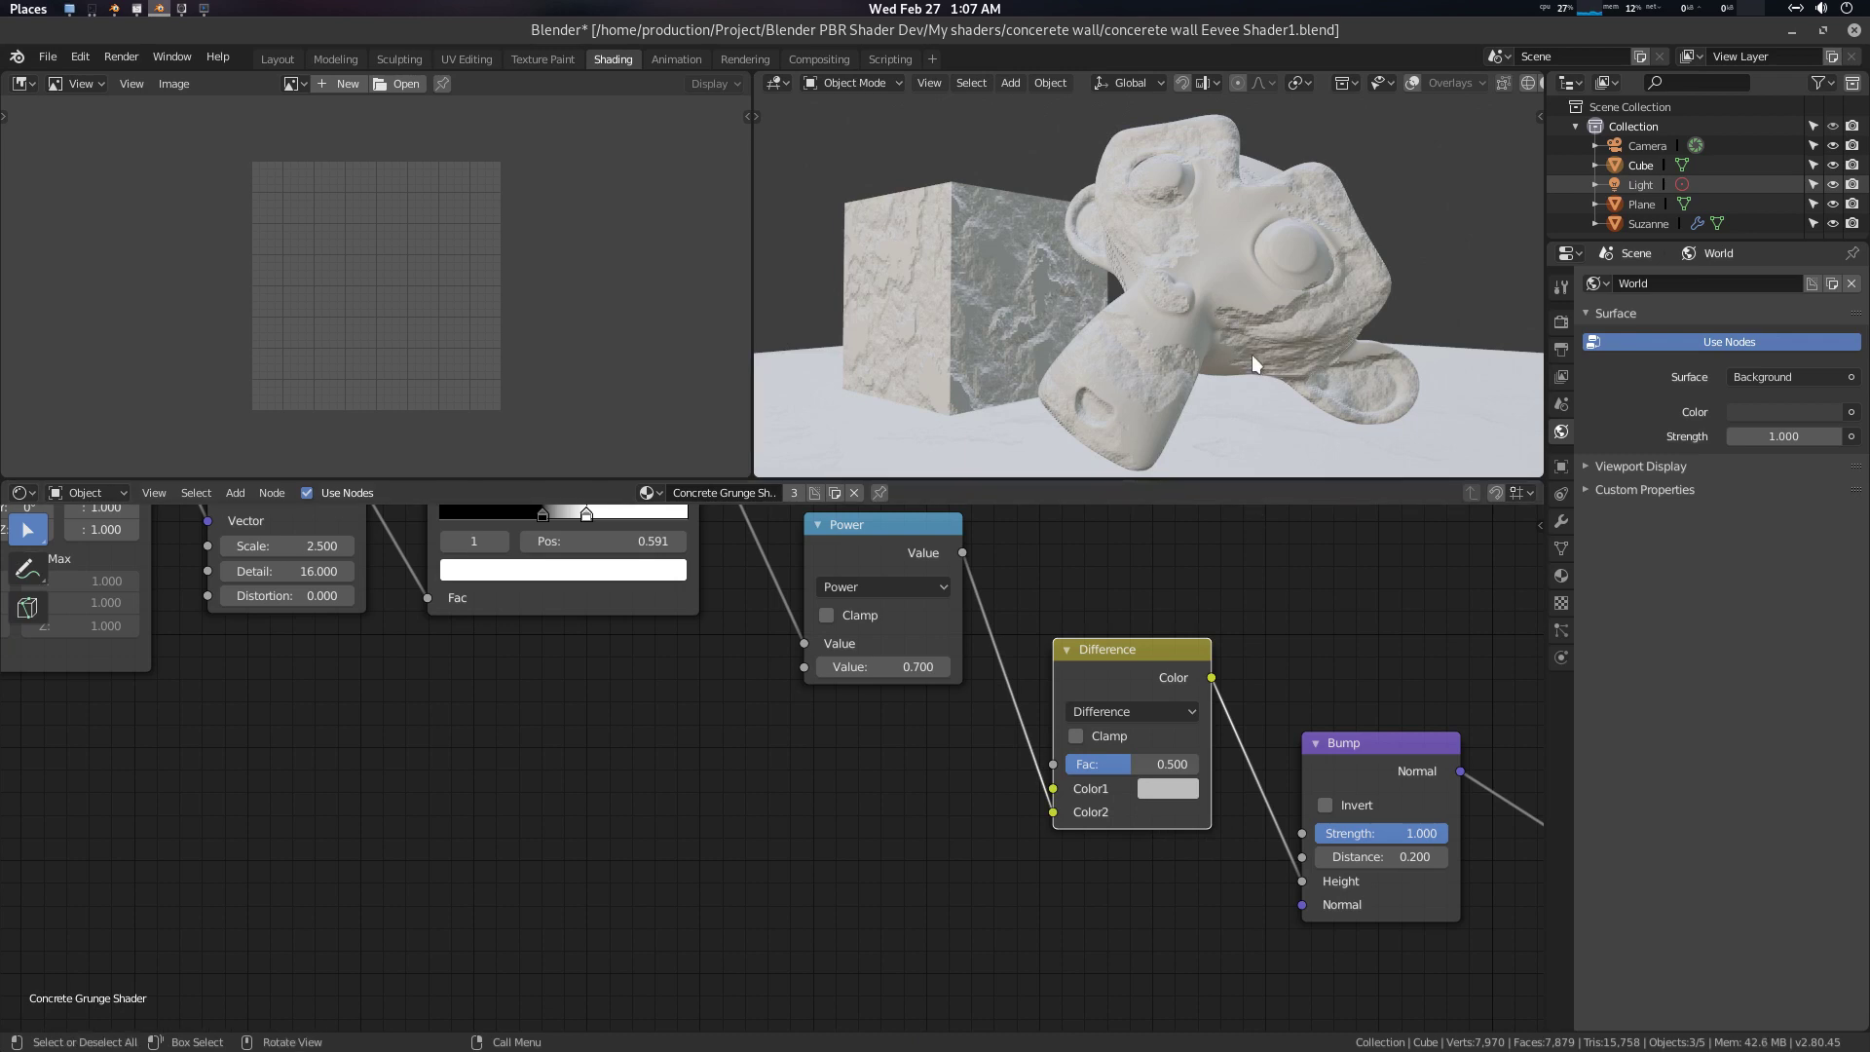
scroll(1252, 354, up, 2)
scroll(1229, 351, up, 2)
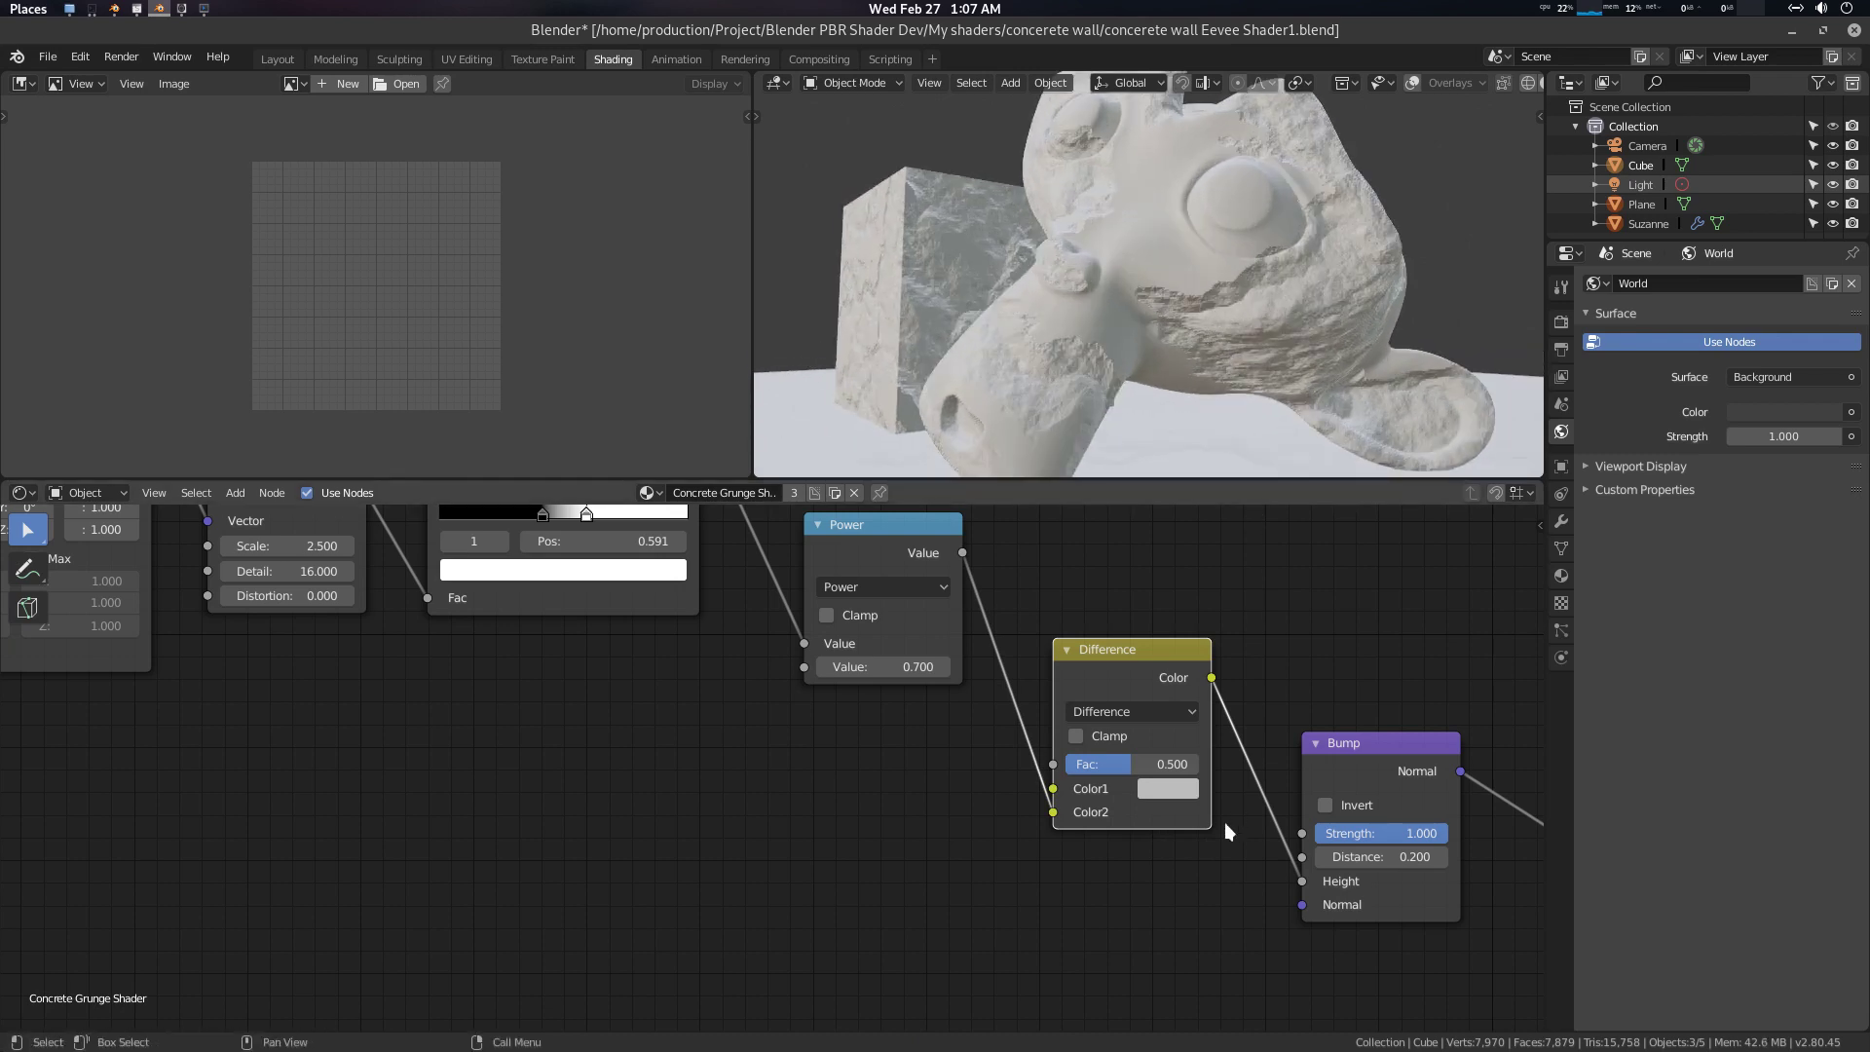
click(1176, 801)
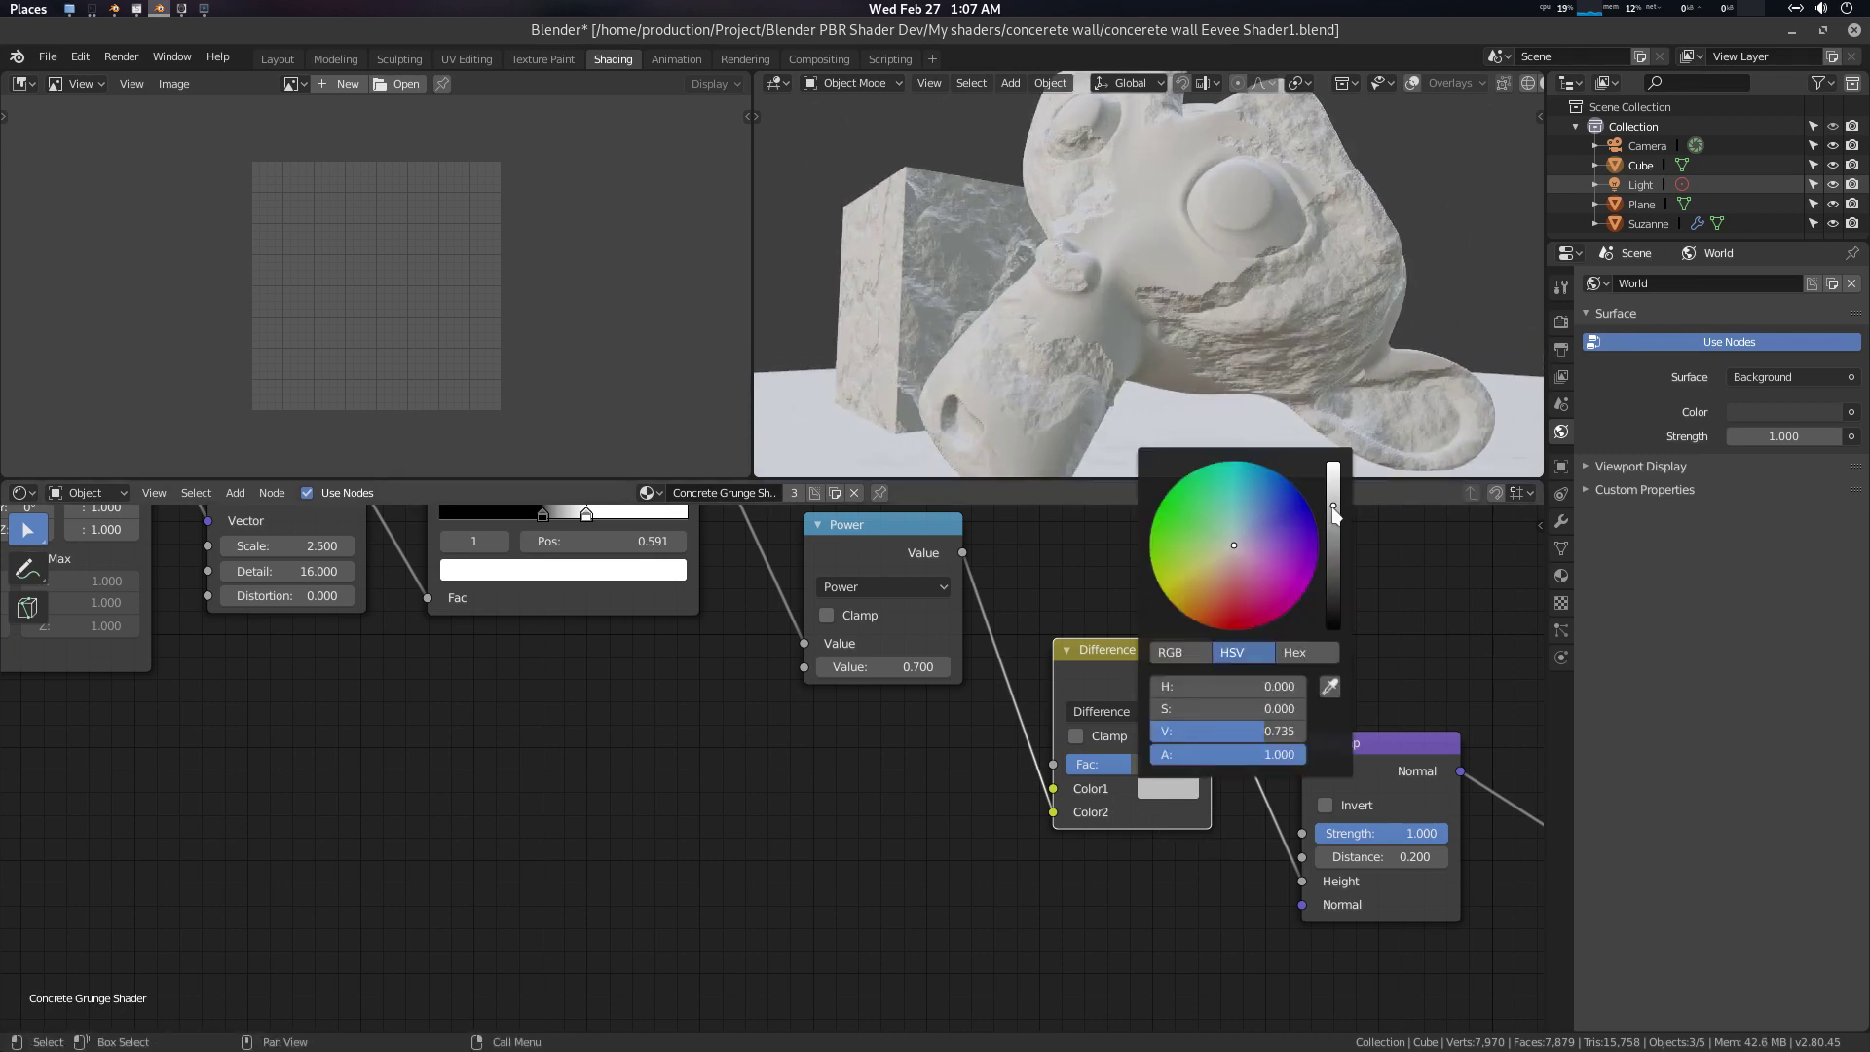
mouse_move(1334, 516)
mouse_down()
mouse_move(1334, 552)
mouse_move(1333, 500)
mouse_up()
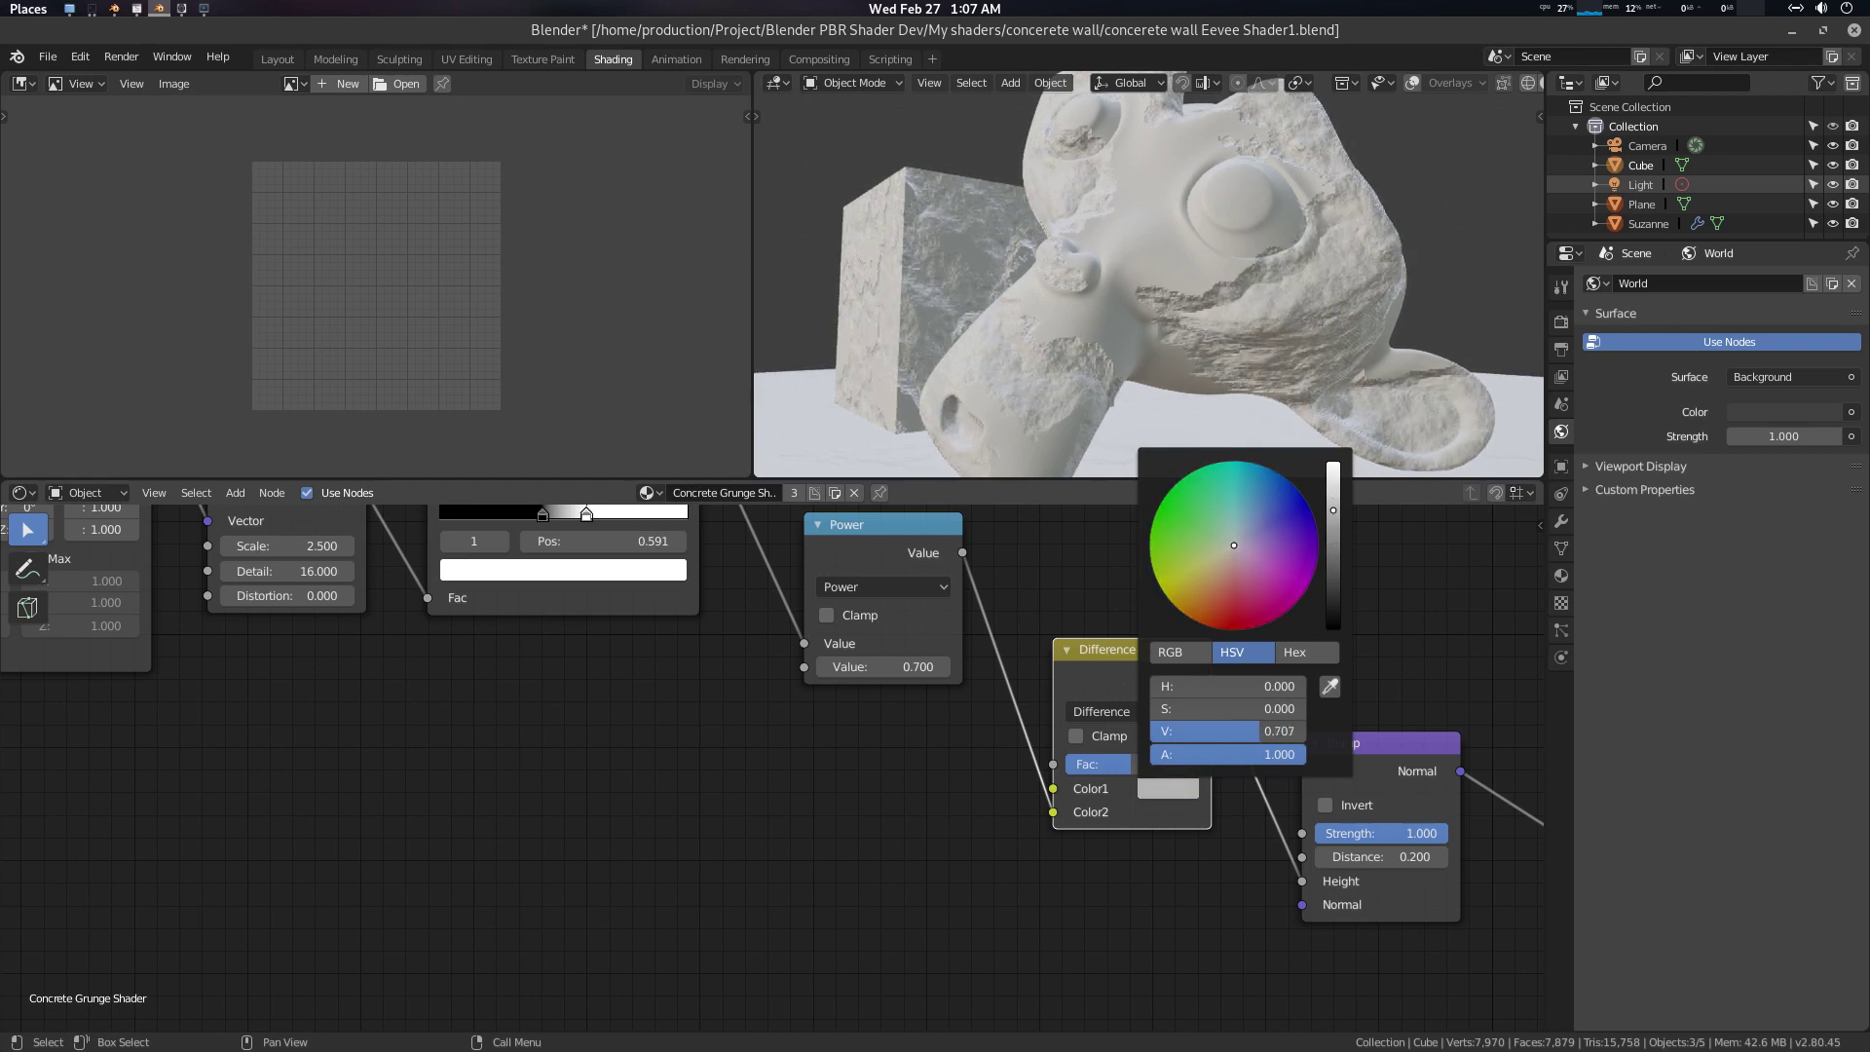
middle_drag(858, 805, 860, 804)
scroll(860, 805, down, 1)
Duplicate the Noise Texture and Power nodes, chaining the copies into the Difference Color1
middle_drag(832, 739, 890, 844)
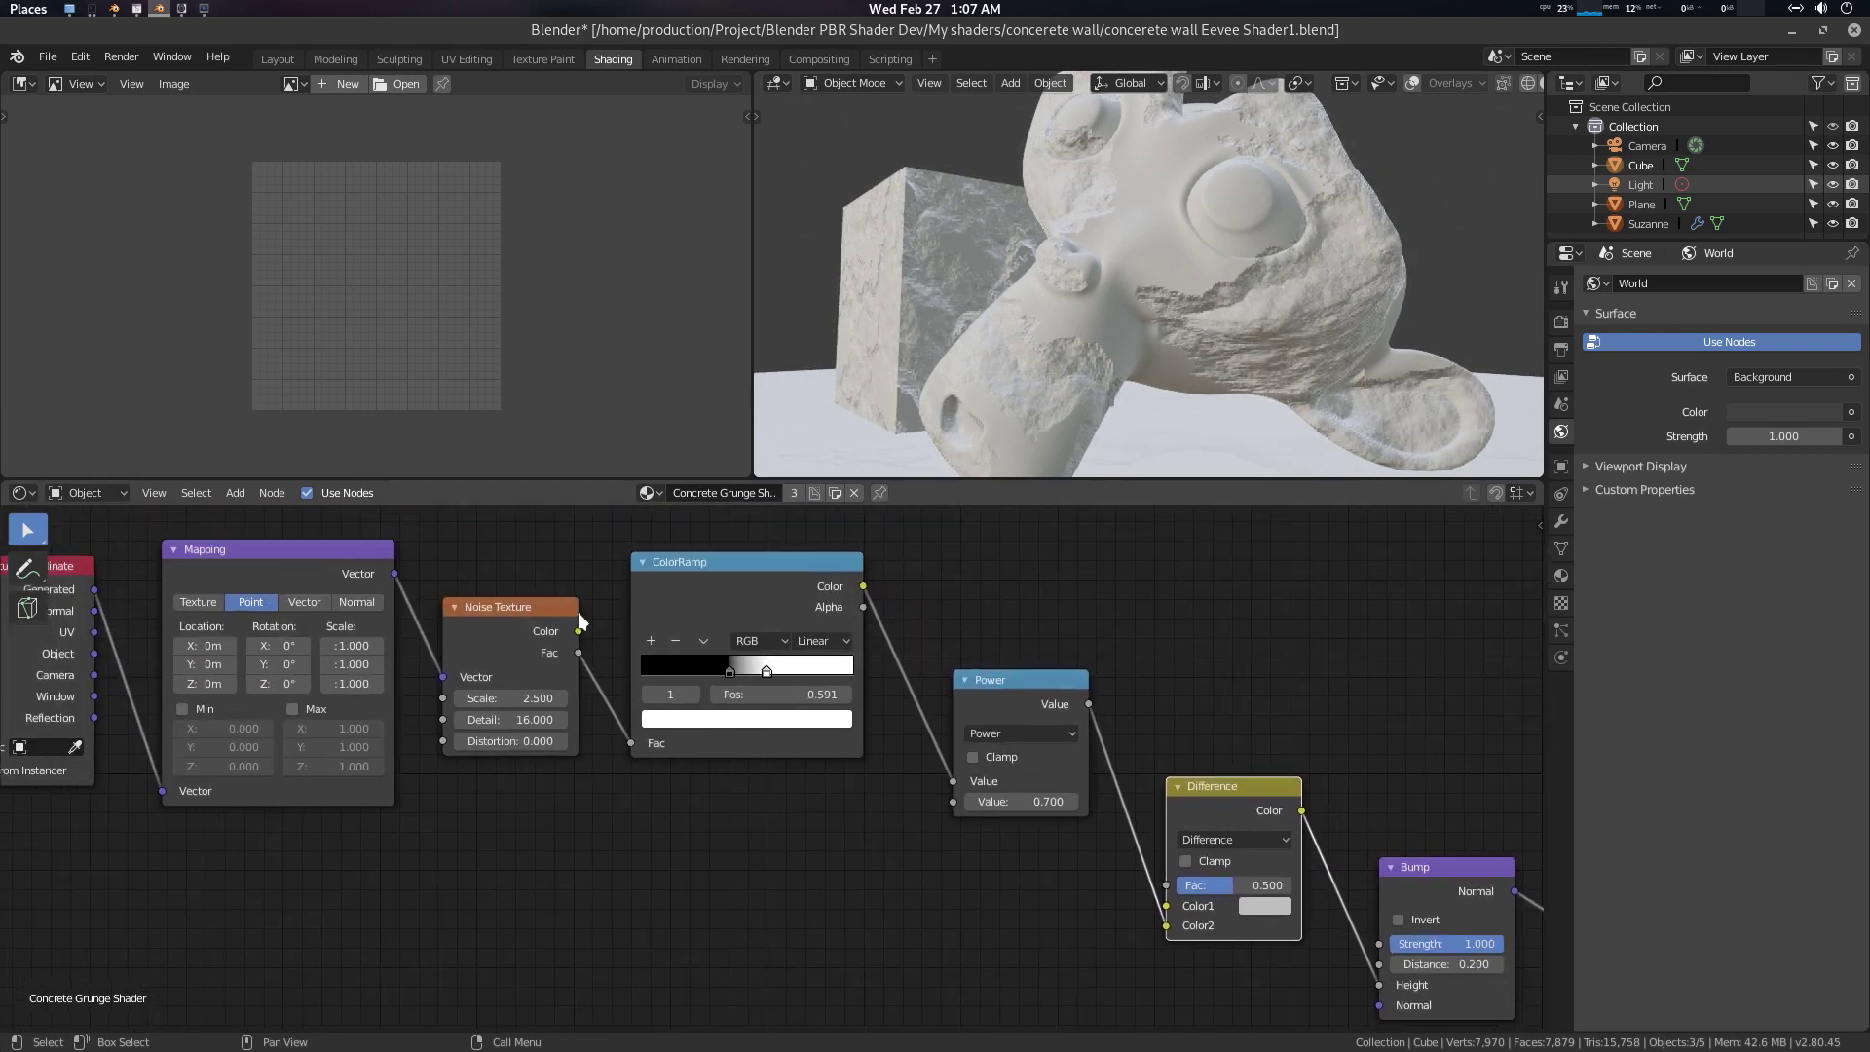
key(shift+d)
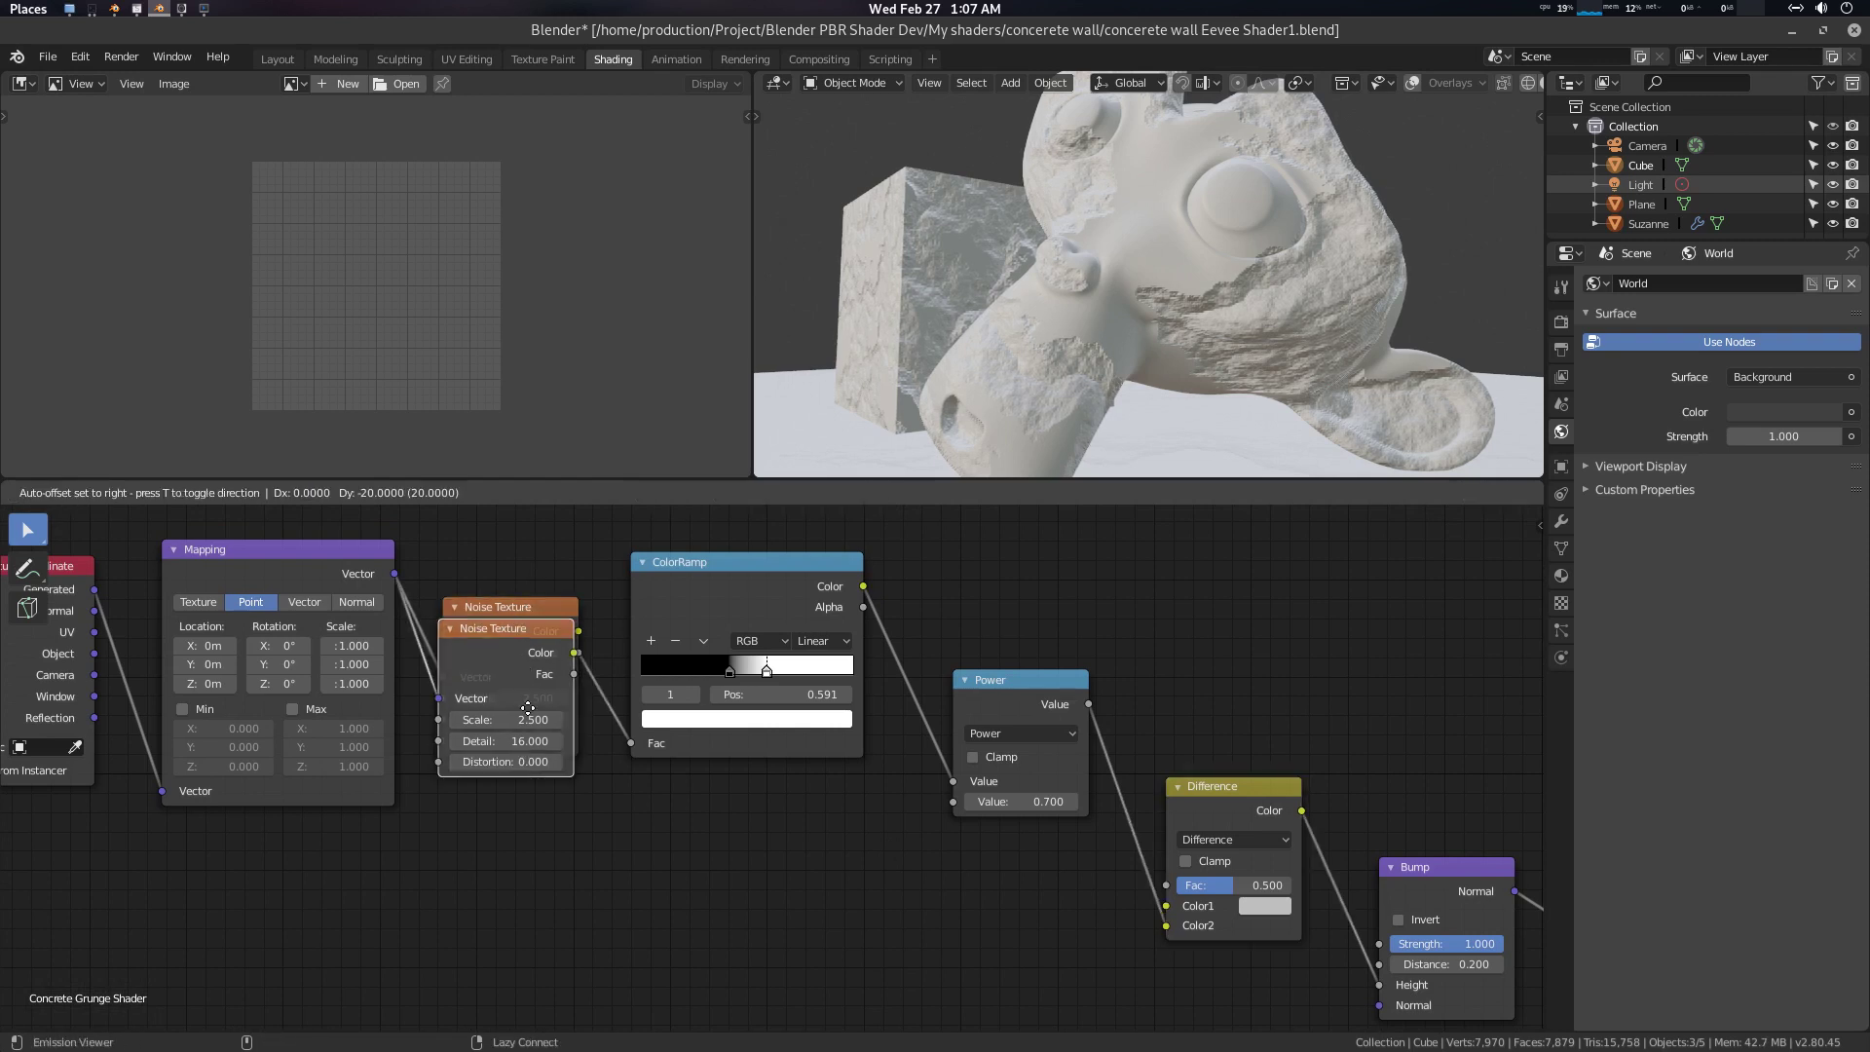
middle_drag(659, 856, 652, 833)
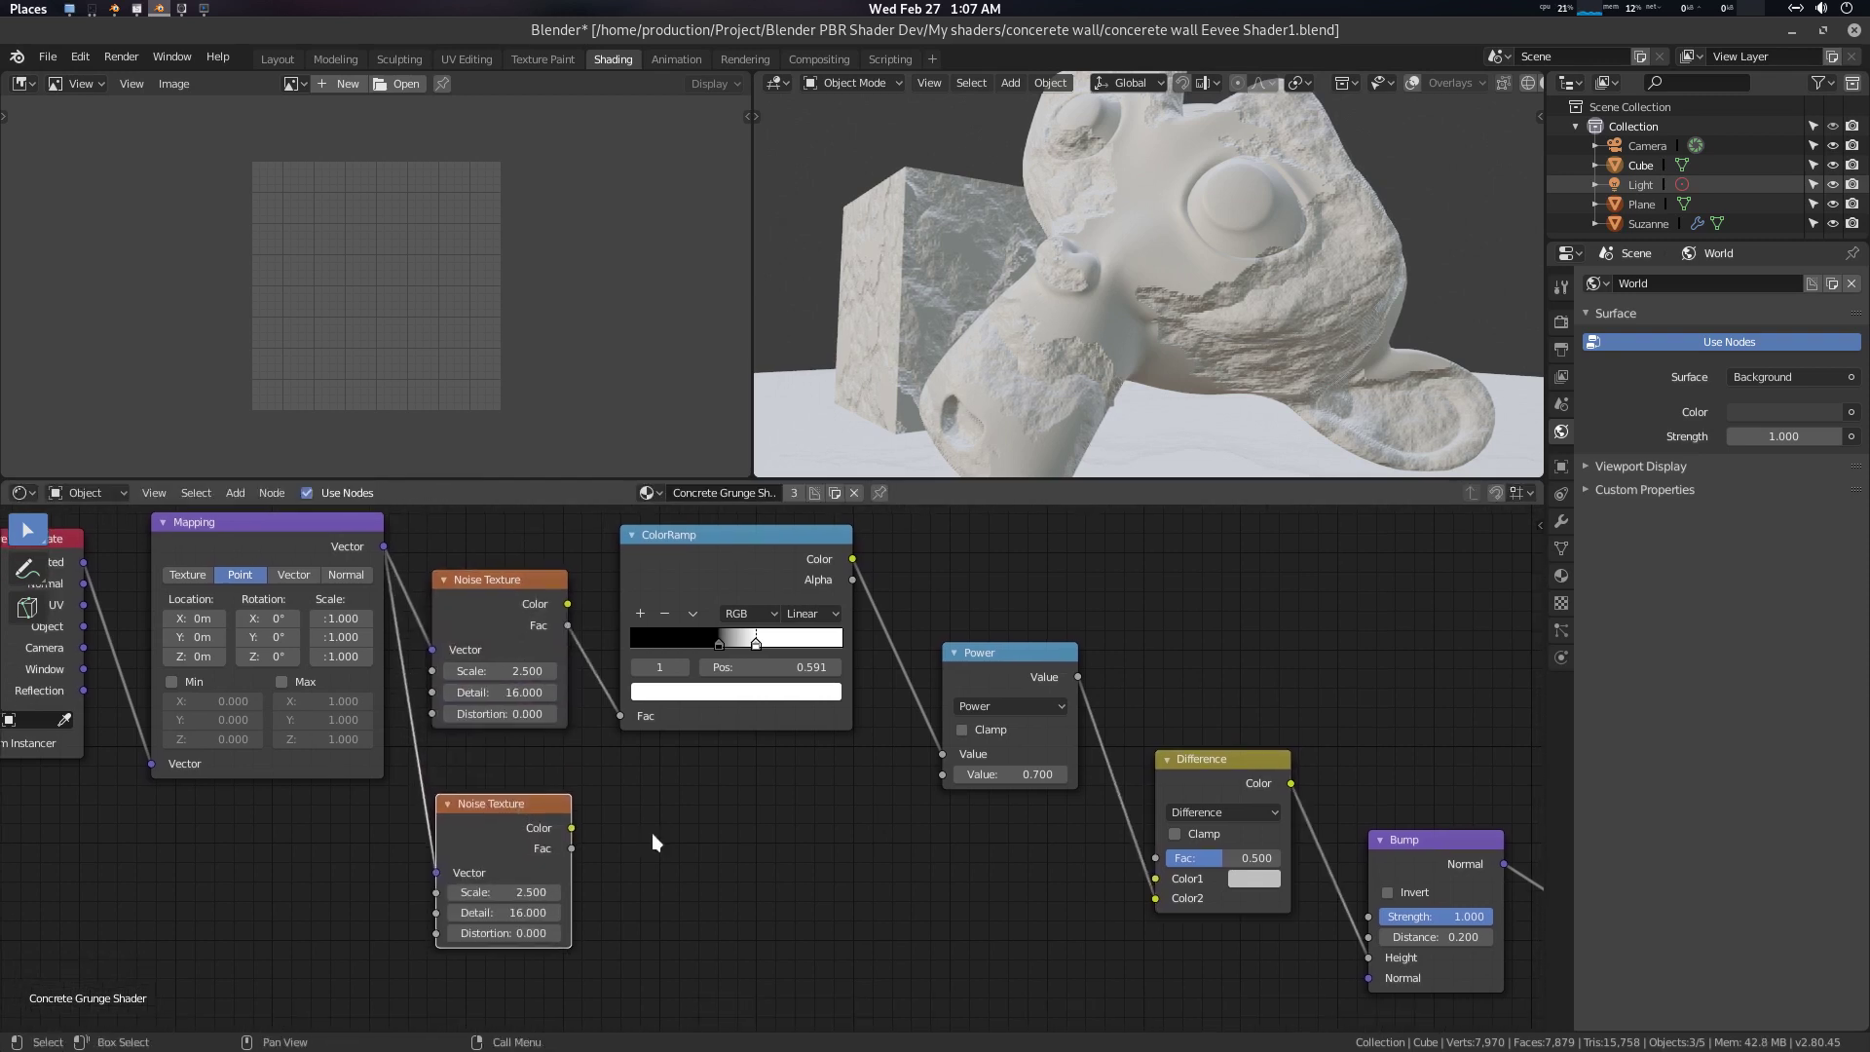
click(996, 655)
key(shift+d)
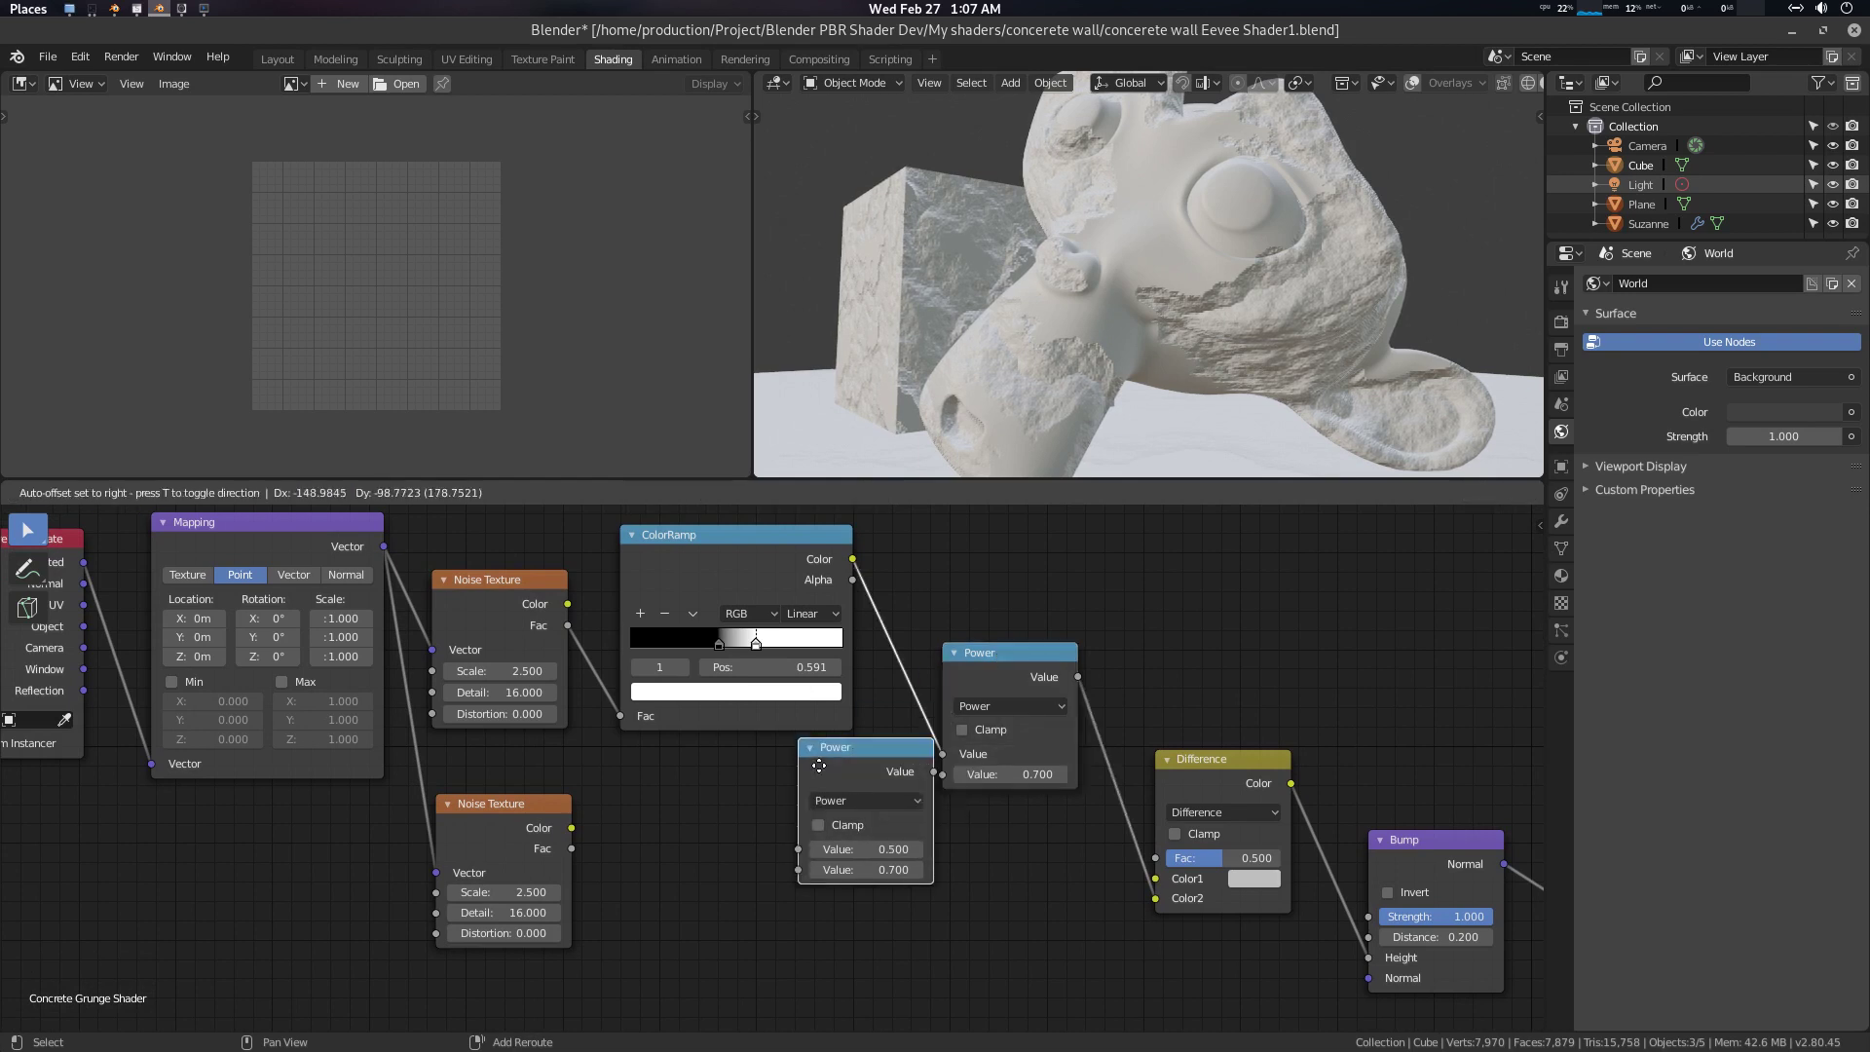
click(718, 790)
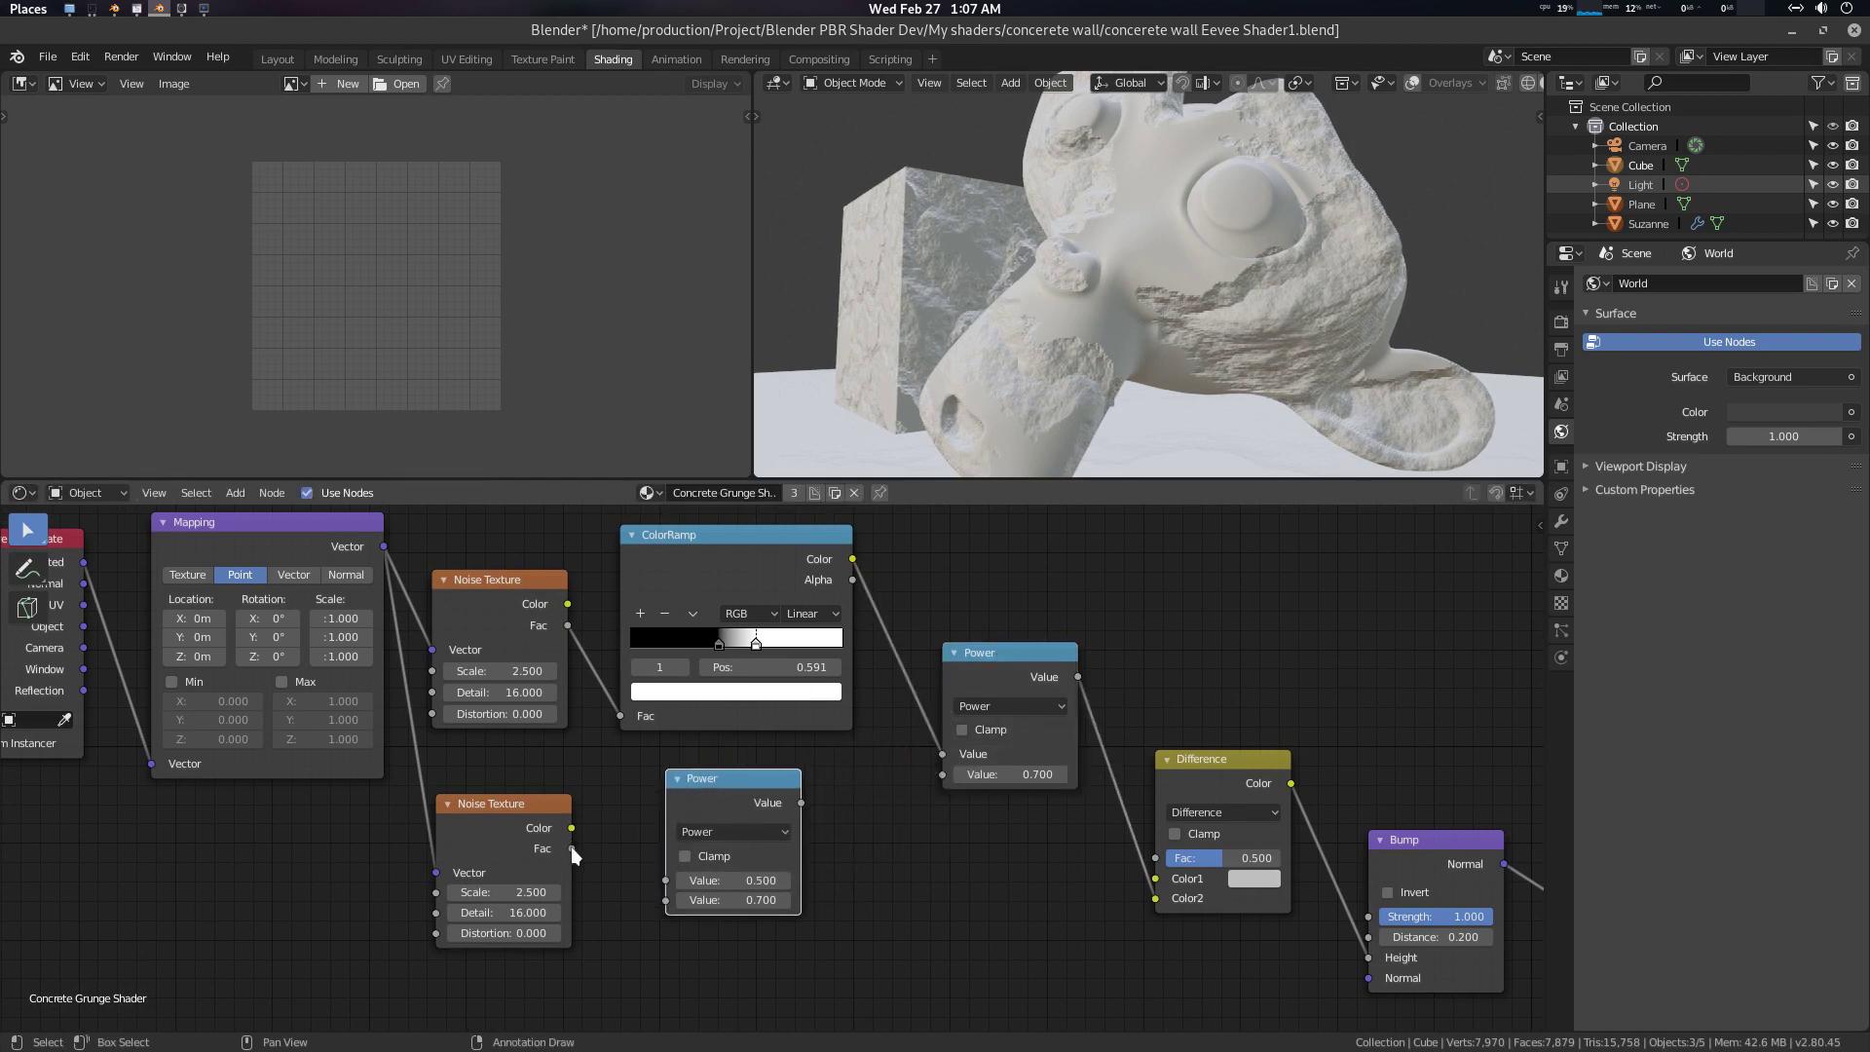
drag(571, 848, 665, 880)
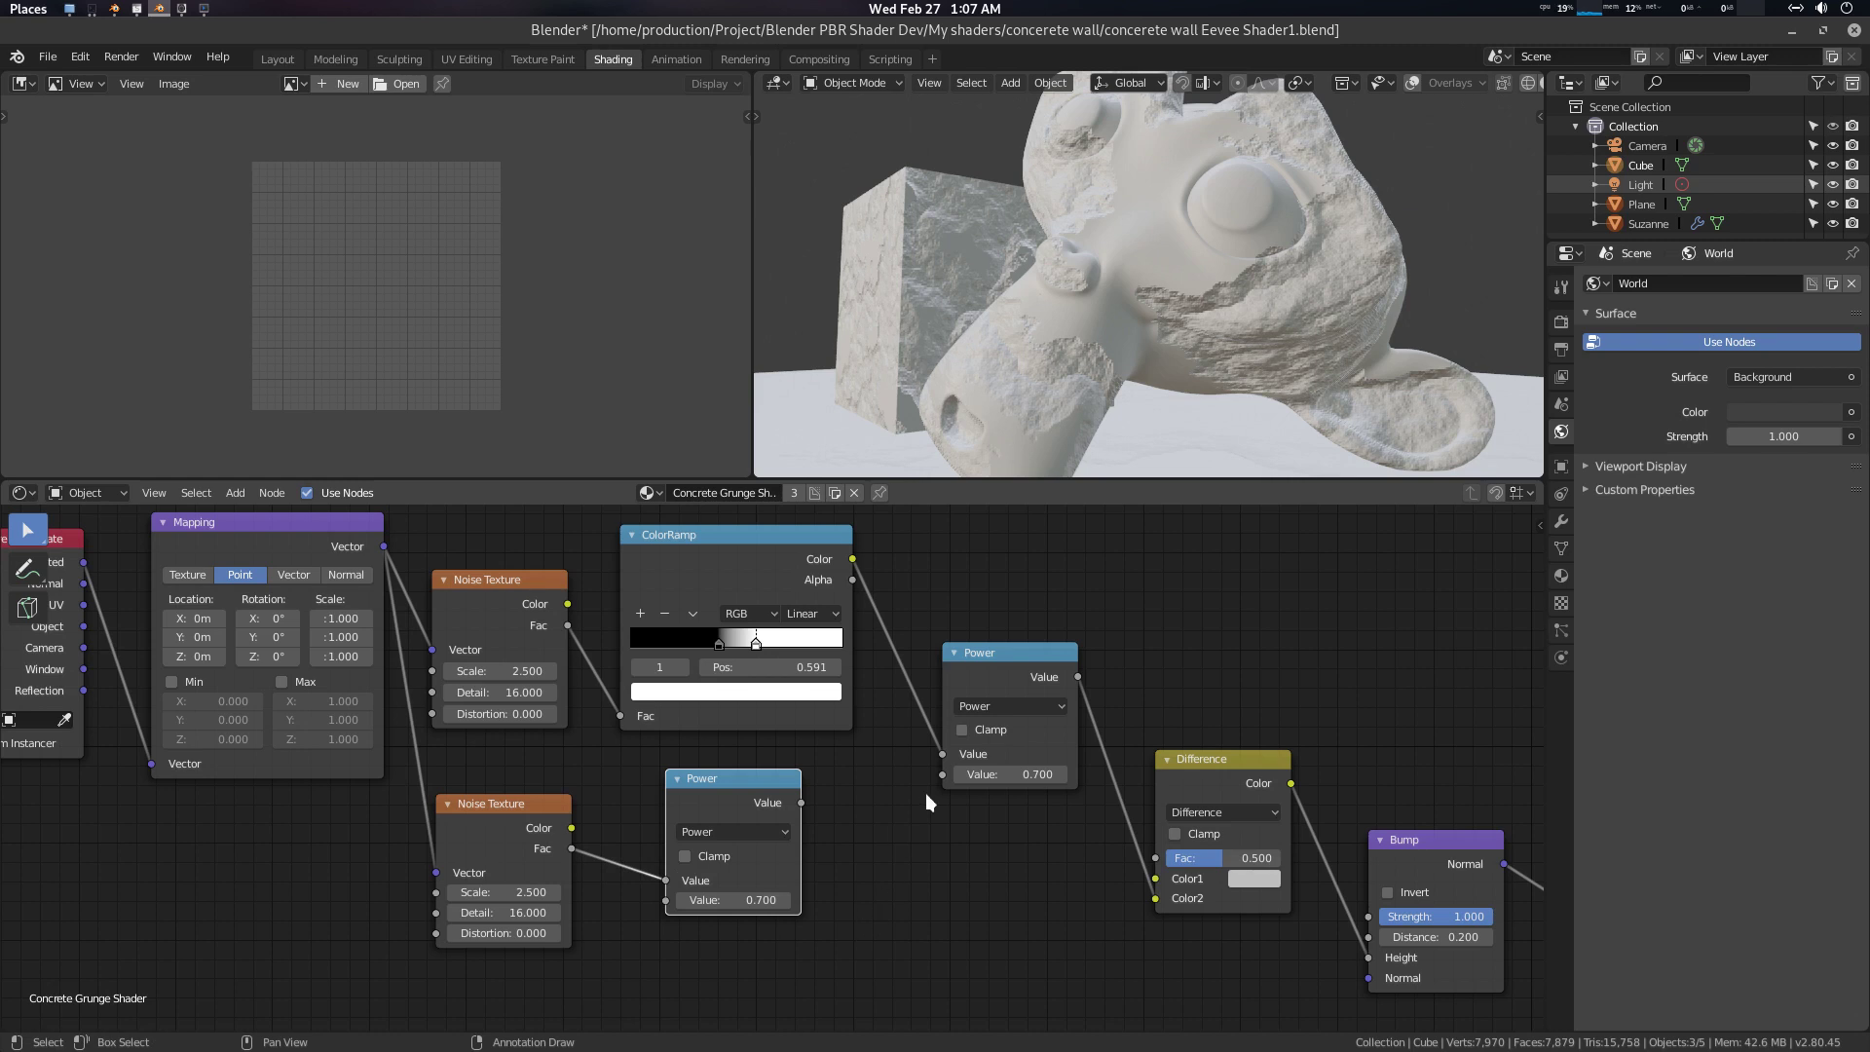
drag(805, 802, 1155, 877)
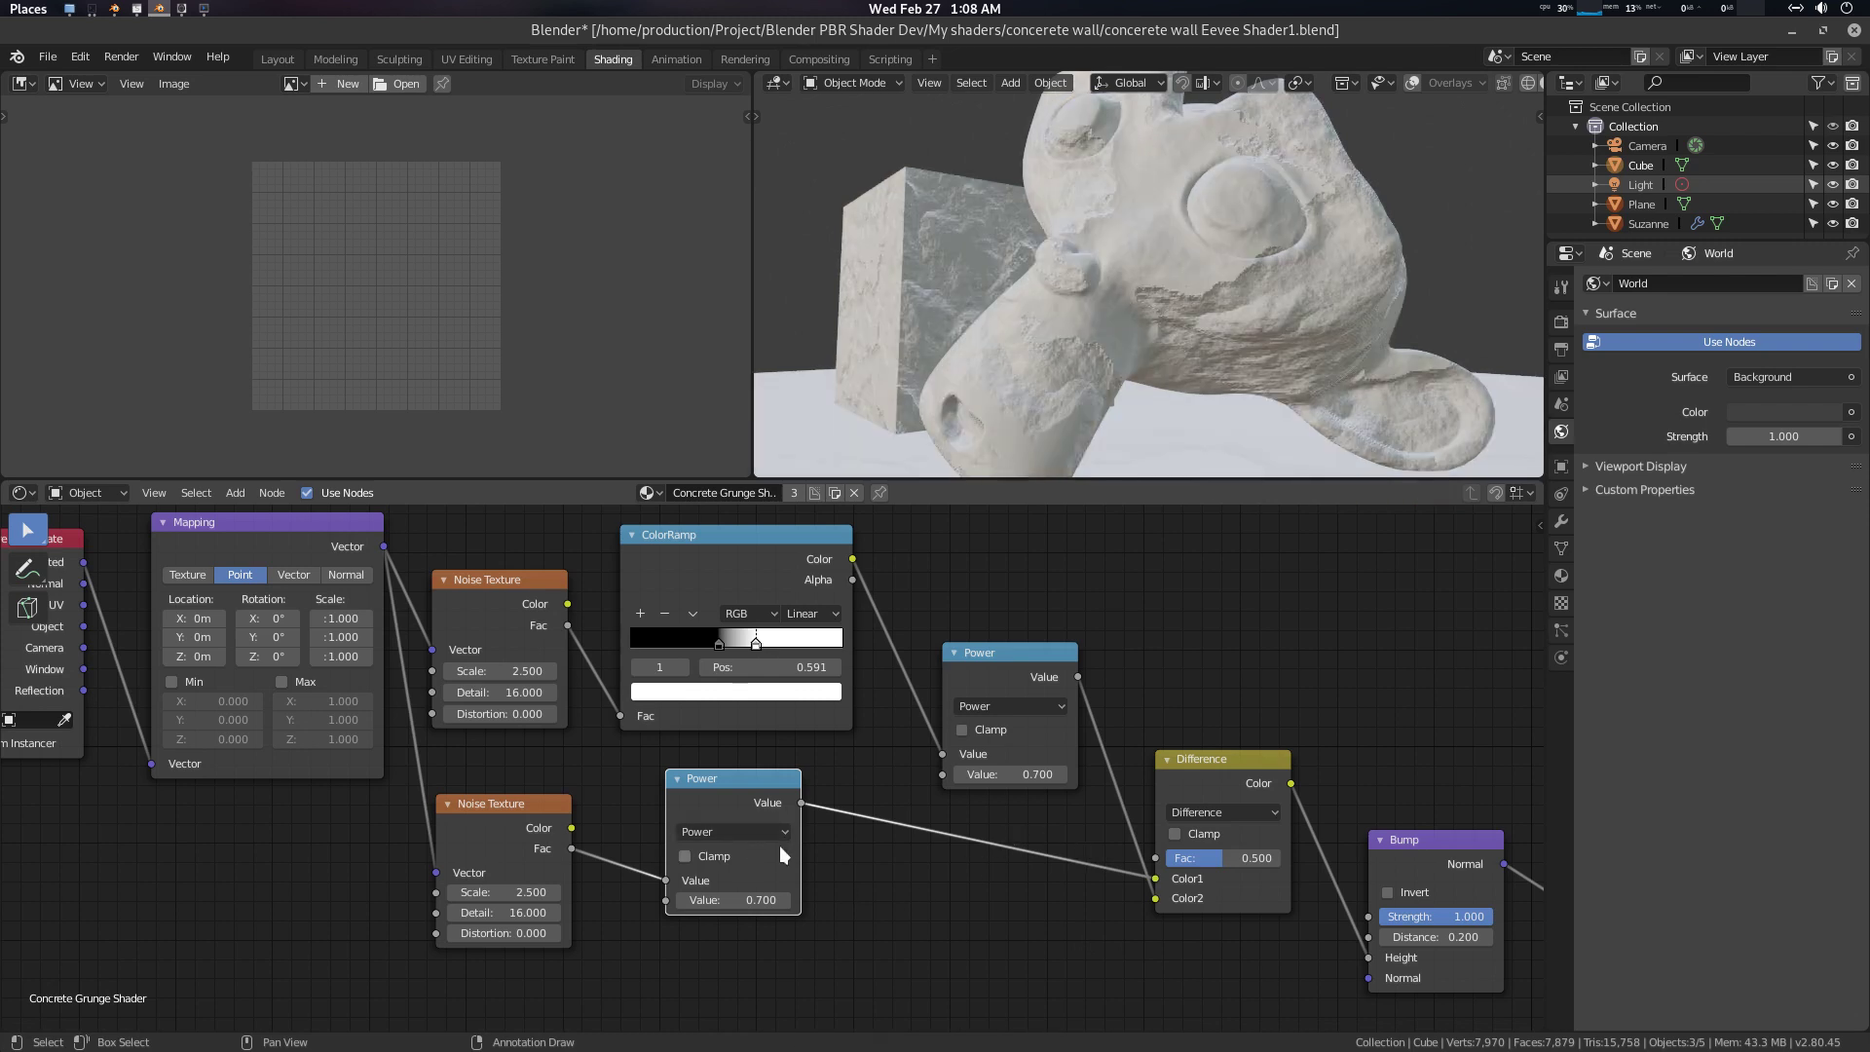
scroll(1377, 306, up, 5)
Set the second Noise Texture Scale to 15
mouse_move(1272, 301)
middle_down()
mouse_move(1254, 285)
mouse_move(1179, 396)
mouse_move(1206, 383)
mouse_move(1194, 406)
middle_up()
scroll(1205, 383, down, 3)
click(529, 888)
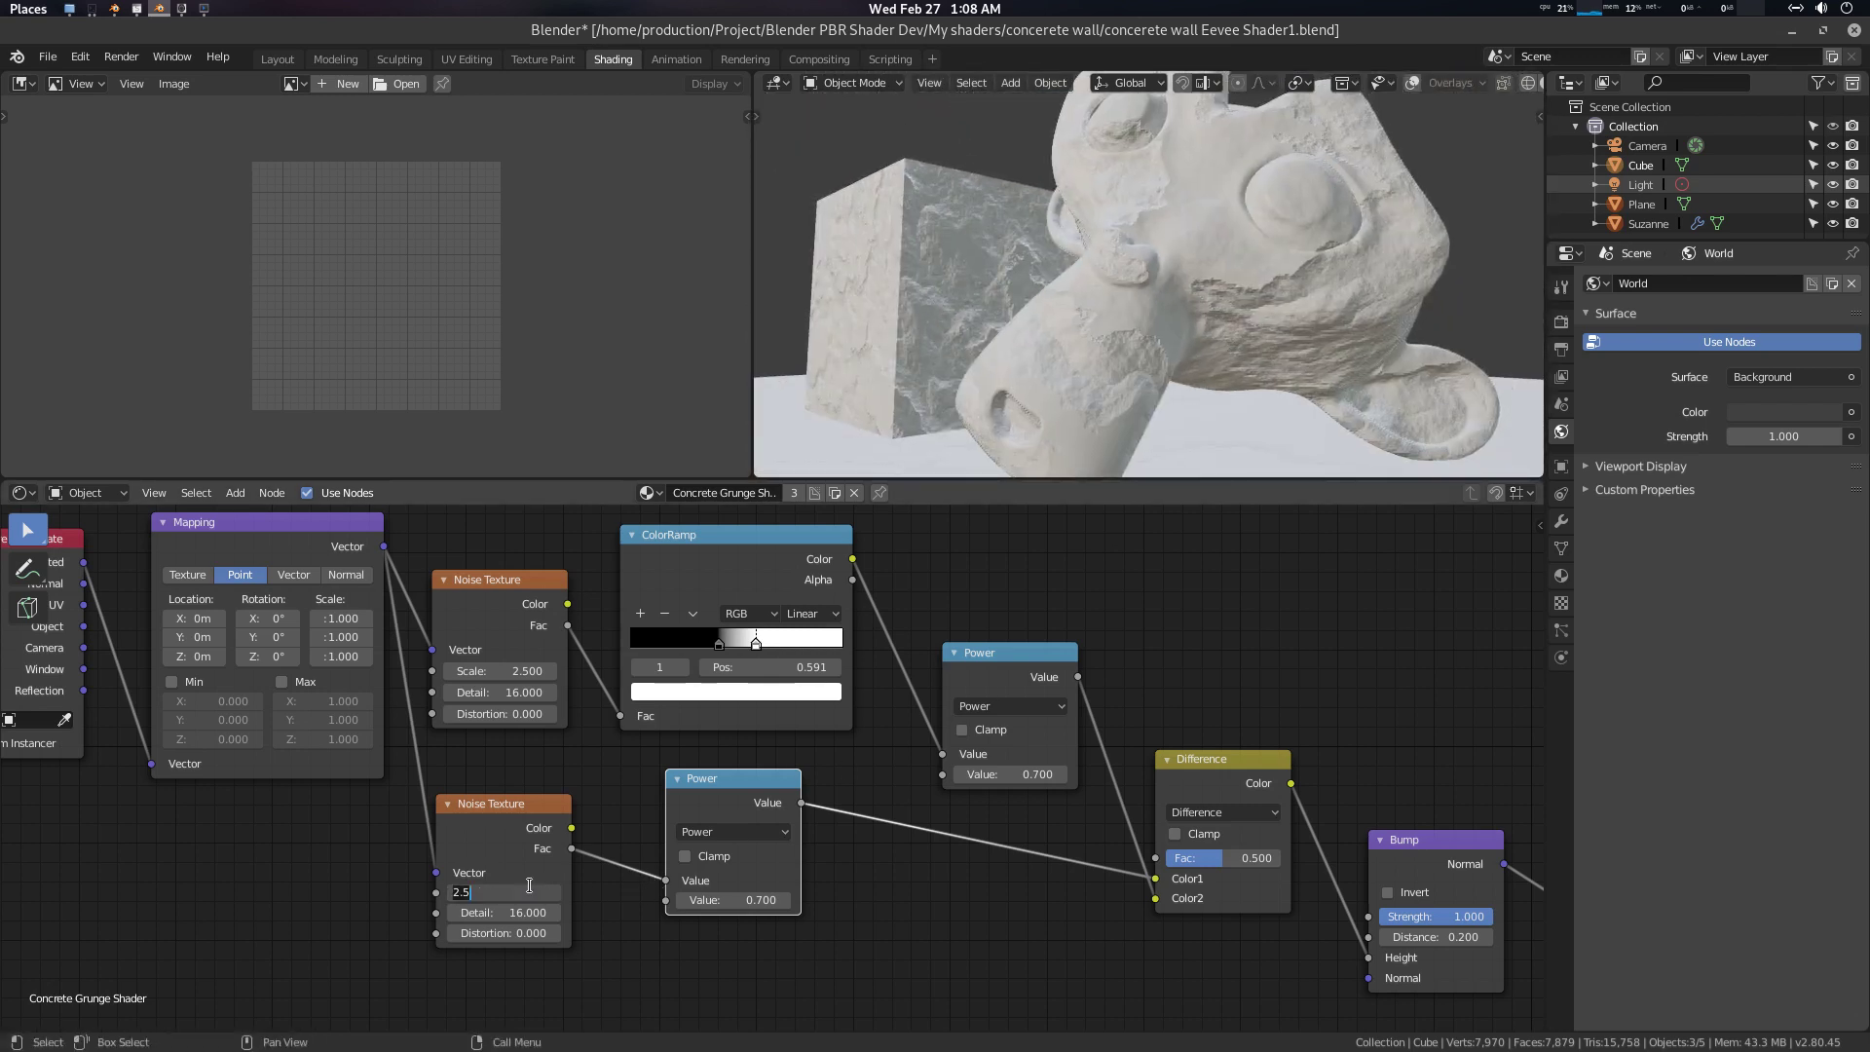
text(15)
key(Return)
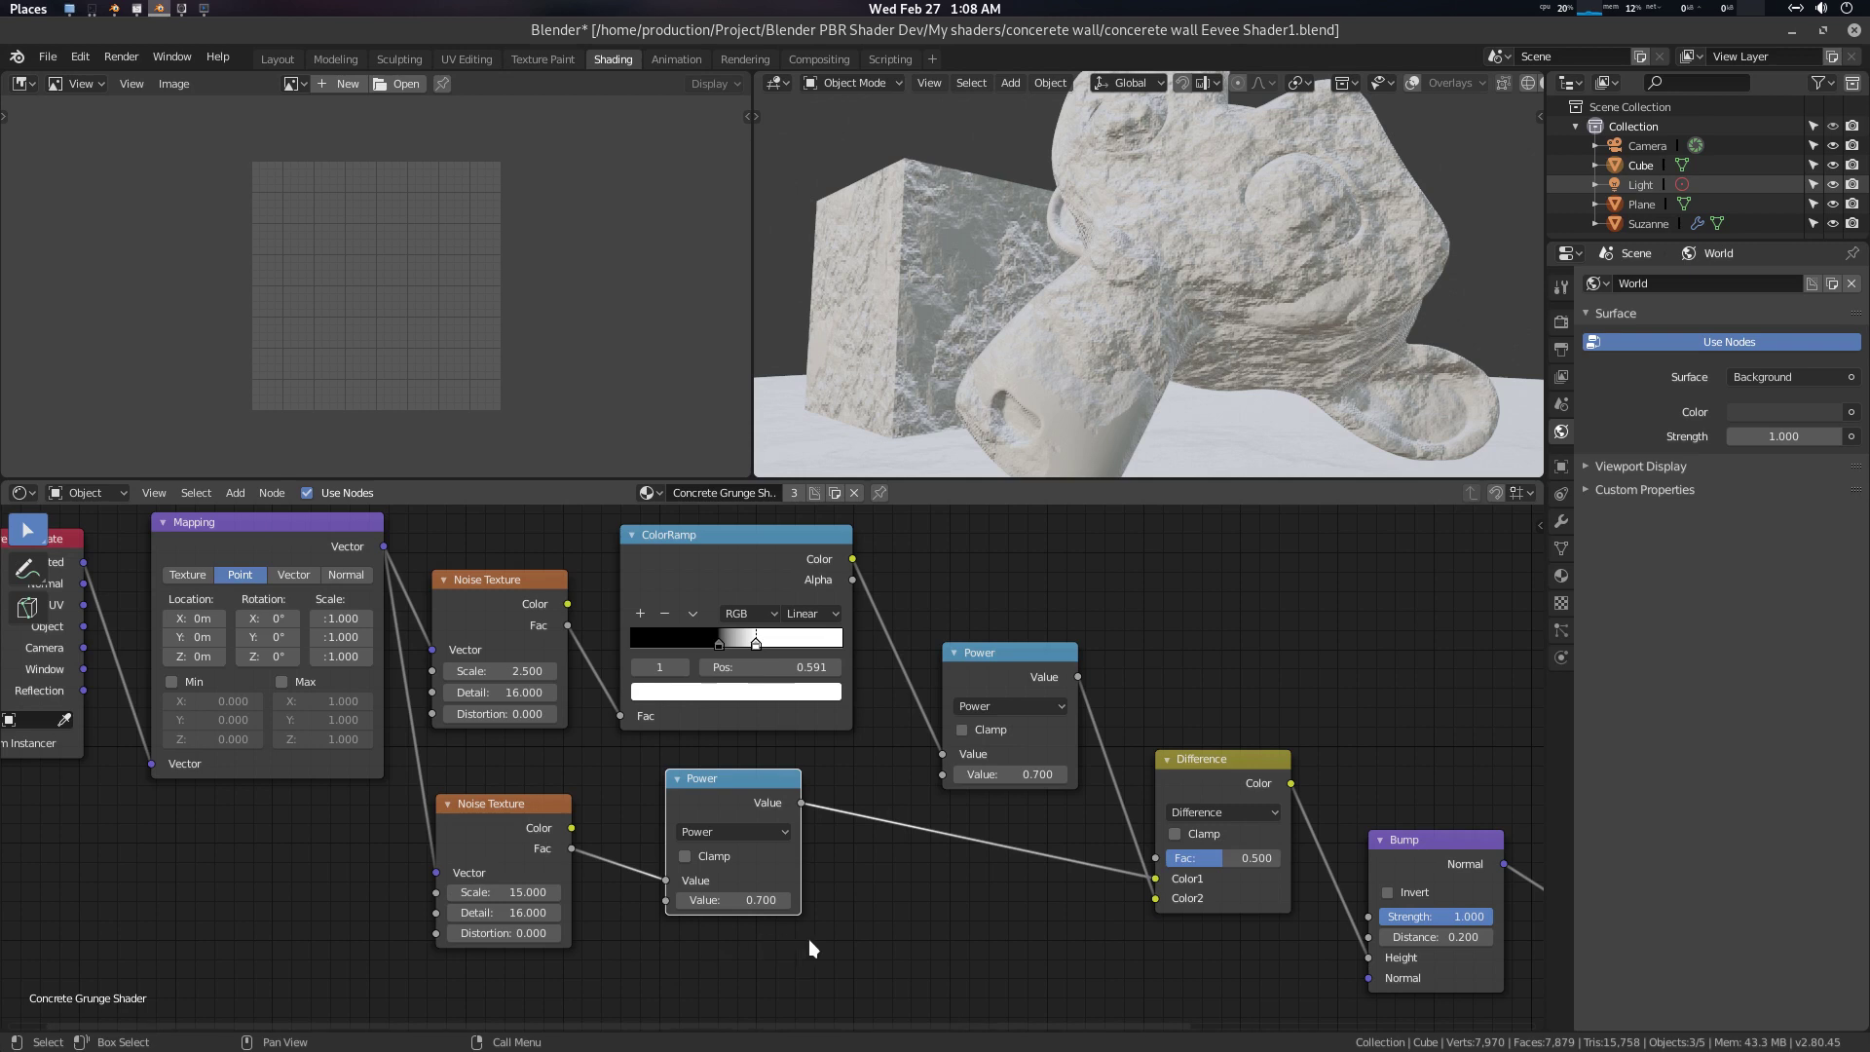
Try second Power values of 7.9 and then around 4.9, checking the surface
scroll(845, 932, up, 1)
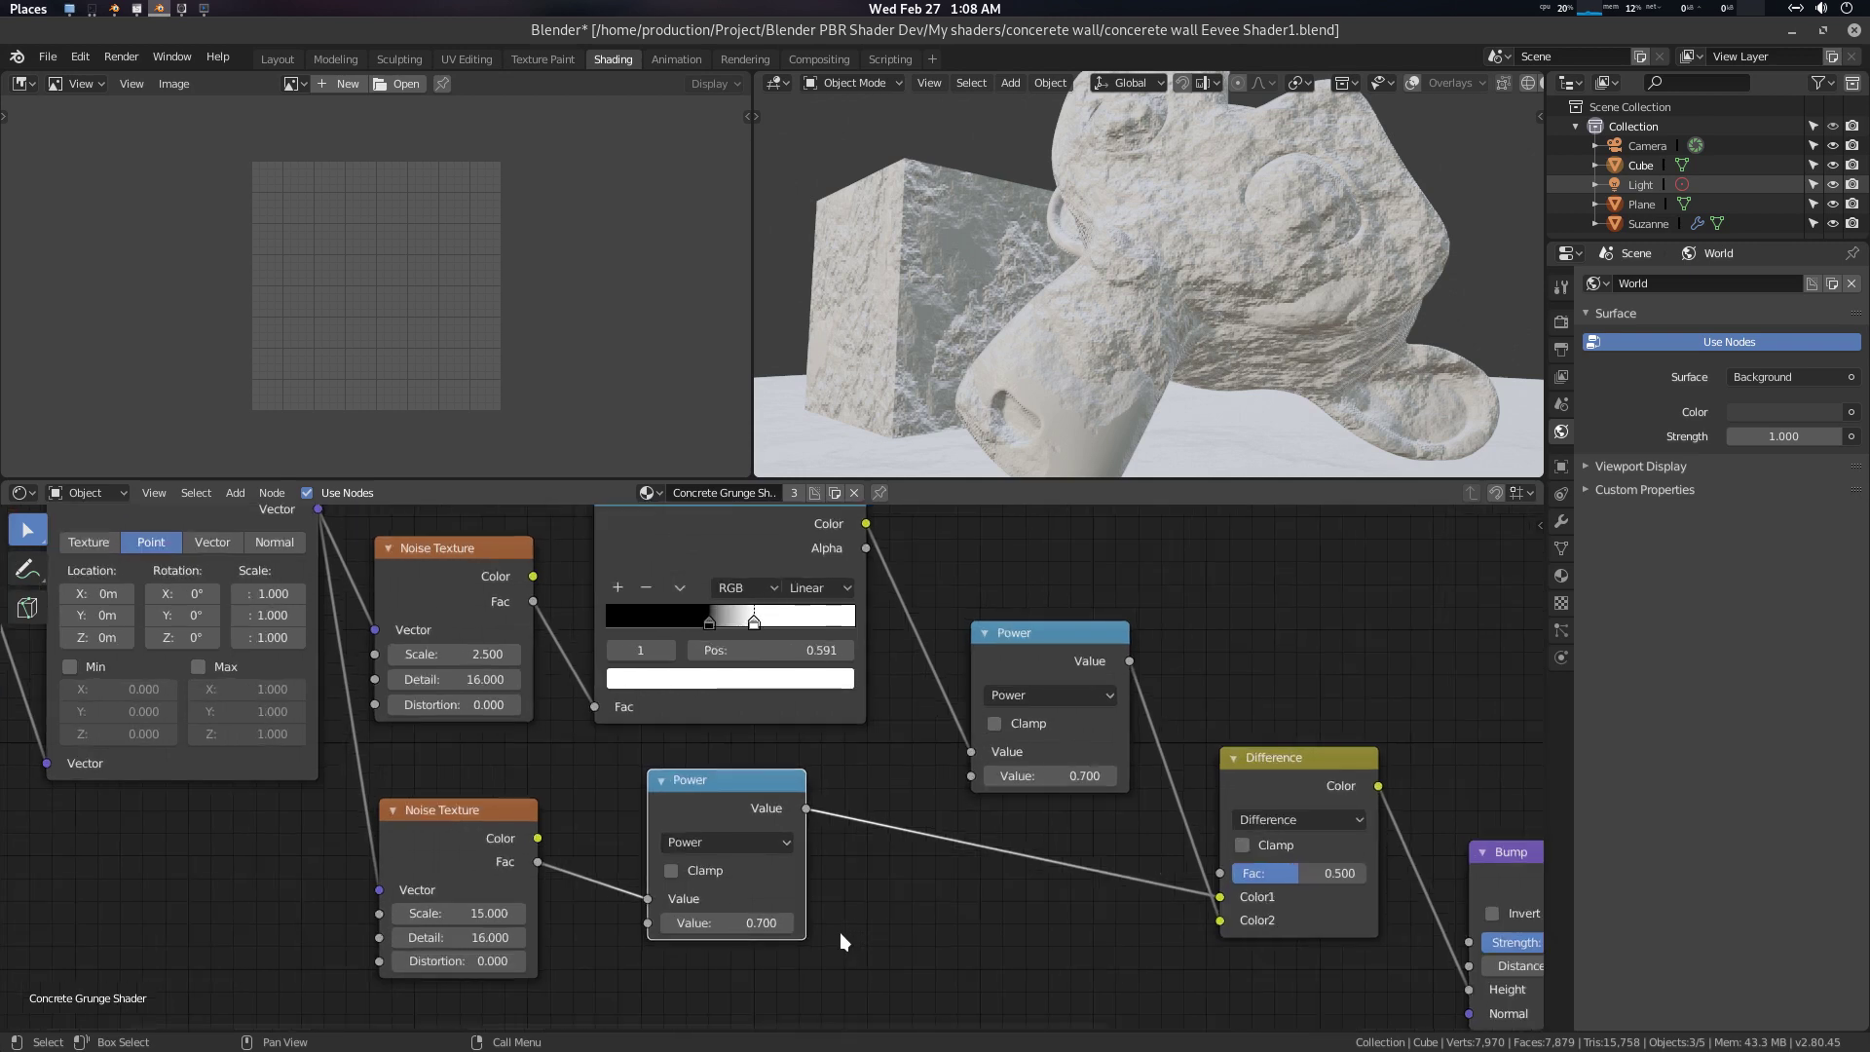
click(787, 930)
text(7.9)
key(Return)
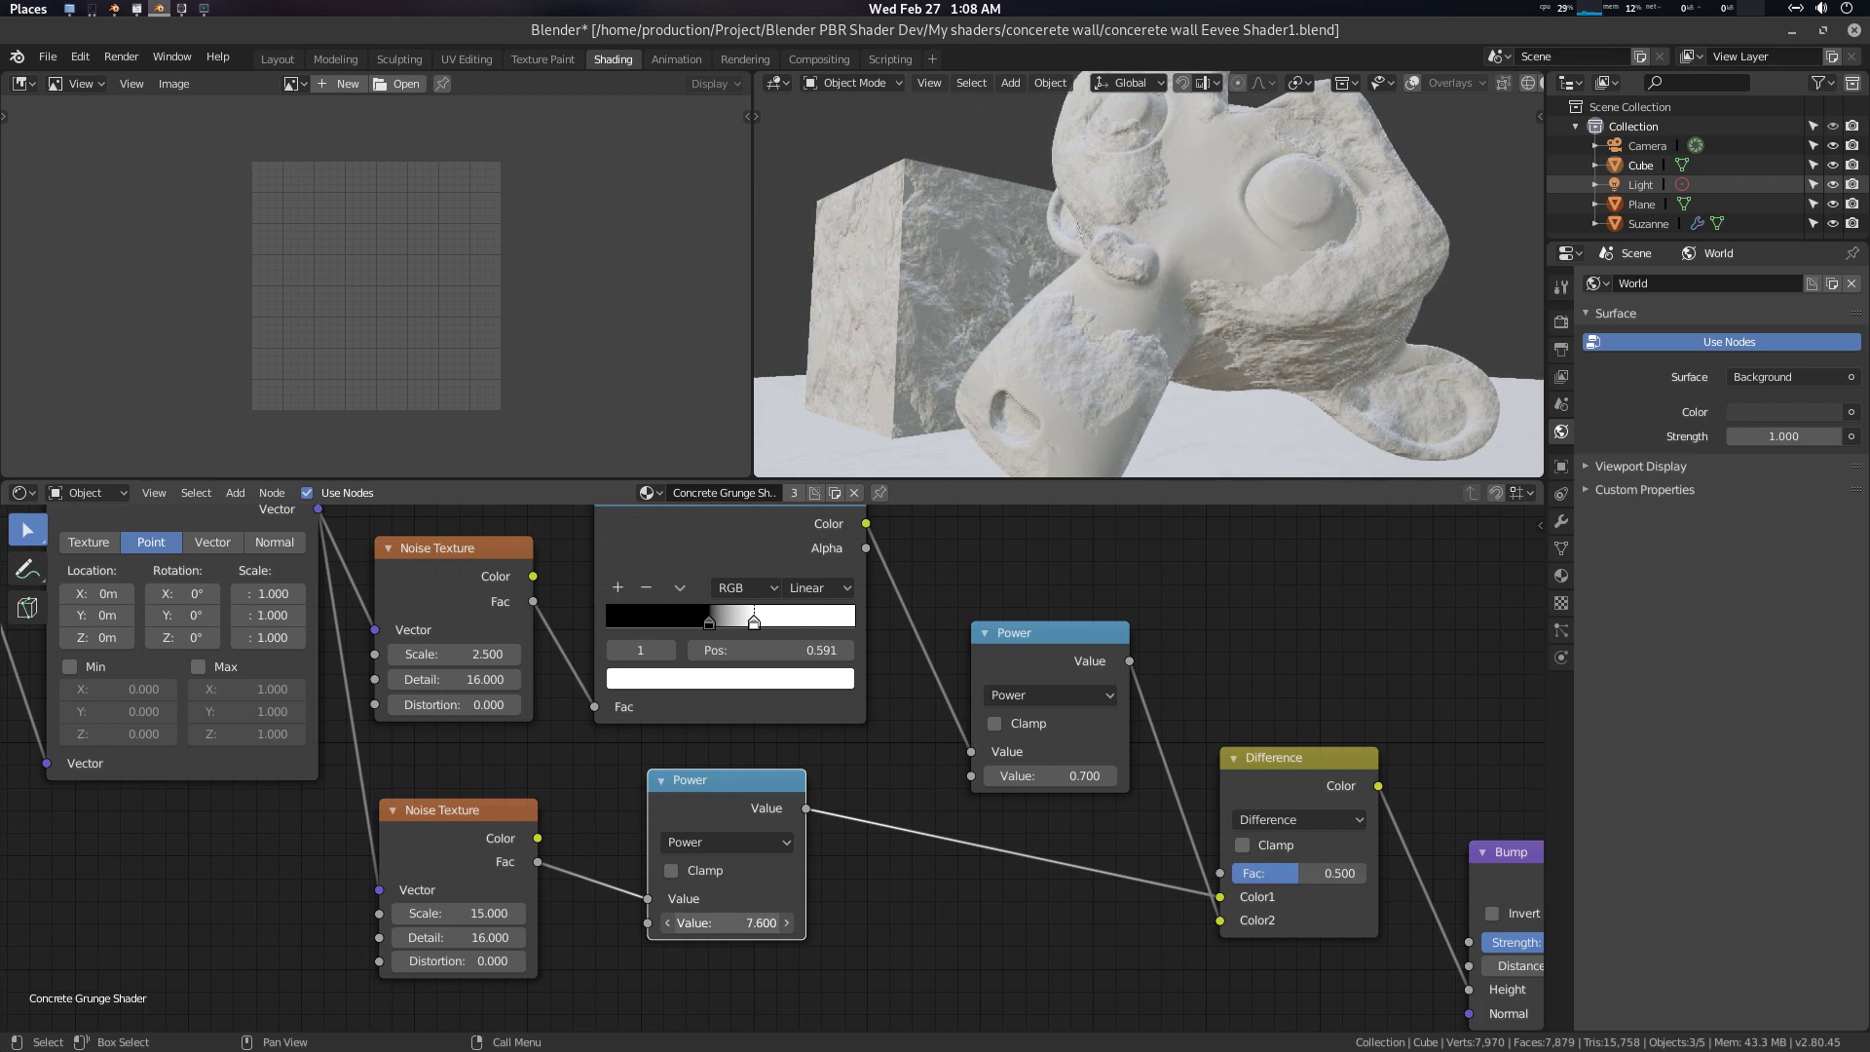
drag(726, 922, 696, 922)
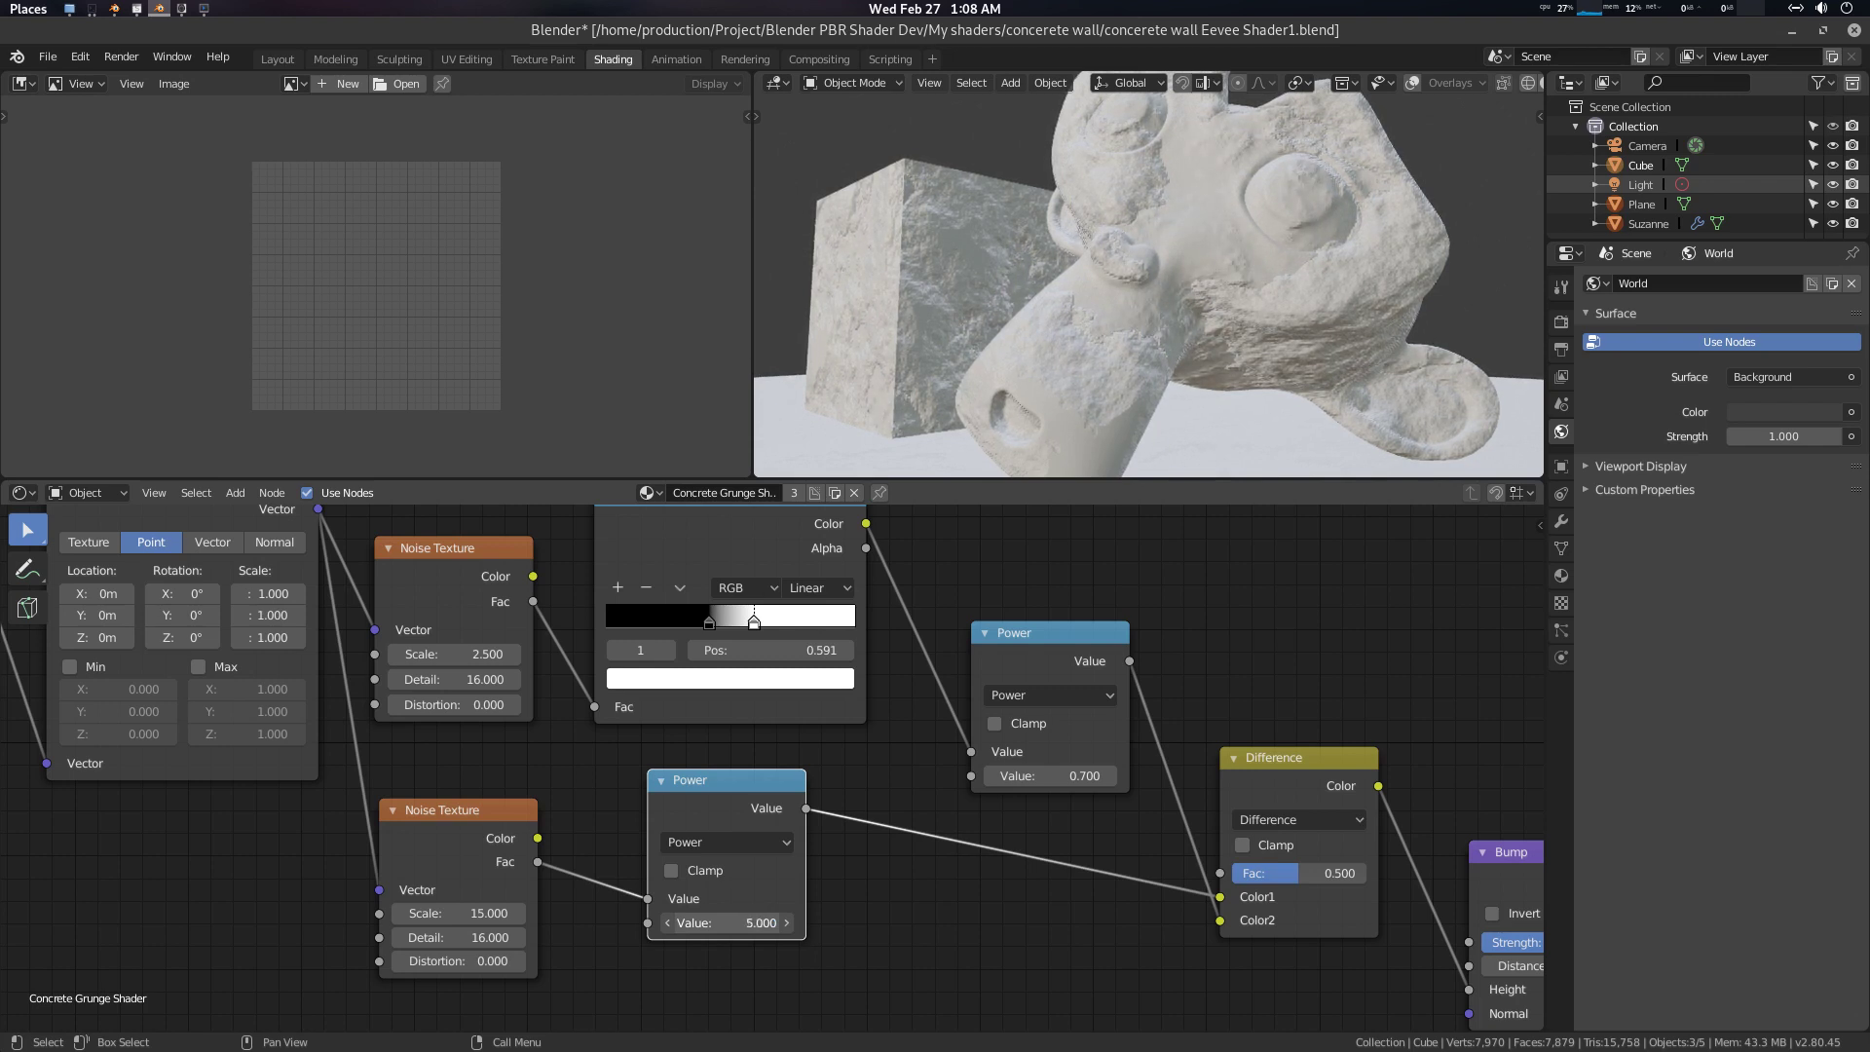
drag(725, 922, 770, 922)
drag(725, 923, 715, 923)
scroll(1212, 365, up, 2)
scroll(1212, 365, up, 3)
scroll(1212, 365, down, 2)
scroll(1212, 365, down, 3)
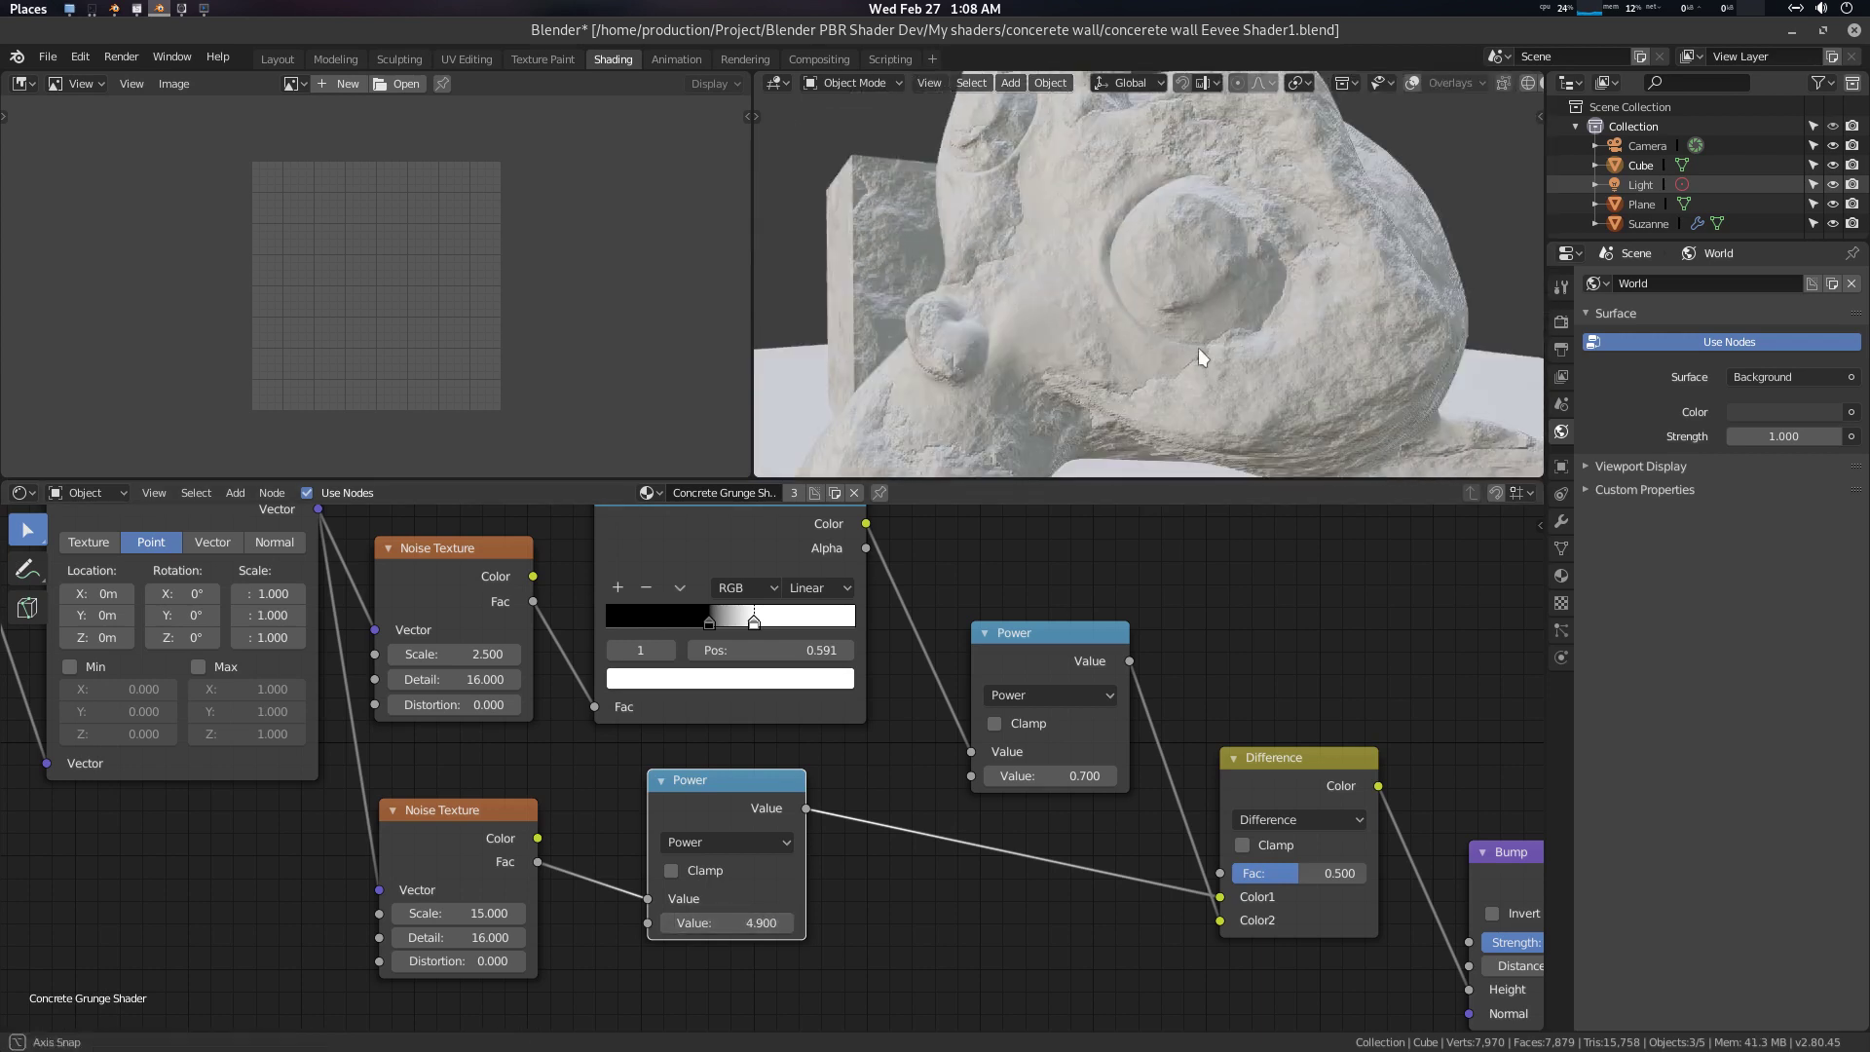
middle_drag(1212, 366, 1207, 363)
Set the second Power value to 2.7 and the Difference blend factor to 0.555
click(755, 925)
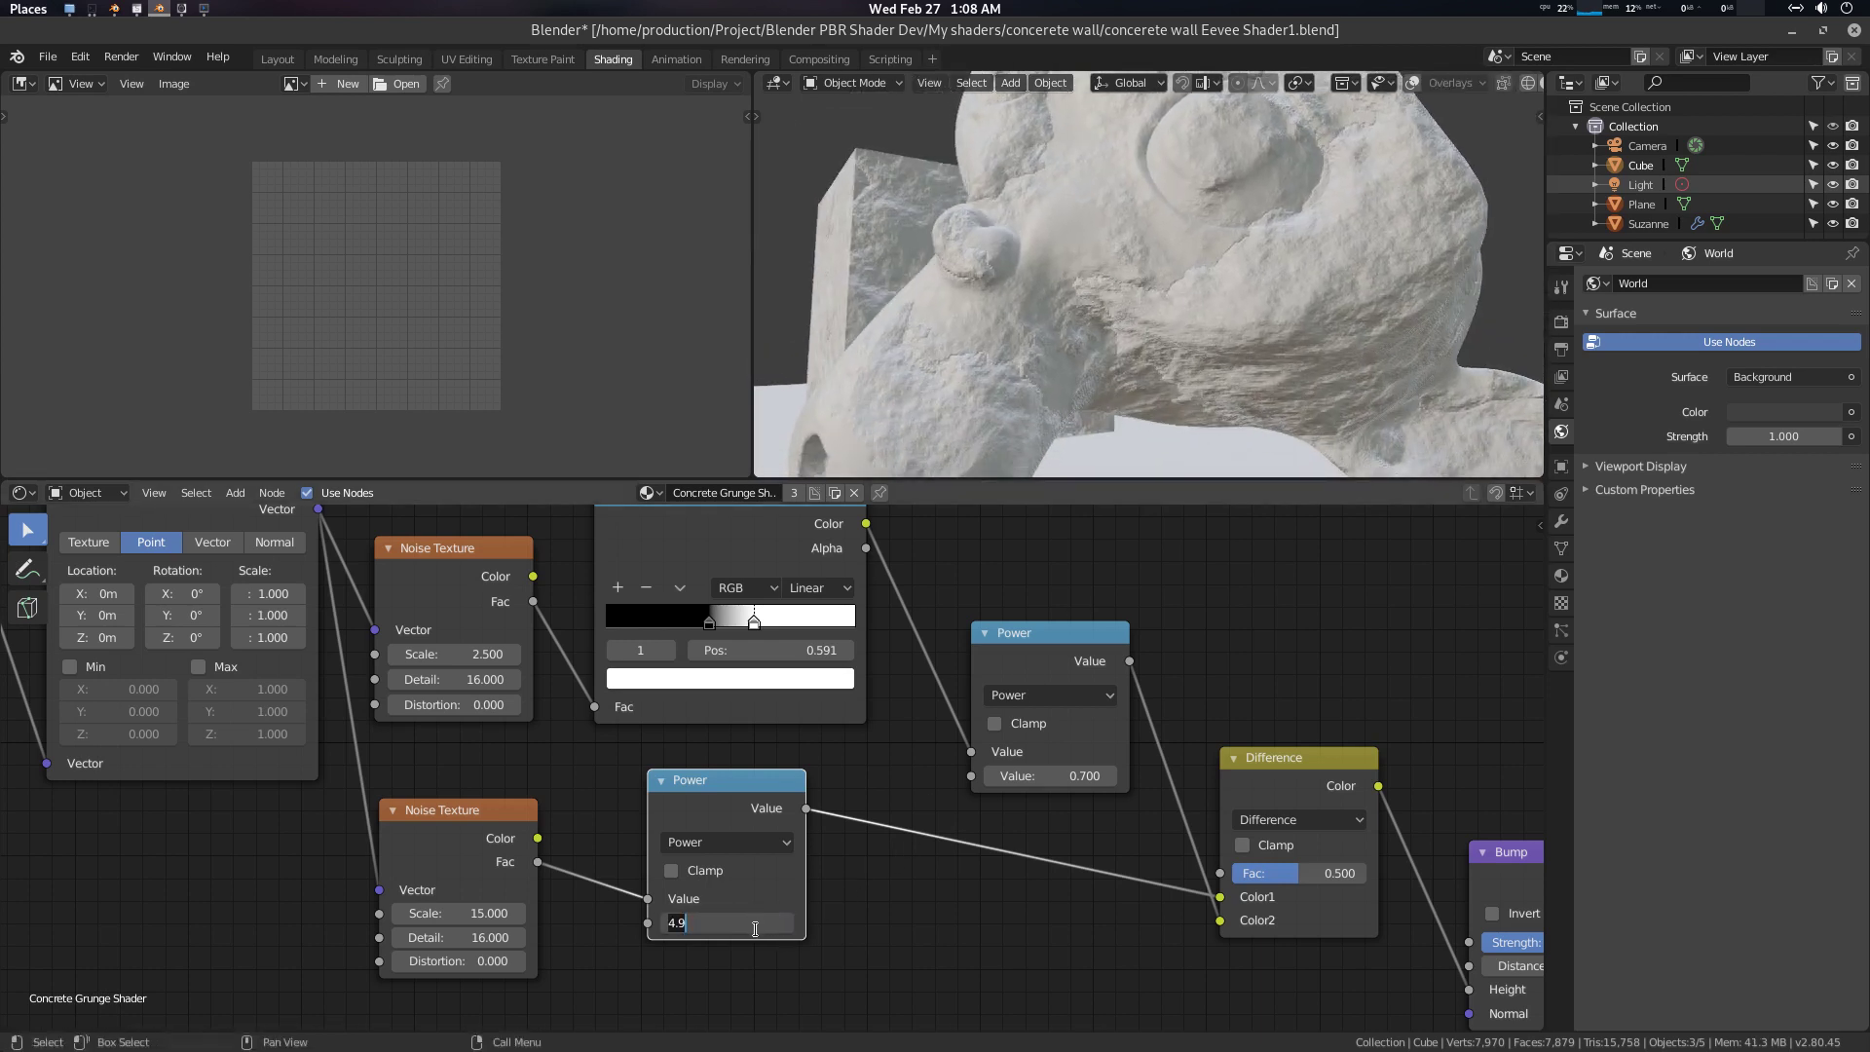
text(2.7)
key(Return)
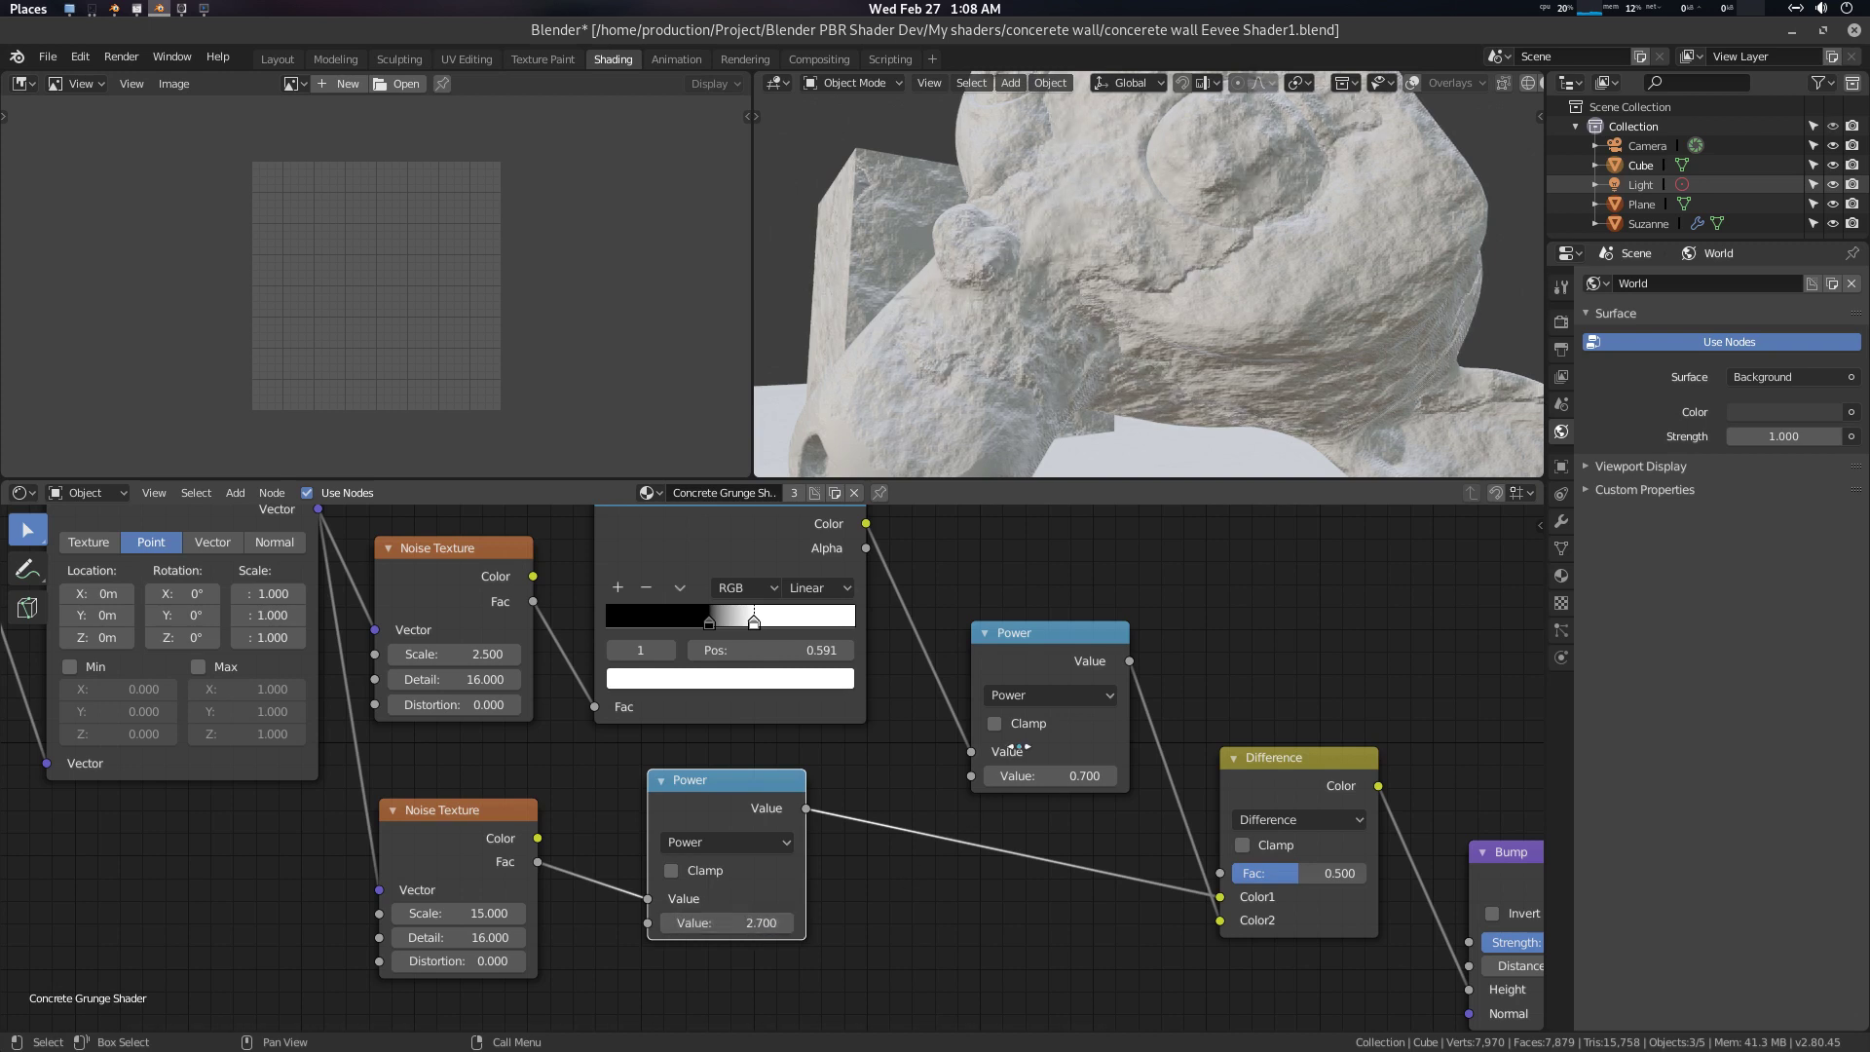
scroll(1149, 292, down, 2)
scroll(1149, 292, down, 2)
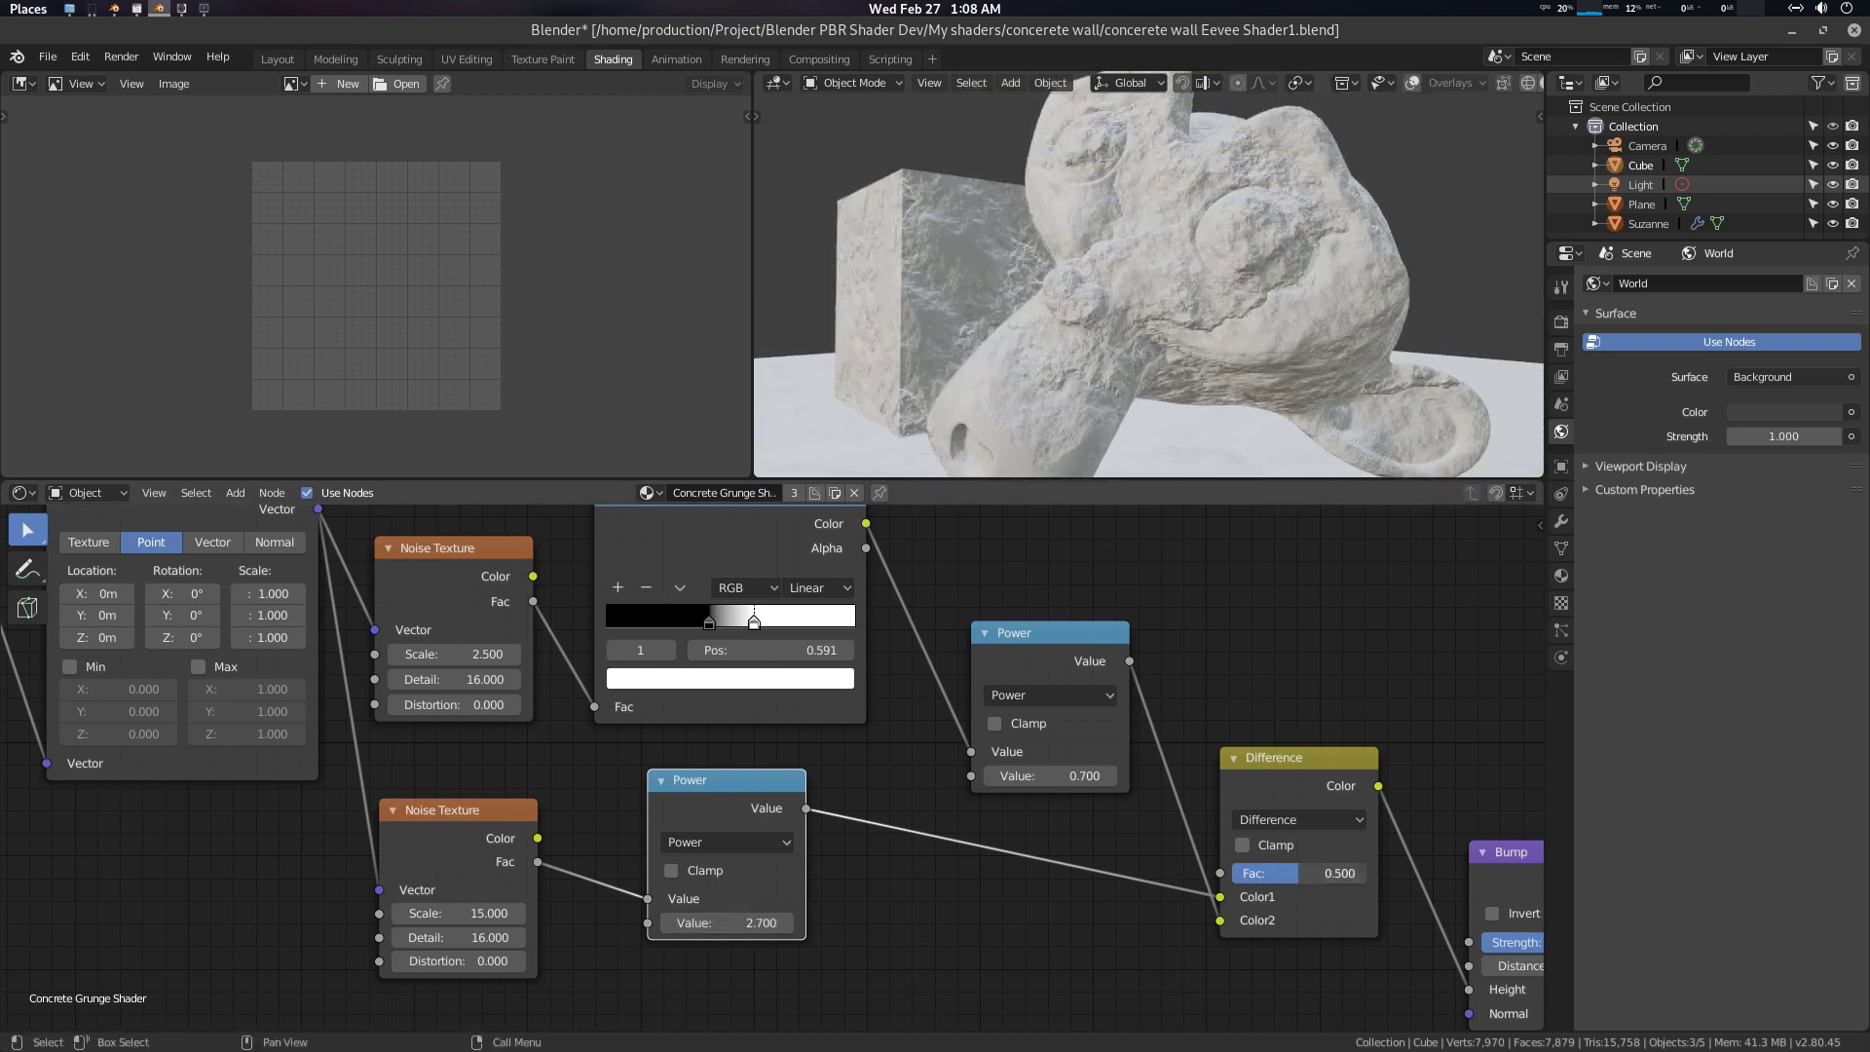
drag(1300, 873, 1266, 872)
mouse_move(1262, 873)
mouse_down()
mouse_move(1308, 873)
mouse_move(1283, 873)
mouse_up()
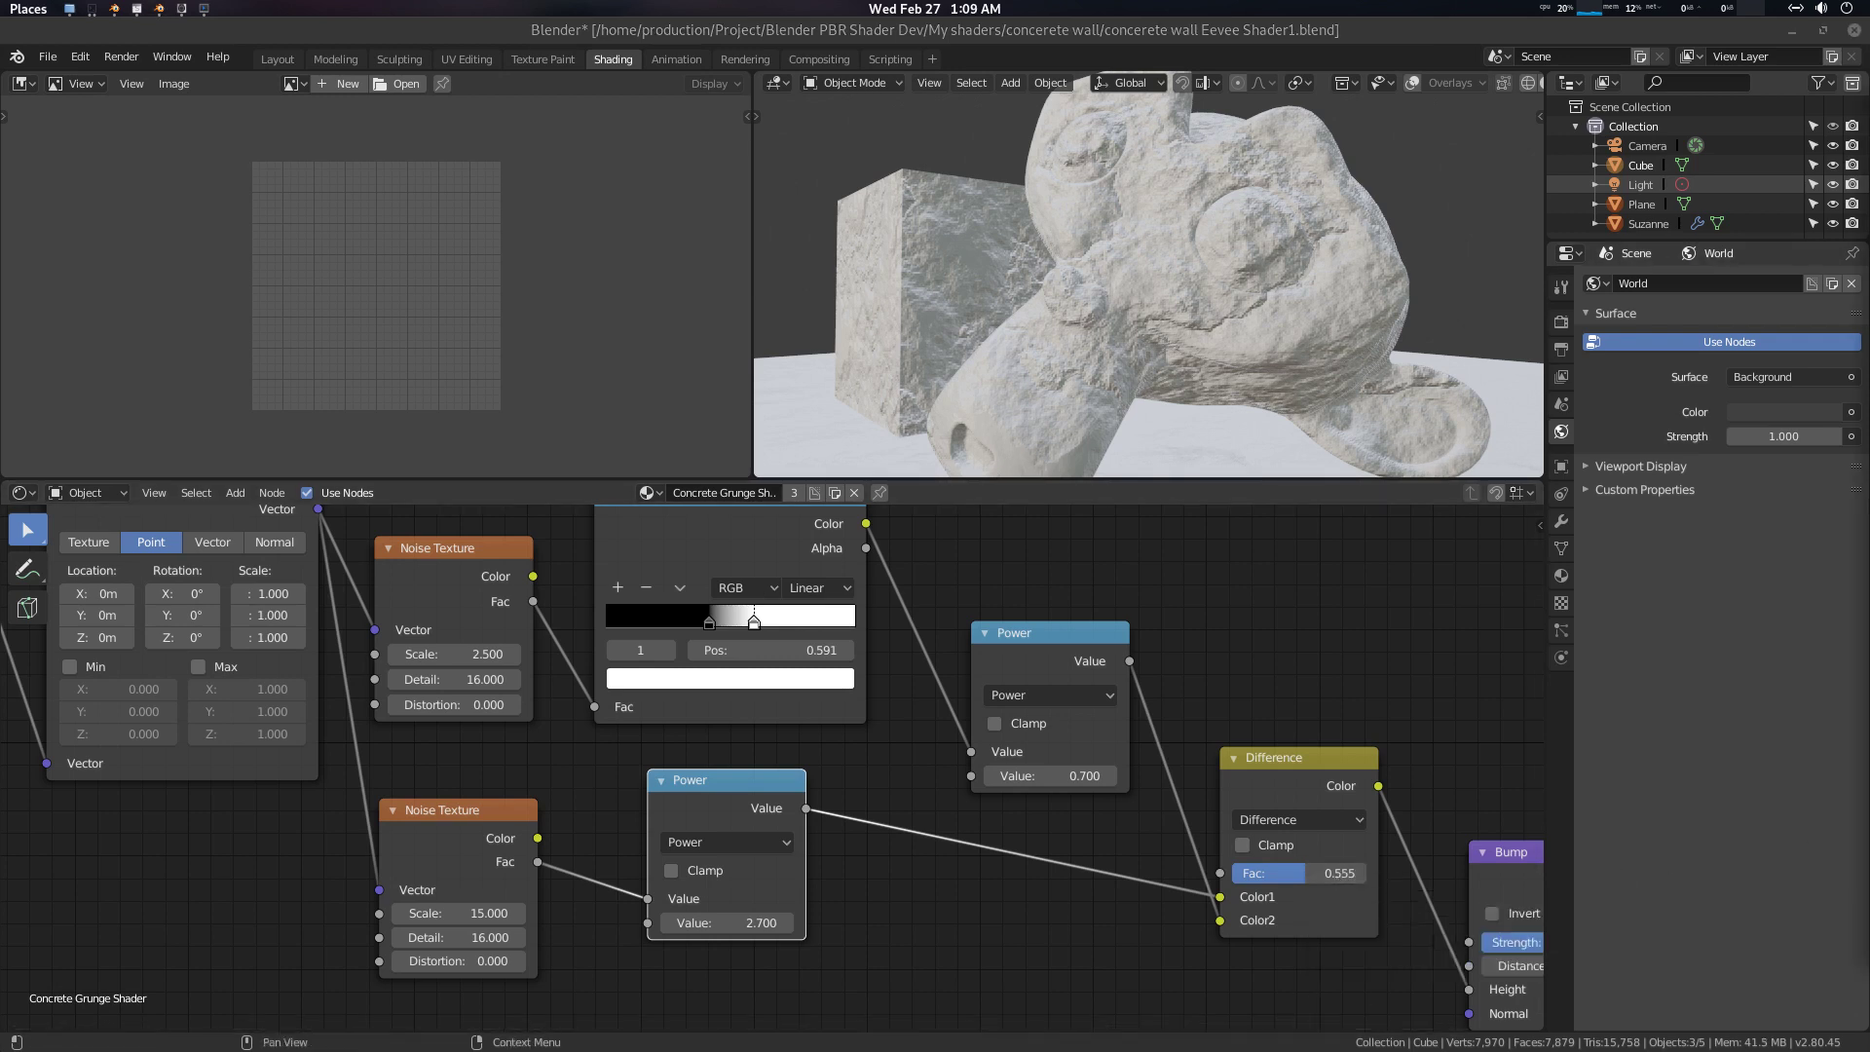
Enable Clamp on the Difference blend node
middle_drag(1282, 854, 1241, 826)
click(1230, 818)
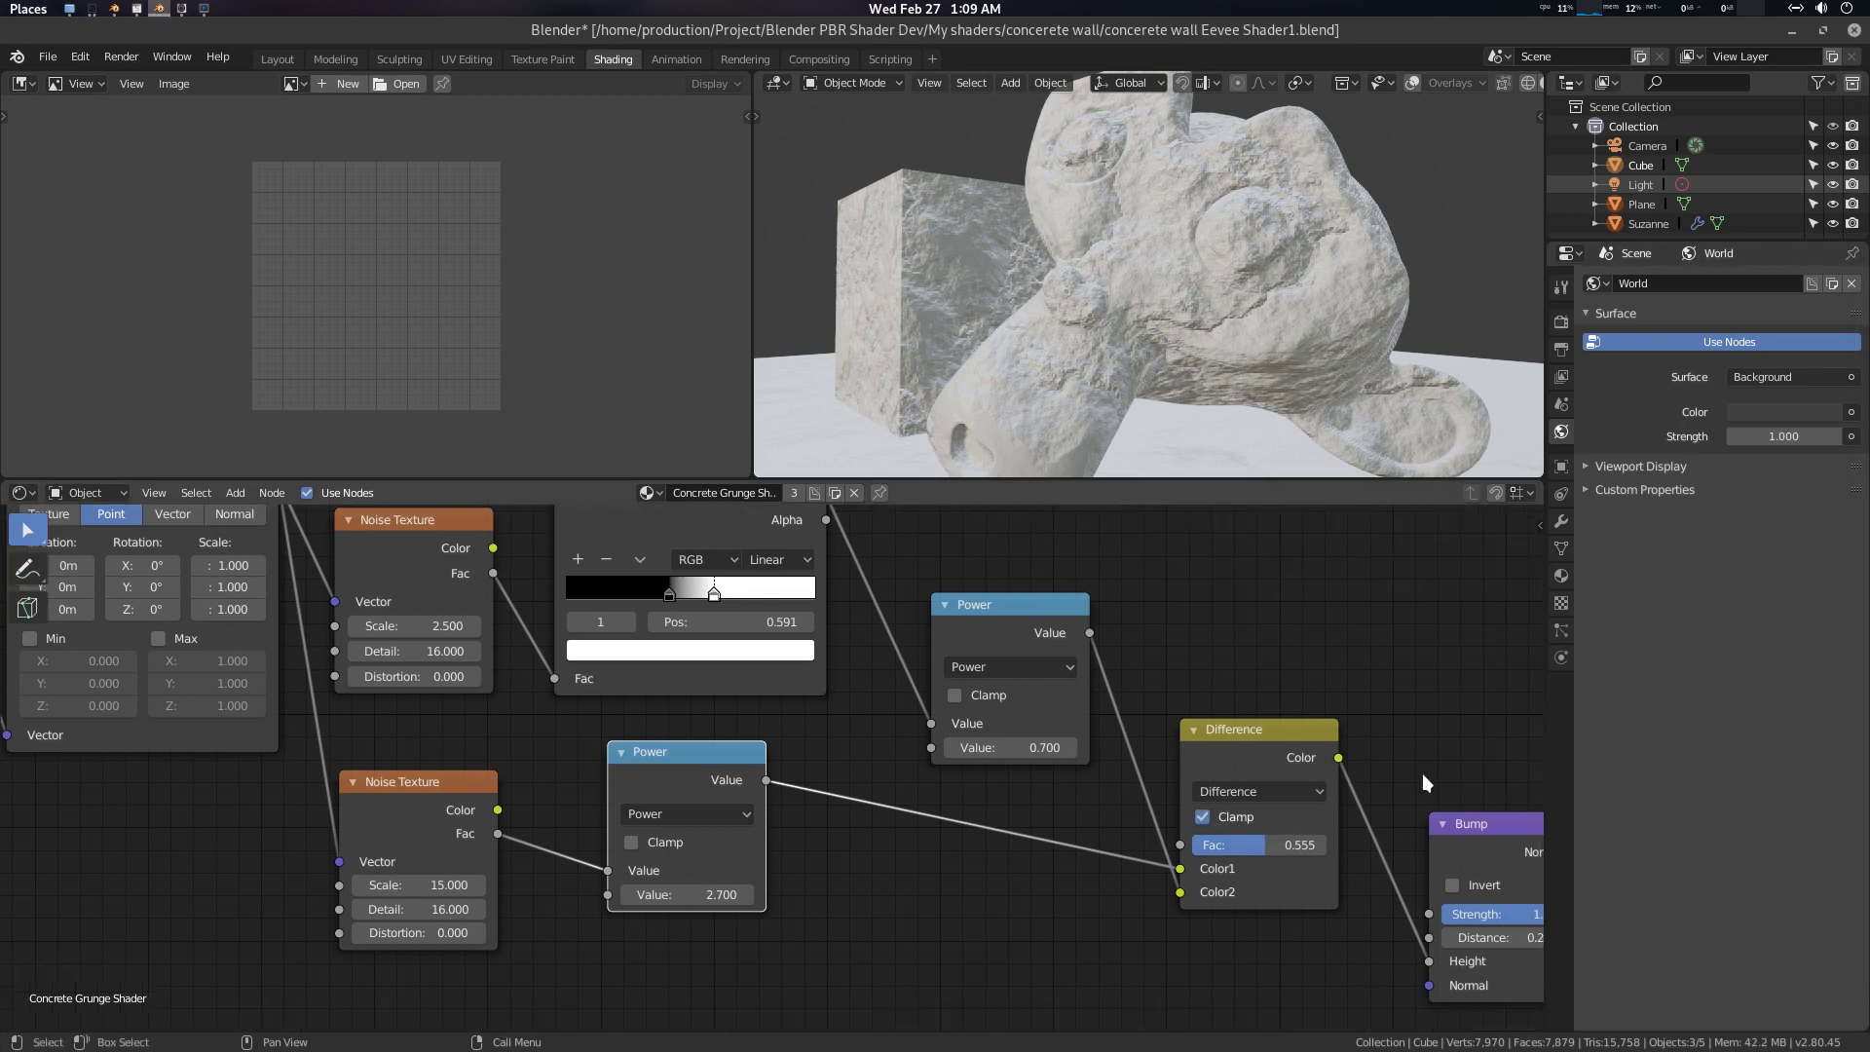
mouse_move(1354, 745)
middle_down()
mouse_move(1174, 720)
mouse_move(877, 634)
middle_up()
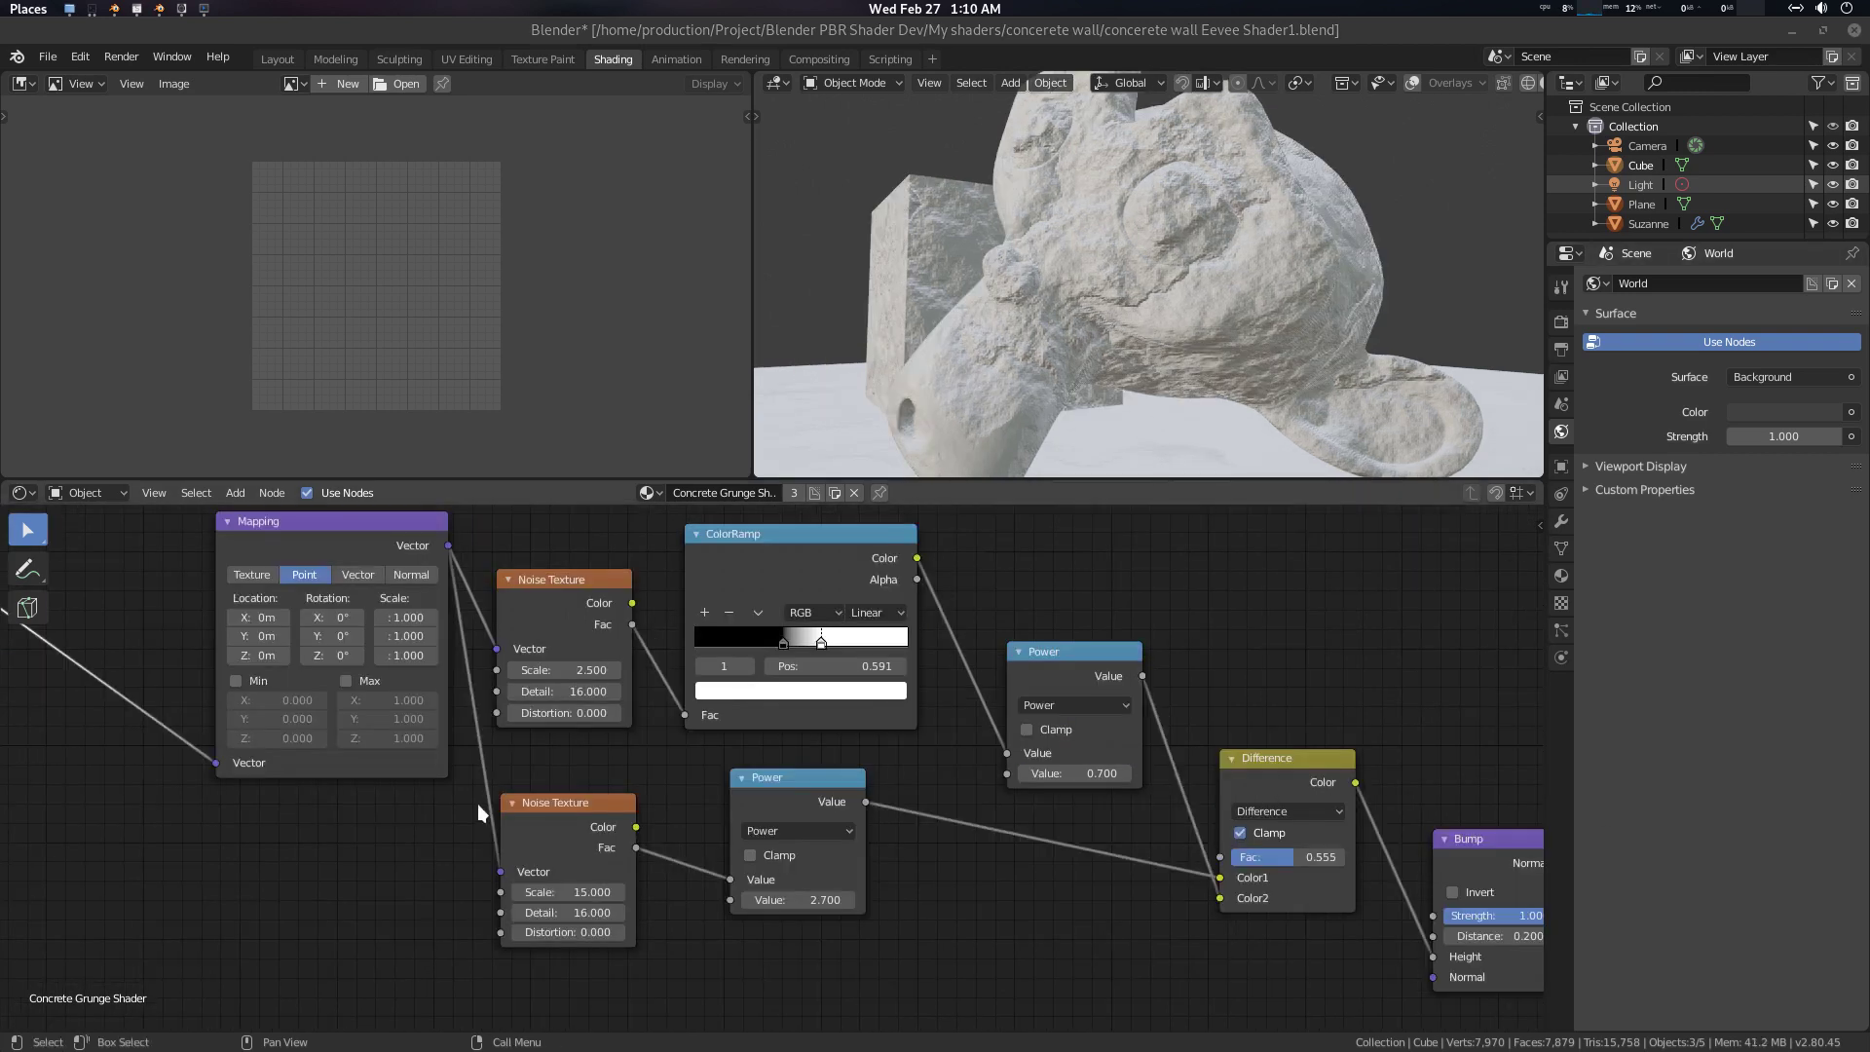
Connect the Texture Coordinate Object output to the Mapping node's Vector input
middle_drag(58, 623, 287, 686)
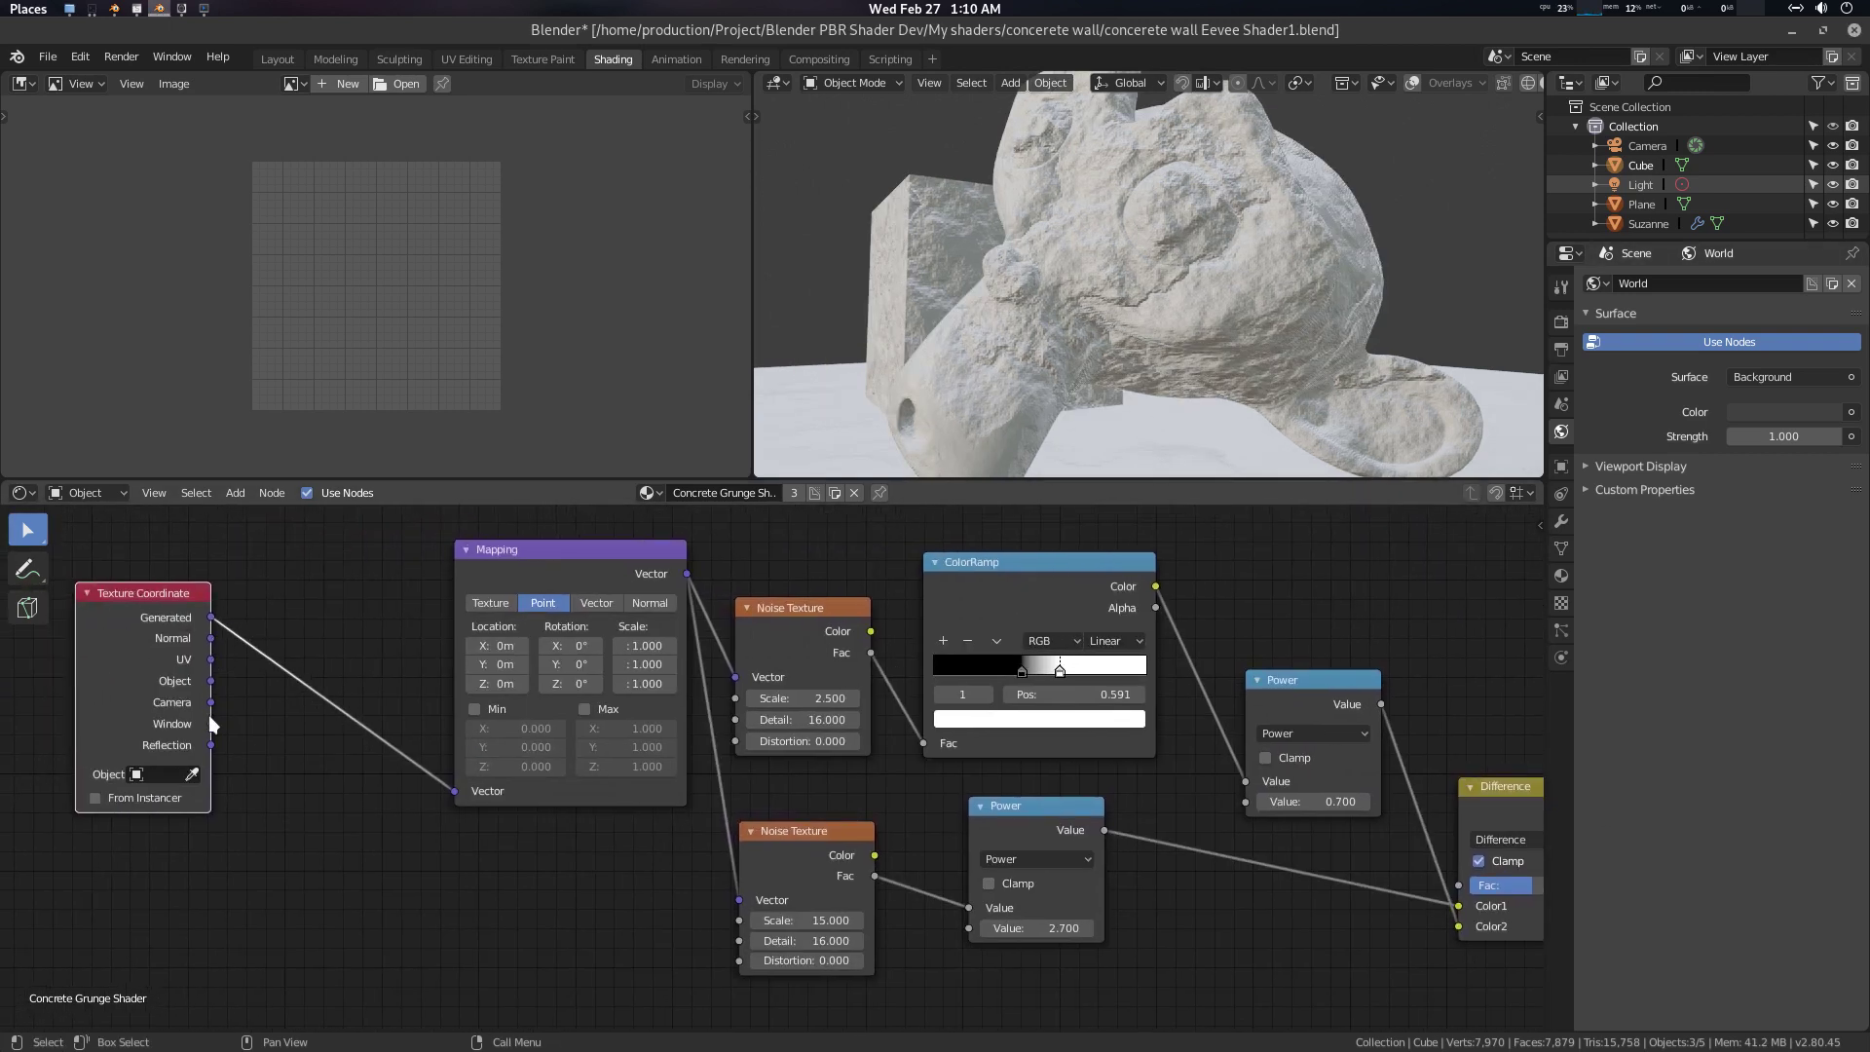
drag(211, 681, 454, 791)
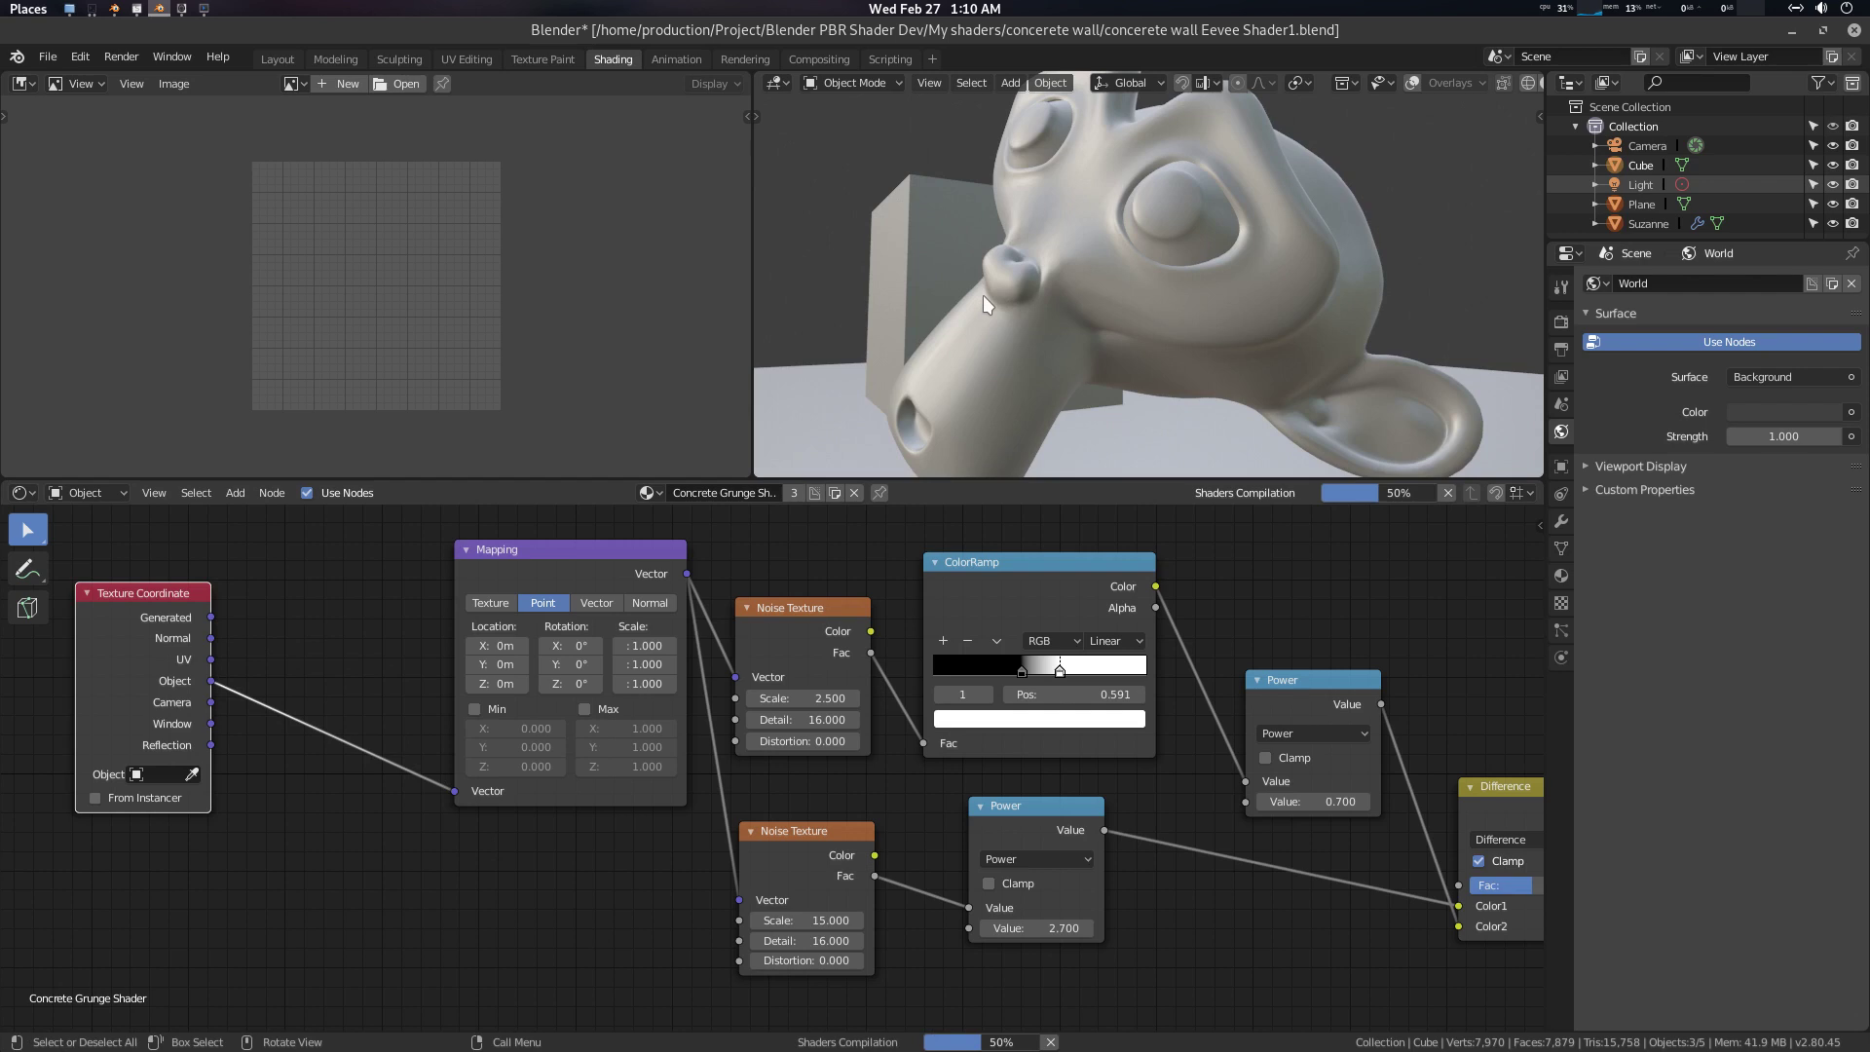
mouse_move(984, 294)
middle_down()
mouse_move(1031, 319)
mouse_move(1073, 313)
mouse_move(1036, 308)
mouse_move(1106, 535)
middle_up()
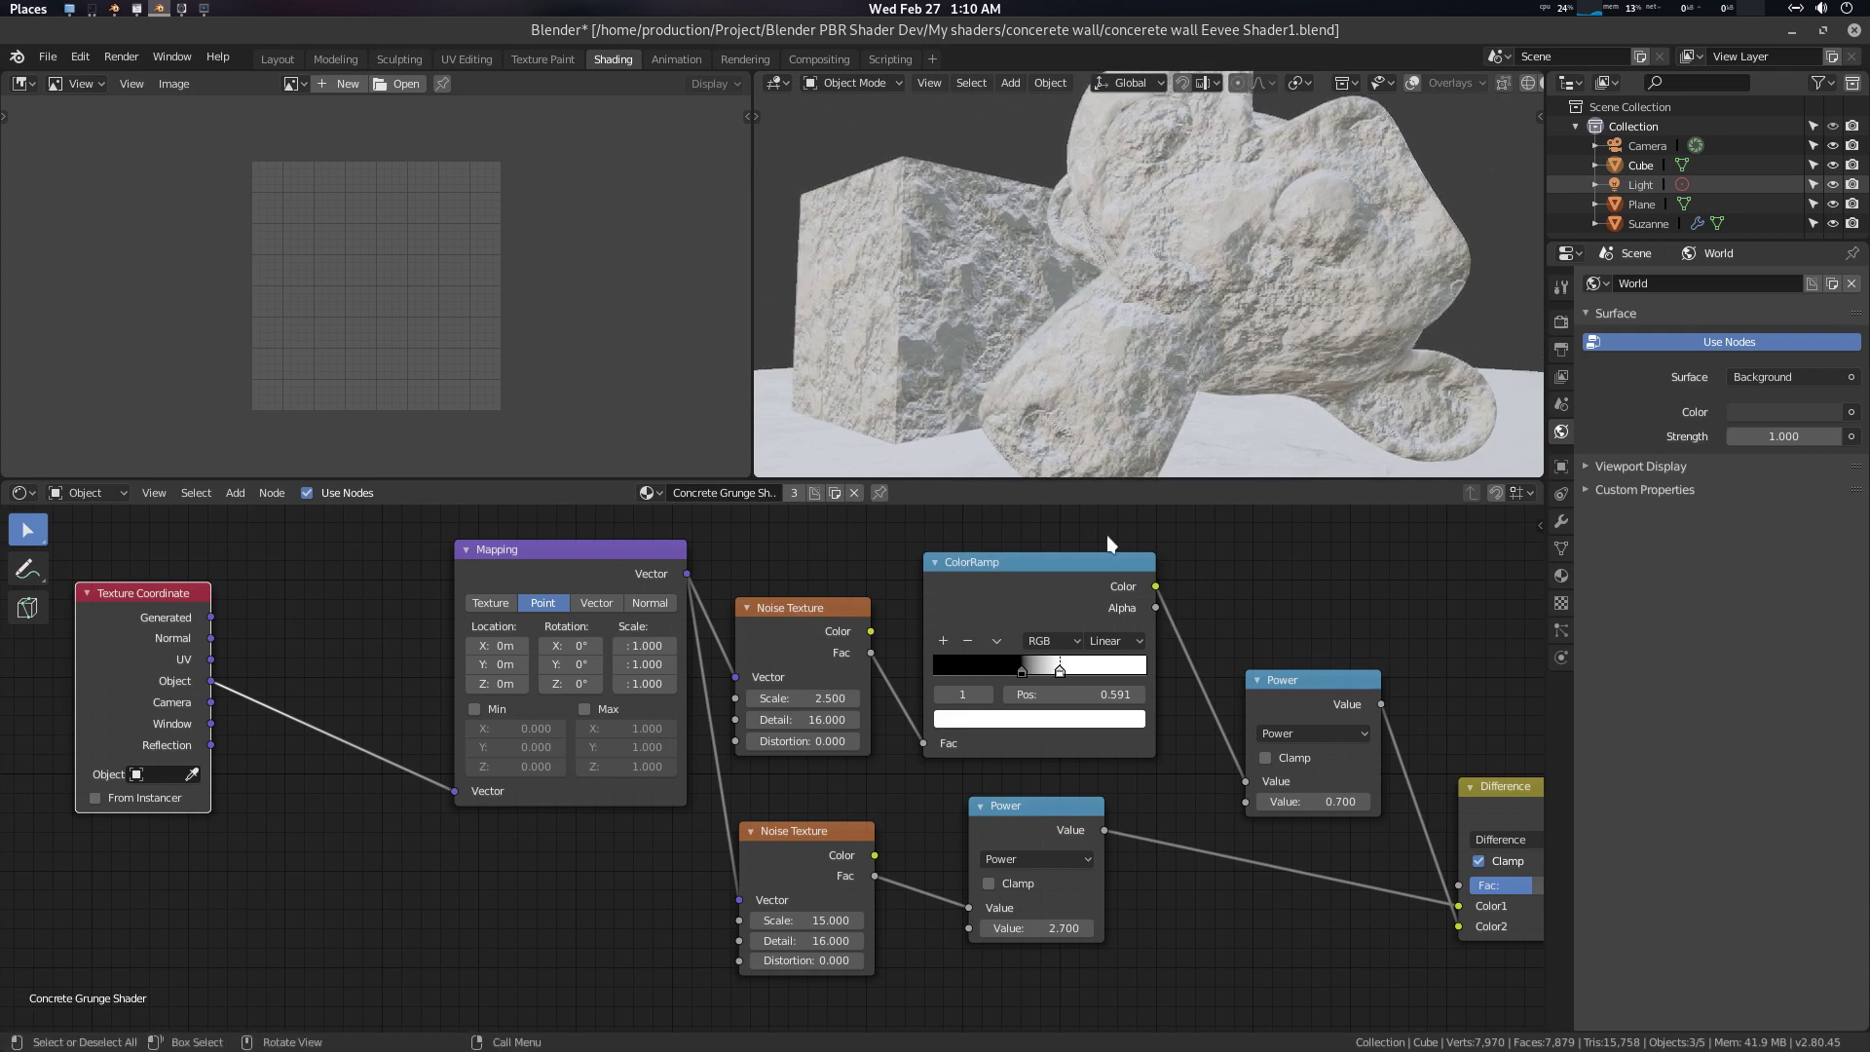
scroll(1110, 682, up, 2)
middle_drag(1117, 795, 996, 813)
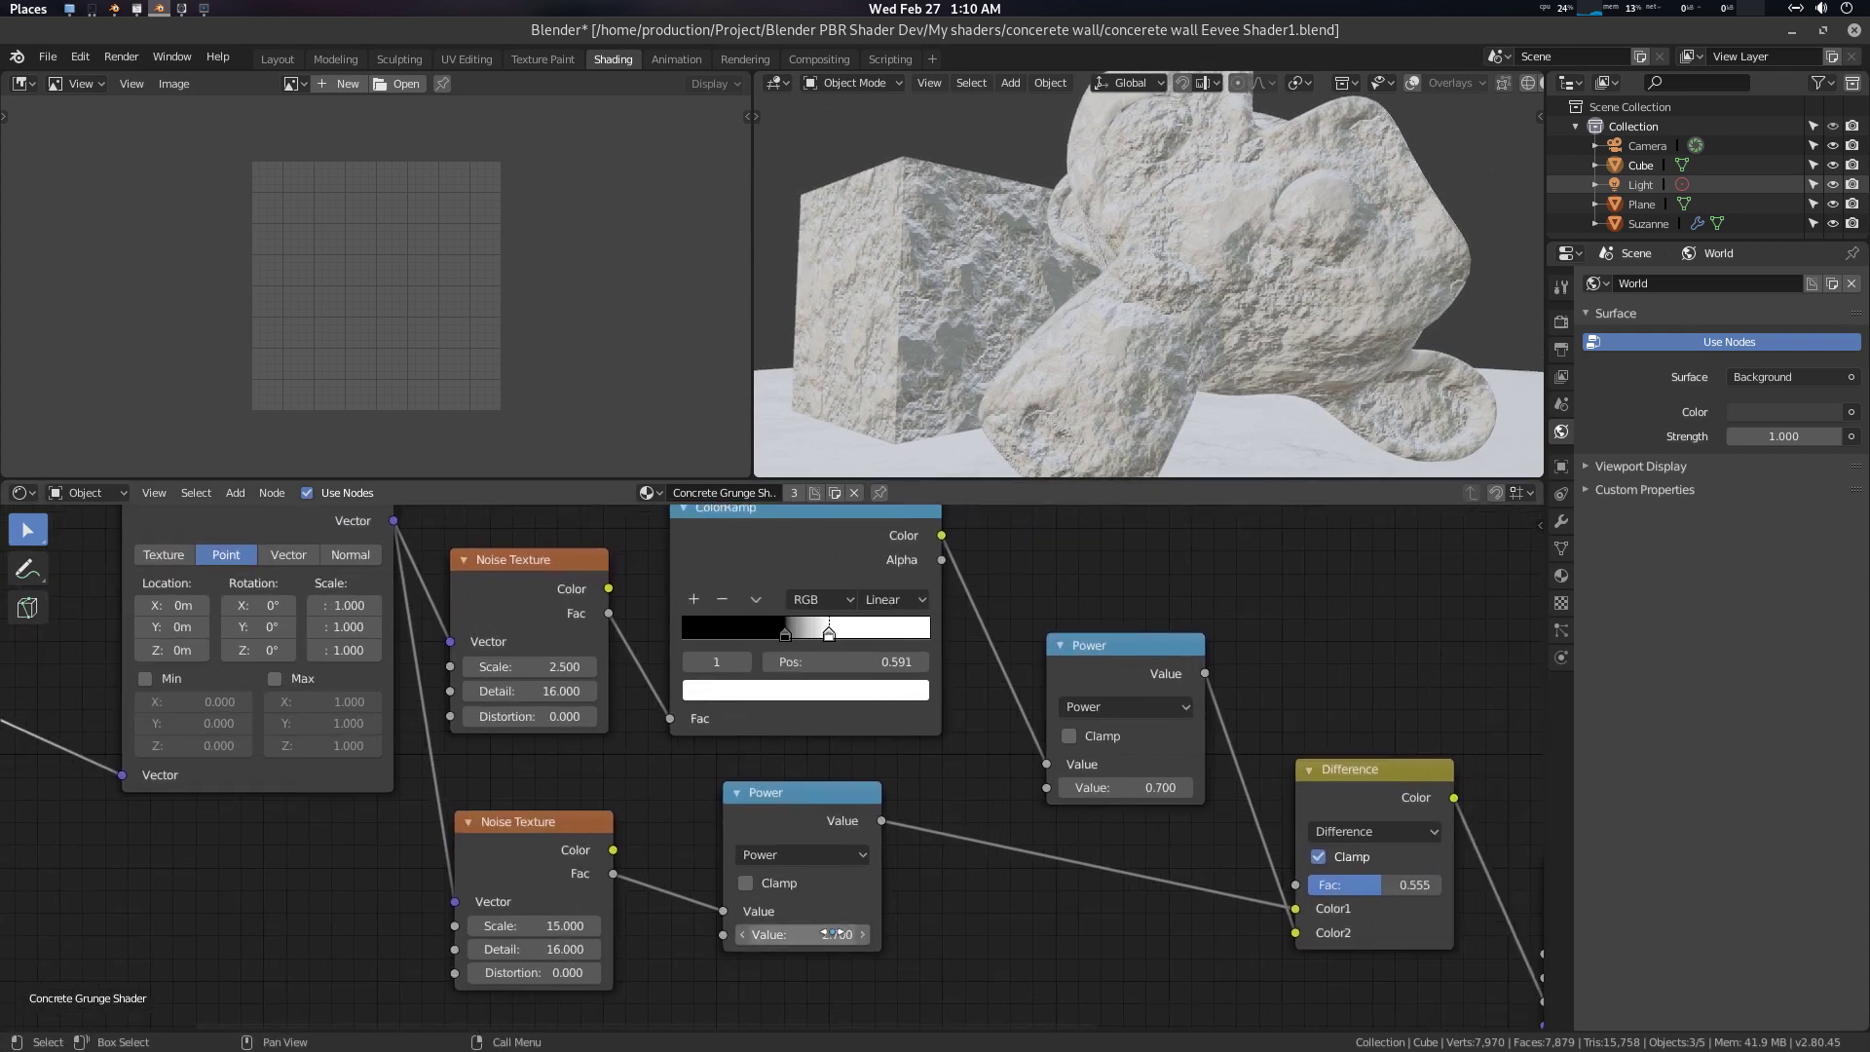
Try several Power values, settling the upper Power node at 0.700
mouse_move(774, 934)
mouse_down()
mouse_move(911, 933)
mouse_move(790, 934)
mouse_up()
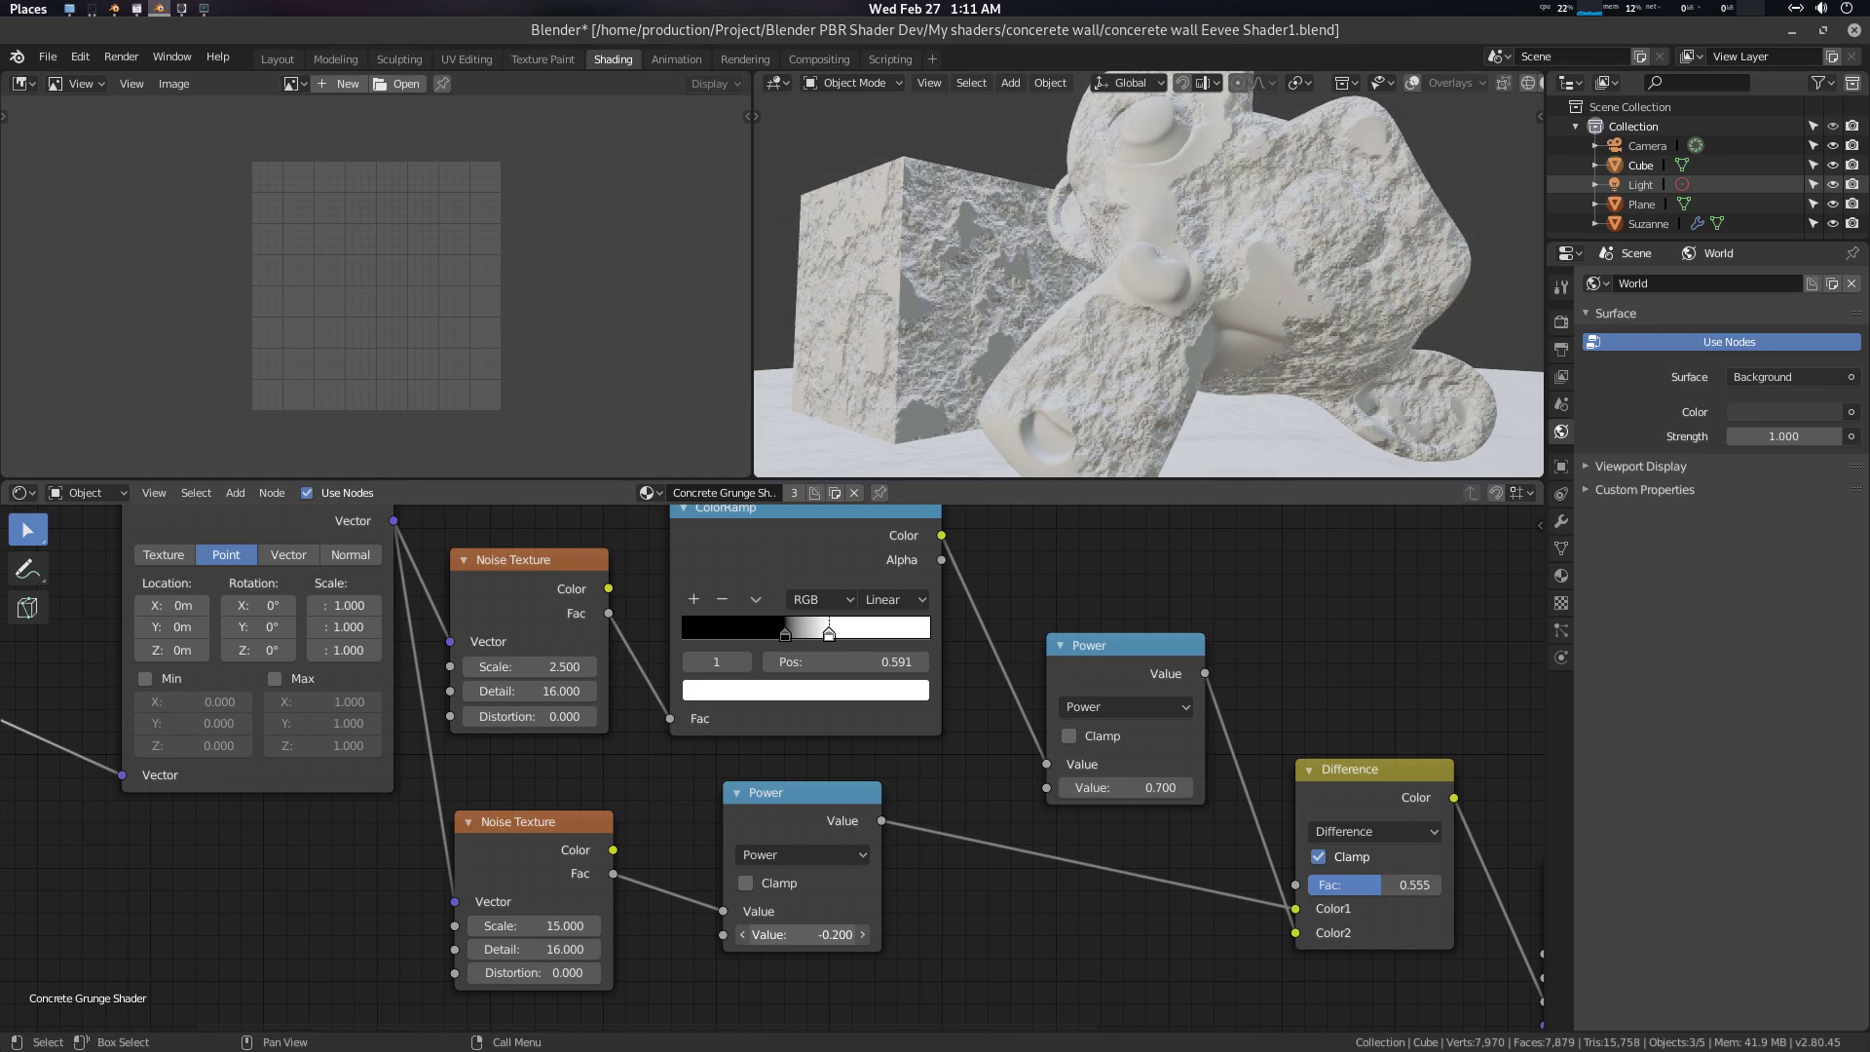
middle_drag(979, 862, 923, 901)
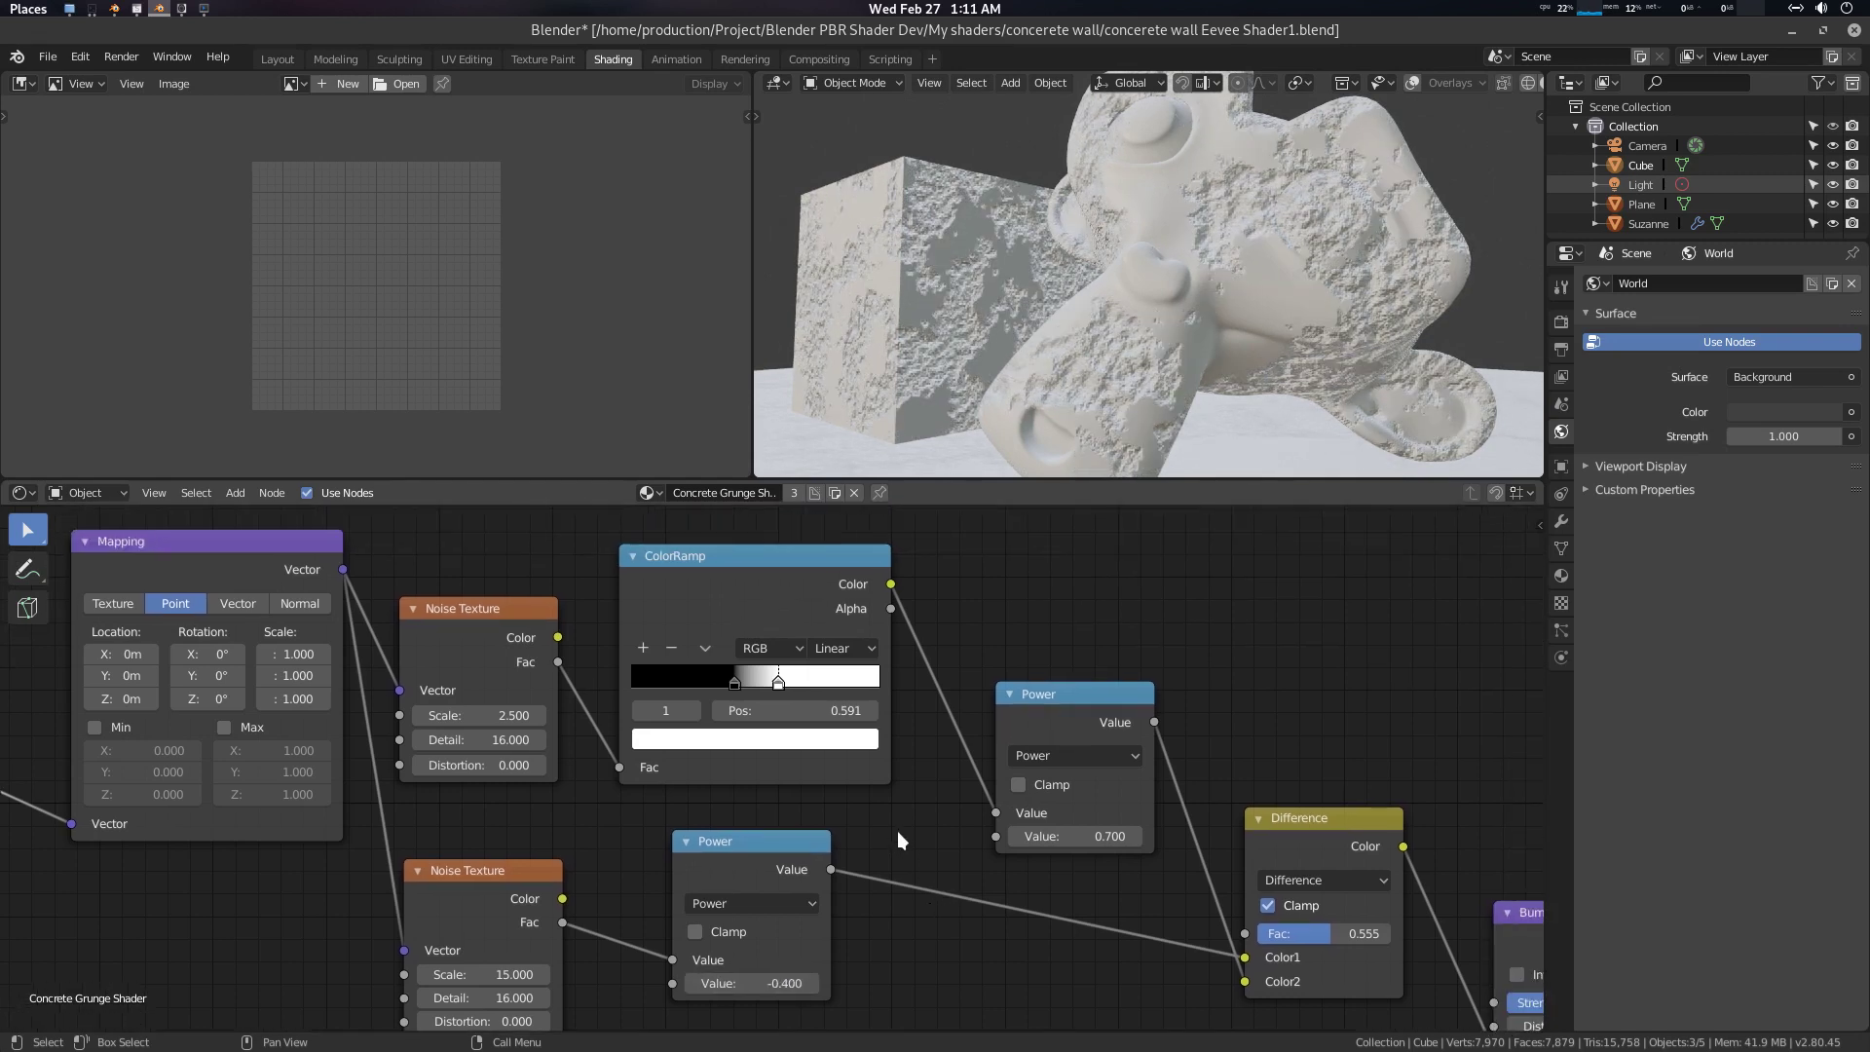
mouse_move(1068, 826)
mouse_down()
mouse_move(1149, 826)
mouse_move(1012, 826)
mouse_up()
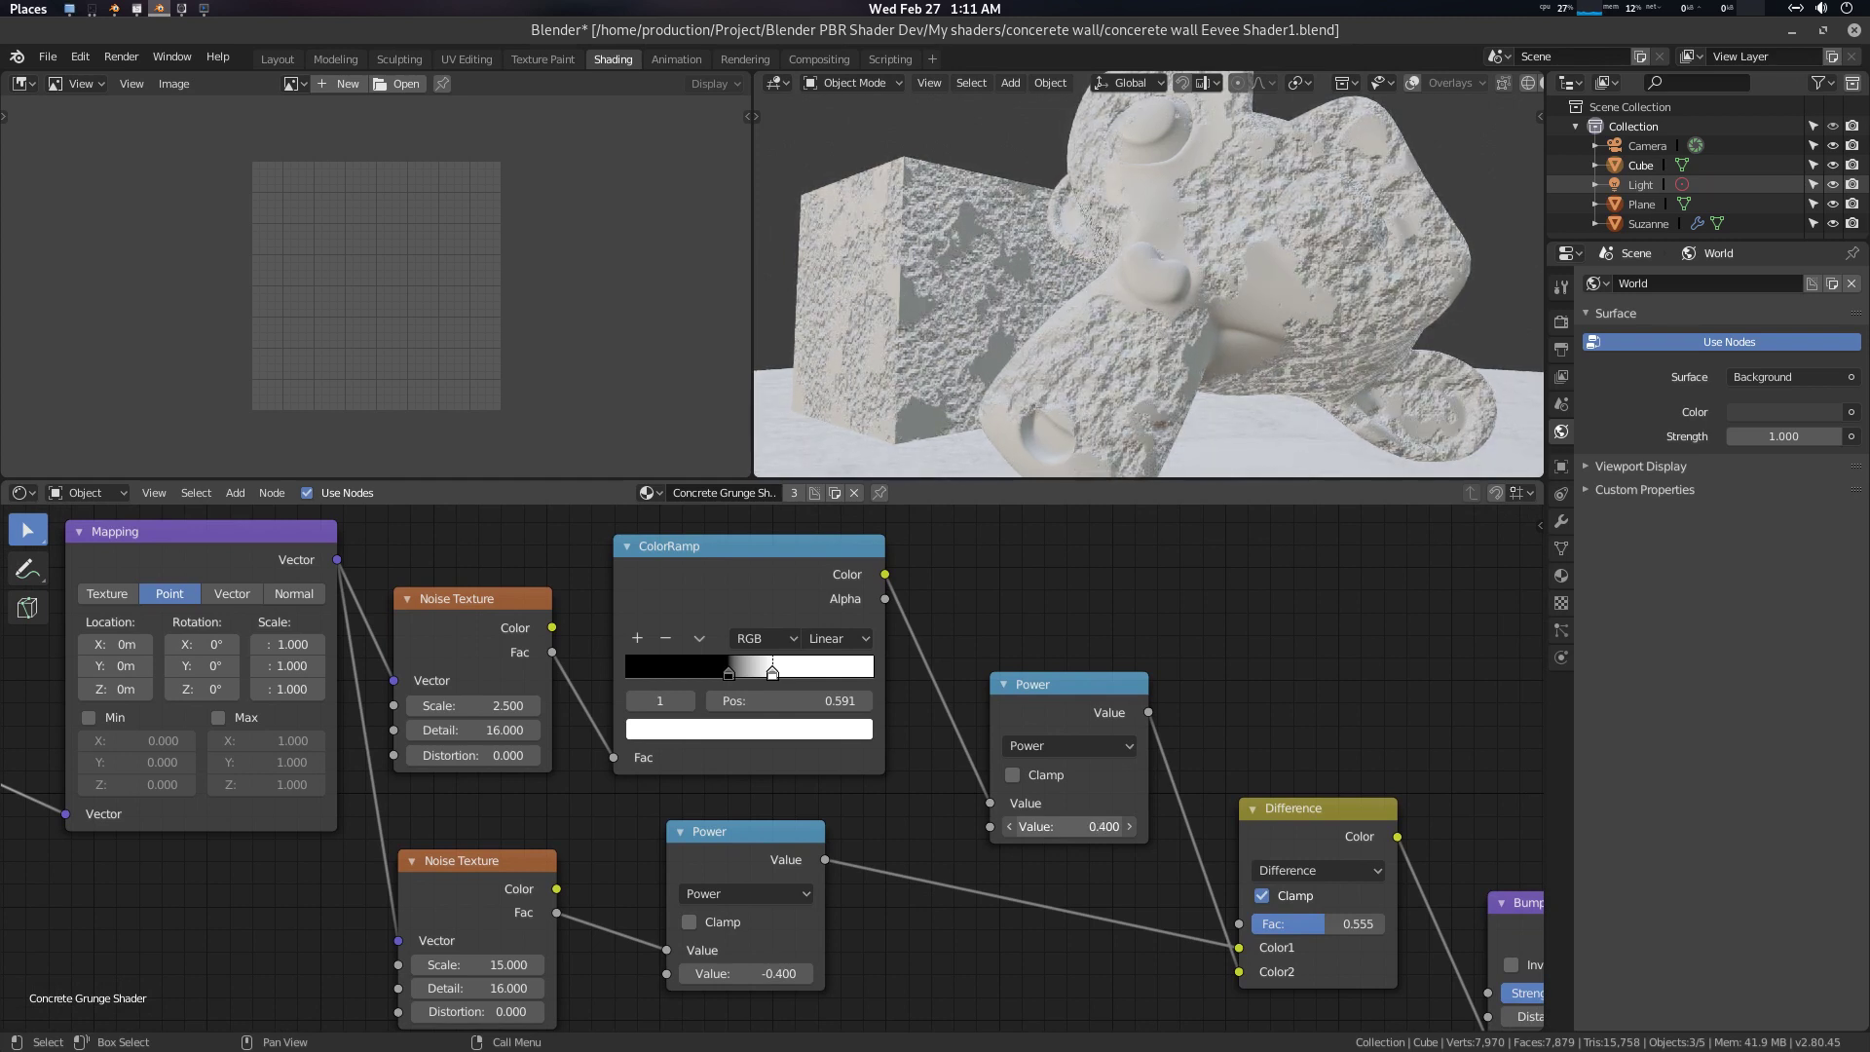
drag(1012, 826, 1057, 826)
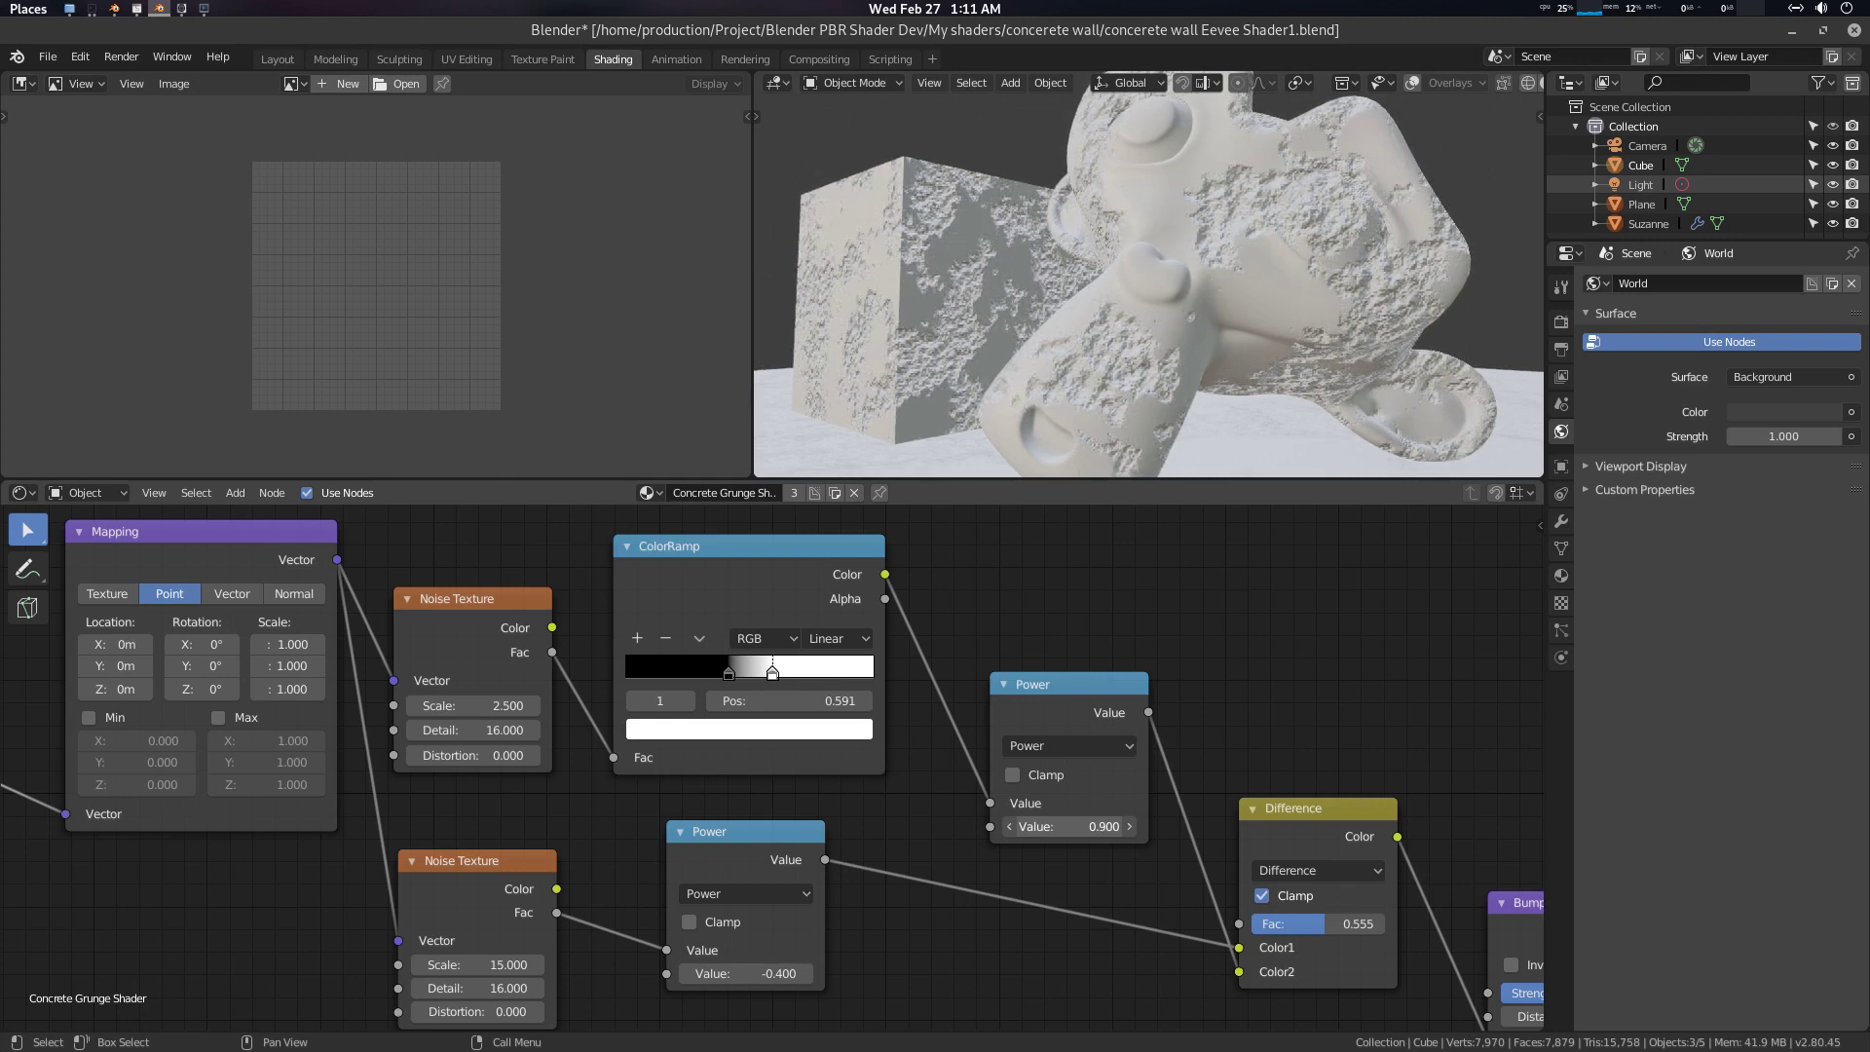
click(1105, 827)
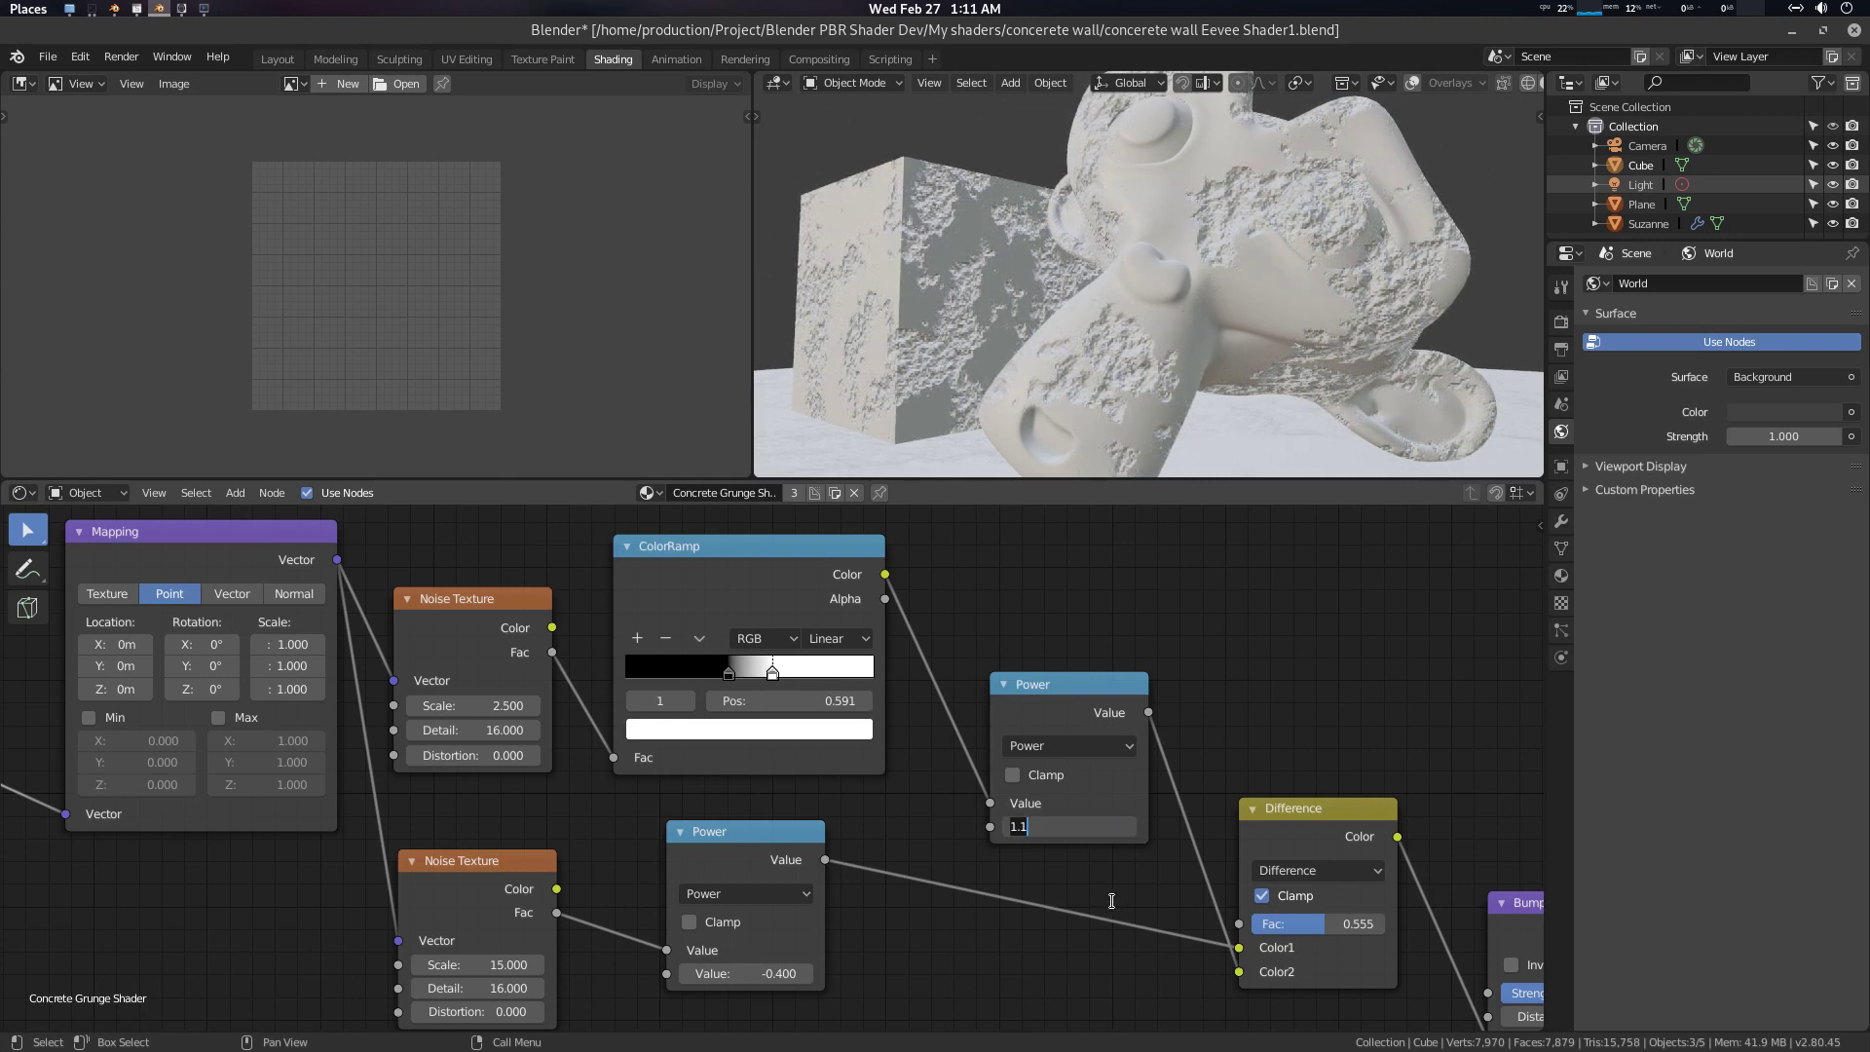
key(Return)
After testing higher values, set the lower Power node back to 2.700
middle_drag(1182, 359, 1065, 315)
scroll(1089, 331, up, 2)
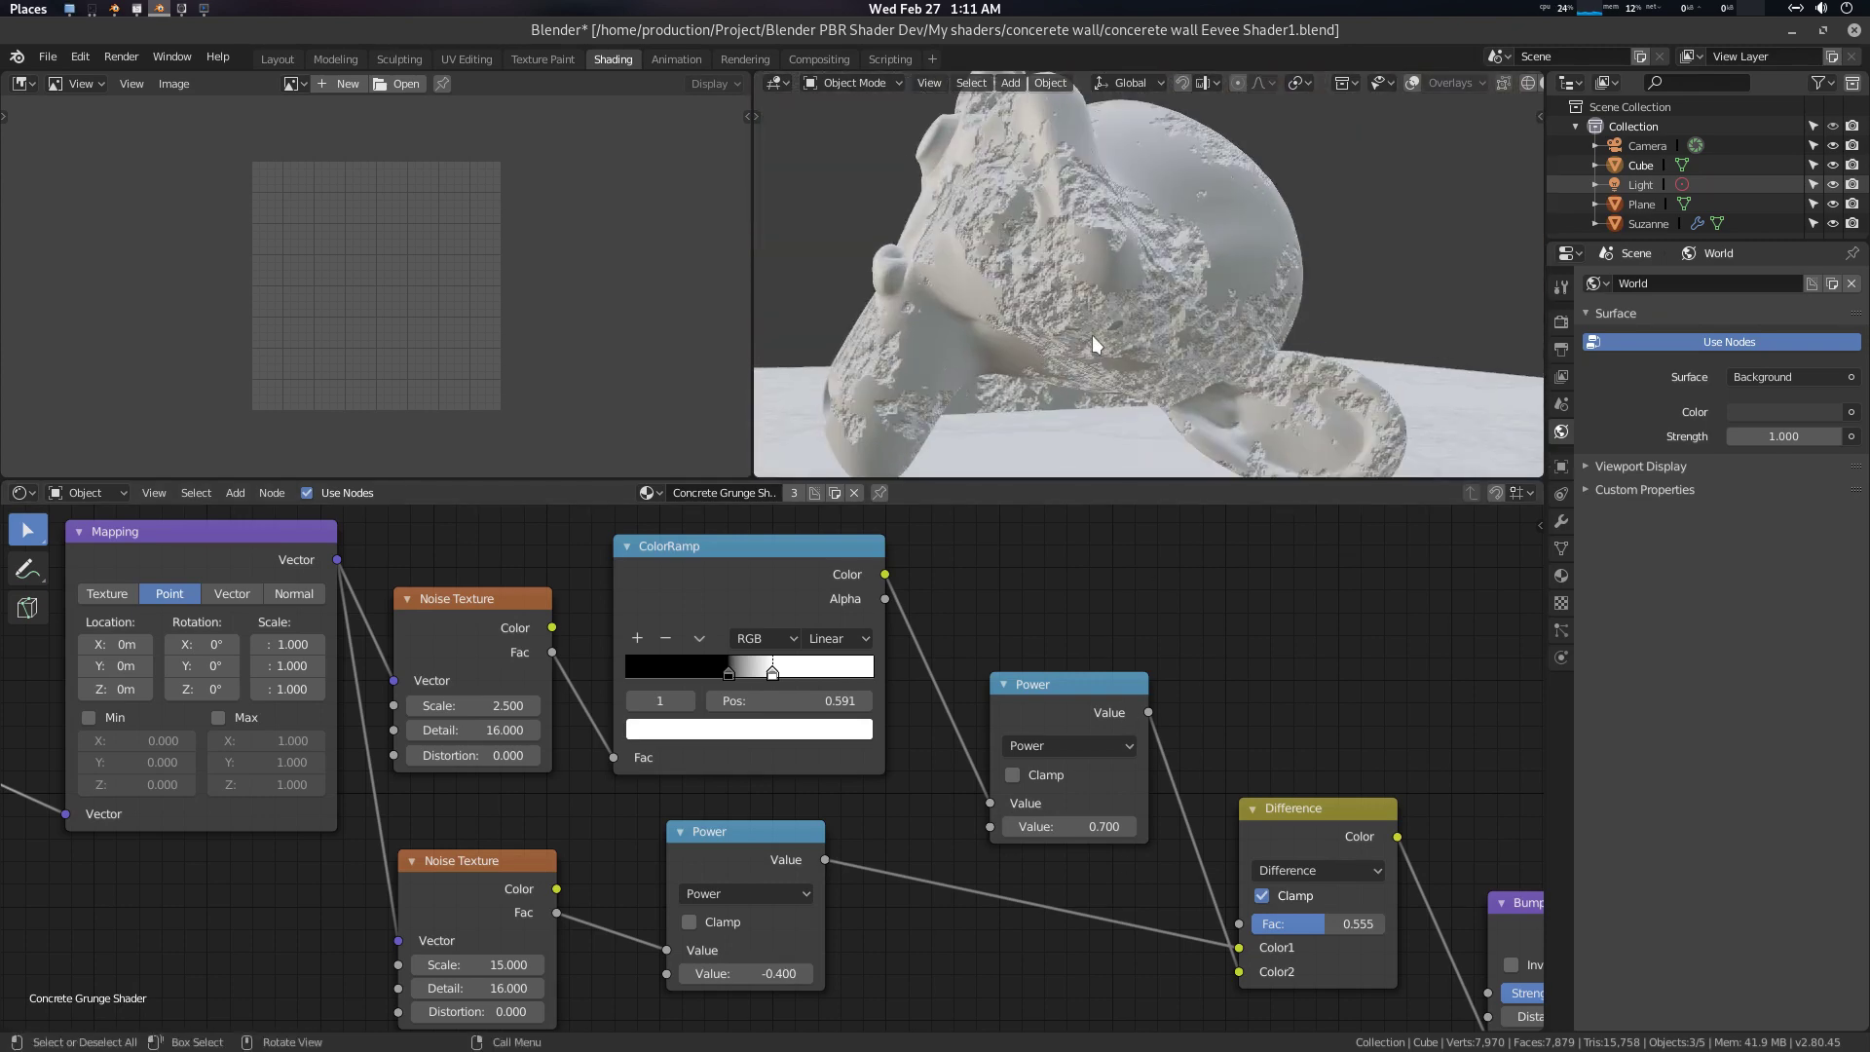
scroll(1151, 337, up, 1)
scroll(1159, 347, down, 2)
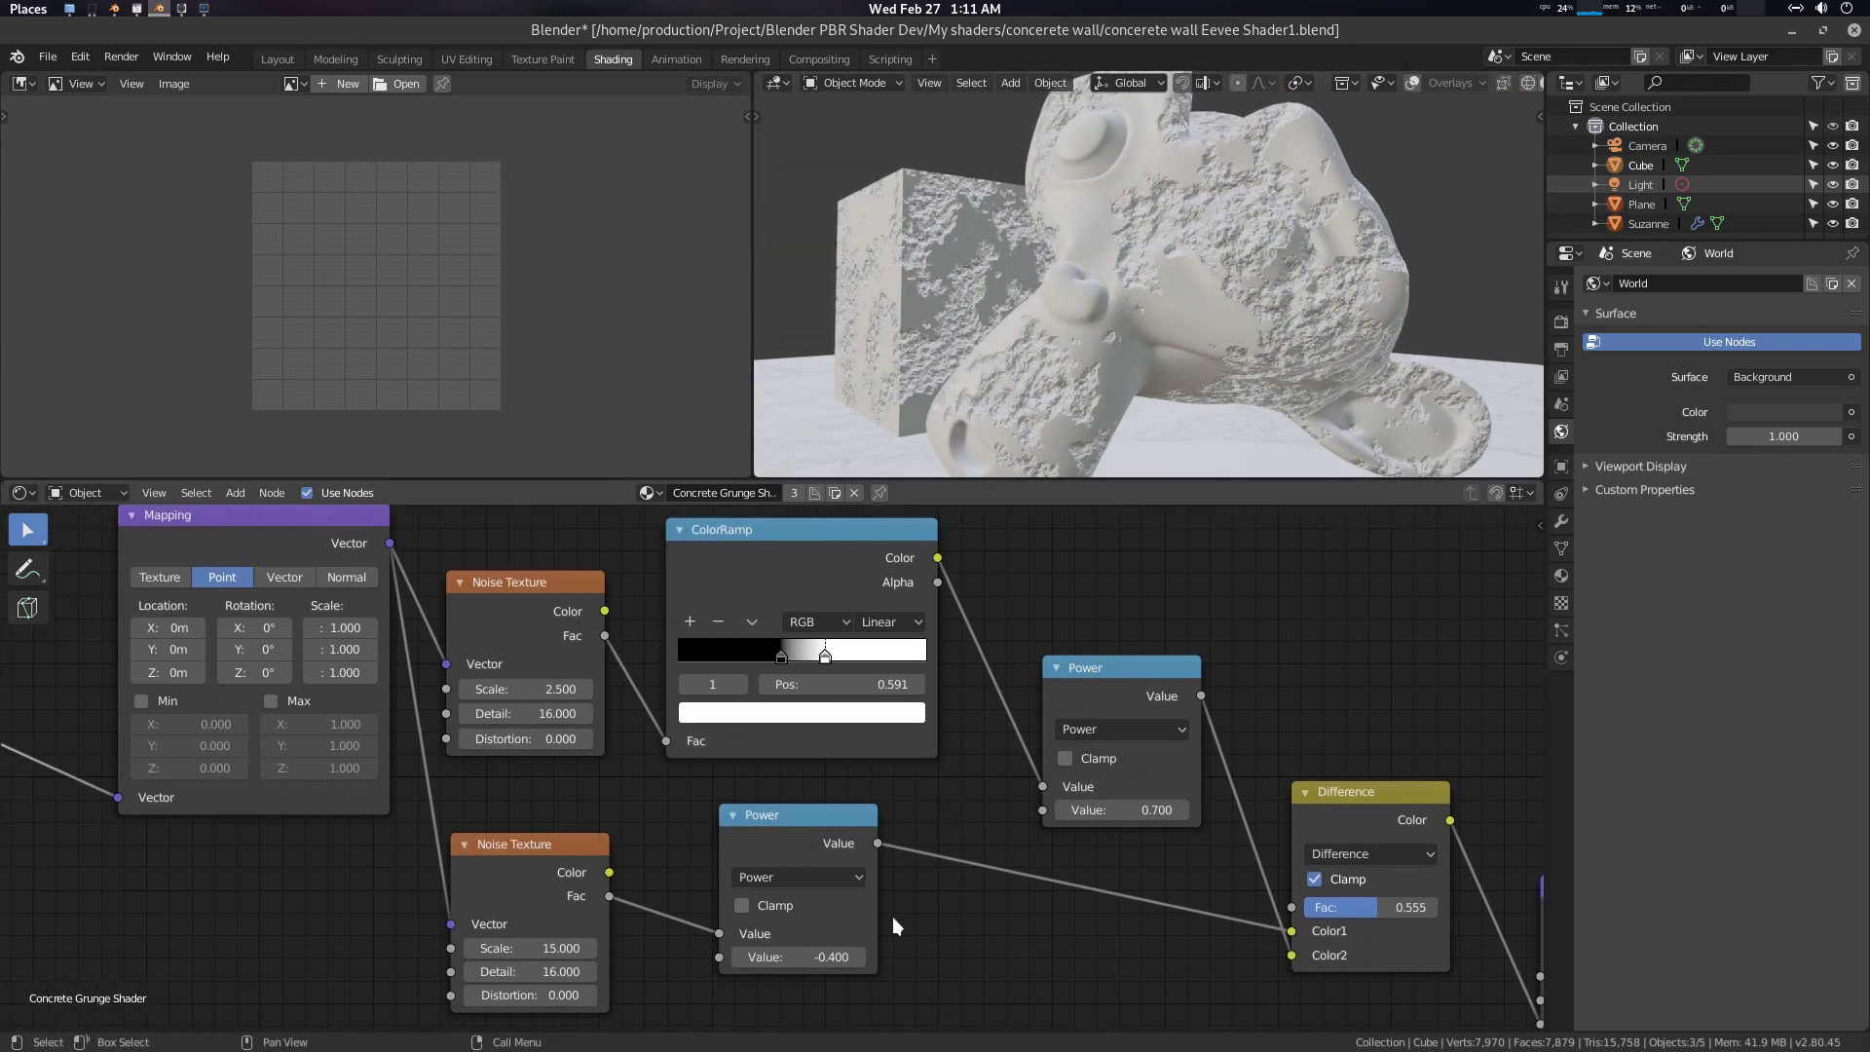
middle_drag(787, 975, 839, 957)
mouse_move(840, 957)
mouse_down()
mouse_move(916, 957)
mouse_move(769, 957)
mouse_move(856, 957)
mouse_move(822, 957)
mouse_up()
click(837, 957)
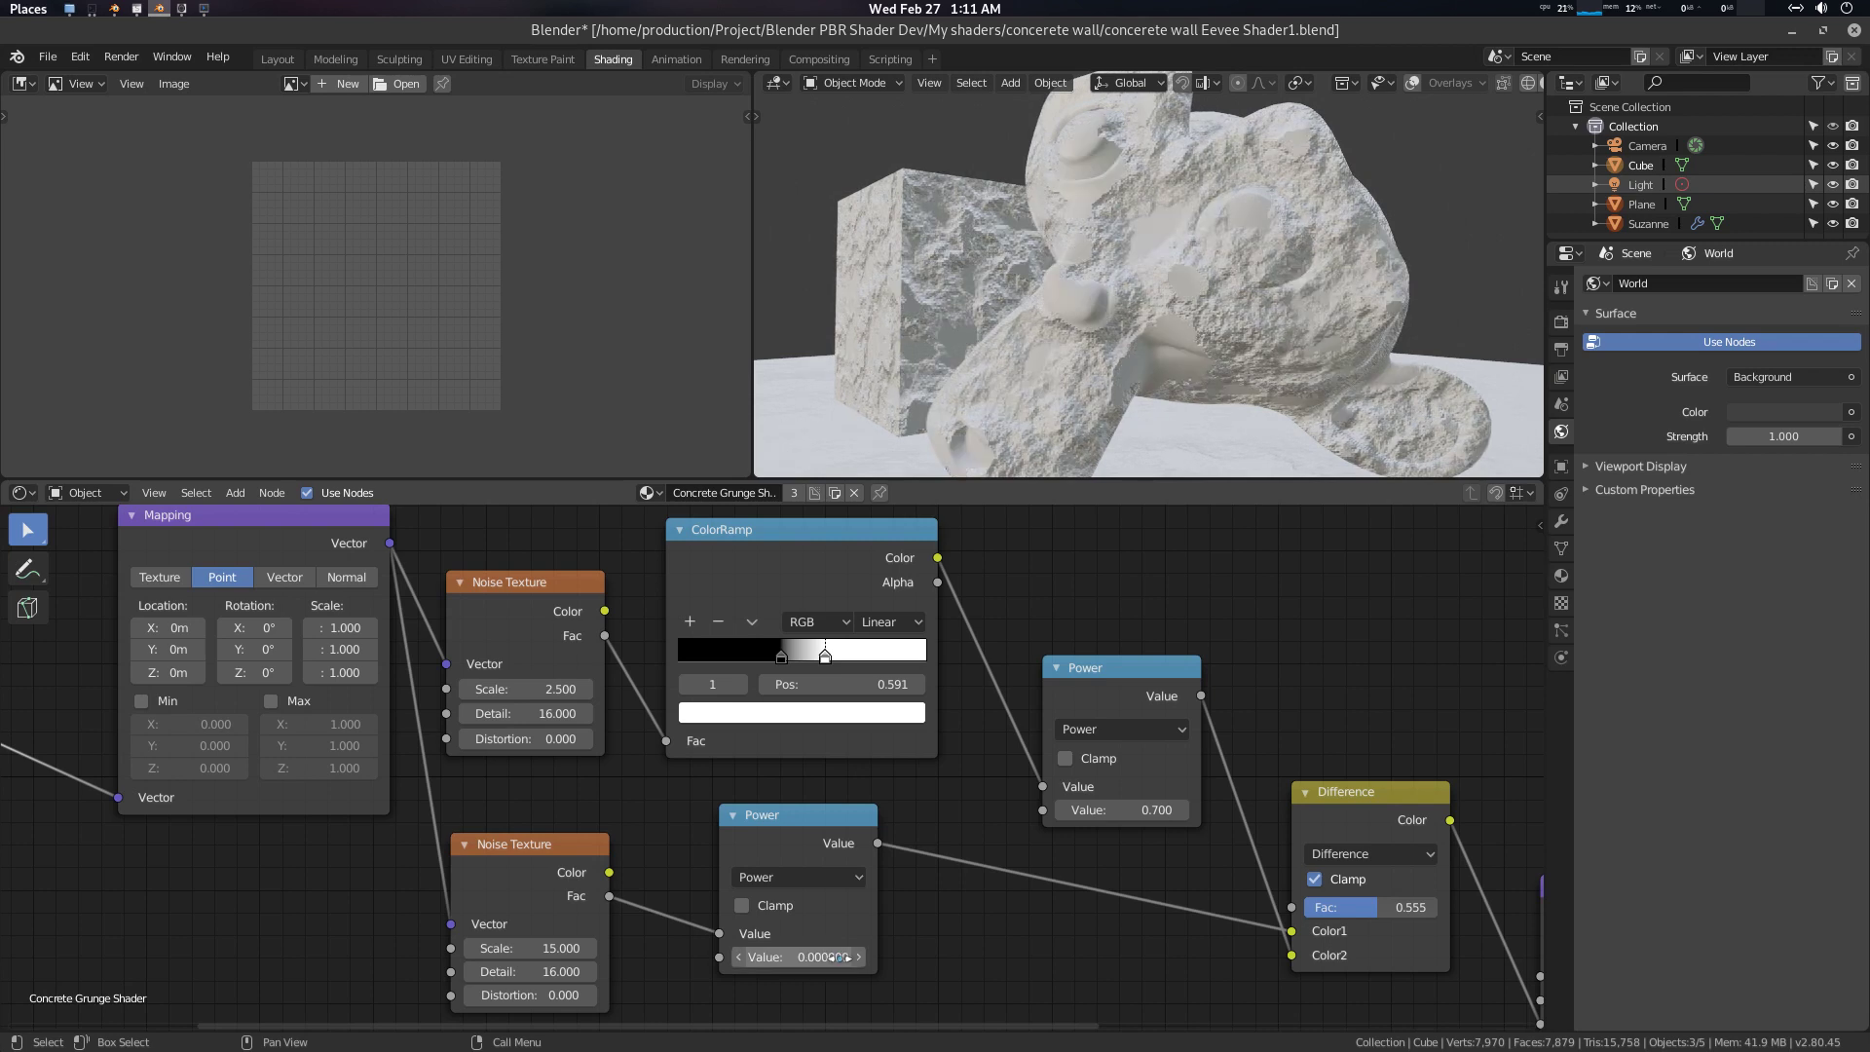
text(0.0)
key(Return)
Slide the ColorRamp's black and white stops closer together
middle_drag(996, 282, 1101, 277)
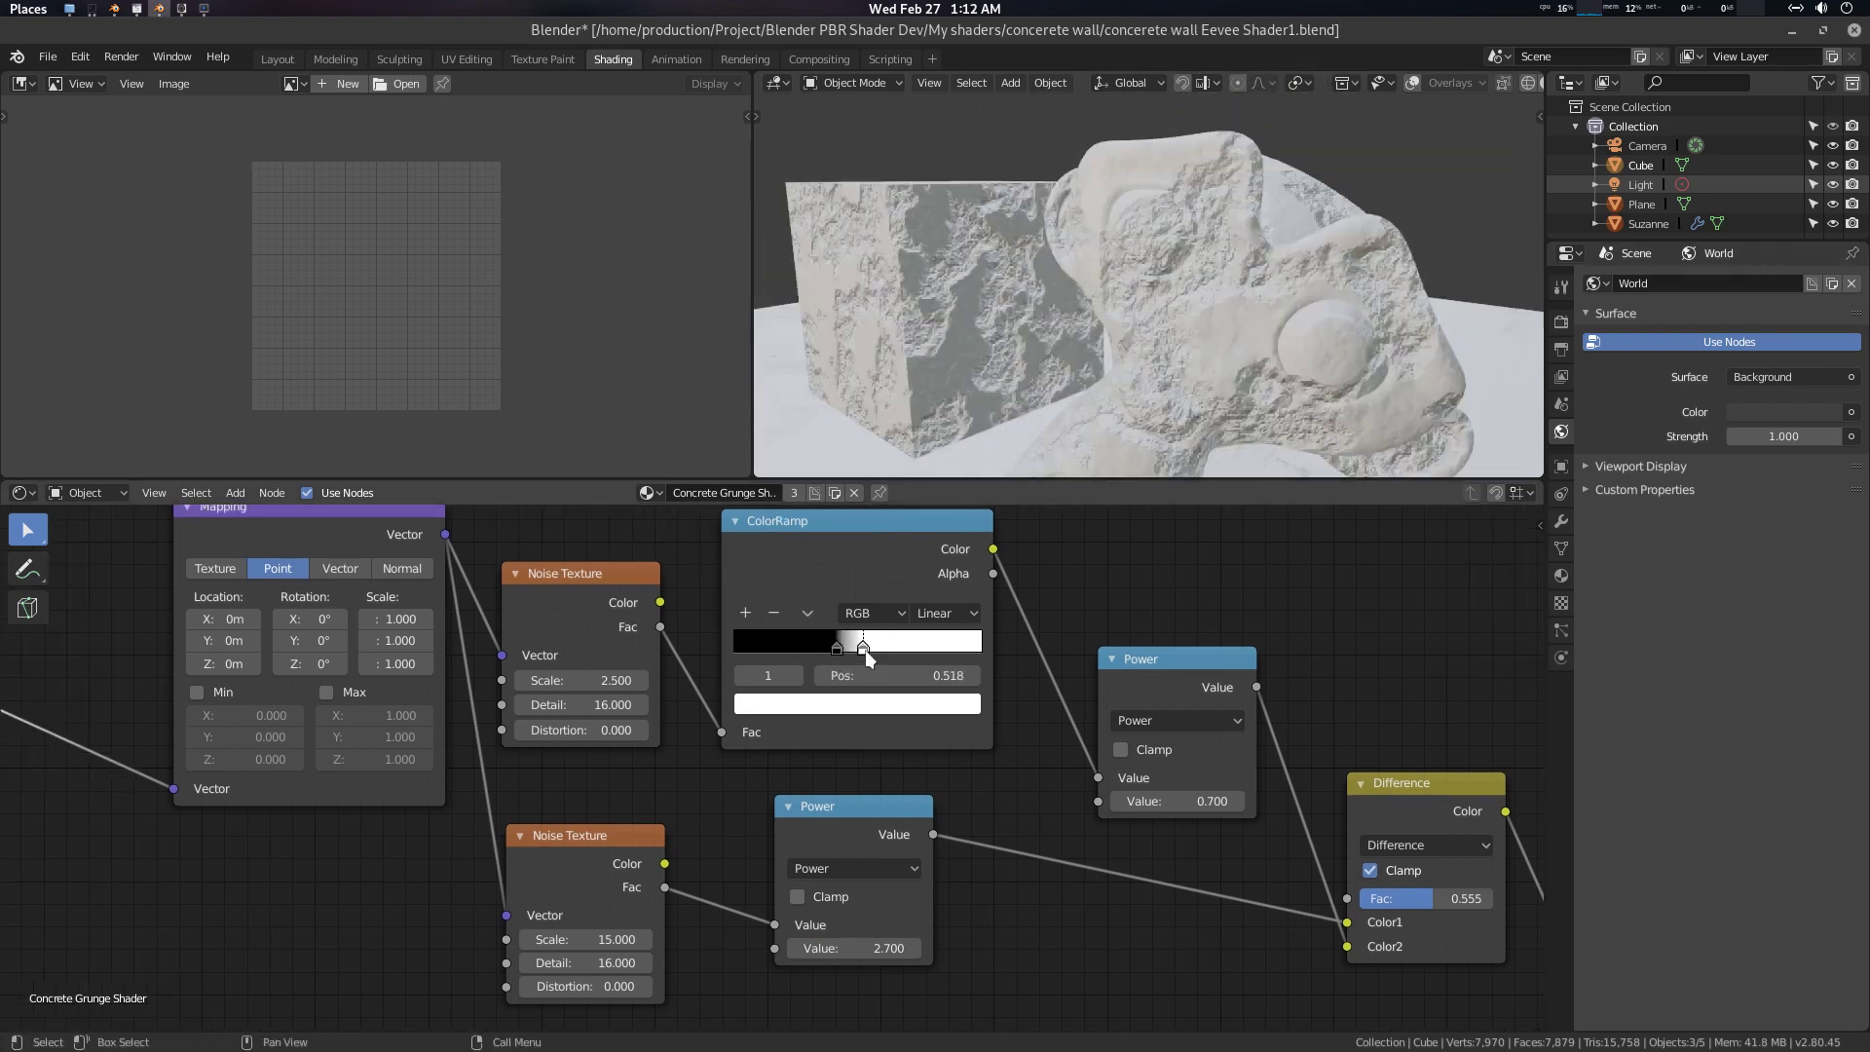
drag(865, 651, 856, 658)
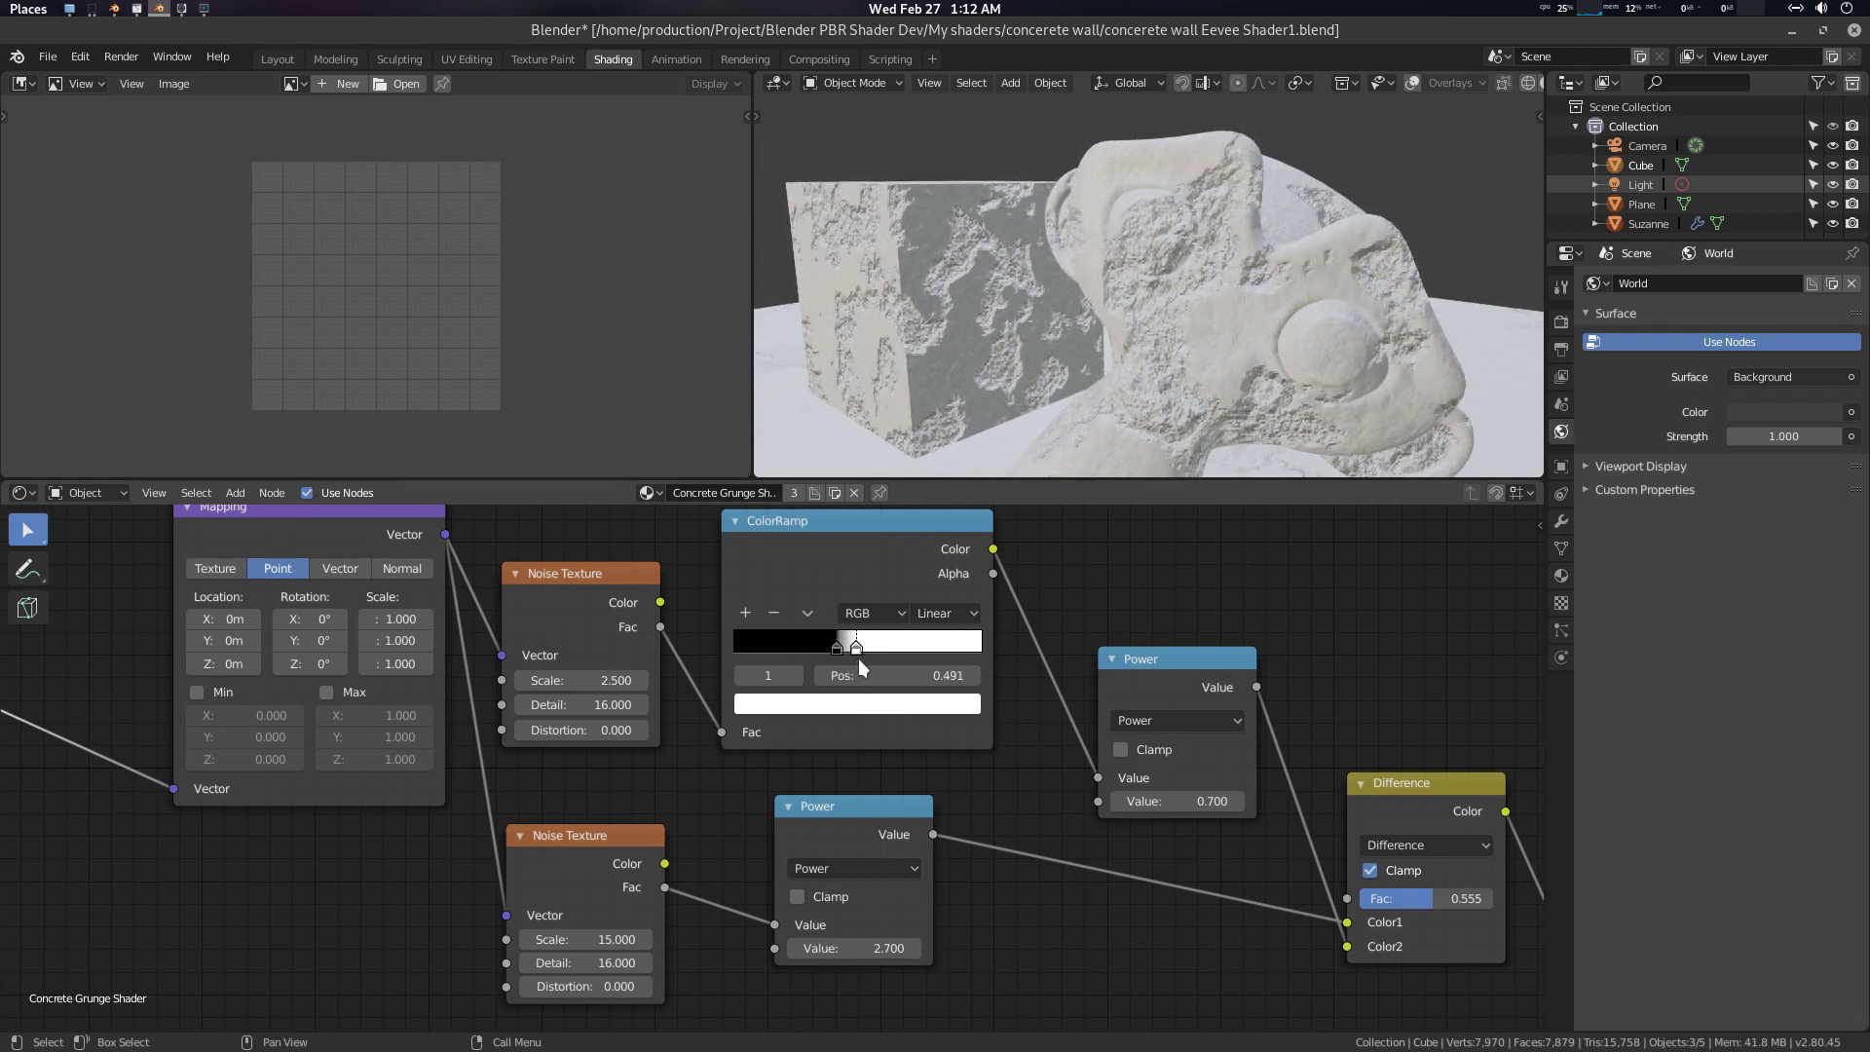
mouse_move(856, 659)
mouse_down()
mouse_move(773, 646)
mouse_move(821, 658)
mouse_up()
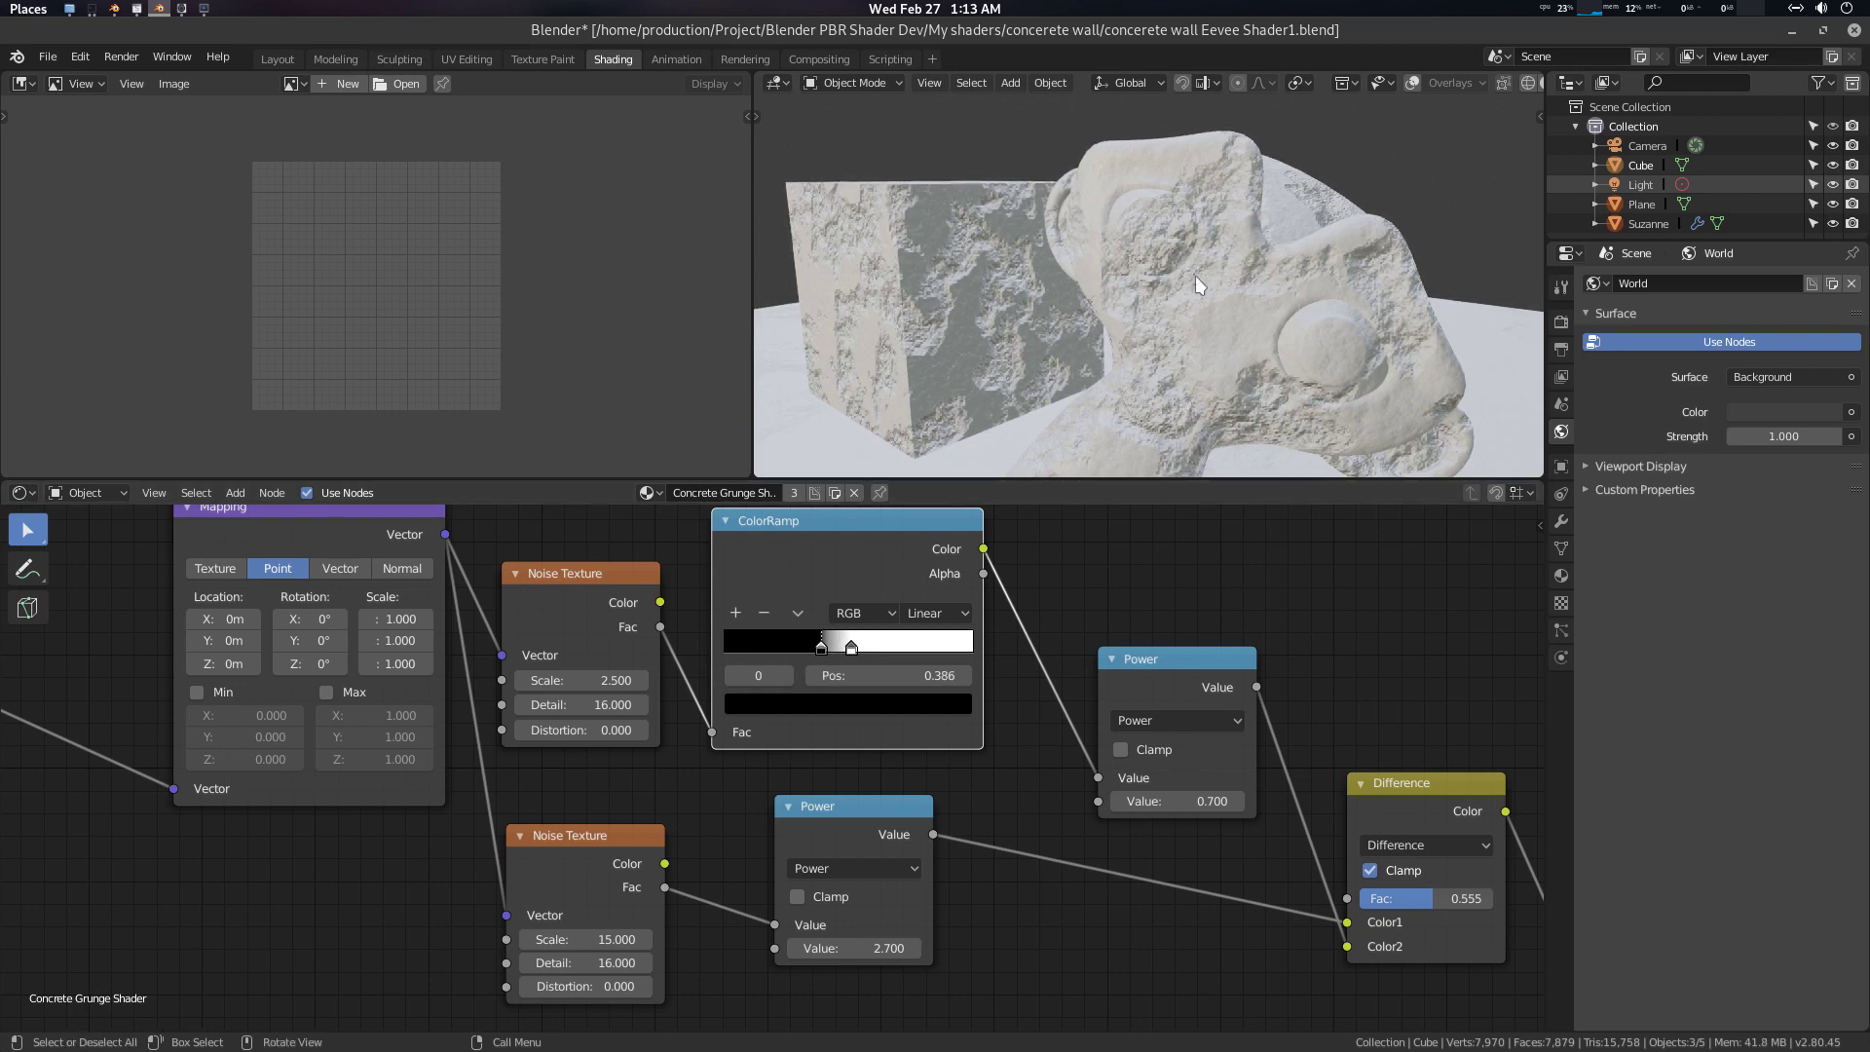
middle_drag(1195, 277, 1146, 261)
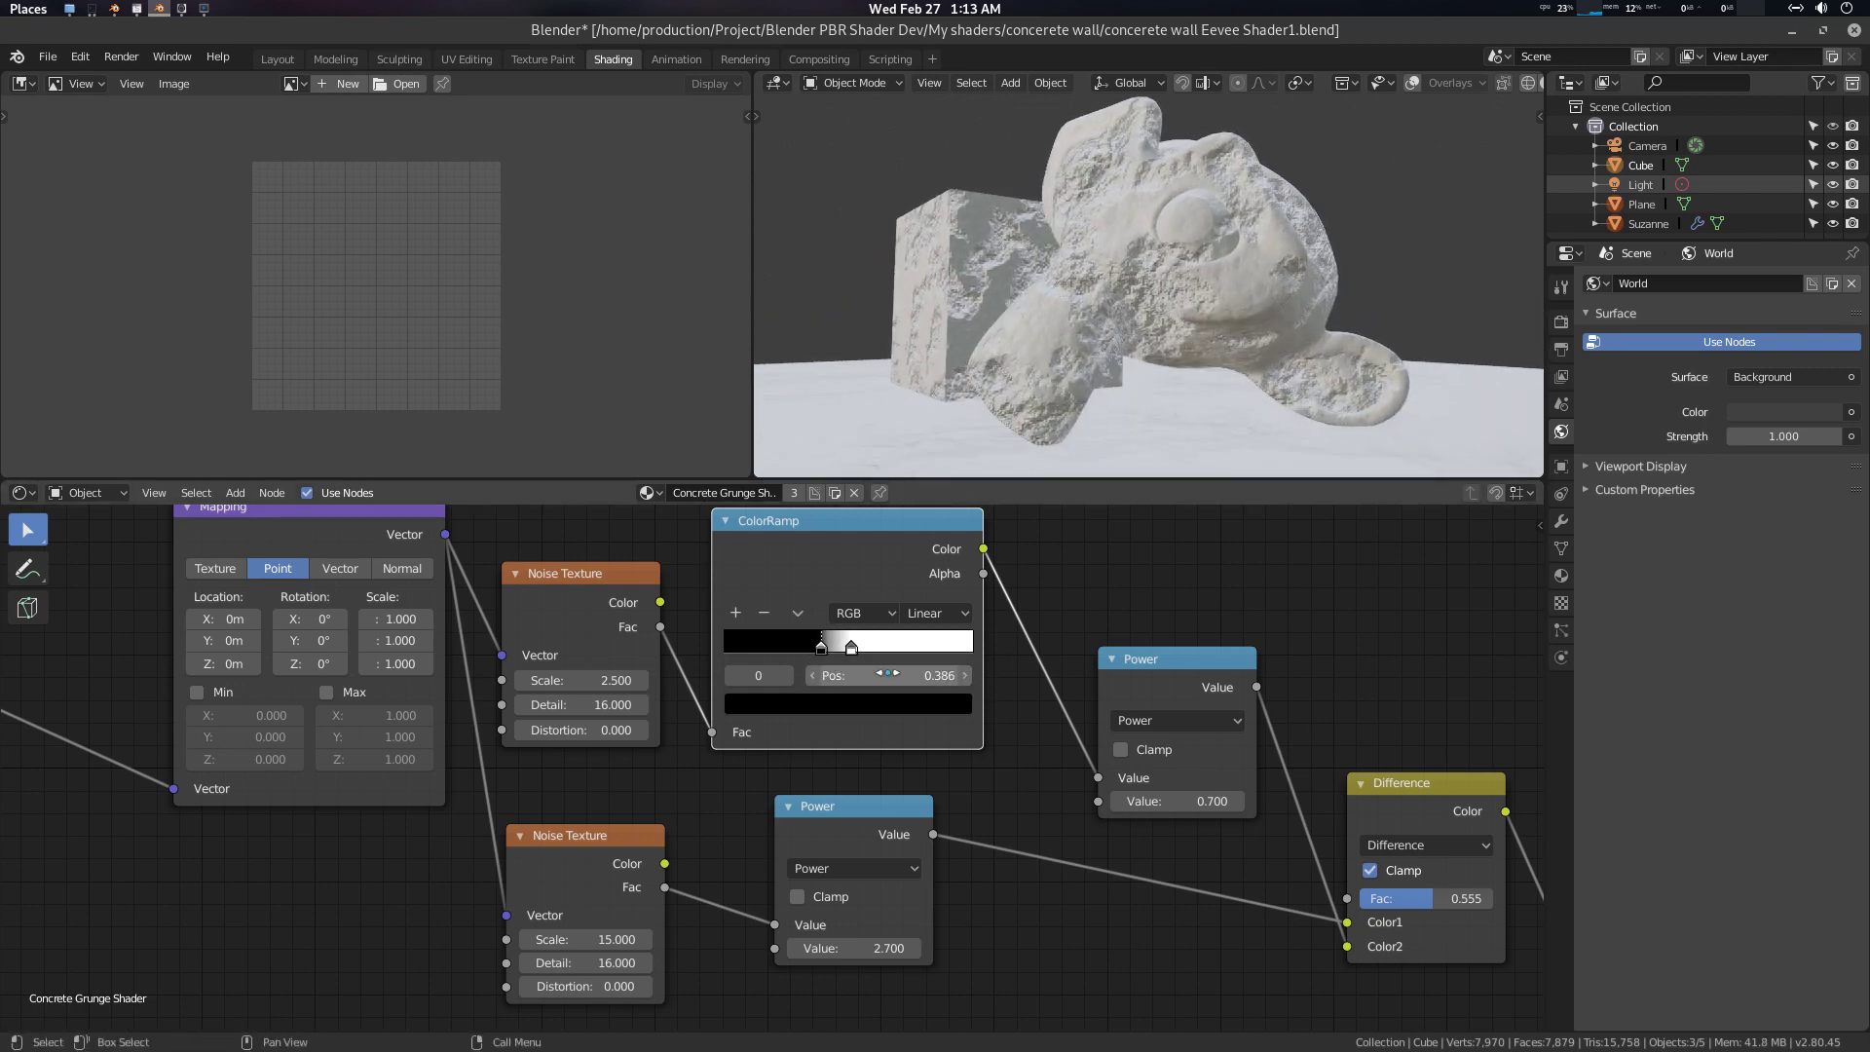
drag(852, 649, 865, 658)
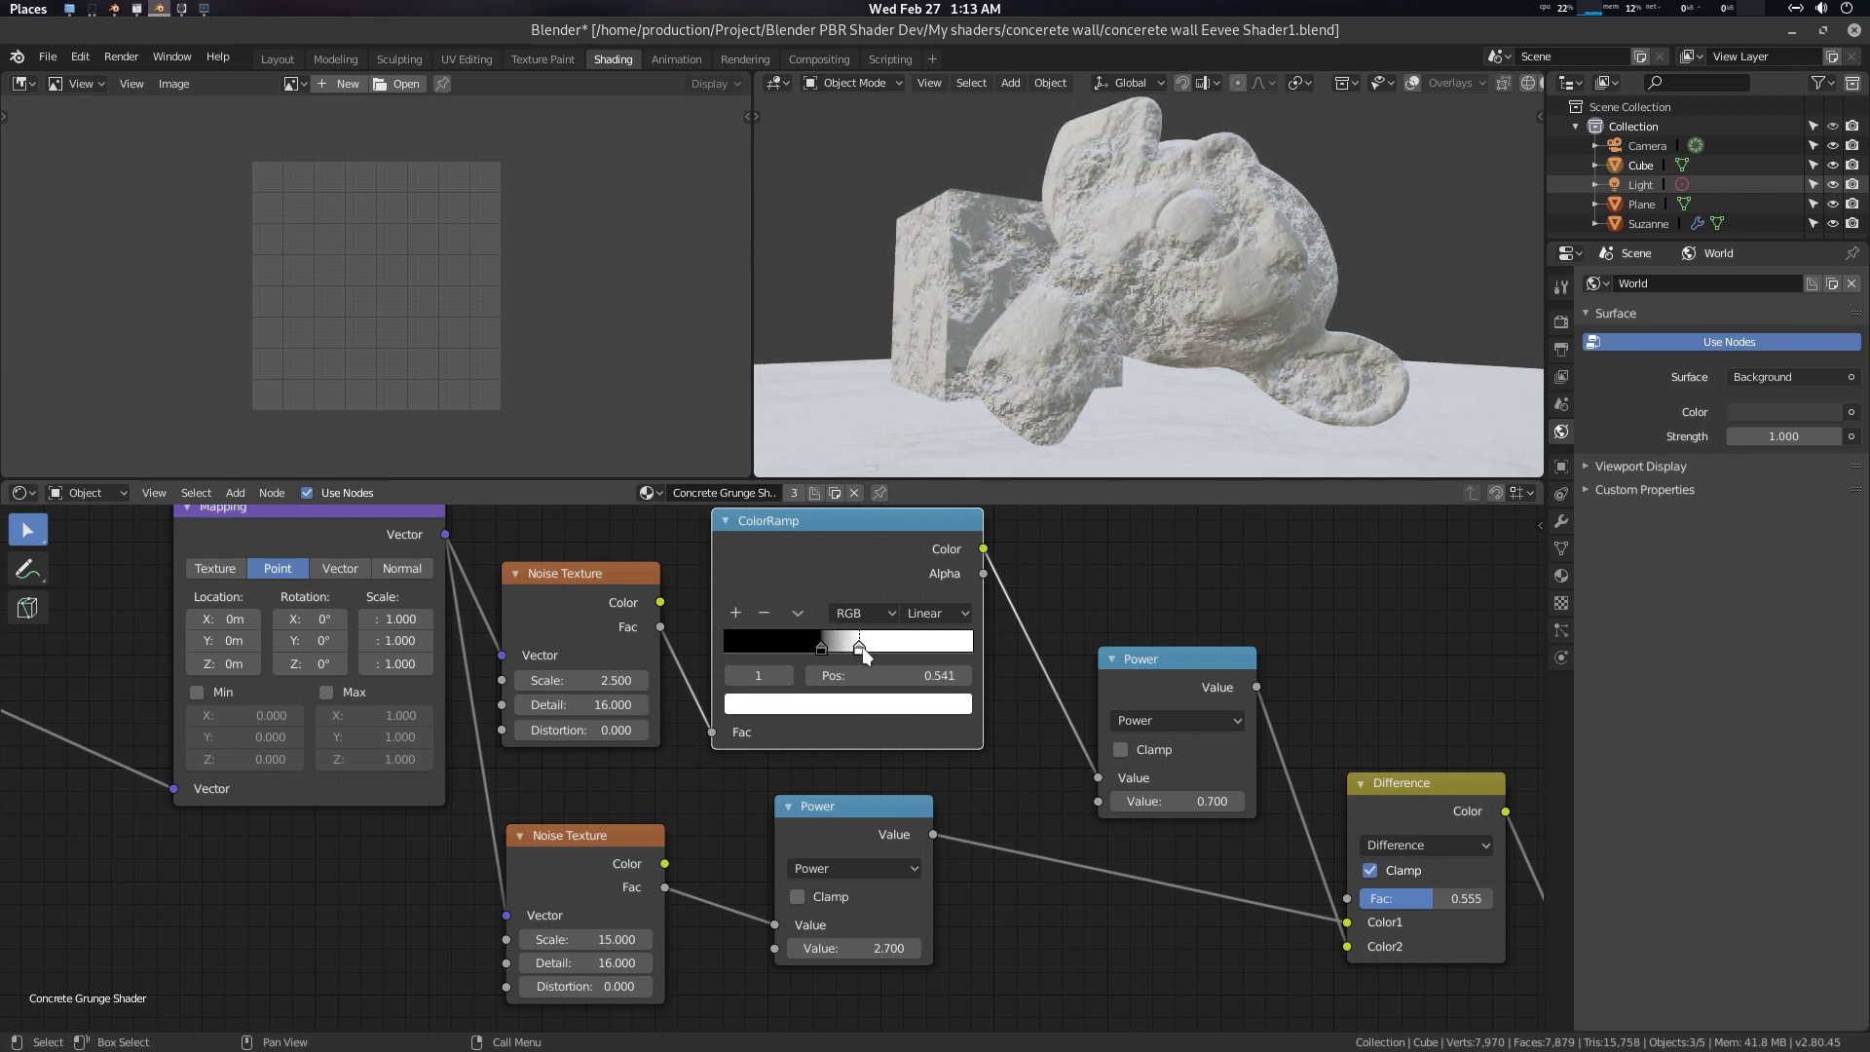
Switch ColorRamp interpolation to Ease and fine-tune the white stop to about 0.505
click(933, 613)
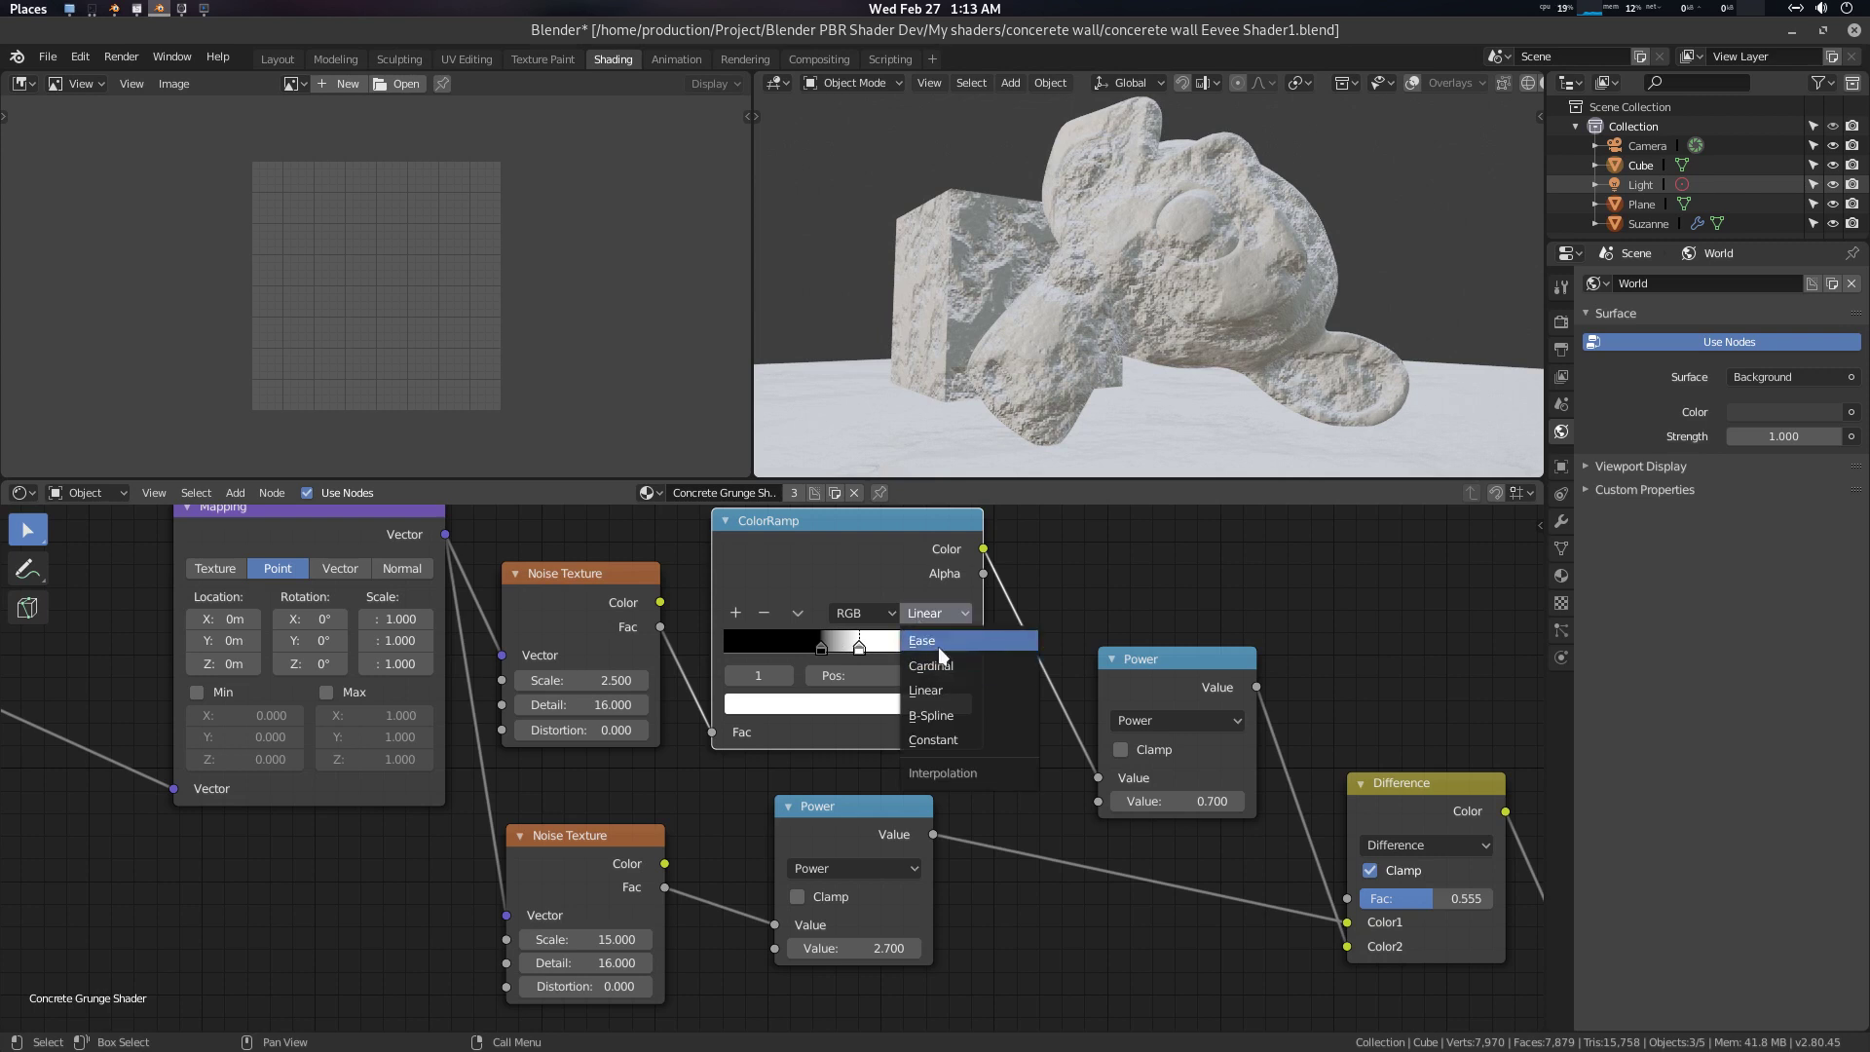
click(941, 641)
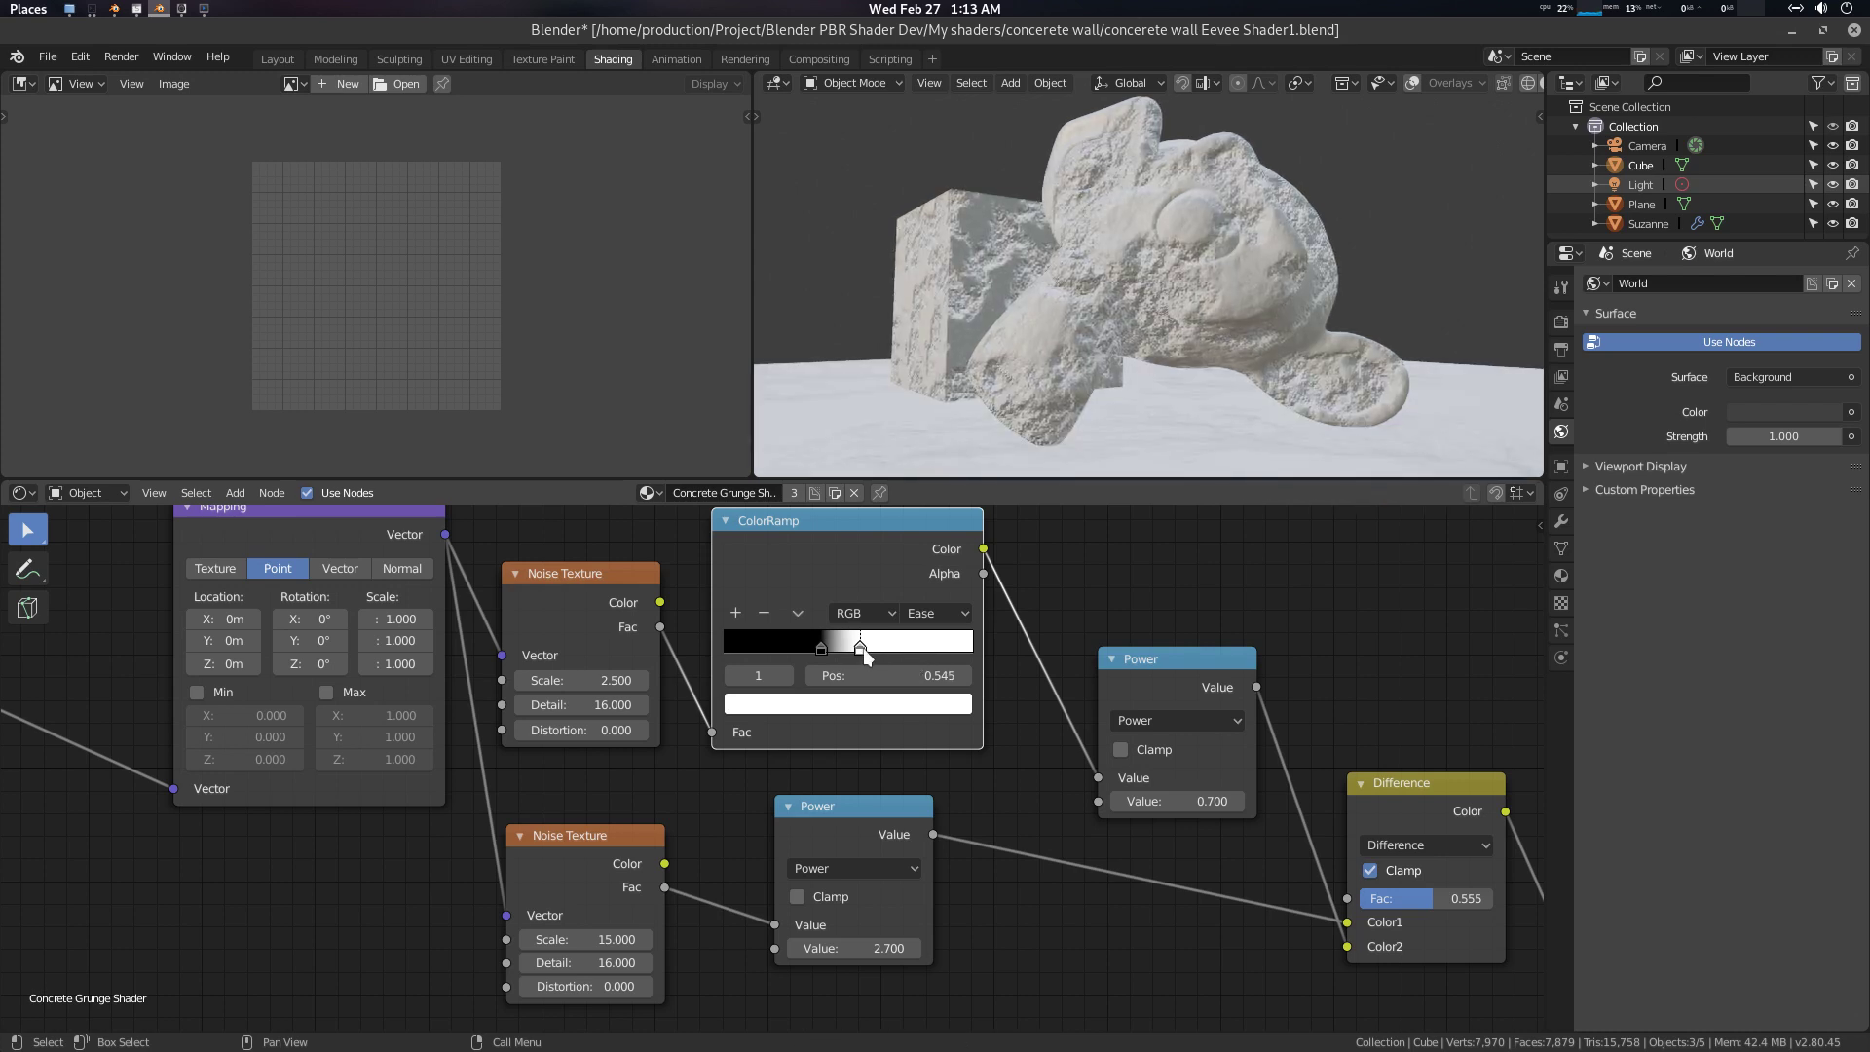
drag(863, 647, 800, 647)
mouse_move(1199, 241)
middle_down()
mouse_move(1206, 294)
mouse_move(1258, 283)
mouse_move(1231, 267)
middle_up()
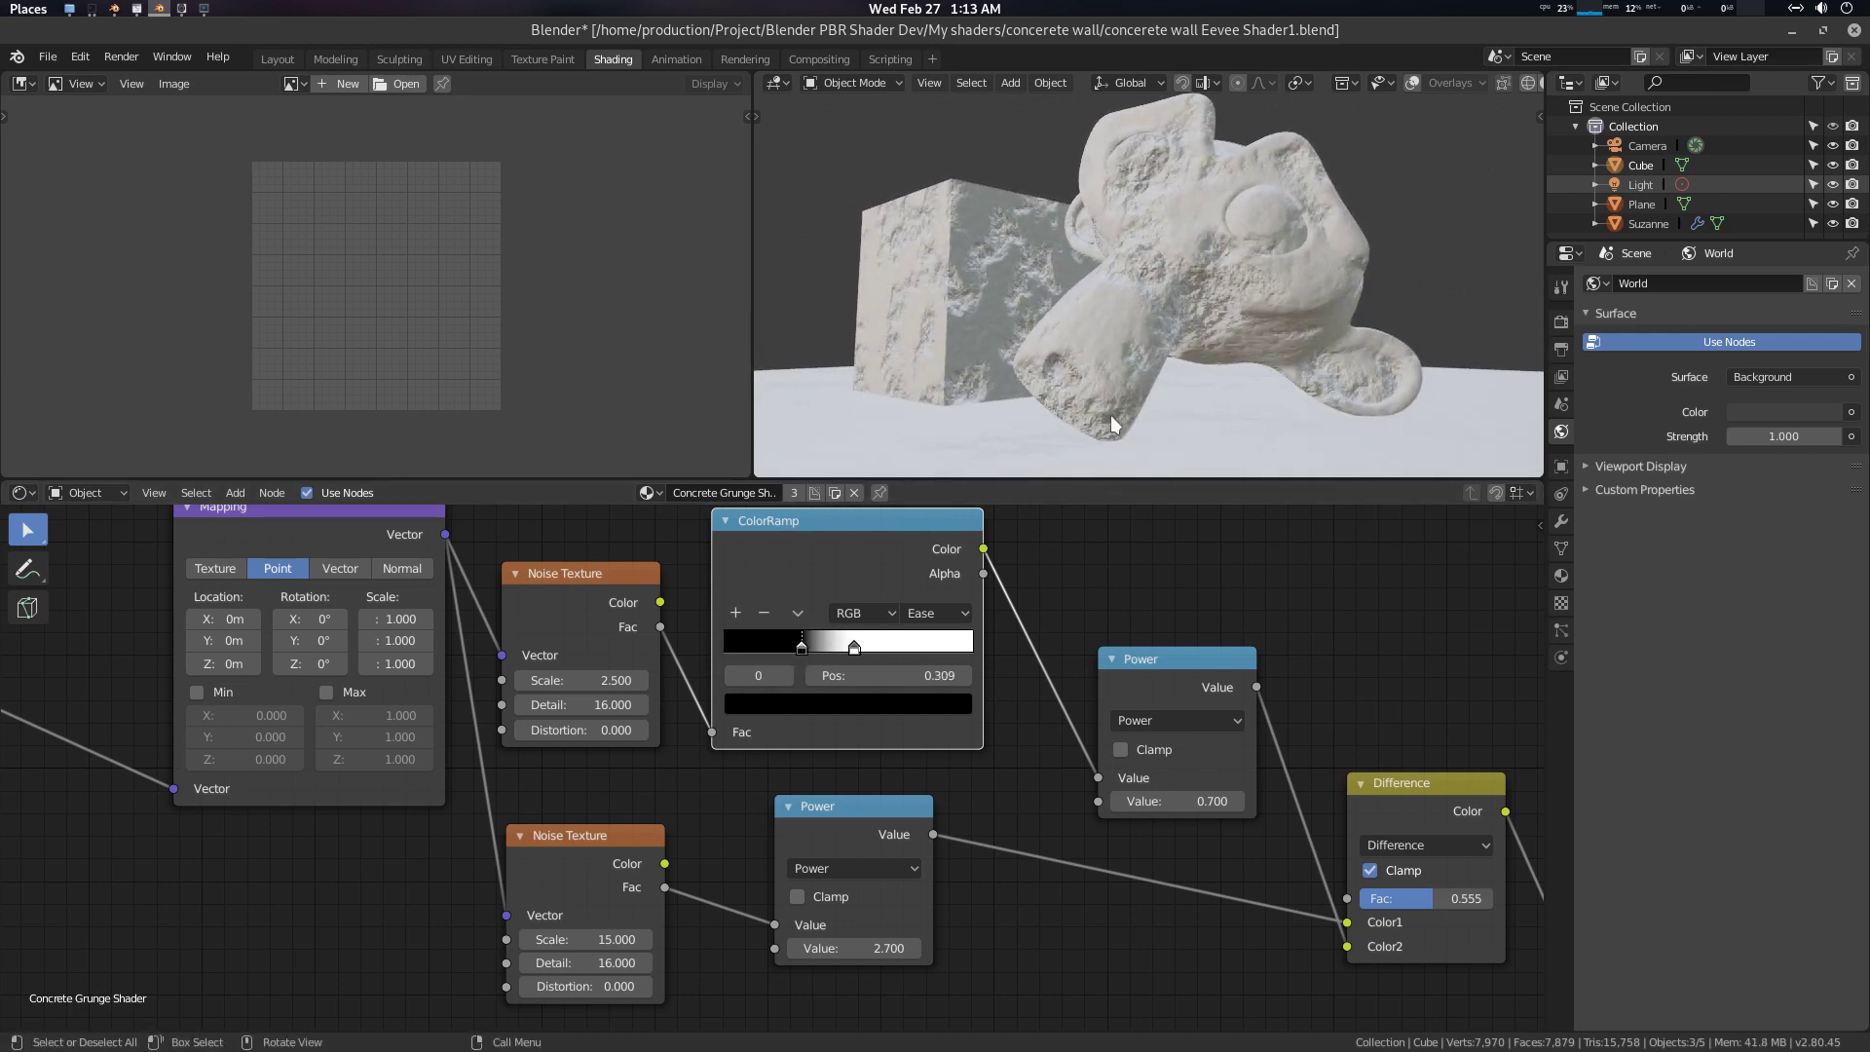
drag(855, 649, 851, 652)
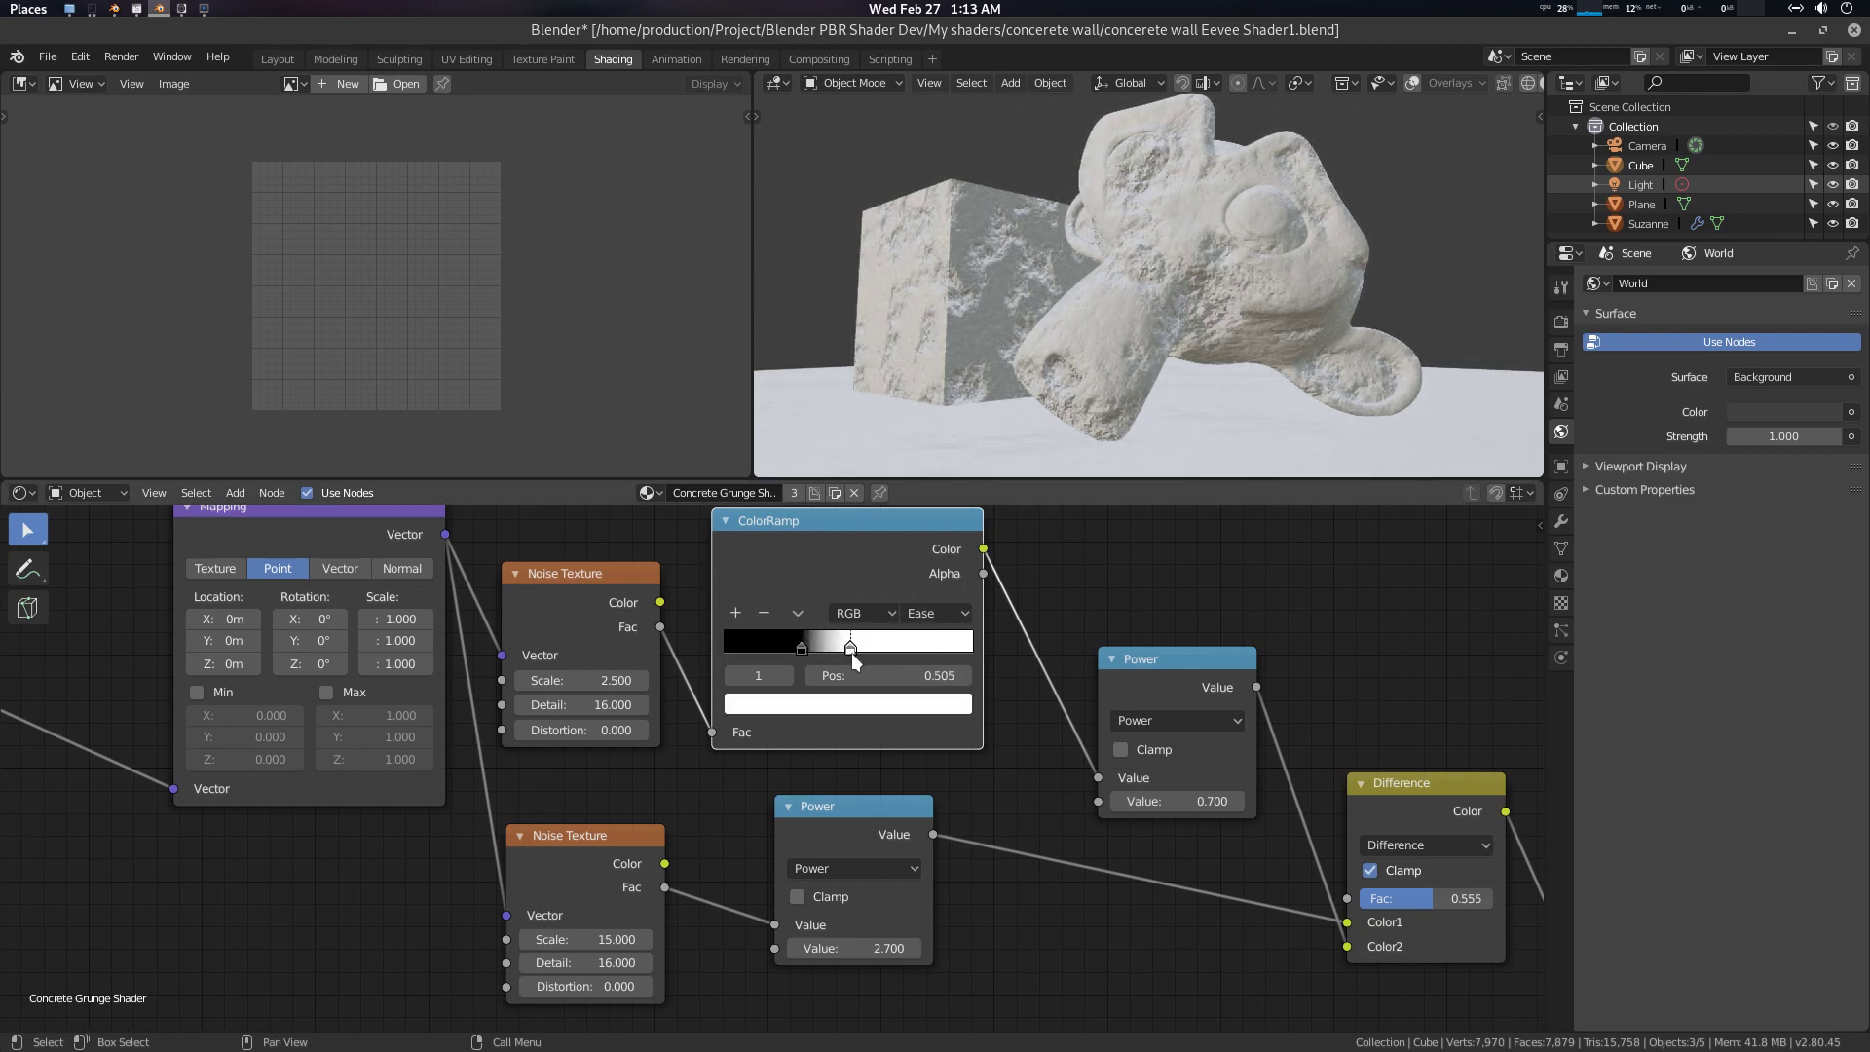
Set the upper Power node's value to 1.500 after trying 0.200 and 2.900
drag(1179, 801, 1119, 801)
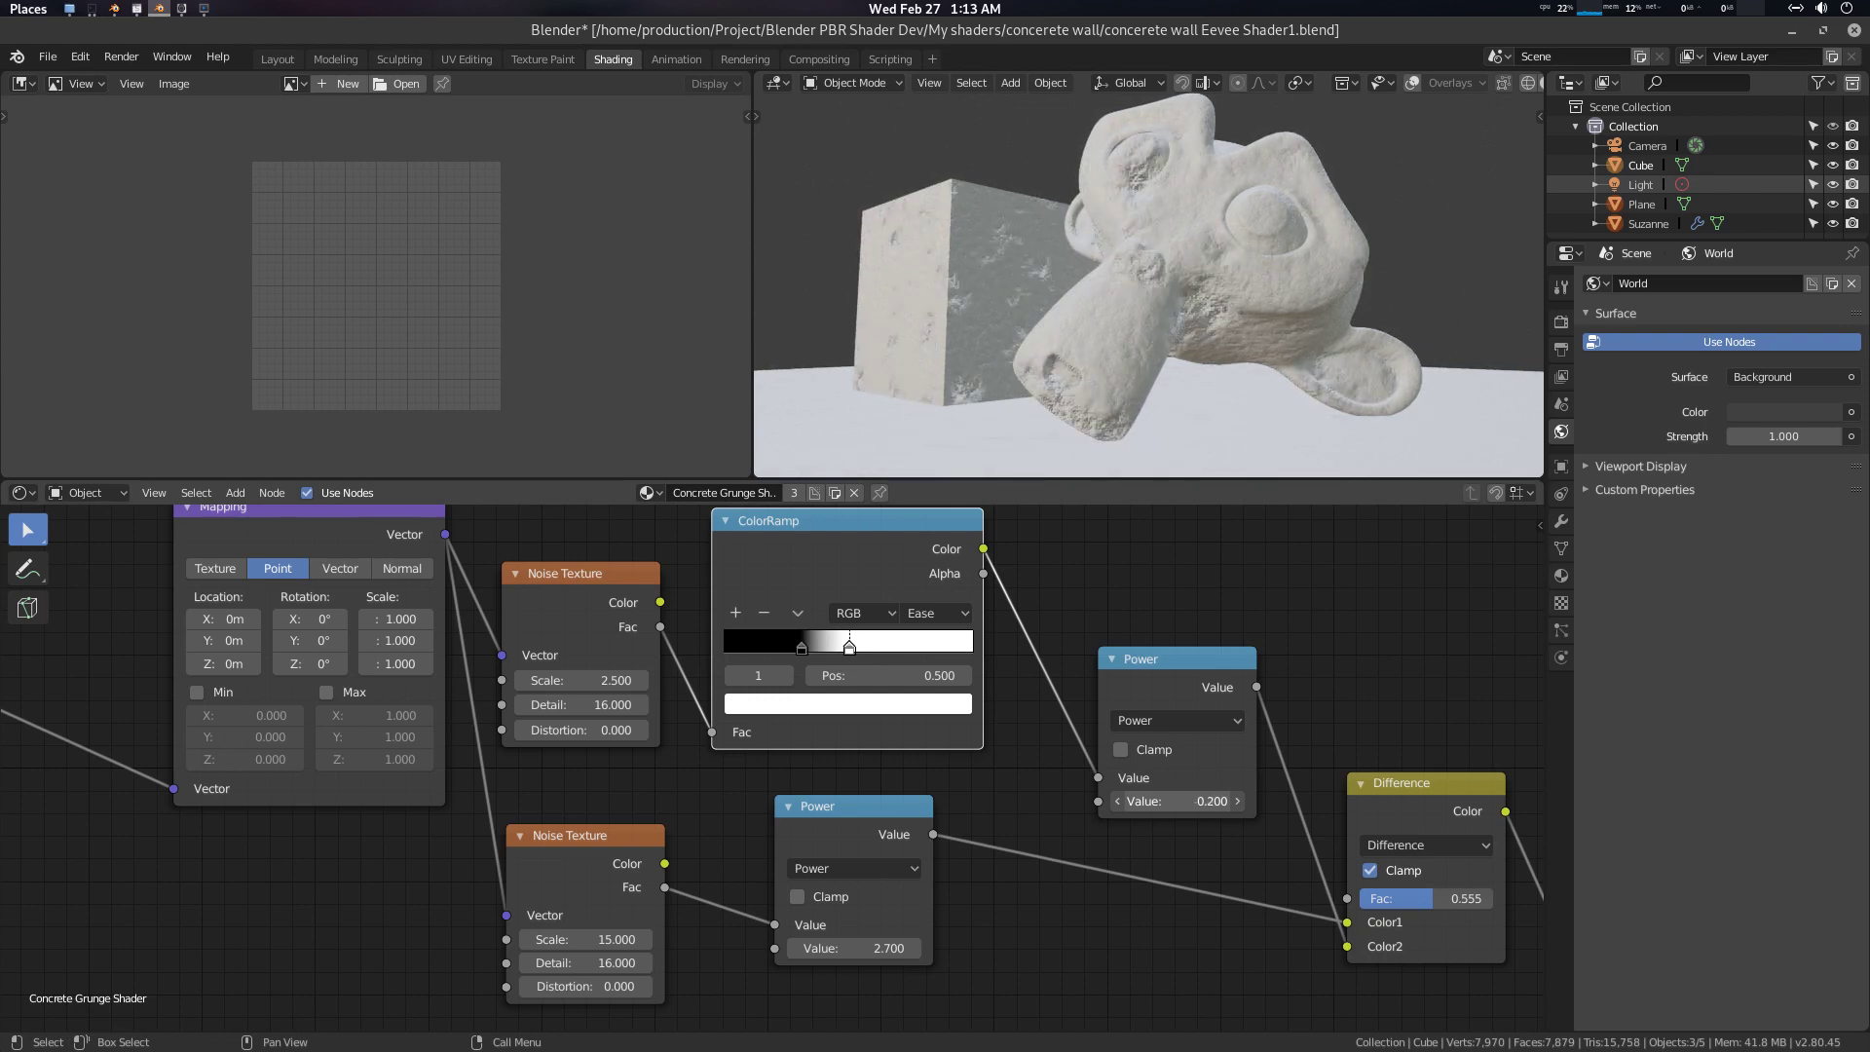
mouse_move(1178, 800)
mouse_down()
mouse_move(1235, 801)
mouse_move(1120, 801)
mouse_move(1208, 801)
mouse_up()
mouse_move(1186, 383)
middle_down()
mouse_move(1057, 360)
mouse_move(1130, 304)
mouse_move(1306, 354)
mouse_move(1319, 427)
mouse_move(1290, 376)
mouse_move(1165, 284)
mouse_move(1188, 273)
middle_up()
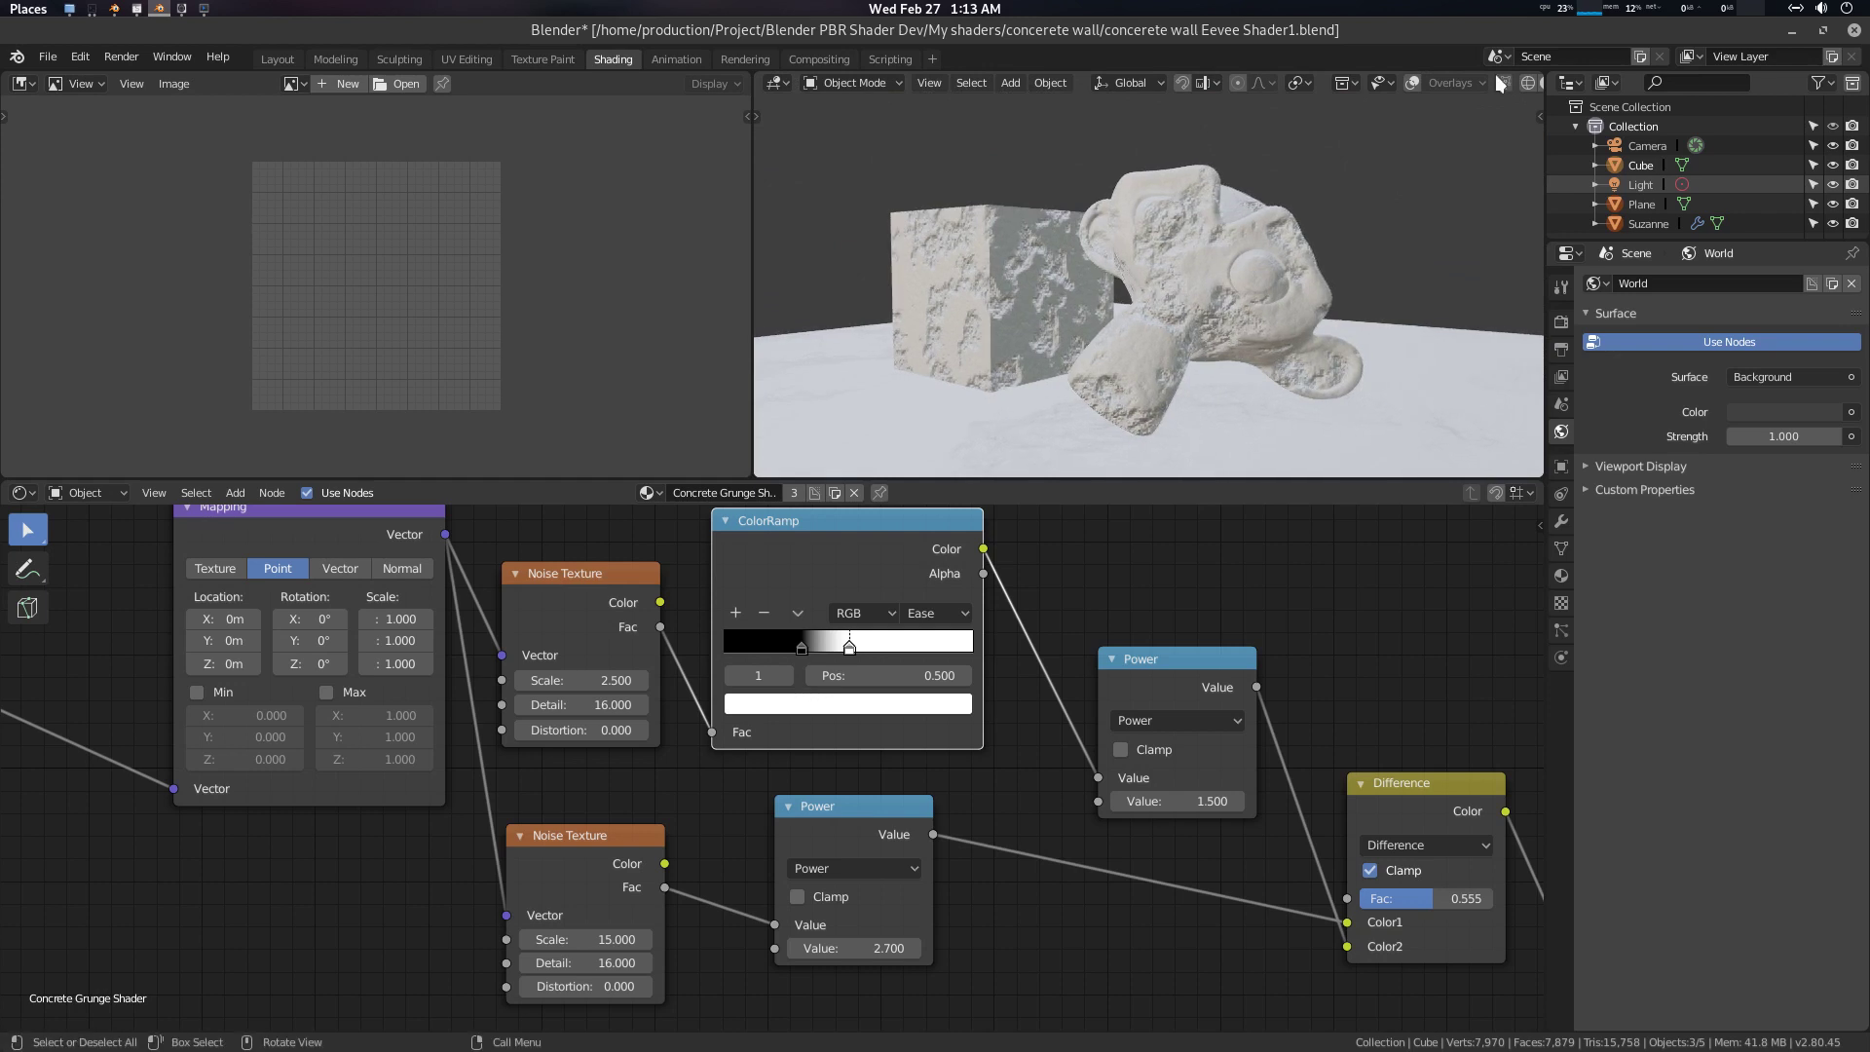
scroll(1470, 84, down, 5)
middle_drag(1481, 113, 1266, 296)
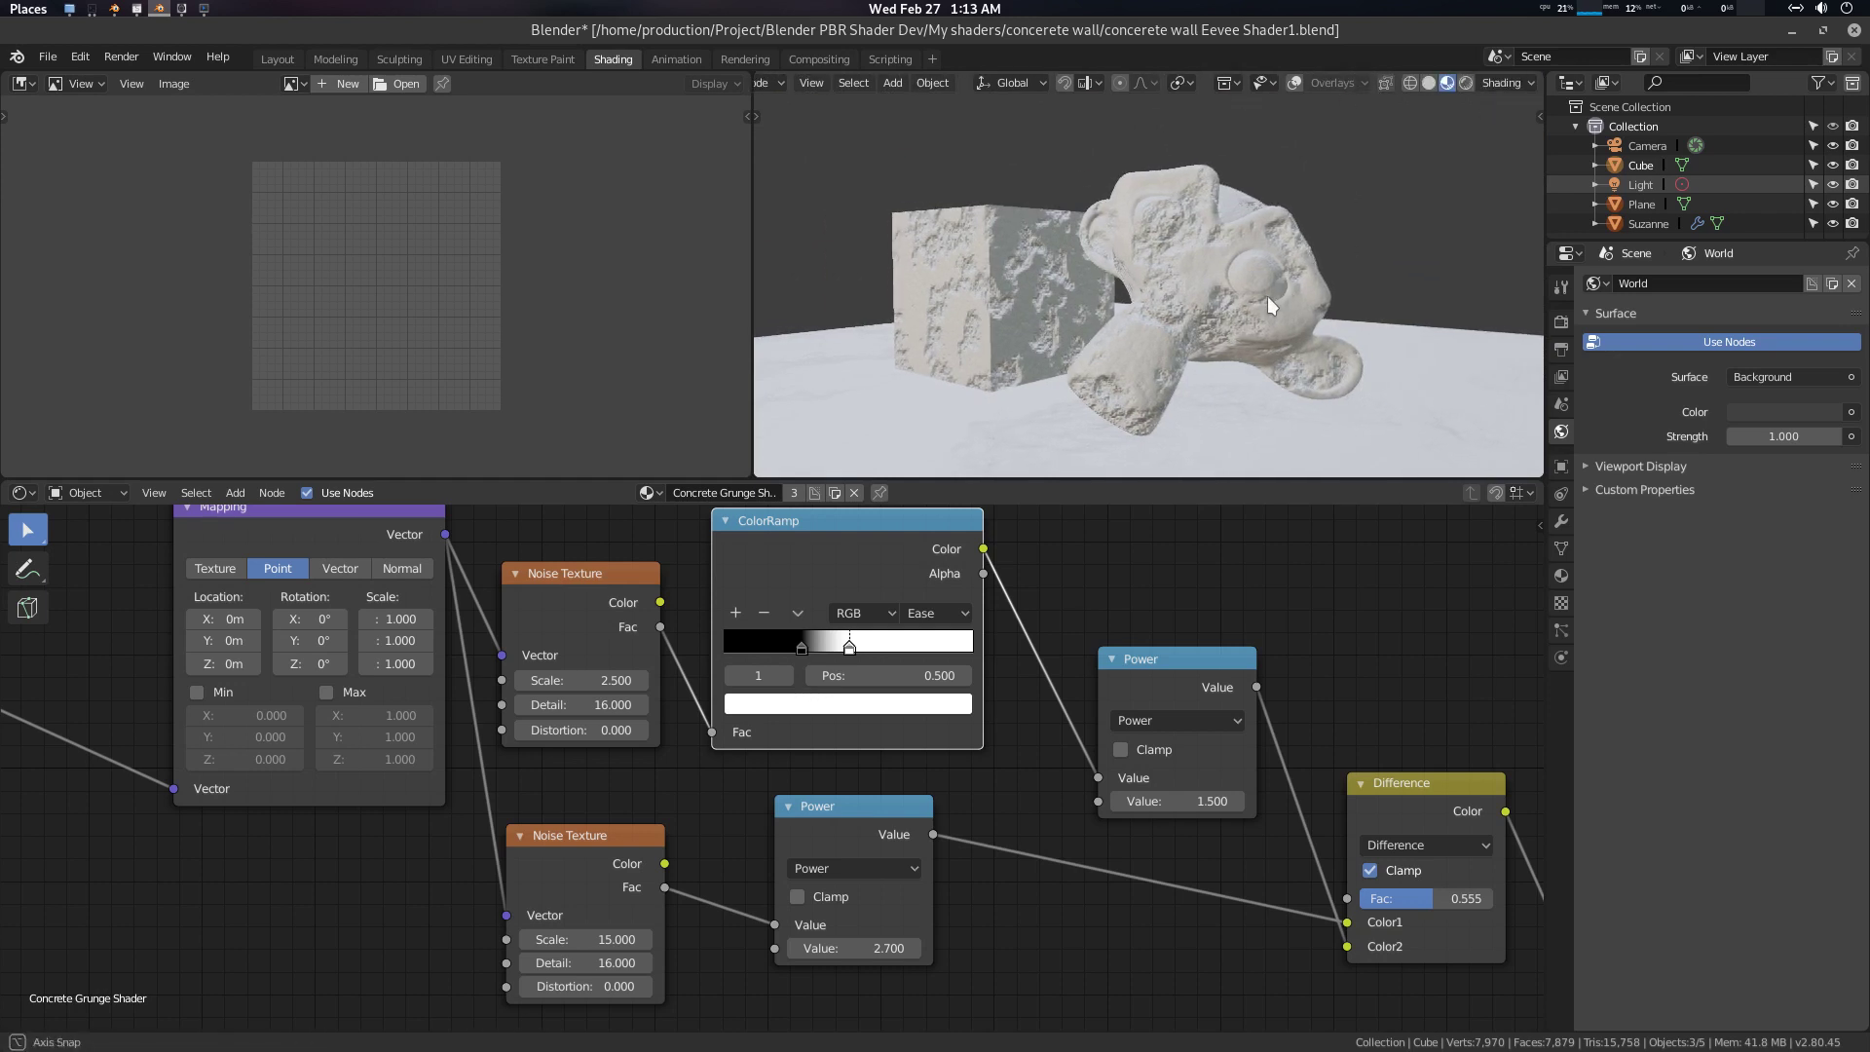
Save the concrete wall .blend file with Ctrl+S
middle_drag(1248, 726, 1219, 736)
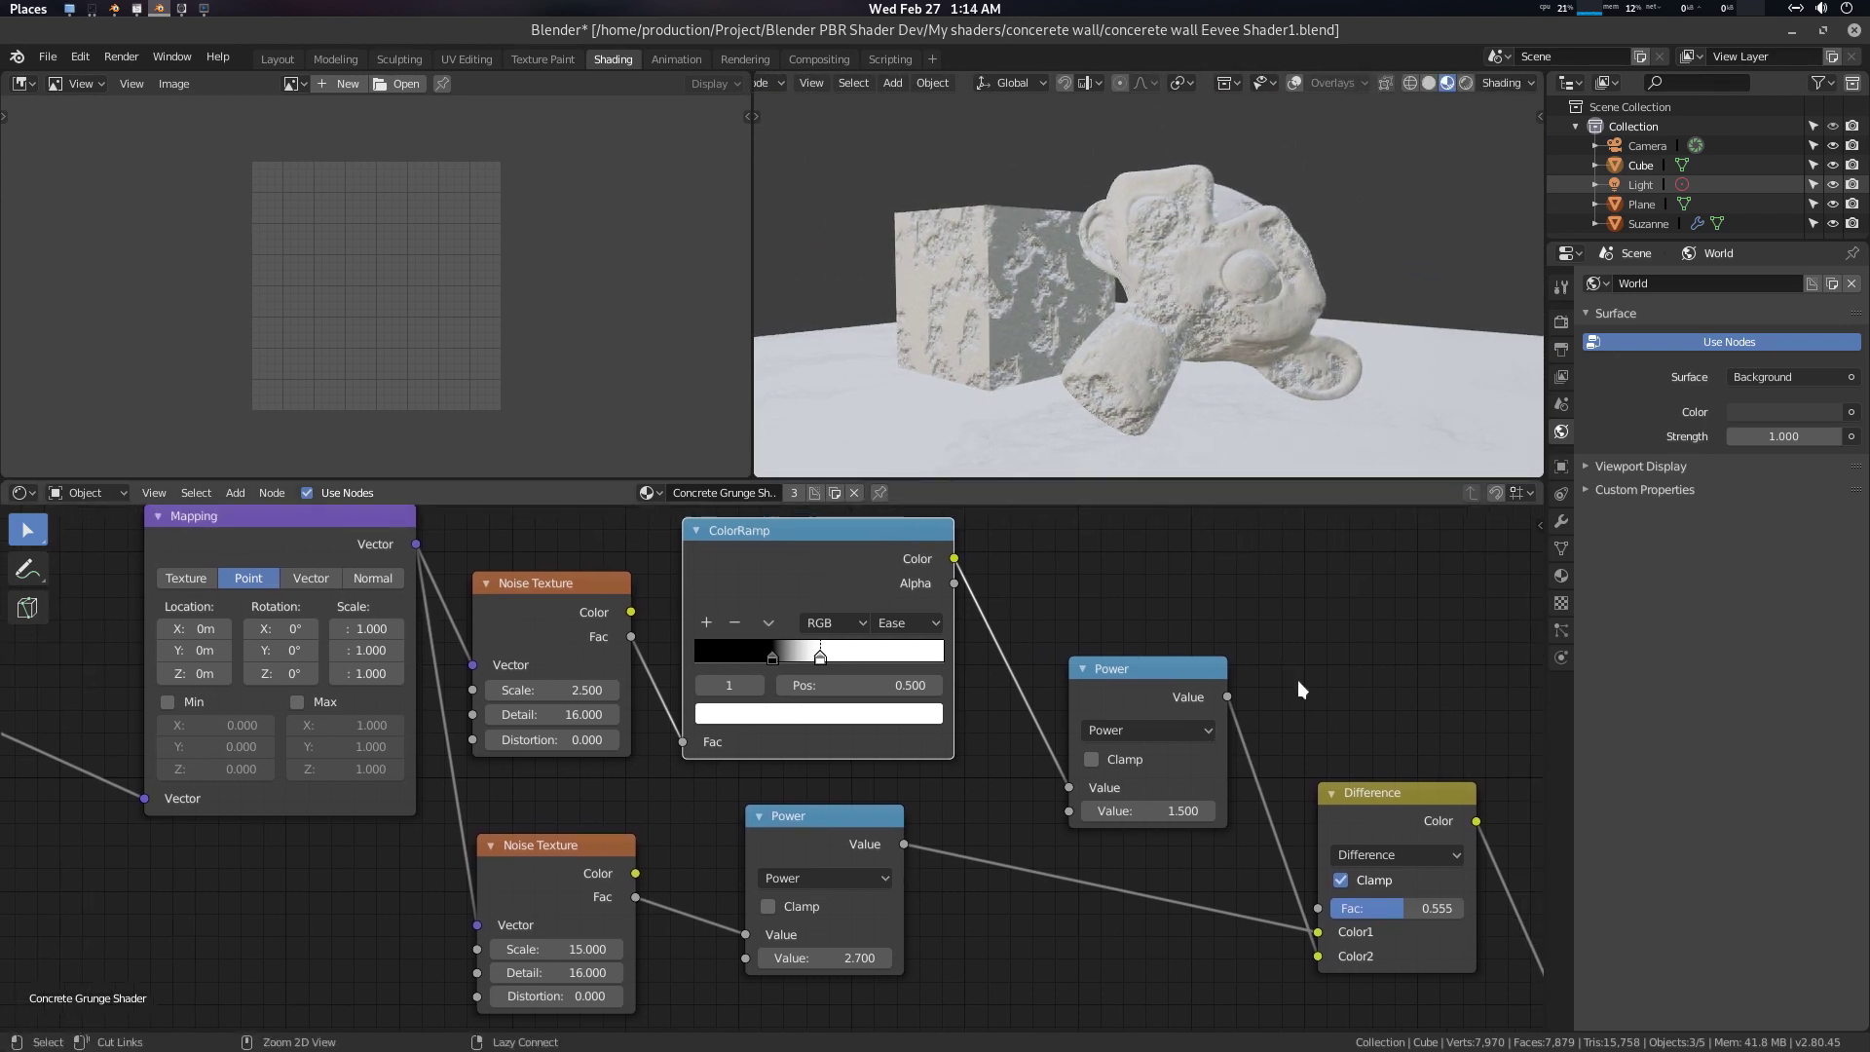
key(ctrl+s)
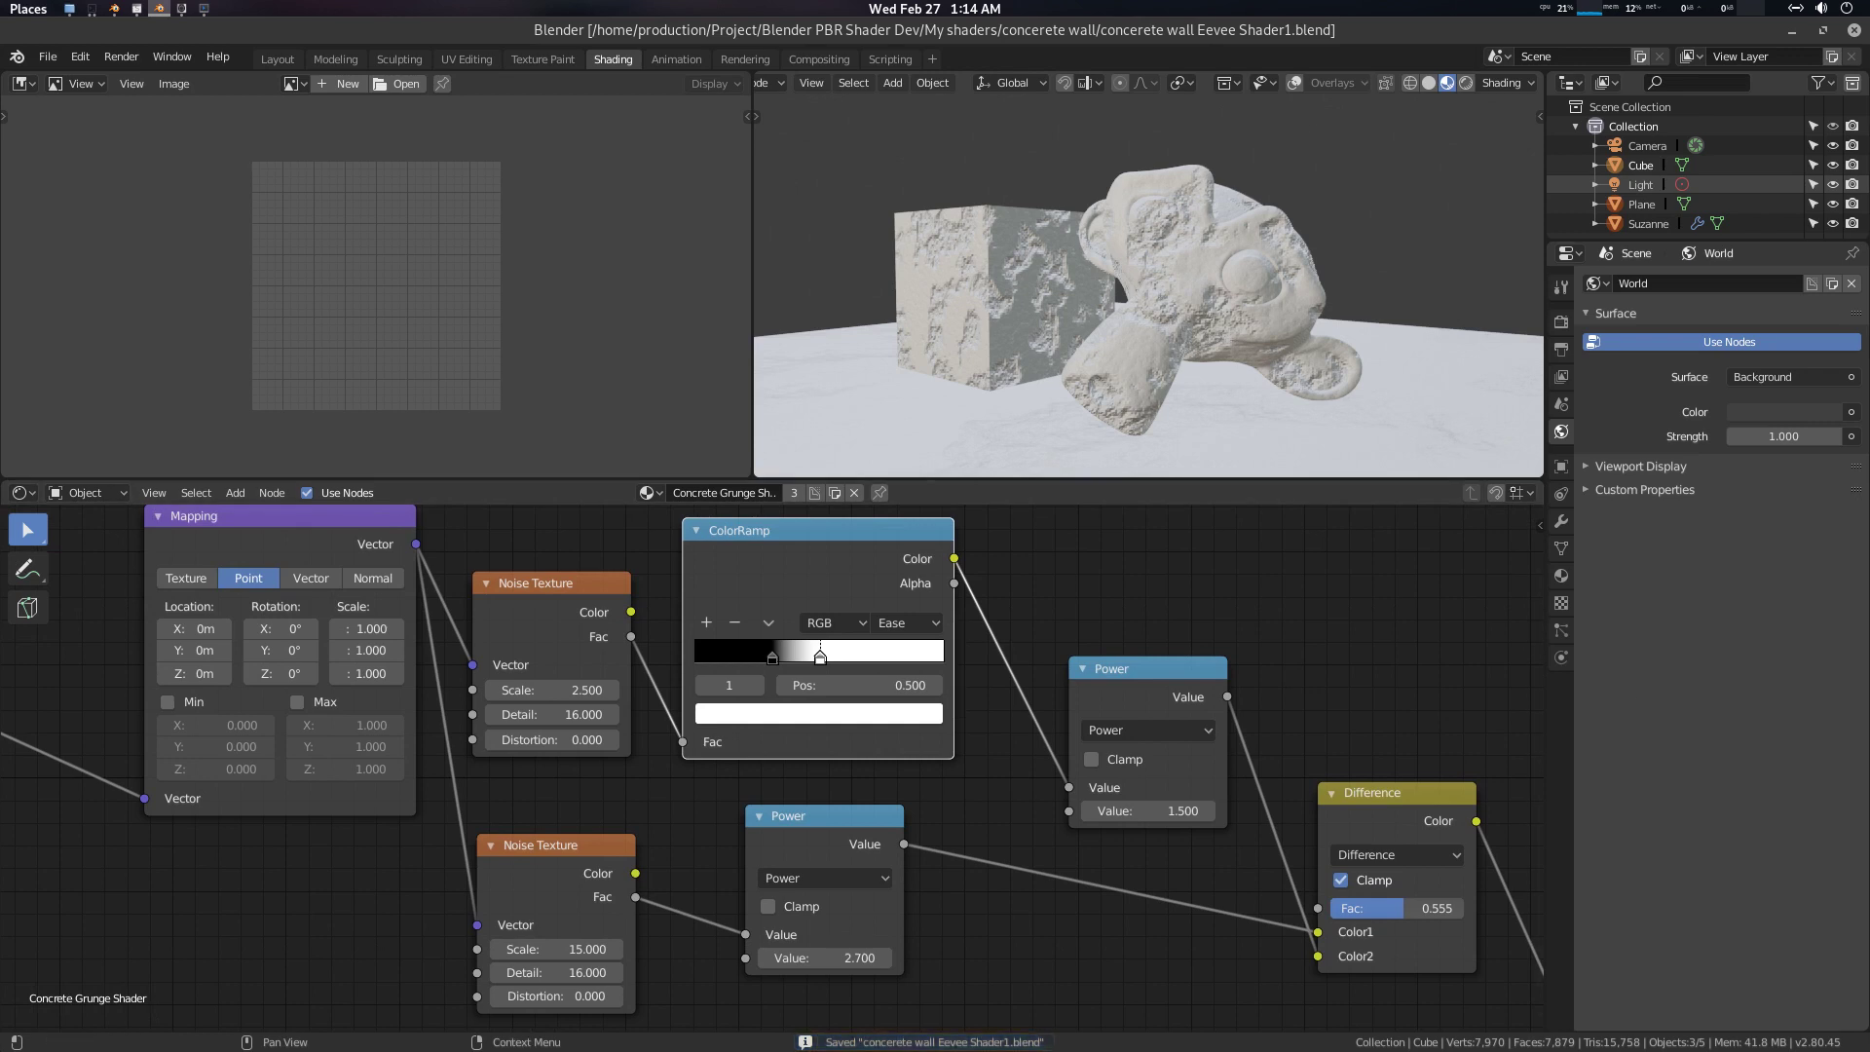
middle_drag(1199, 780, 1171, 799)
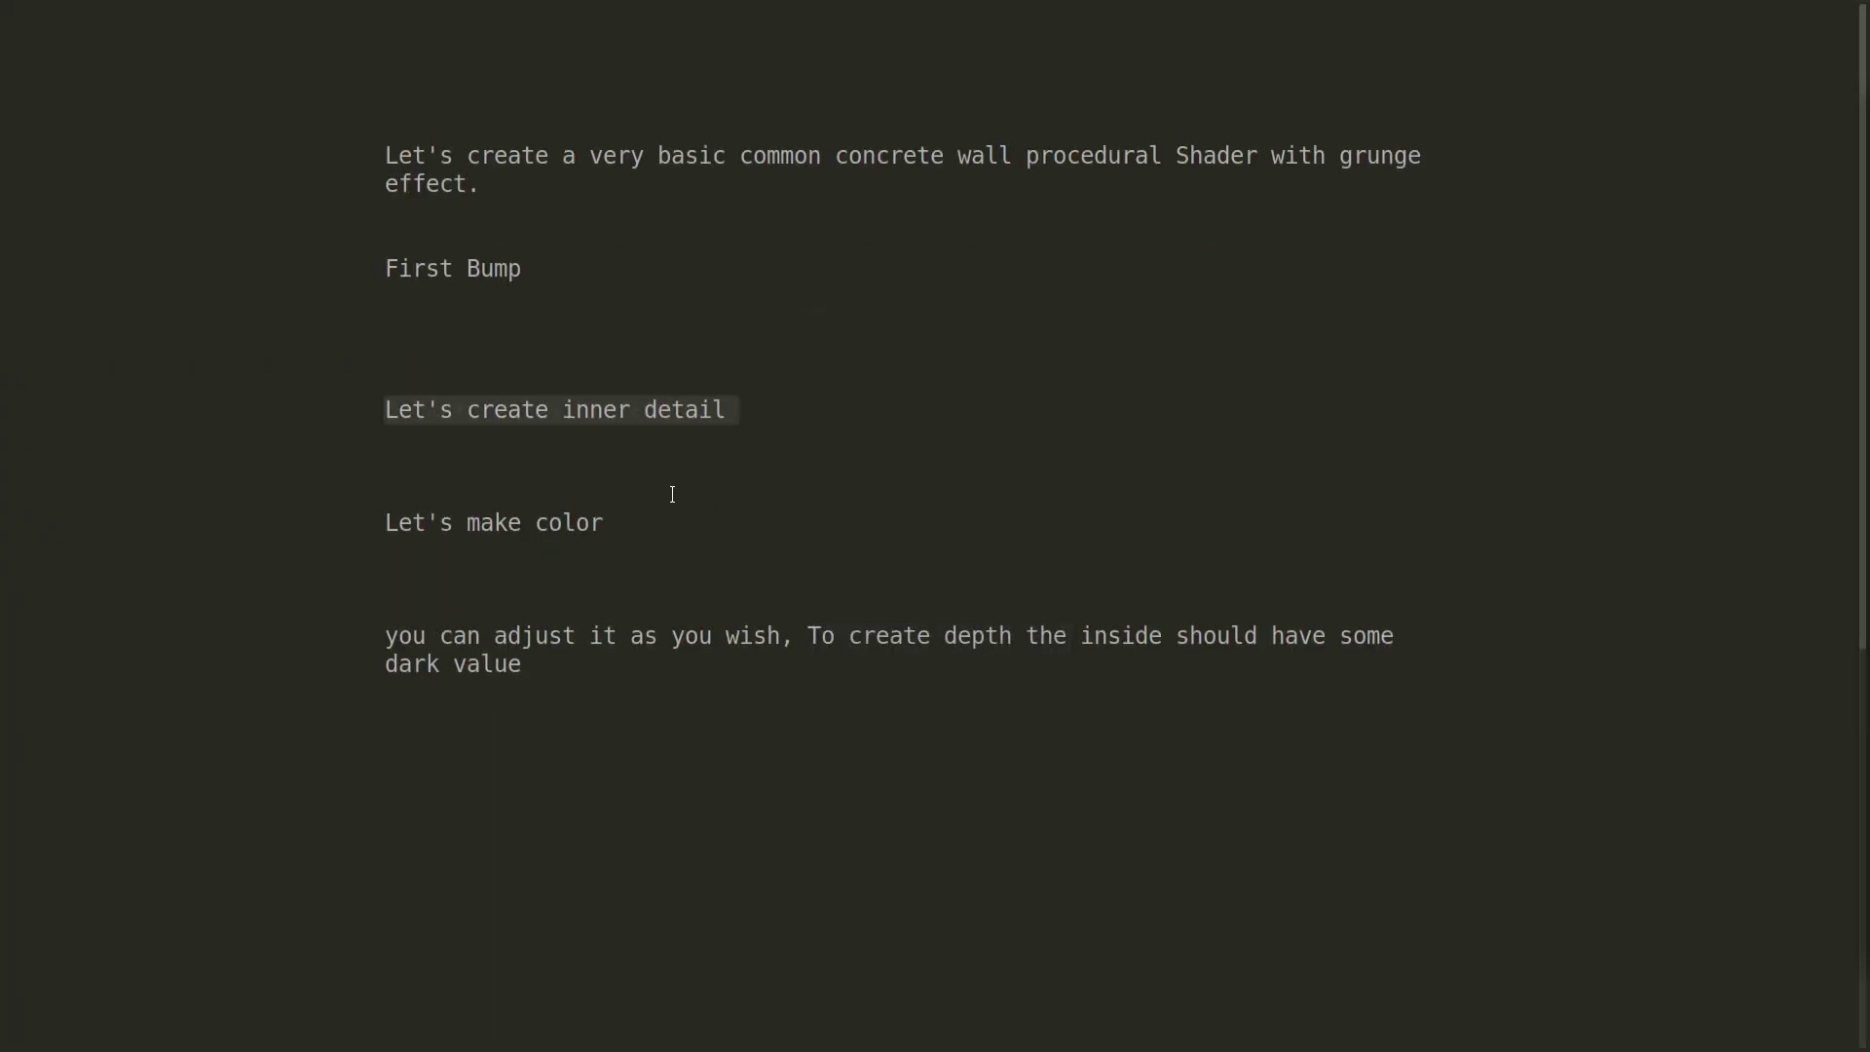
triple_click(619, 516)
click(529, 665)
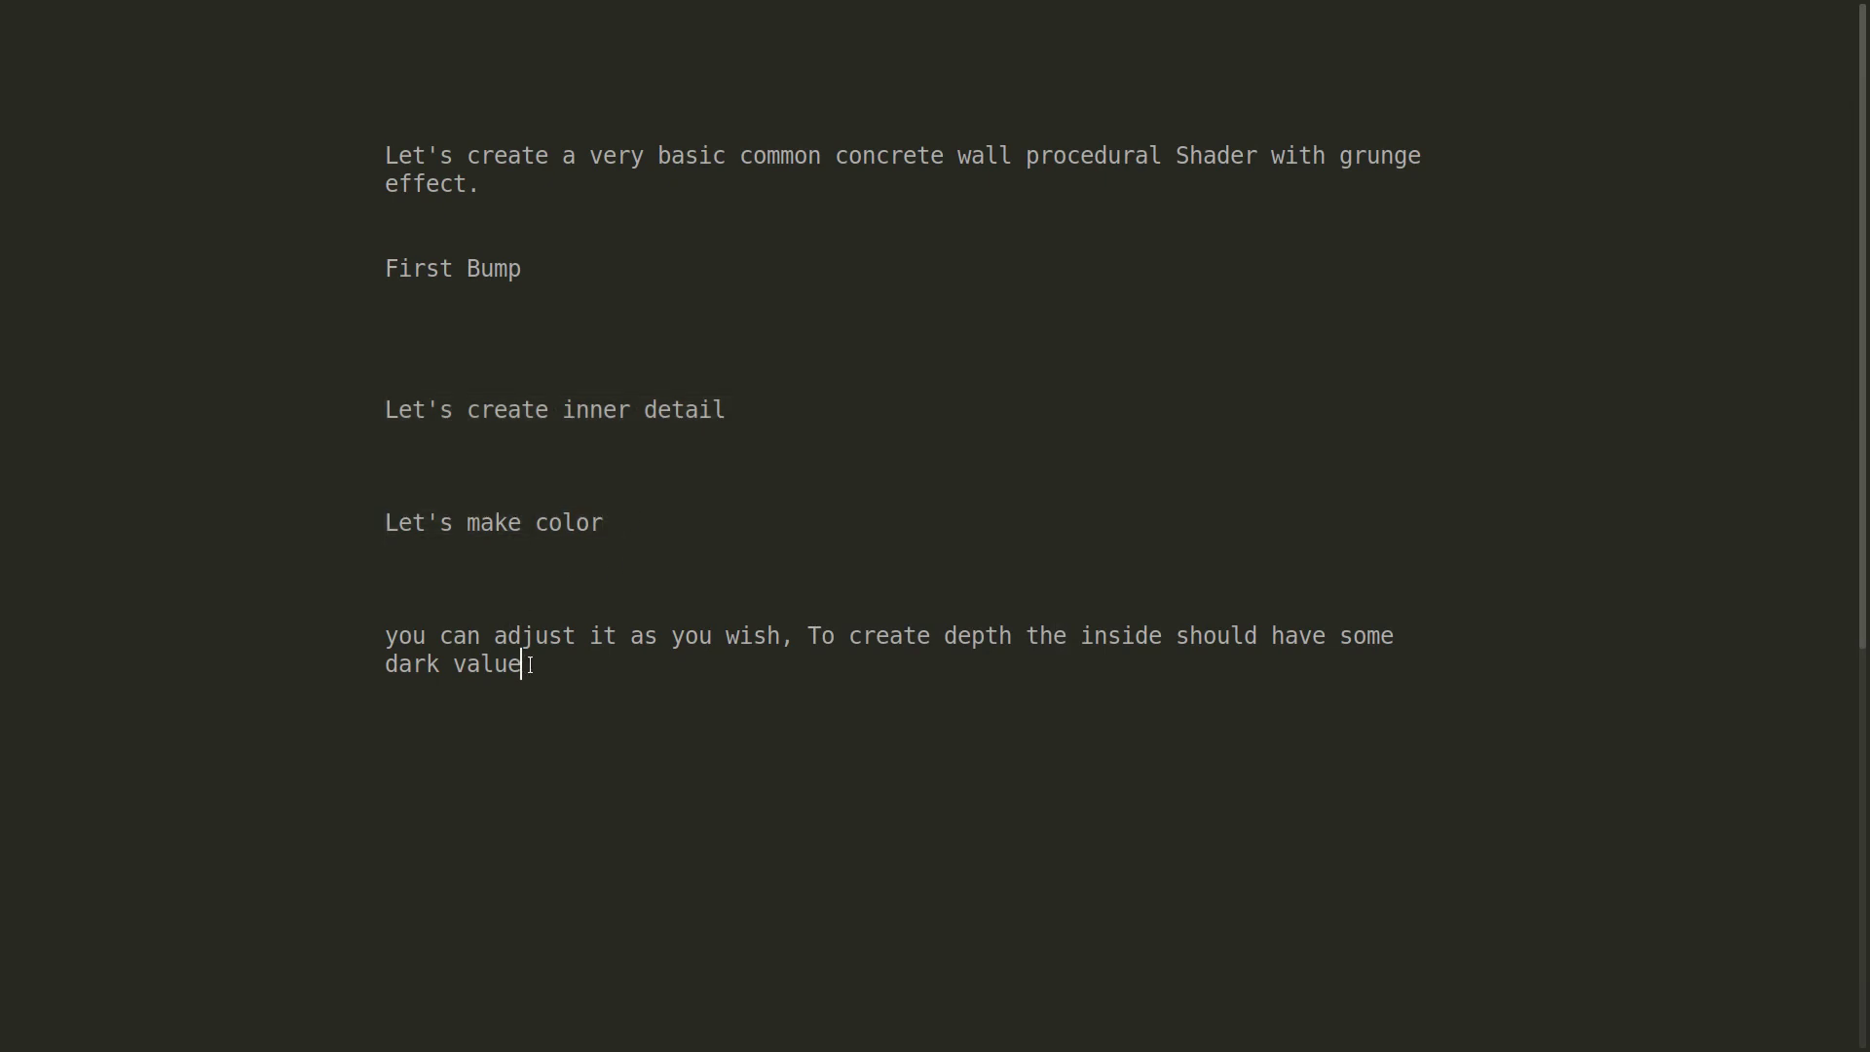
drag(560, 672, 417, 624)
click(874, 635)
drag(811, 631, 1413, 676)
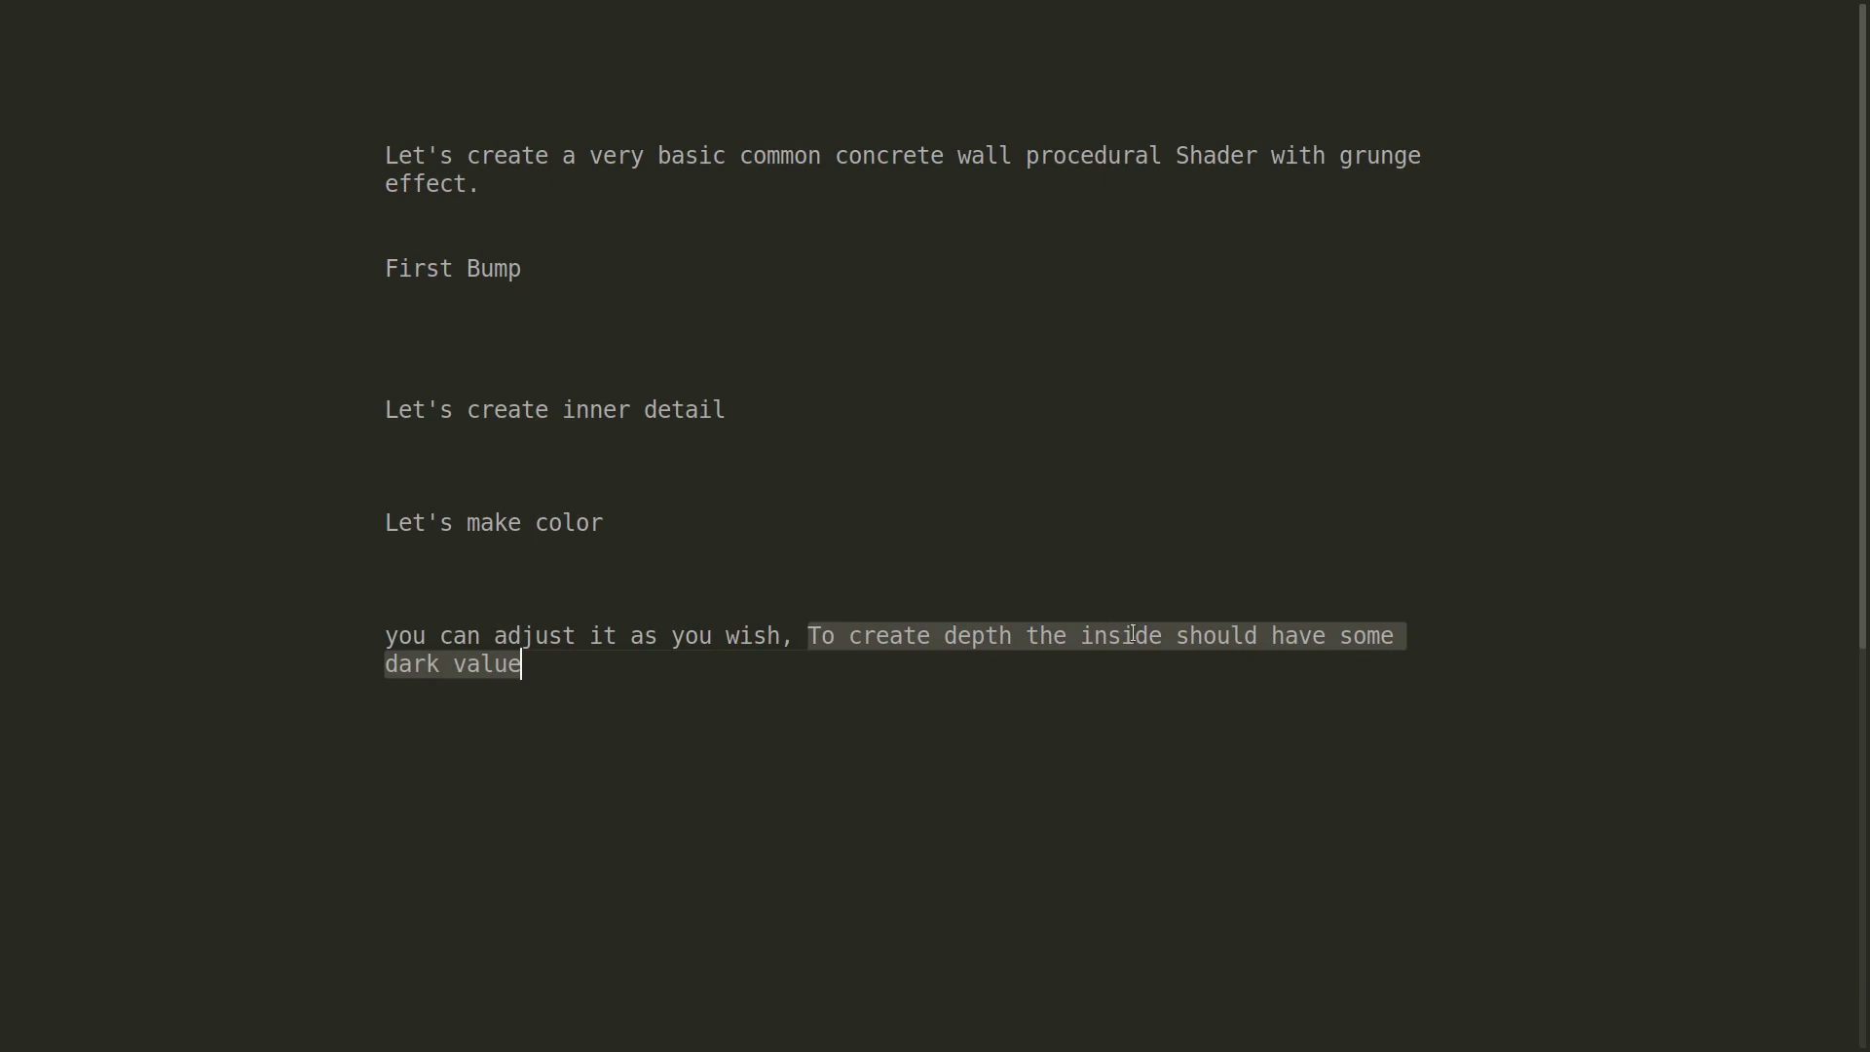
click(656, 701)
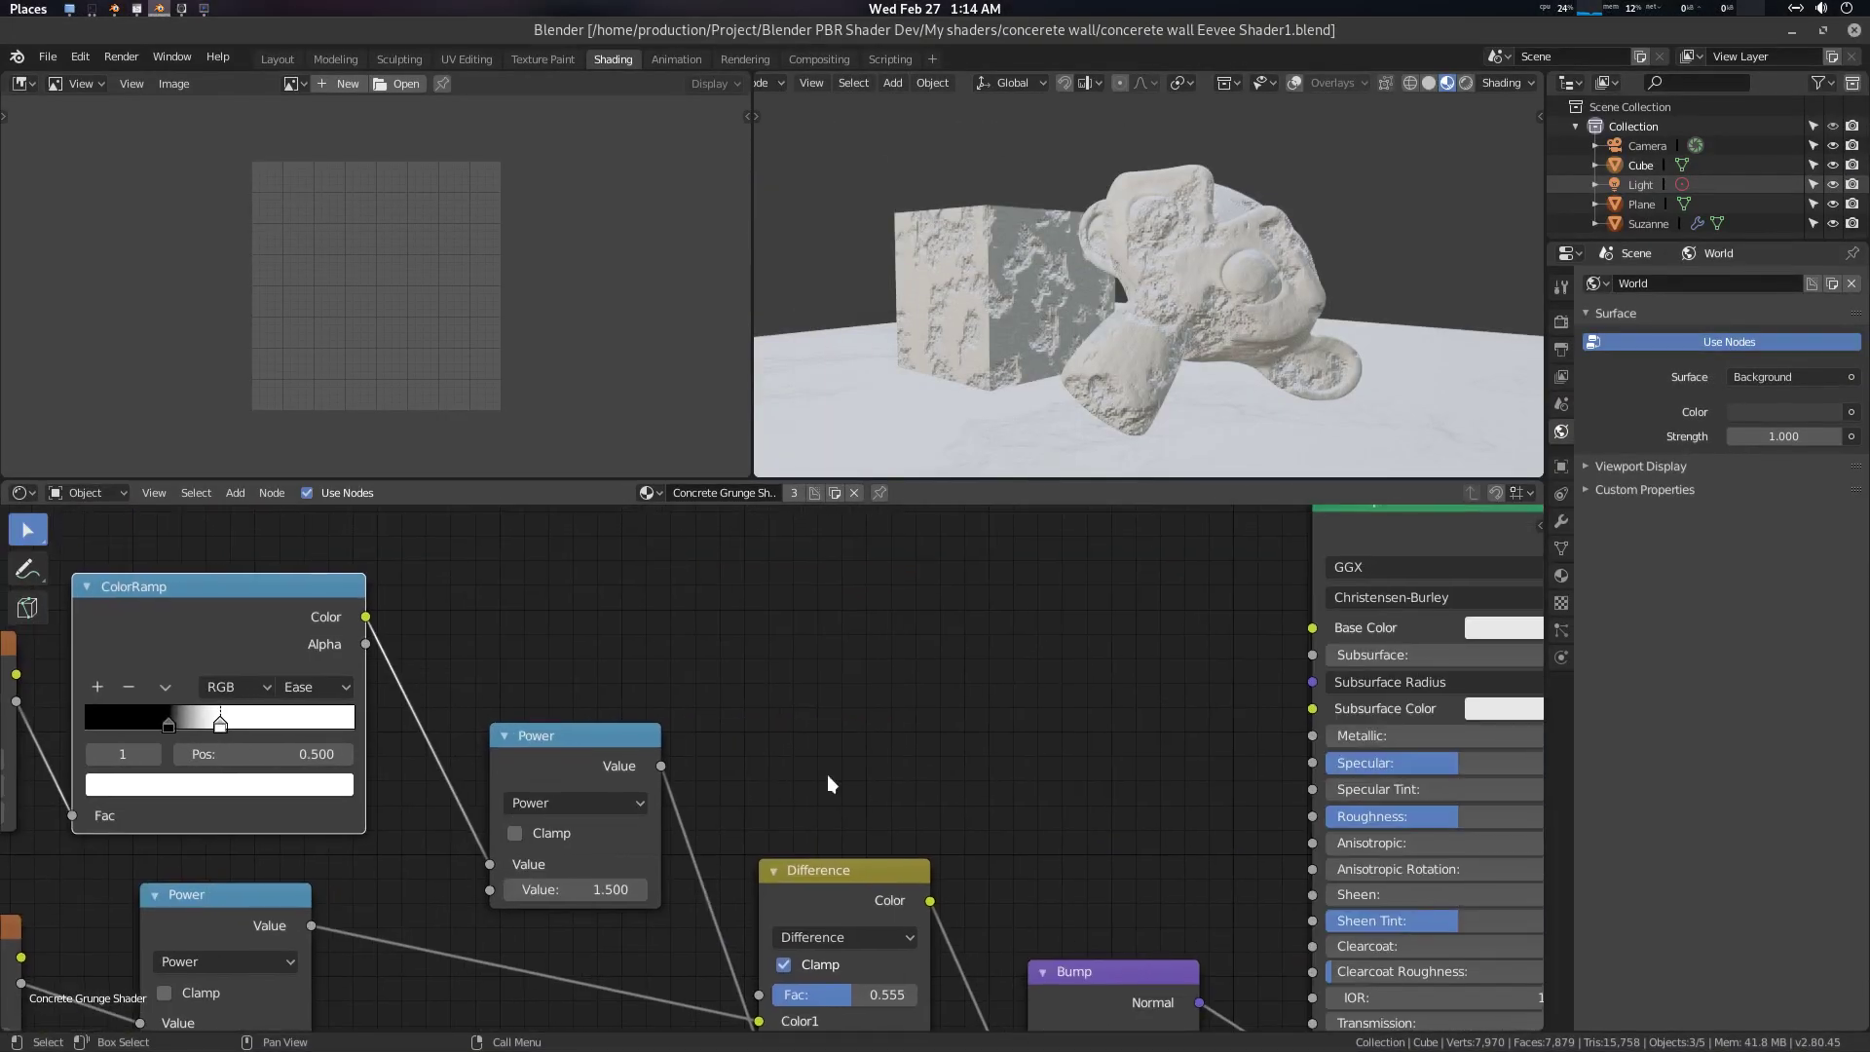
Add a MixRGB node above the Difference node
scroll(830, 784, down, 2)
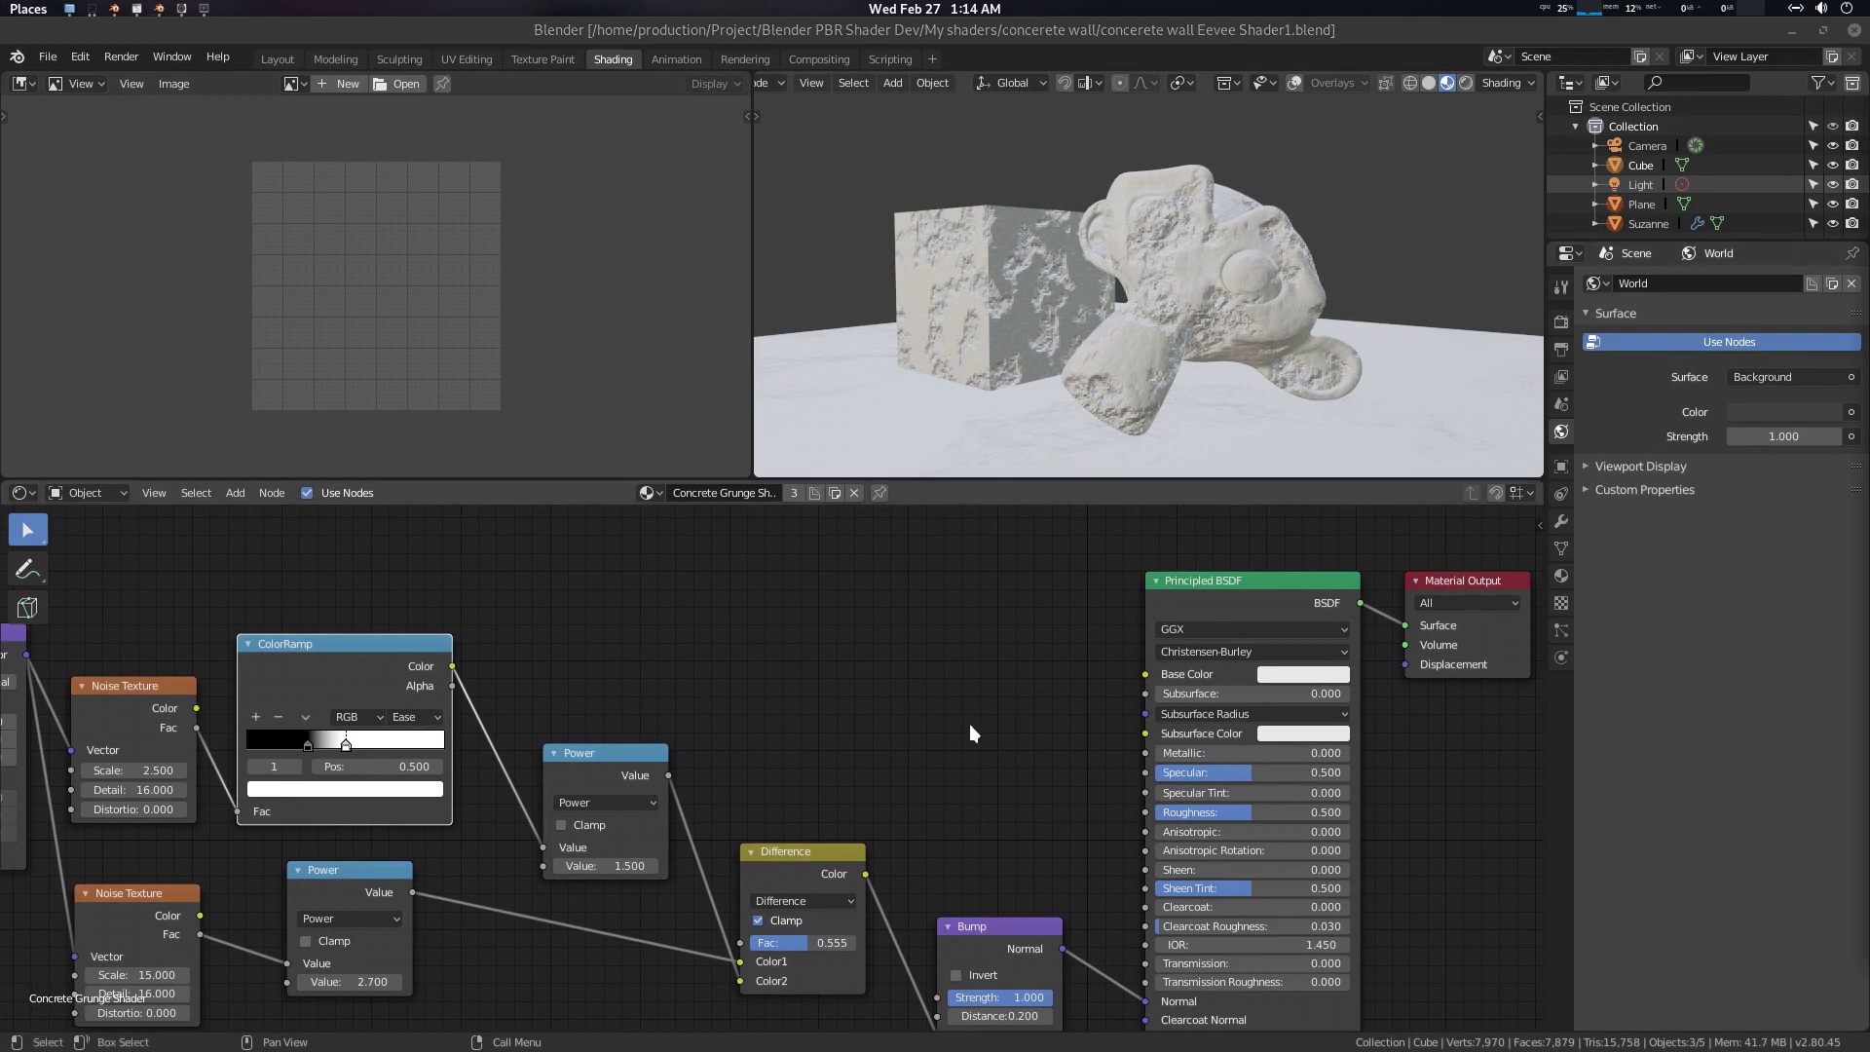
key(shift+a)
click(745, 635)
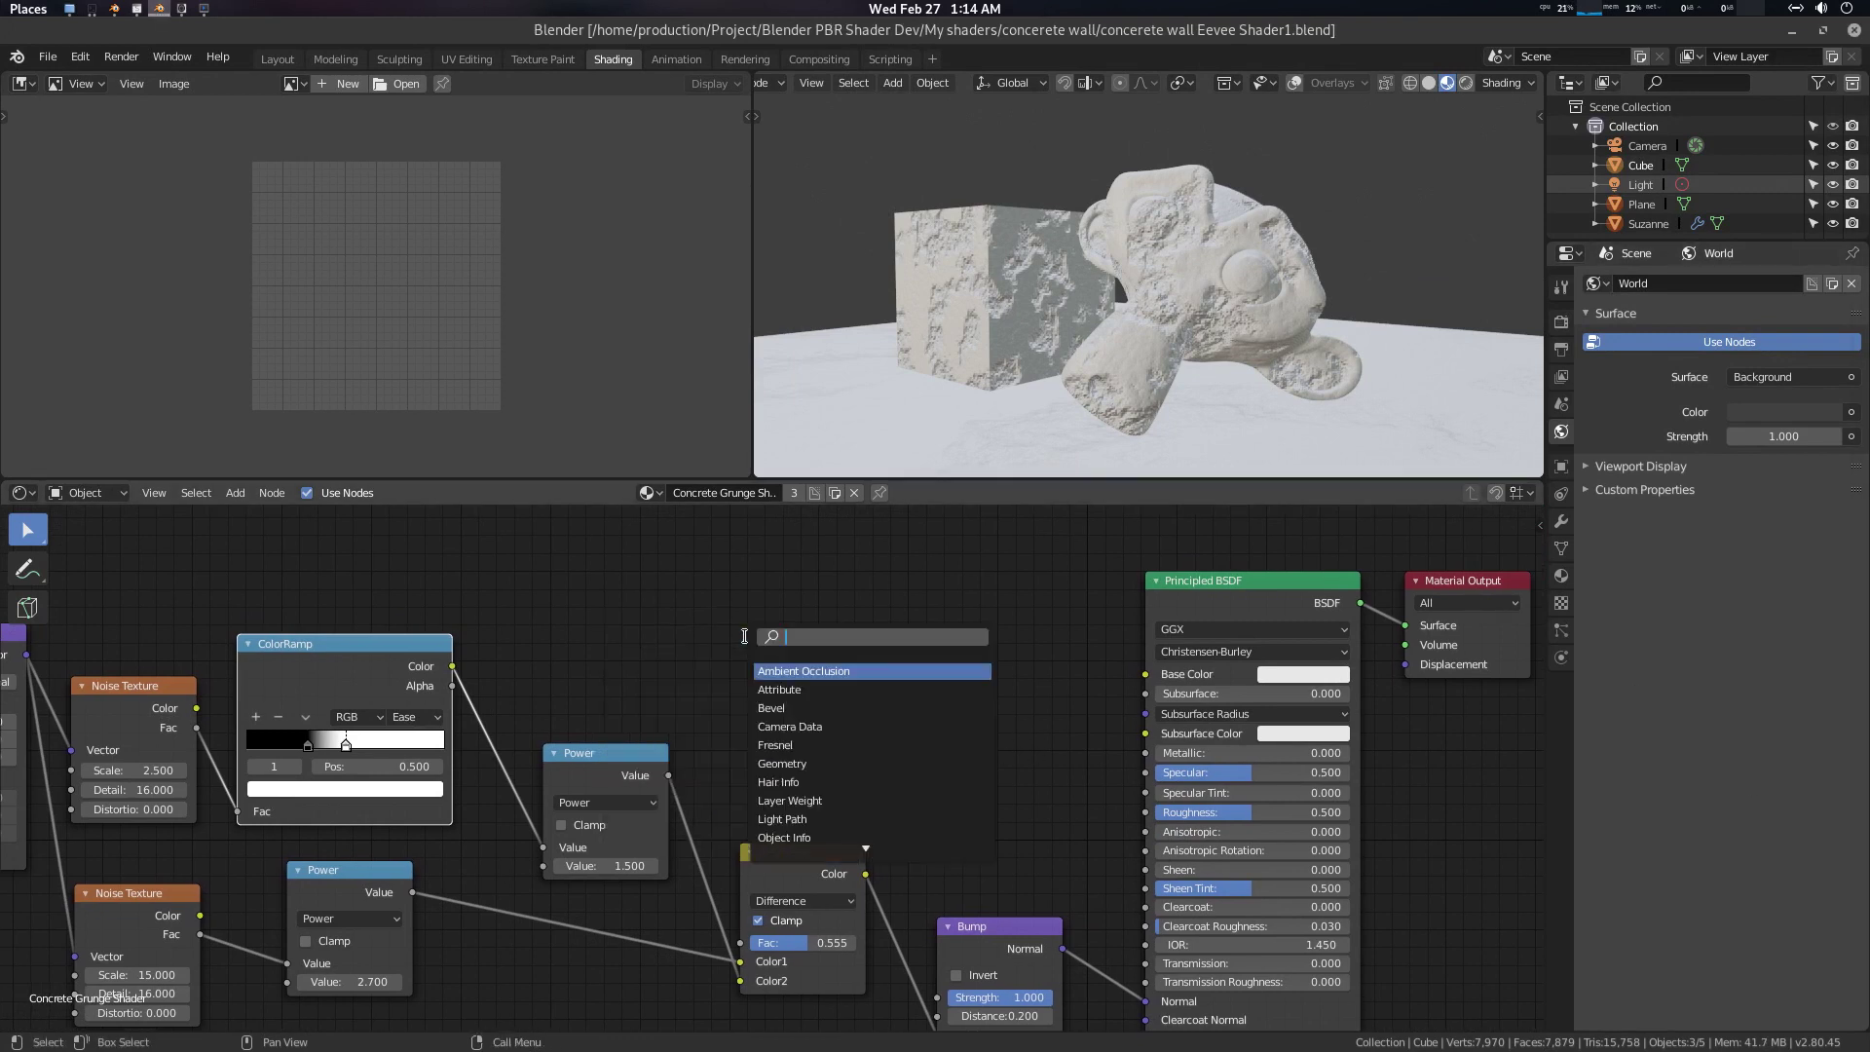
text(mix)
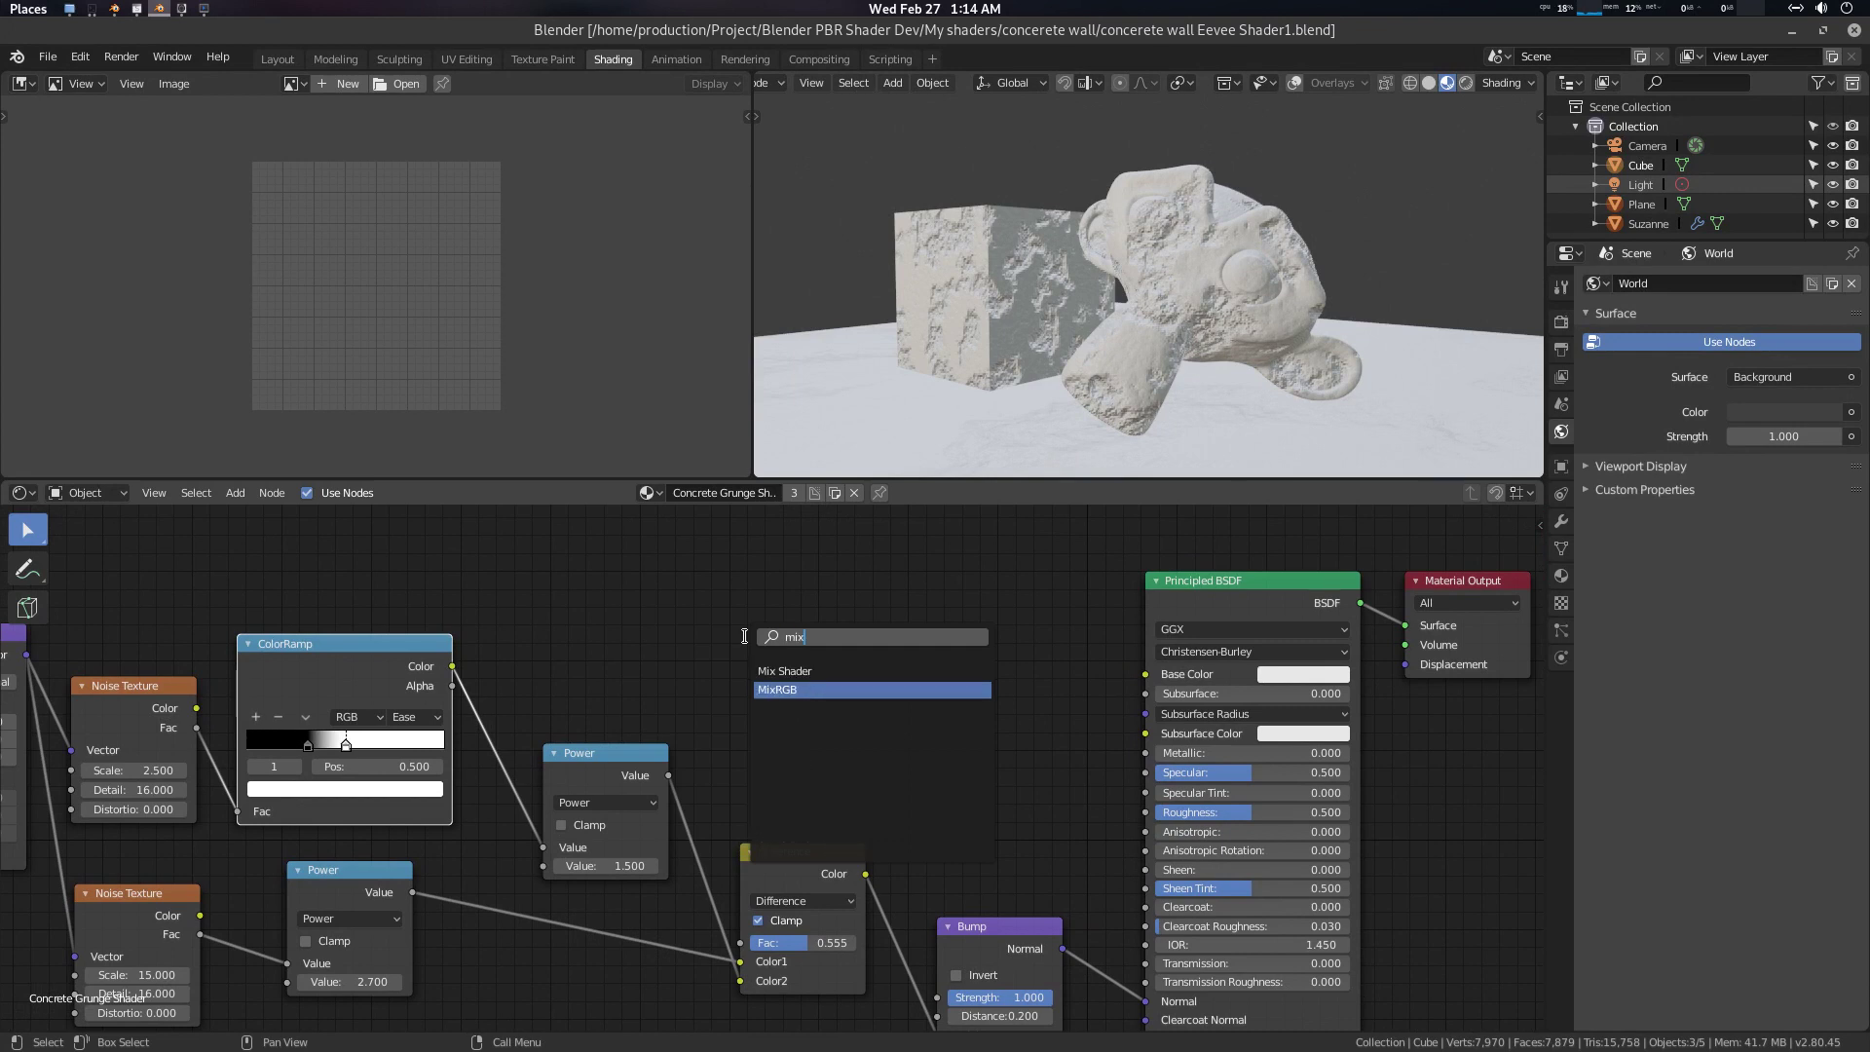
key(Return)
click(799, 581)
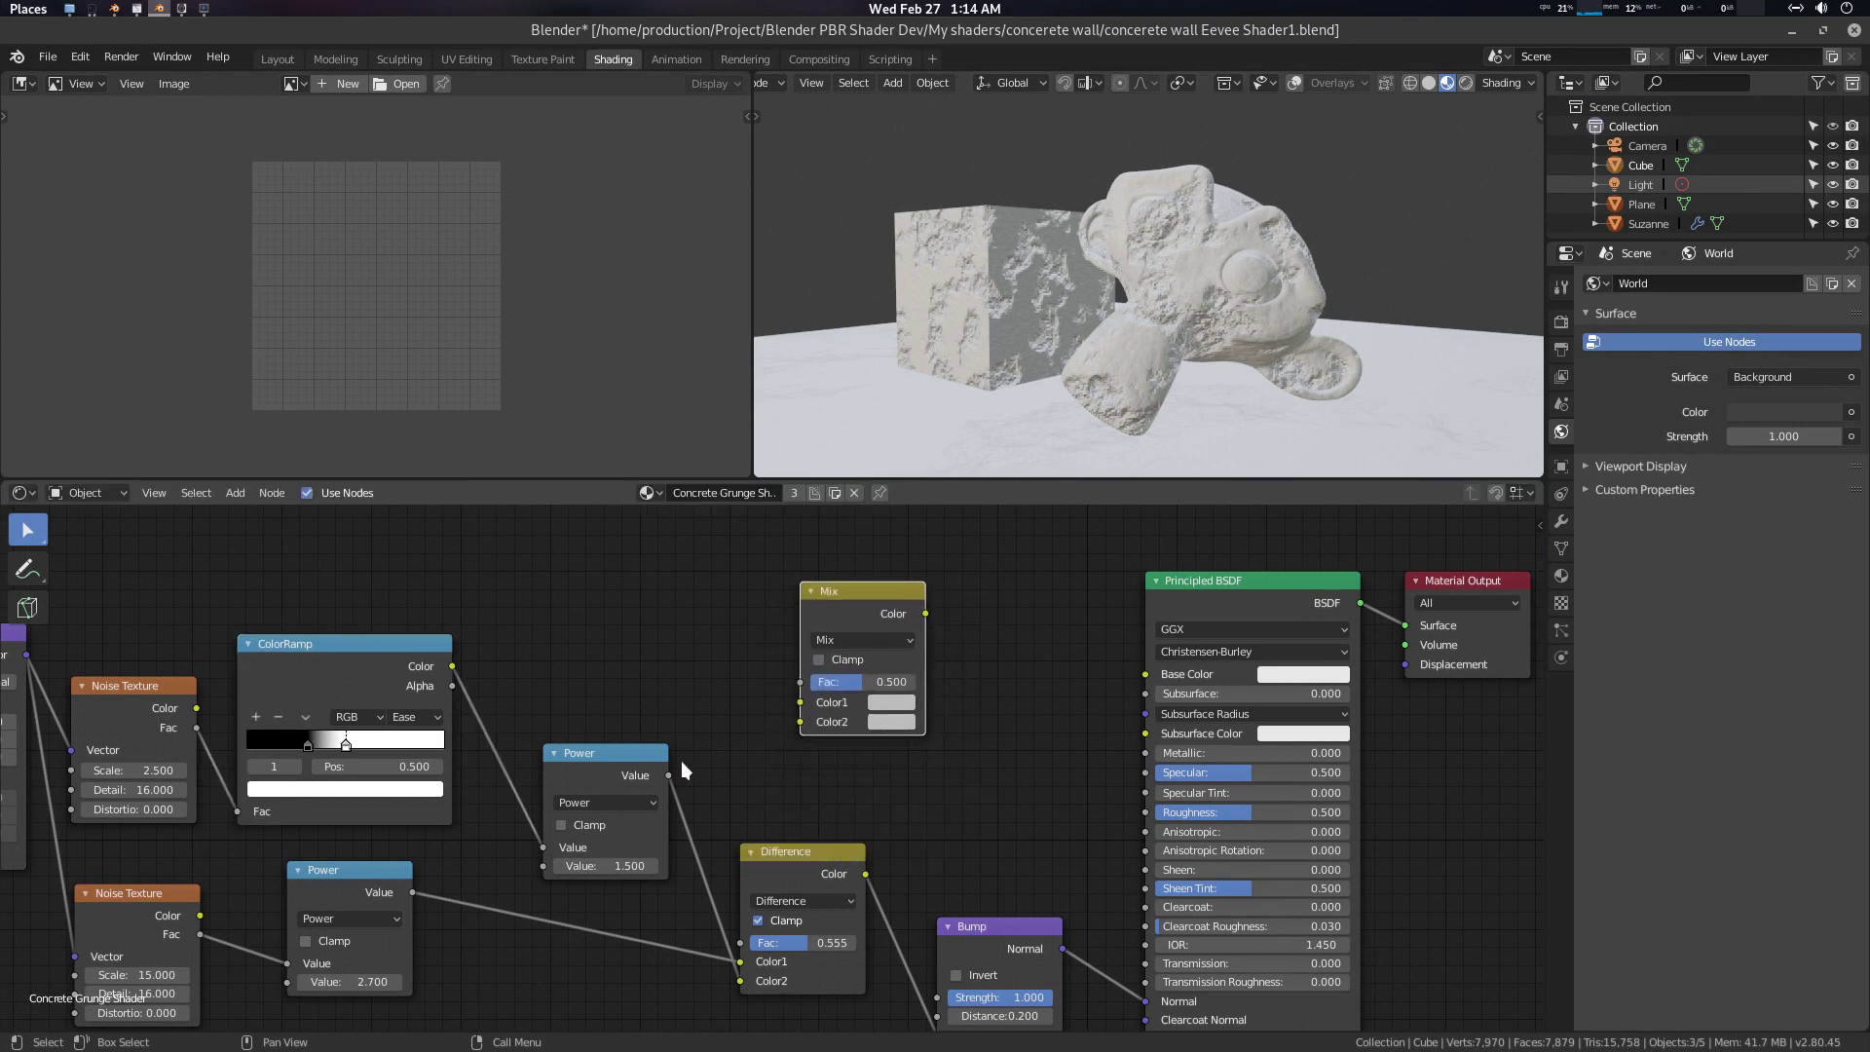
Link Power Value to Mix Fac and Mix Color to Principled BSDF Base Color
drag(672, 774, 800, 682)
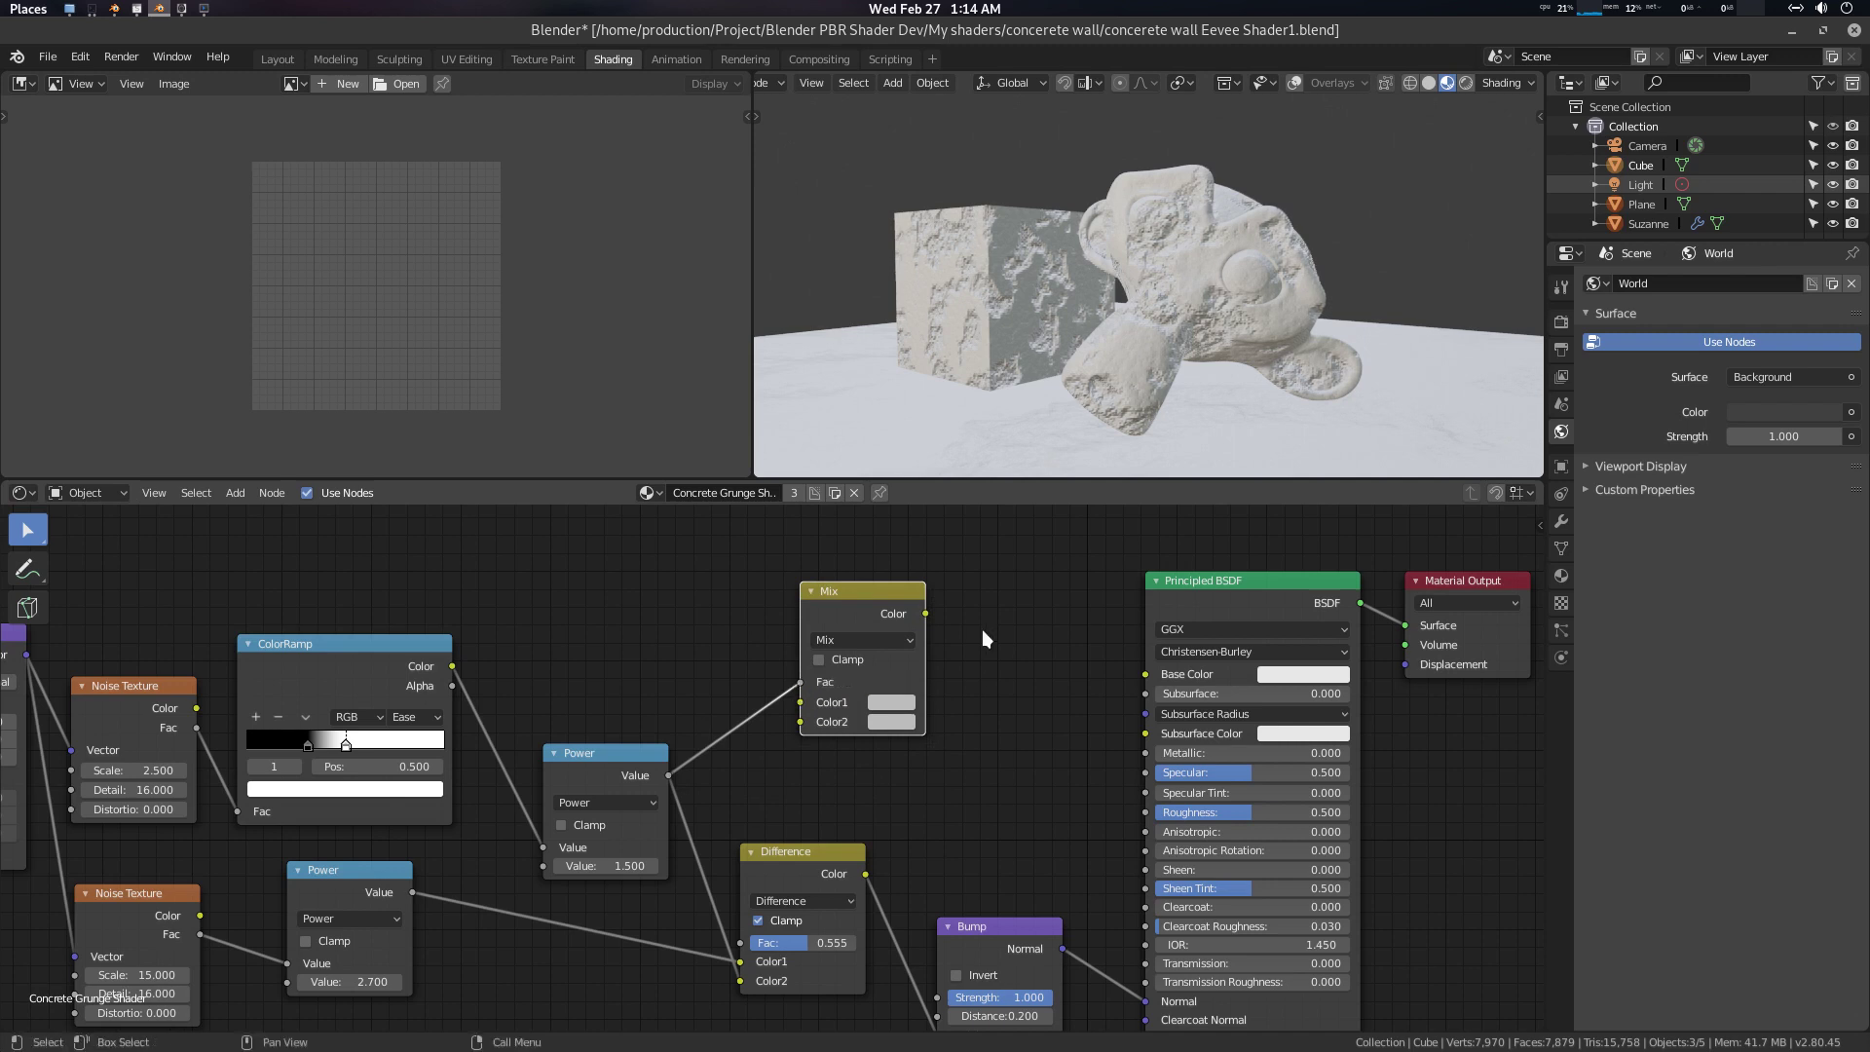
drag(926, 614, 1146, 676)
middle_drag(1365, 296, 1253, 309)
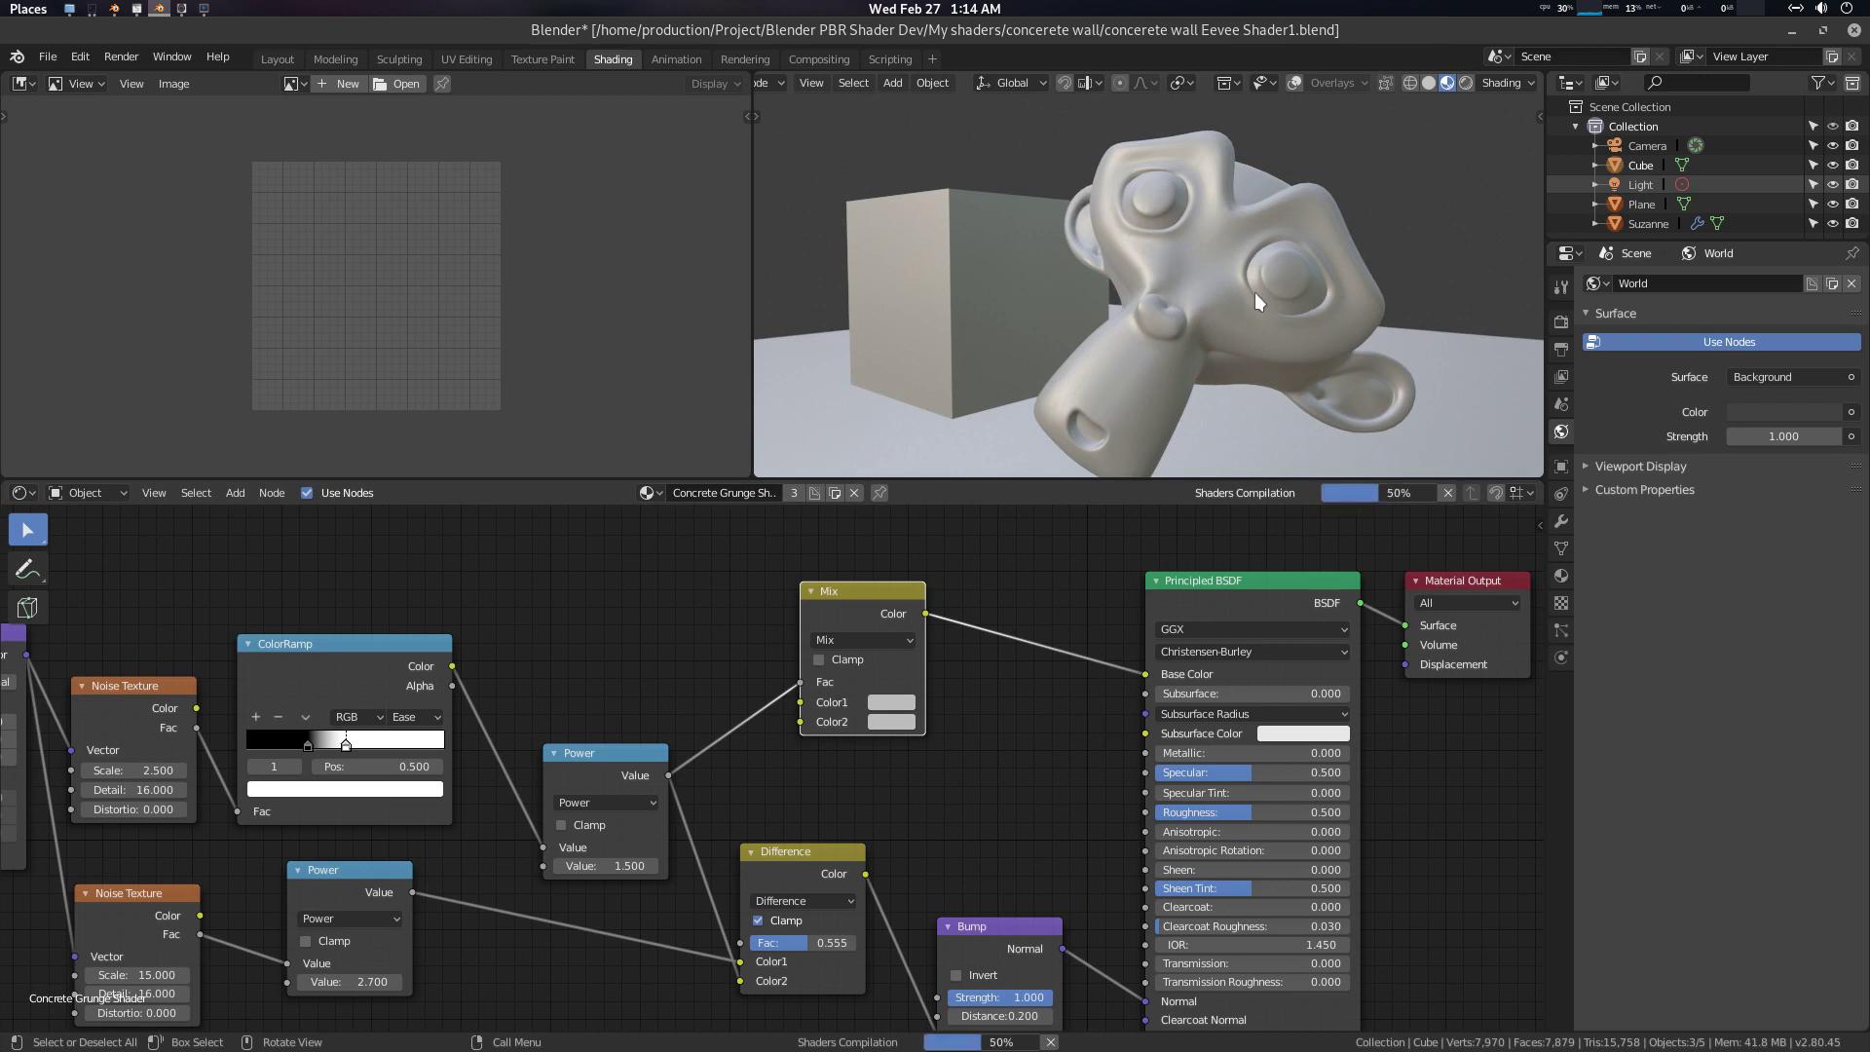
middle_drag(1260, 291, 1229, 271)
scroll(950, 681, up, 1)
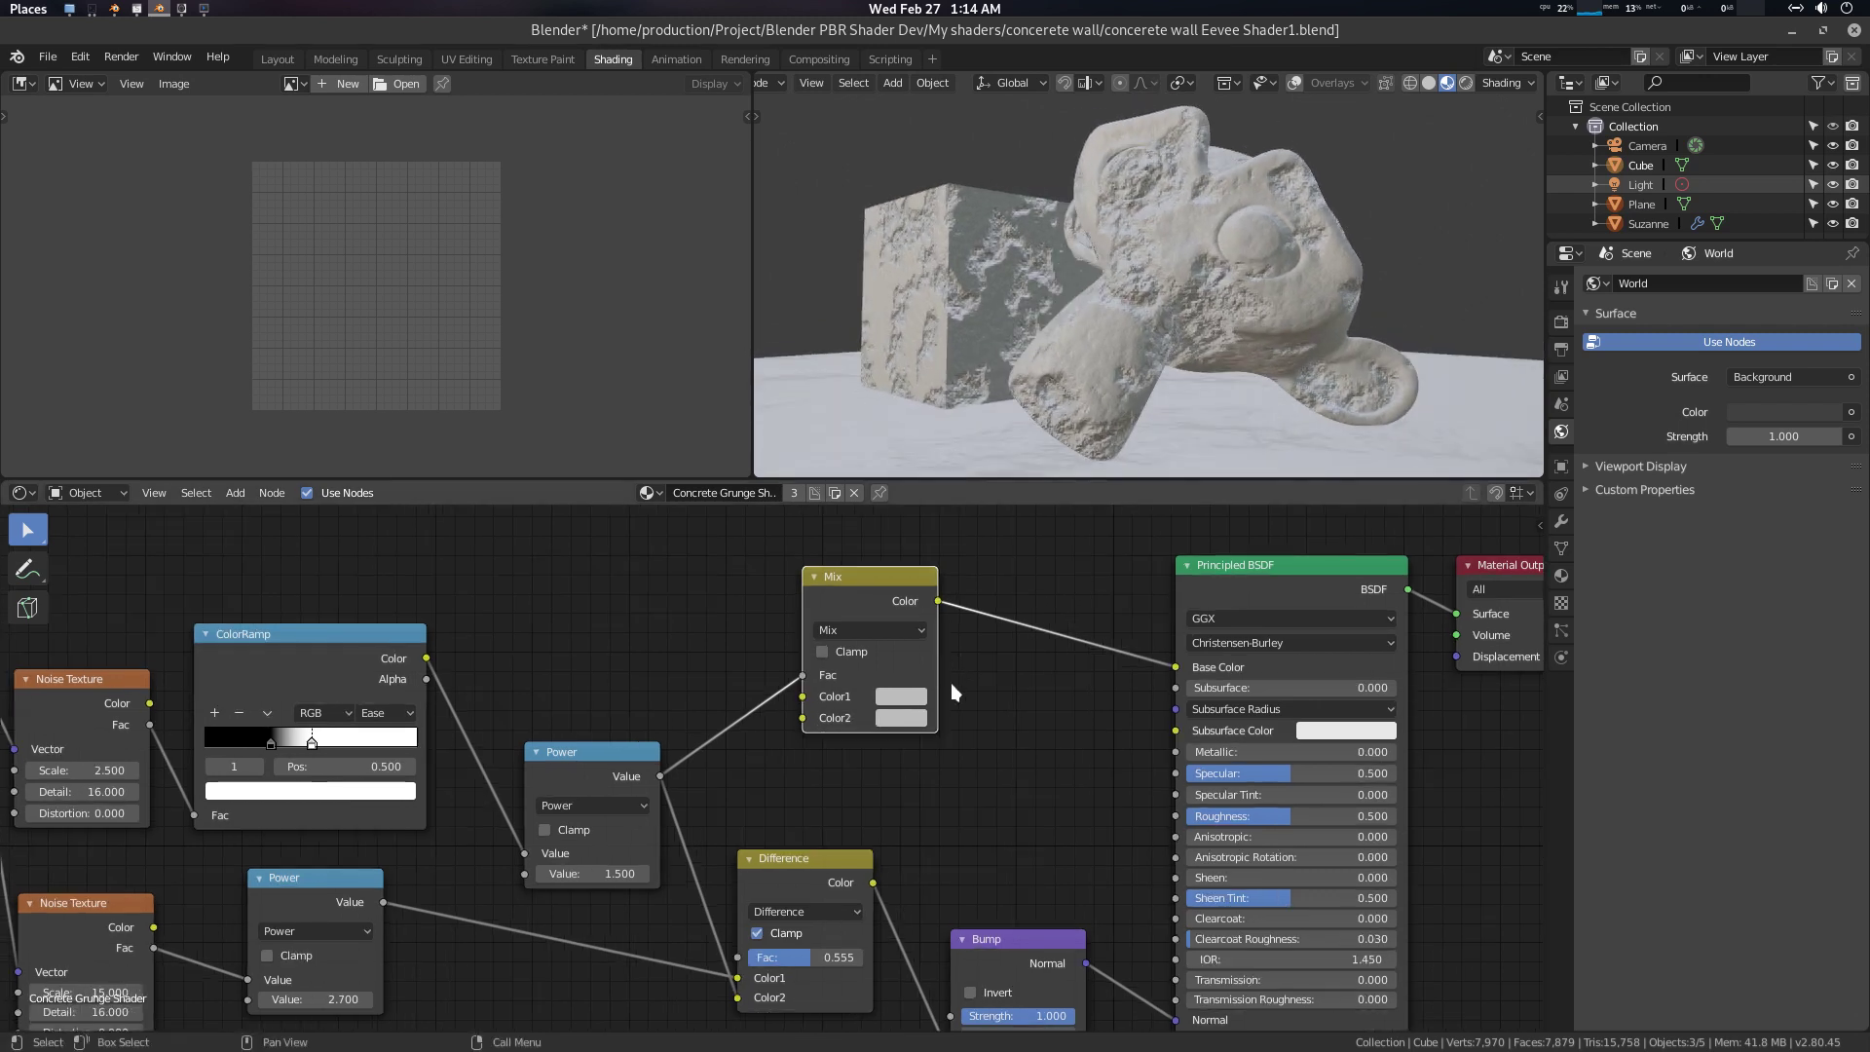
Darken the Mix node's Color2 to mid grey (V 0.500), then switch to the shader notes
click(898, 725)
drag(1042, 477, 1041, 509)
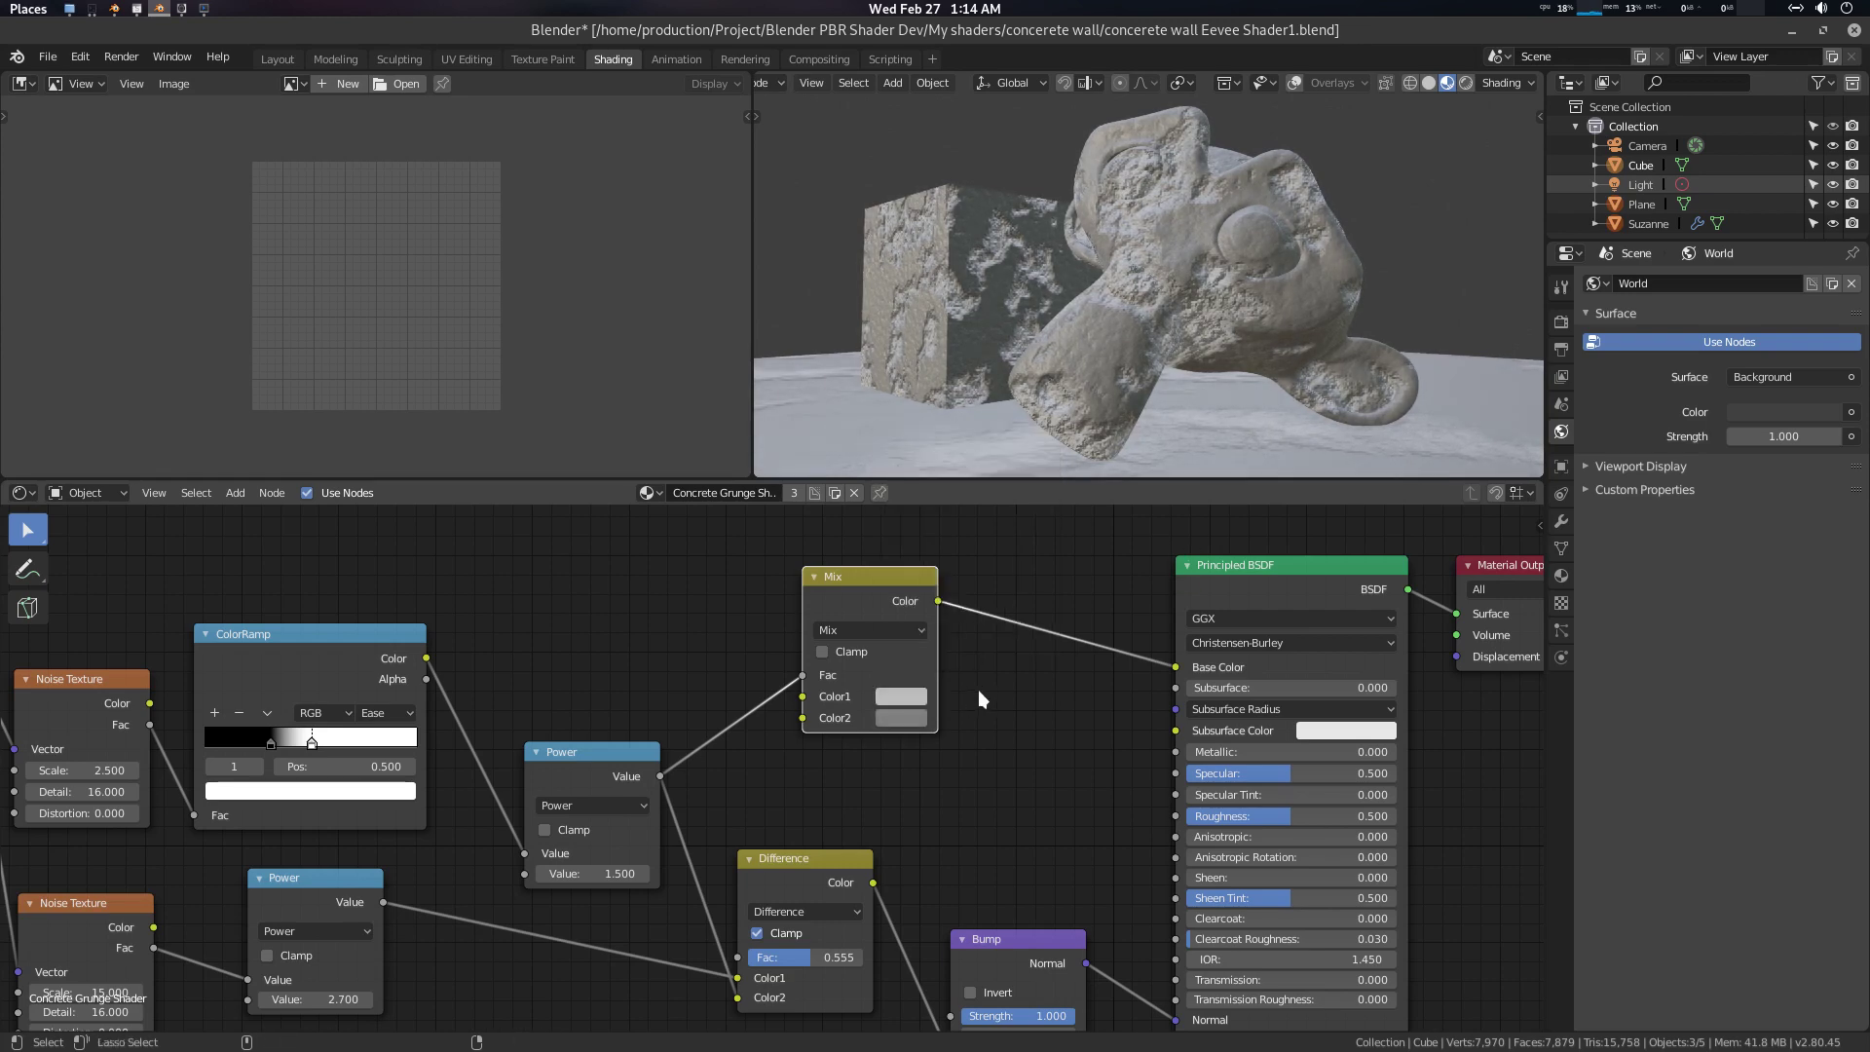
key(ctrl+alt+Up)
key(ctrl+alt+Down)
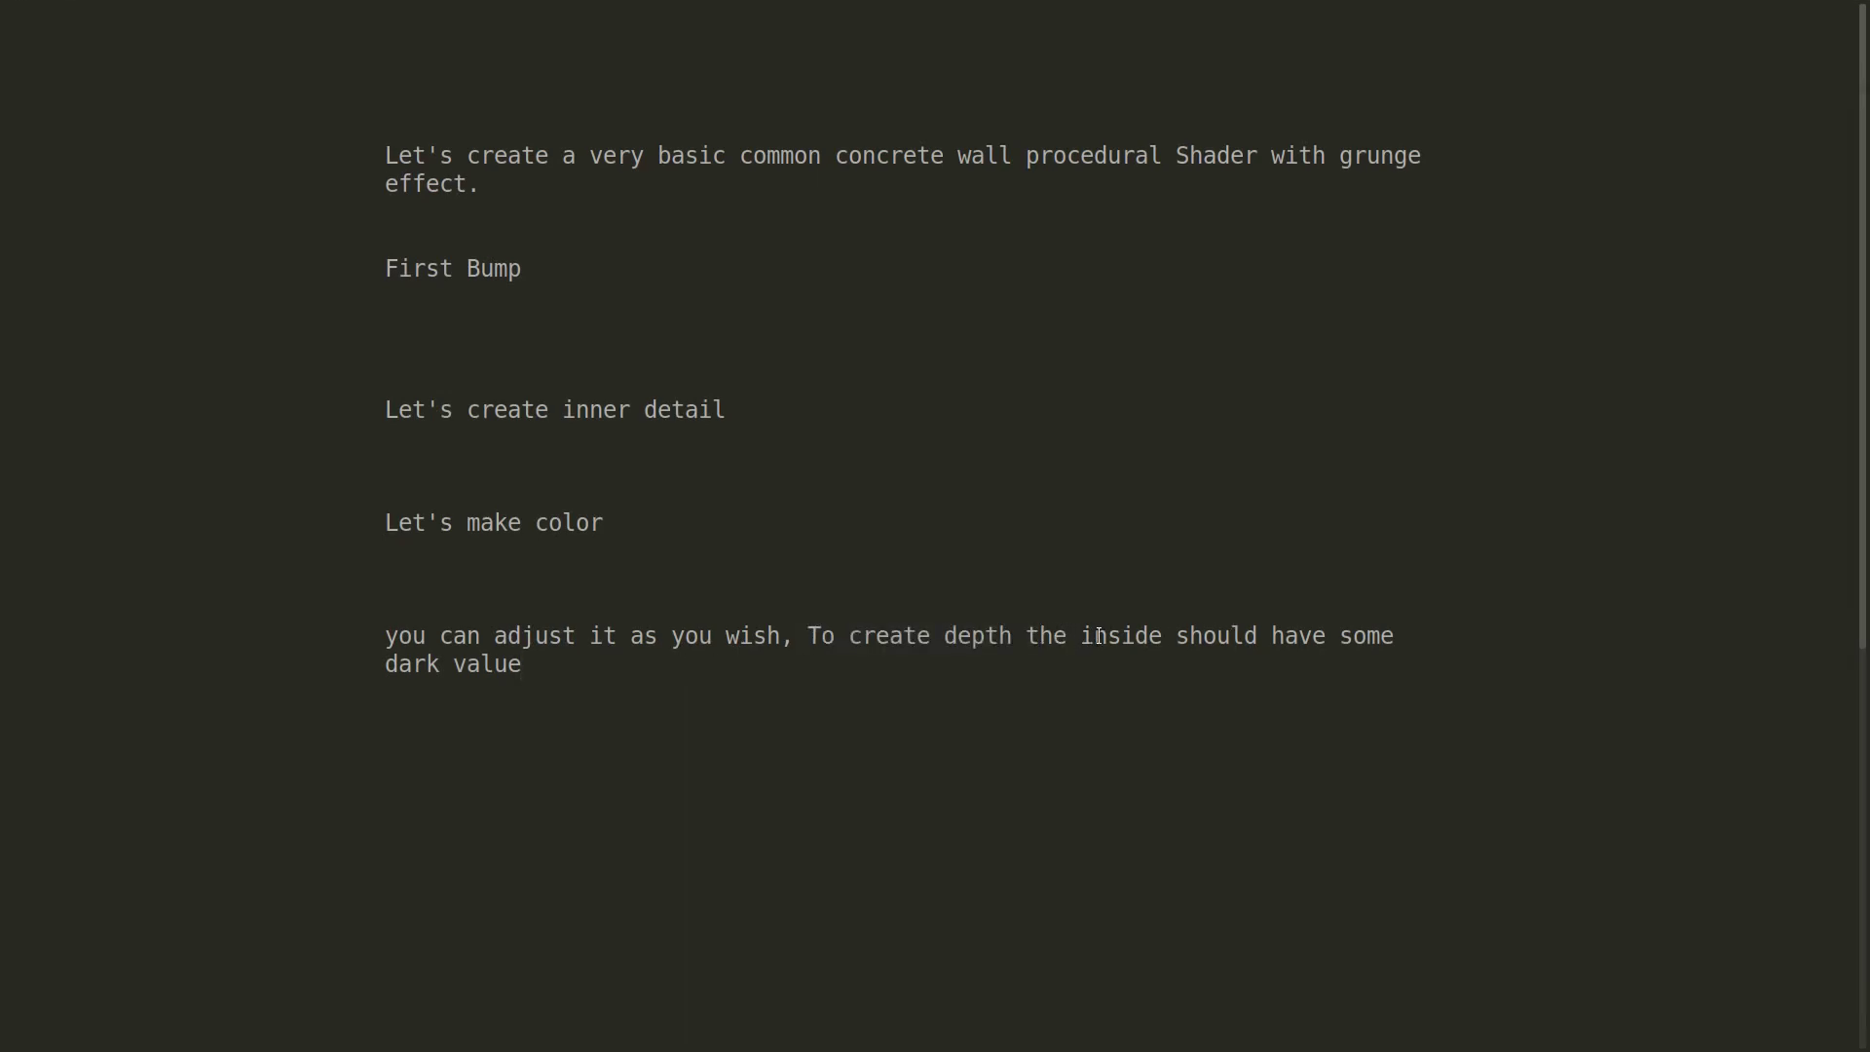
Replace 'inside' with 'Outside should have some dark value. Cause Inside is newly created through erosion'
double_click(1099, 636)
text(O)
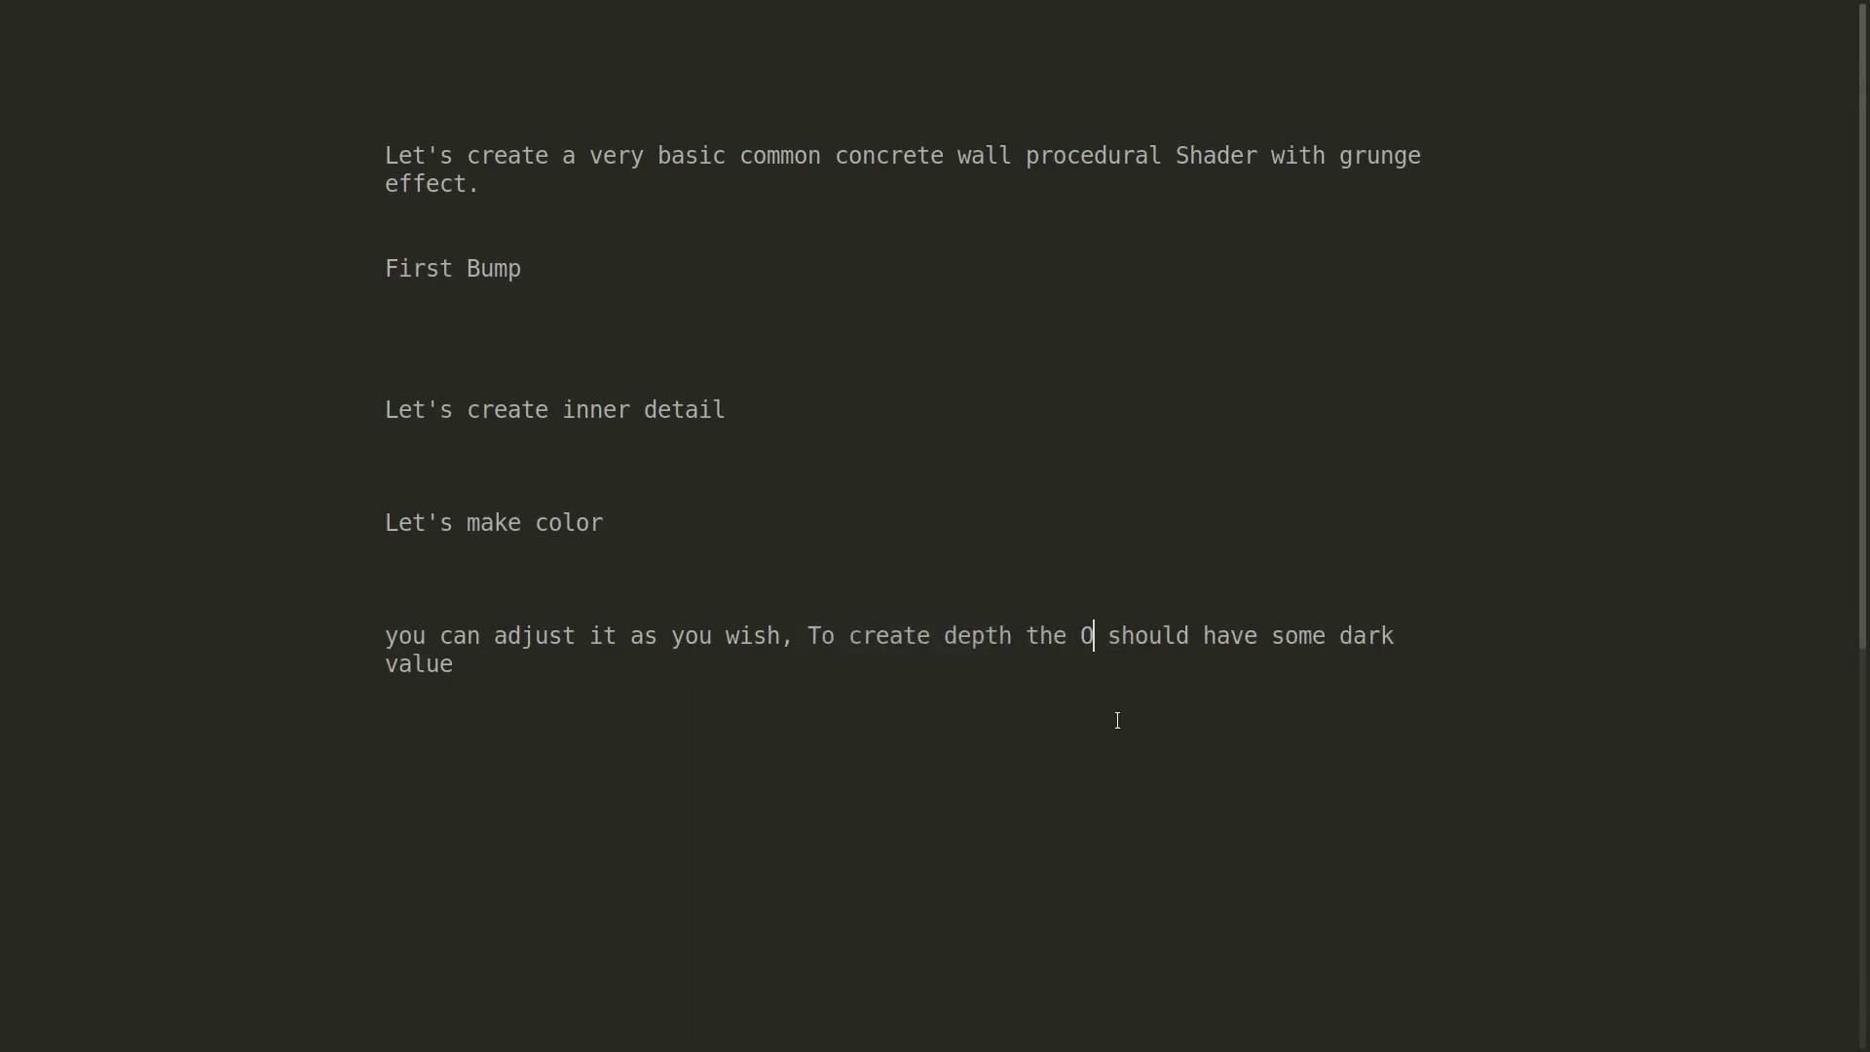
text(utsi)
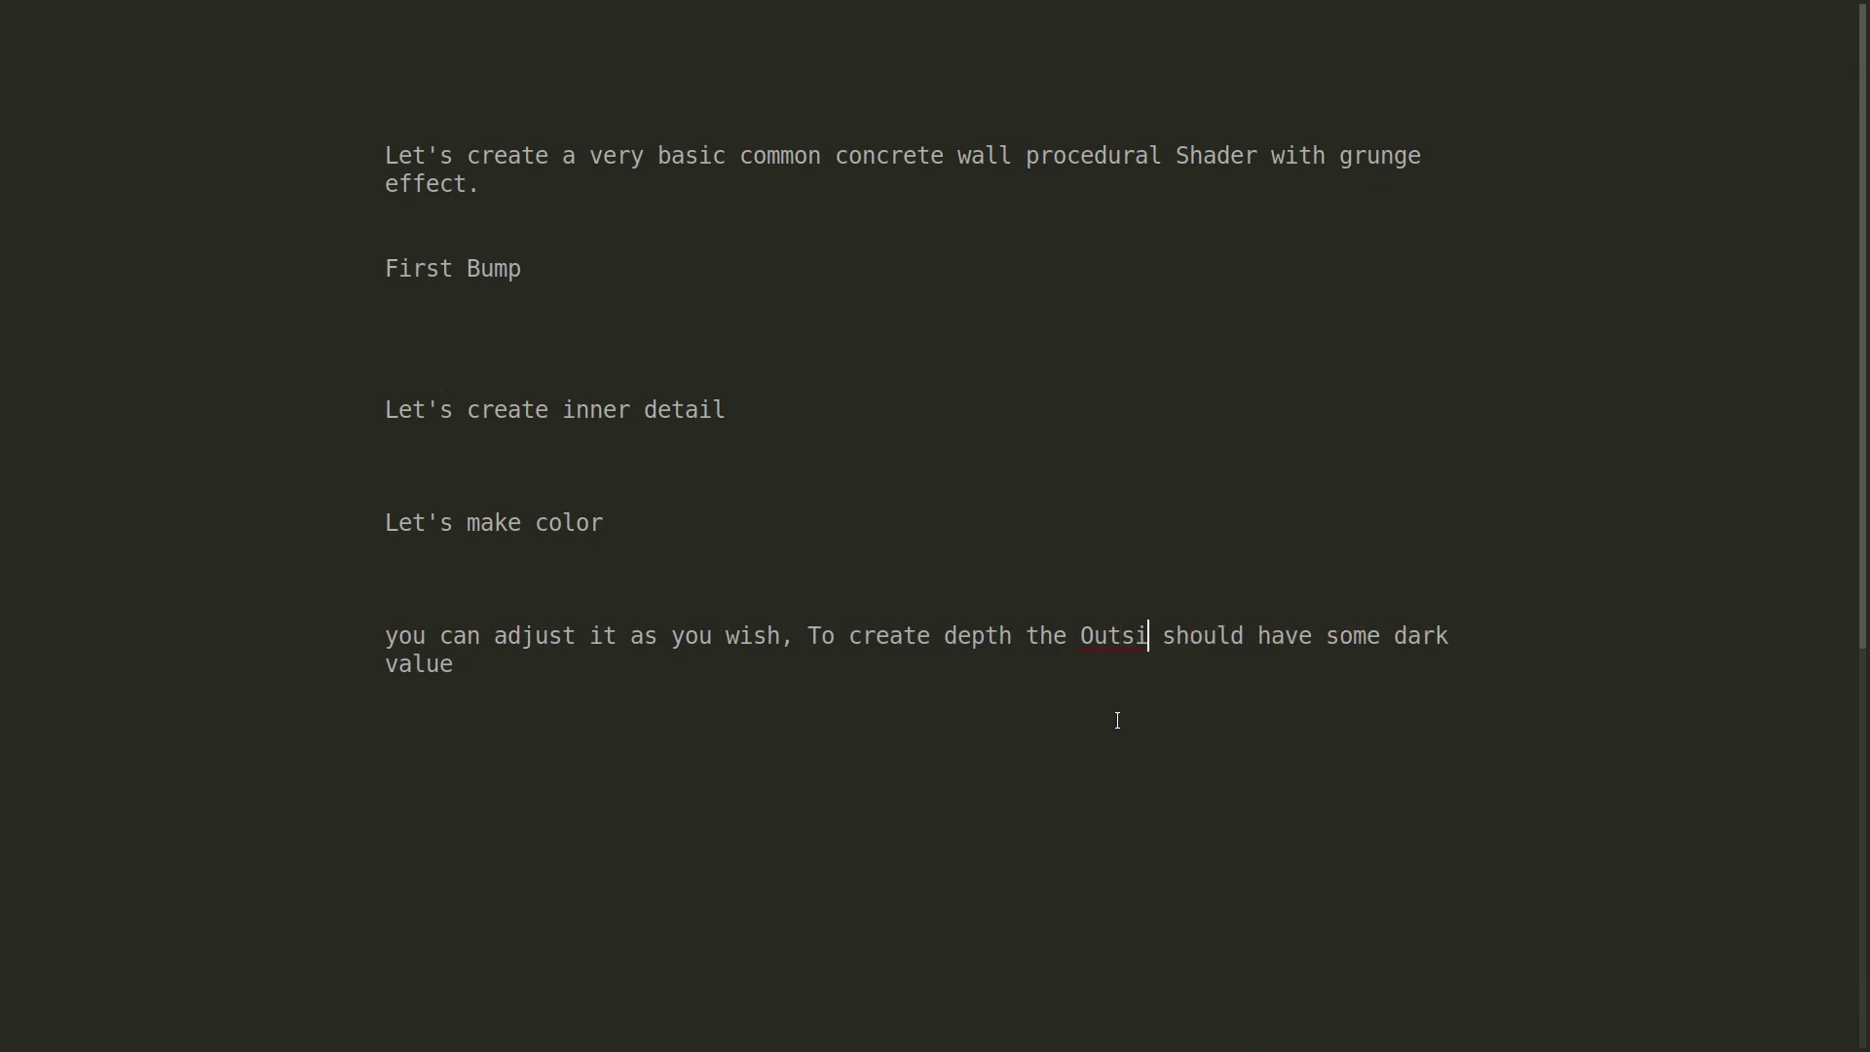
text(de should have some dark value. )
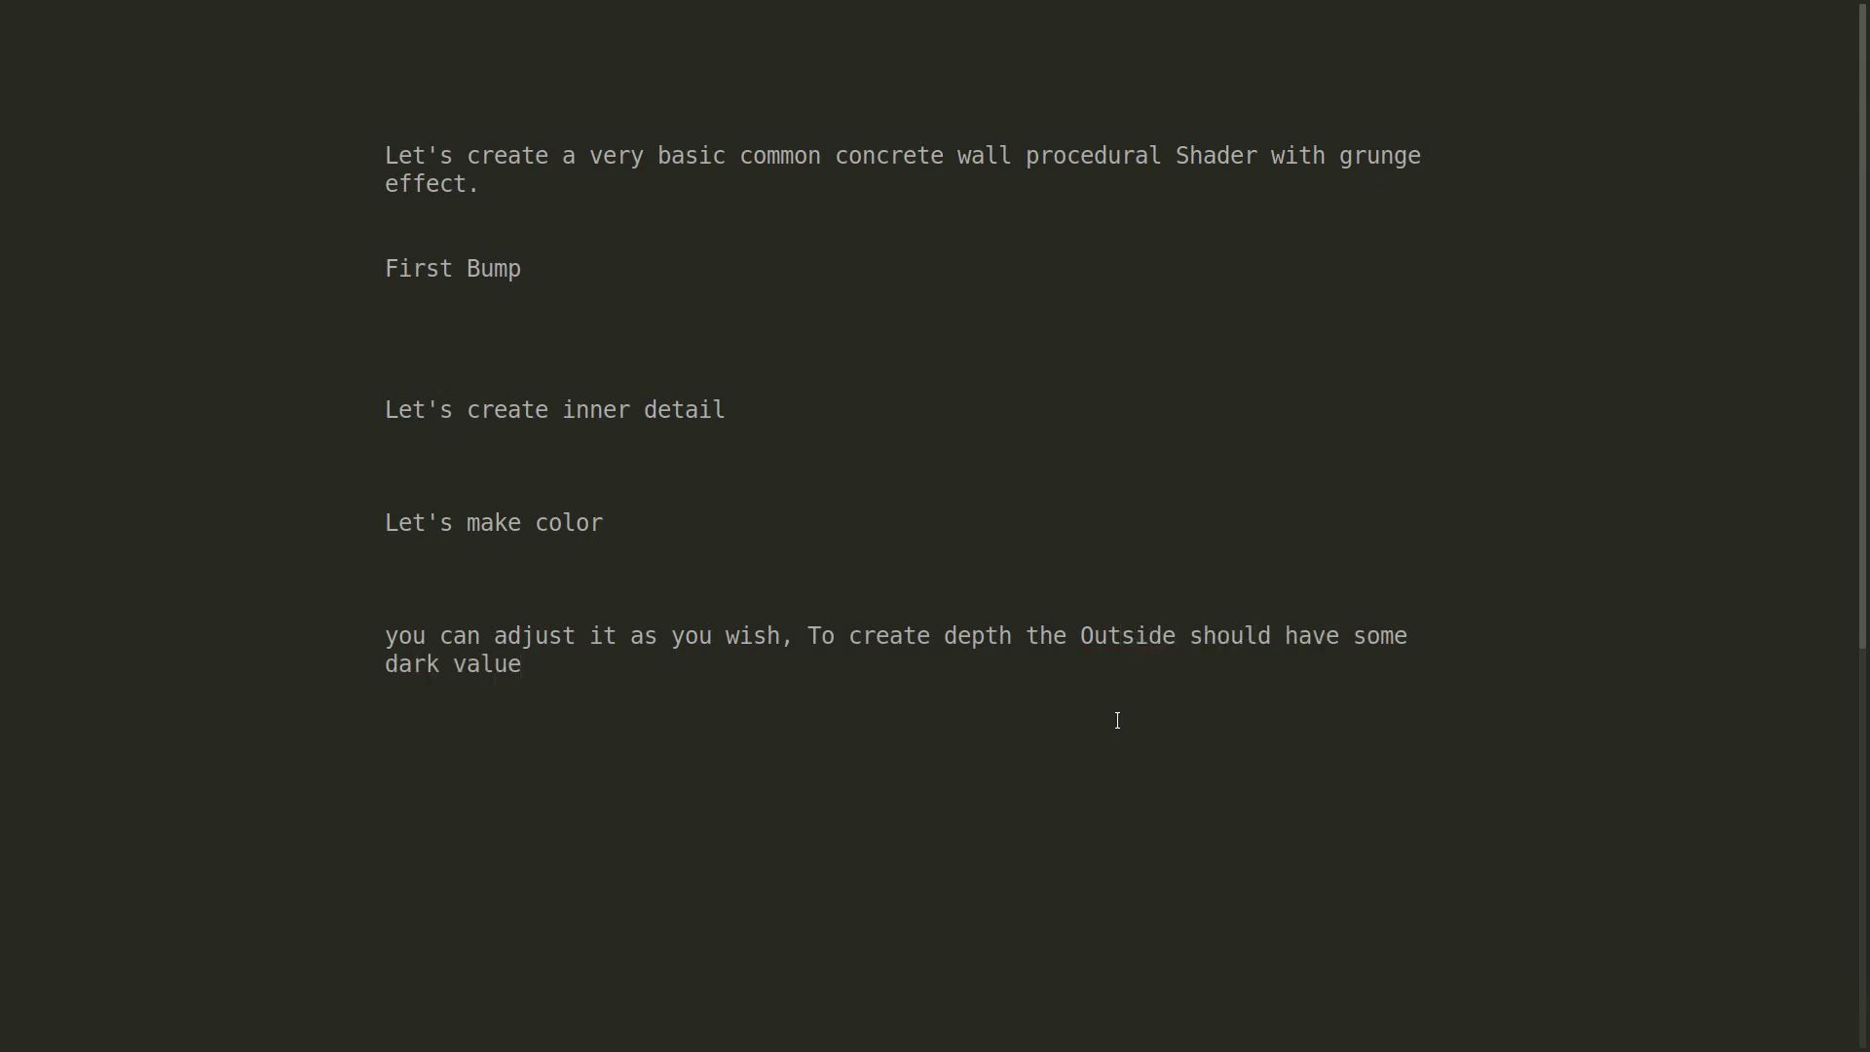
text(Cause )
text(Inside is )
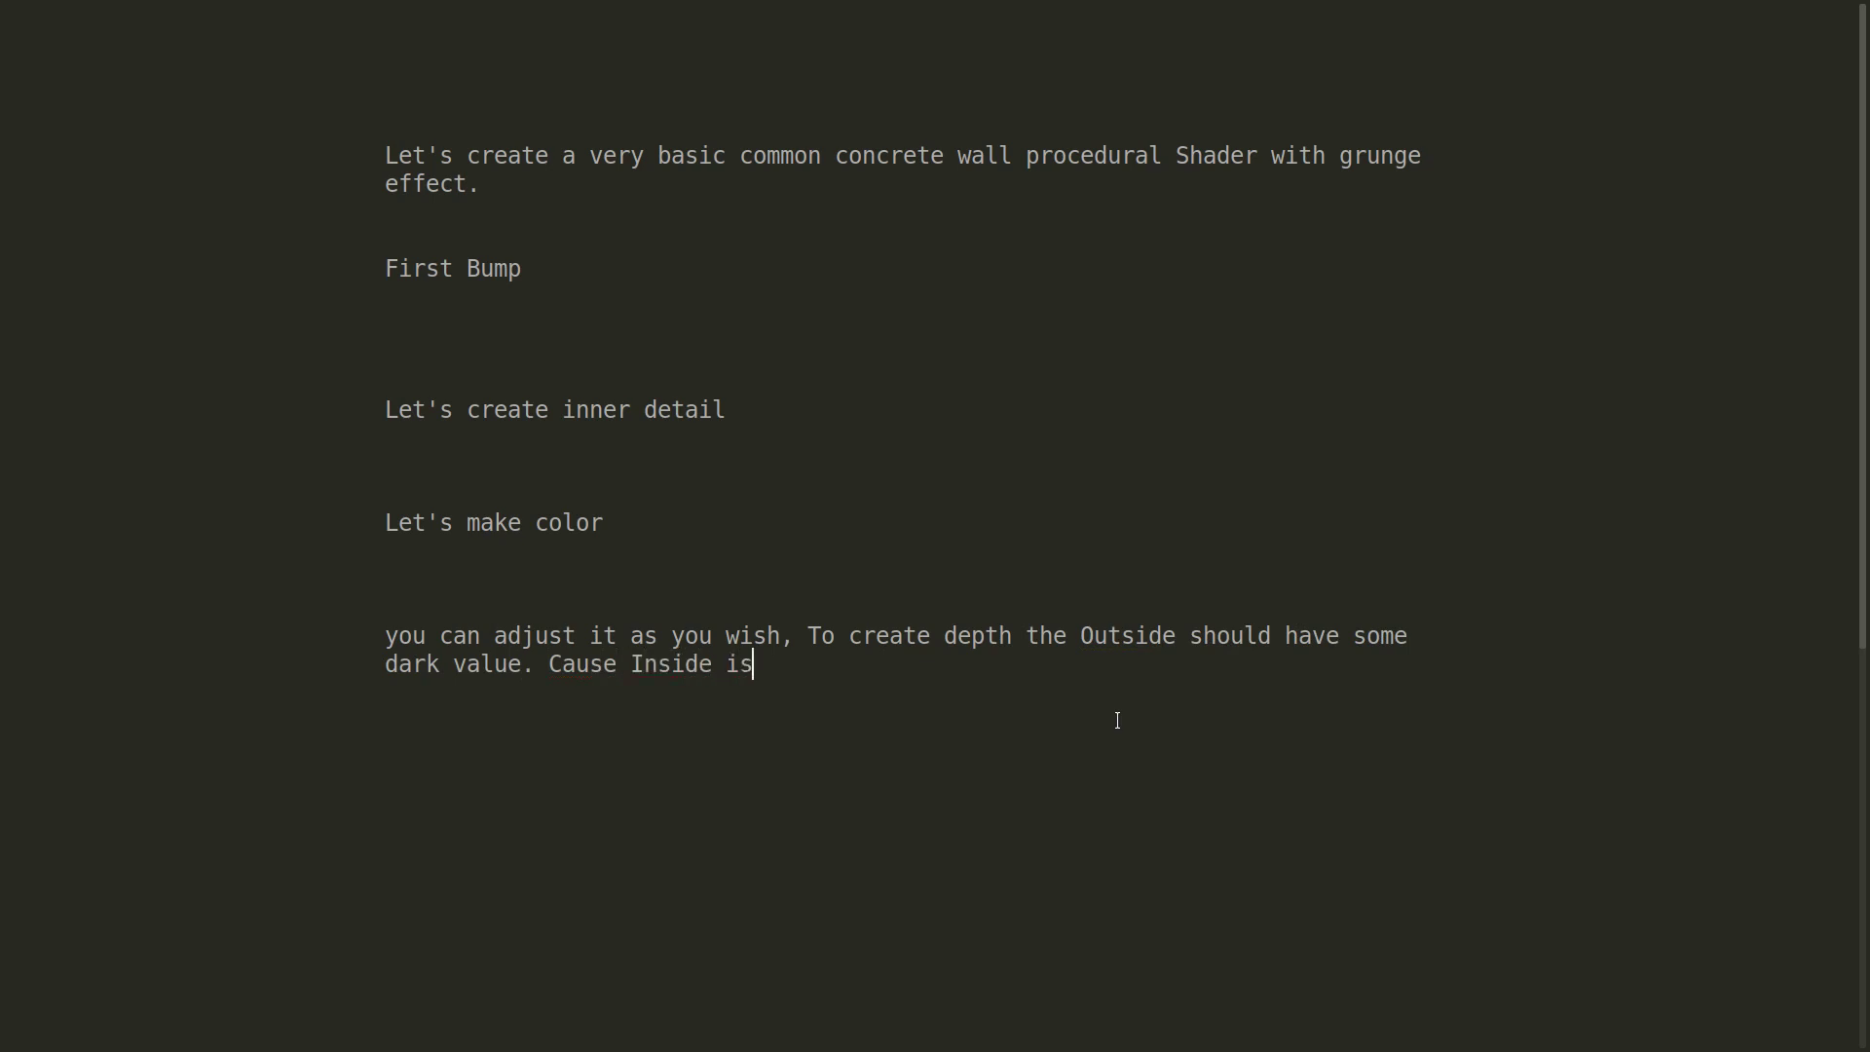
text(newl)
text(y)
text( created )
text(throu)
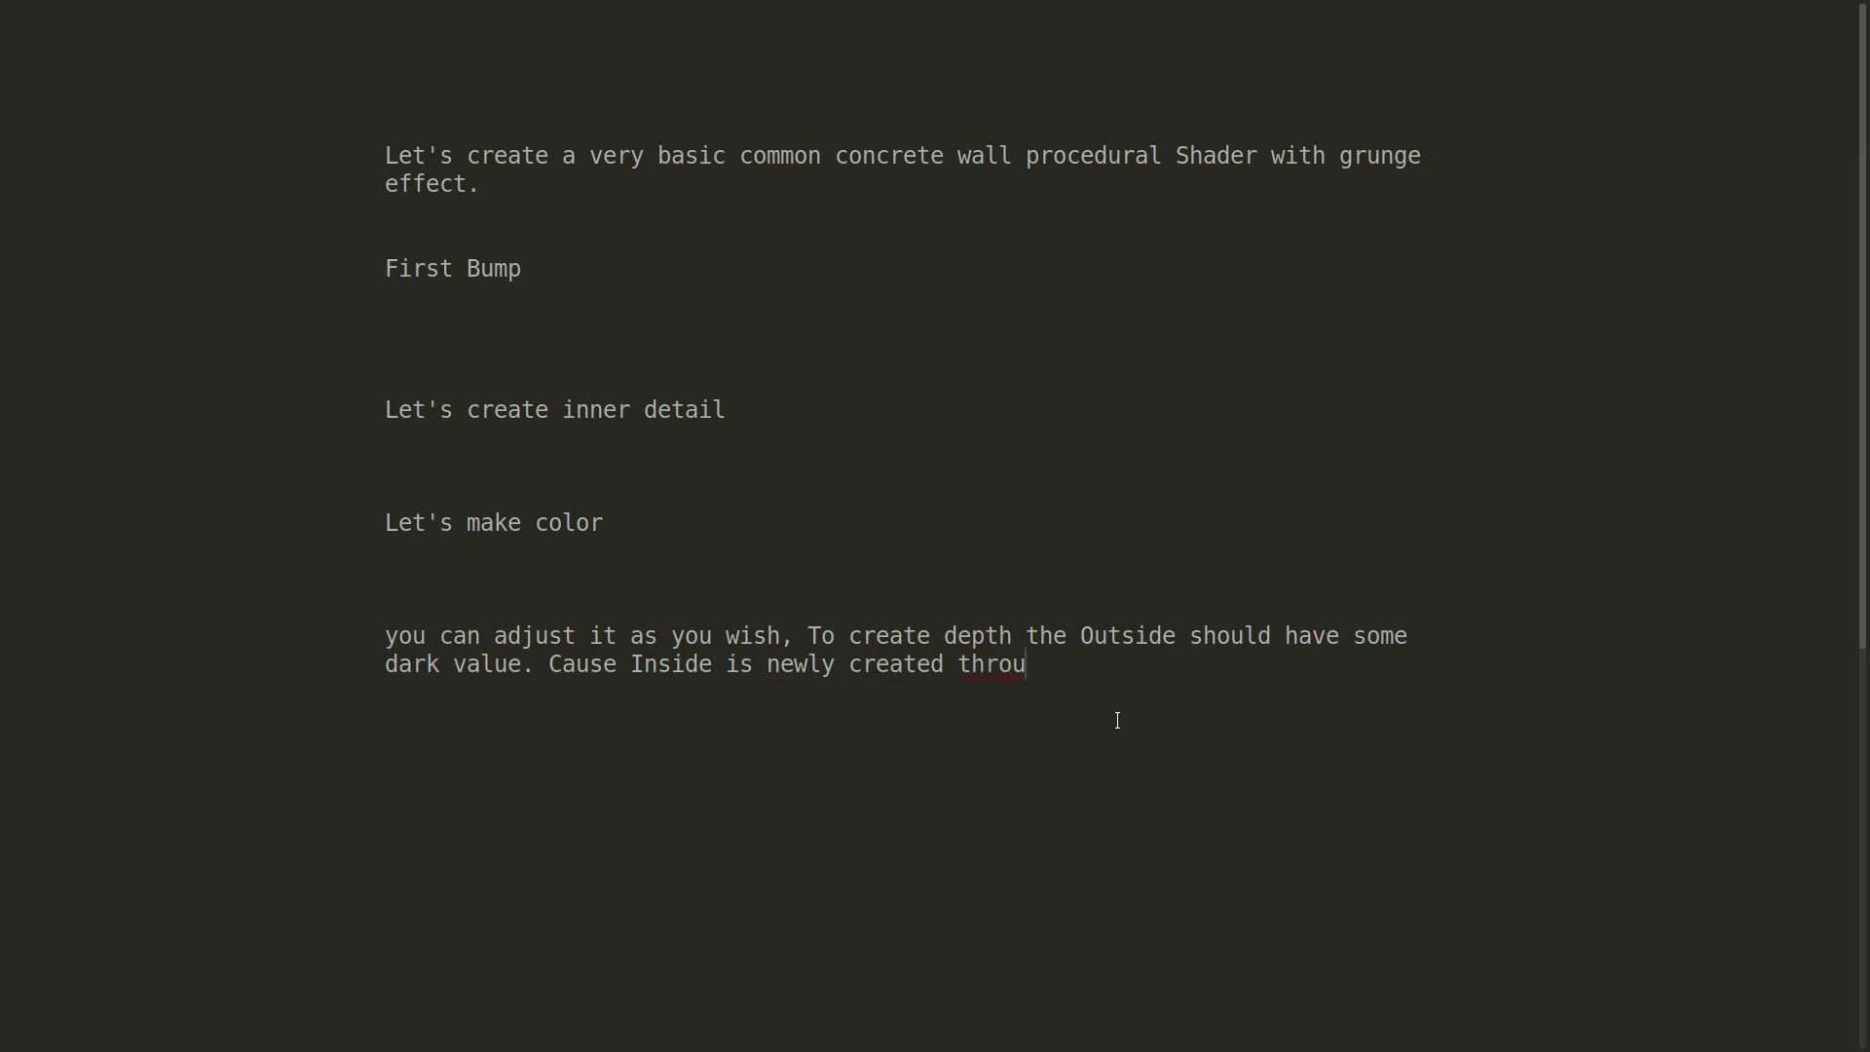
text(gh ero)
text(sion)
key(ctrl+alt+Up)
Darken the Mix node's Color2 to value 0.425
scroll(970, 721, up, 2)
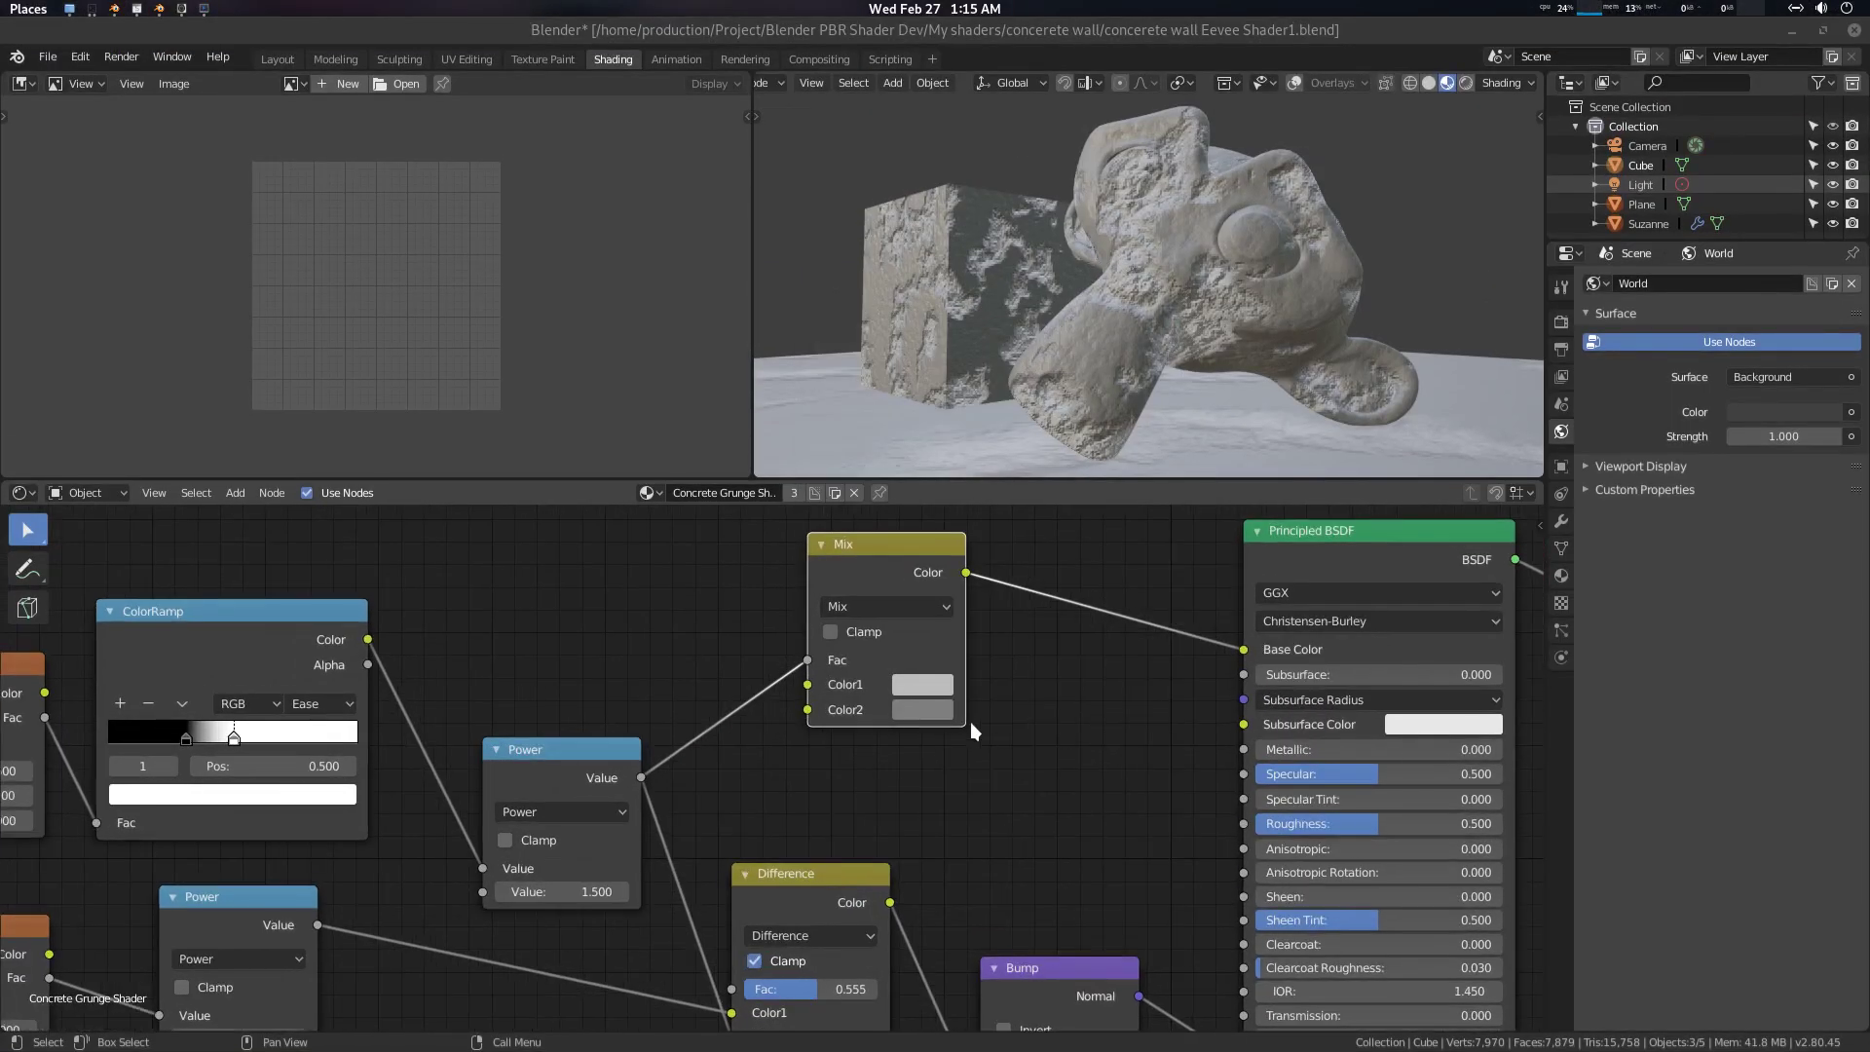
click(937, 709)
drag(1084, 470, 1087, 479)
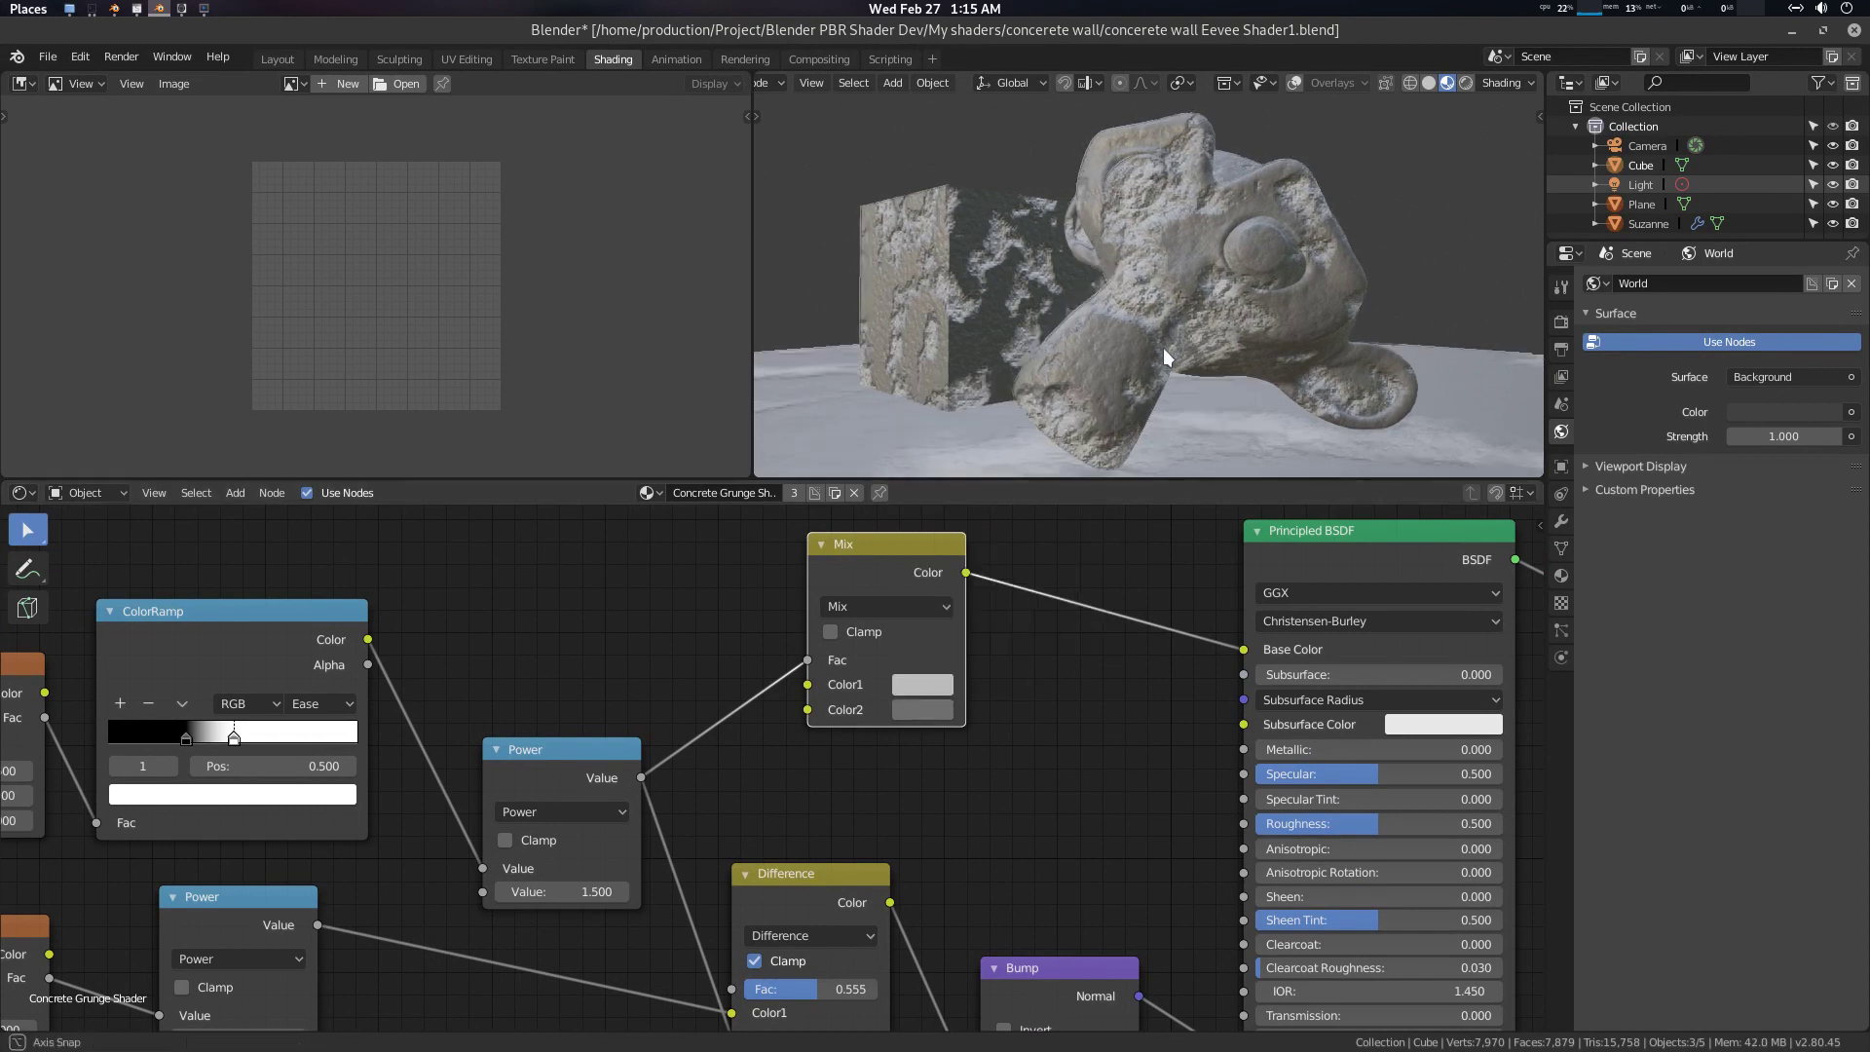
mouse_move(1162, 348)
middle_down()
mouse_move(1233, 376)
mouse_move(1169, 312)
mouse_move(1119, 451)
middle_up()
scroll(1232, 376, up, 3)
middle_drag(1039, 682, 1041, 688)
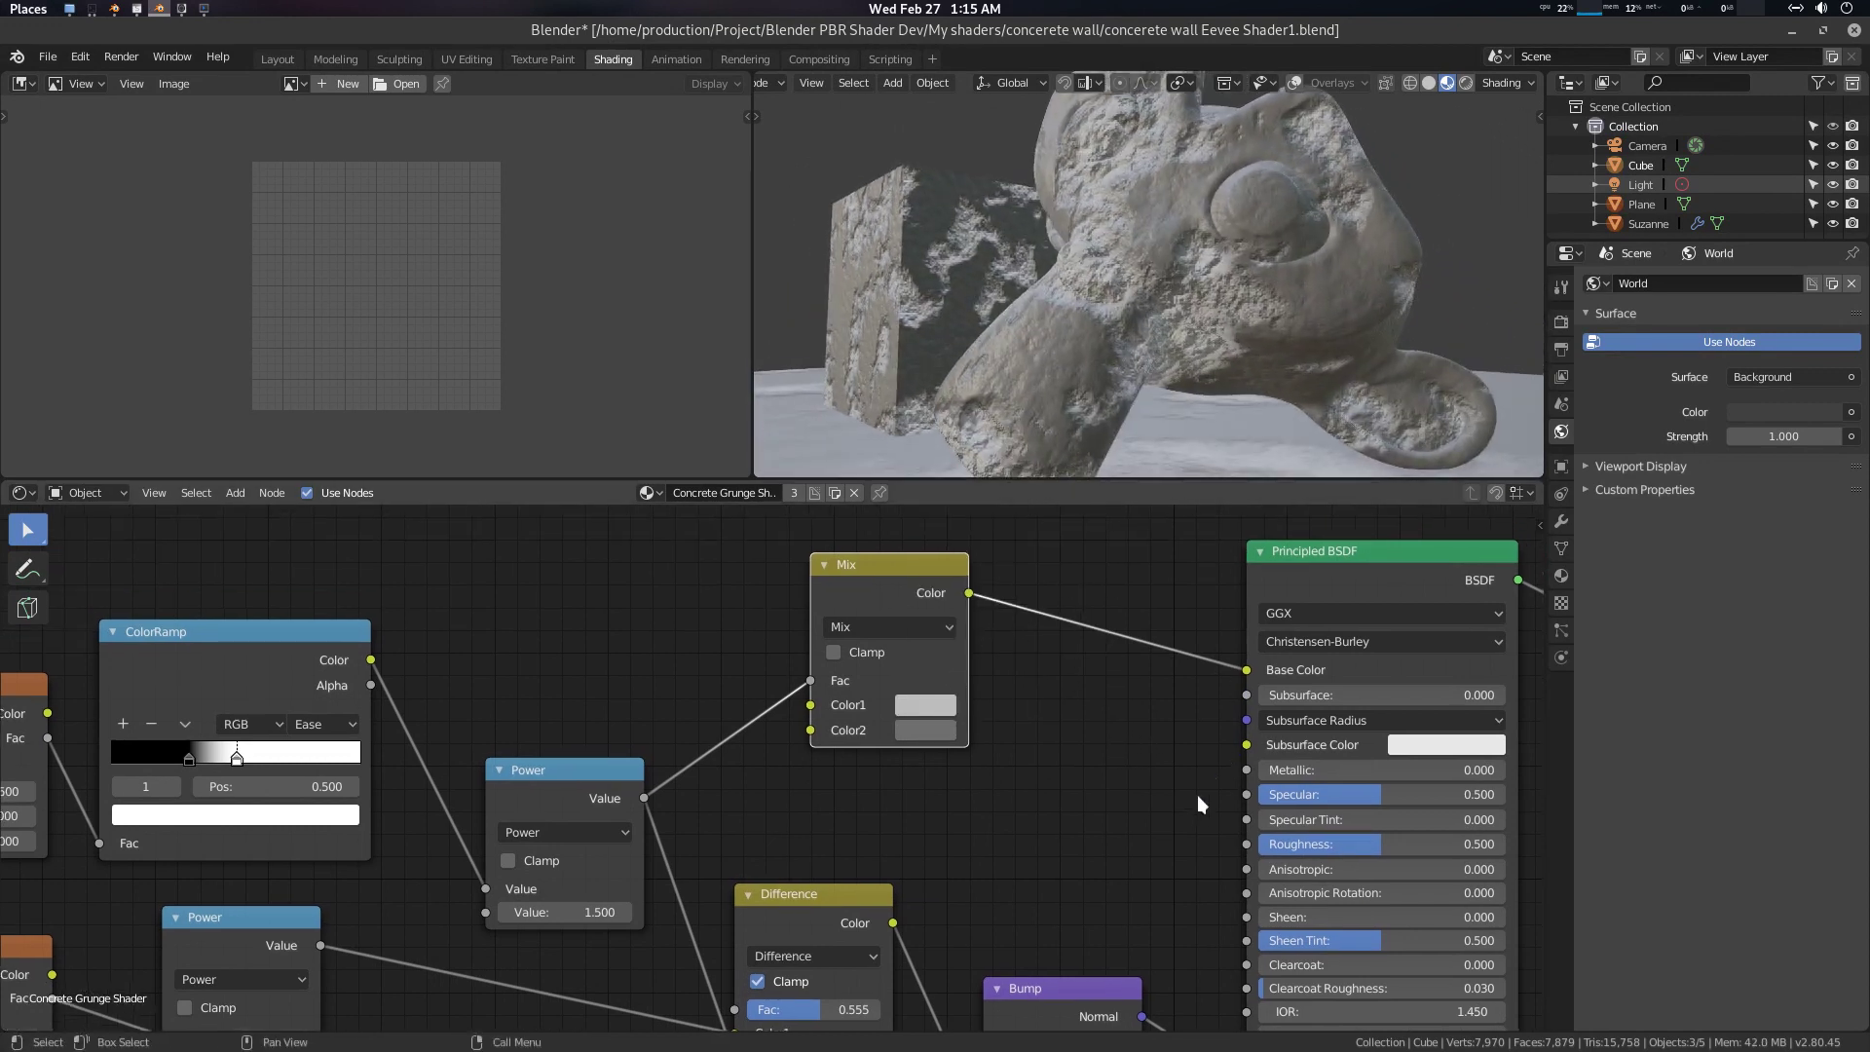
middle_drag(1204, 804, 1044, 743)
middle_drag(1006, 887, 1108, 935)
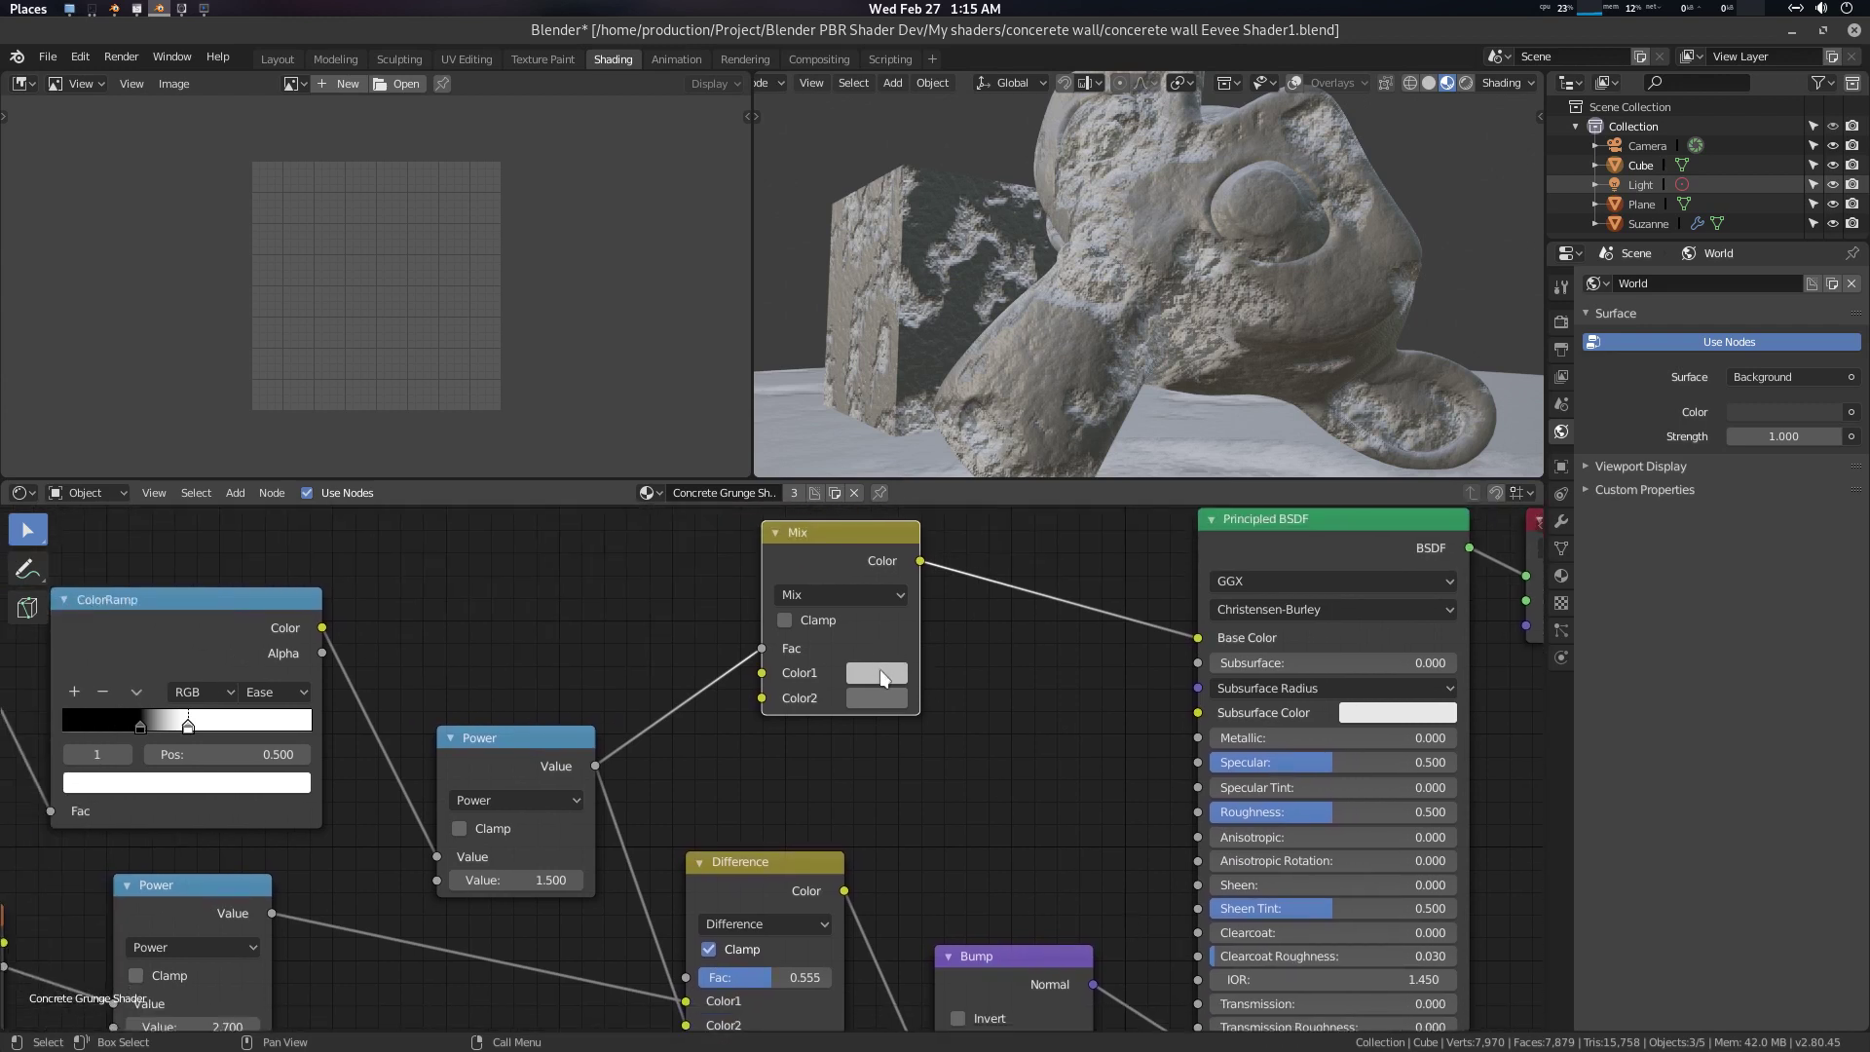
Lighten Mix Color1 to about V 0.907, set Color2 to V 0.619, and move the node left
click(877, 672)
drag(1042, 391, 1042, 361)
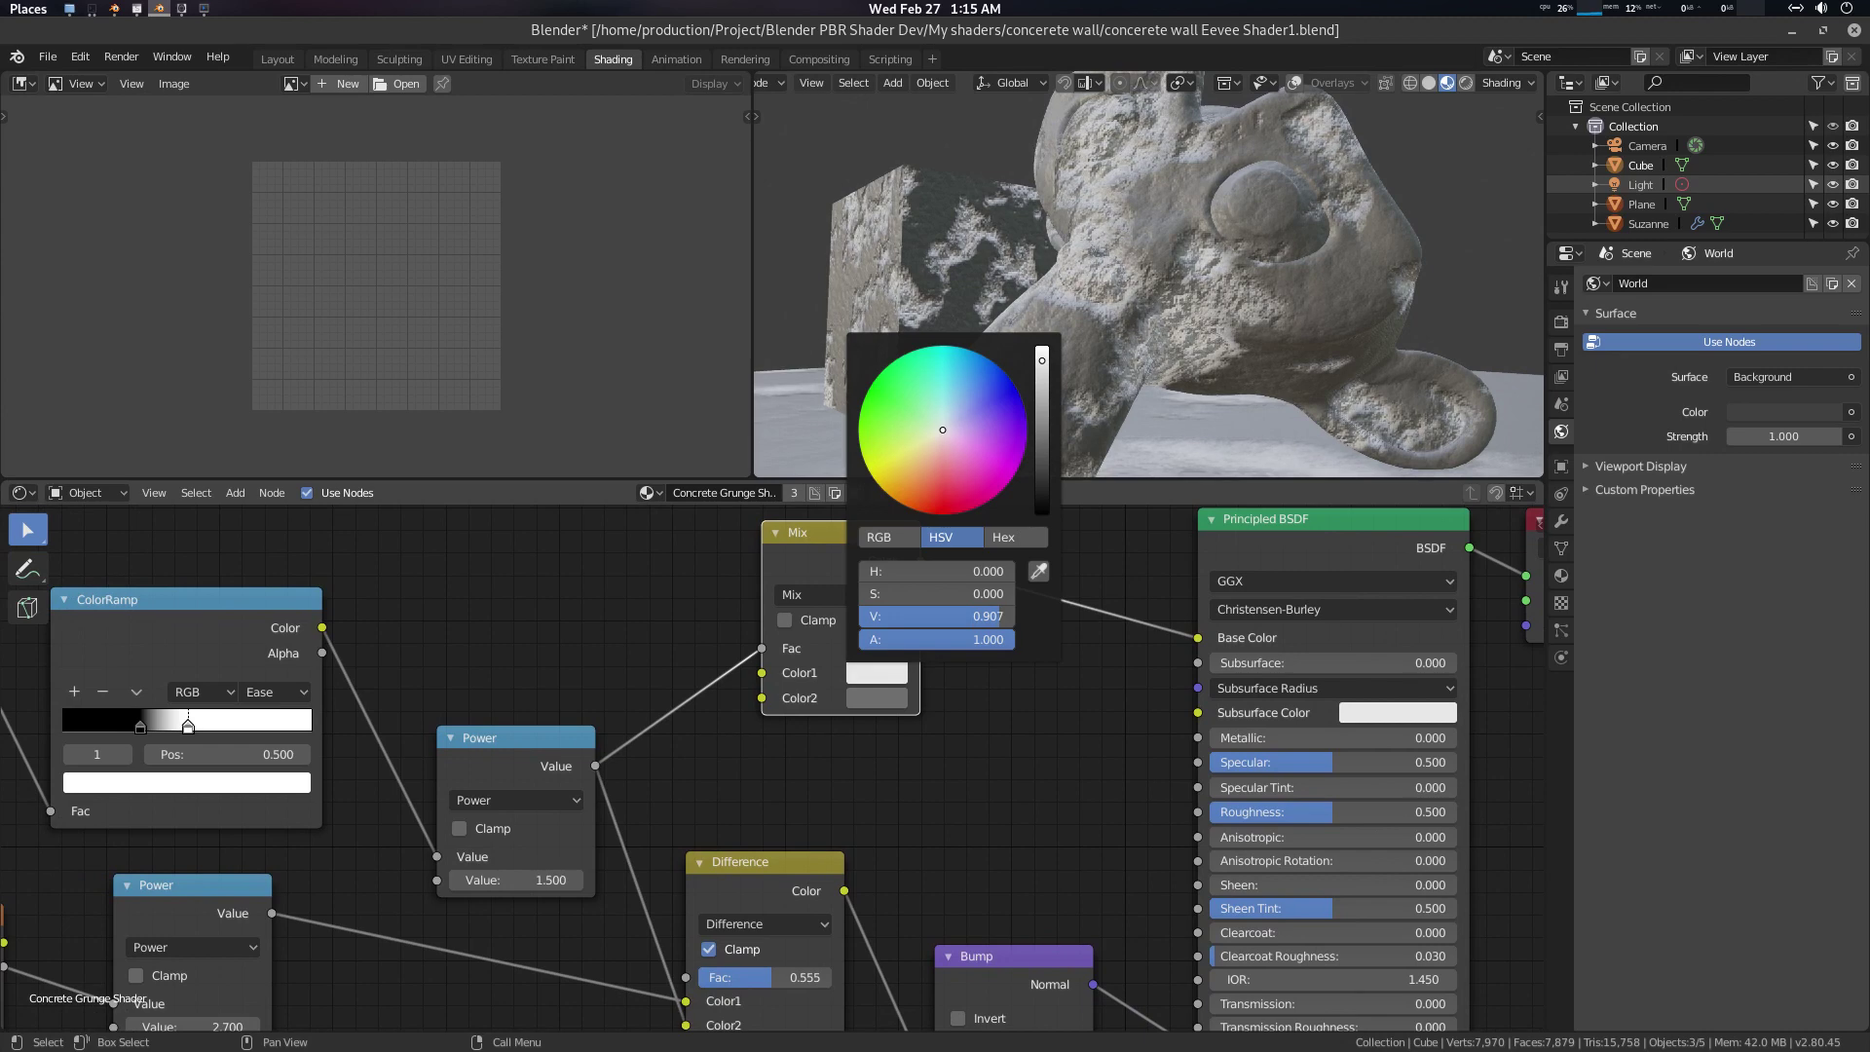
scroll(991, 684, down, 2)
mouse_move(1129, 390)
middle_down()
mouse_move(1141, 283)
mouse_move(1077, 511)
middle_up()
click(939, 755)
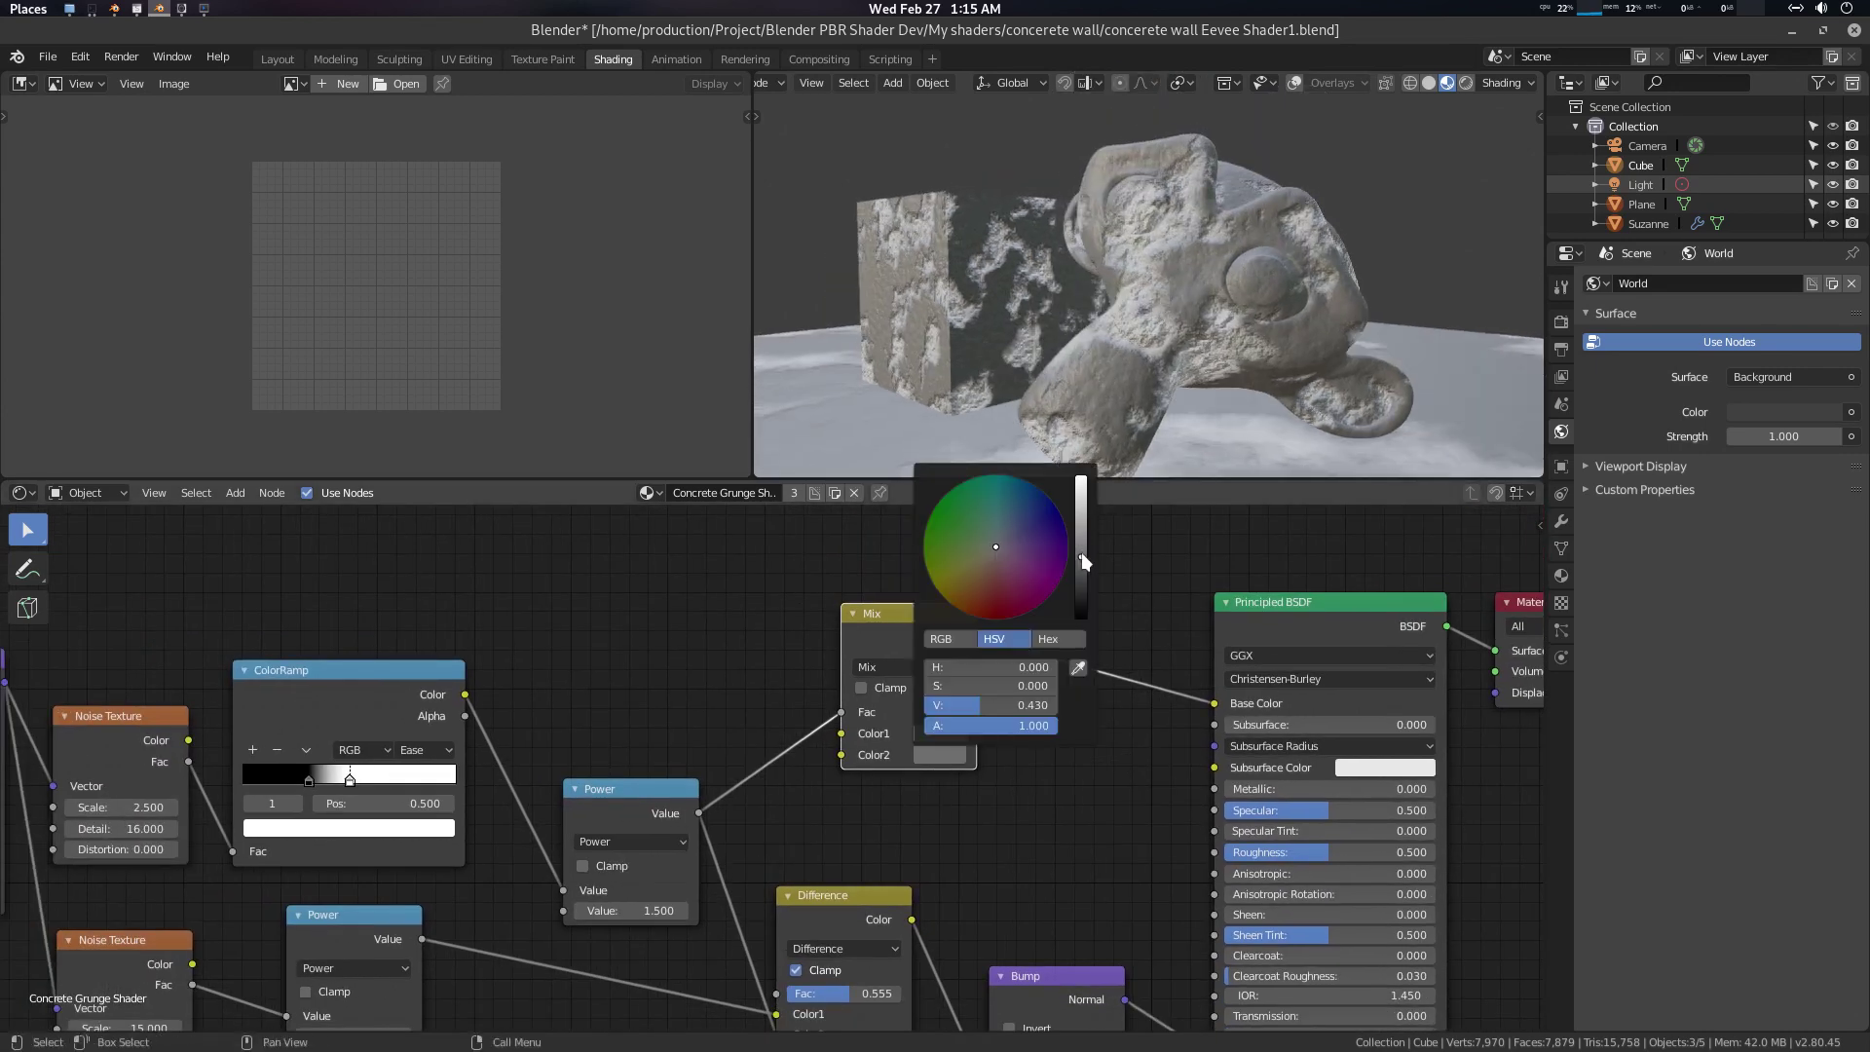
drag(1081, 555, 1081, 529)
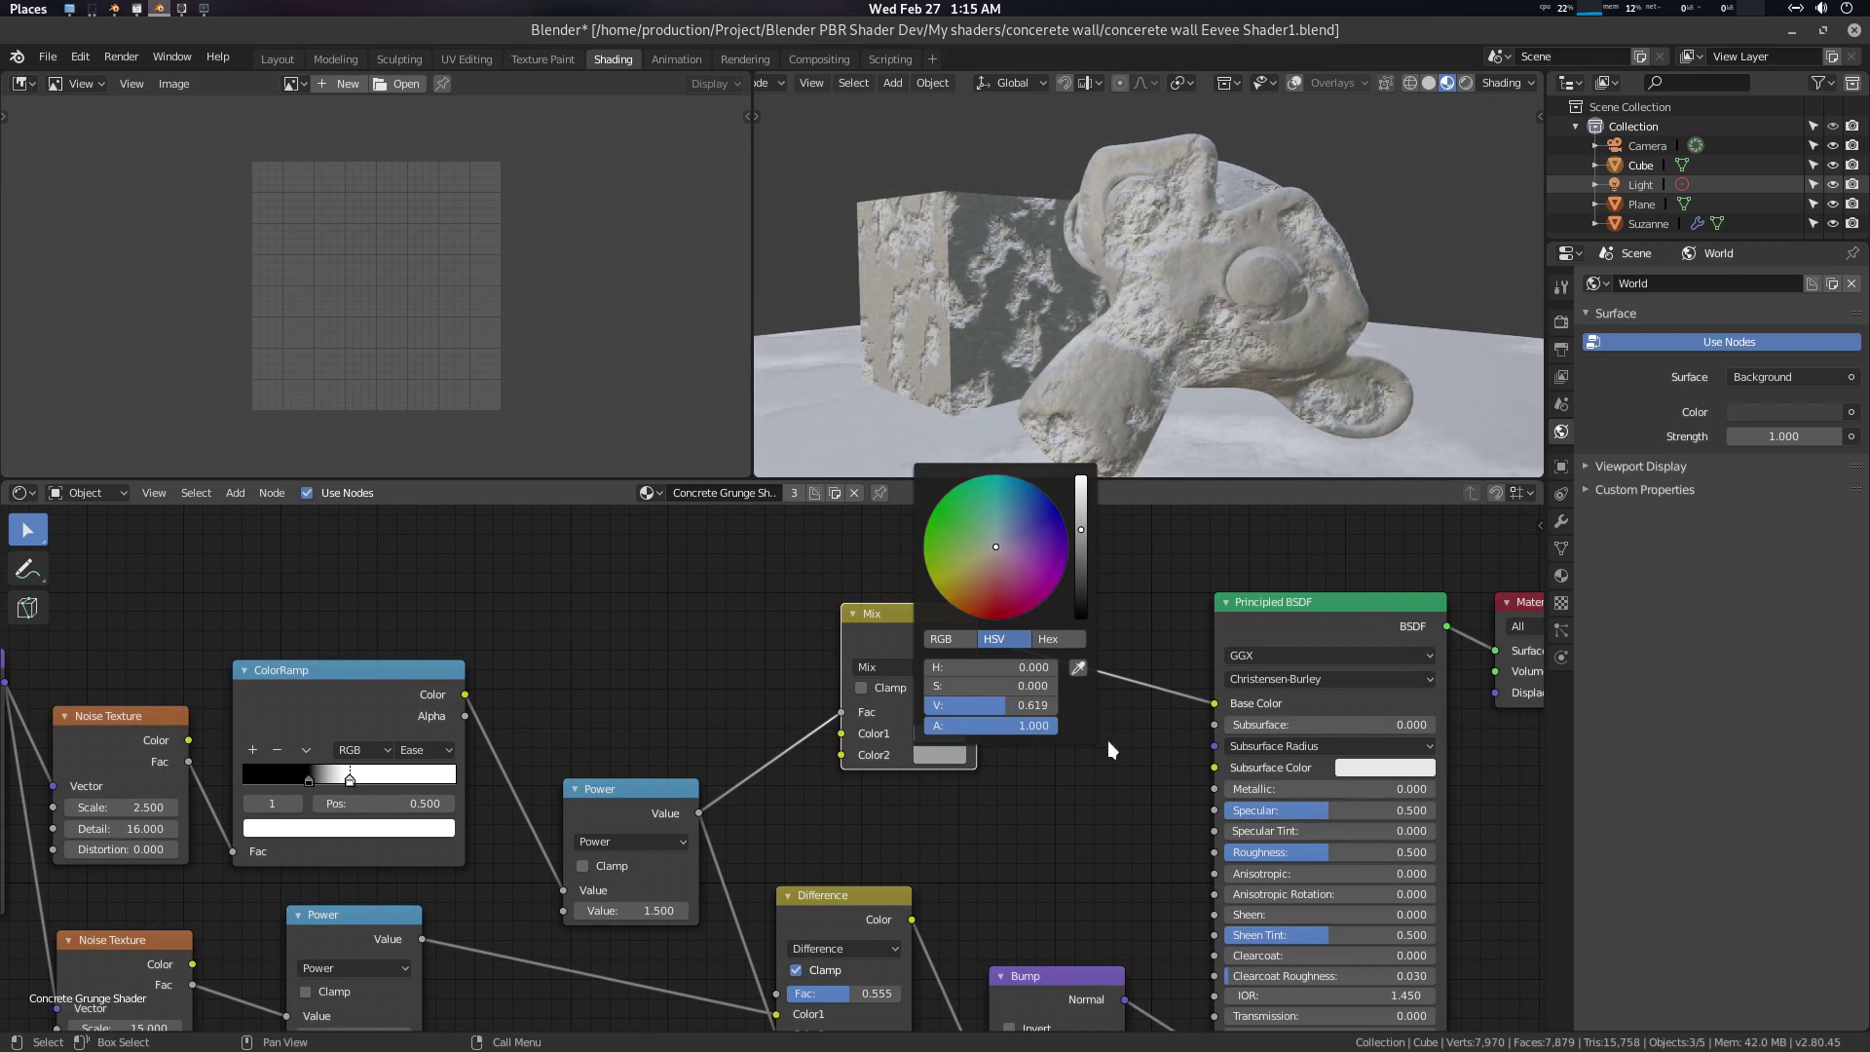
drag(944, 613, 884, 599)
middle_drag(1027, 582, 968, 598)
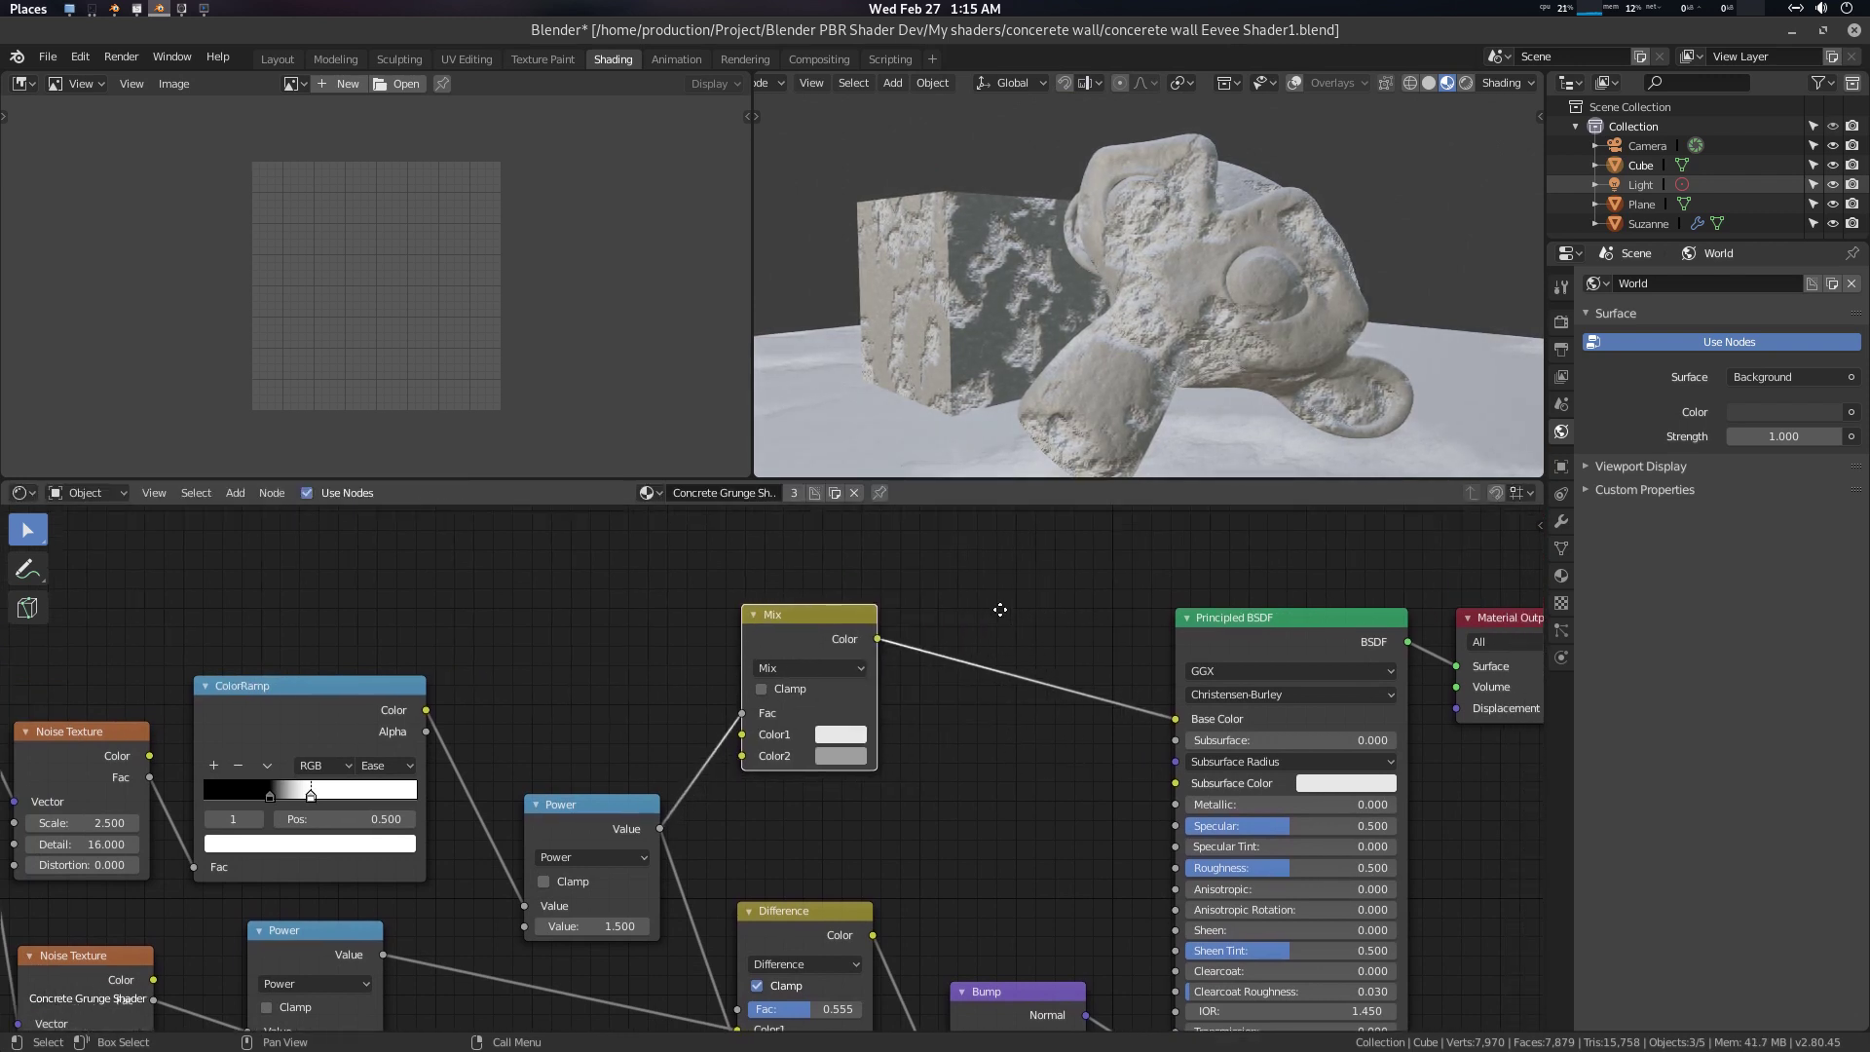
Add a MixRGB node set to Multiply between the Mix node and the BSDF
key(shift+a)
click(1003, 603)
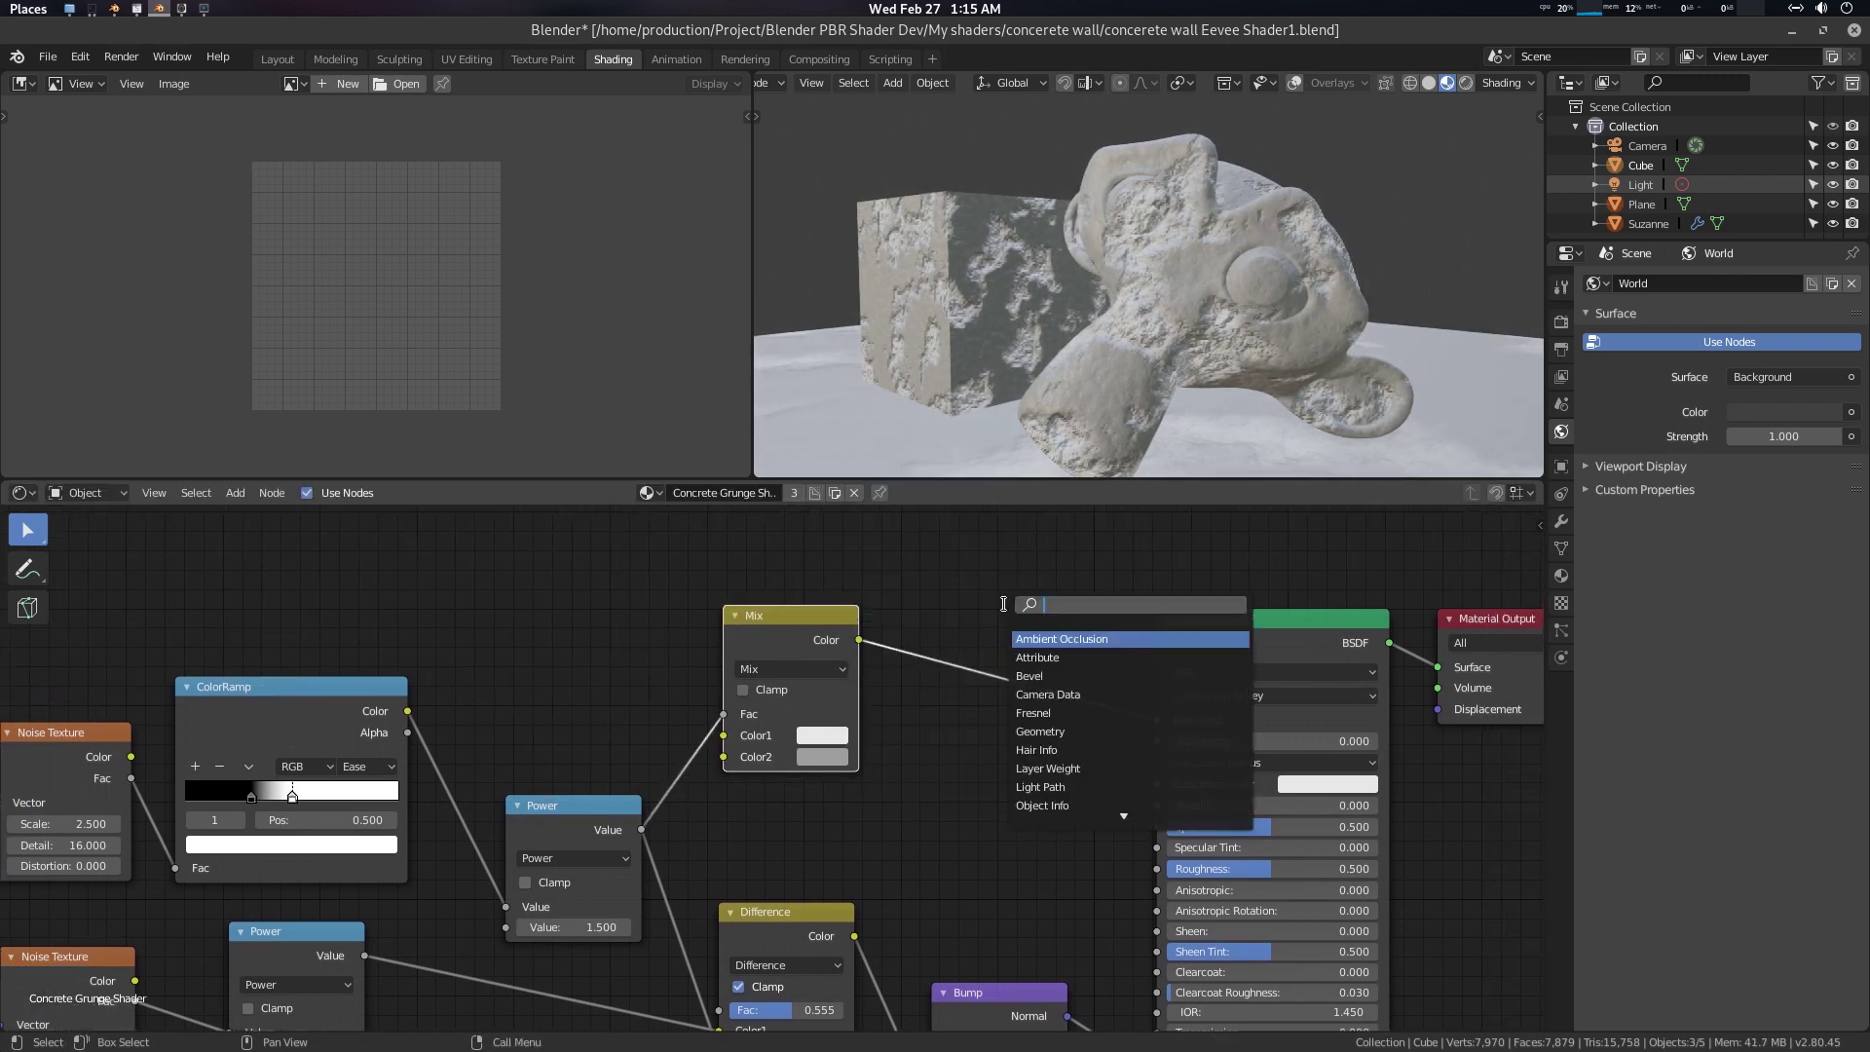
text(mix)
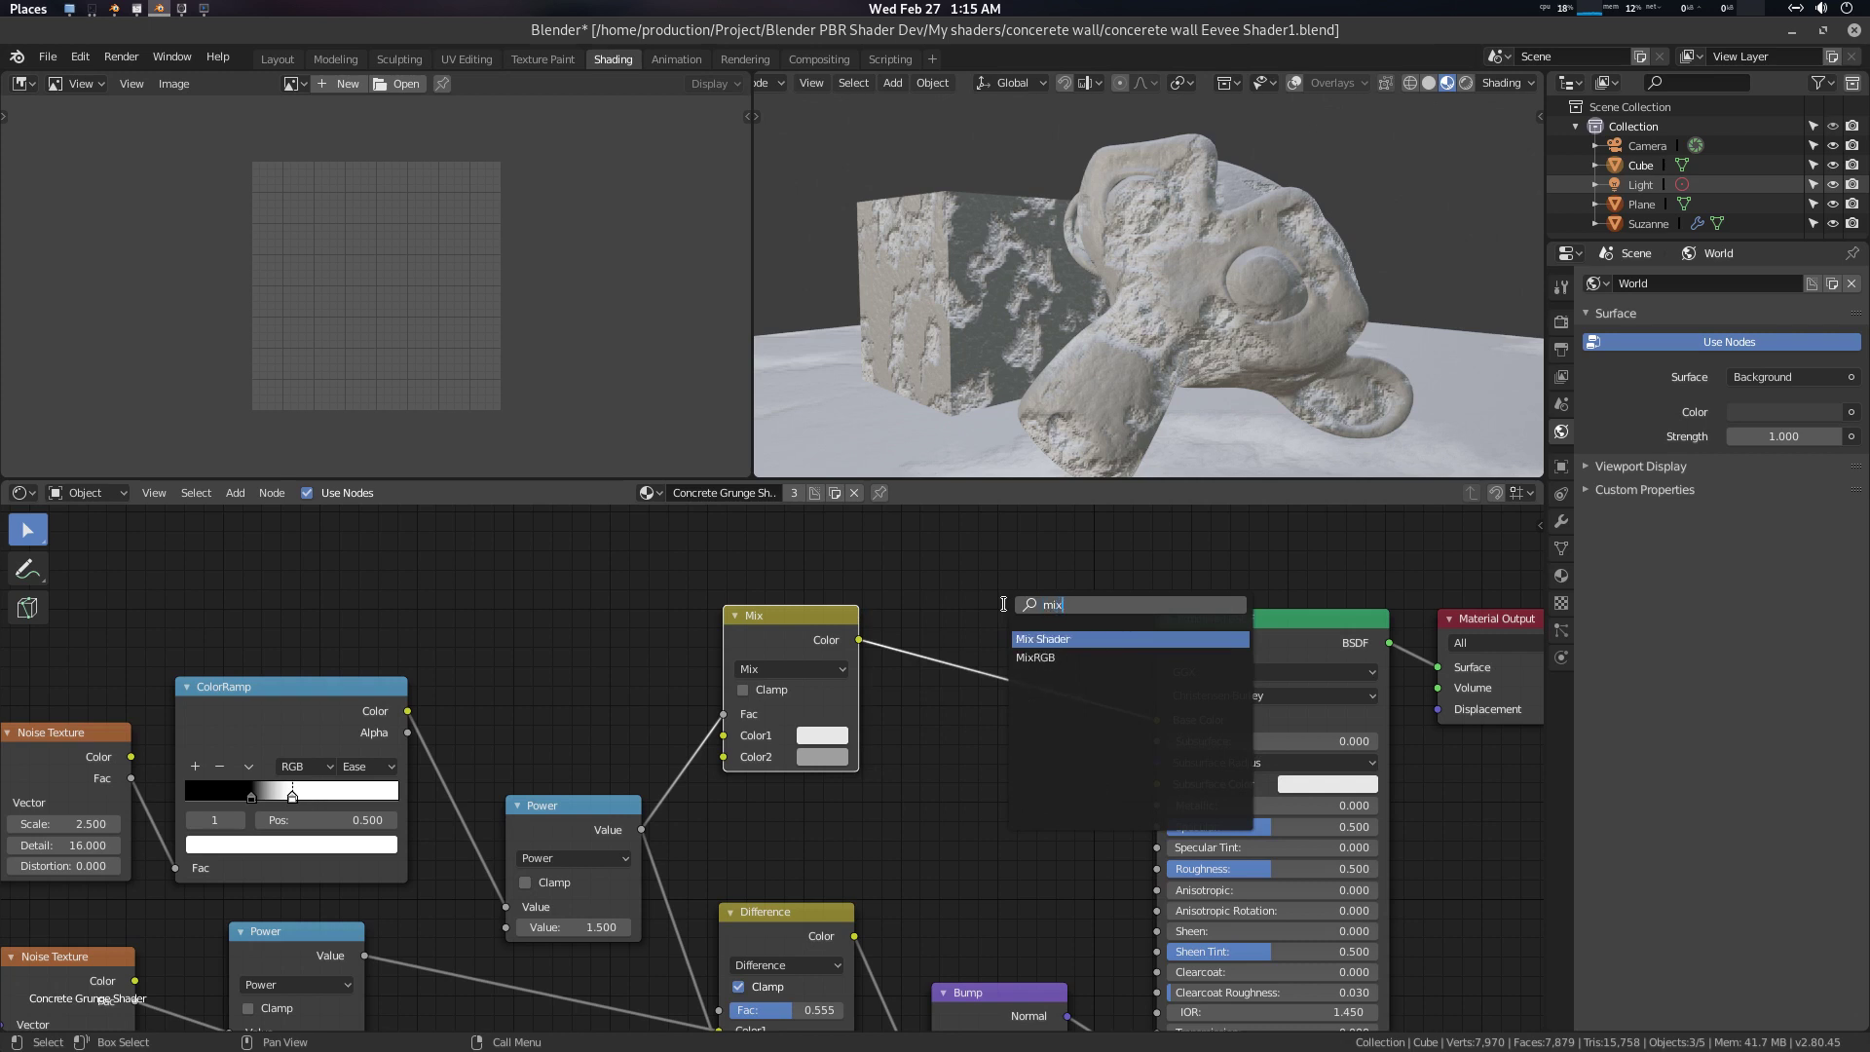
key(Down)
key(Return)
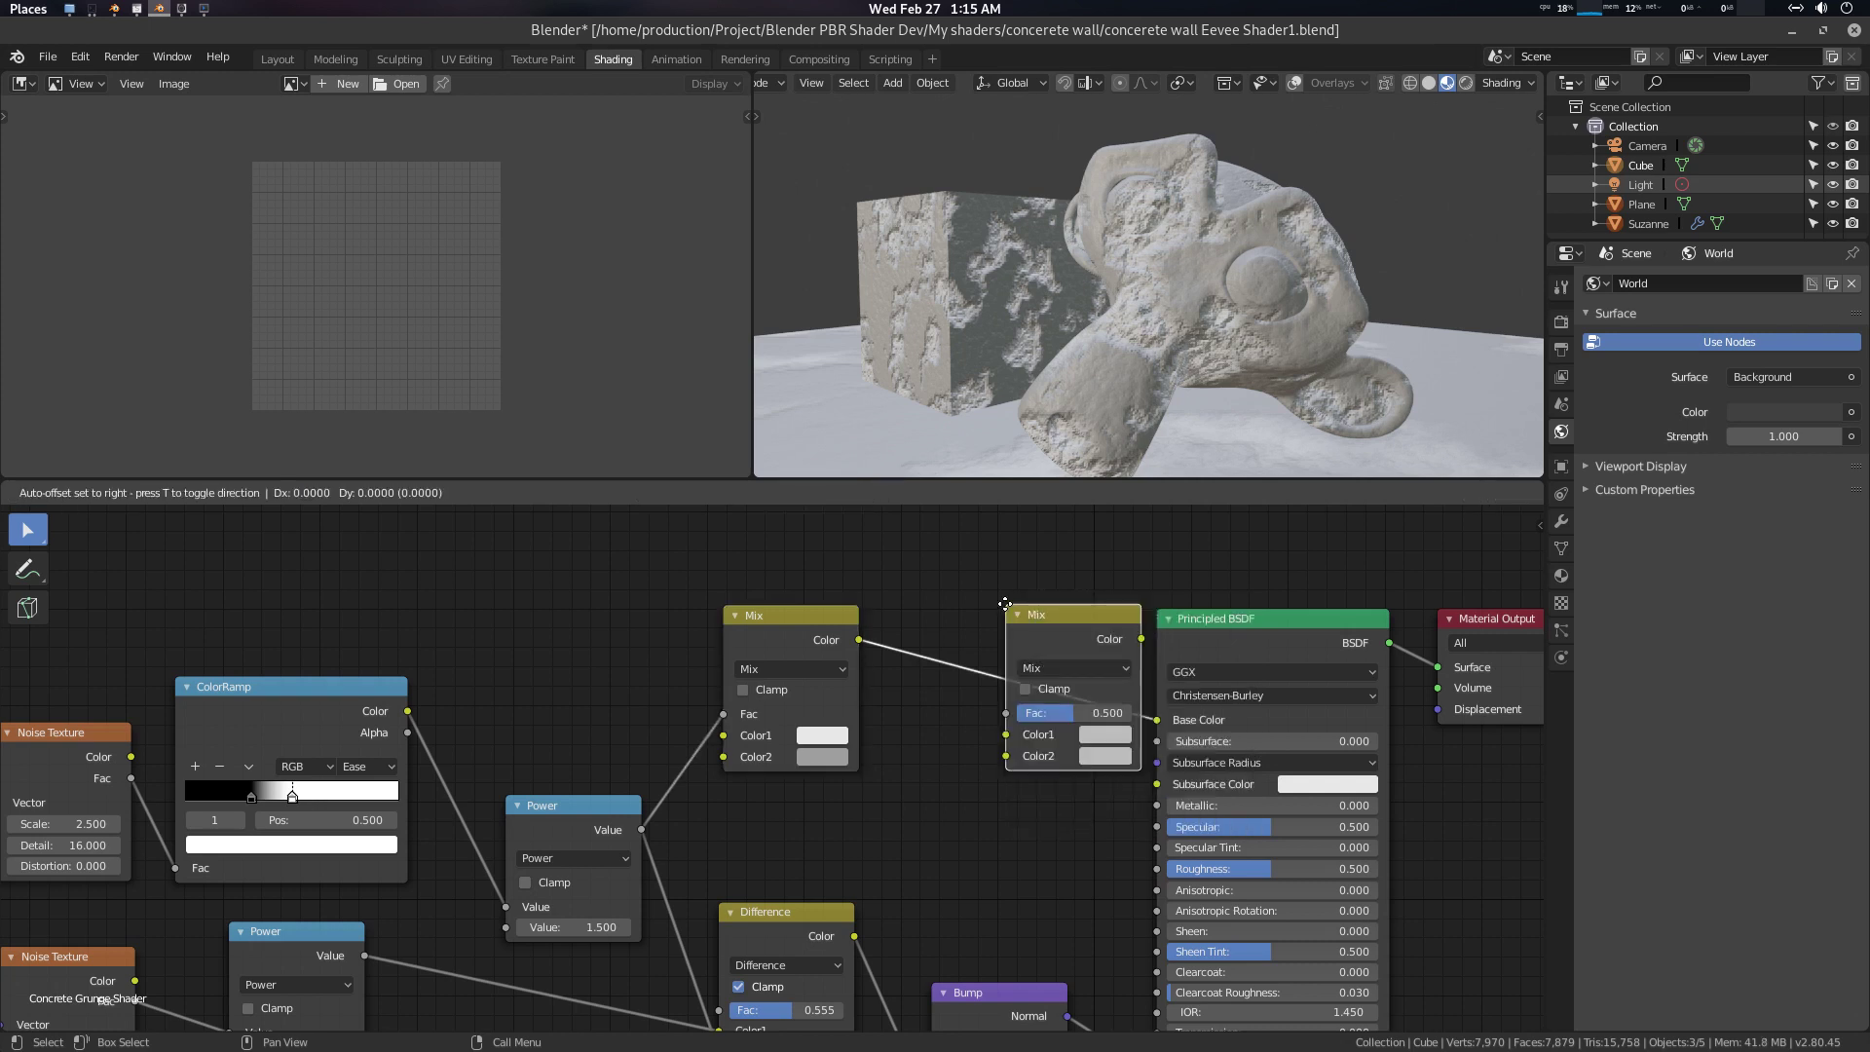
click(1001, 611)
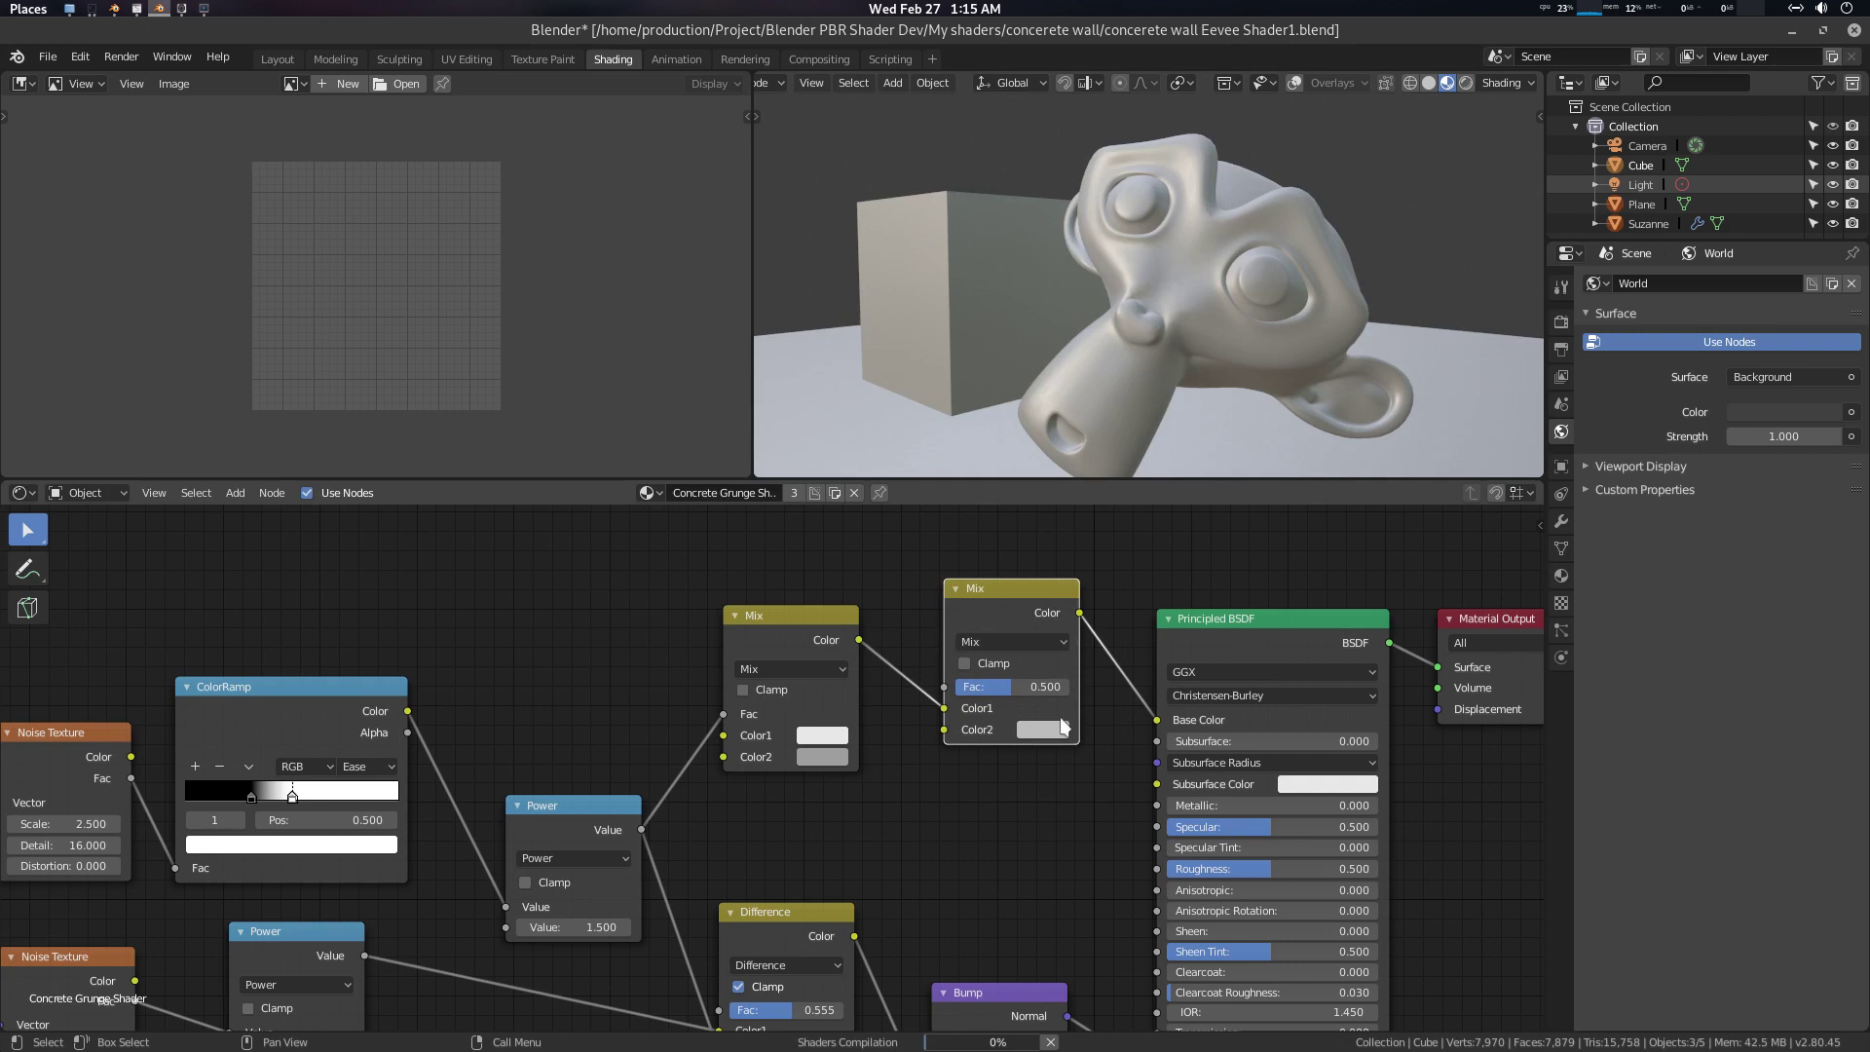
click(1025, 640)
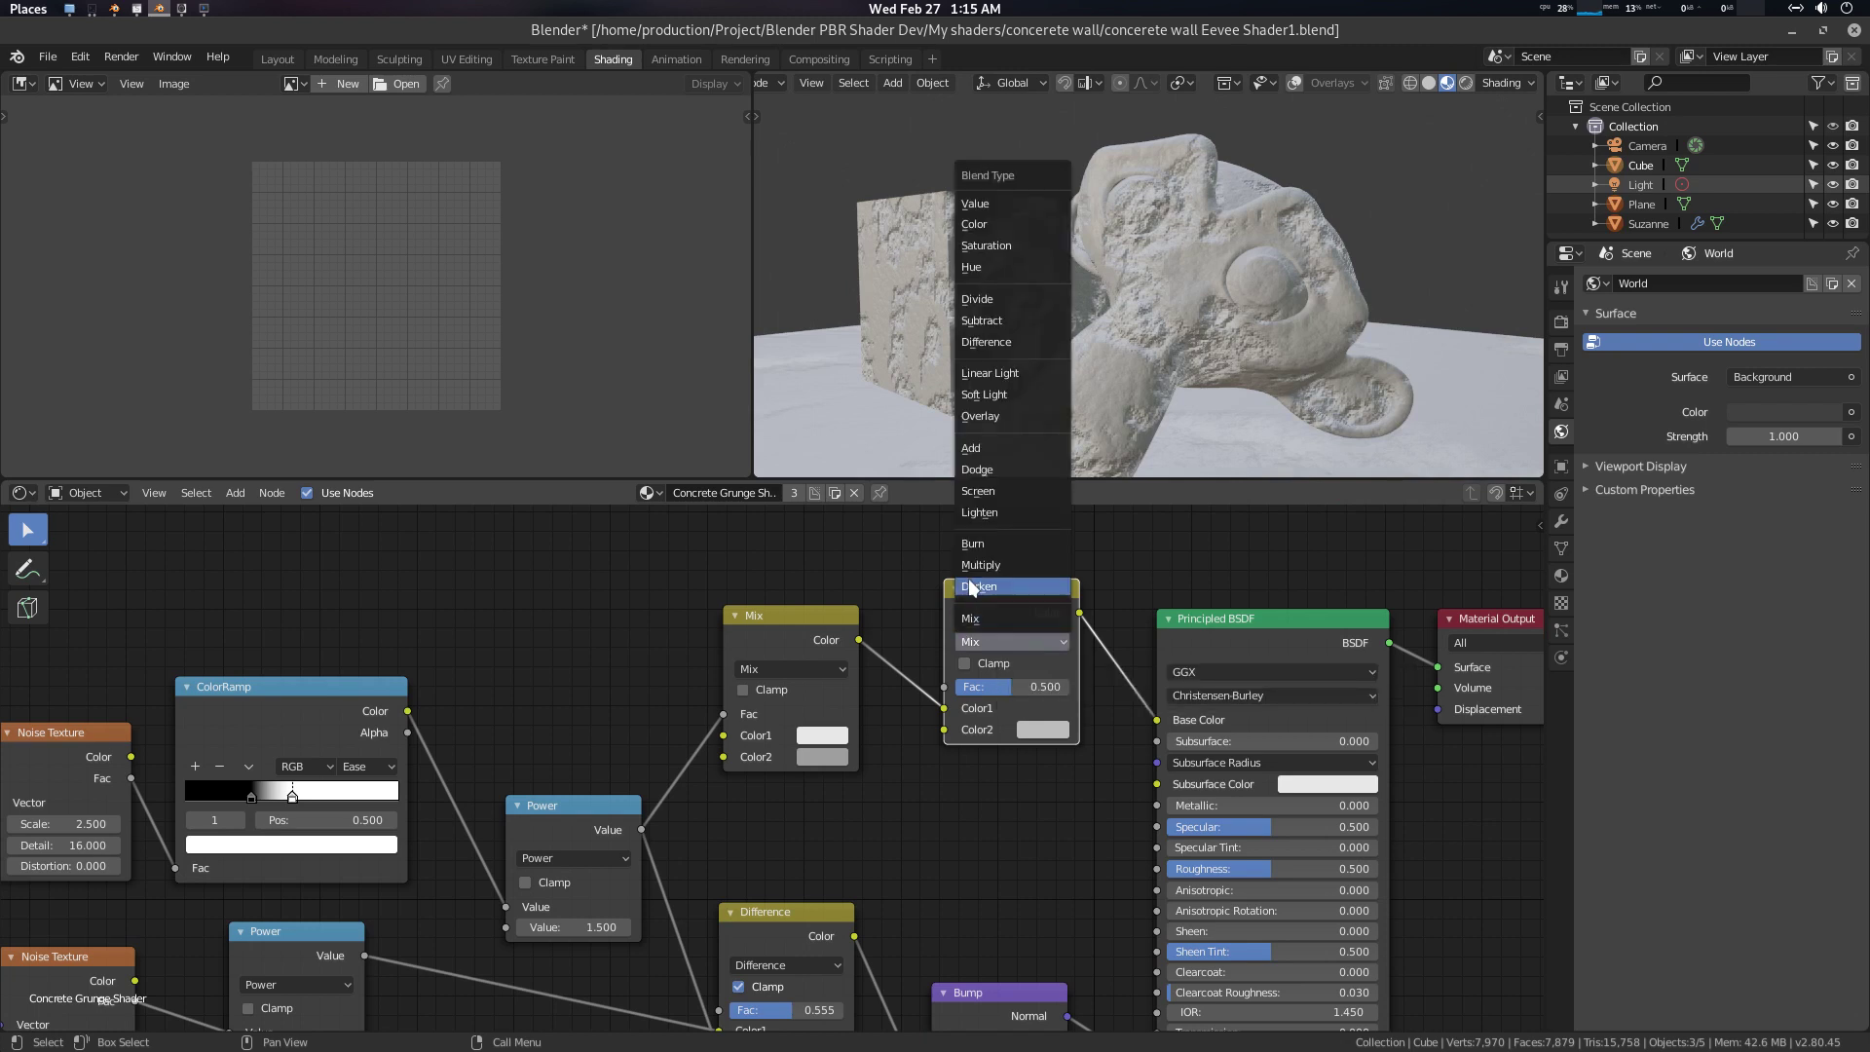
click(1007, 567)
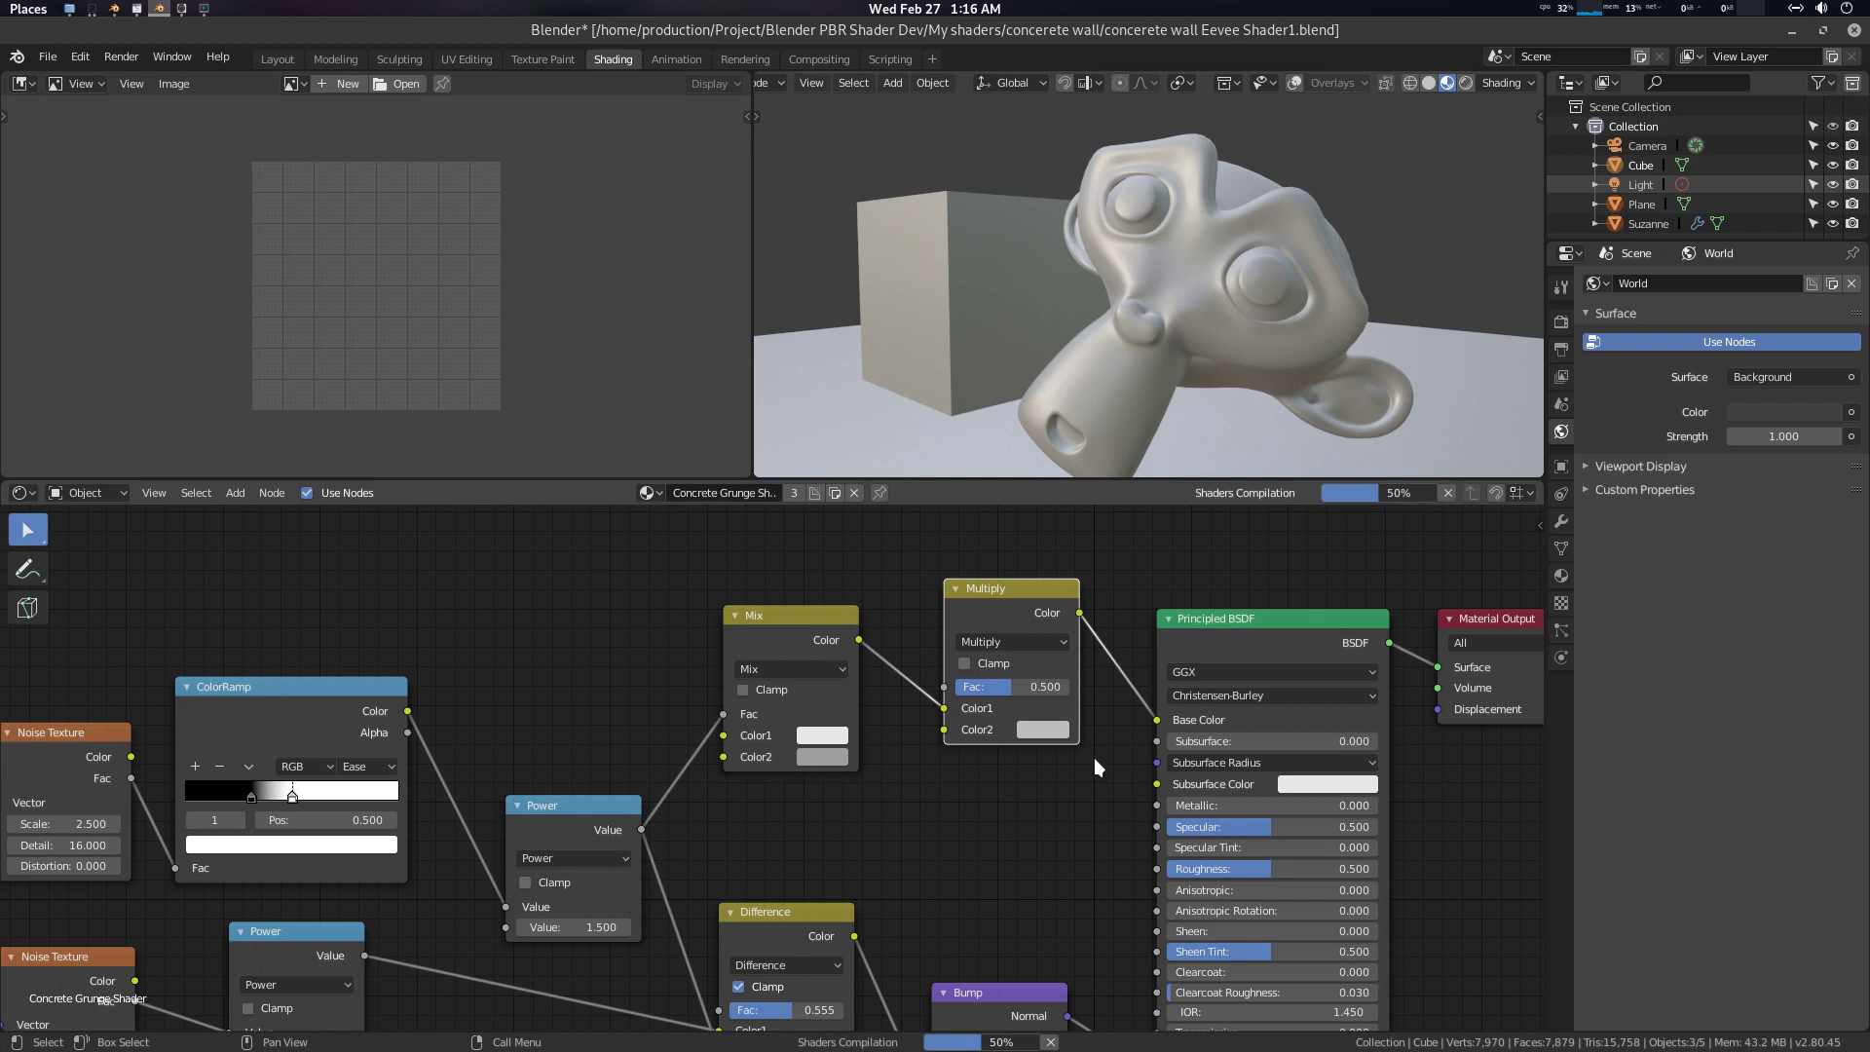
Give the Multiply node's Color2 a bright blue tint
click(1044, 742)
drag(1126, 504, 1132, 488)
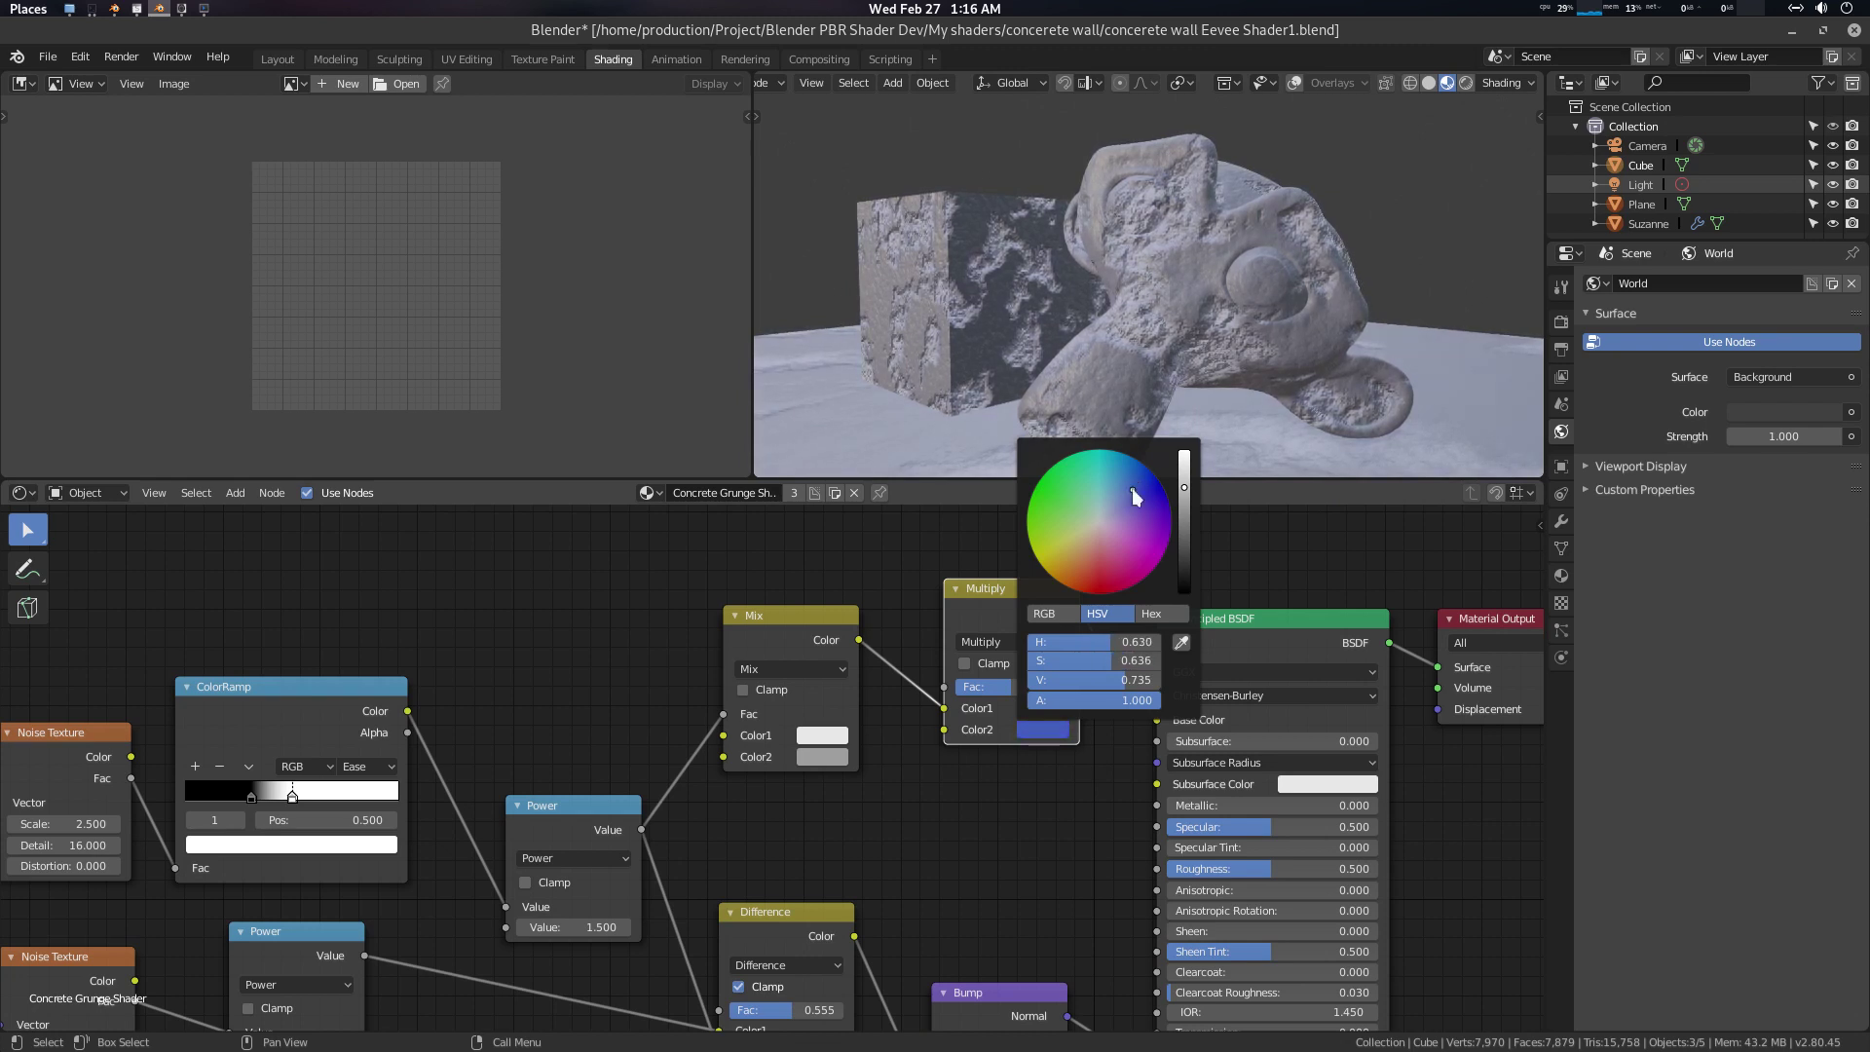
drag(1187, 499, 1184, 470)
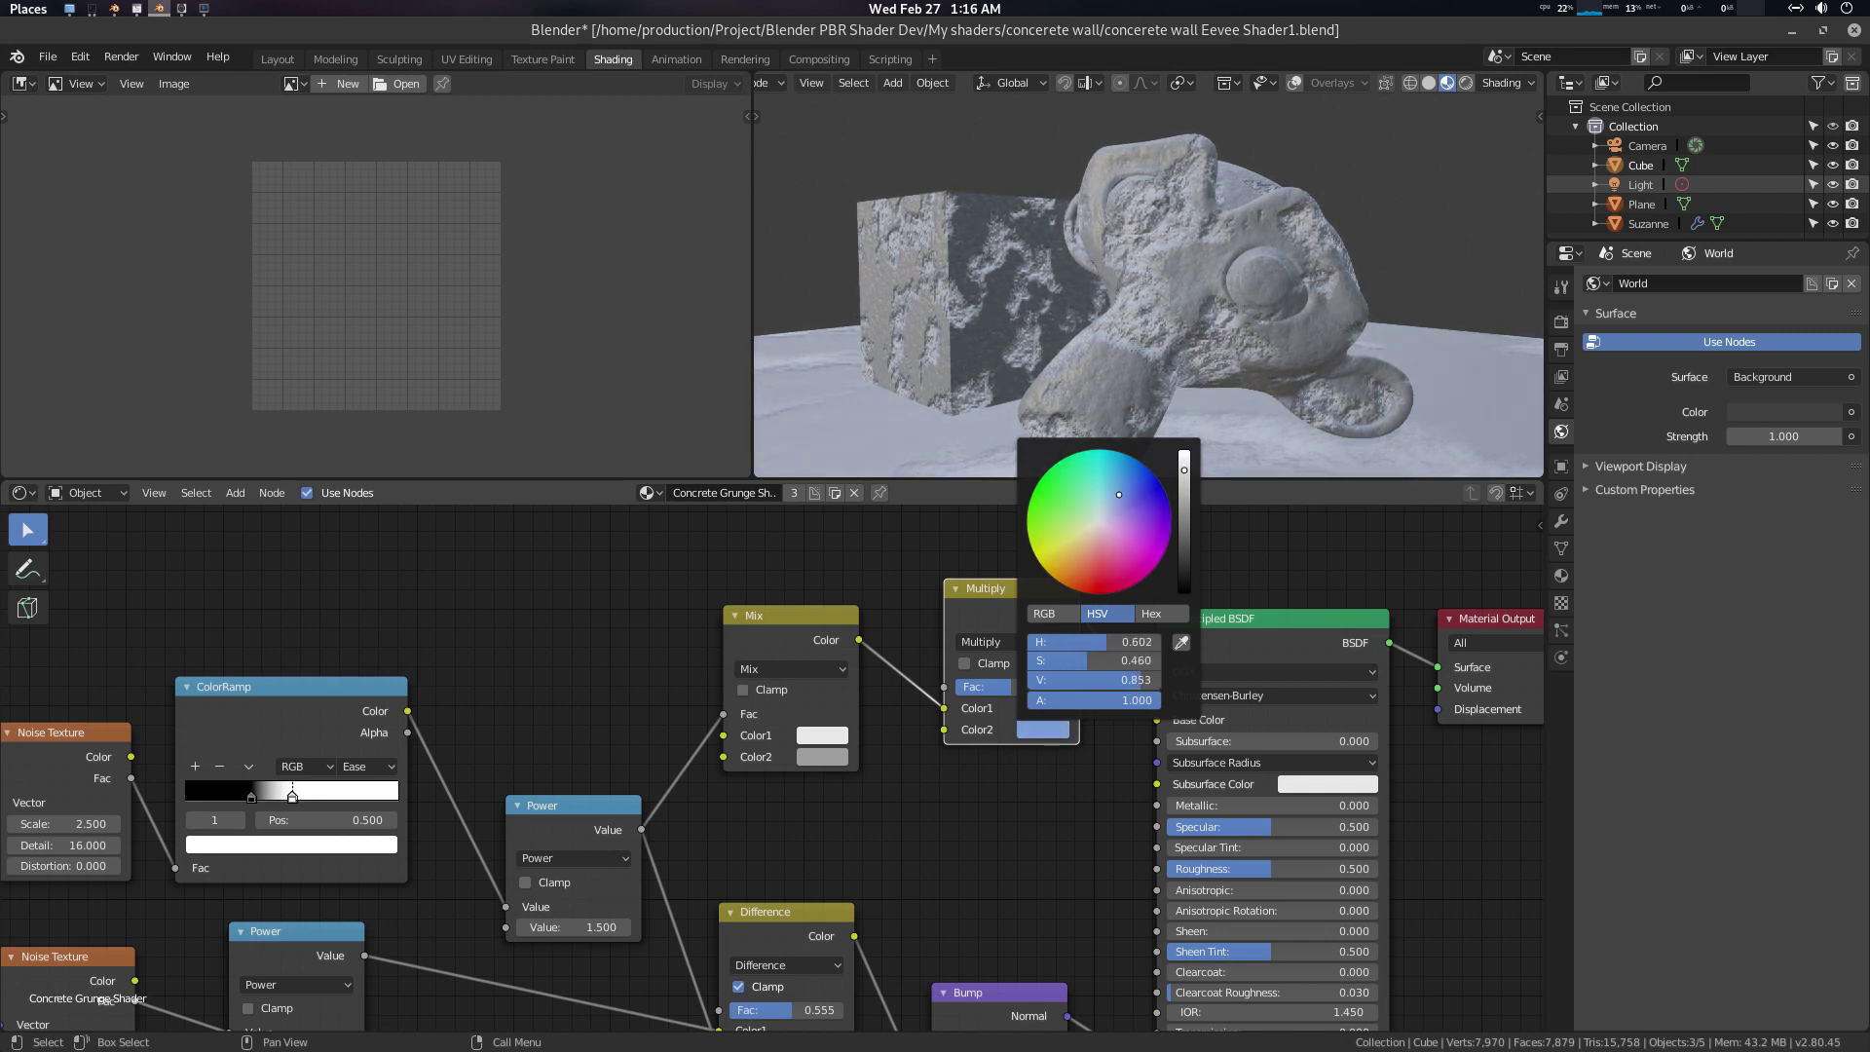
scroll(880, 878, up, 2)
middle_drag(925, 850, 913, 871)
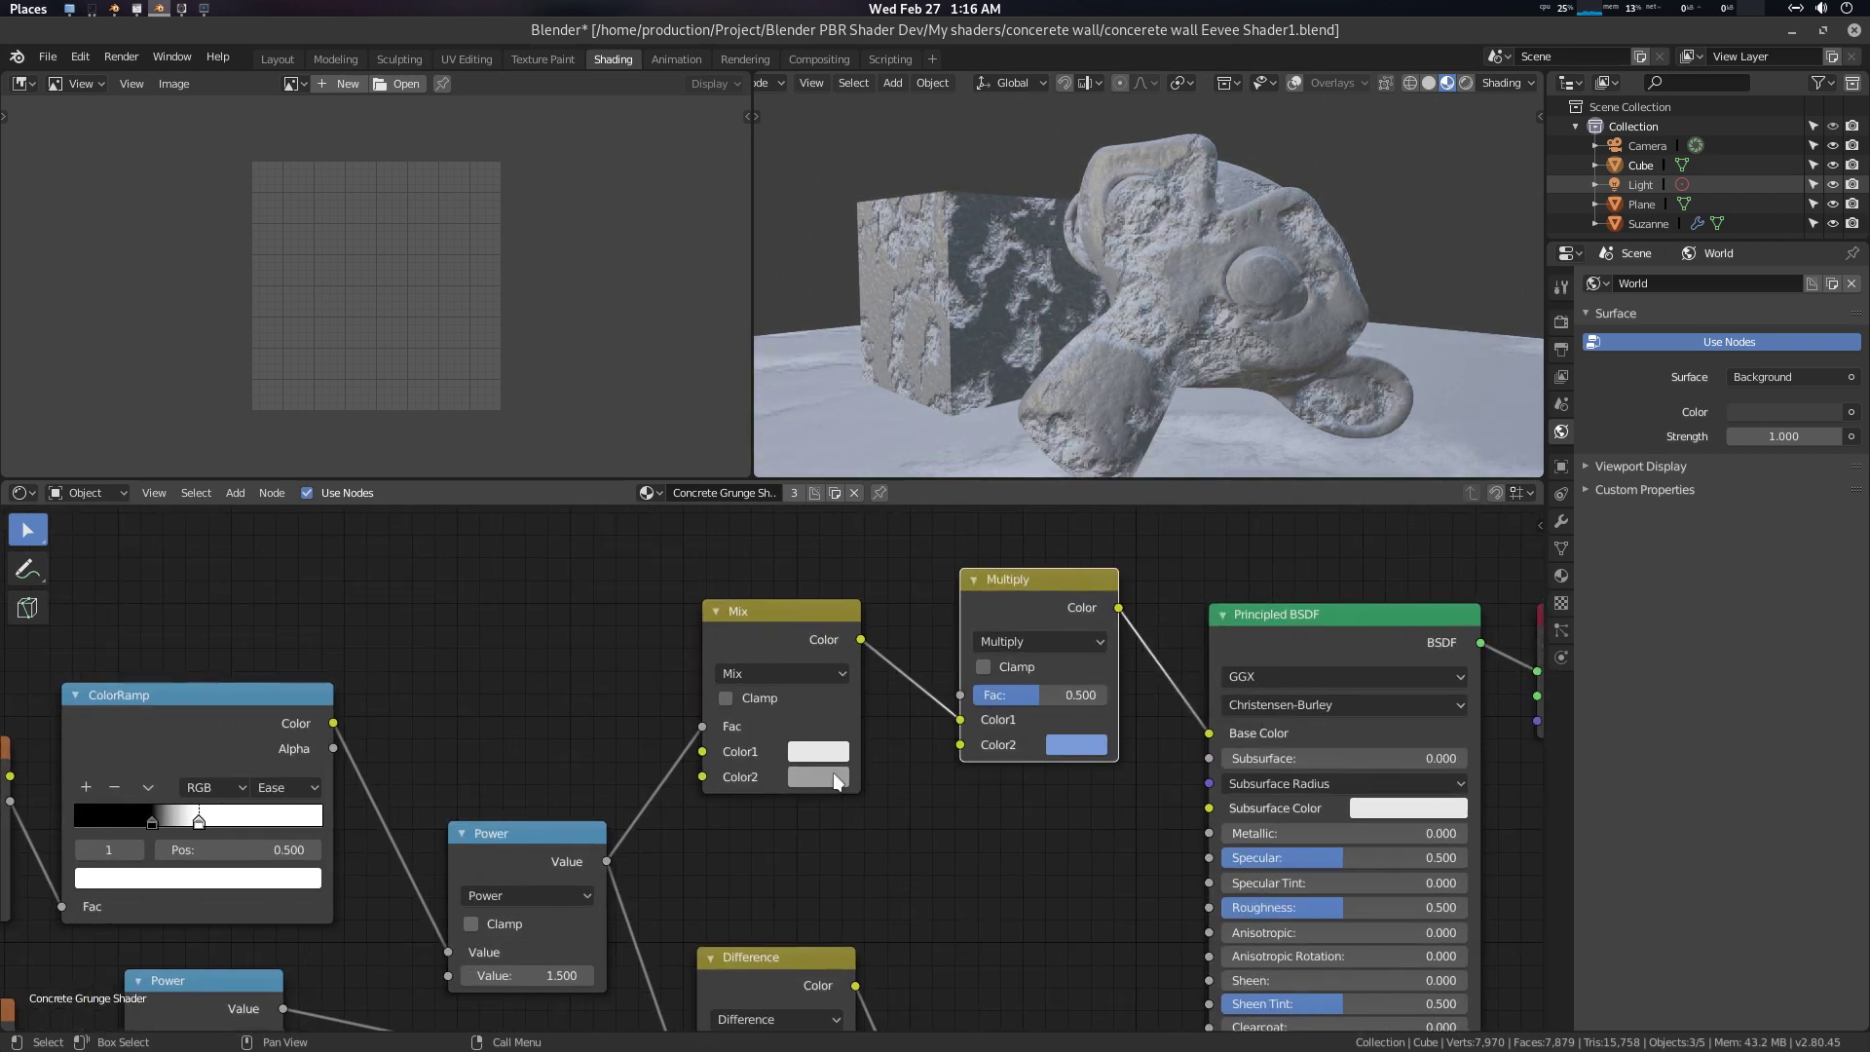
Lighten the Mix node's Color2 and shift the Multiply Color2 to a pale tint
click(836, 779)
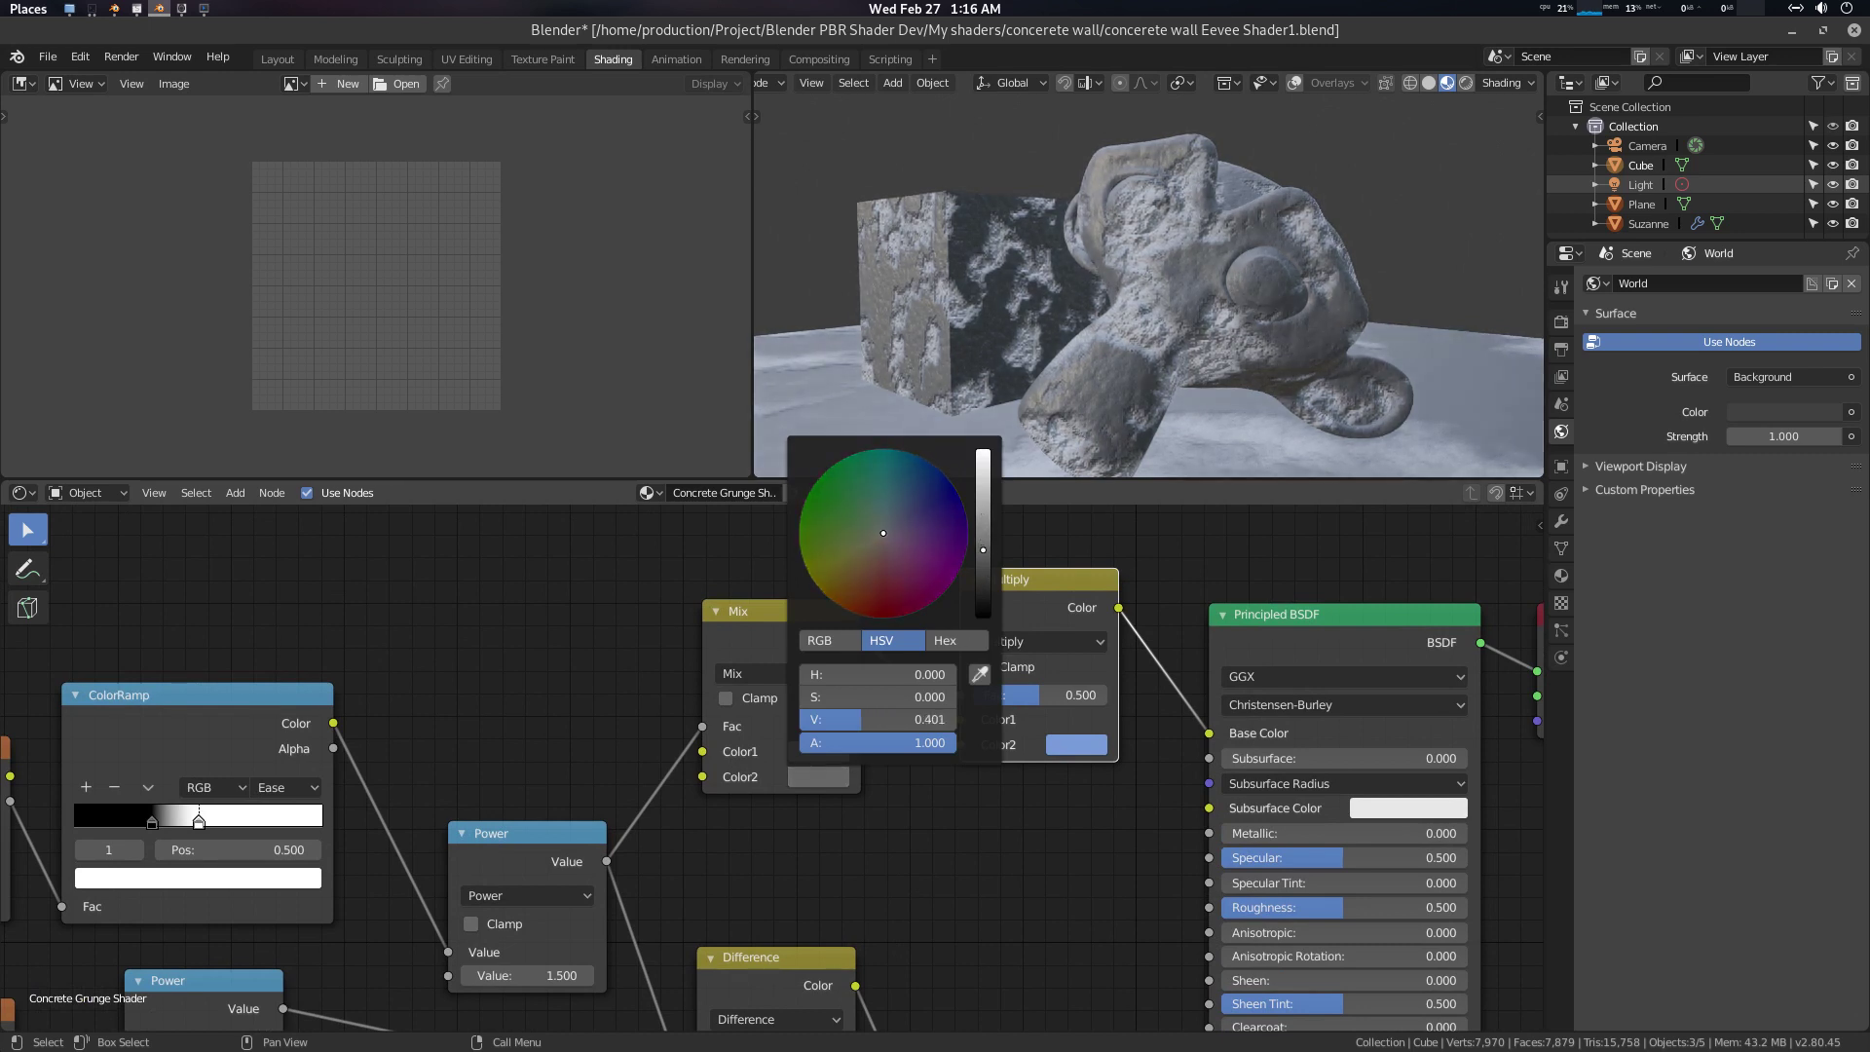
drag(983, 549, 982, 531)
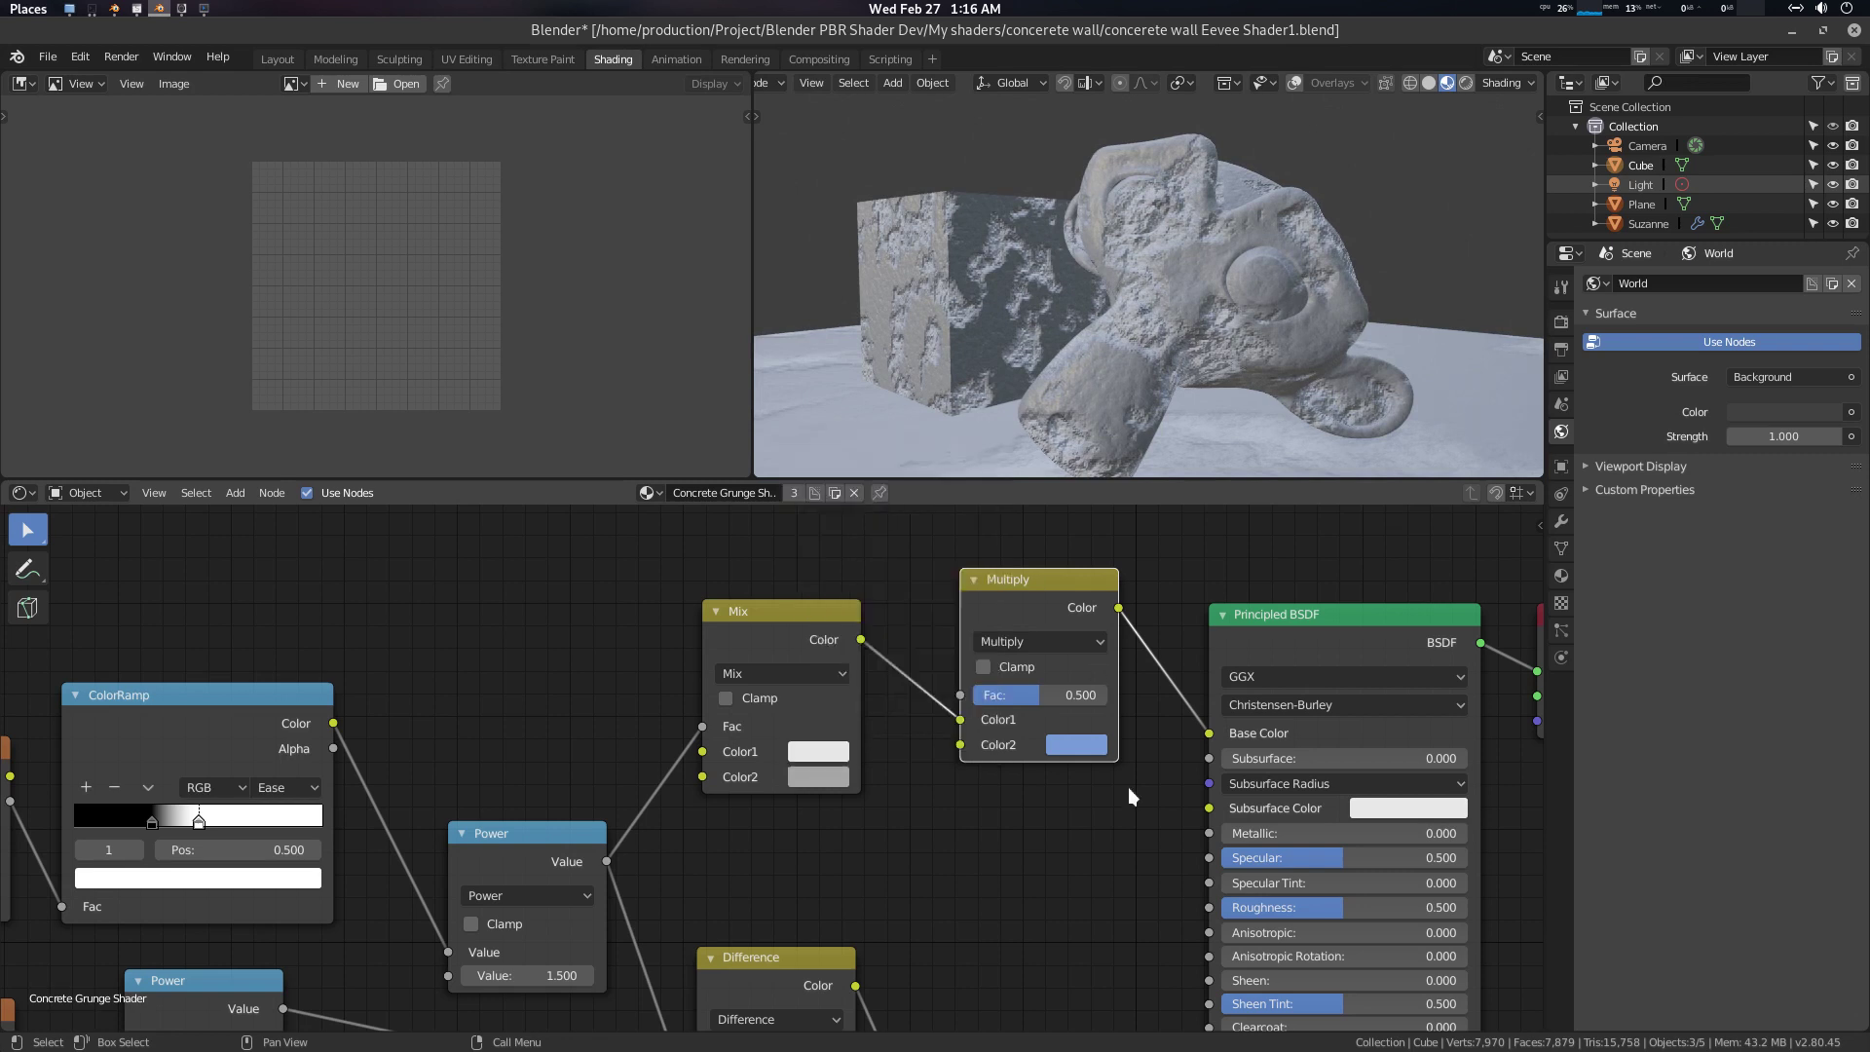
click(1071, 746)
mouse_move(1244, 465)
mouse_down()
mouse_move(1240, 420)
mouse_move(1240, 460)
mouse_move(1201, 457)
mouse_move(1241, 433)
mouse_up()
click(1171, 474)
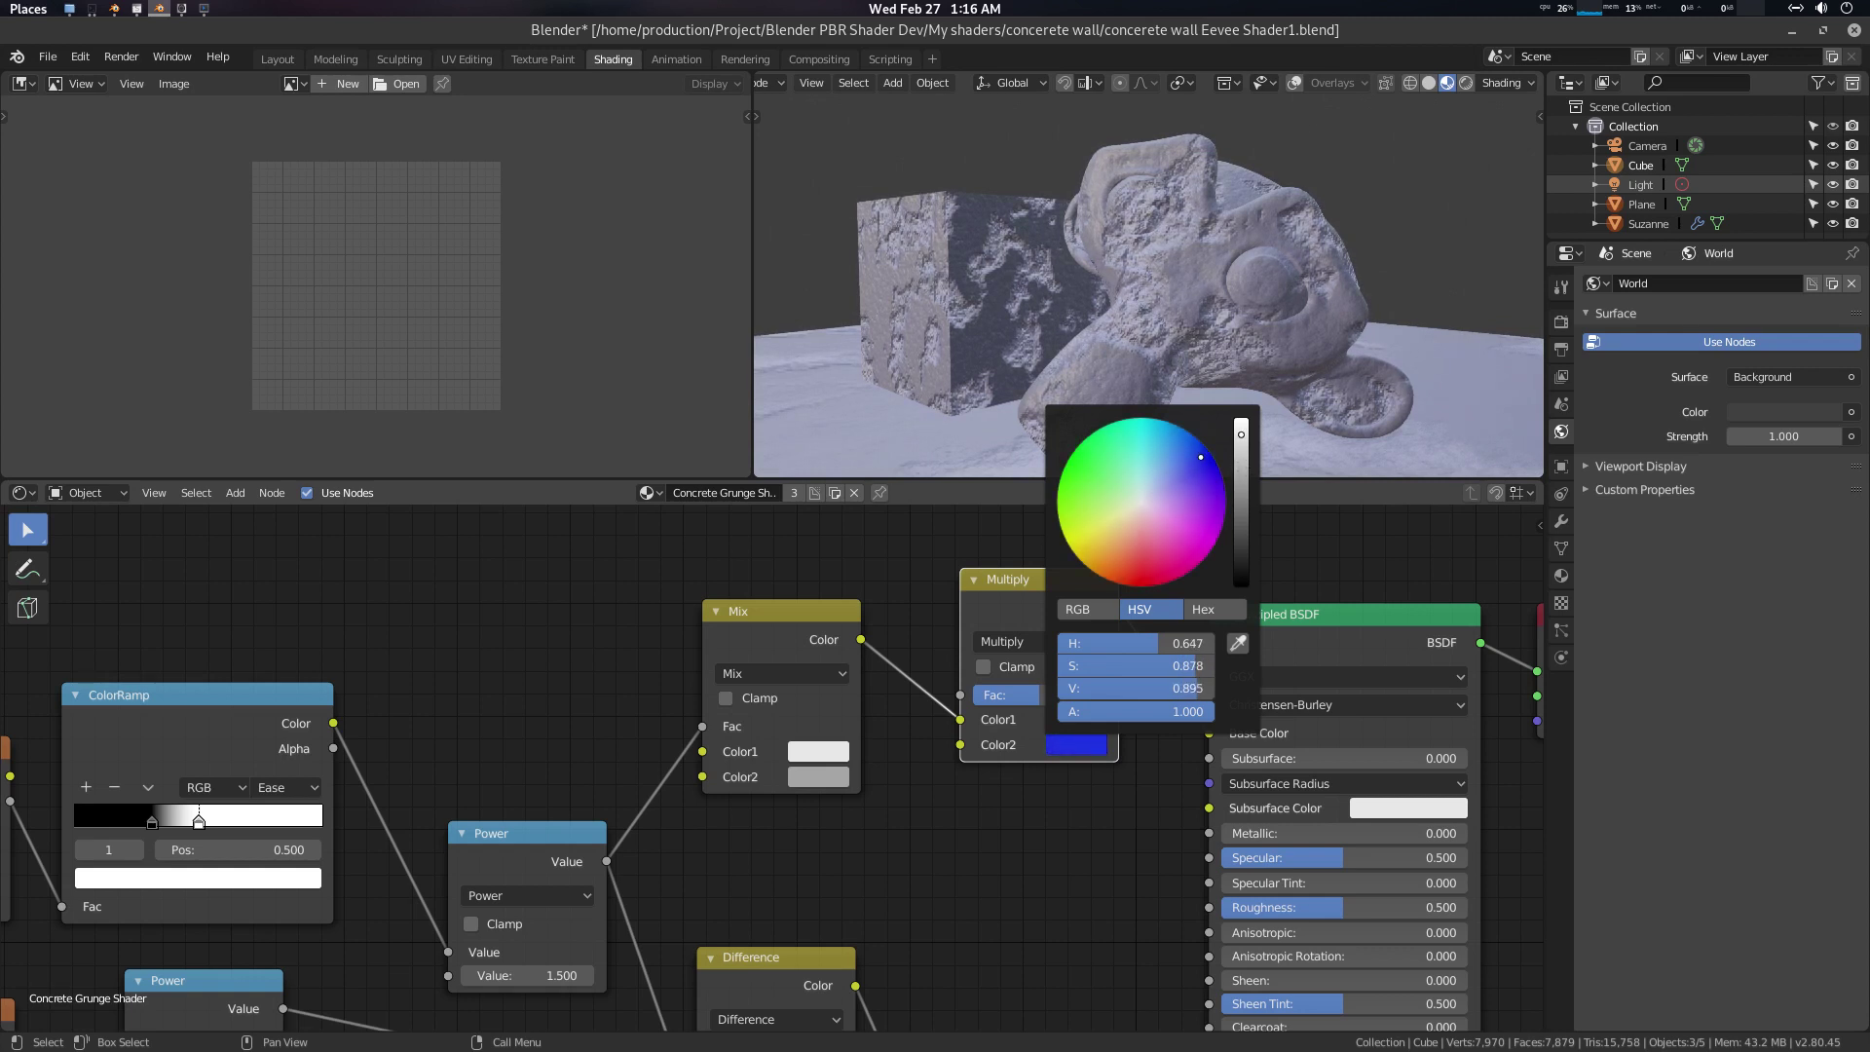
mouse_move(1175, 489)
mouse_down()
mouse_move(1104, 501)
mouse_move(1142, 519)
mouse_move(1147, 498)
mouse_up()
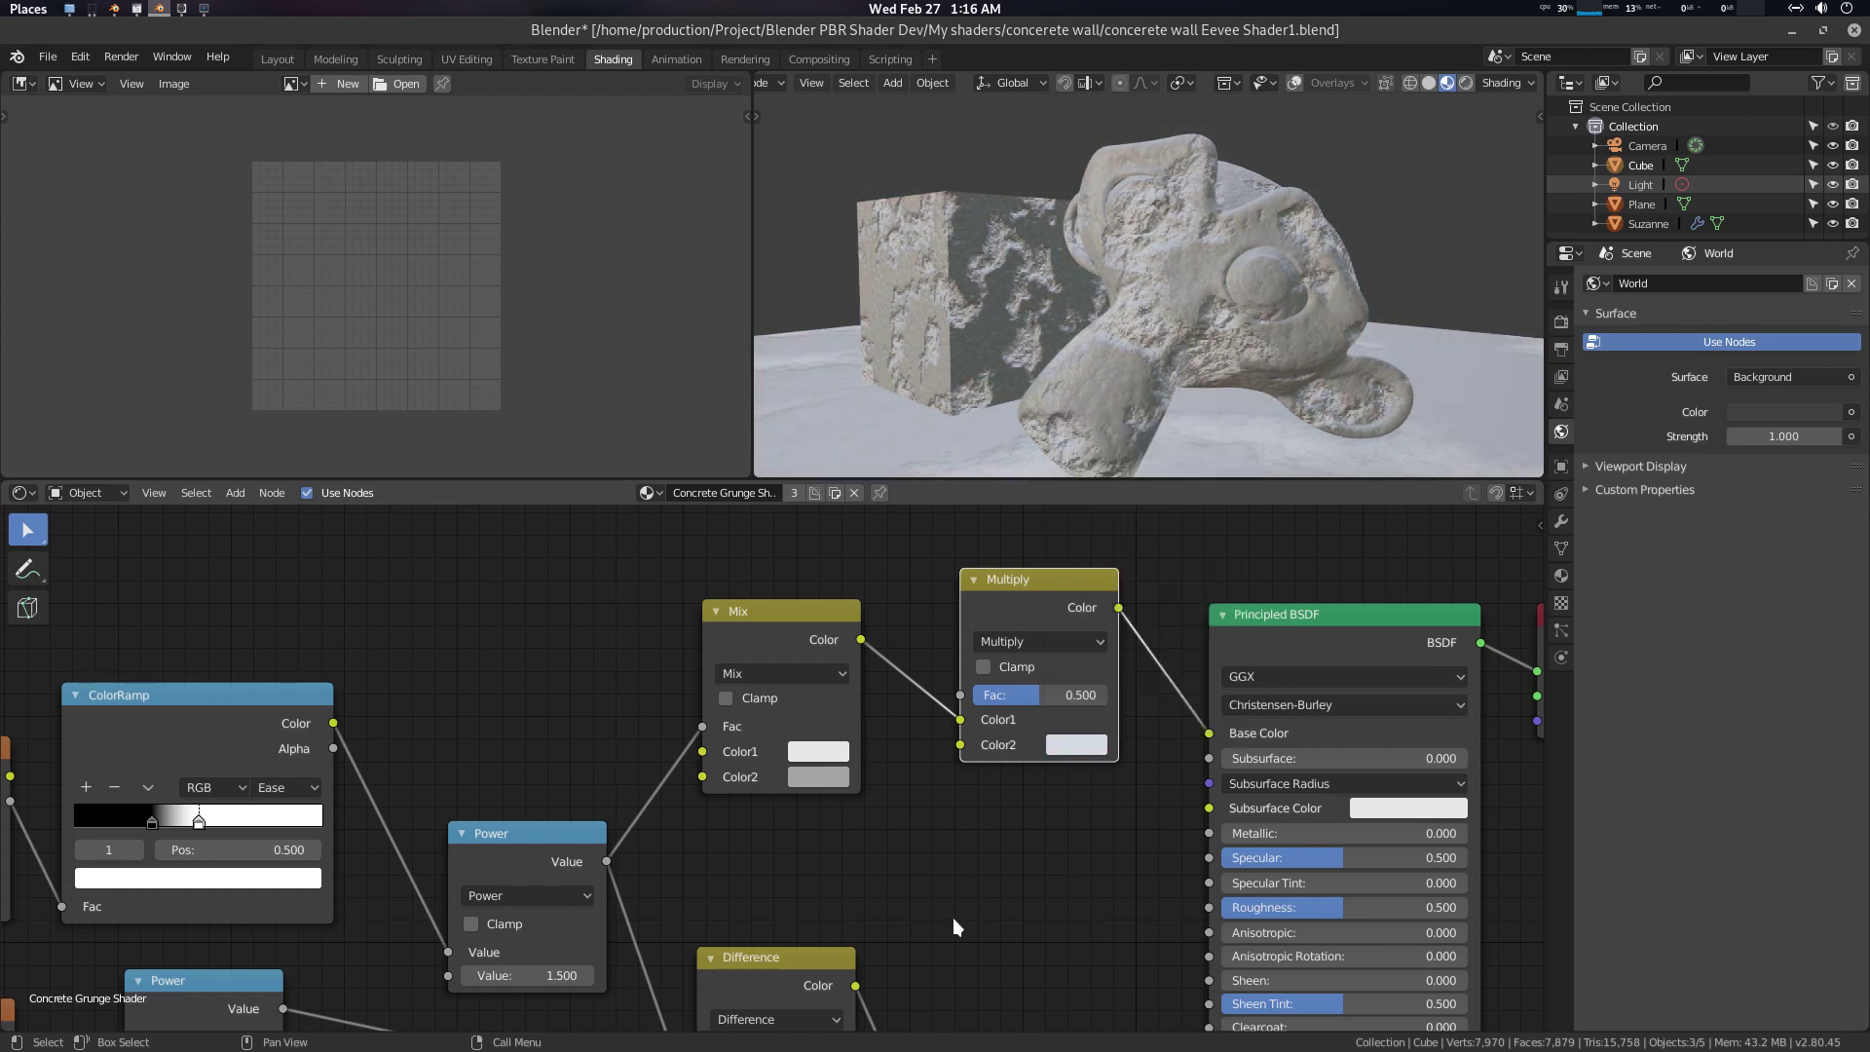
click(1049, 642)
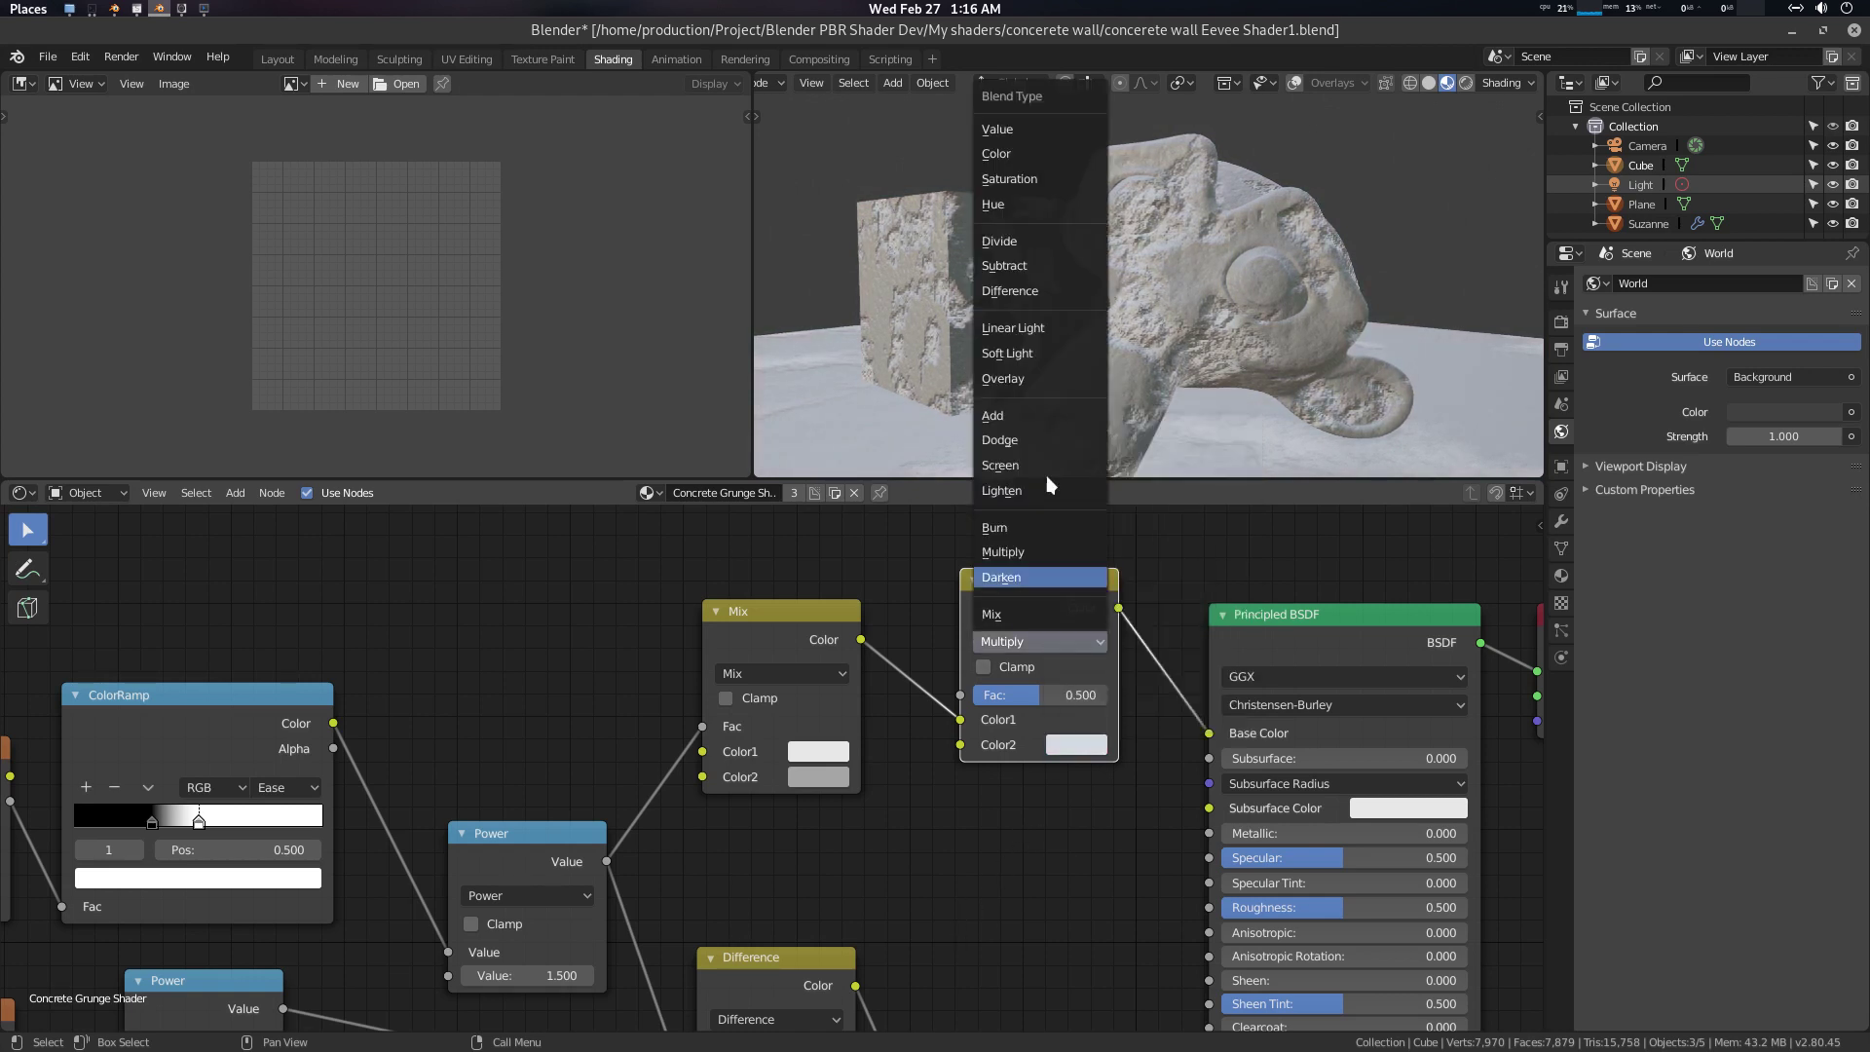
Switch the tint node's blend type to Color and adjust its Color2 hue
click(1034, 153)
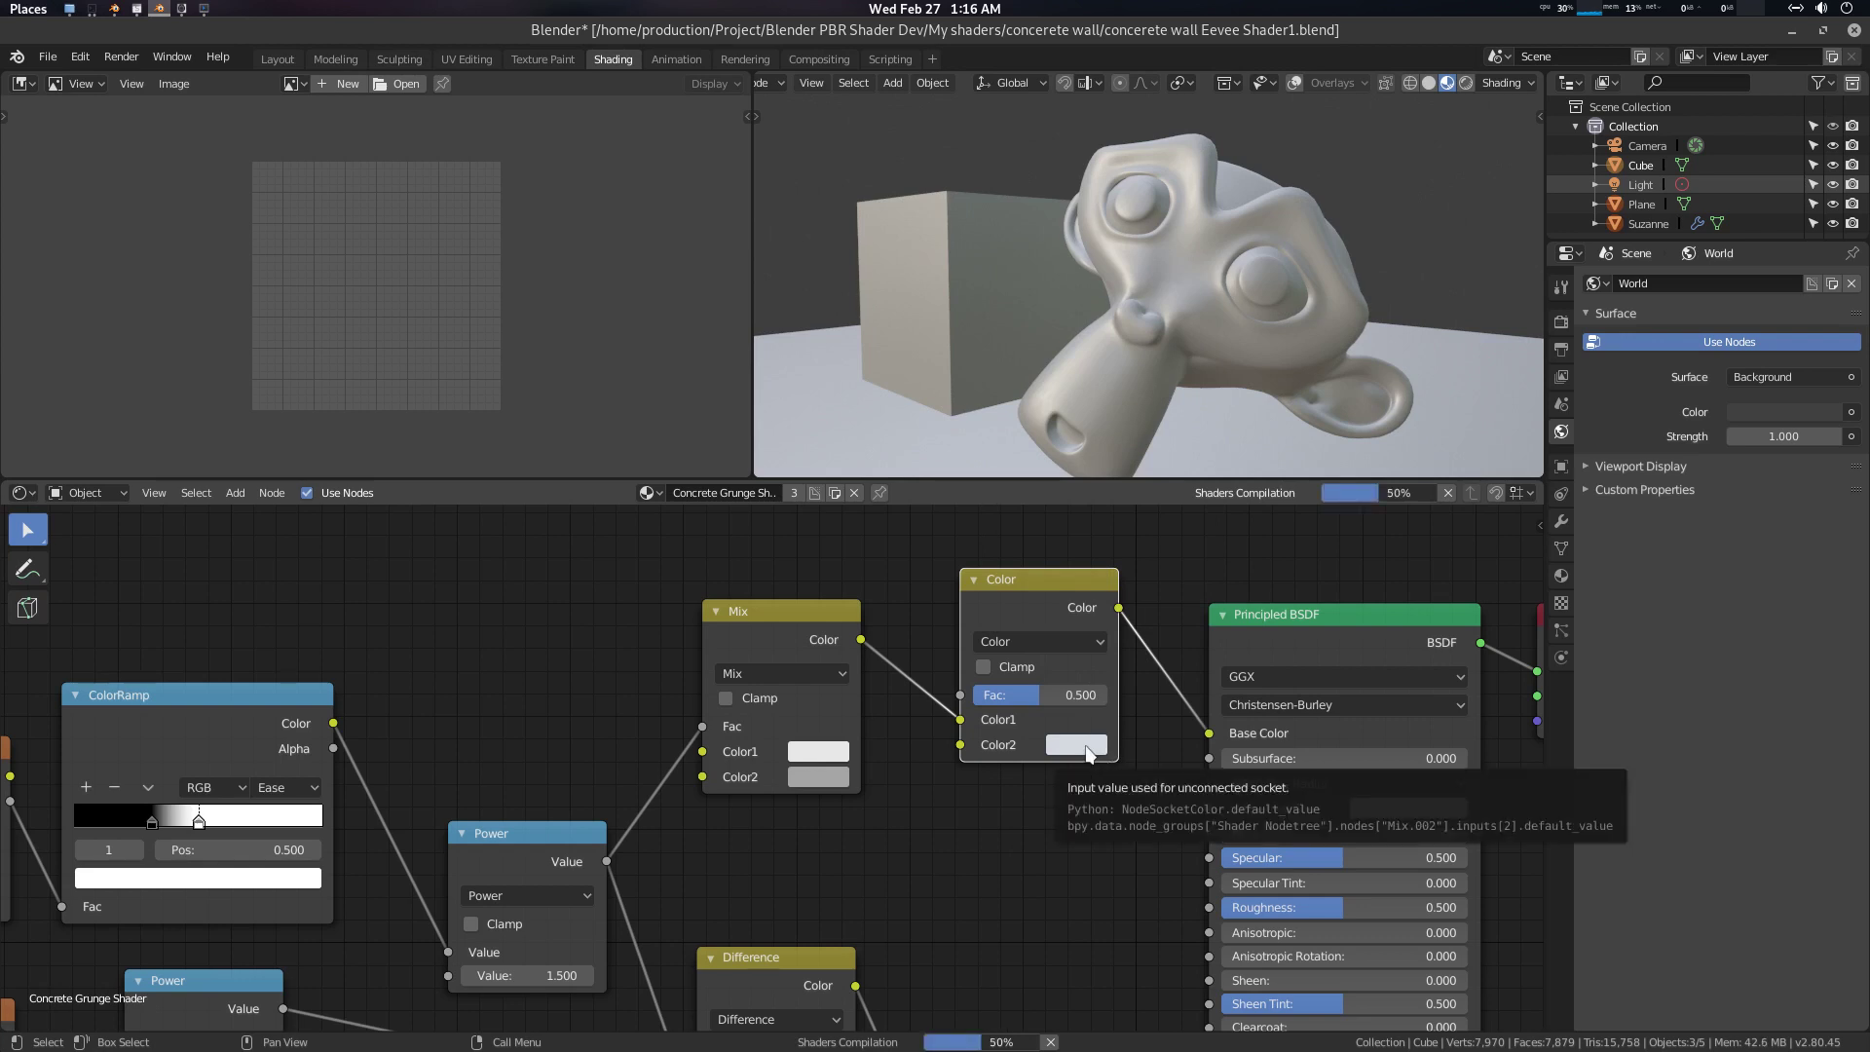
click(1088, 753)
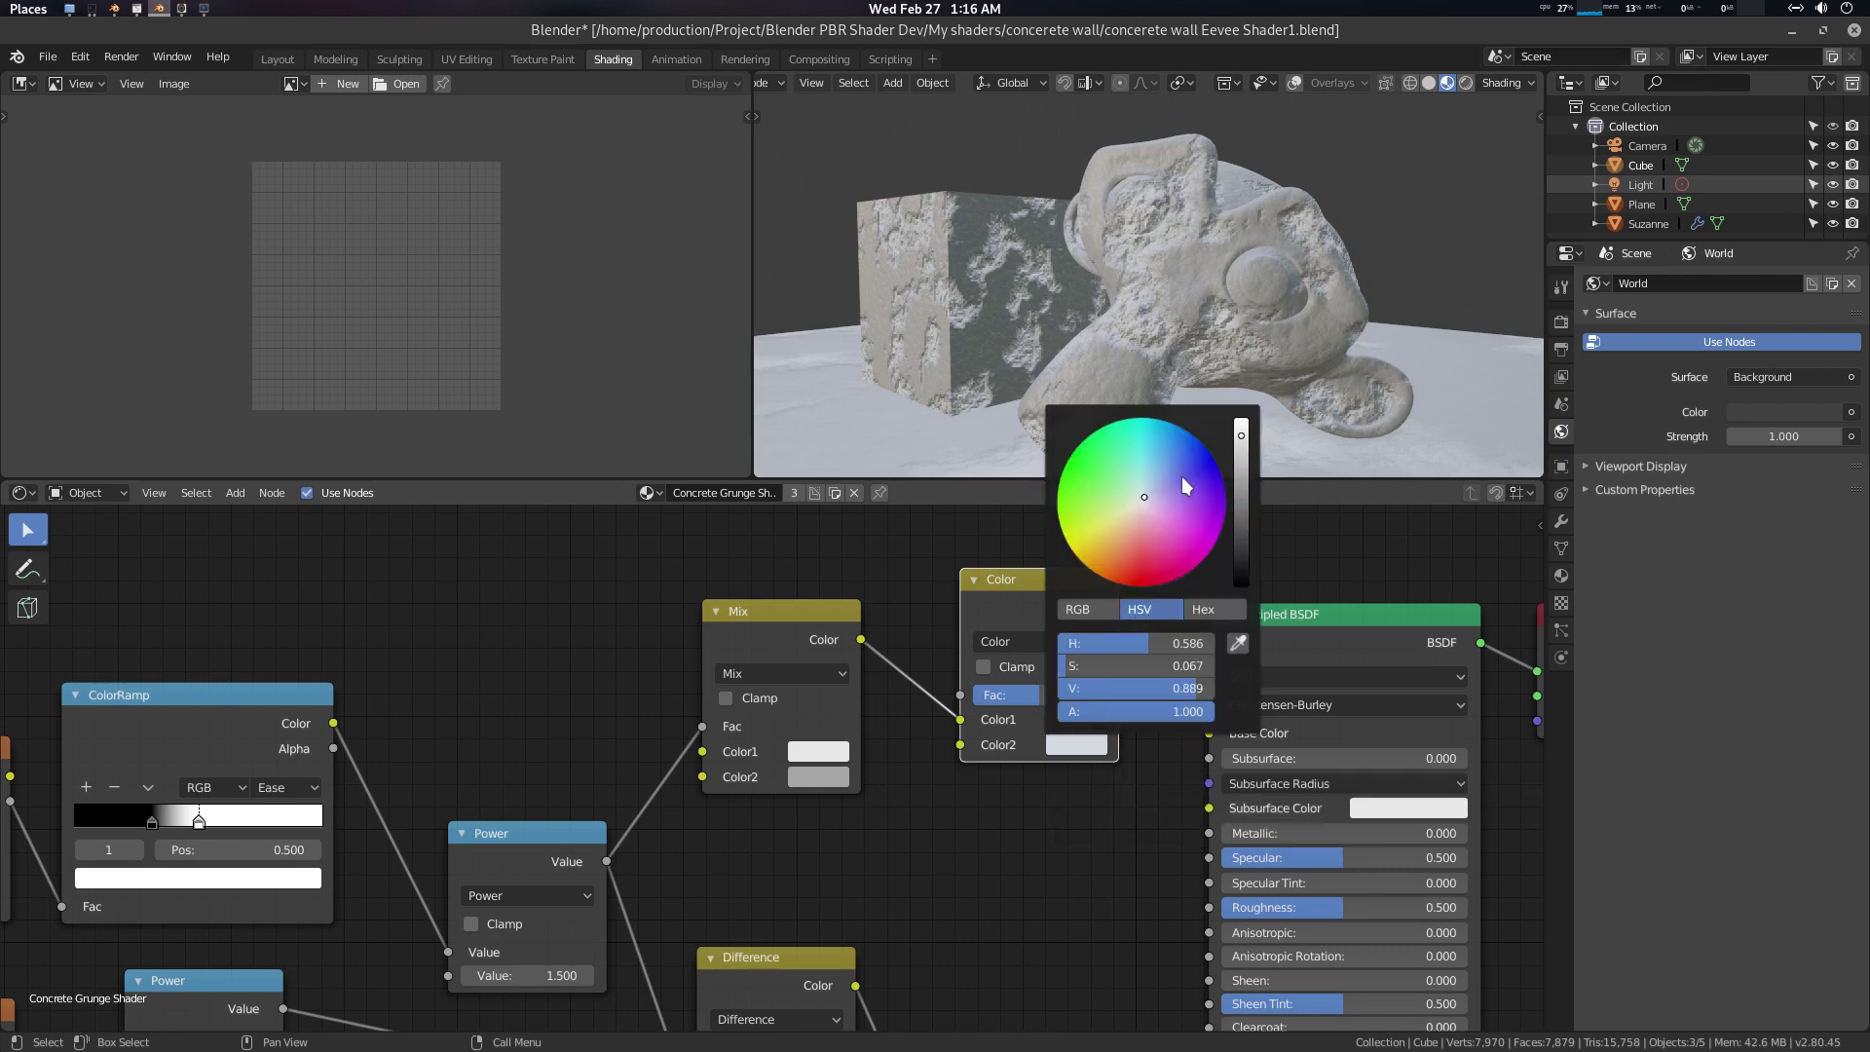
mouse_move(1190, 493)
mouse_down()
mouse_move(1149, 447)
mouse_move(1170, 447)
mouse_move(1143, 501)
mouse_up()
drag(1143, 500, 1140, 500)
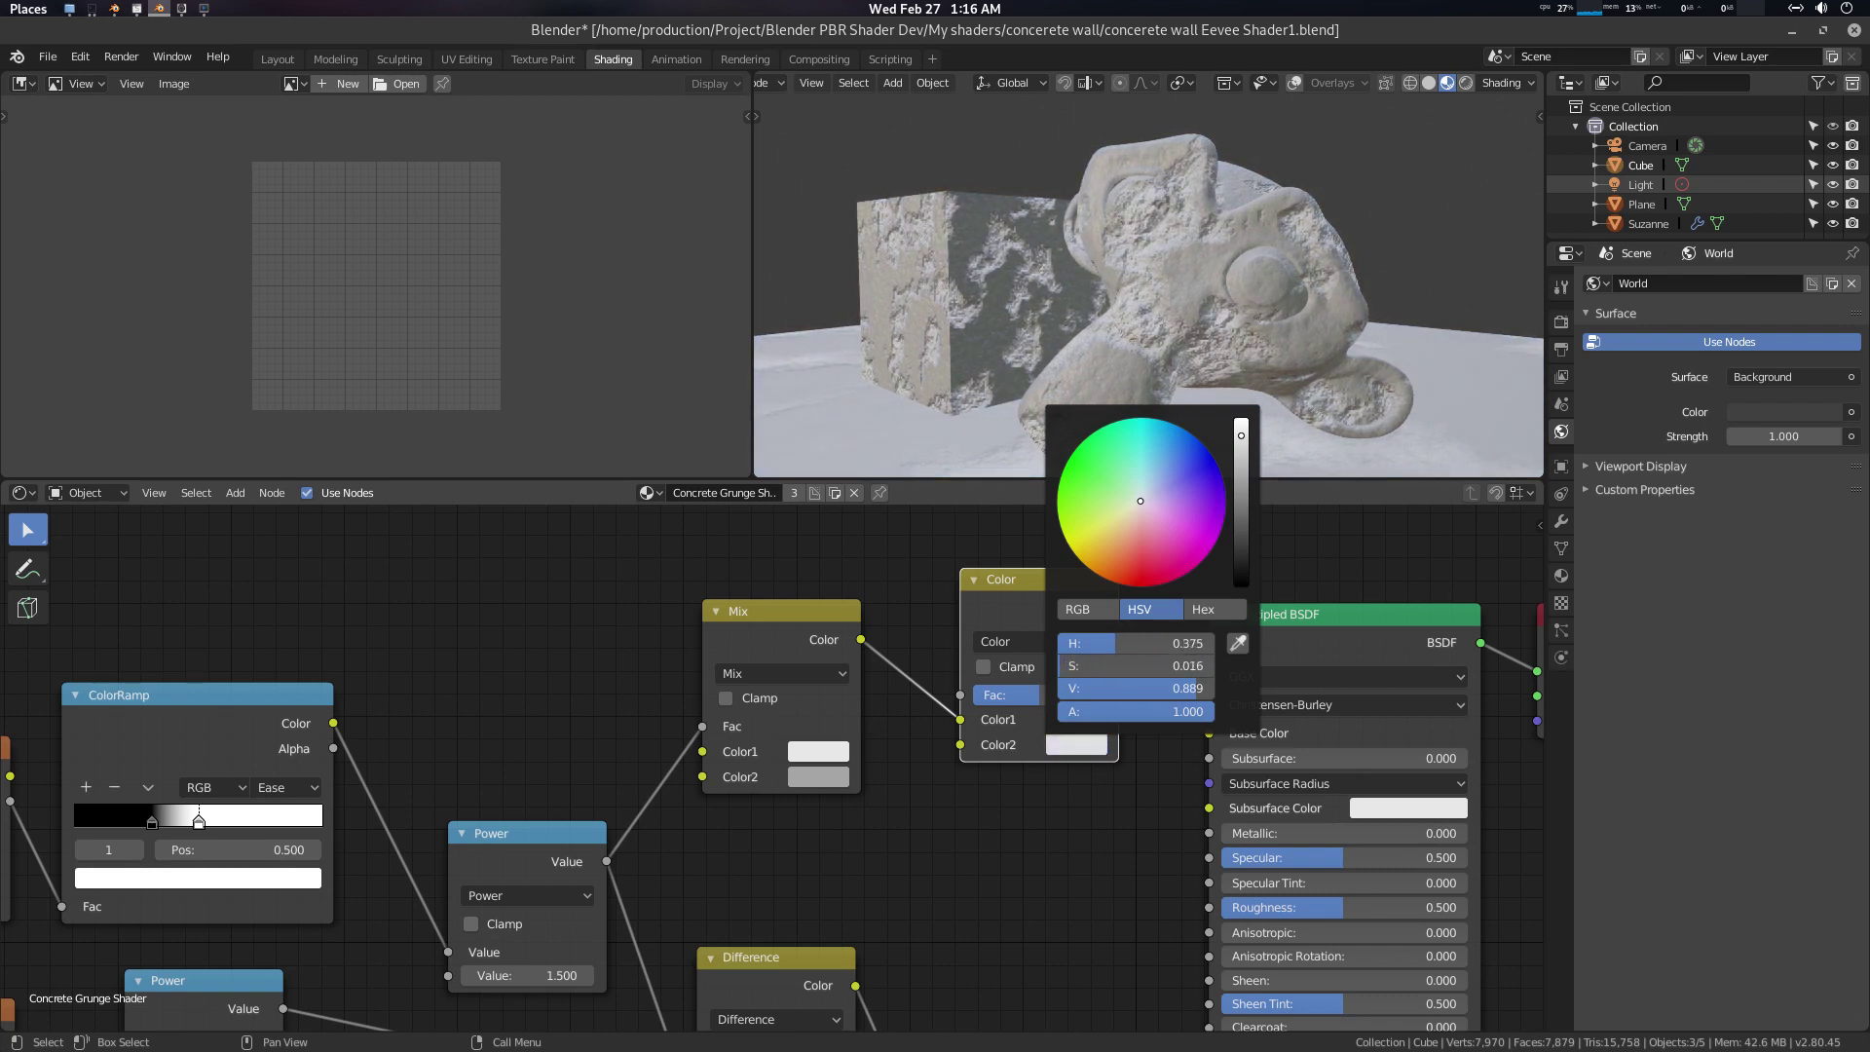
Set the tint node's Color2 to near white in RGB and raise Fac to 0.882
click(1079, 608)
drag(1175, 638, 1207, 688)
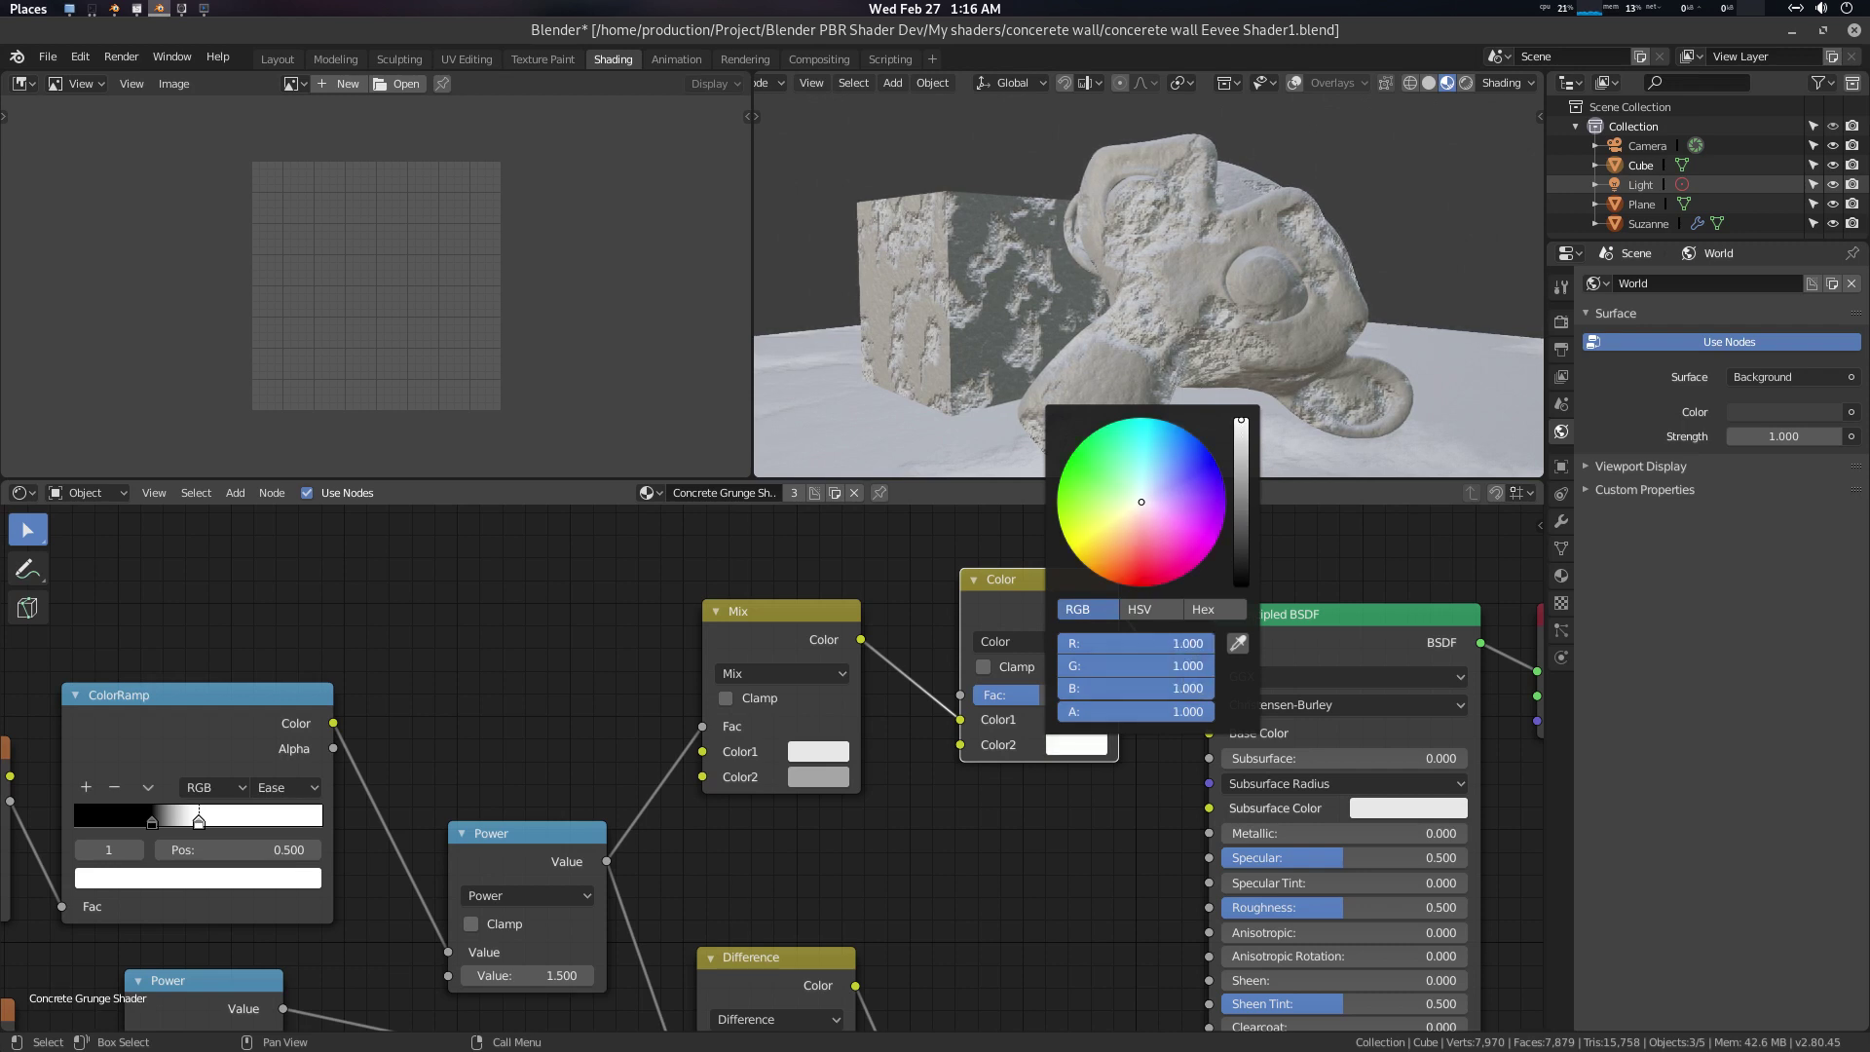
drag(1142, 501, 1140, 501)
scroll(1156, 771, down, 3)
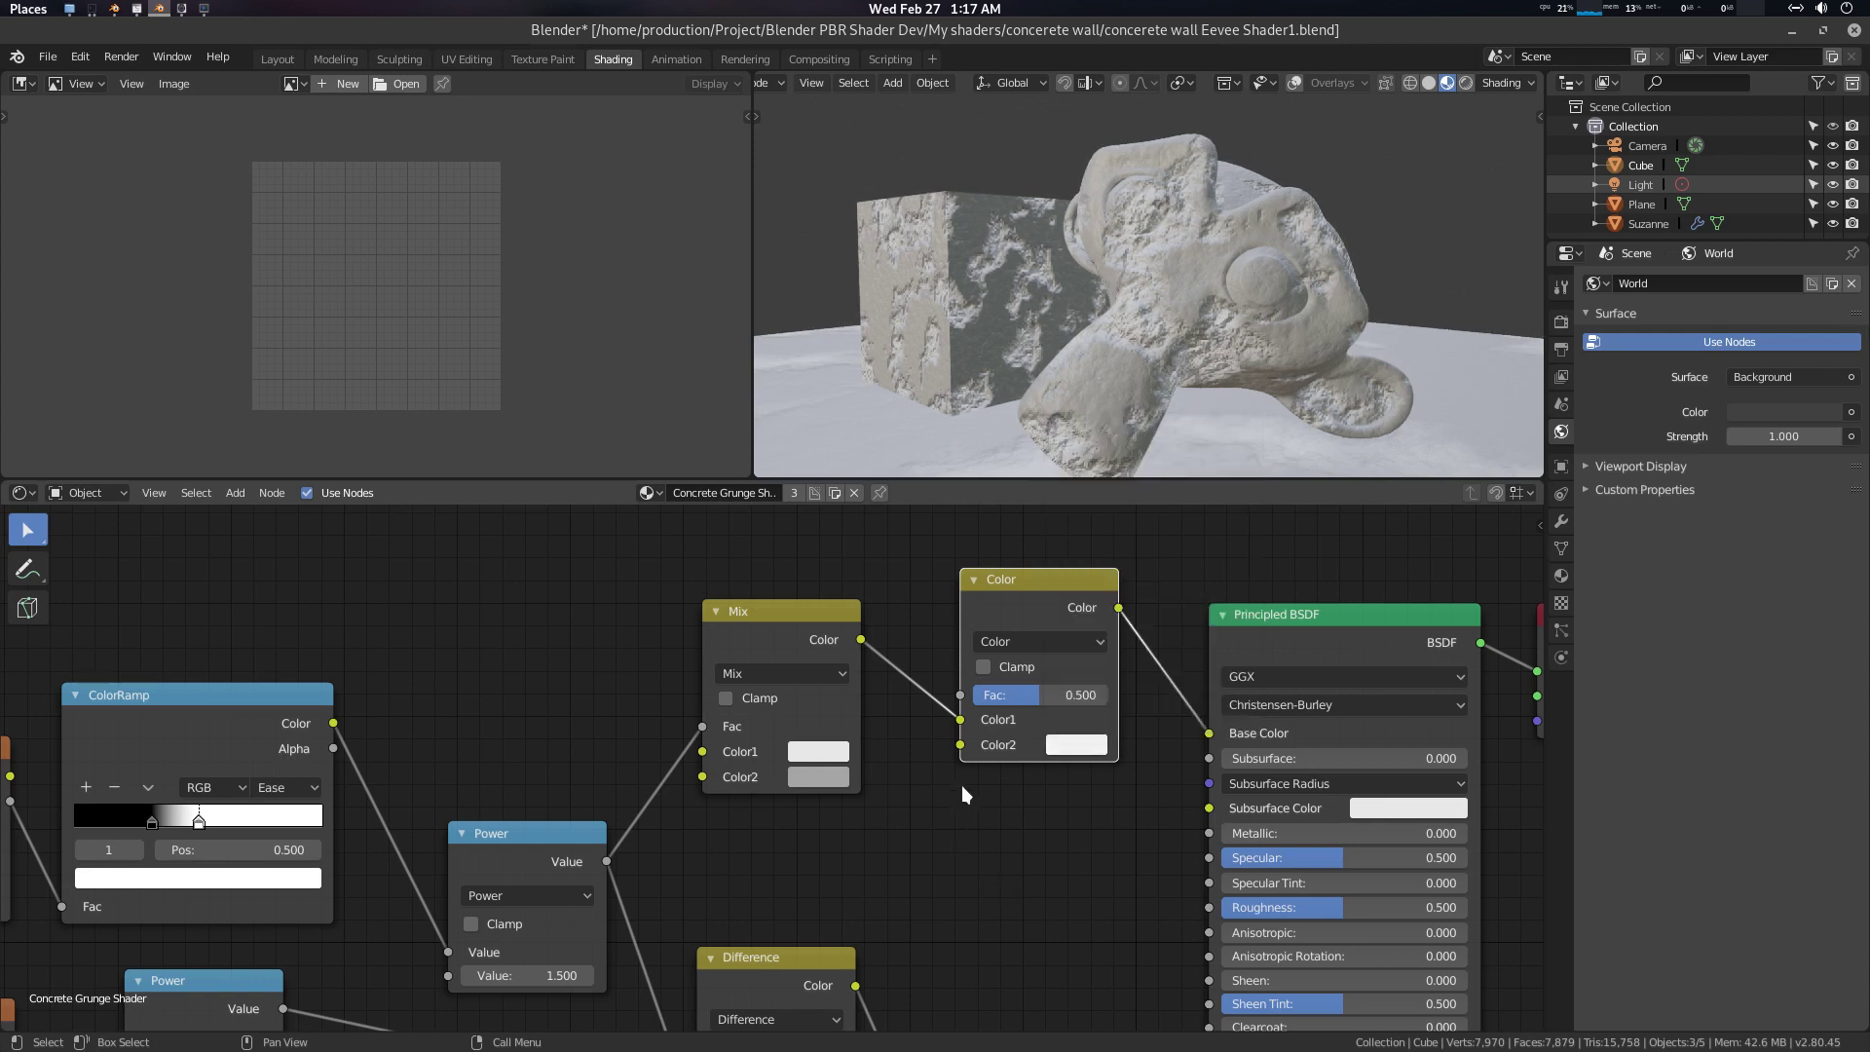
mouse_move(1044, 692)
mouse_down()
mouse_move(1129, 693)
mouse_move(1084, 694)
mouse_up()
Darken the Mix node's Color2 grey to 0.246
click(845, 776)
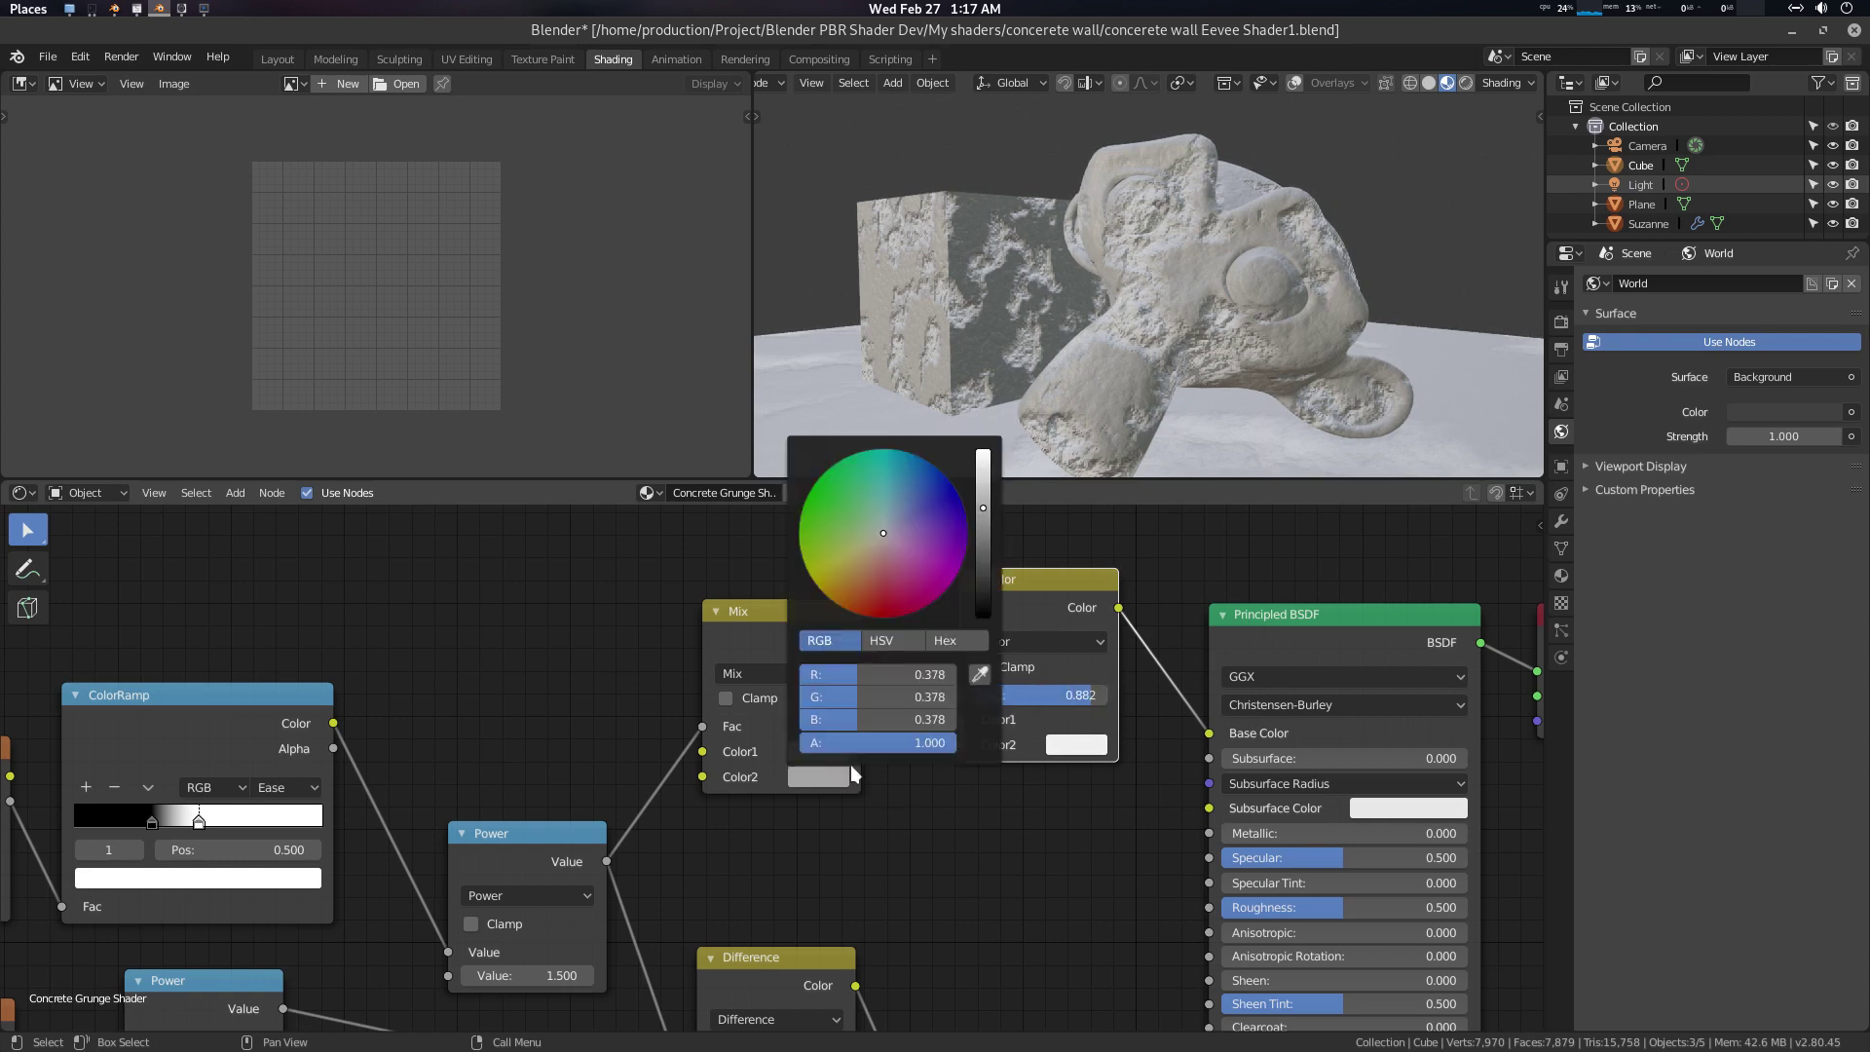
drag(984, 520, 984, 534)
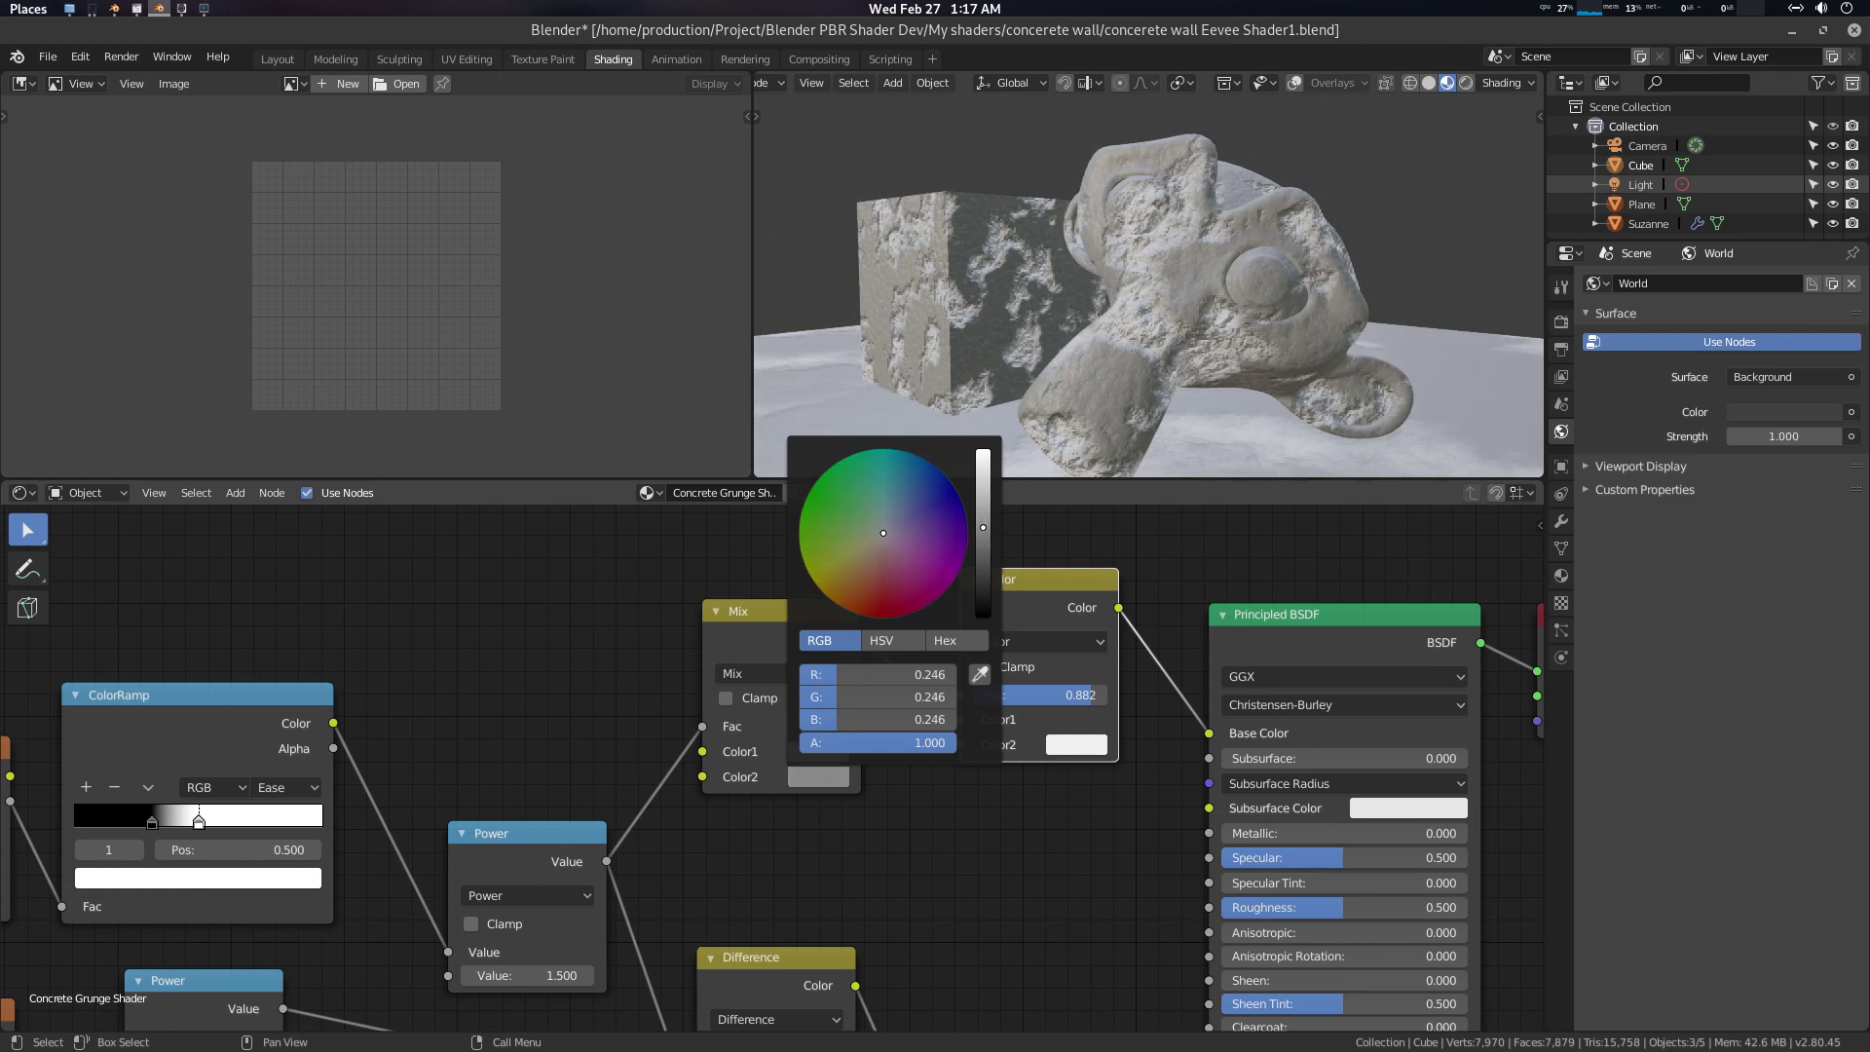
mouse_move(1118, 312)
middle_down()
mouse_move(1139, 312)
mouse_move(1120, 336)
middle_up()
Give the Color node's Color2 a pale blue (R 0.621, G 0.721, B 0.874)
click(1076, 744)
mouse_move(1211, 509)
mouse_down()
mouse_move(1171, 484)
mouse_move(1110, 491)
mouse_move(1120, 518)
mouse_move(1145, 491)
mouse_up()
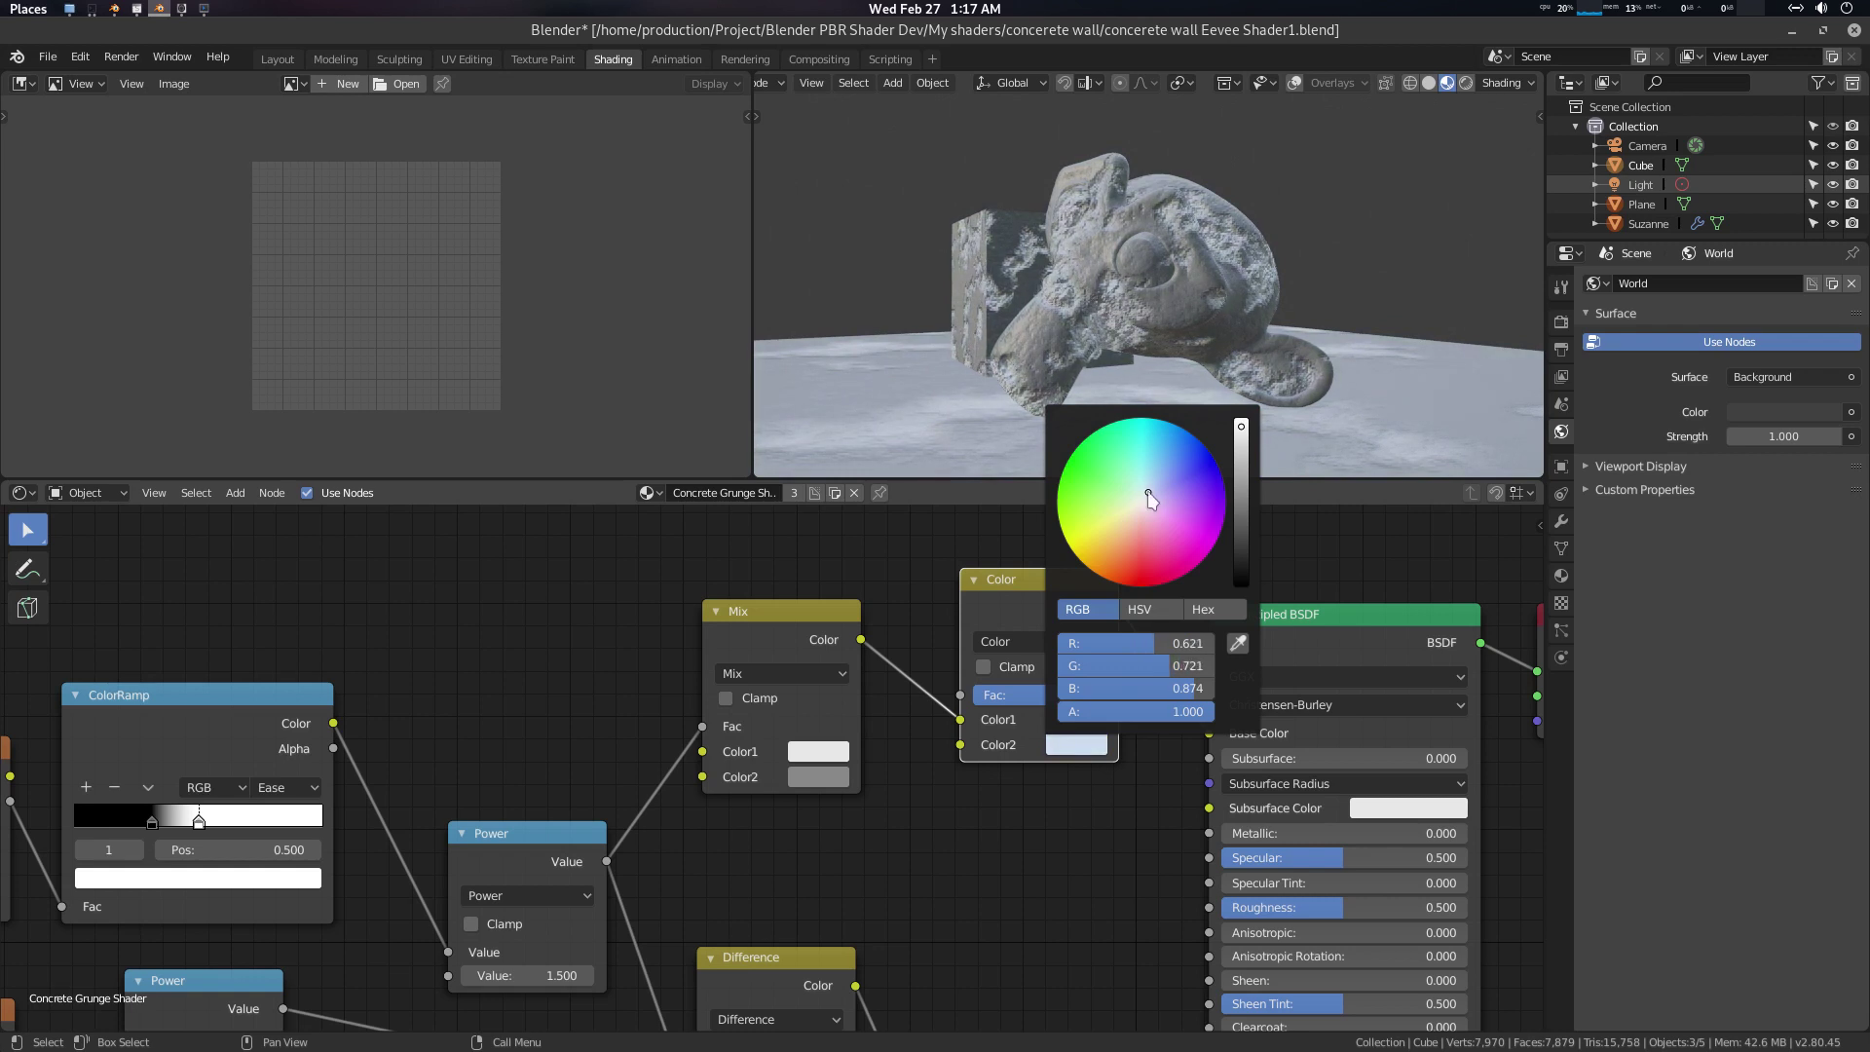
mouse_move(946, 296)
middle_down()
mouse_move(1032, 342)
mouse_move(1071, 327)
mouse_move(1053, 290)
middle_up()
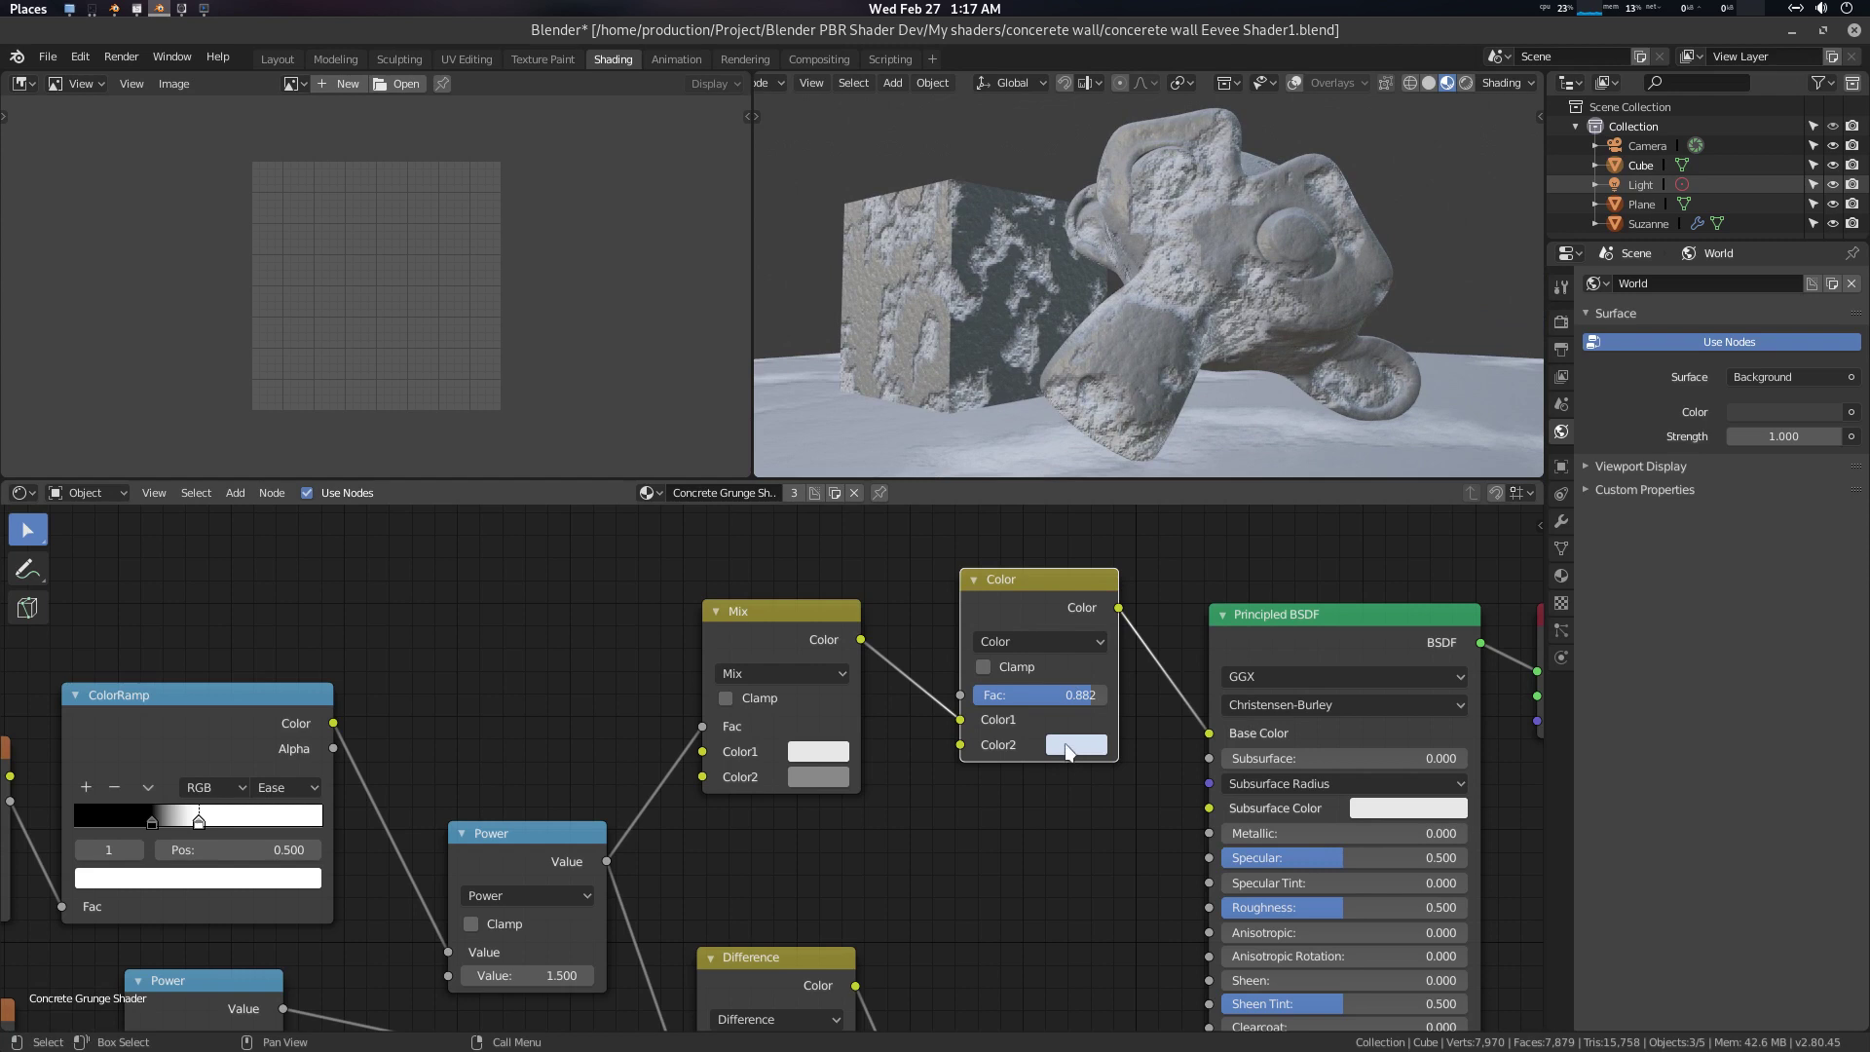
click(1068, 746)
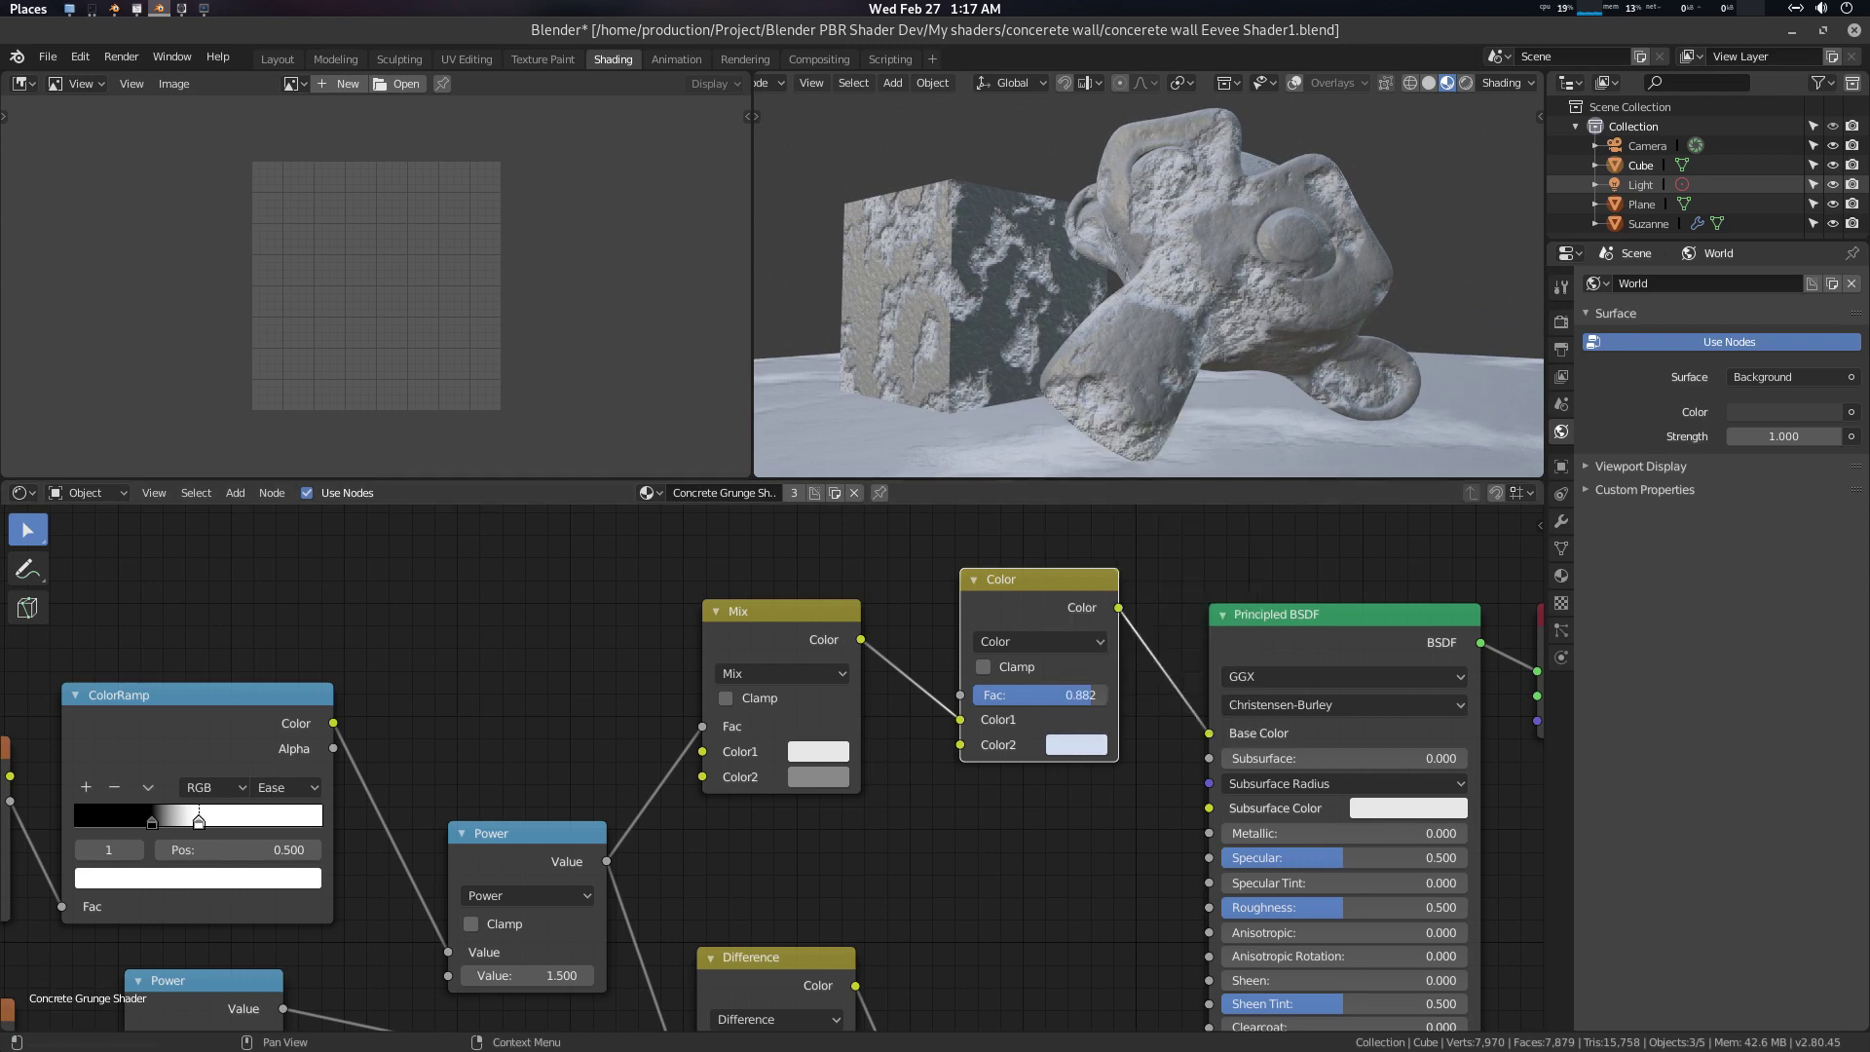
middle_drag(1035, 522, 1041, 542)
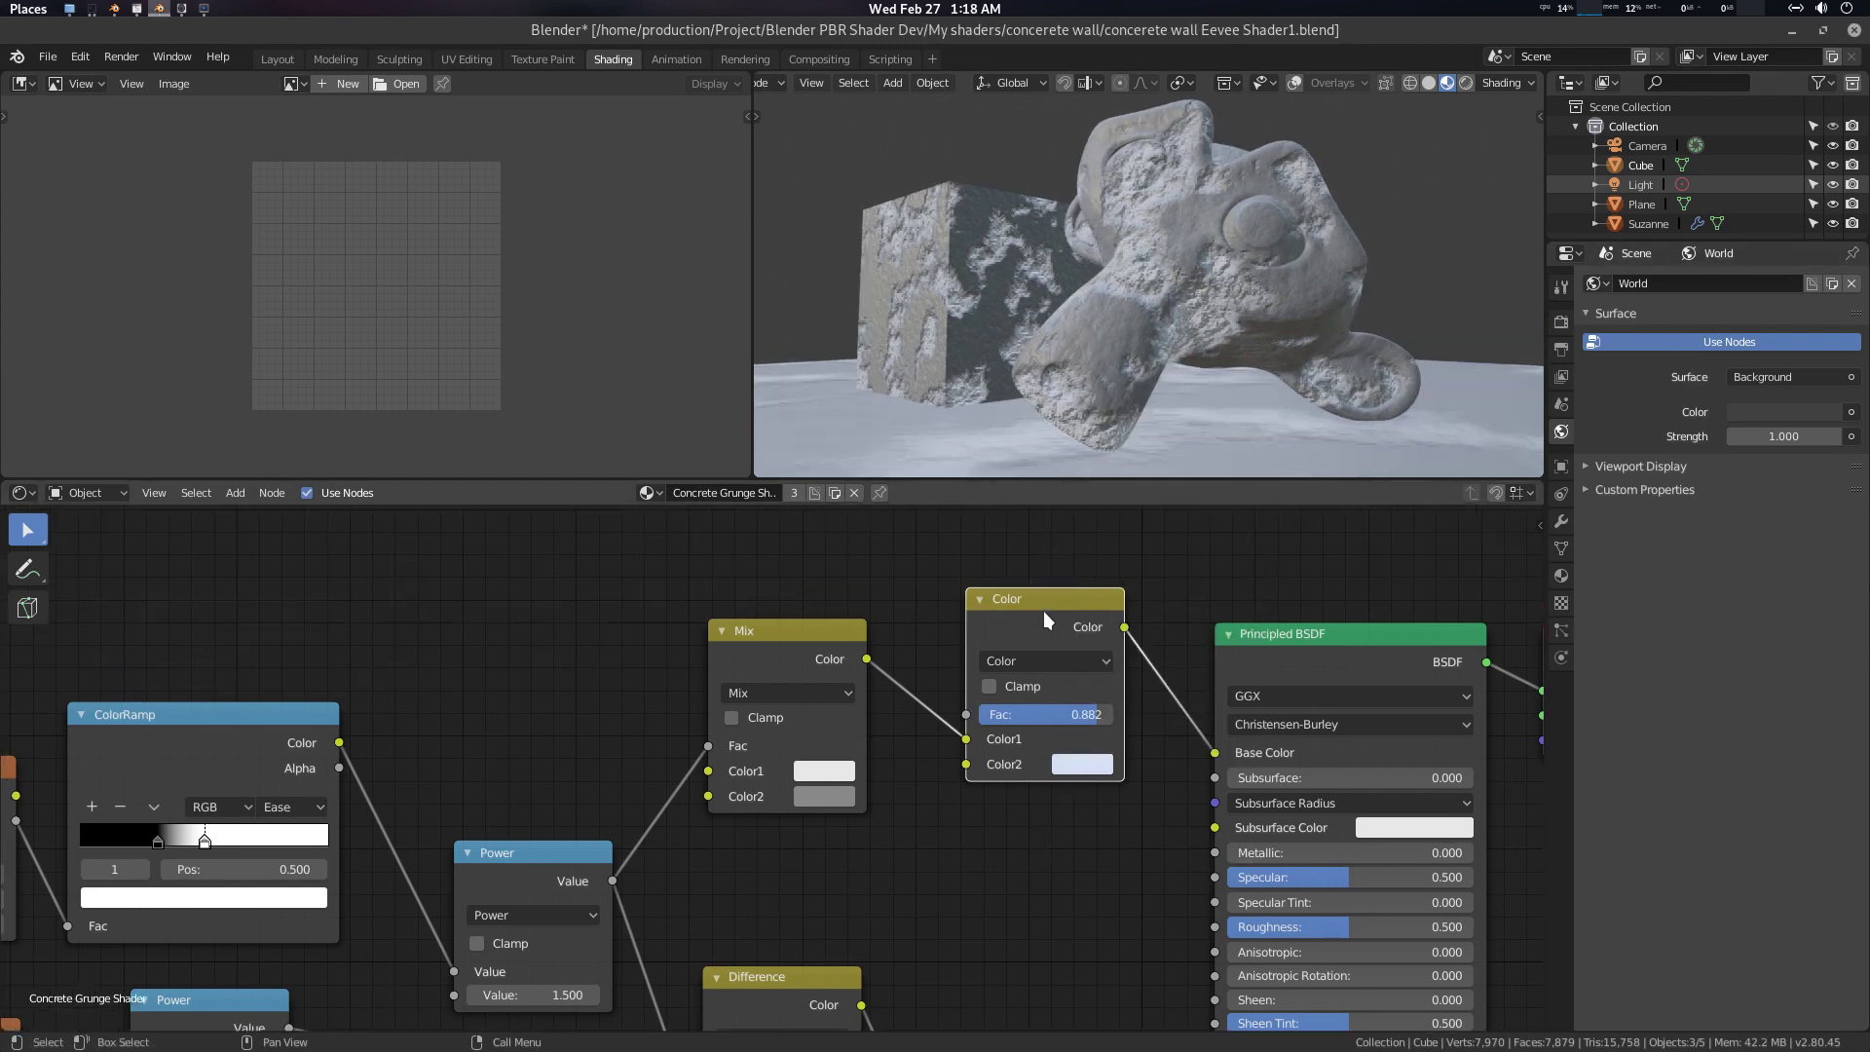
scroll(1106, 789, down, 2)
scroll(1106, 789, down, 1)
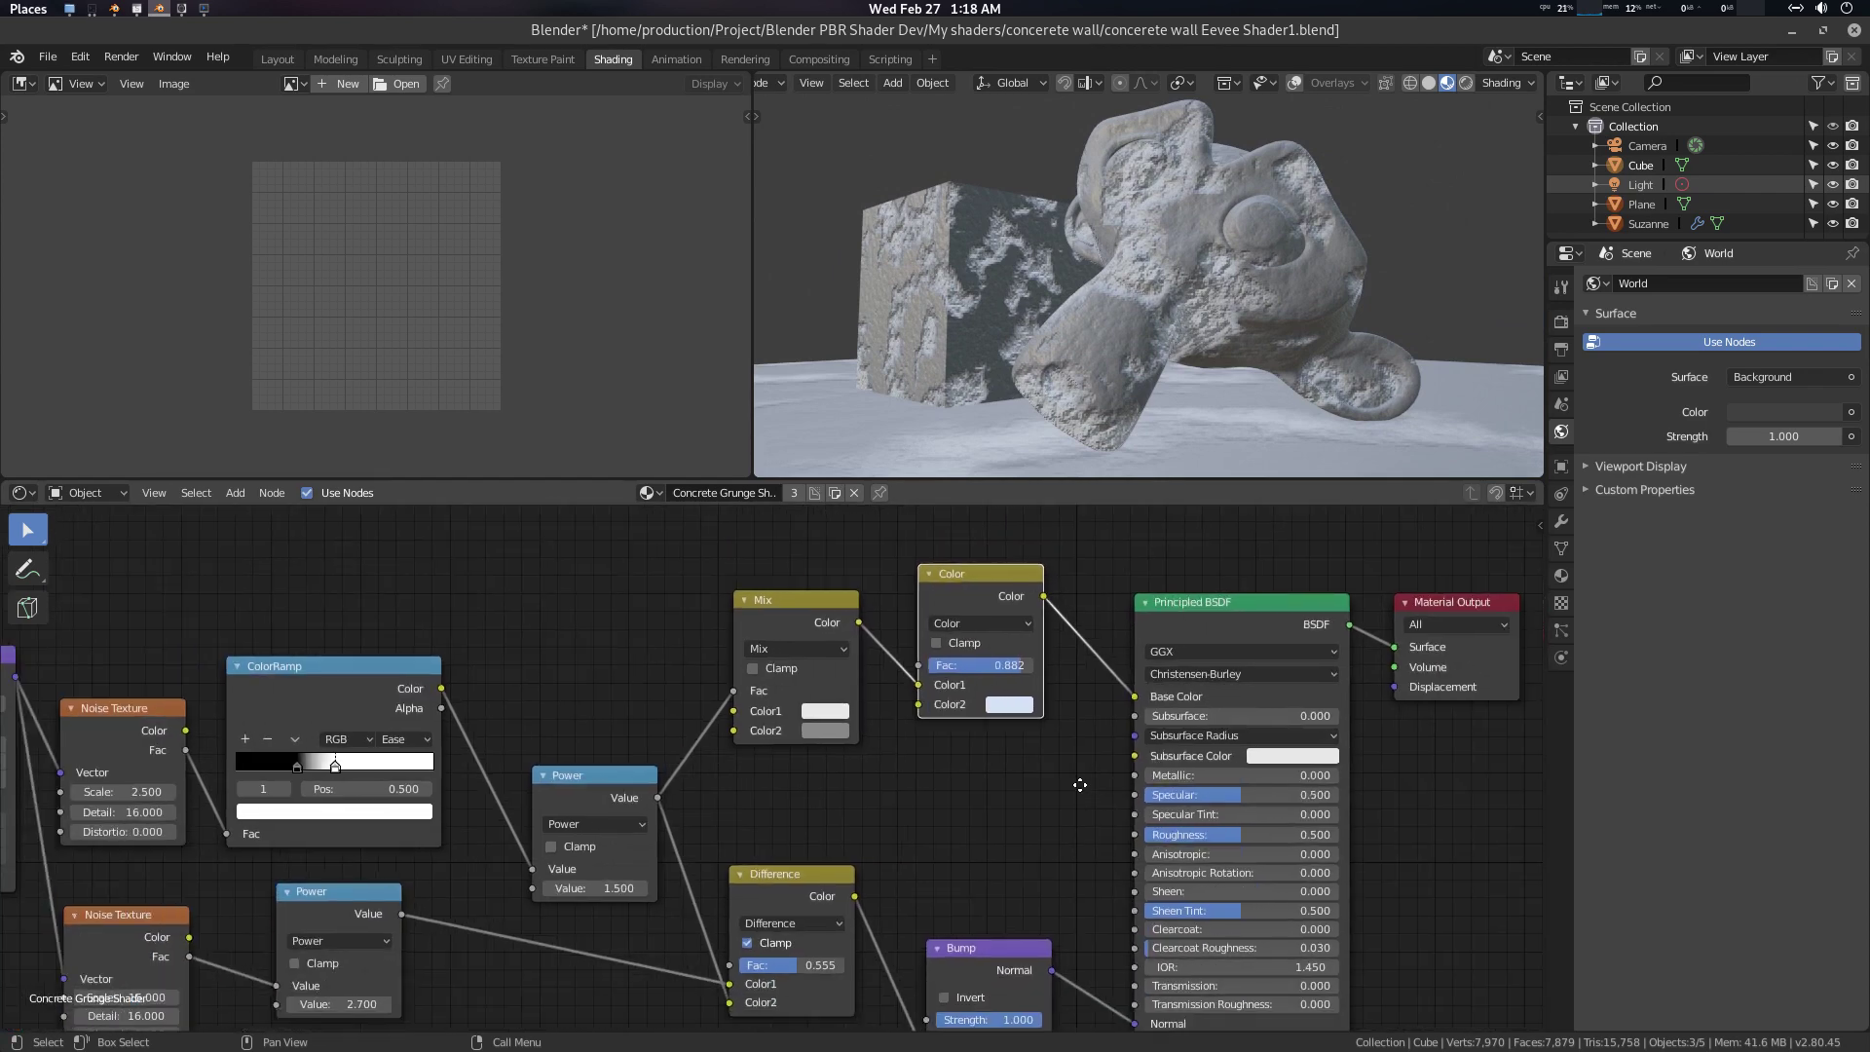
scroll(1087, 780, up, 1)
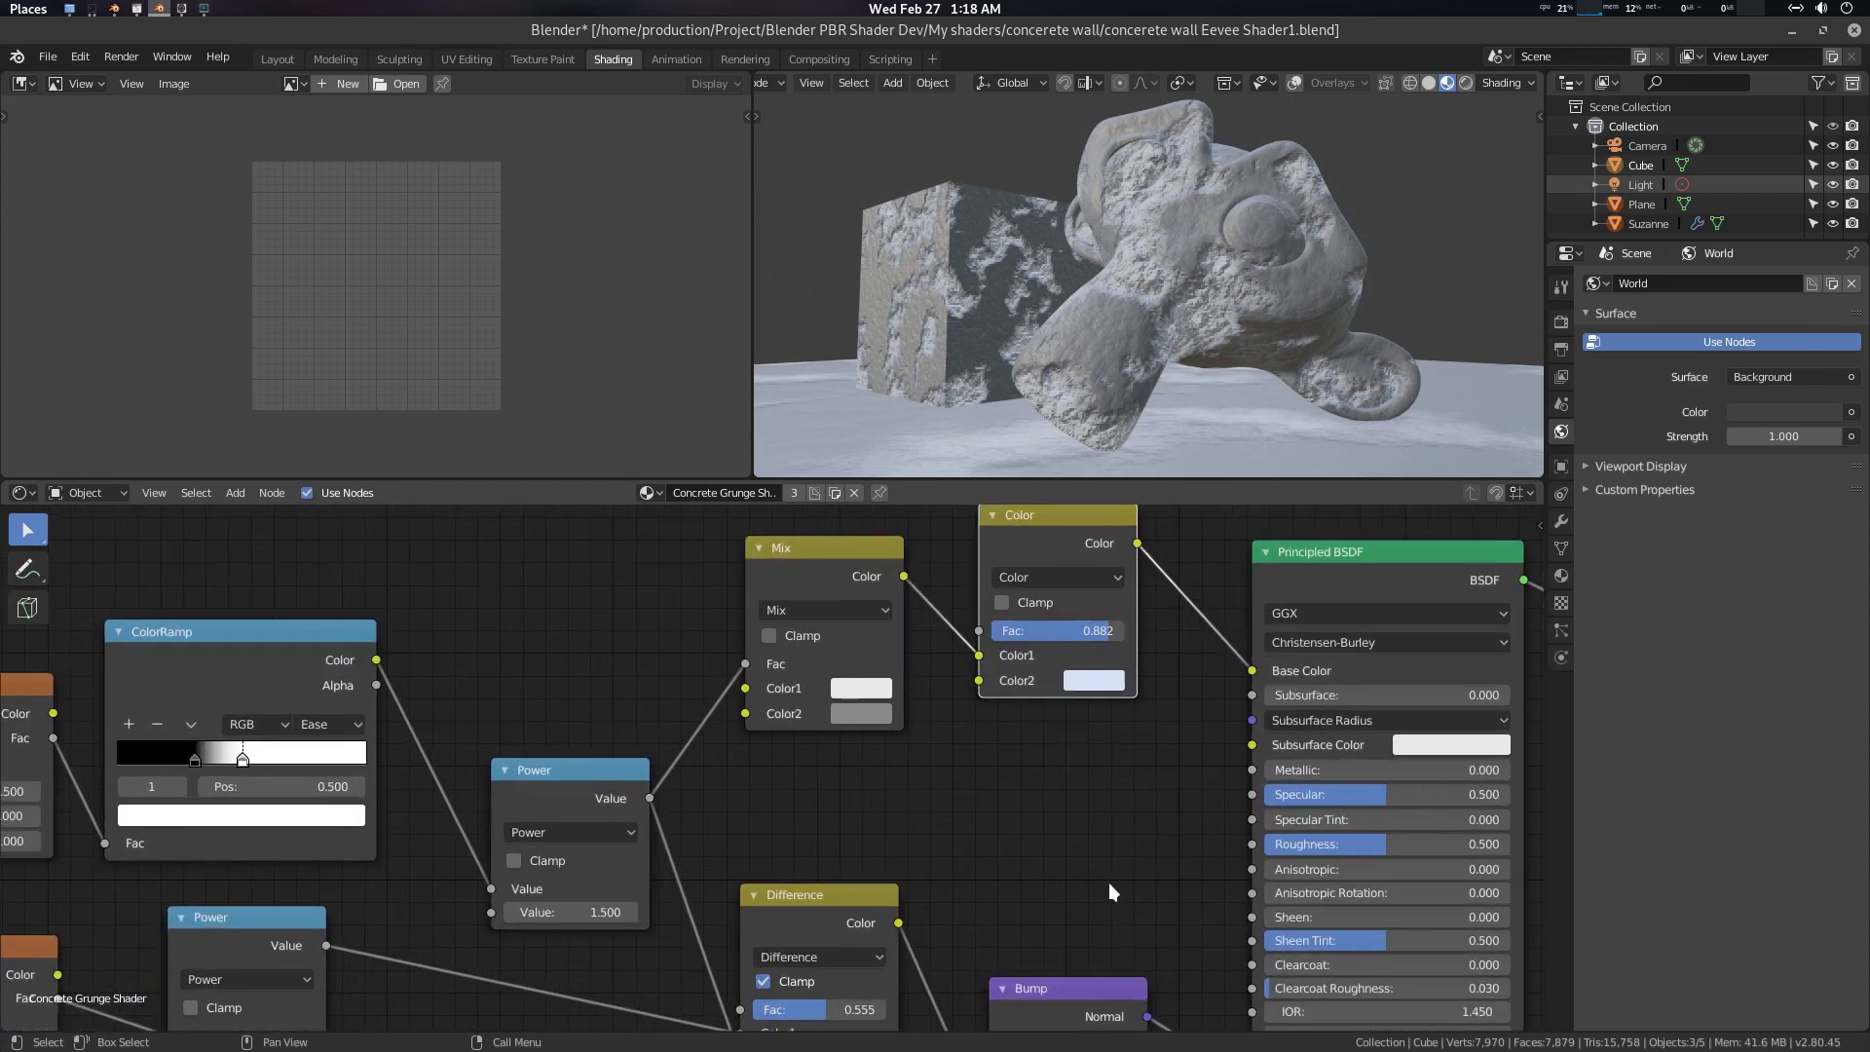
scroll(1108, 882, up, 2)
scroll(1036, 861, up, 1)
Set the Principled BSDF Roughness to 0.800 and check the rougher surface
click(1060, 853)
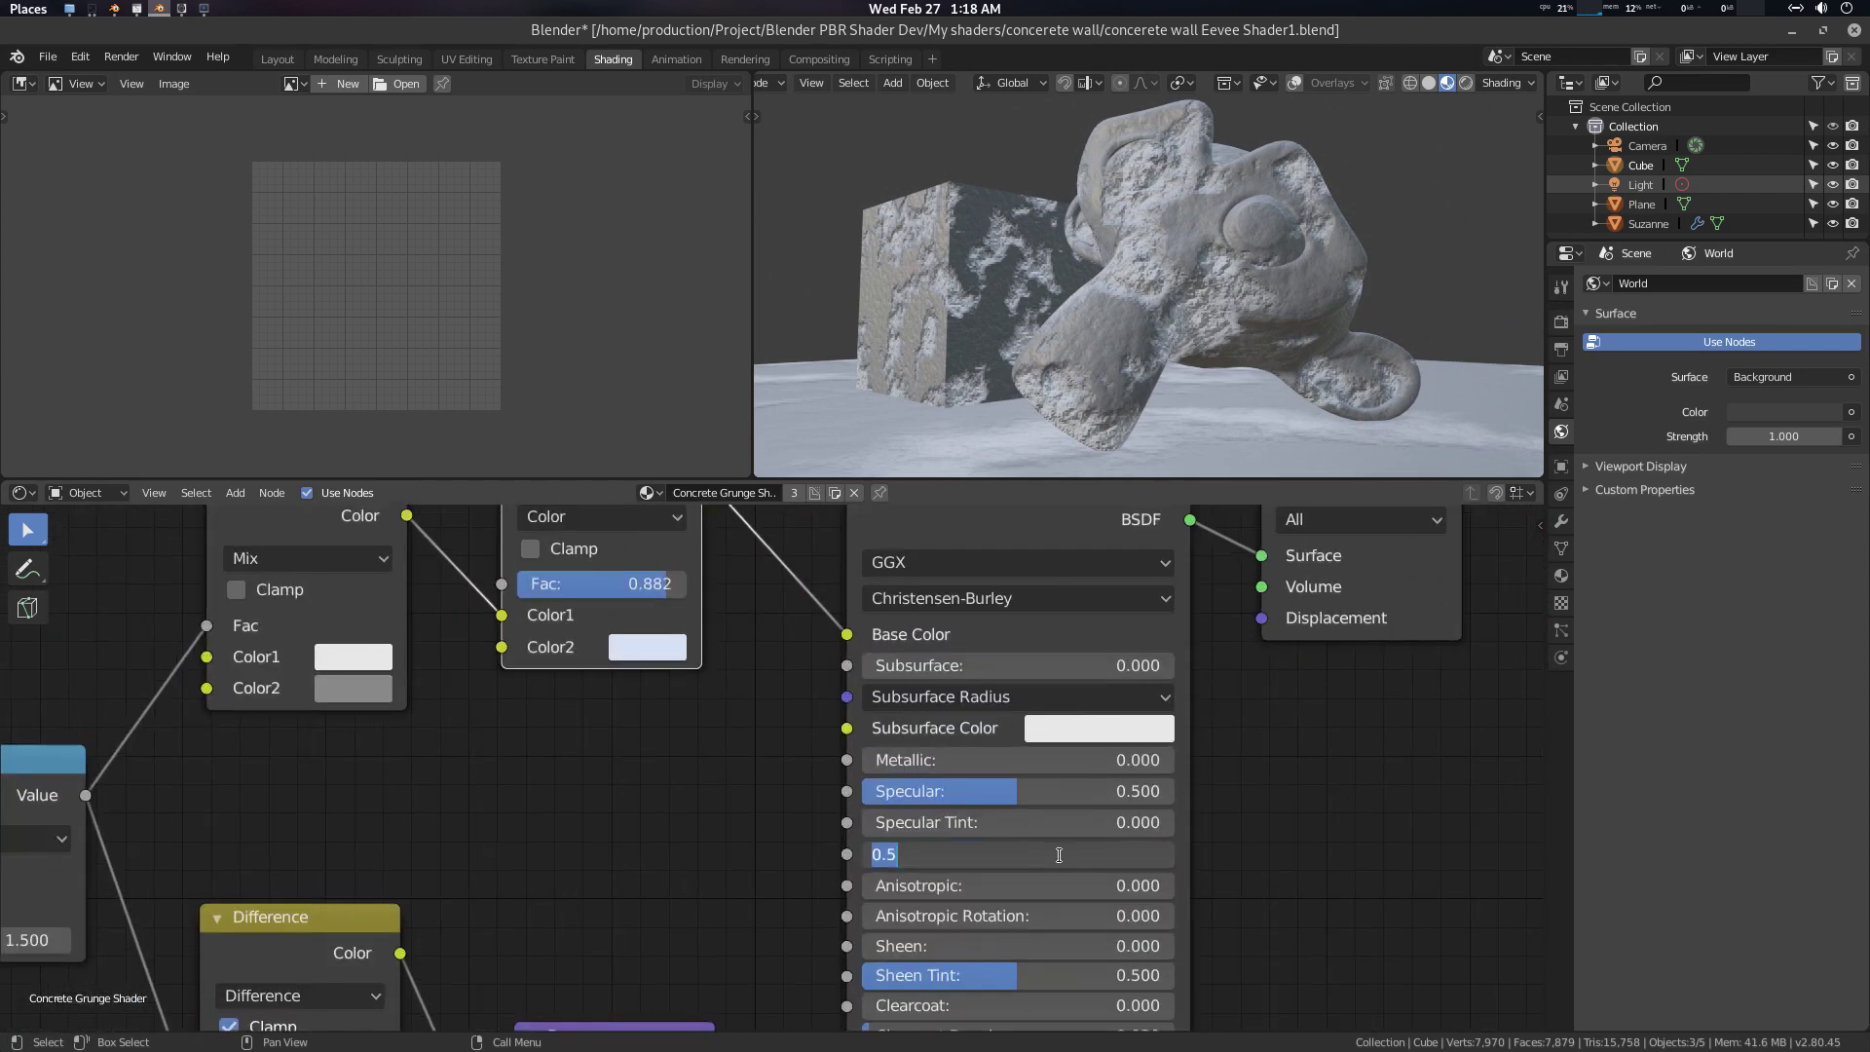
text(.8)
key(Return)
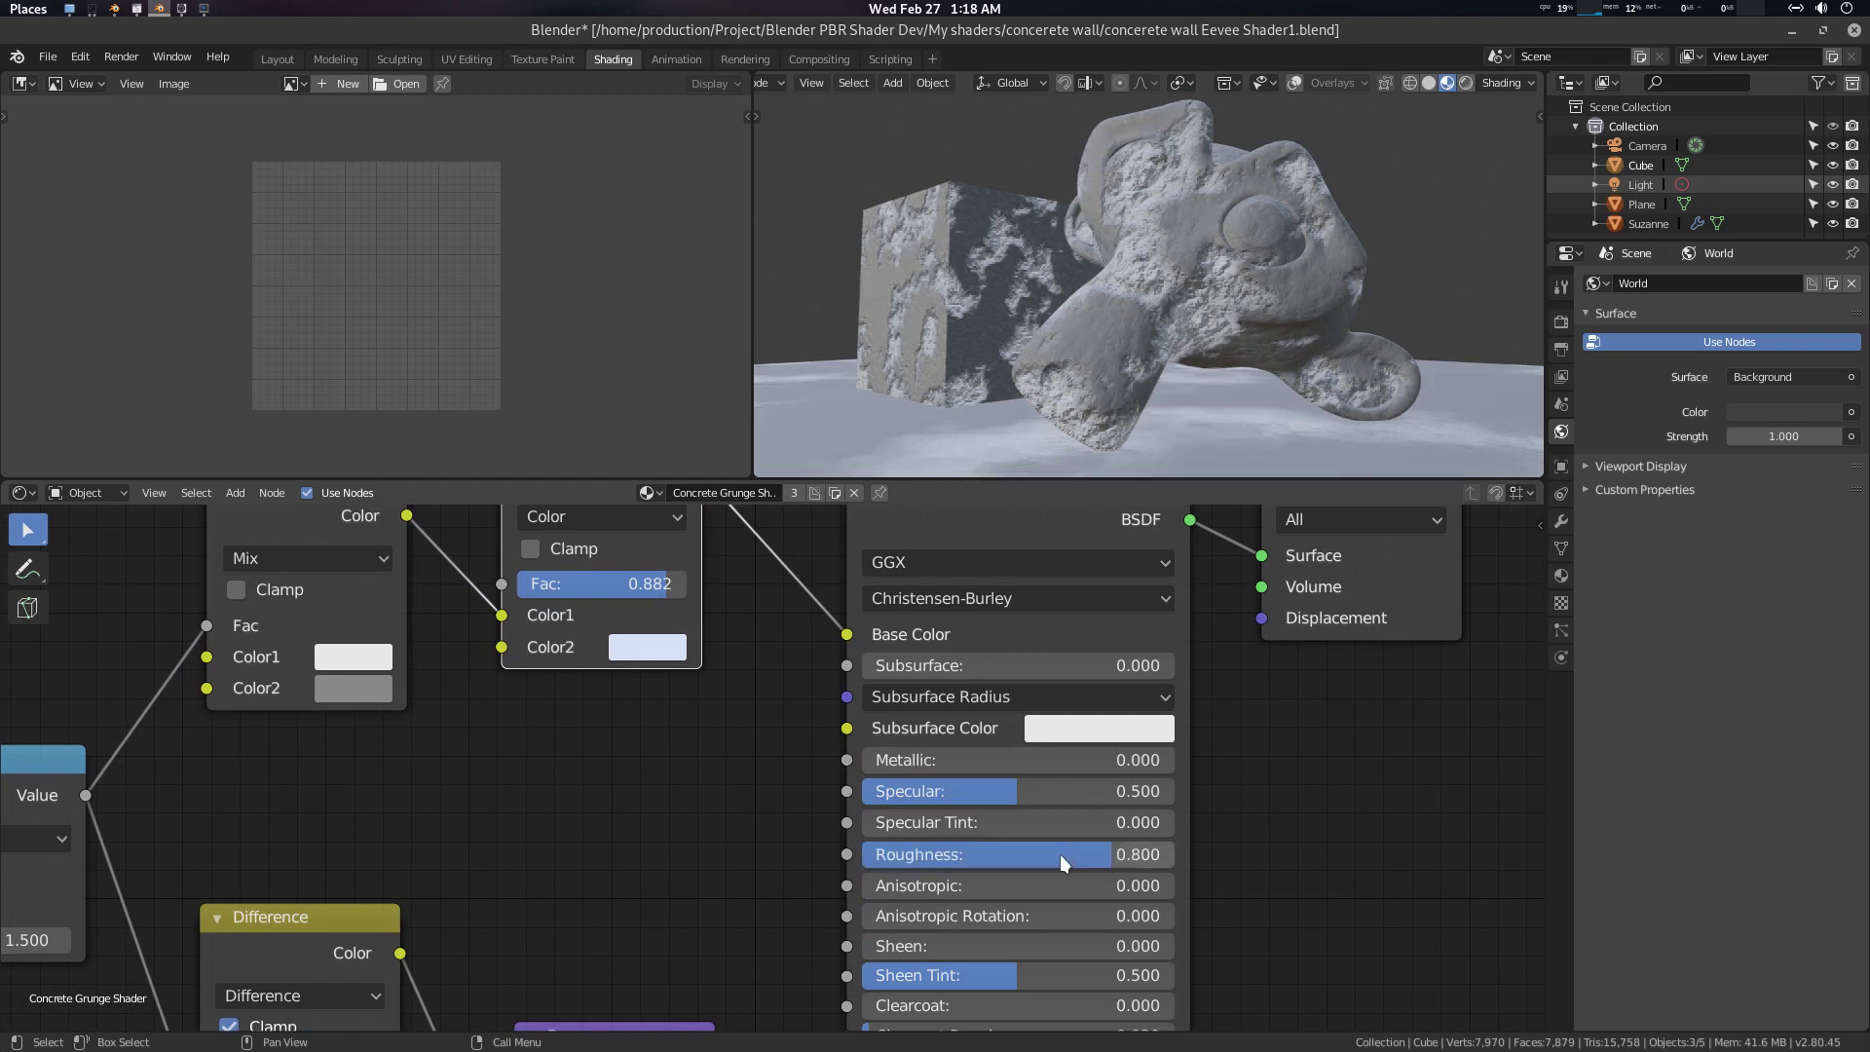
mouse_move(1120, 409)
middle_down()
mouse_move(1148, 319)
mouse_move(1222, 383)
mouse_move(1131, 419)
mouse_move(1087, 313)
mouse_move(997, 393)
mouse_move(1048, 352)
mouse_move(1073, 370)
middle_up()
Raise the Color node's factor to 1.000
middle_drag(774, 712, 1073, 865)
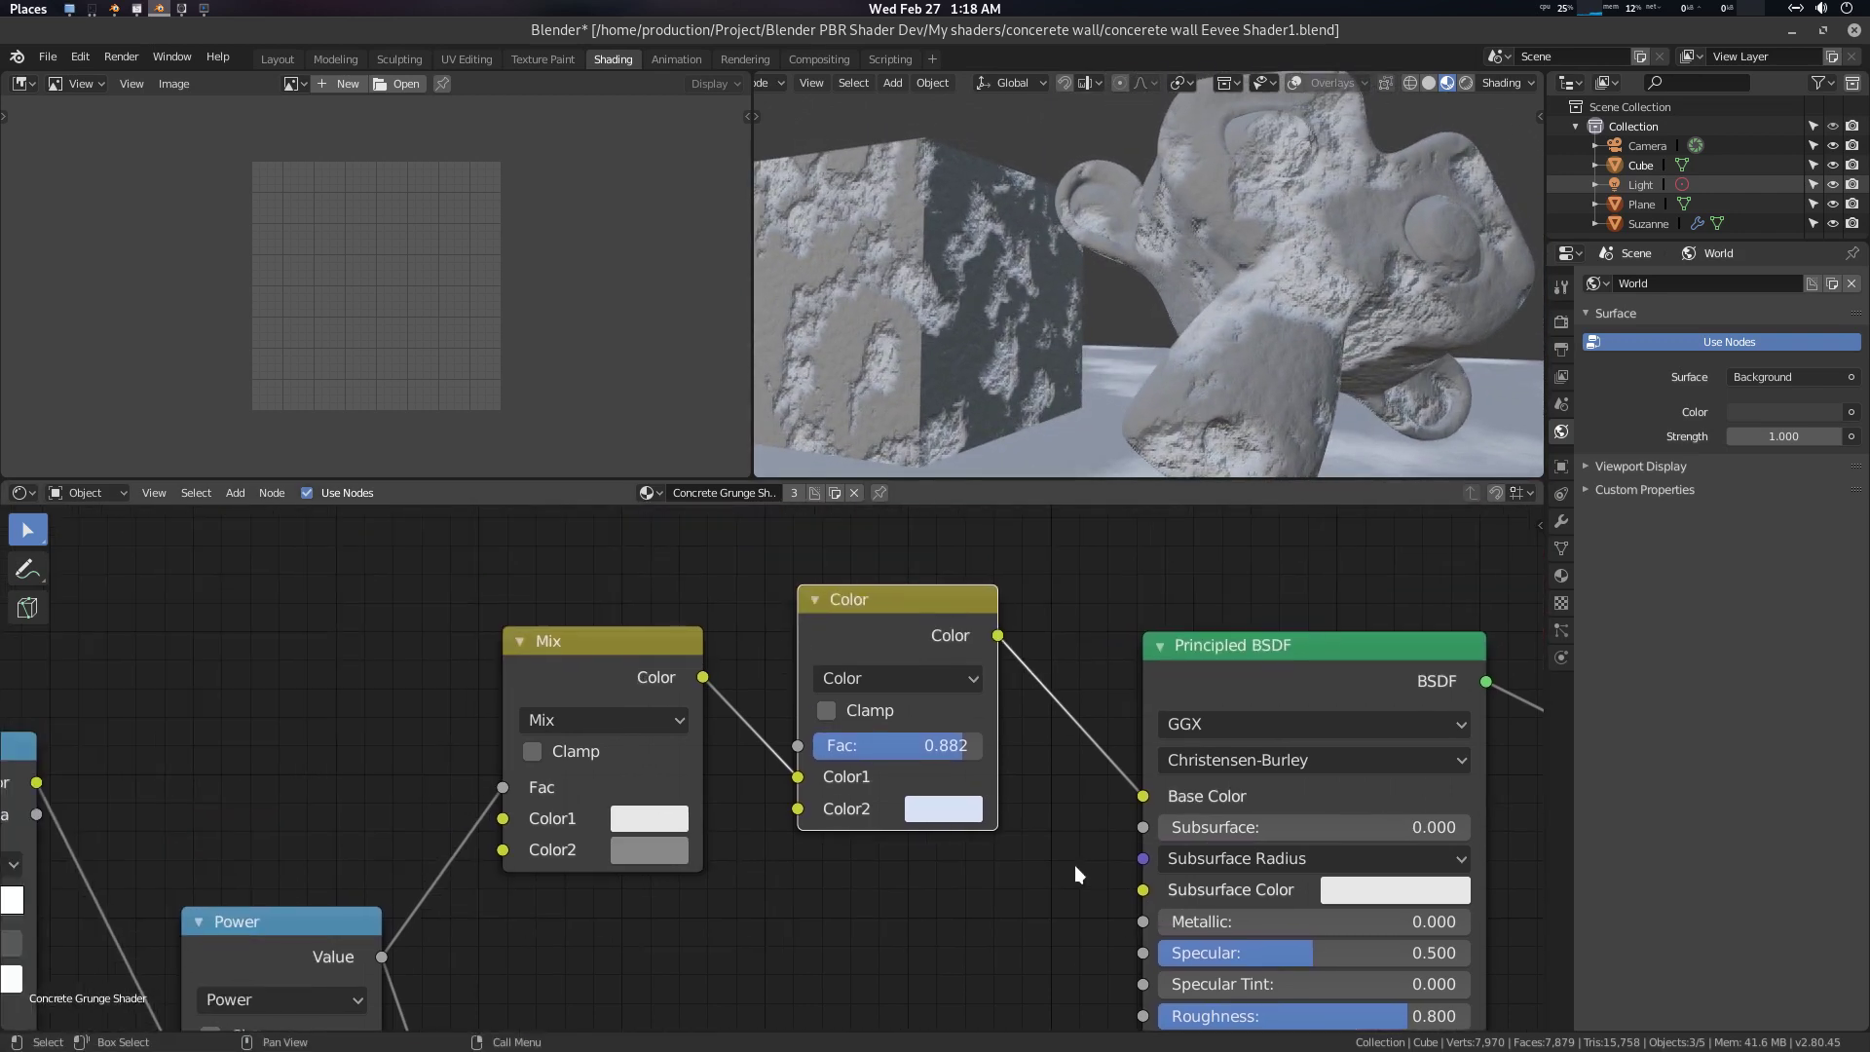
scroll(1062, 859, down, 1)
scroll(1032, 823, down, 1)
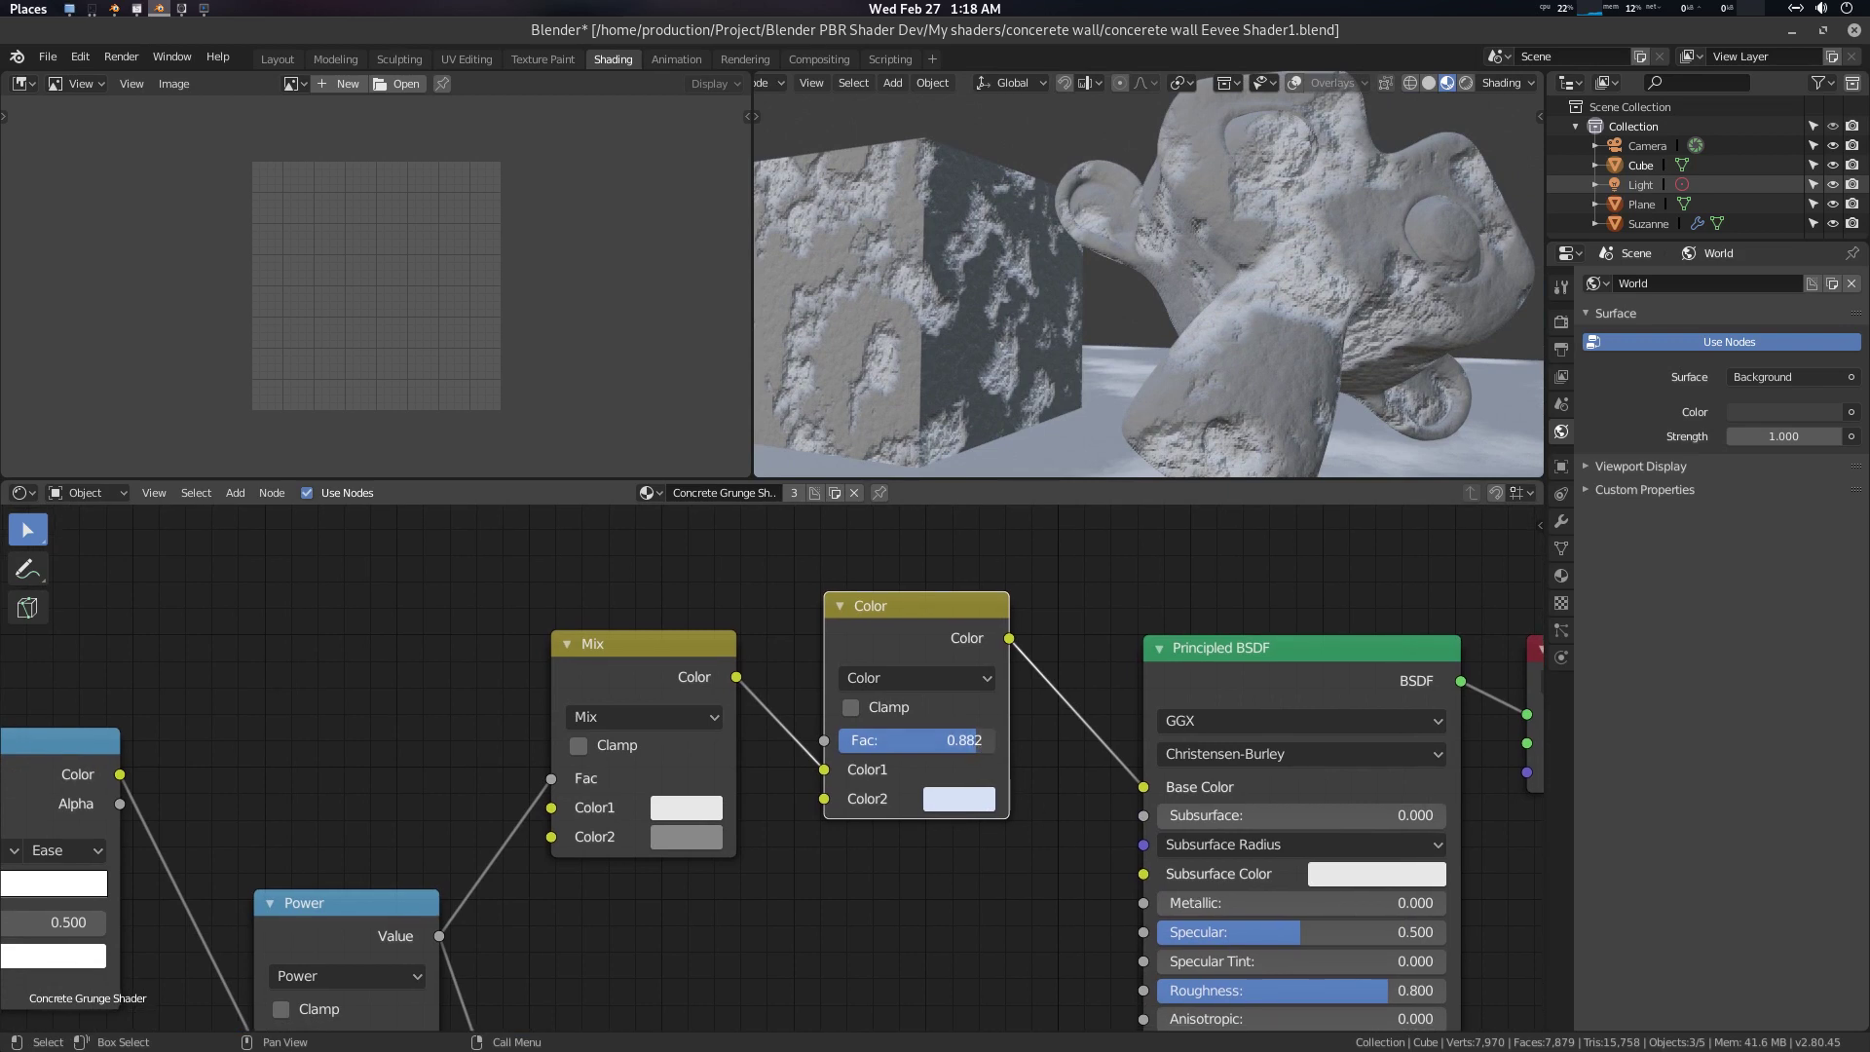
drag(979, 740, 1013, 740)
middle_drag(1016, 792, 1079, 774)
Lighten the Mix node's second grey to 0.405 and view the result
click(758, 820)
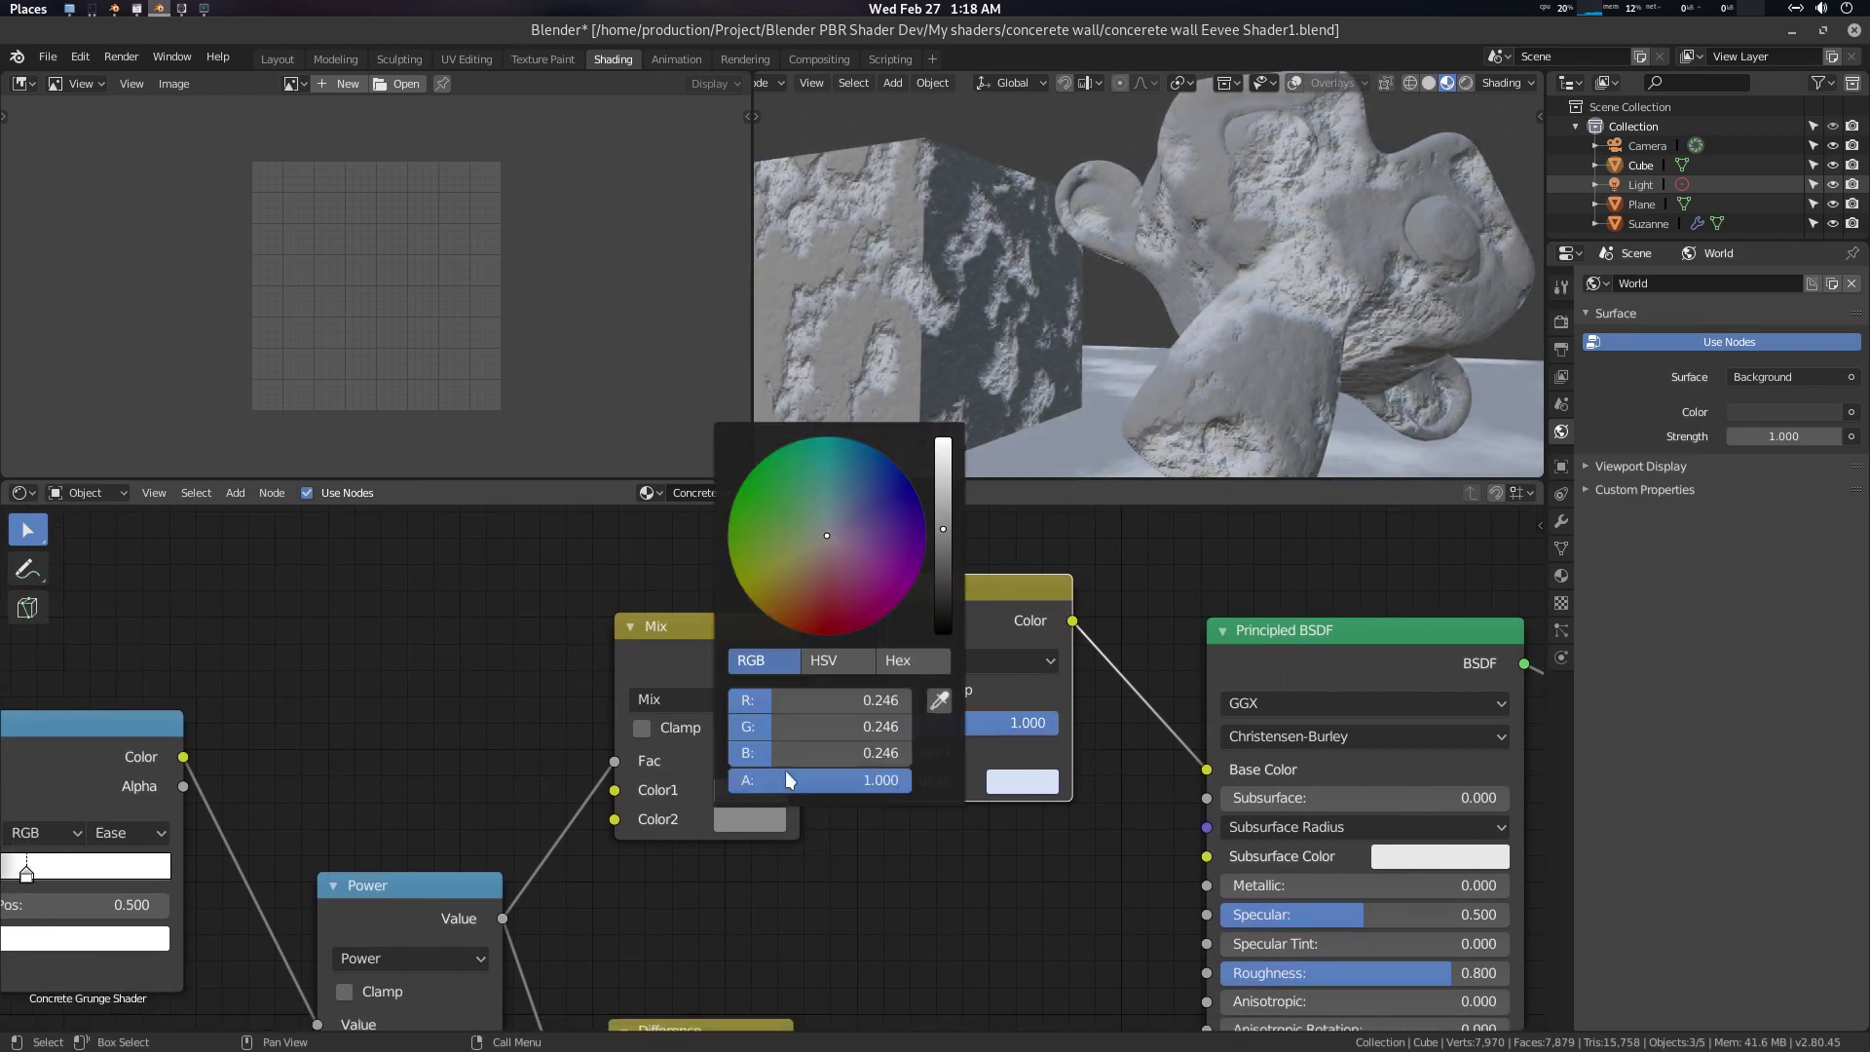
drag(945, 533, 943, 506)
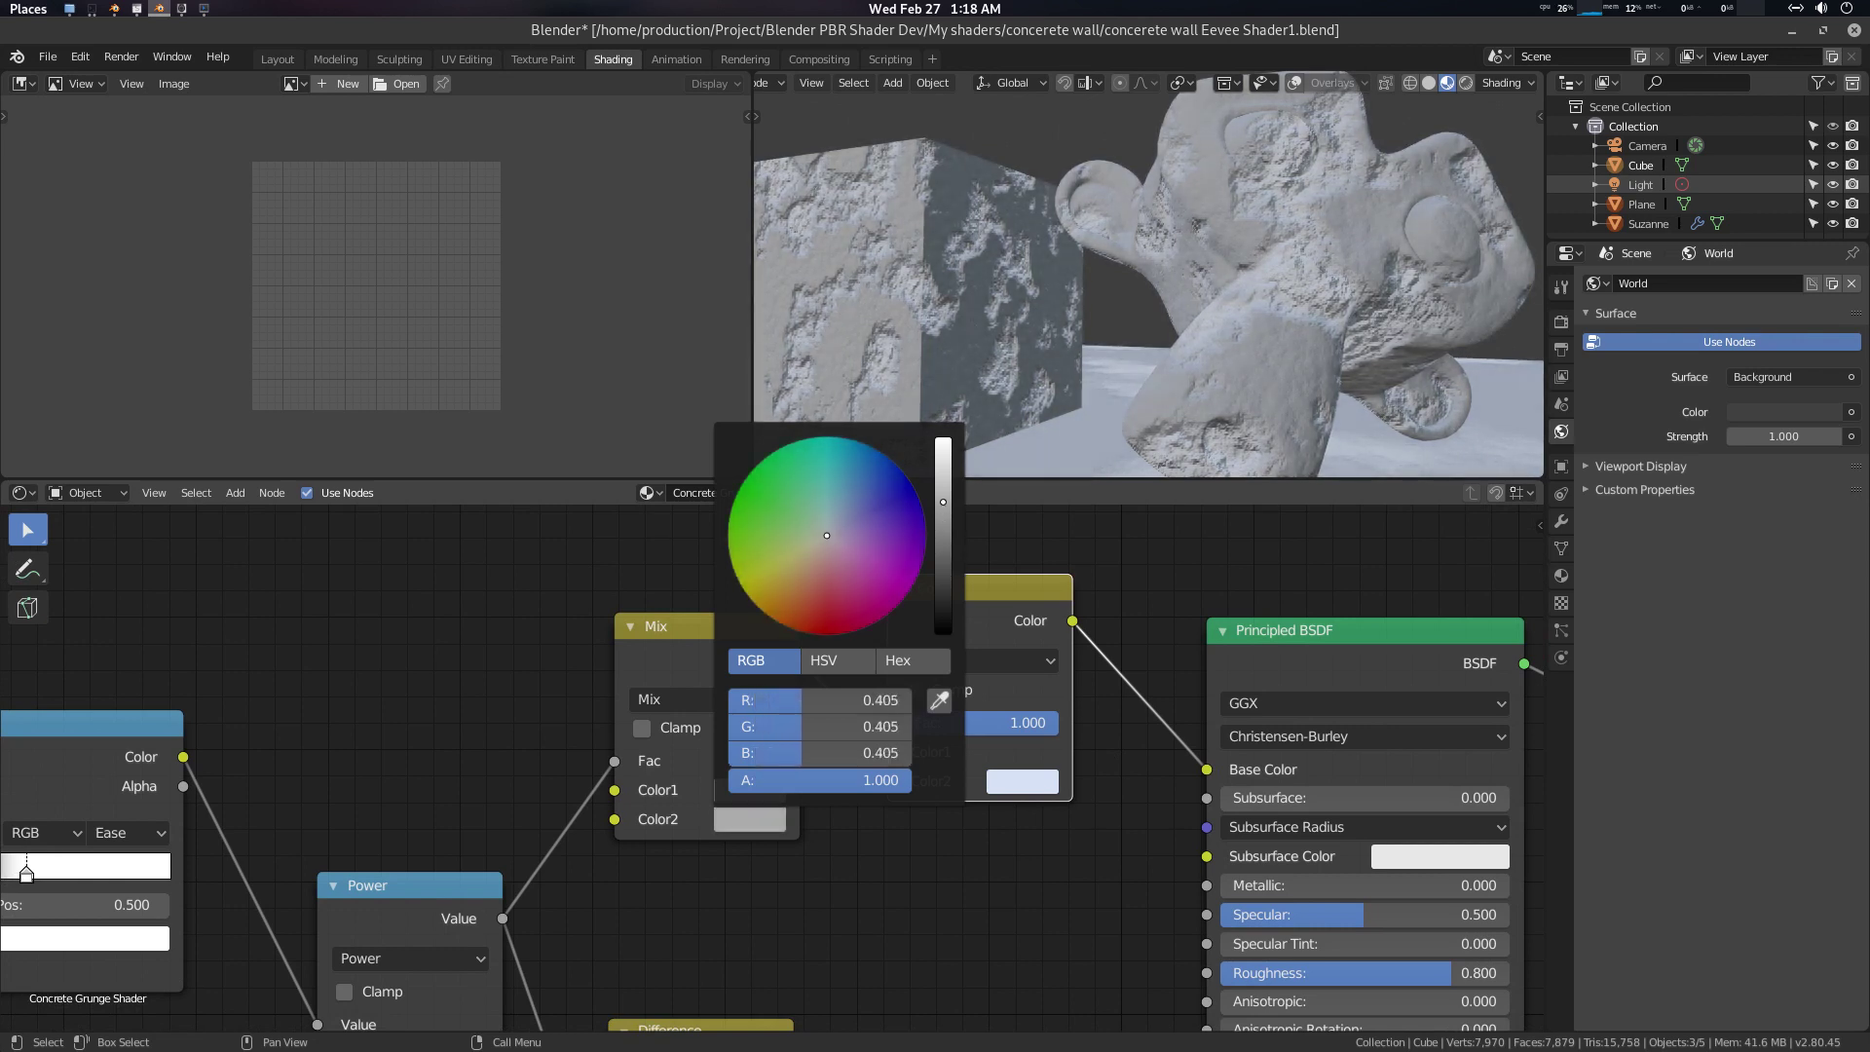
scroll(1260, 305, down, 3)
middle_drag(1260, 306, 1210, 315)
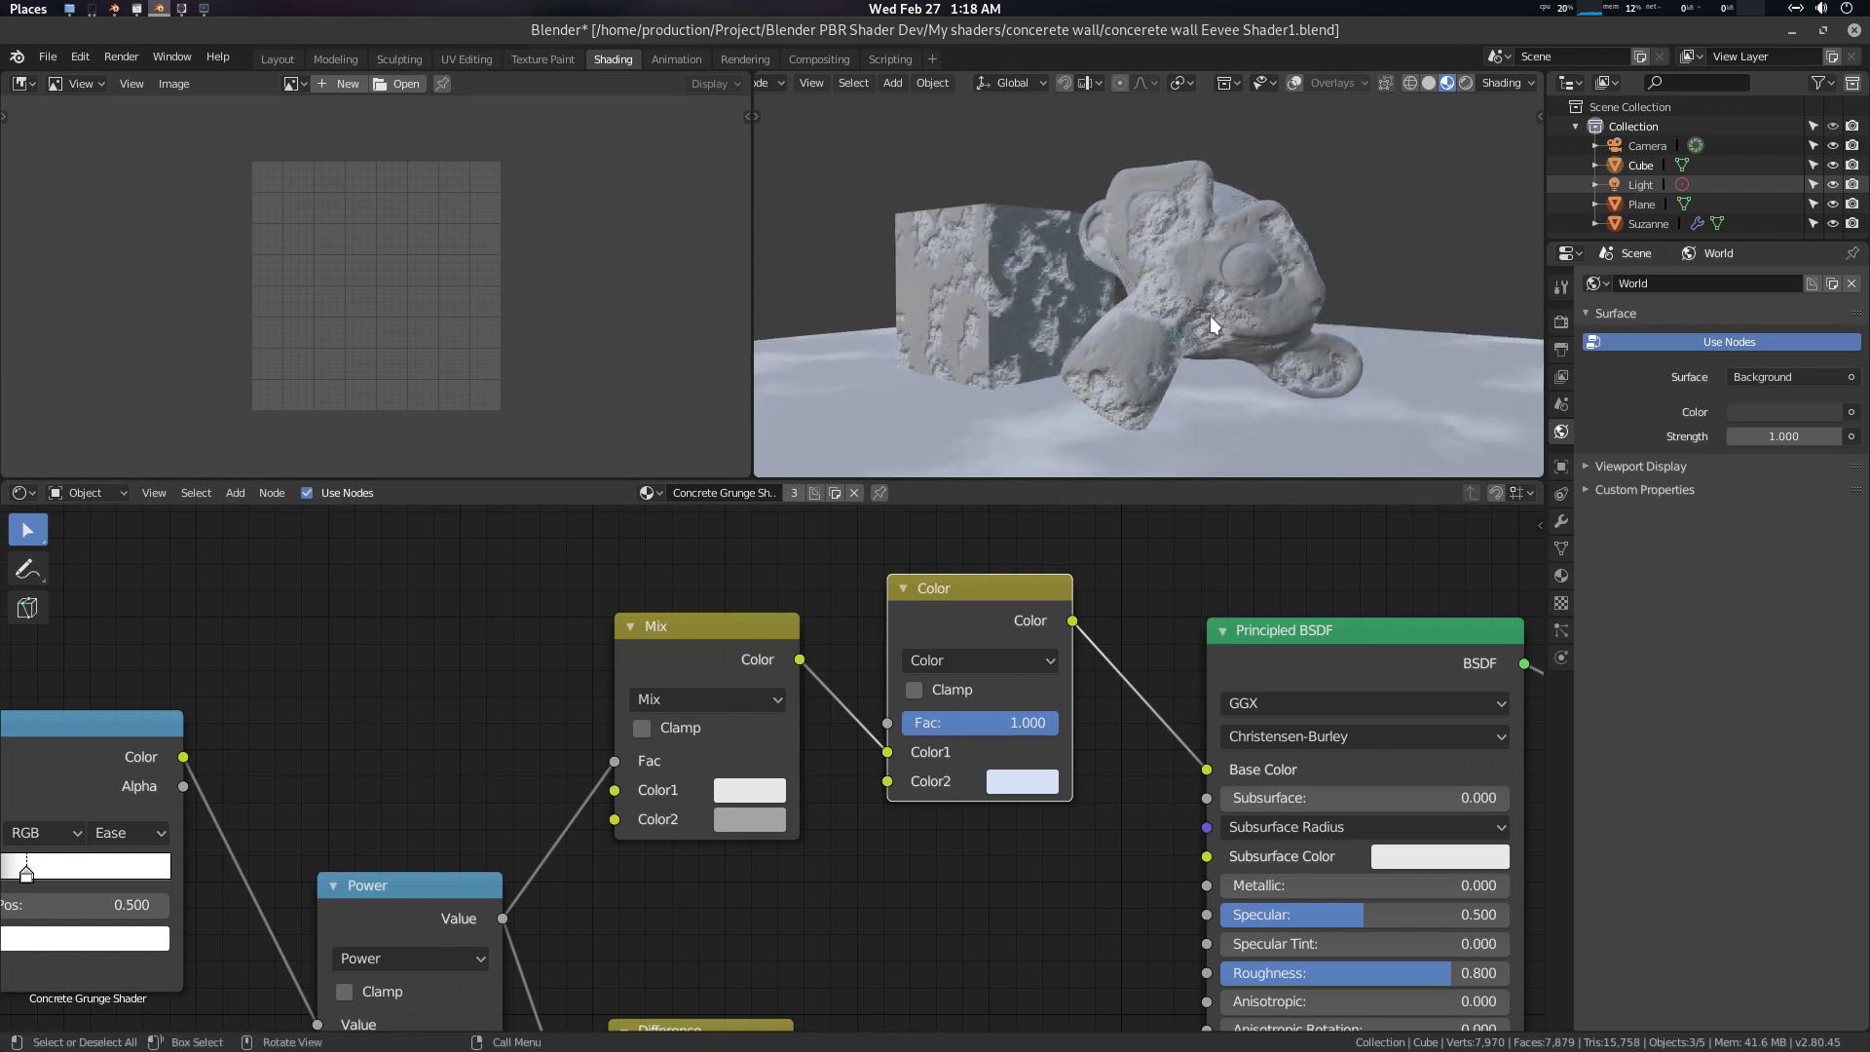
scroll(1207, 293, up, 3)
scroll(1237, 278, up, 3)
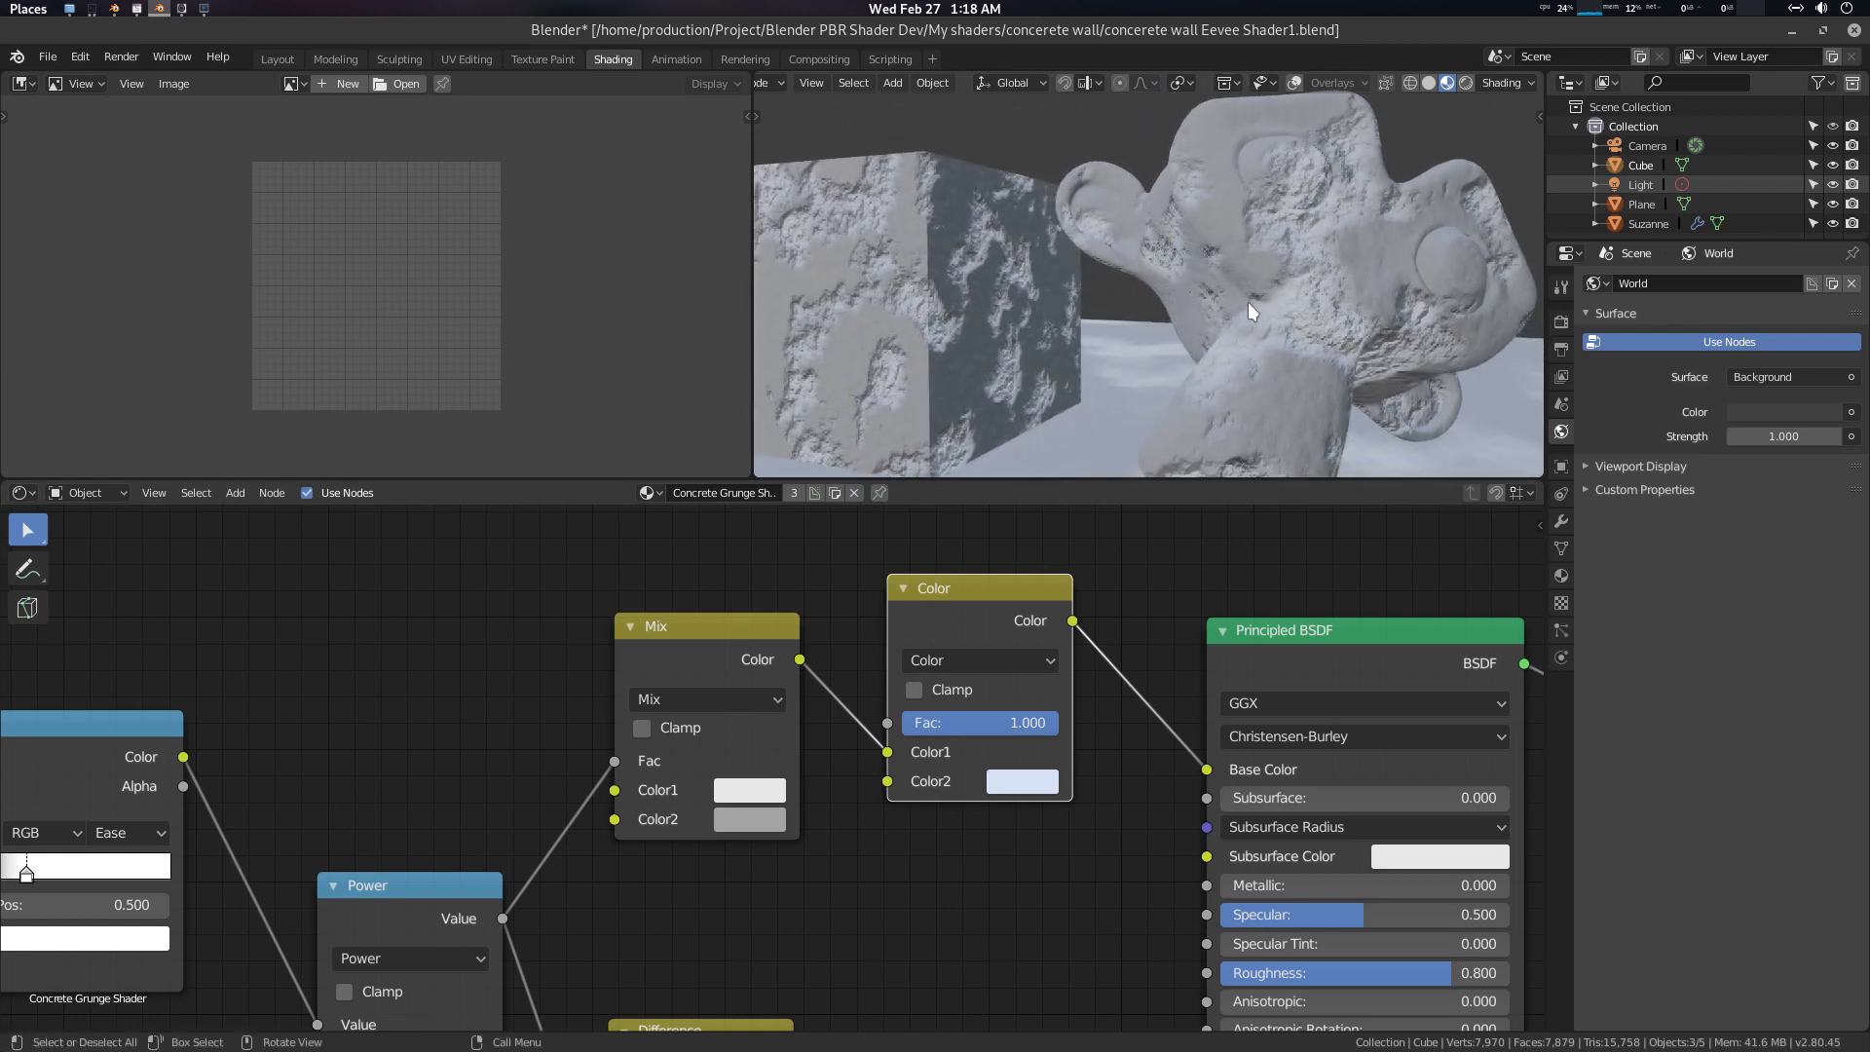
scroll(881, 886, down, 2)
Lower the Power node driving the Mix factor from 1.500 to 1.000
middle_drag(682, 935, 689, 905)
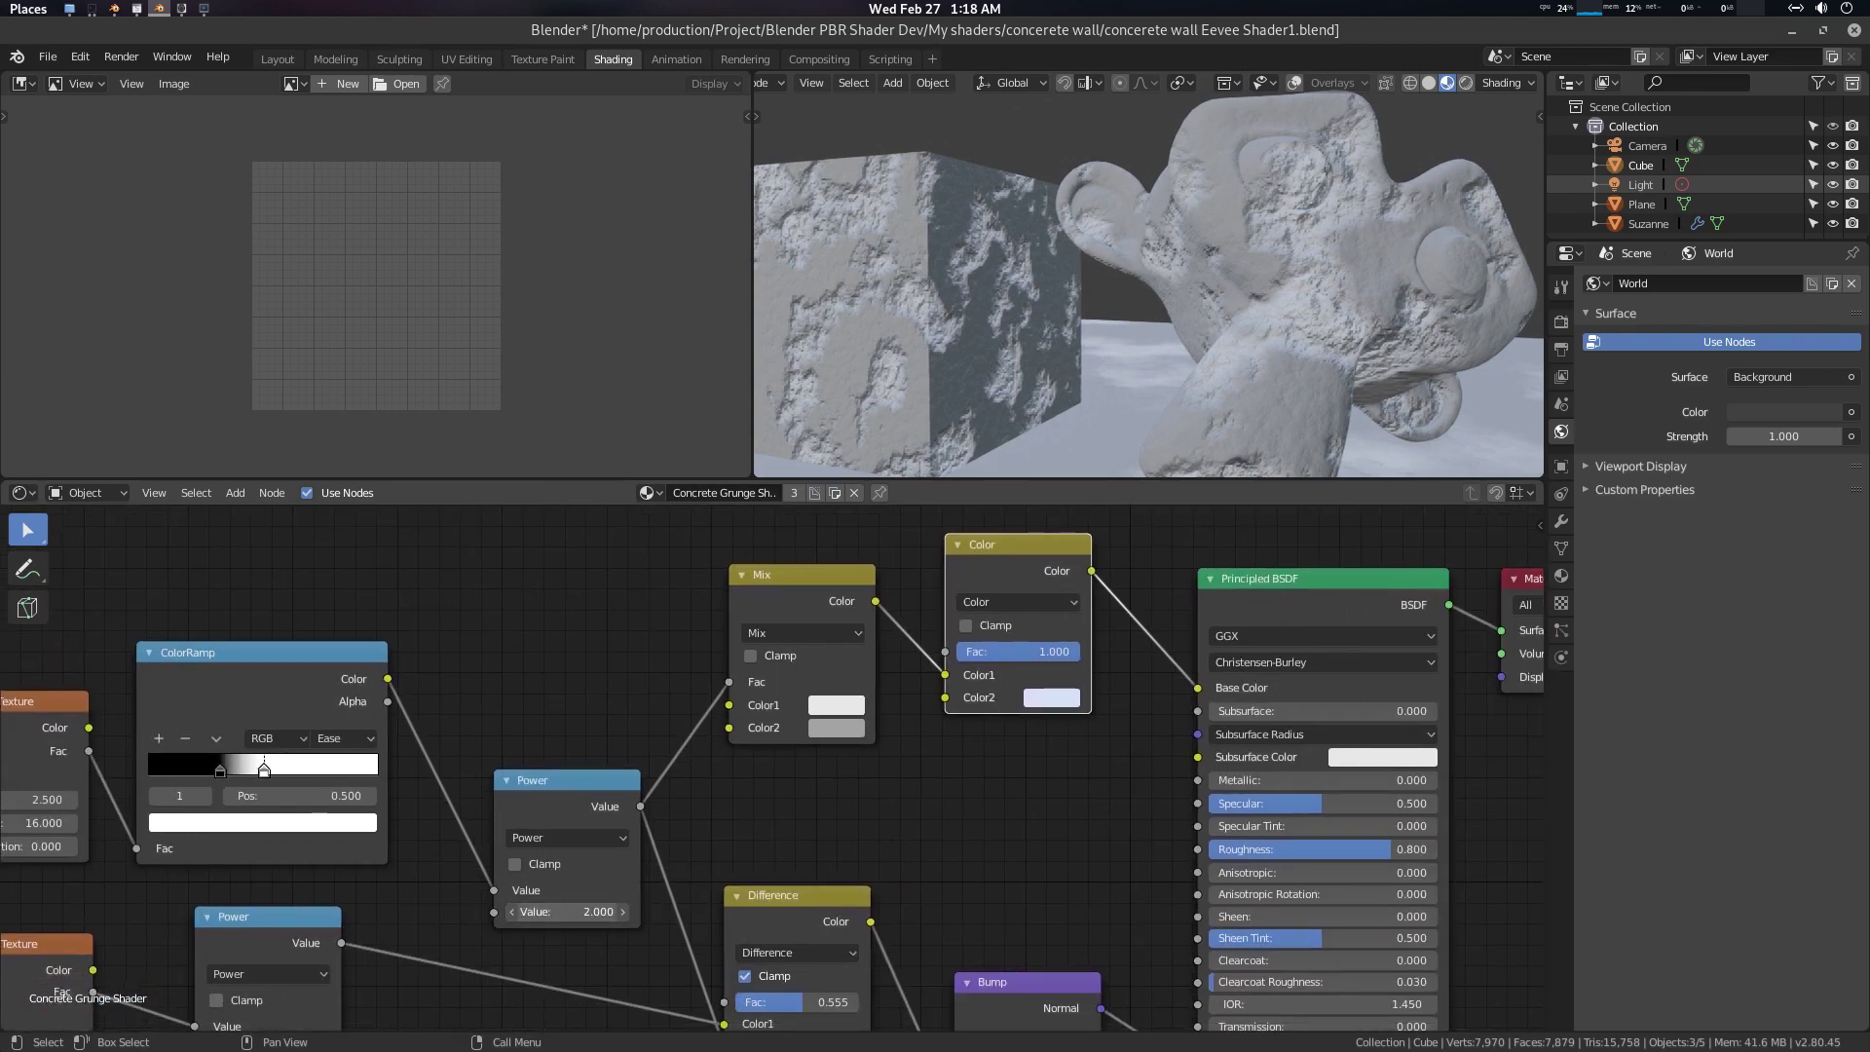
mouse_move(565, 911)
mouse_down()
mouse_move(526, 911)
mouse_move(604, 912)
mouse_up()
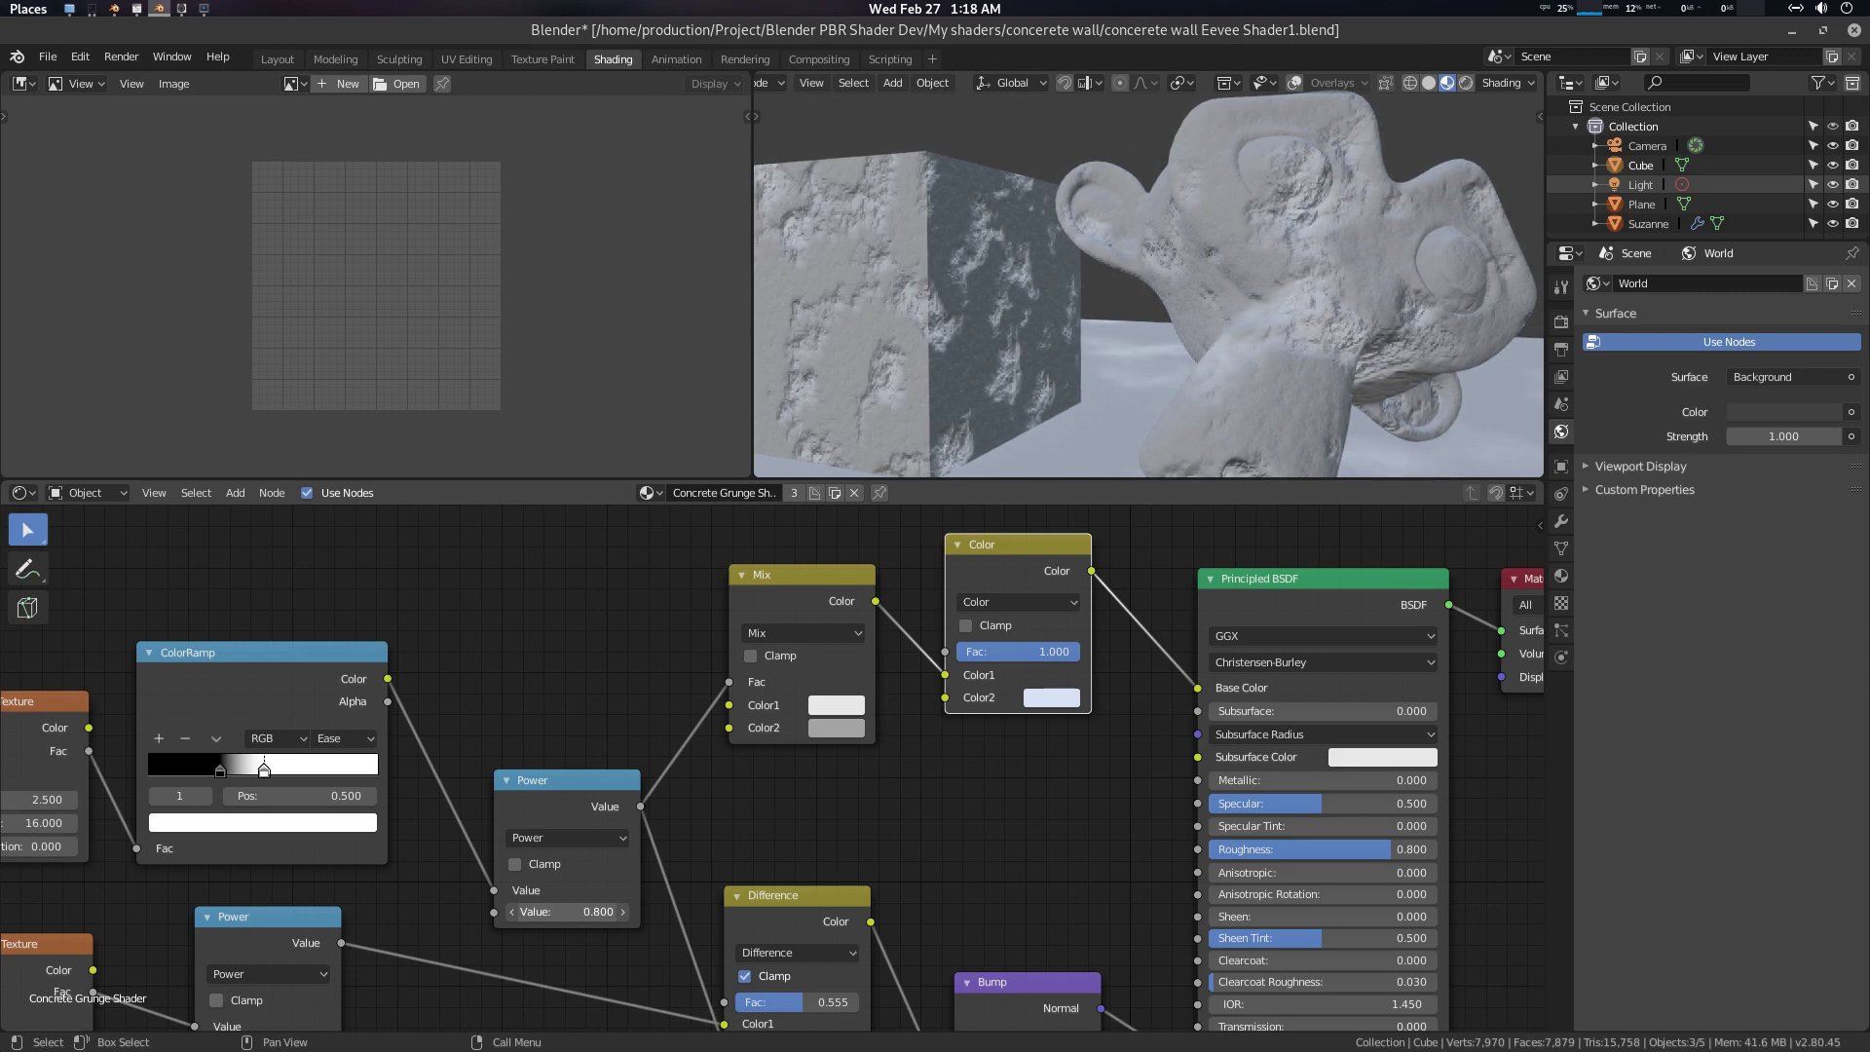
mouse_move(565, 911)
mouse_down()
mouse_move(604, 912)
mouse_move(555, 912)
mouse_up()
Zoom in and orbit to inspect the grunge on the cube and Suzanne
scroll(1208, 320, up, 3)
scroll(1149, 302, up, 5)
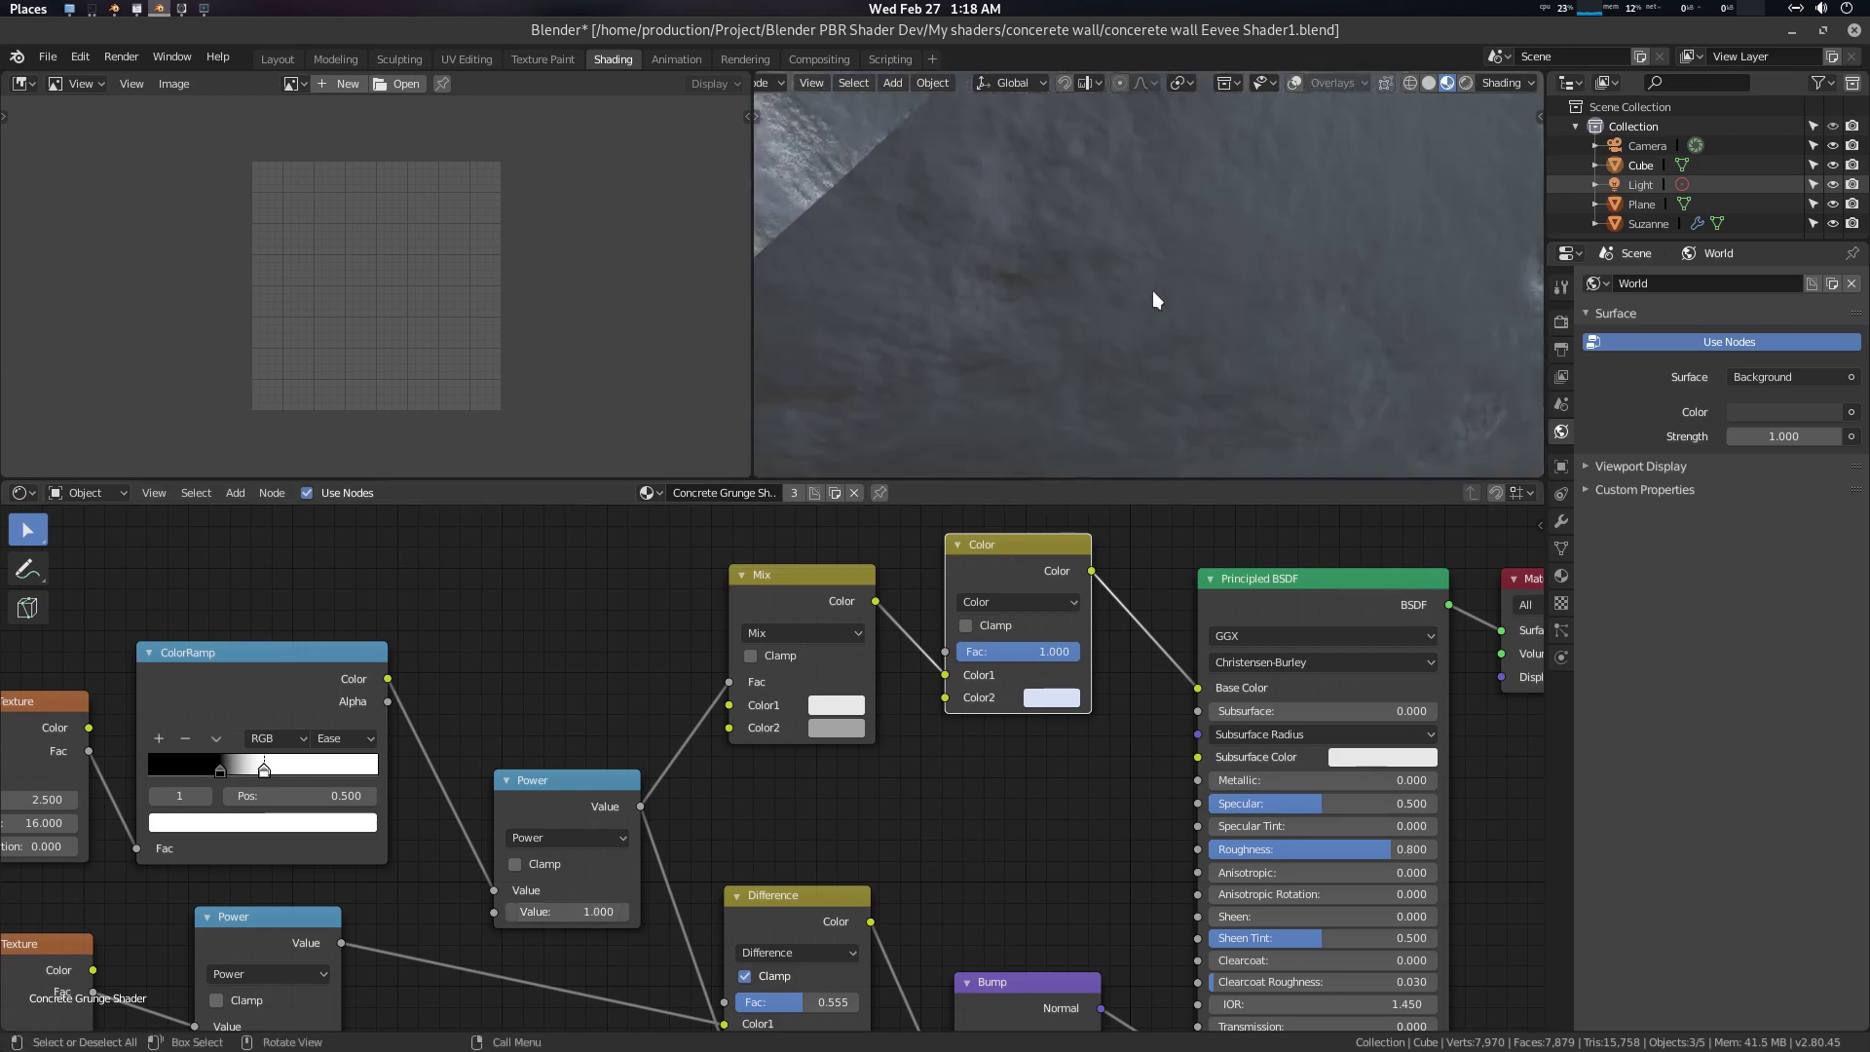
middle_drag(1153, 291, 1173, 319)
scroll(1173, 318, down, 3)
scroll(1172, 317, down, 3)
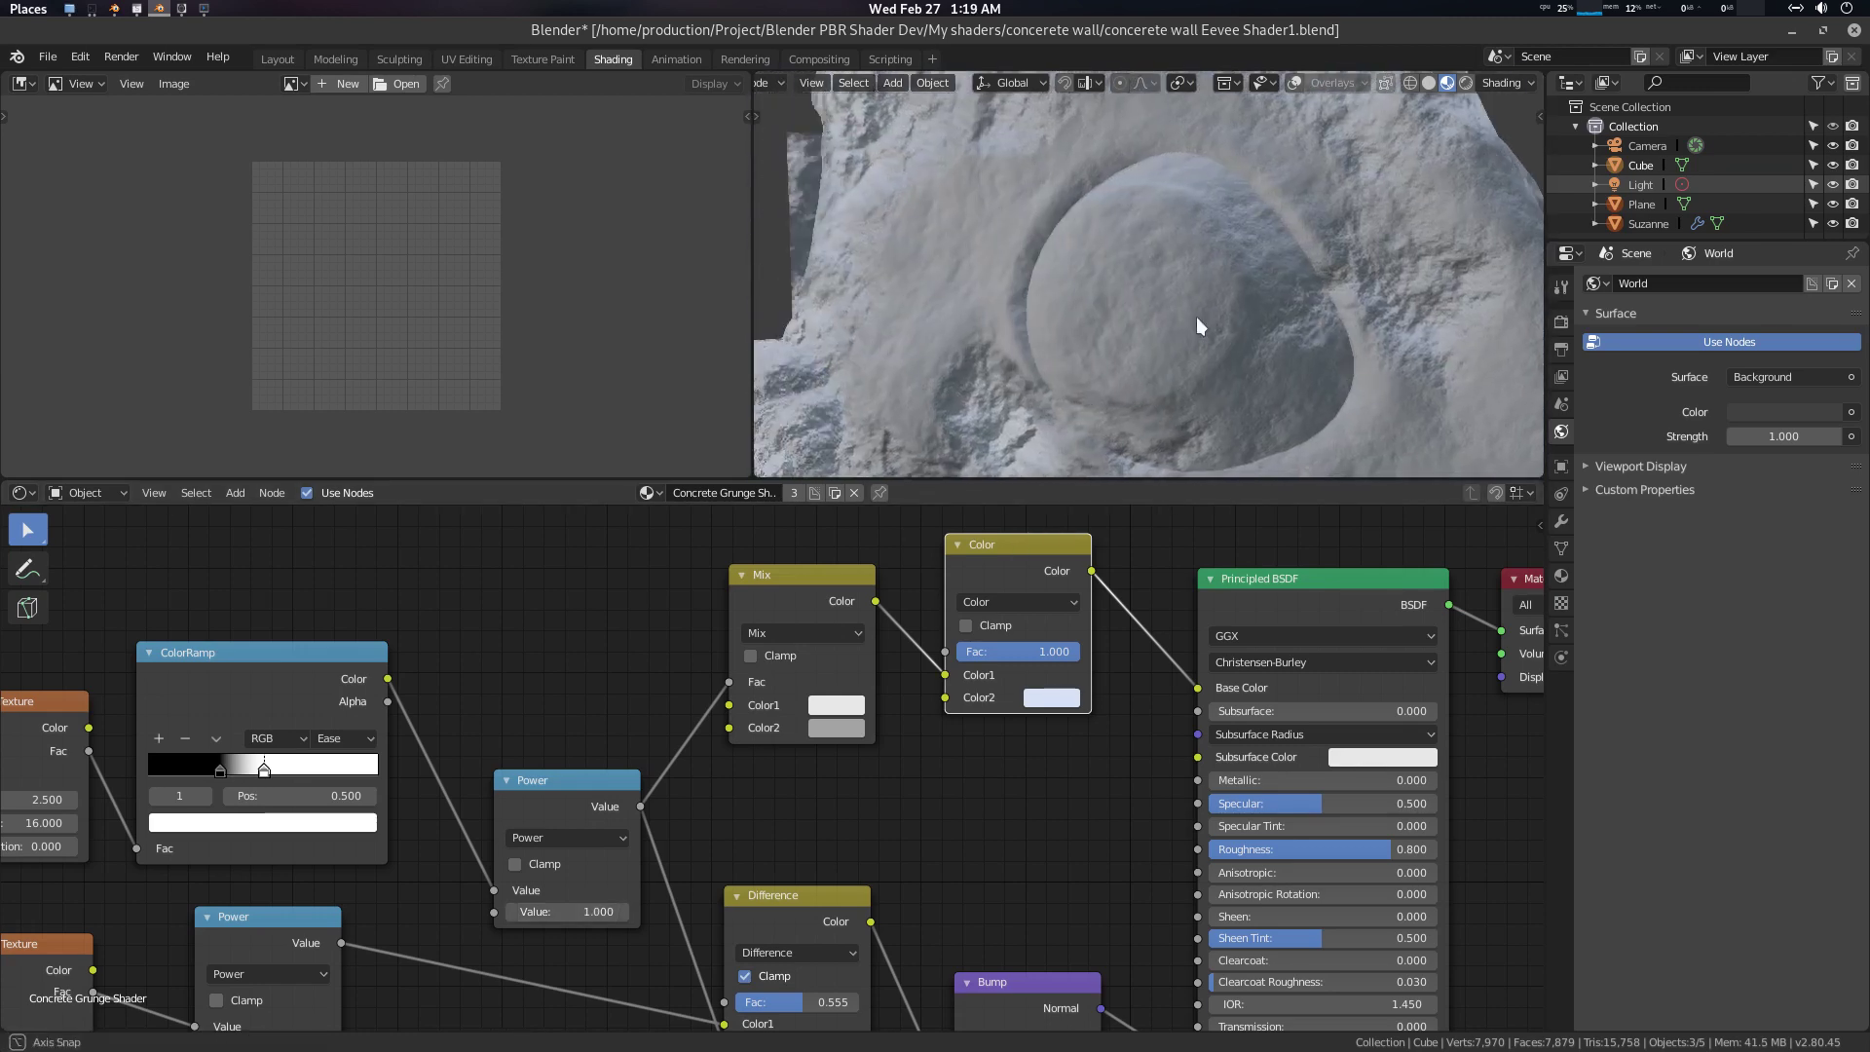
scroll(1200, 317, down, 5)
middle_drag(1200, 317, 1270, 300)
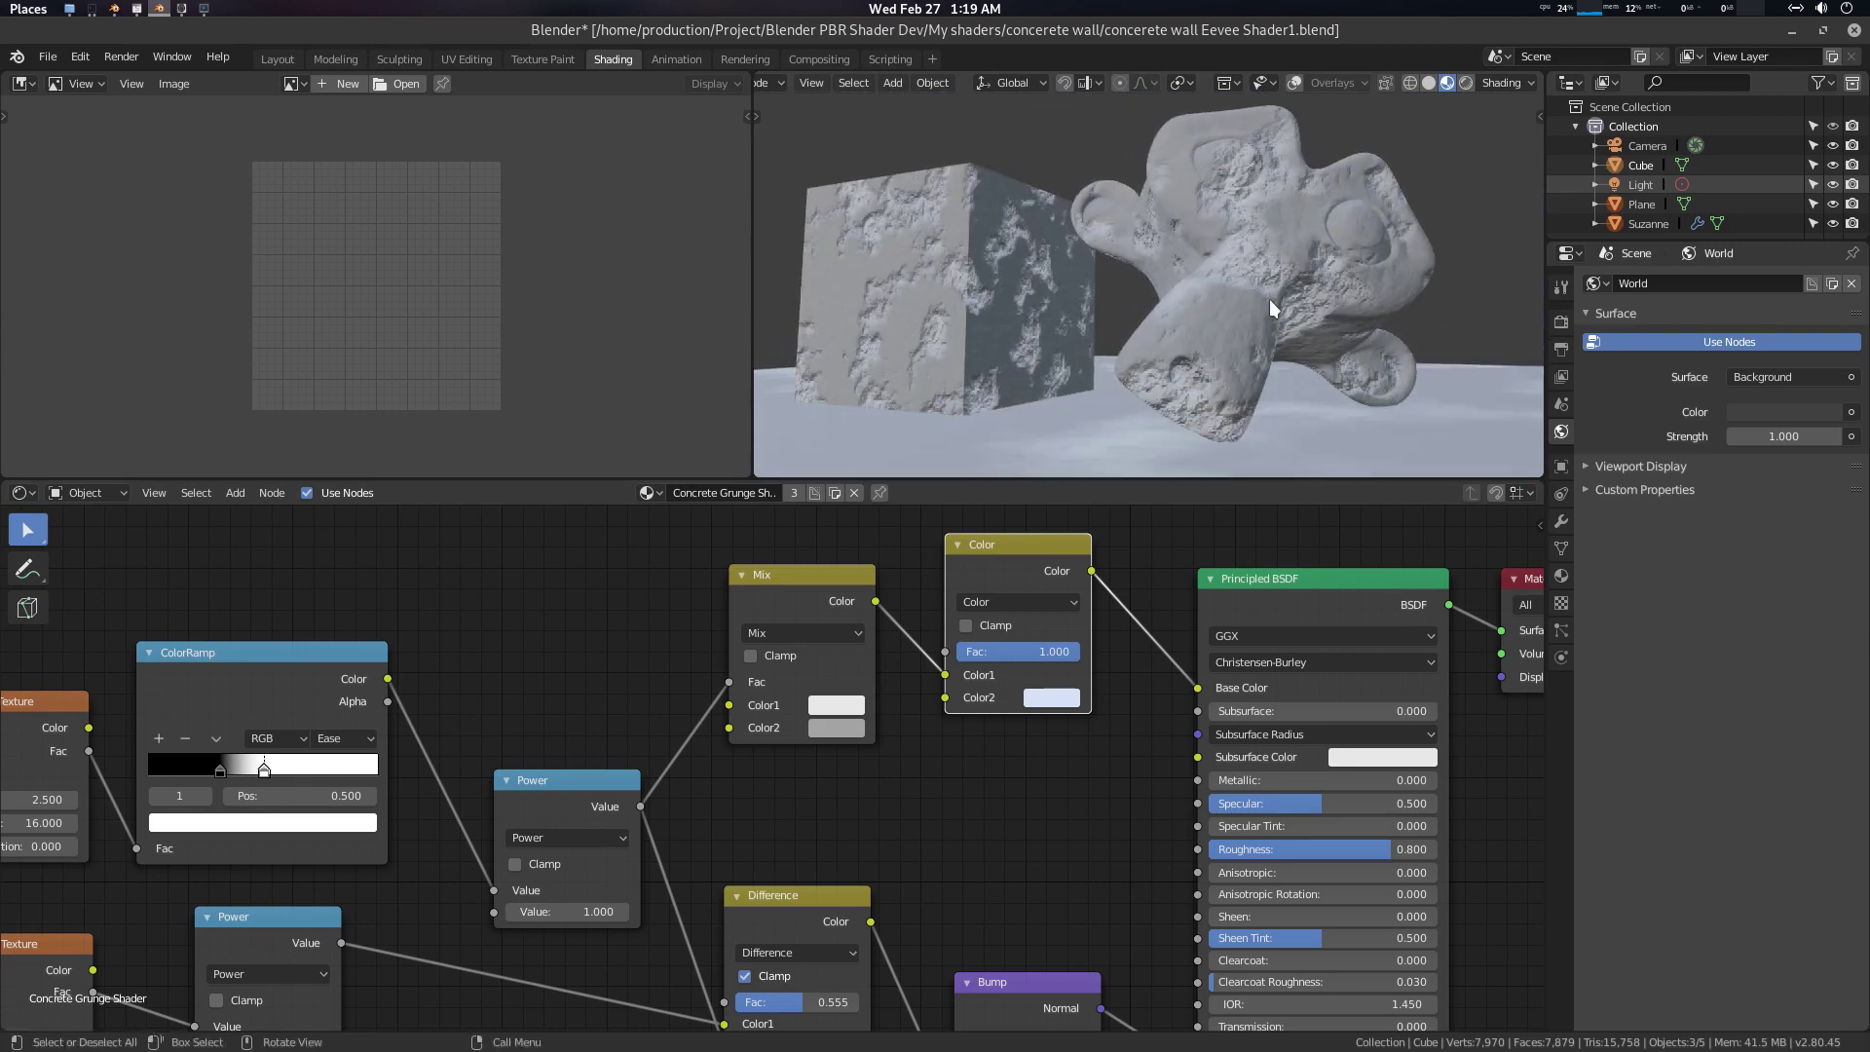
scroll(1238, 411, up, 2)
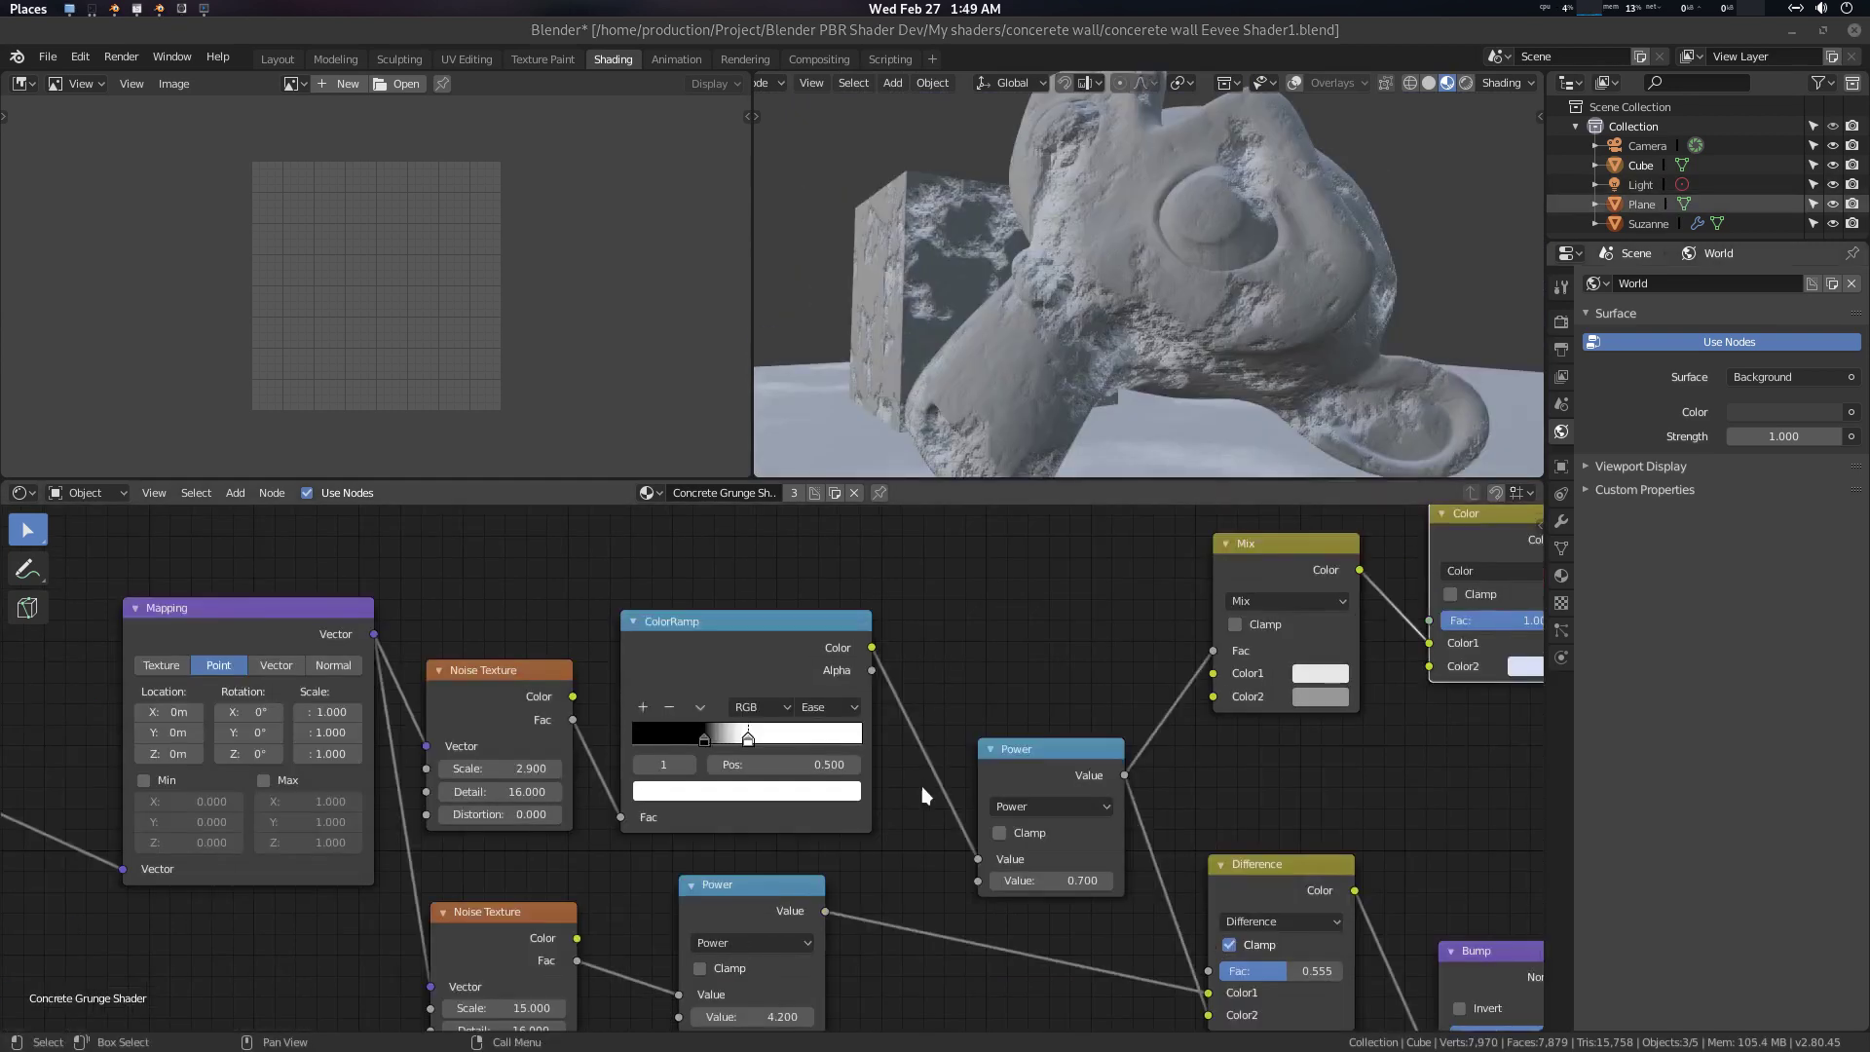
Switch the ColorRamp interpolation from Ease to Linear and check the surface
click(828, 708)
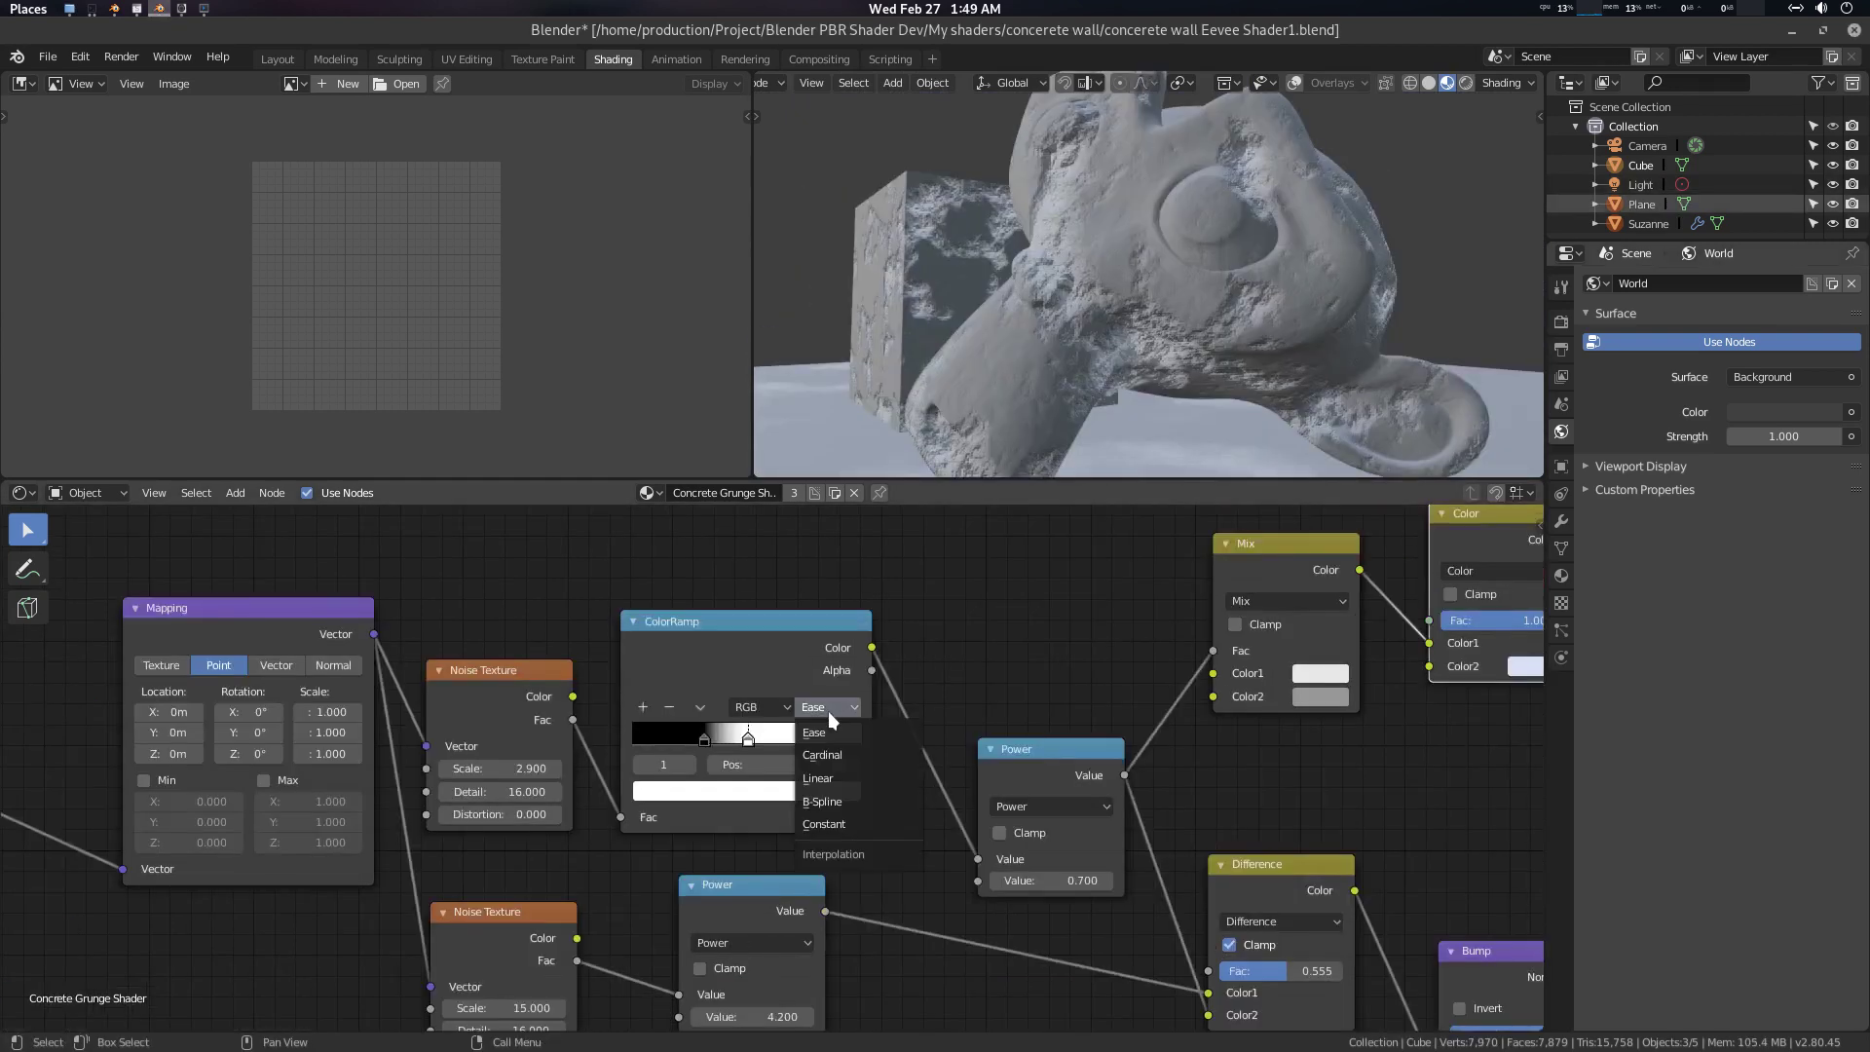
click(833, 776)
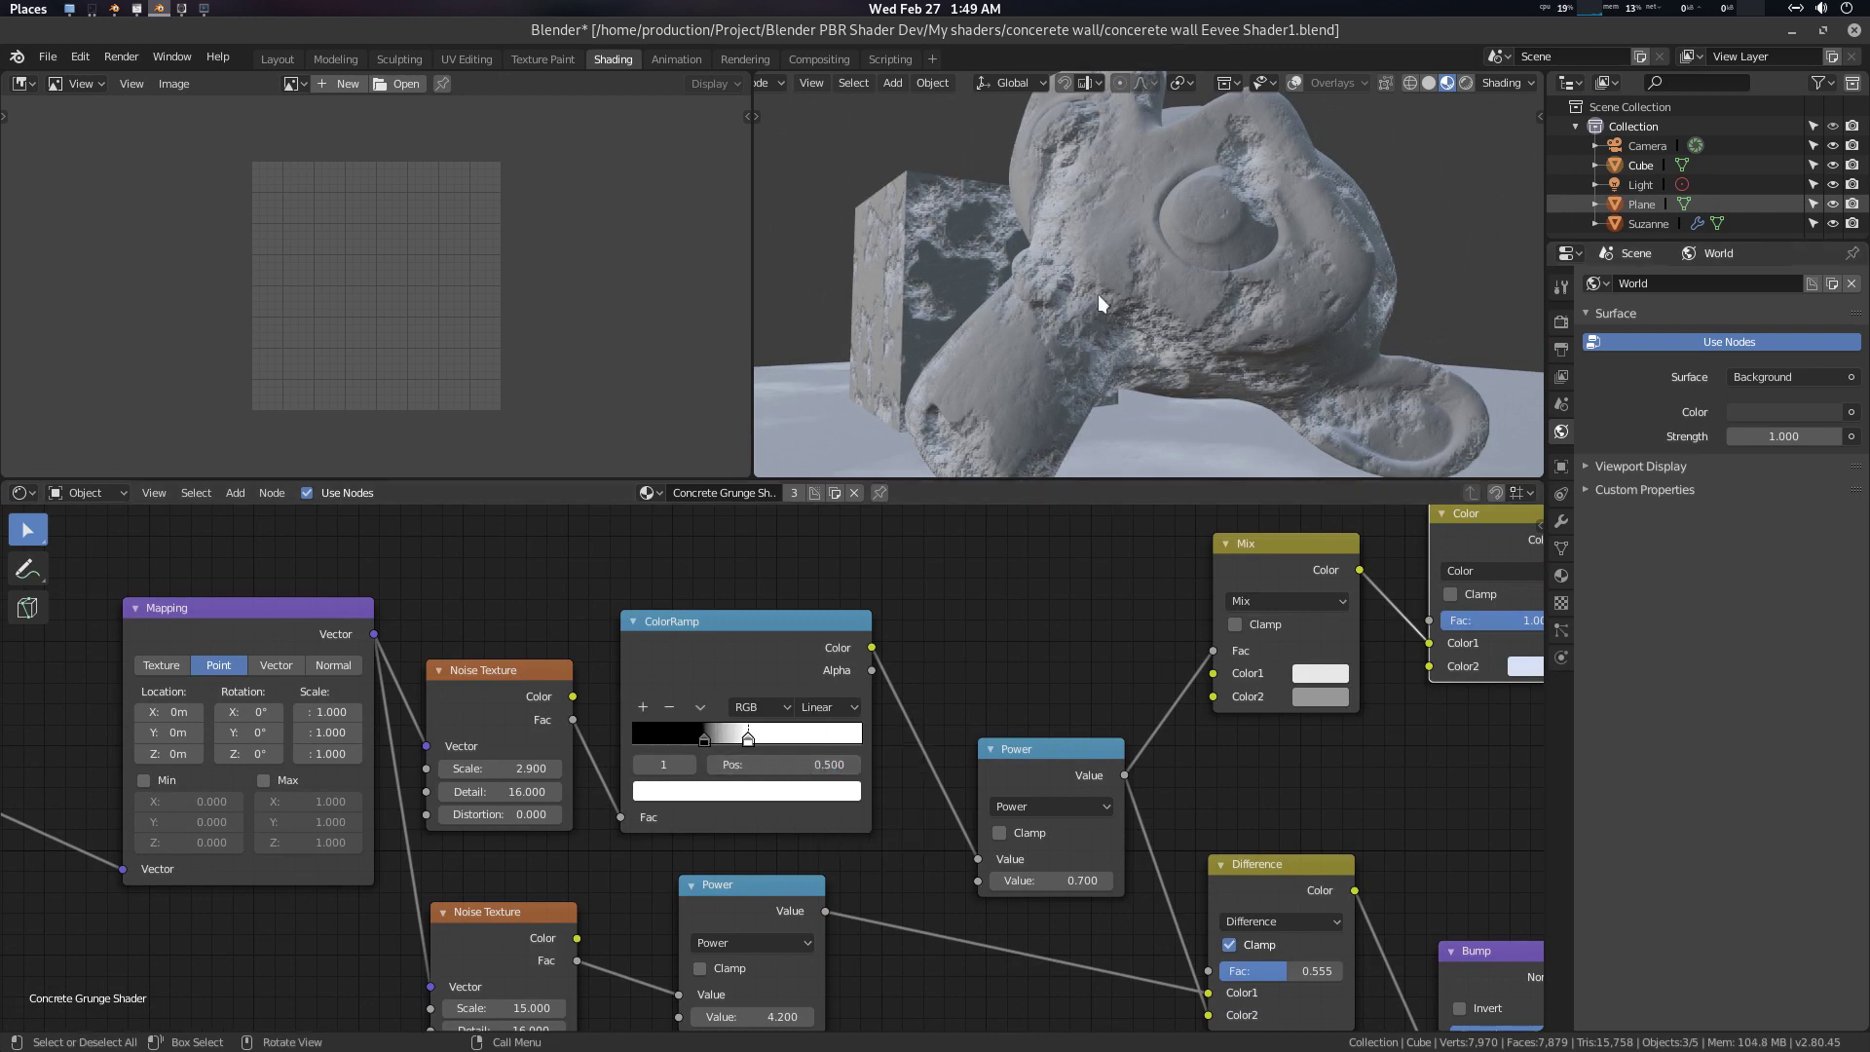
middle_drag(1097, 294, 1149, 323)
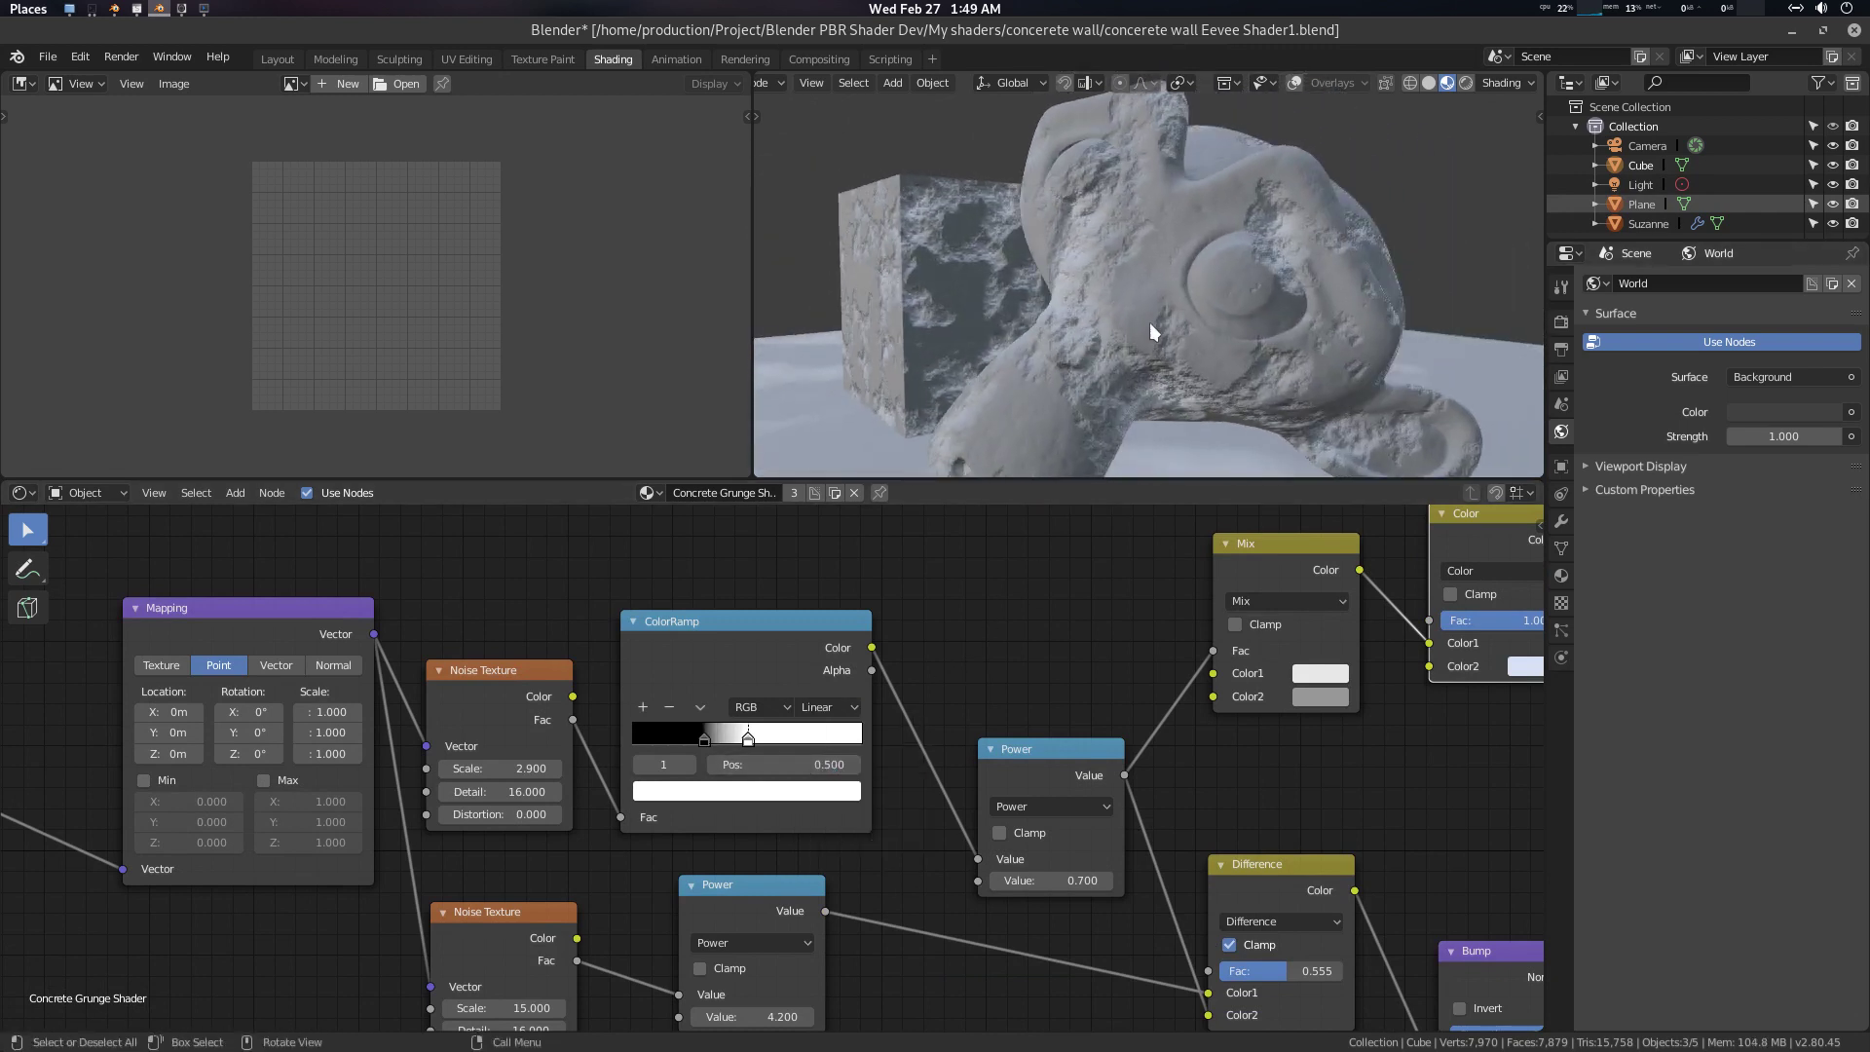
scroll(1030, 729, down, 1)
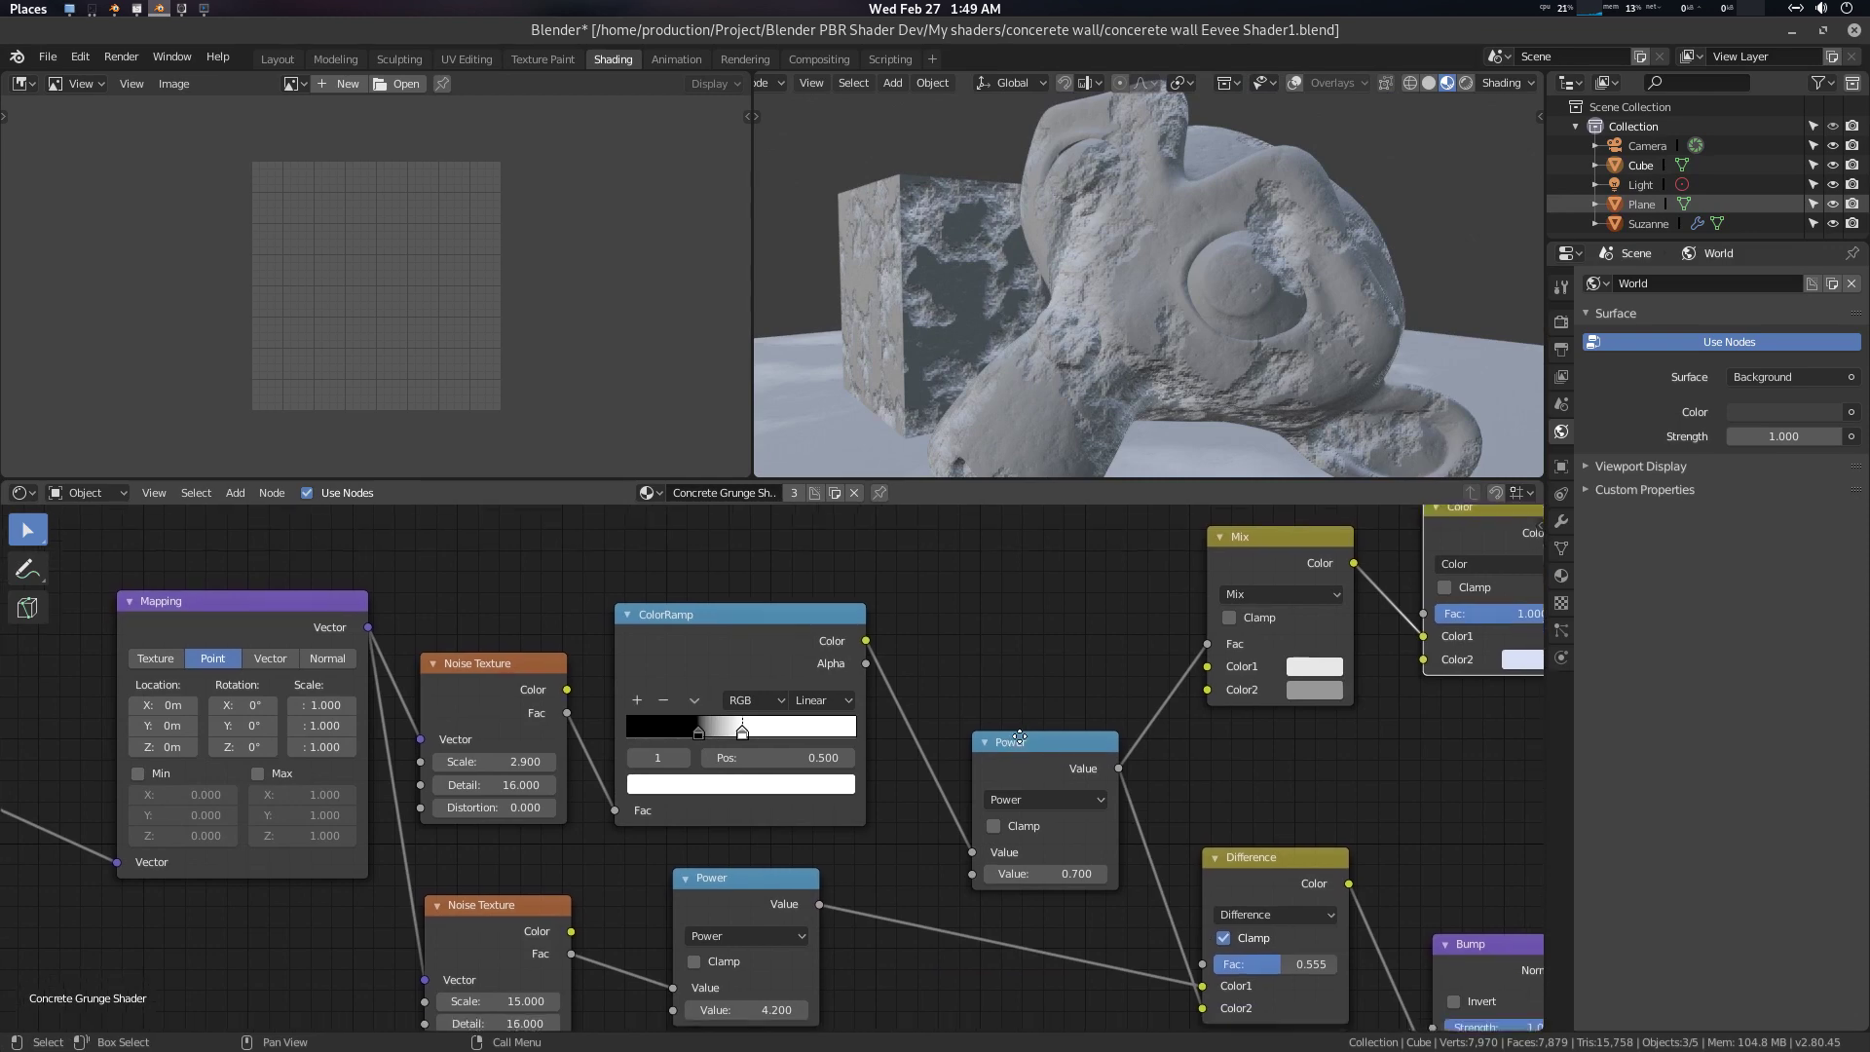
scroll(1042, 701, down, 1)
scroll(1046, 688, down, 1)
Fit the whole node tree in view and add a 'pack it' note
middle_drag(1046, 688, 917, 683)
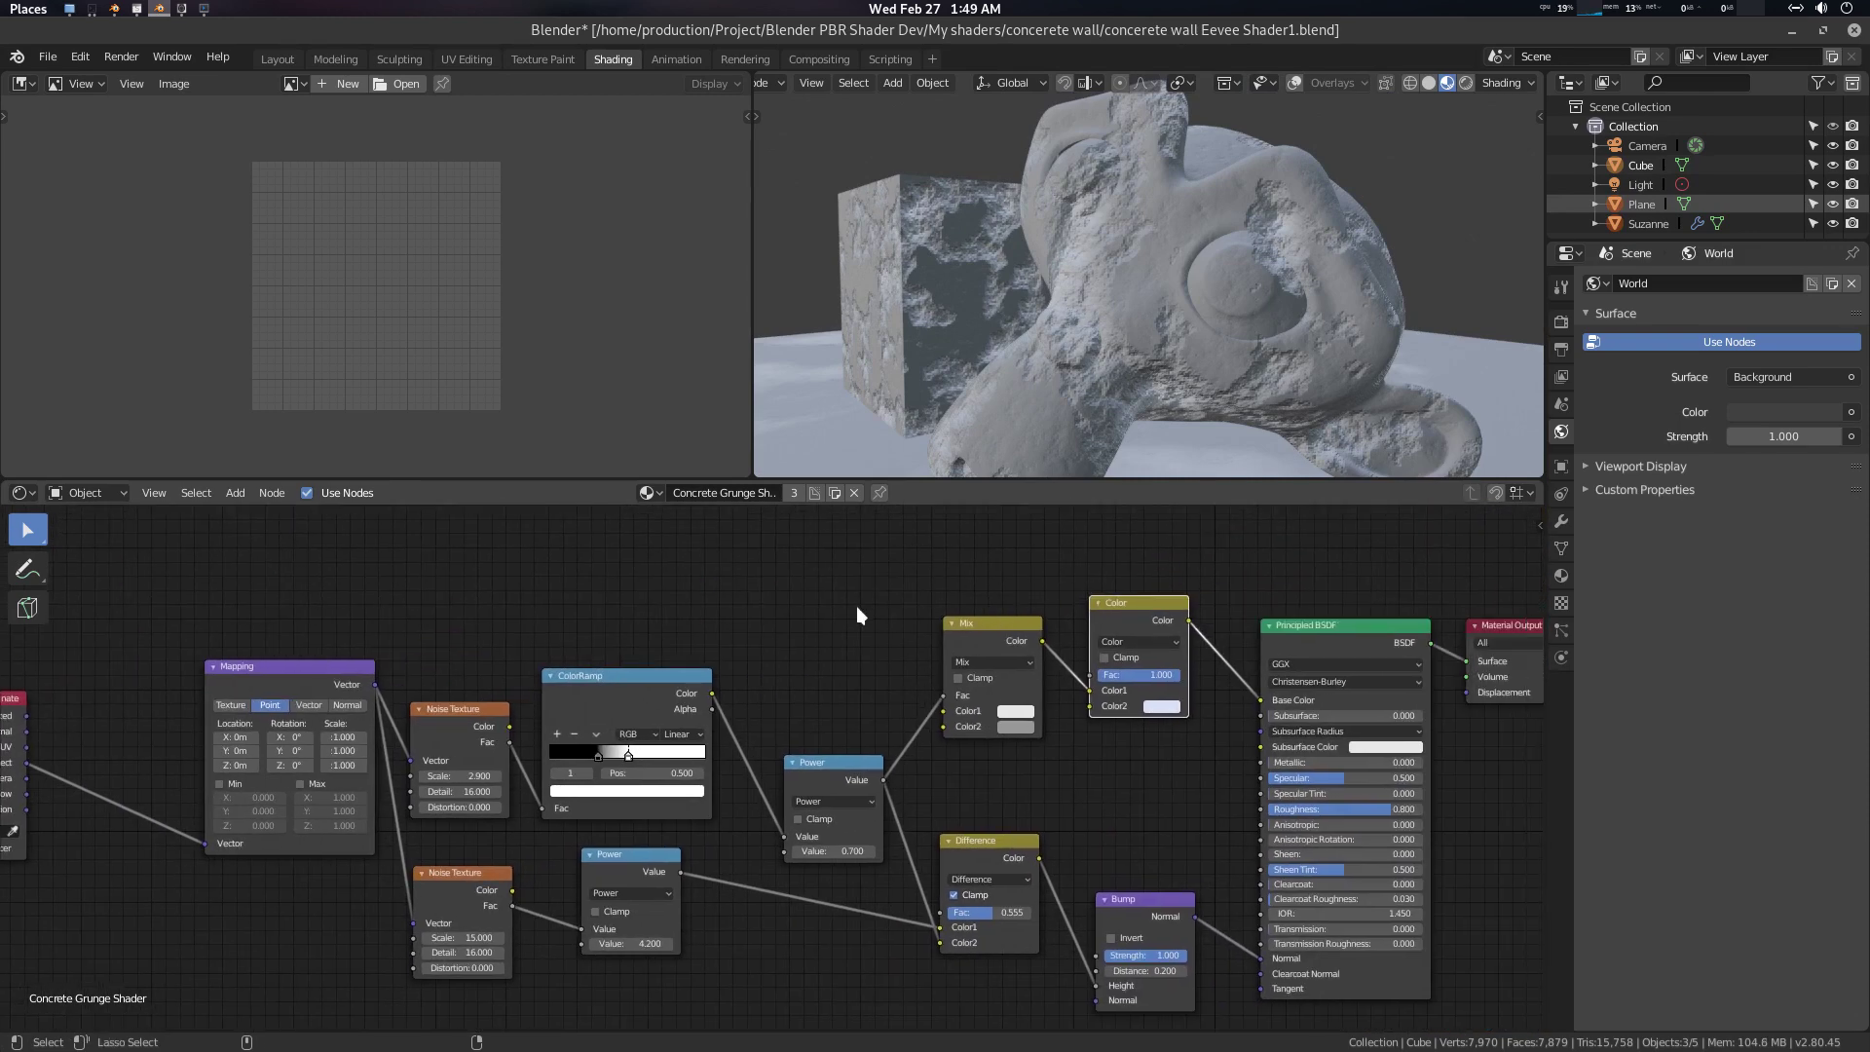
scroll(856, 612, up, 1)
scroll(856, 611, down, 1)
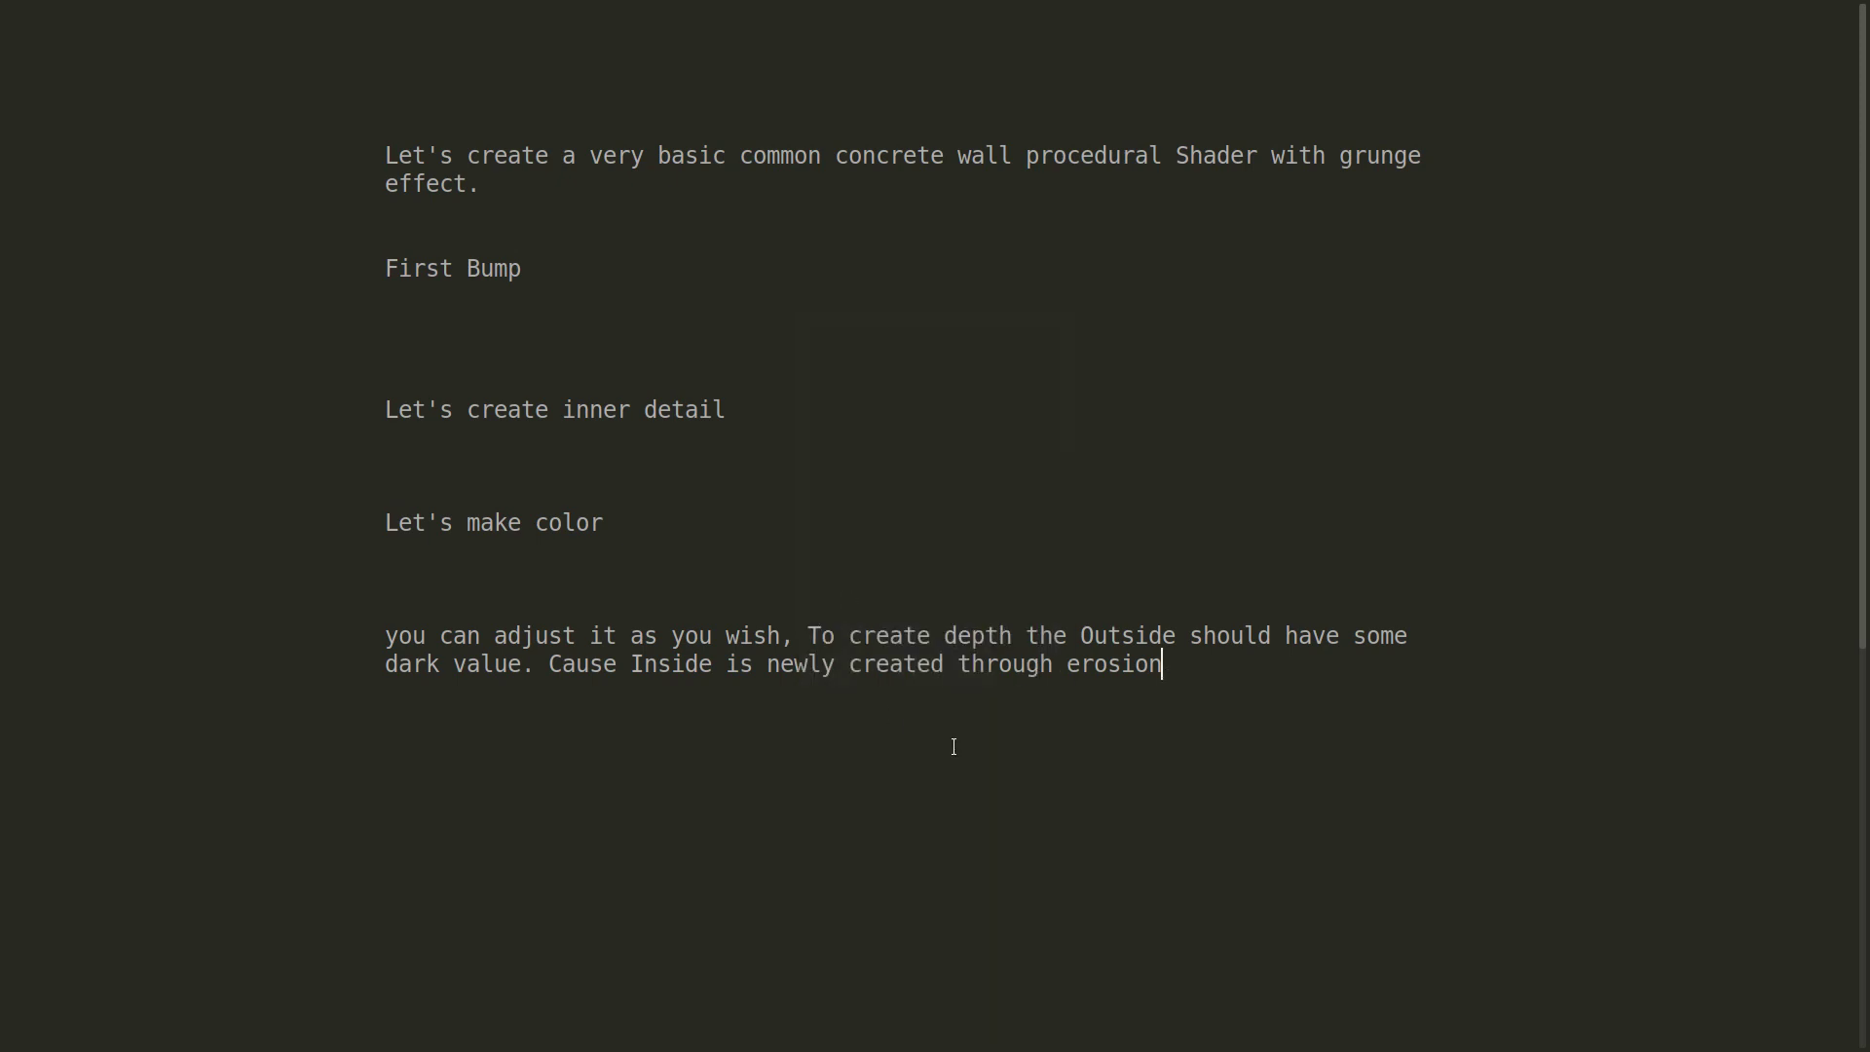
text(pack it)
scroll(956, 742, down, 1)
scroll(957, 745, up, 2)
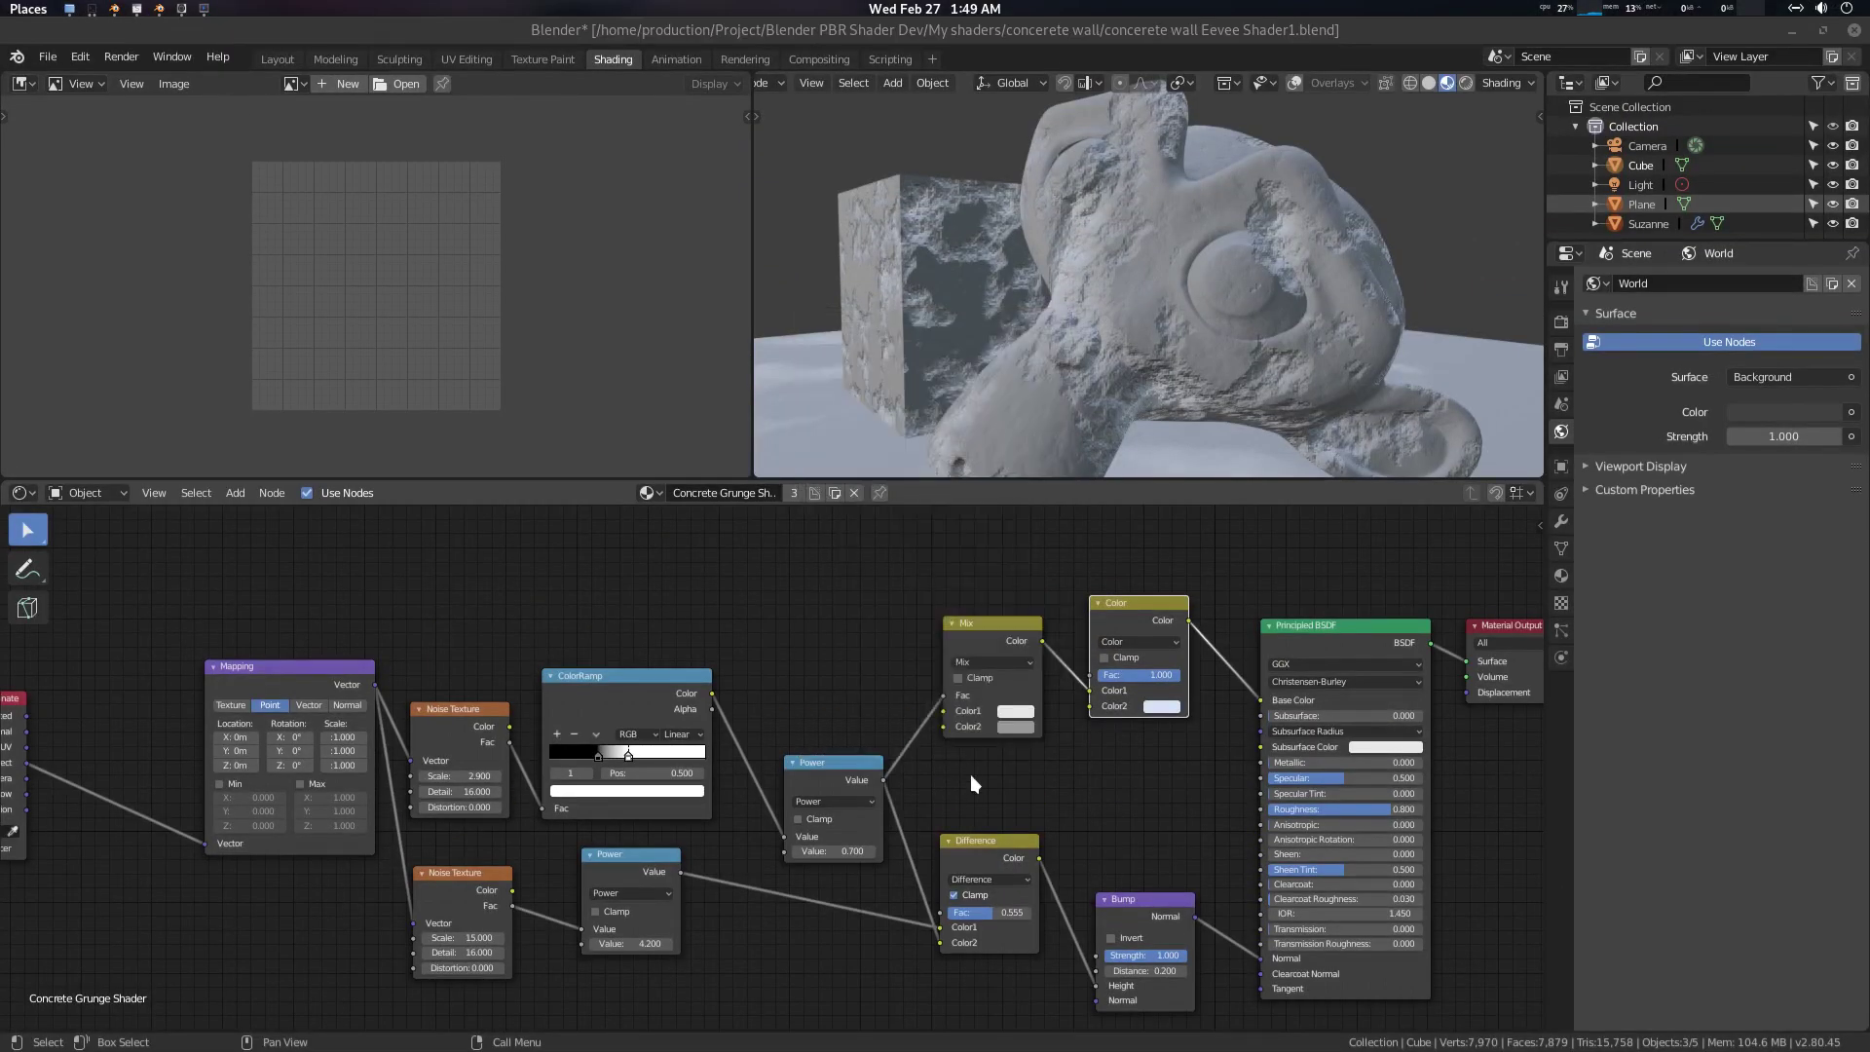
Frame every node including Texture Coordinate and save the blend file
middle_drag(970, 774, 863, 752)
scroll(792, 757, down, 2)
ctrl+scroll(797, 757, left, 1)
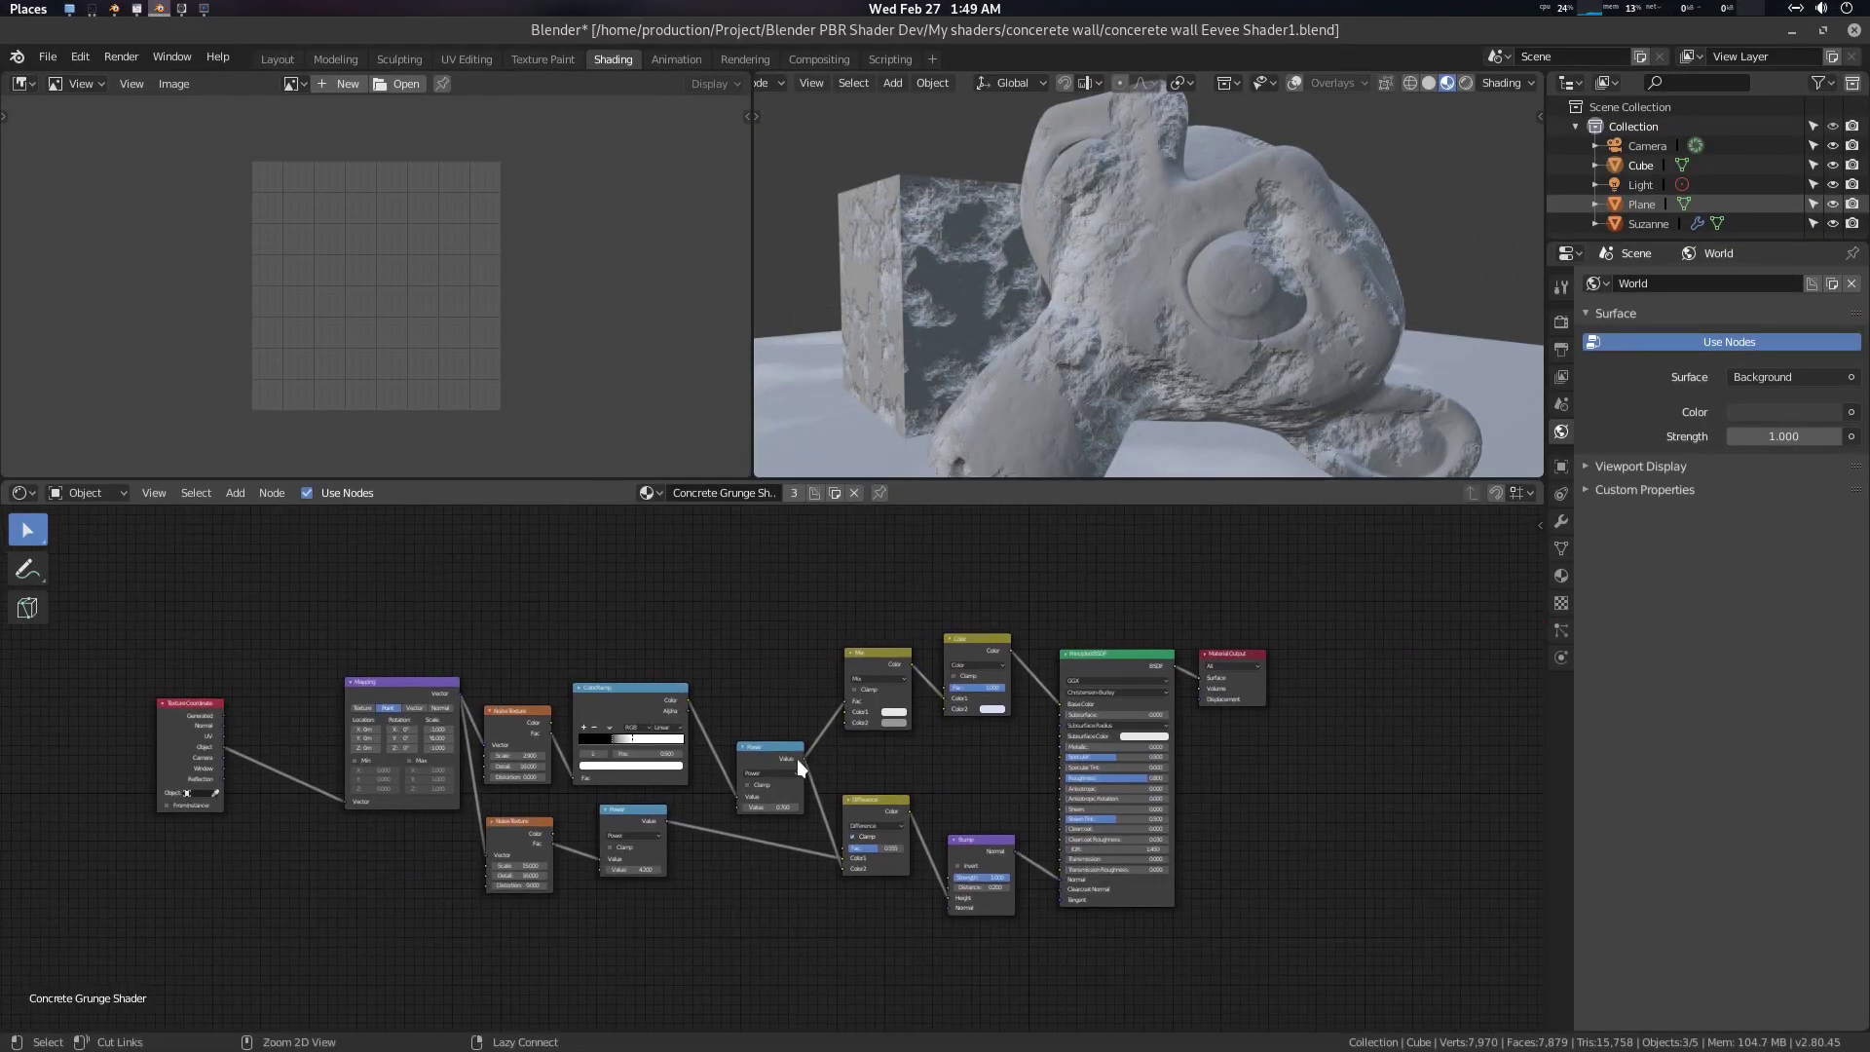
key(ctrl+s)
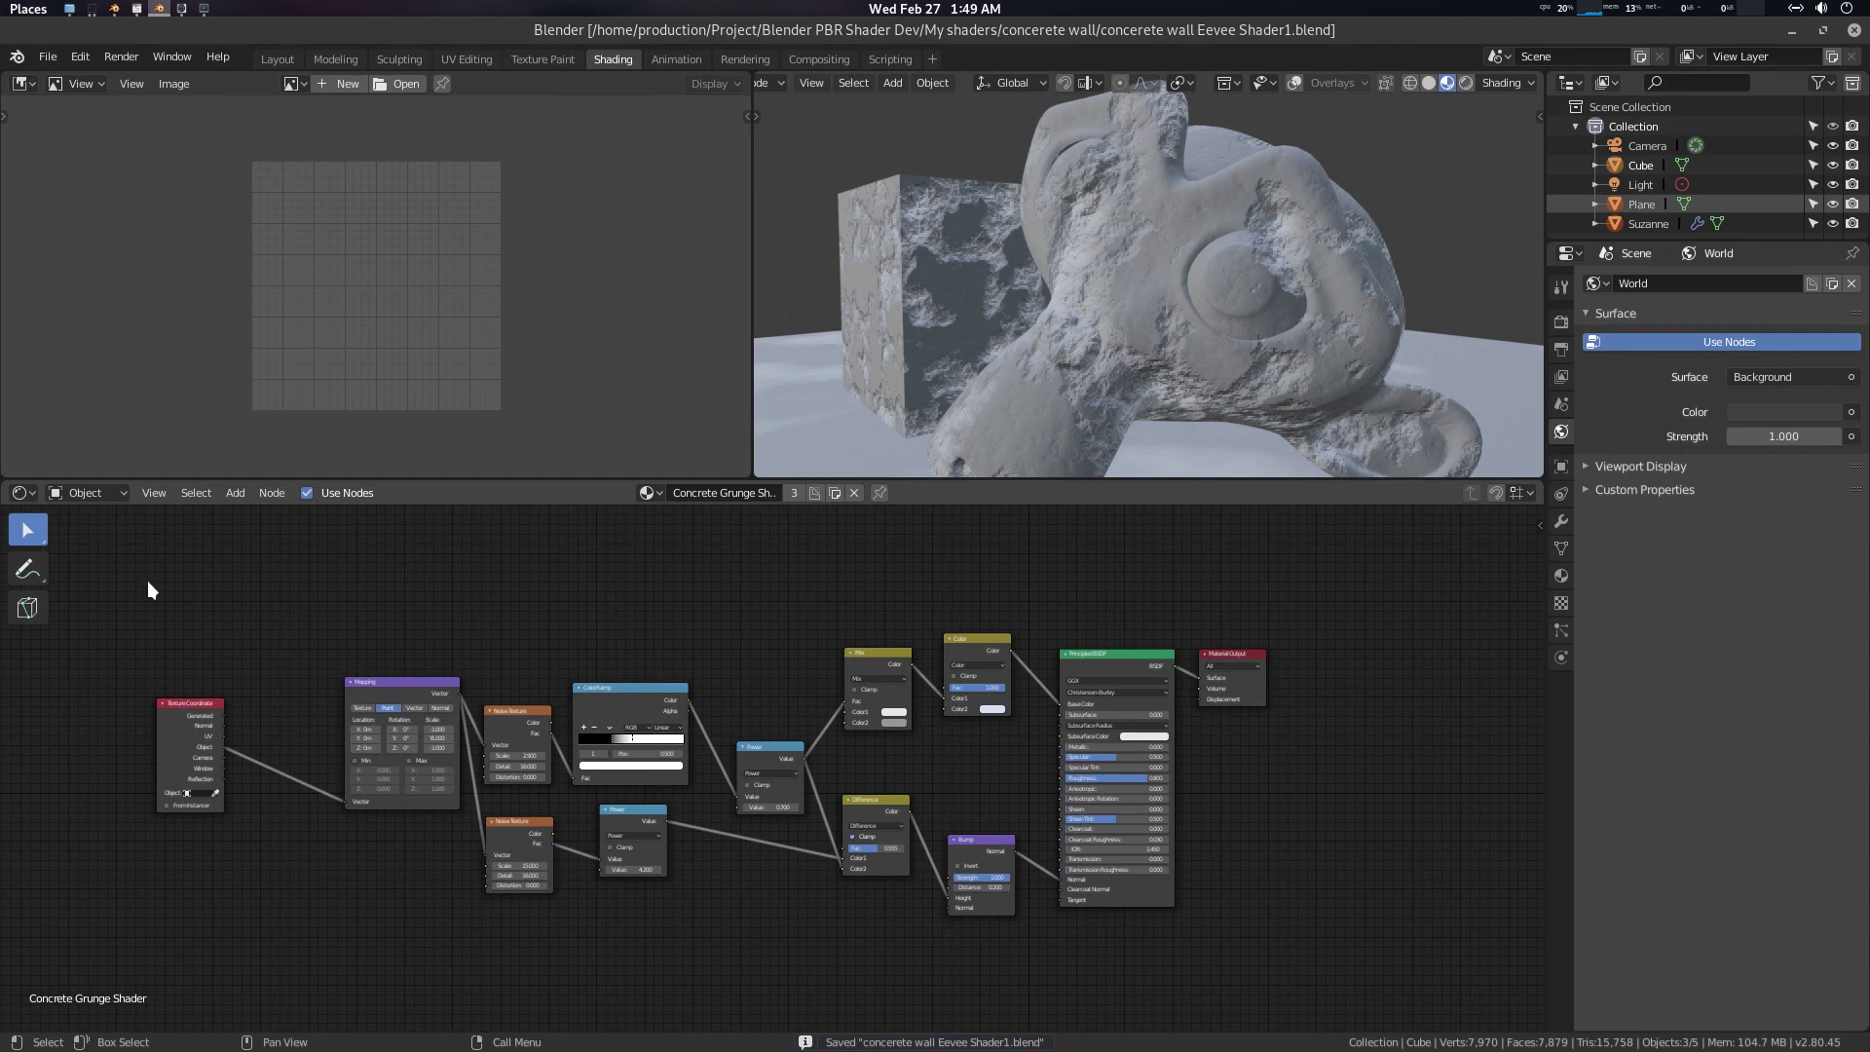
Pack all the concrete grunge shader nodes into node group NodeGroup.001
drag(148, 581, 1153, 966)
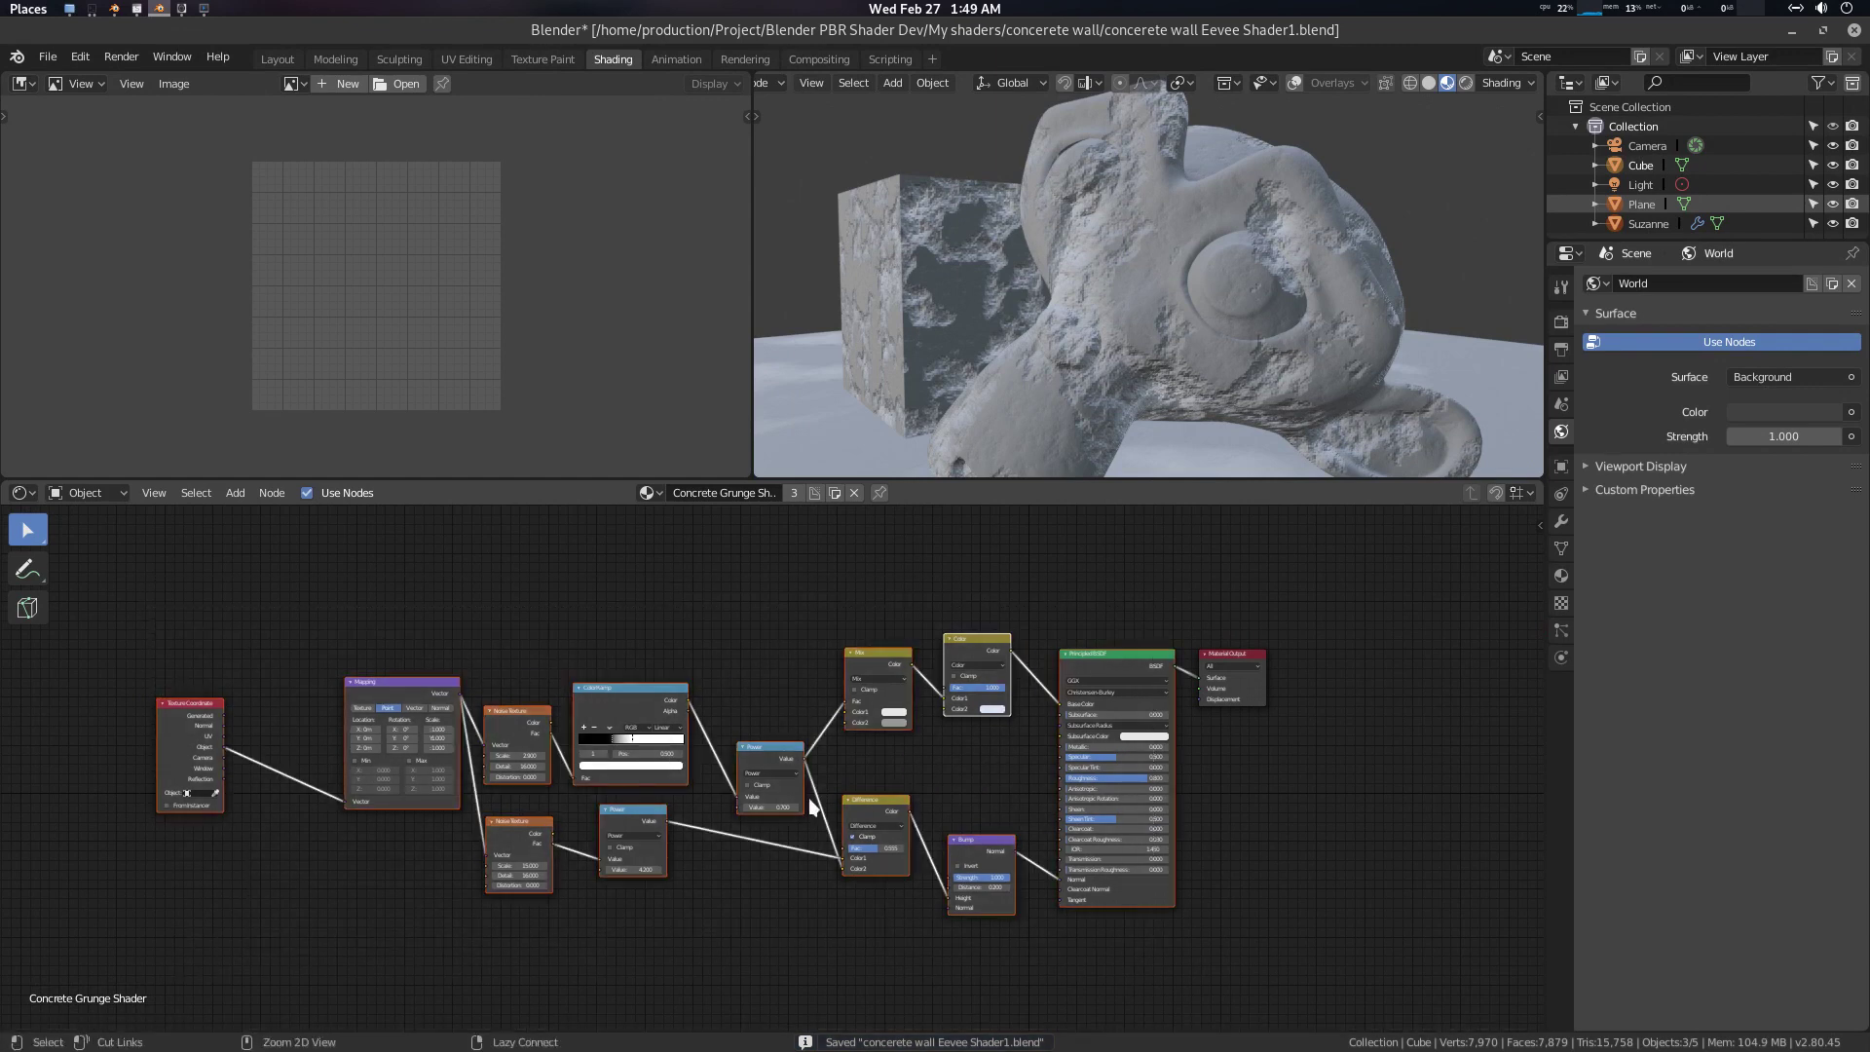
key(ctrl+g)
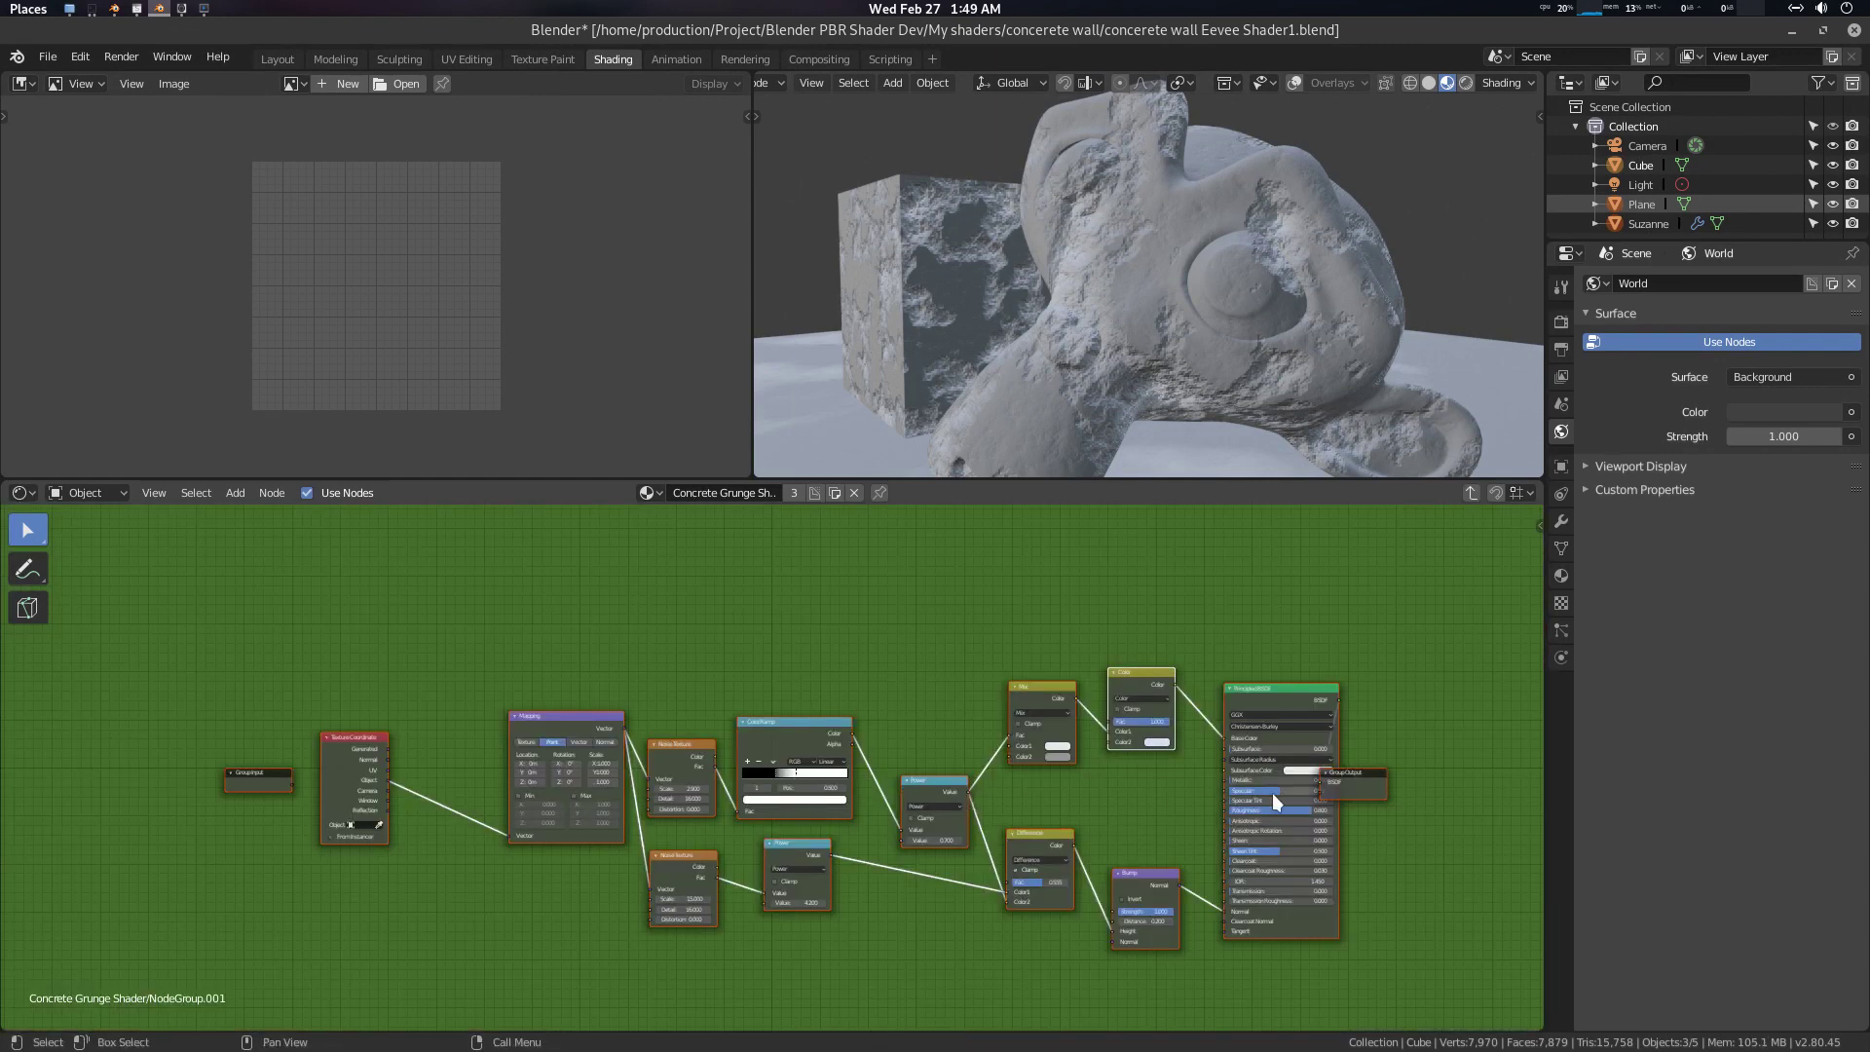
mouse_move(1217, 790)
mouse_down()
mouse_move(1001, 791)
mouse_move(1193, 779)
mouse_up()
scroll(1114, 781, up, 2)
scroll(1114, 781, up, 1)
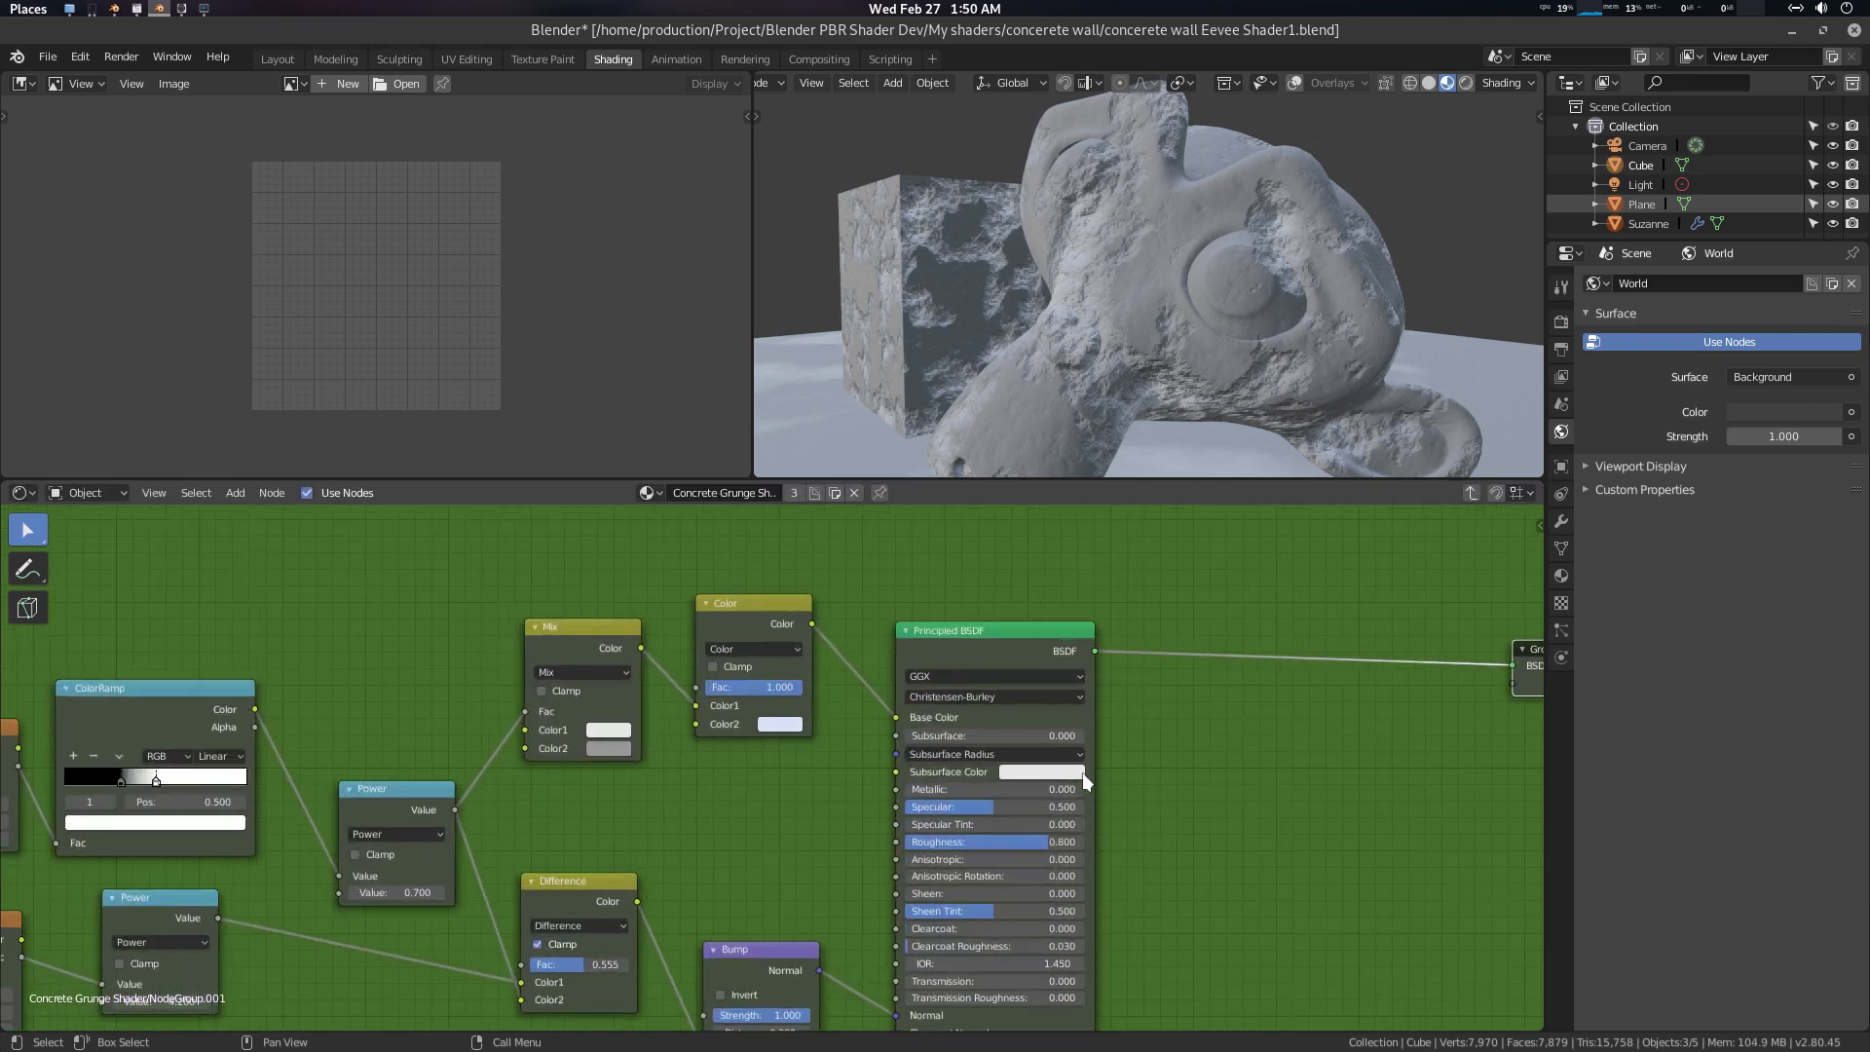
Move the Group Output clear of the Principled BSDF and nudge the Color node left
middle_drag(1026, 780, 914, 779)
drag(675, 622, 642, 619)
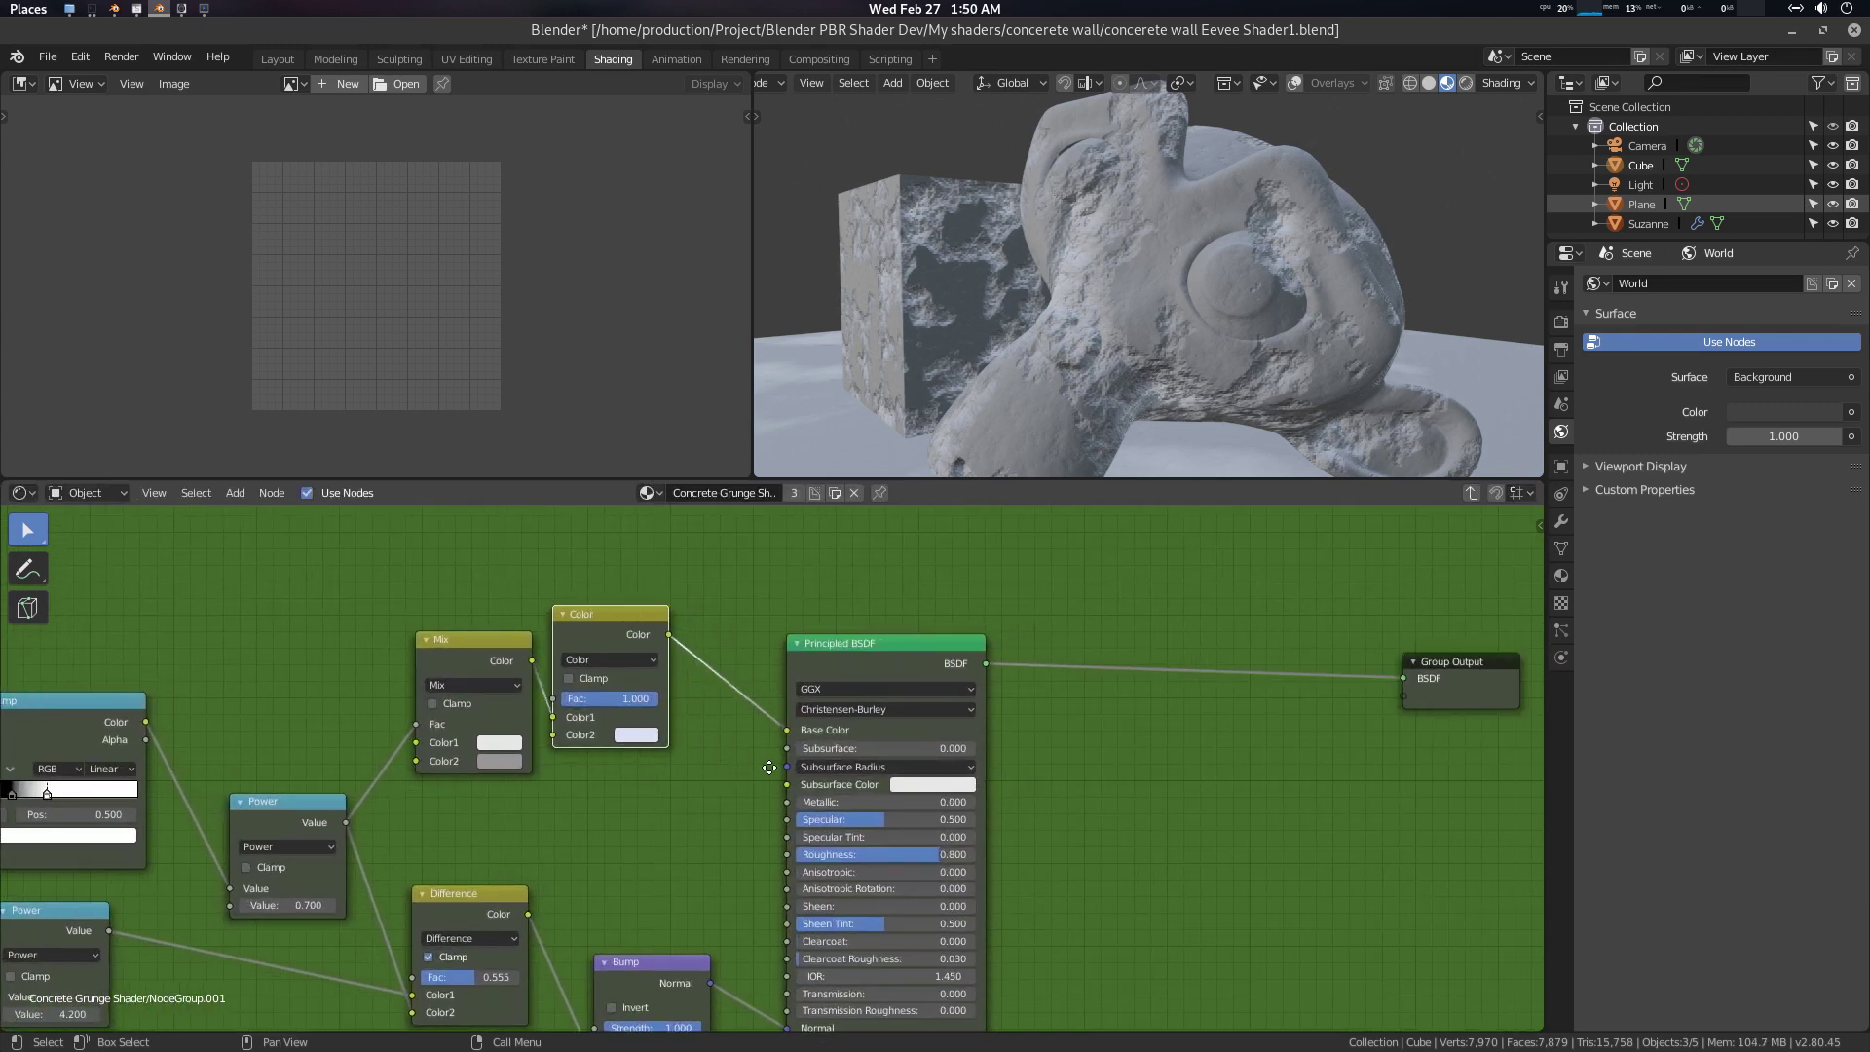
middle_drag(545, 819, 1037, 746)
middle_drag(845, 763, 694, 779)
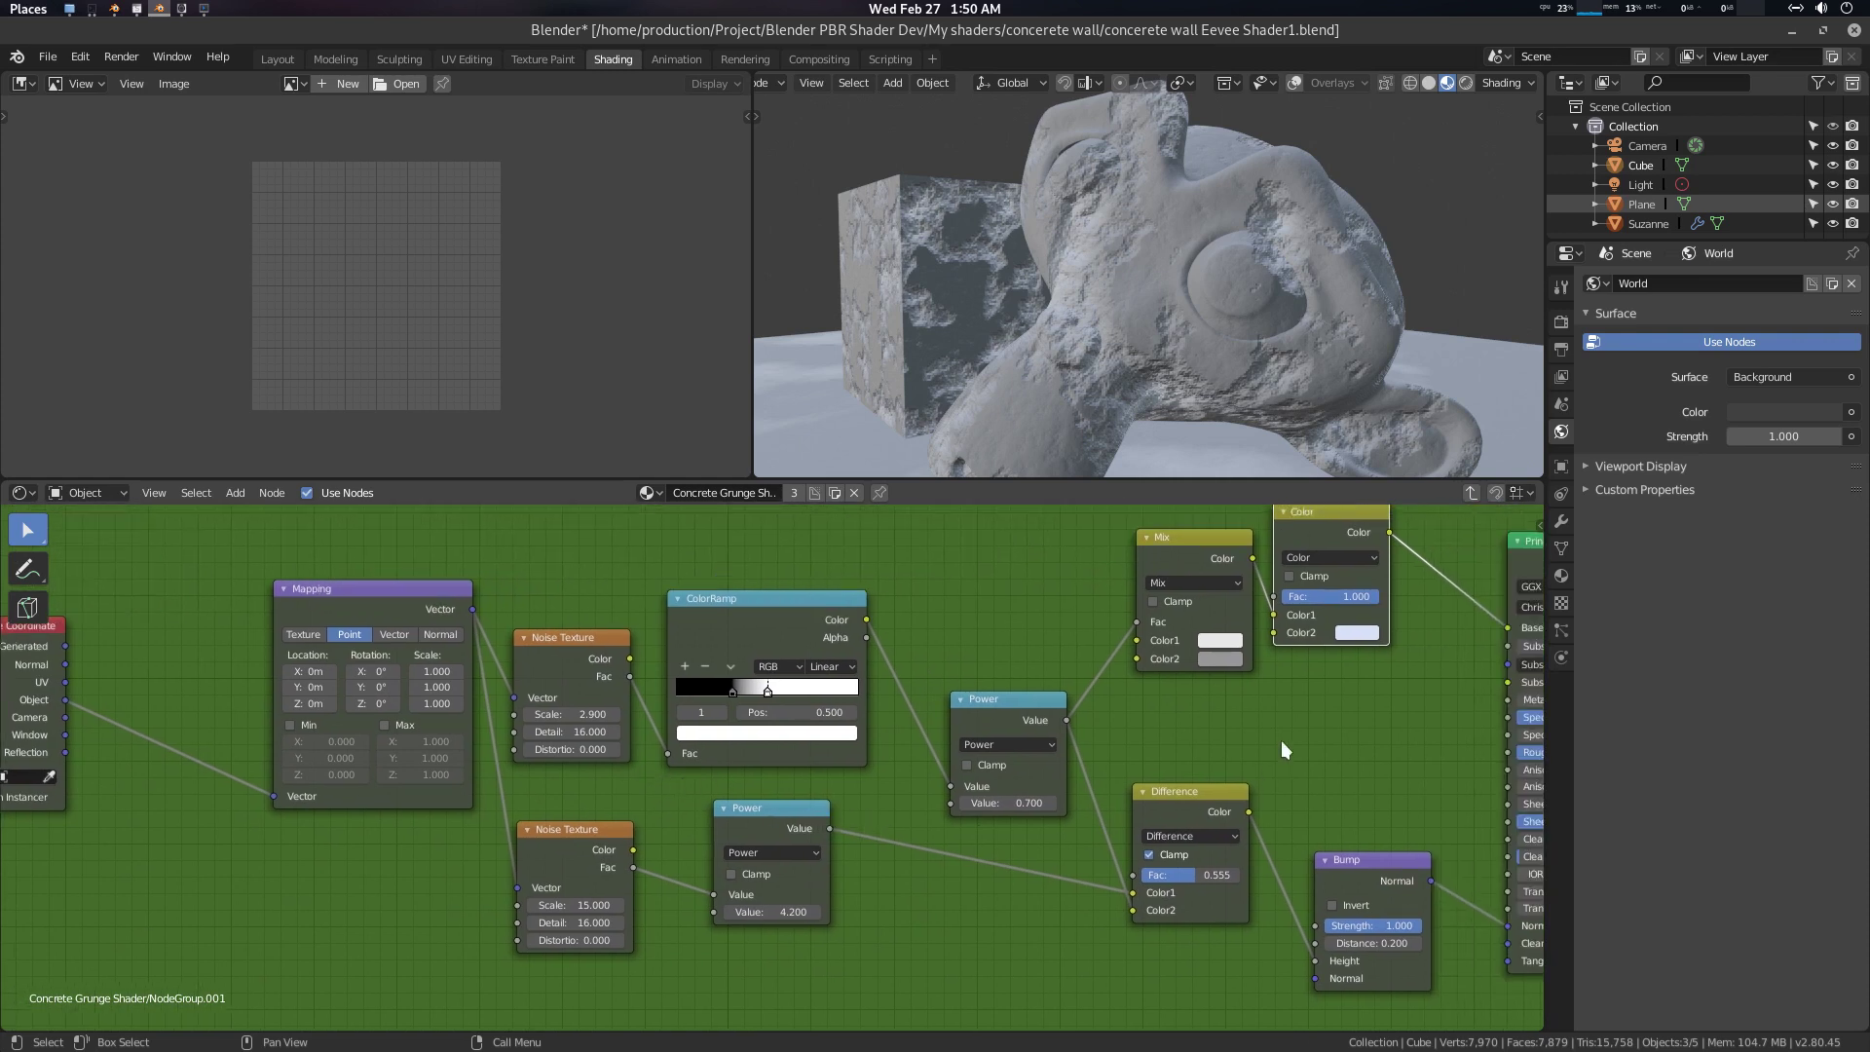
middle_drag(1281, 749, 1399, 776)
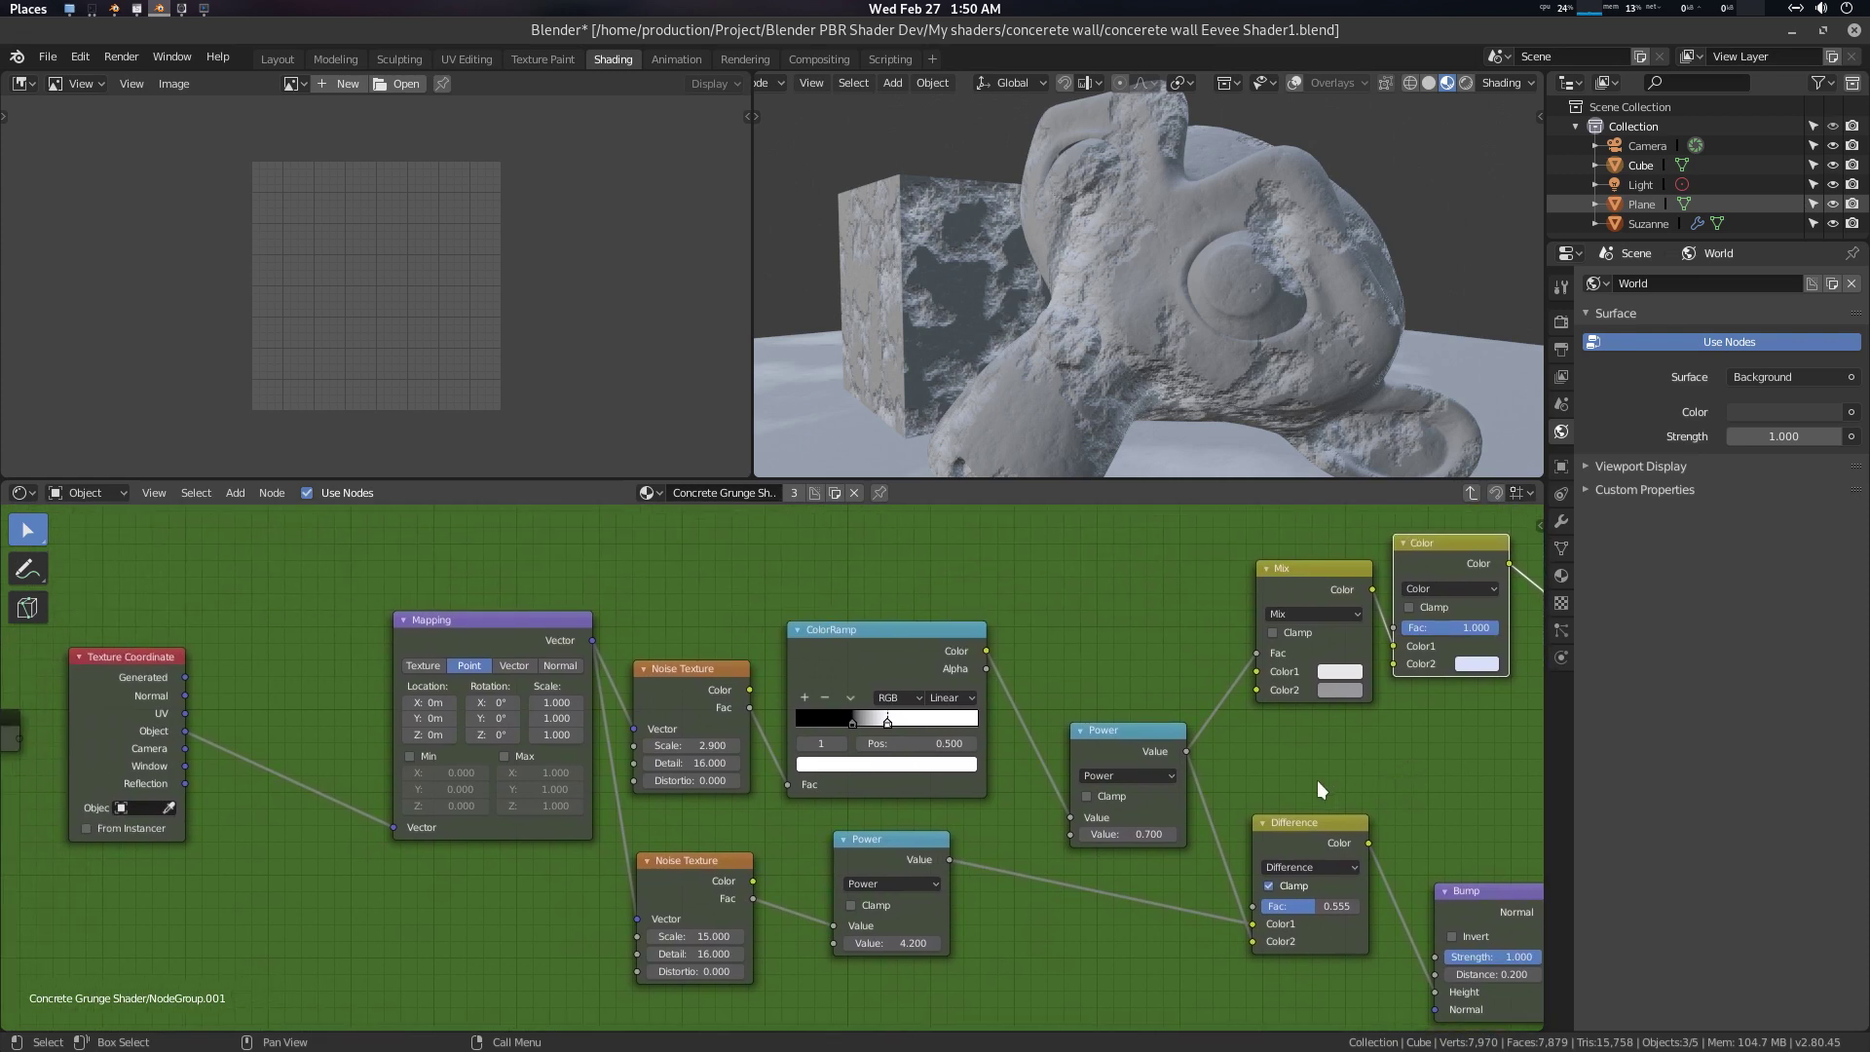
Set the upper Noise Texture scale to 3.500 and link it to the Group Input
scroll(462, 808, down, 2)
middle_drag(461, 808, 618, 861)
scroll(571, 830, up, 1)
scroll(658, 867, up, 1)
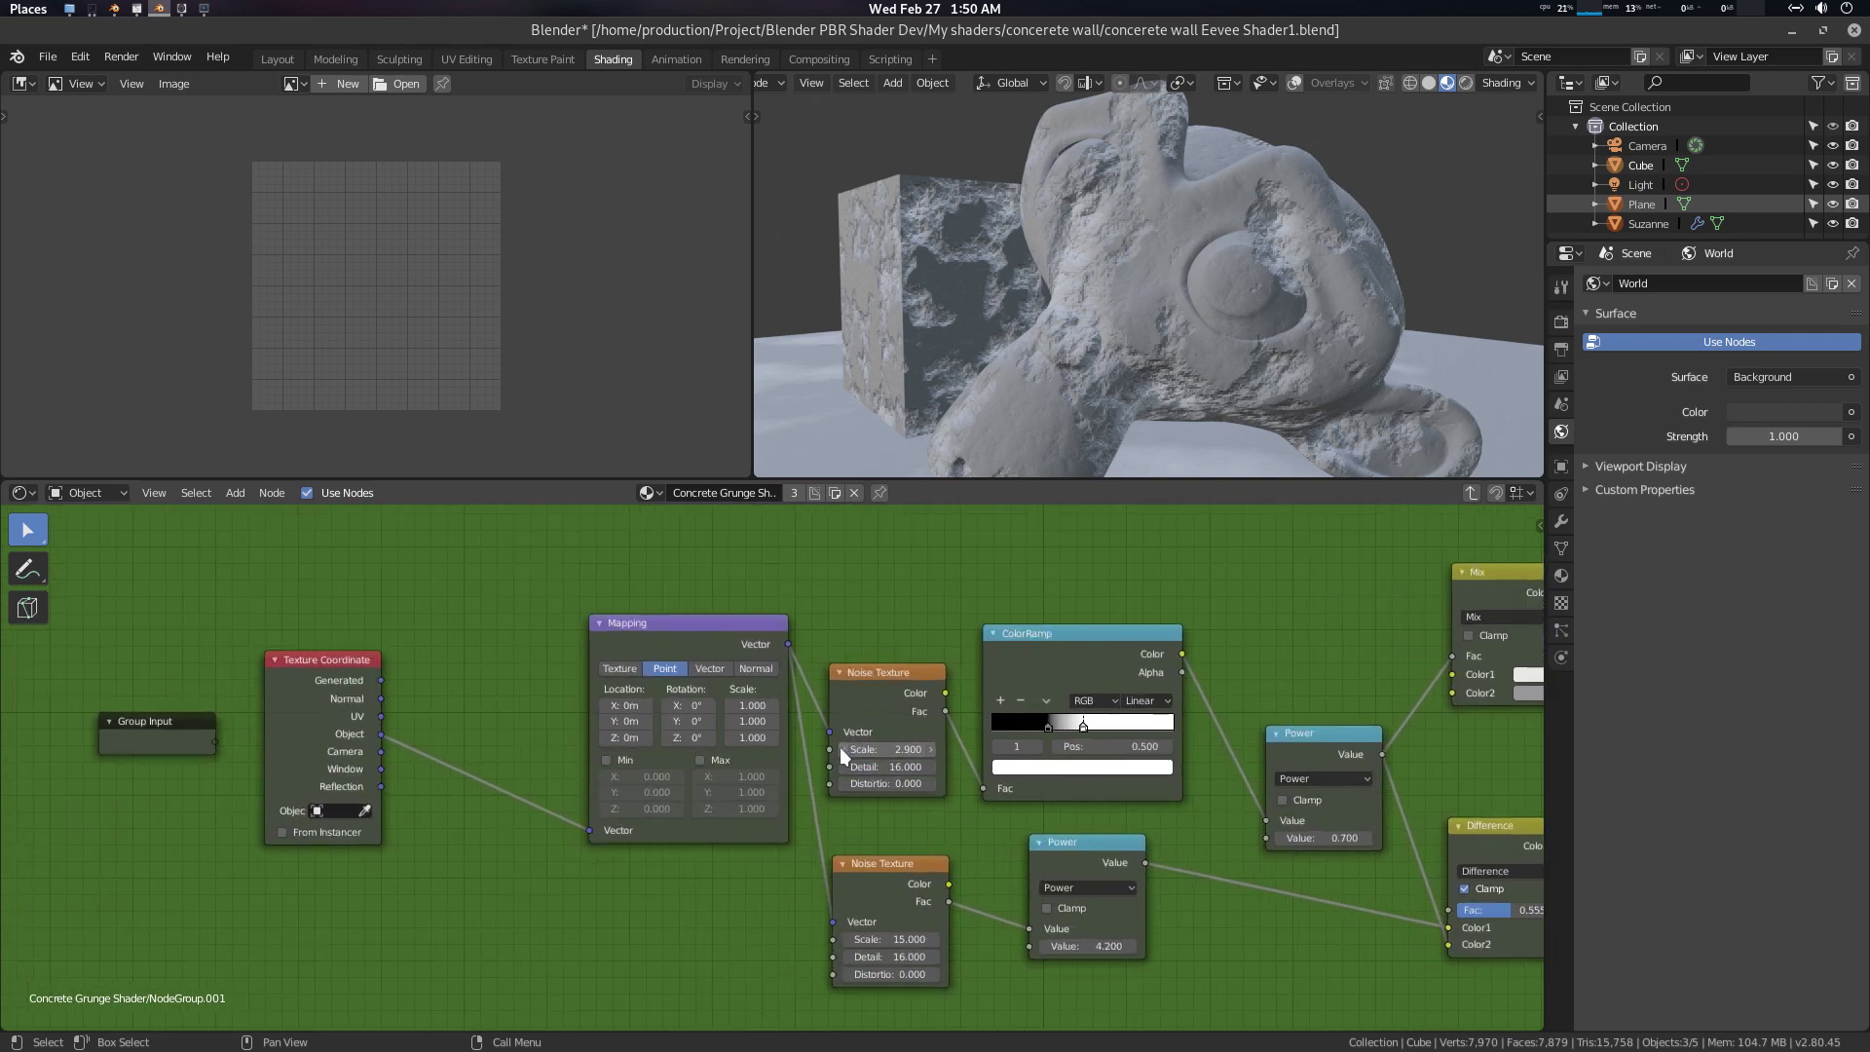
drag(901, 748, 872, 748)
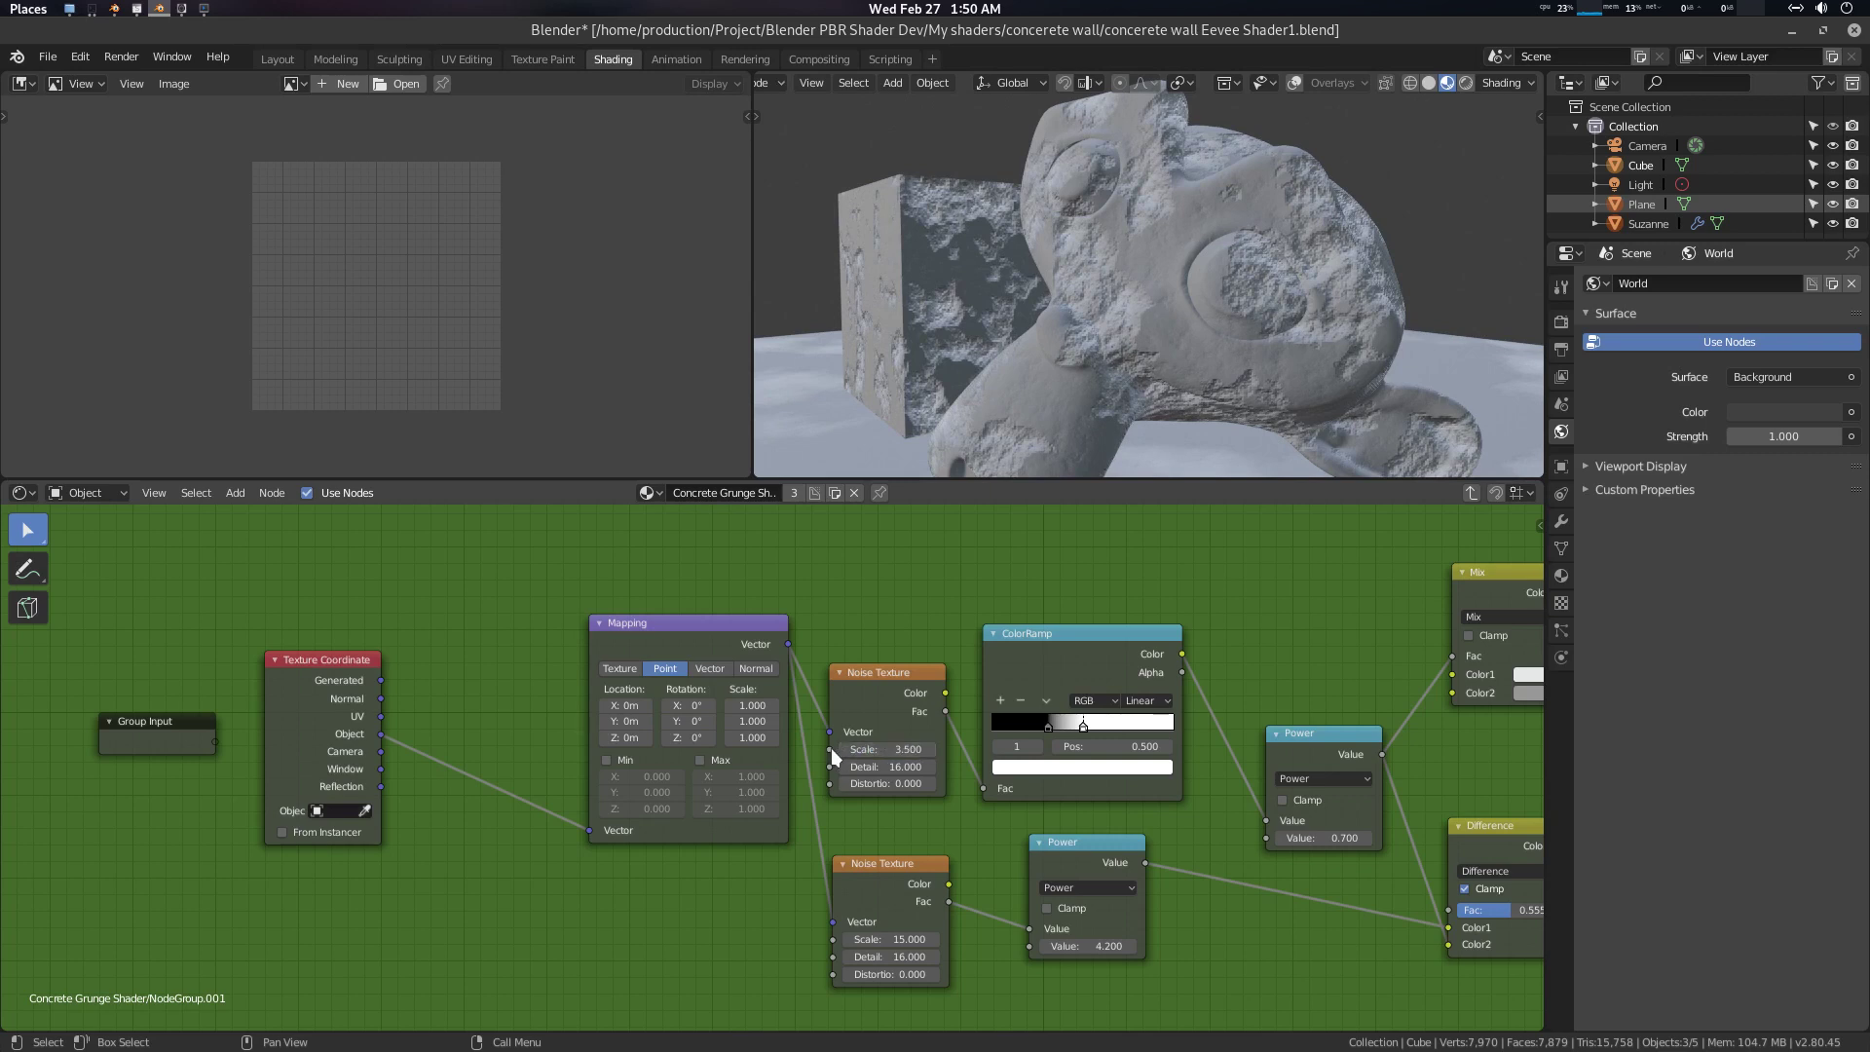
drag(830, 749, 218, 740)
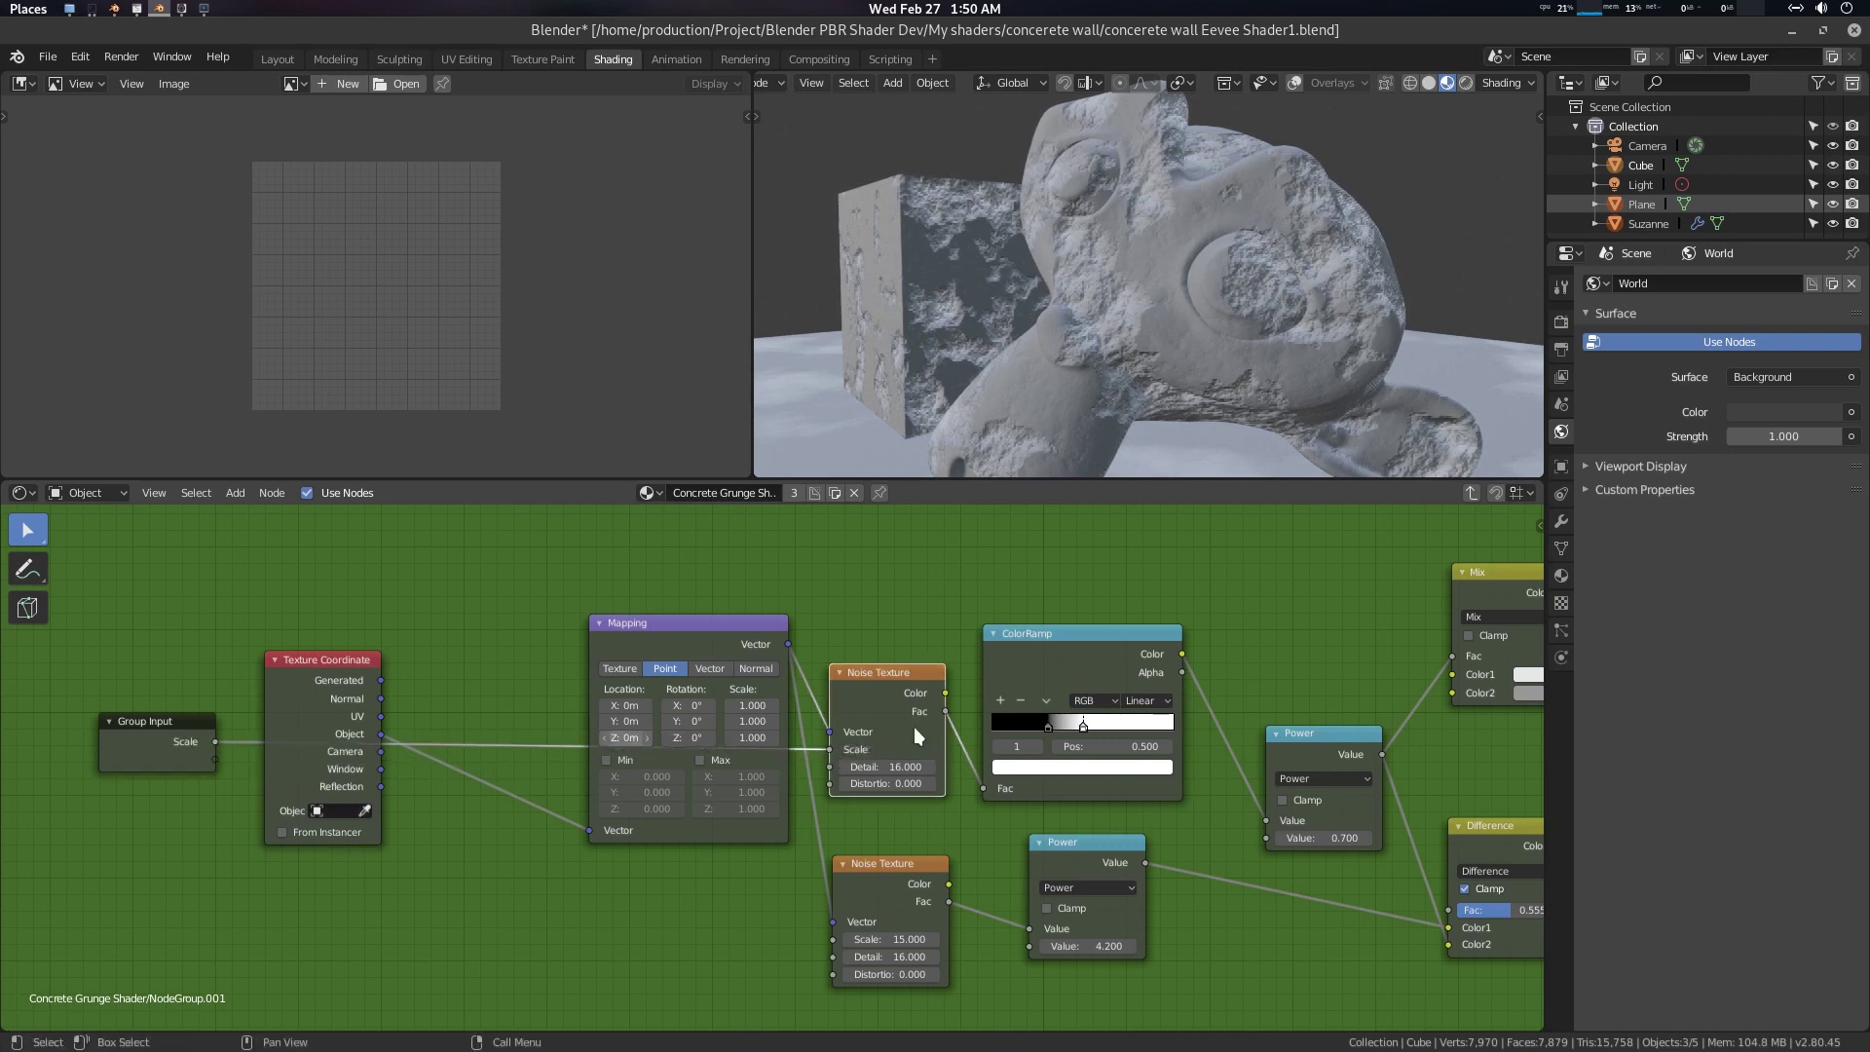
Rename the new Scale group input to Erosion Scale
key(n)
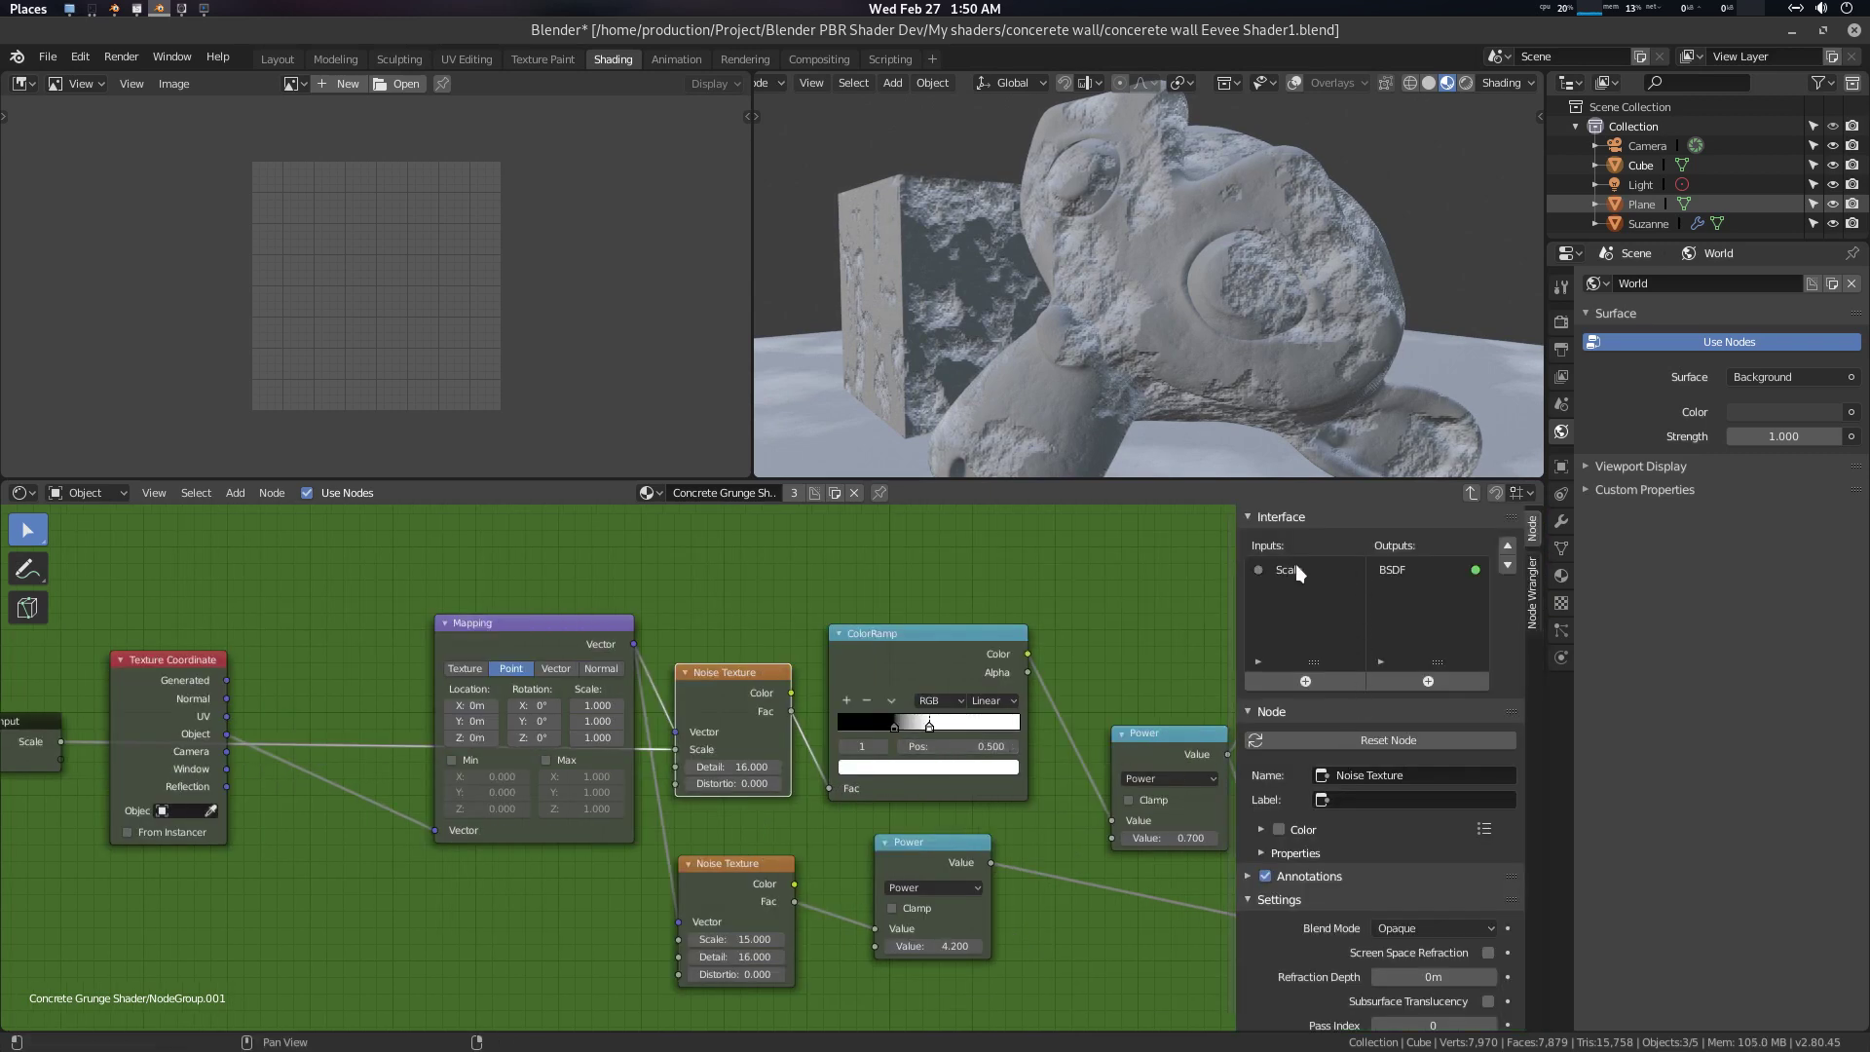
click(1295, 567)
click(1326, 703)
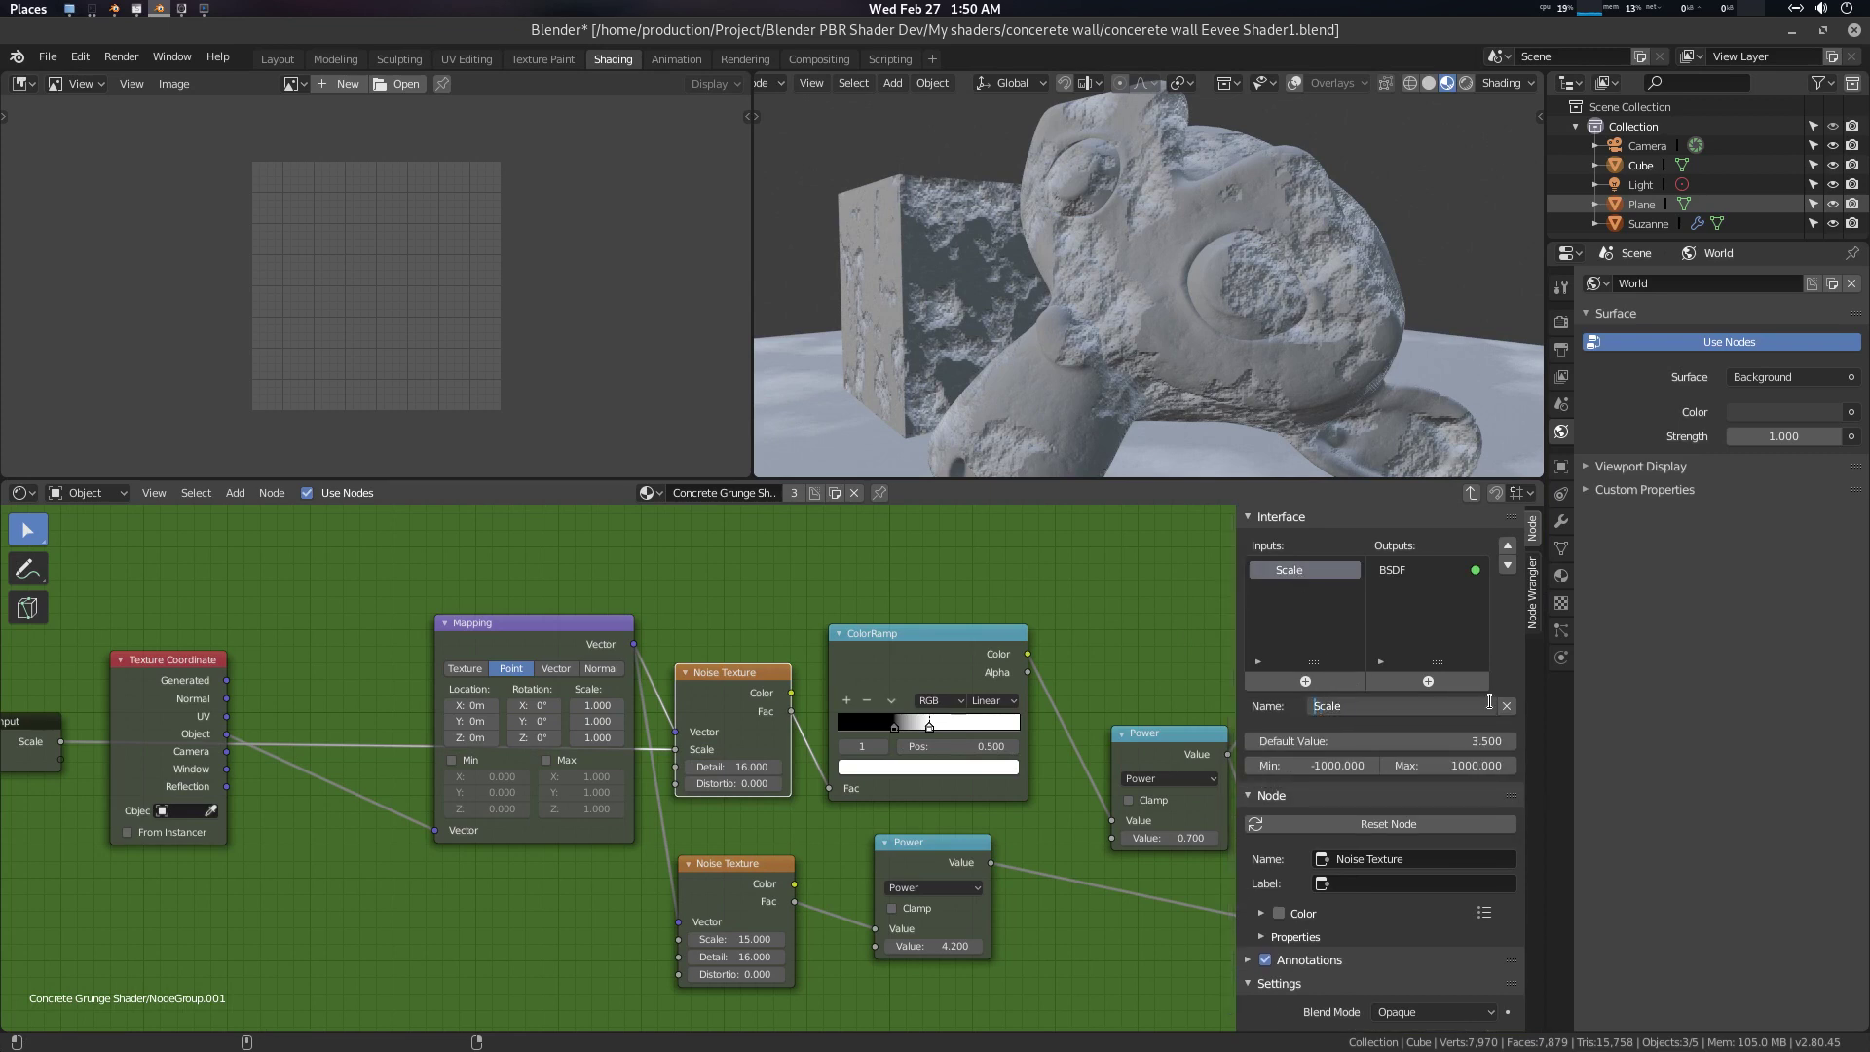
text(Erosion)
key(Return)
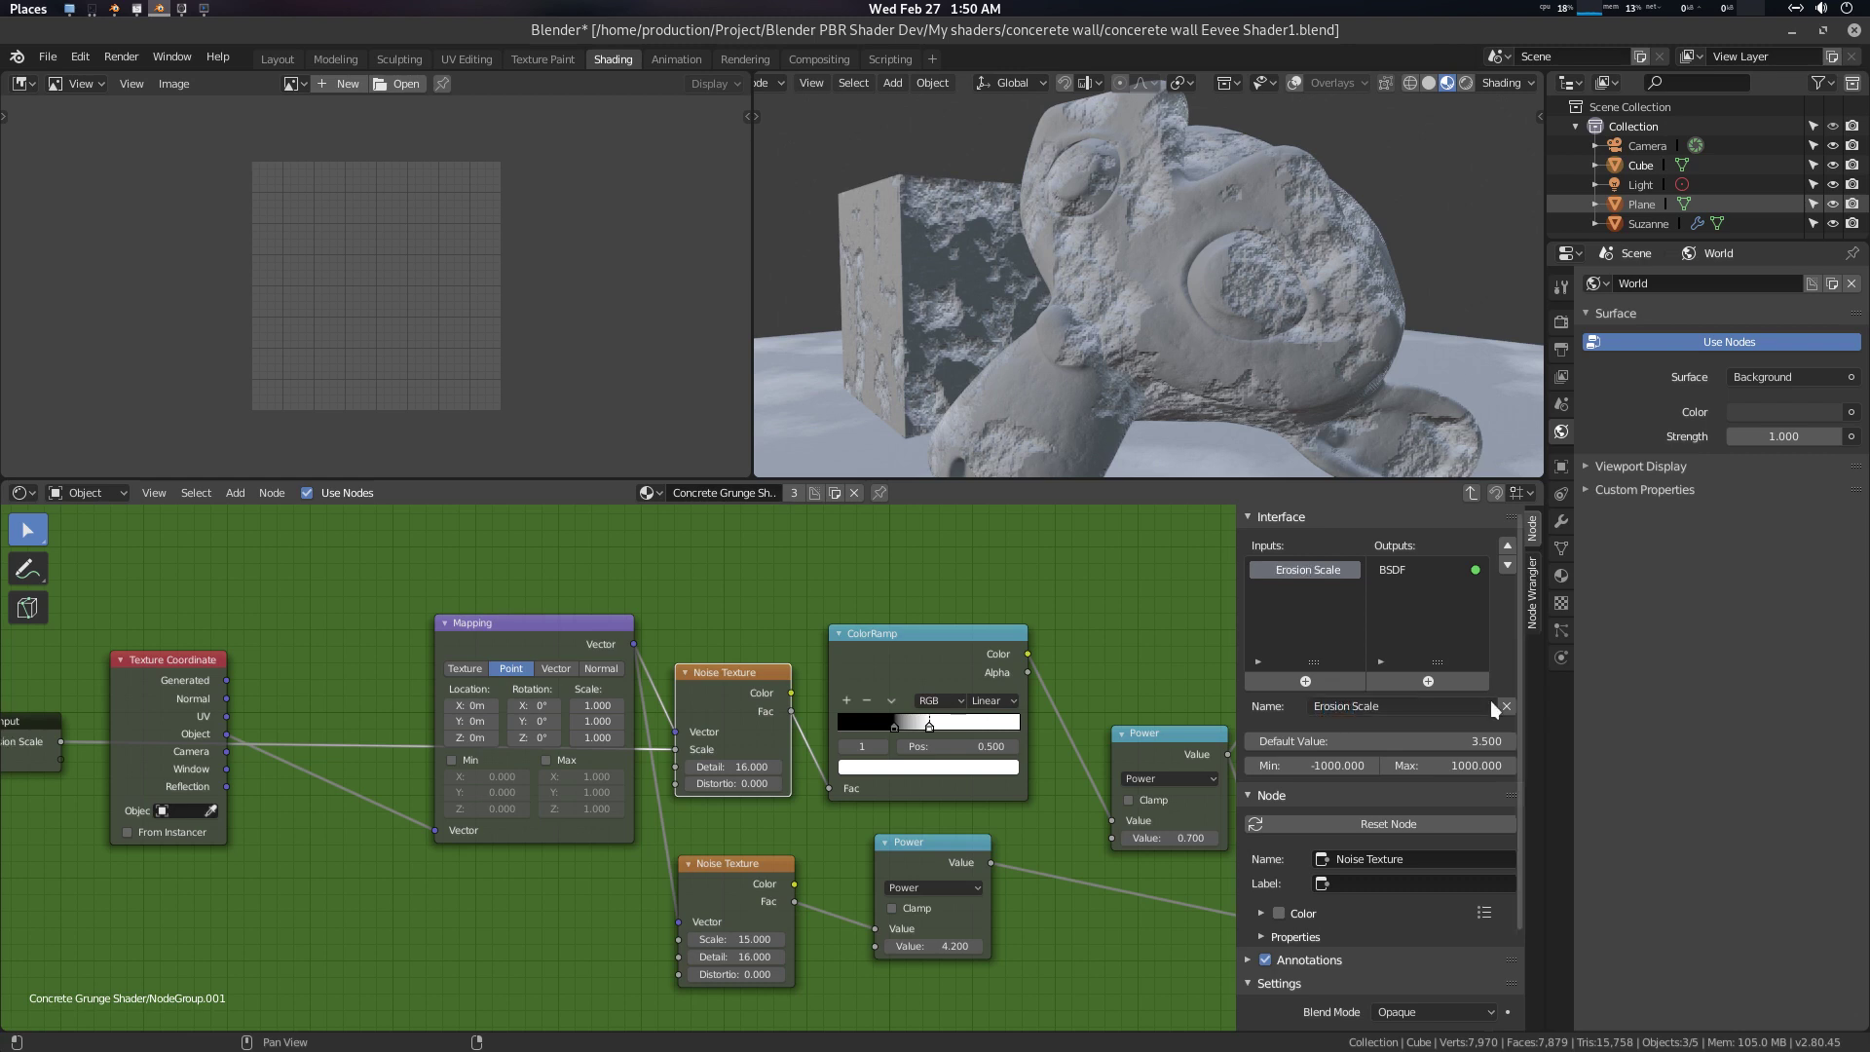
Set the lower Power to 1.000 and the lower Noise Texture scale to 14.900
middle_drag(1008, 810, 915, 788)
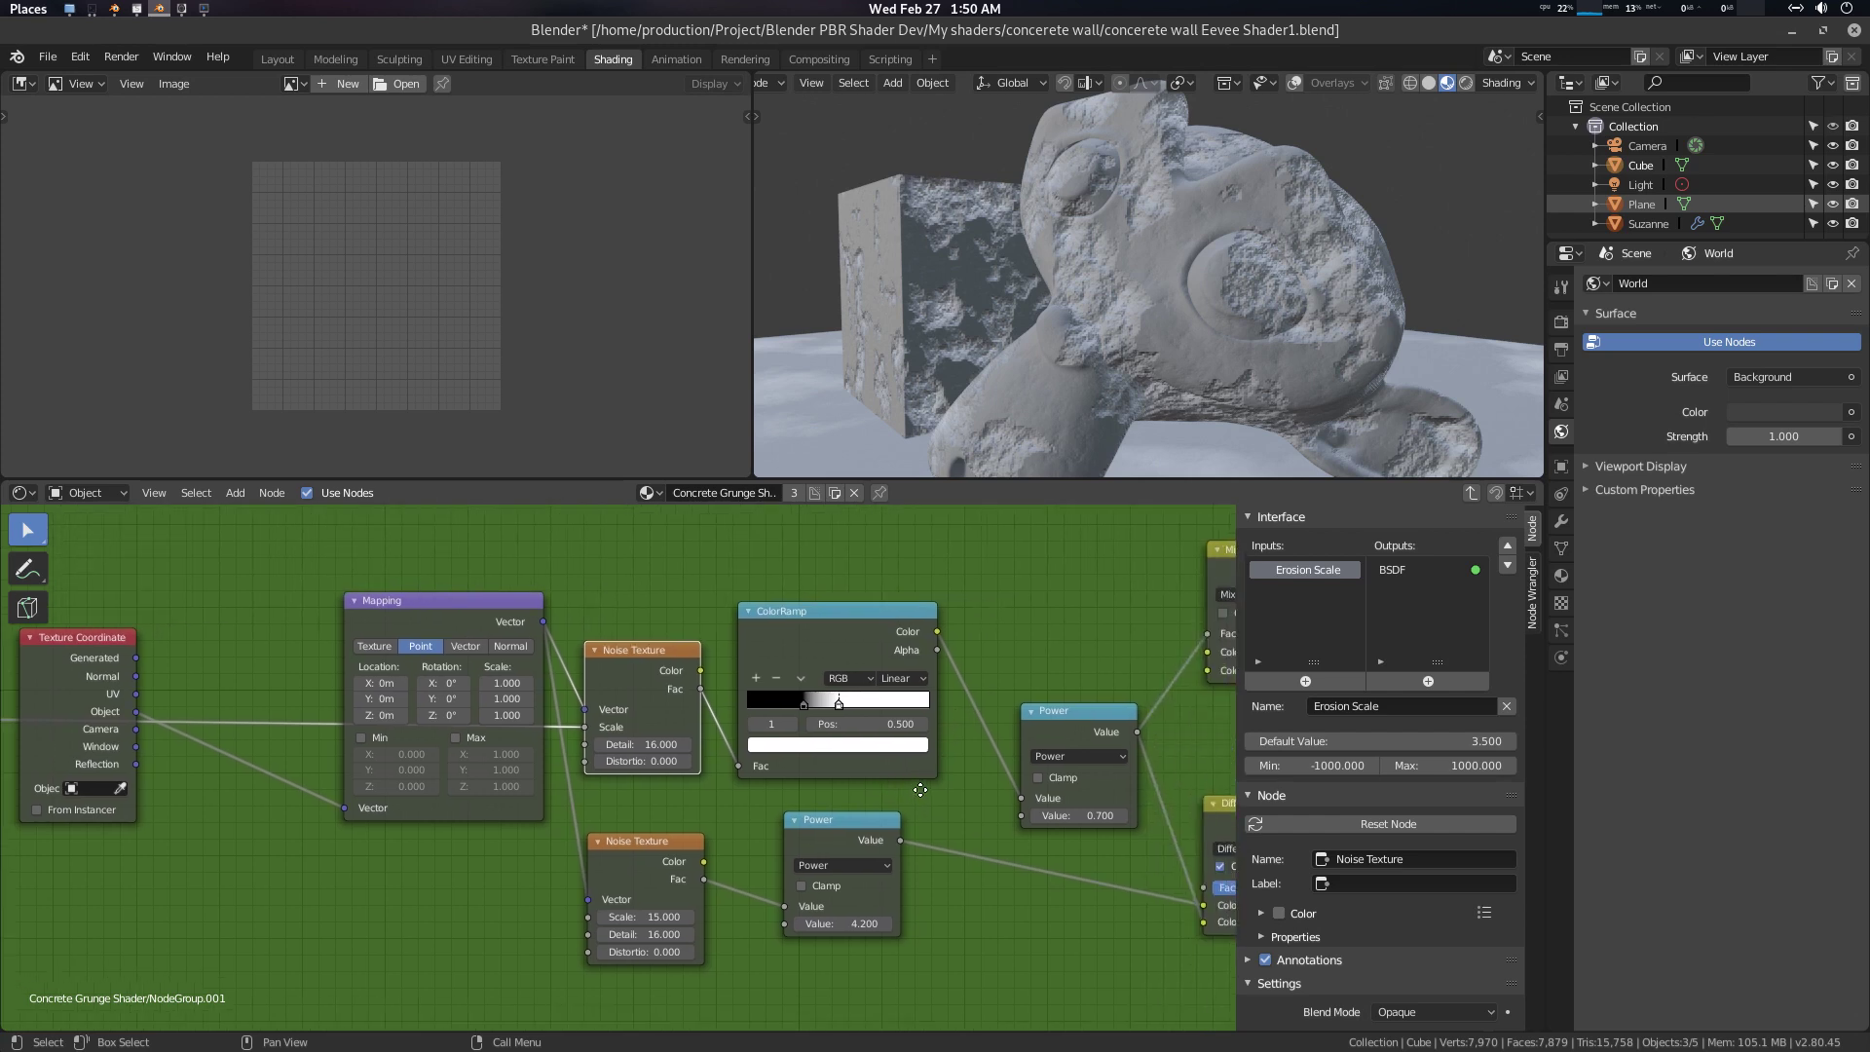
mouse_move(842, 923)
mouse_down()
mouse_move(809, 923)
mouse_move(872, 923)
mouse_up()
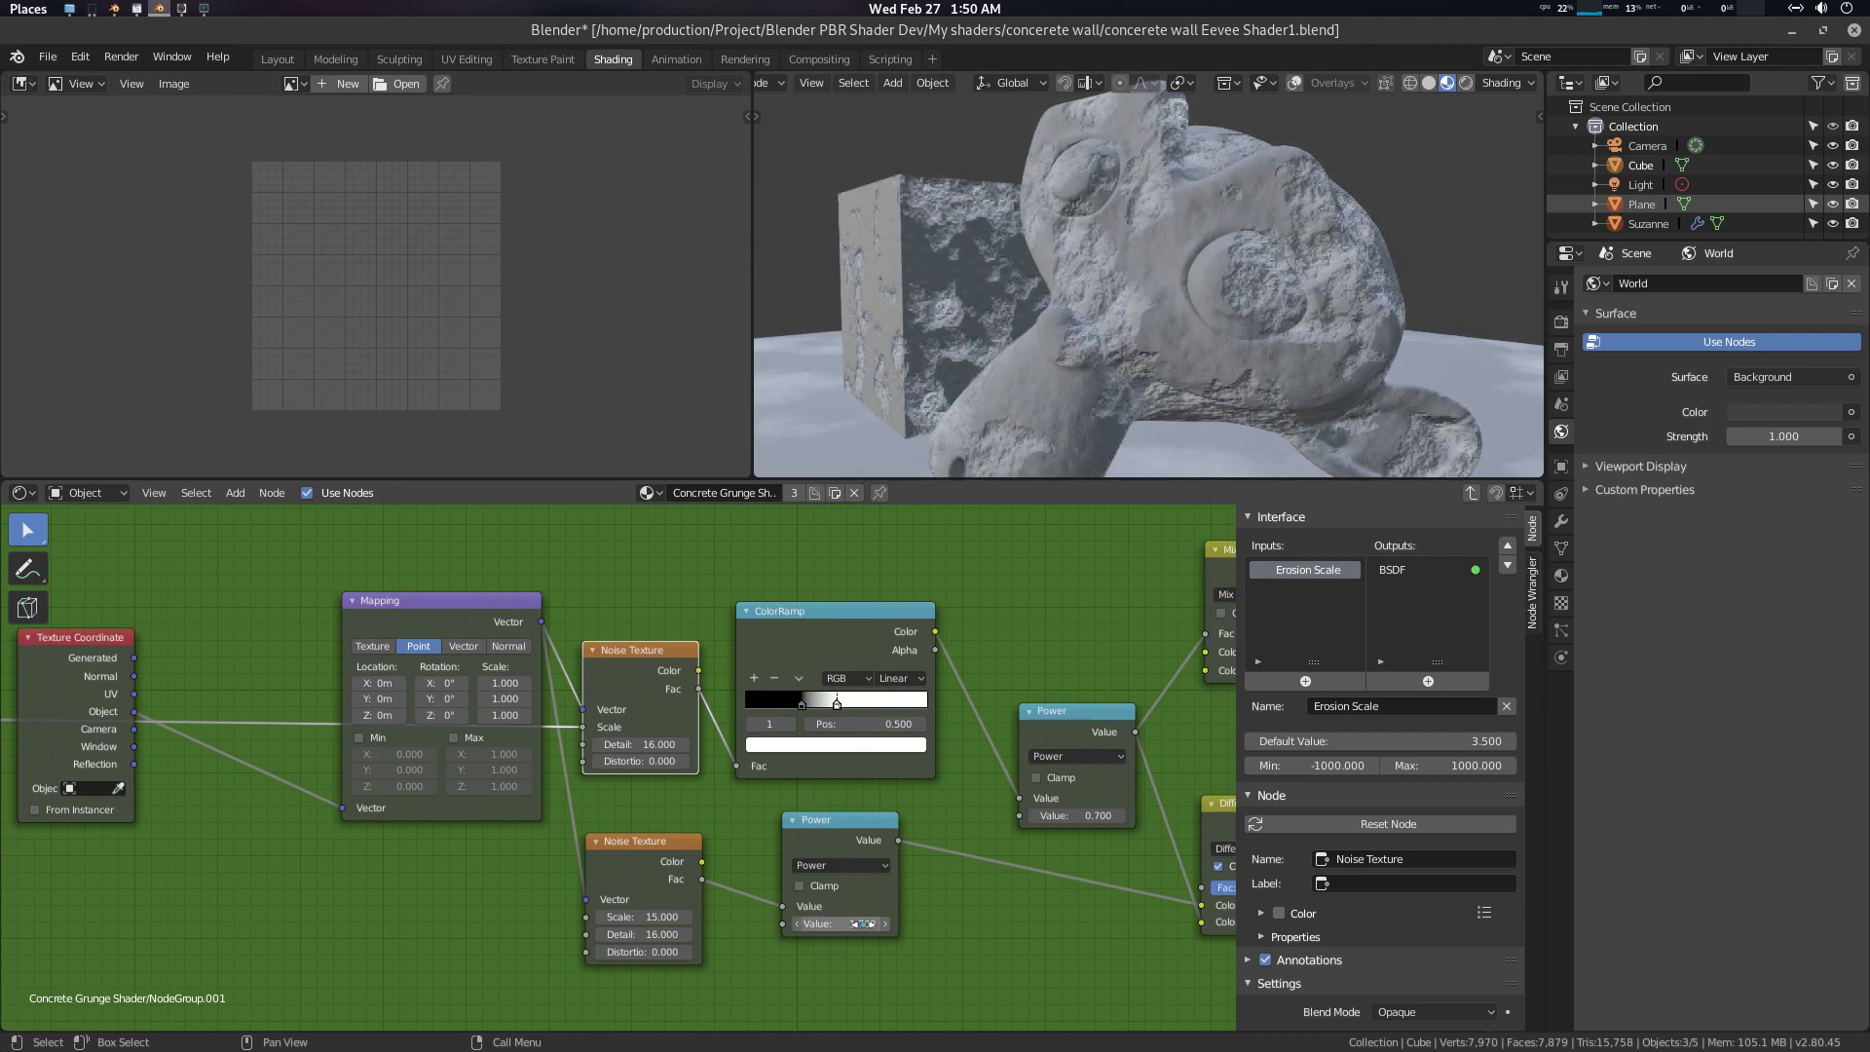
mouse_move(842, 923)
mouse_down()
mouse_move(823, 923)
mouse_move(857, 923)
mouse_up()
scroll(752, 933, up, 2)
drag(709, 925, 750, 922)
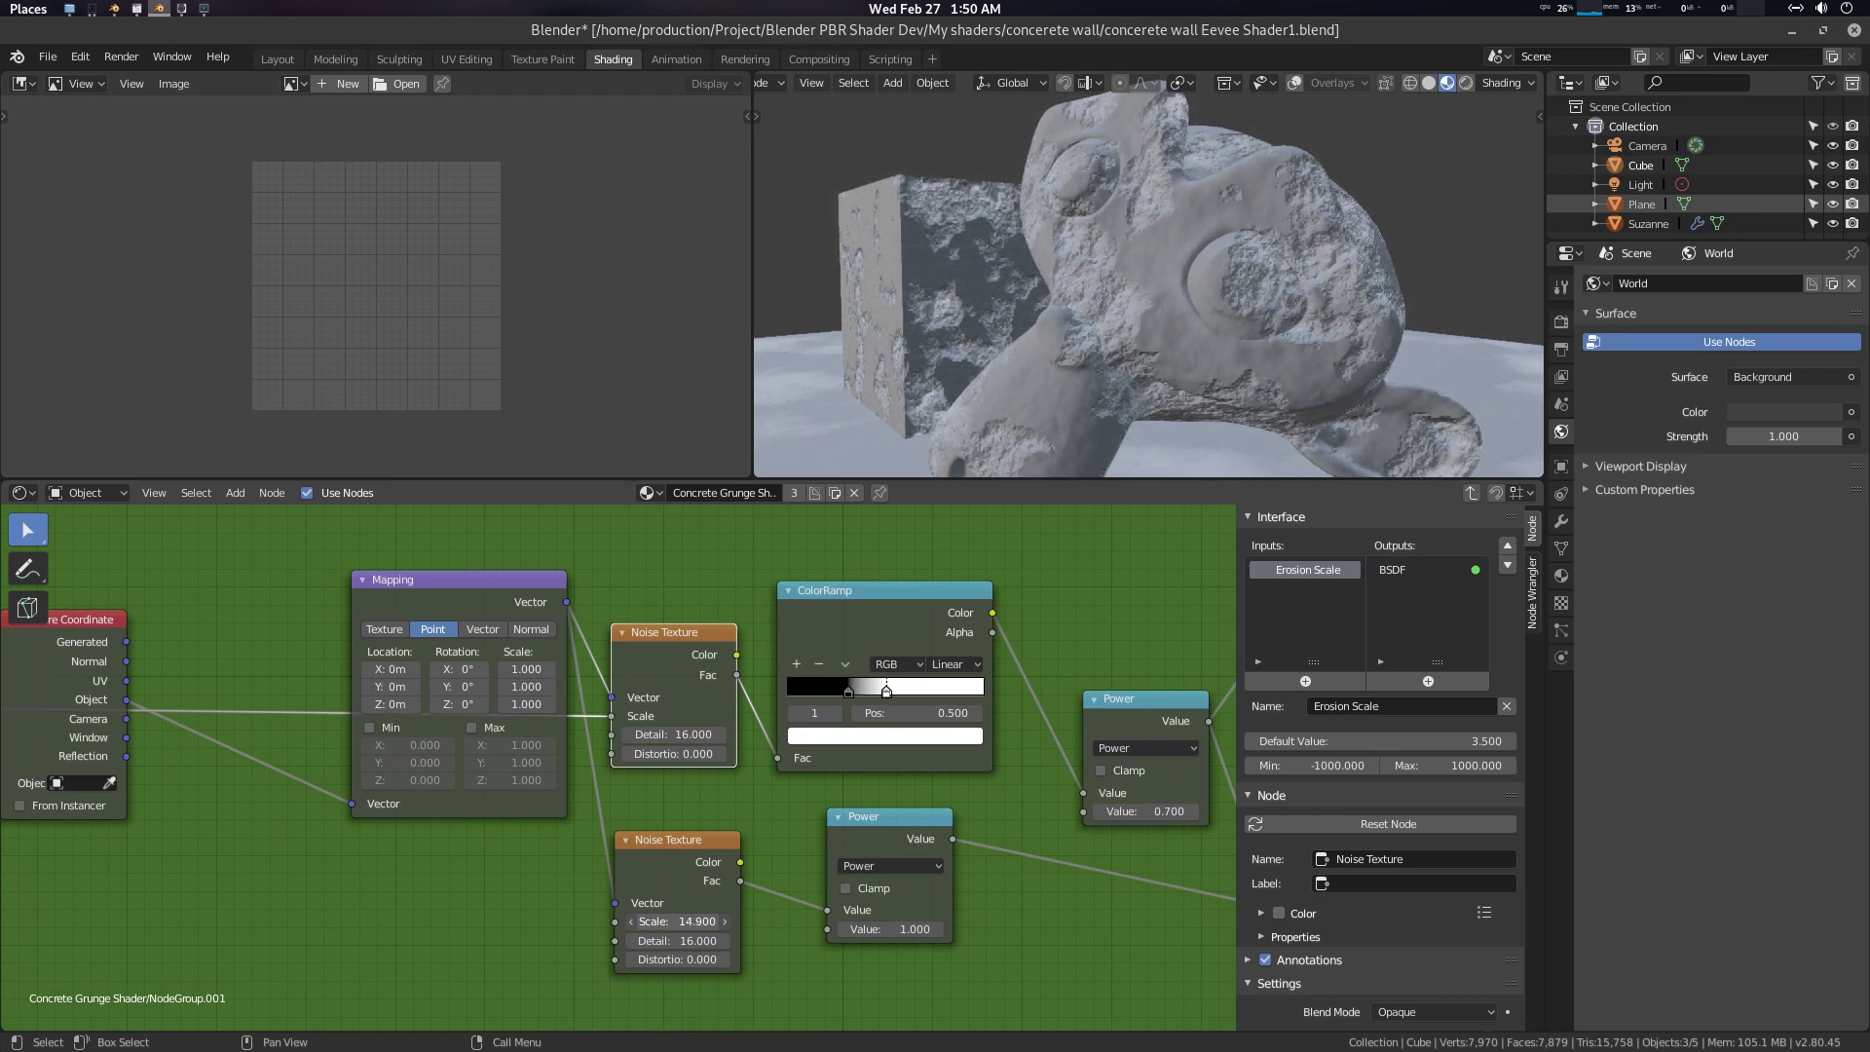
Expose the lower Noise Texture scale (18.900) as a group input named Noise Scale
middle_drag(592, 921, 725, 930)
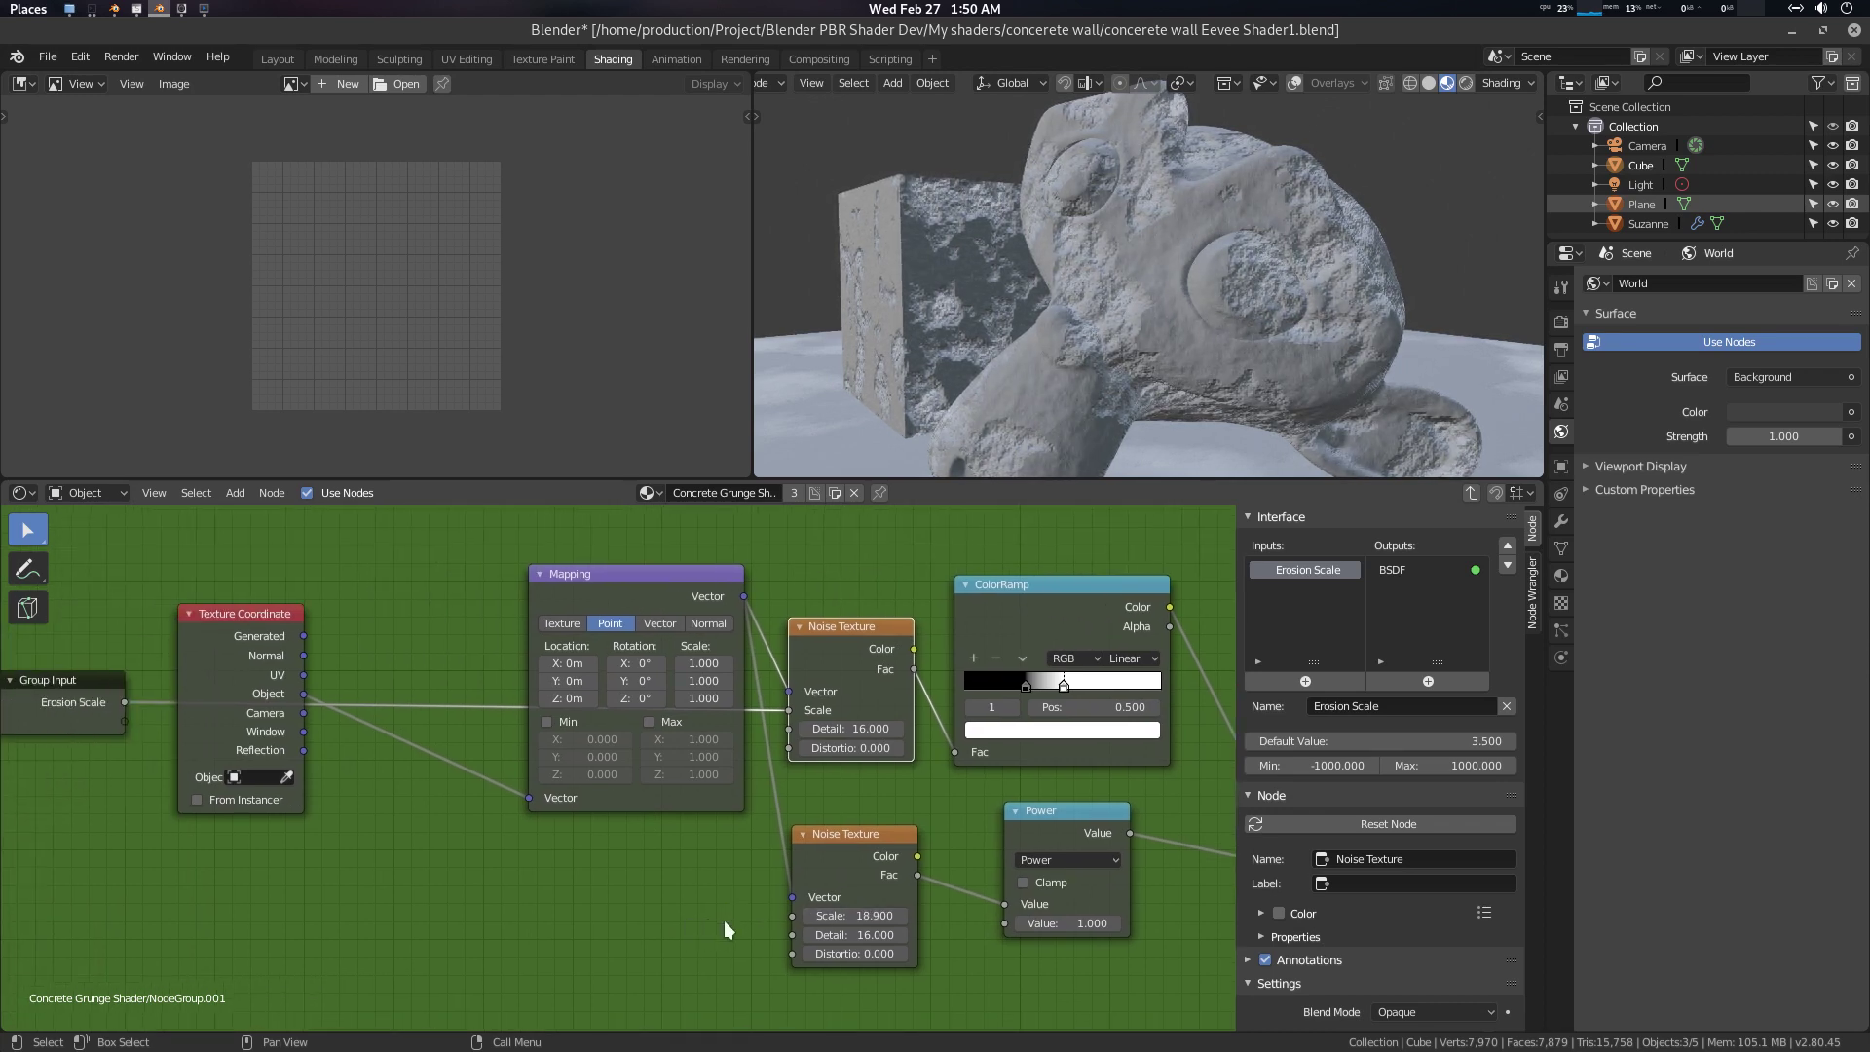
drag(791, 915, 111, 727)
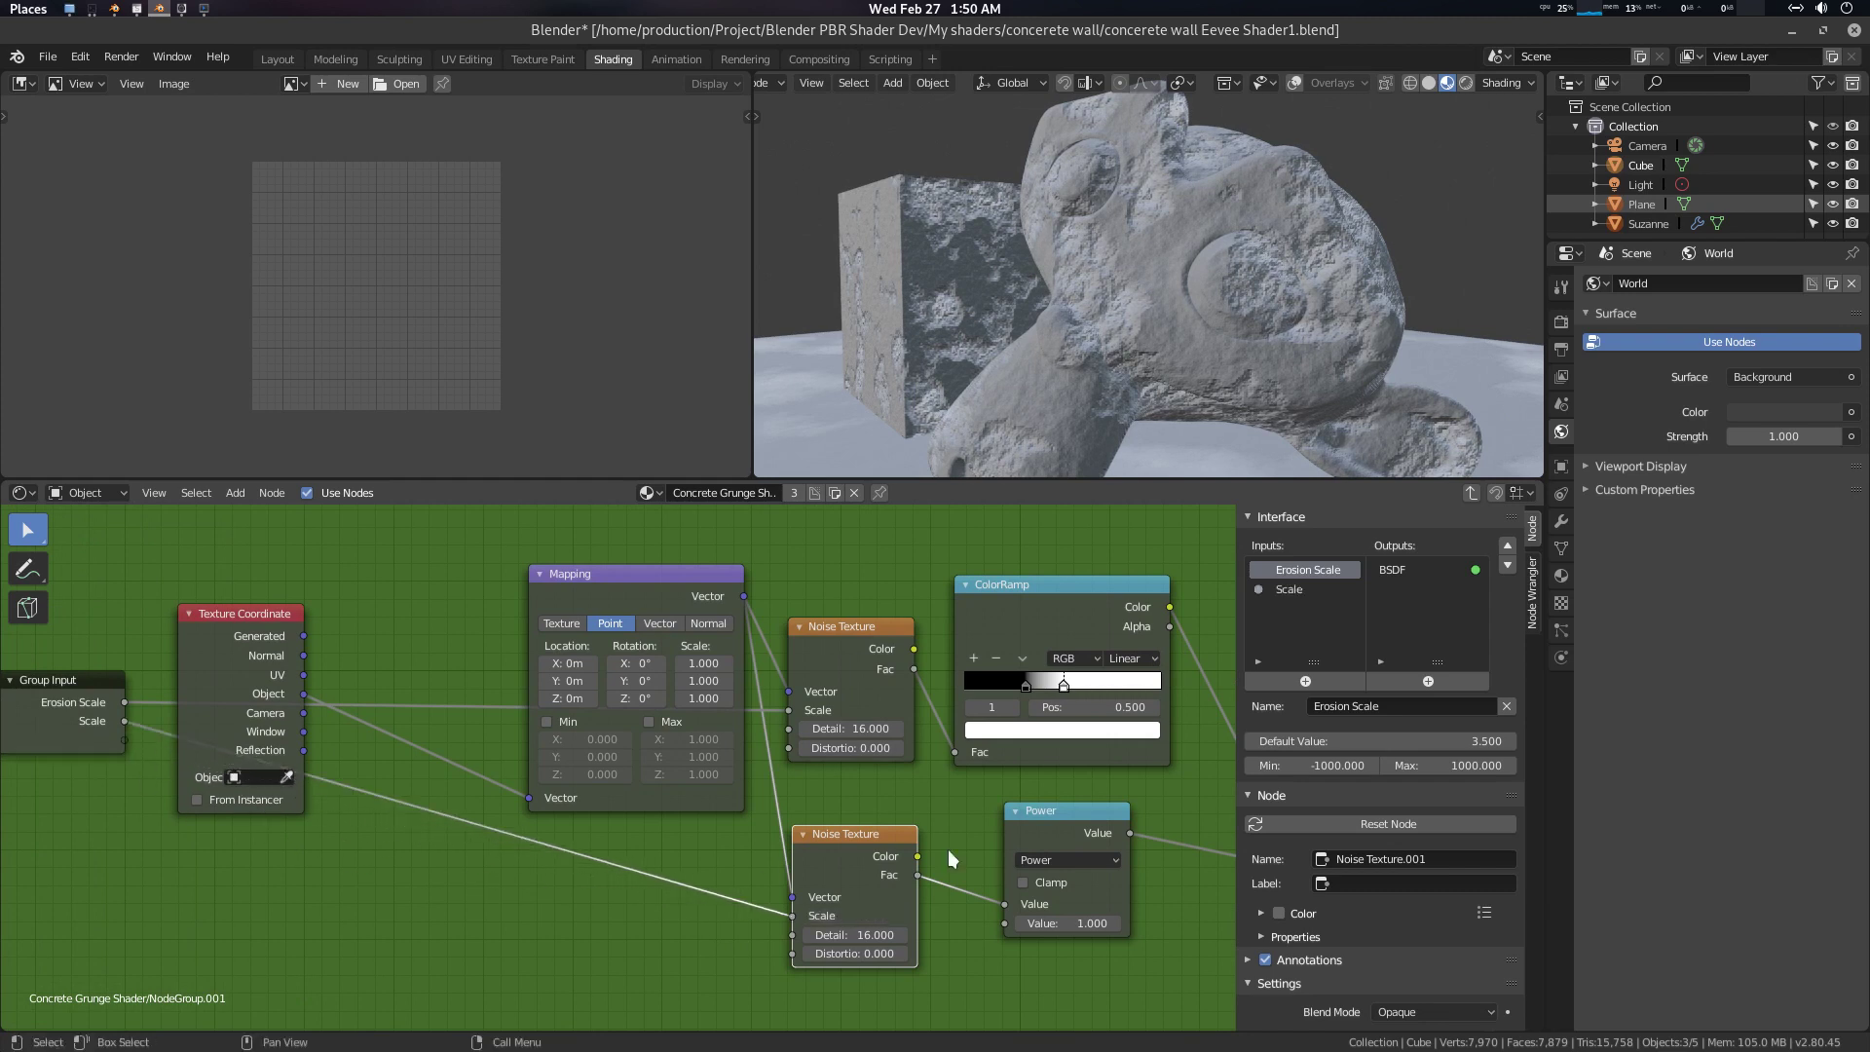
click(1283, 585)
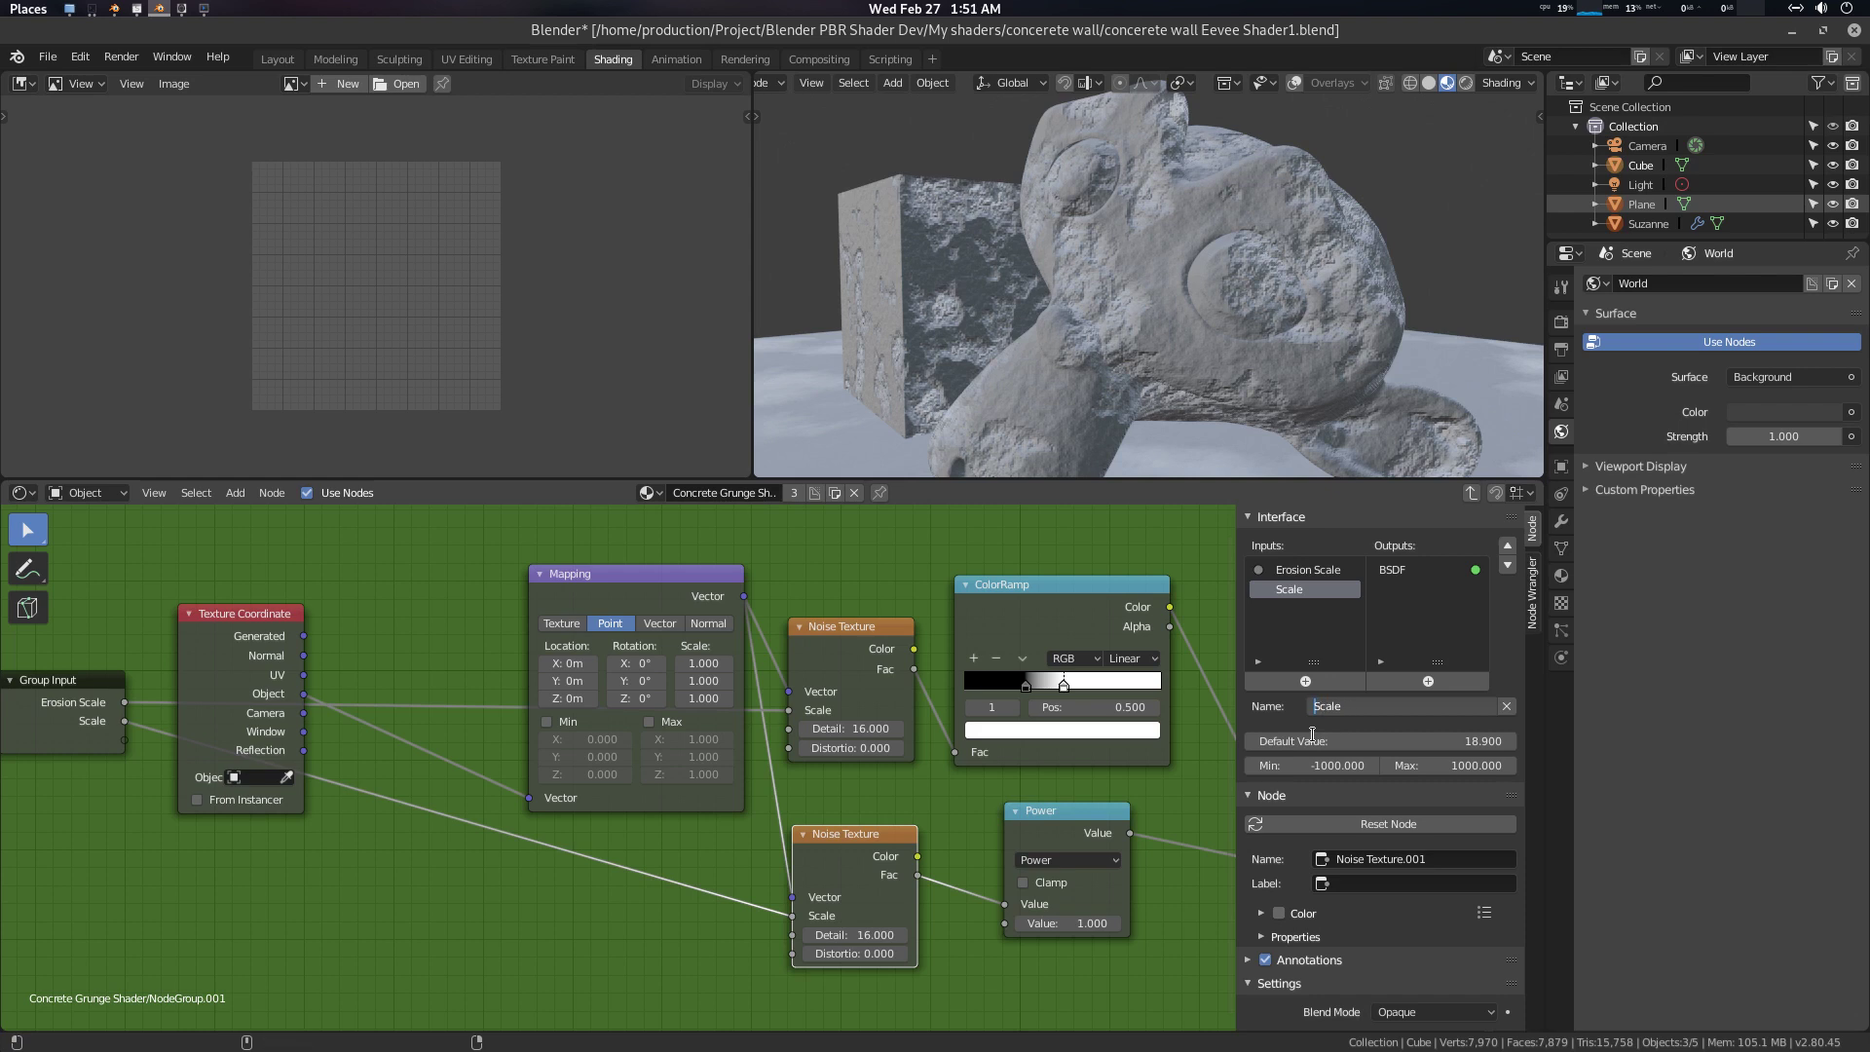
text(Noise)
key(Return)
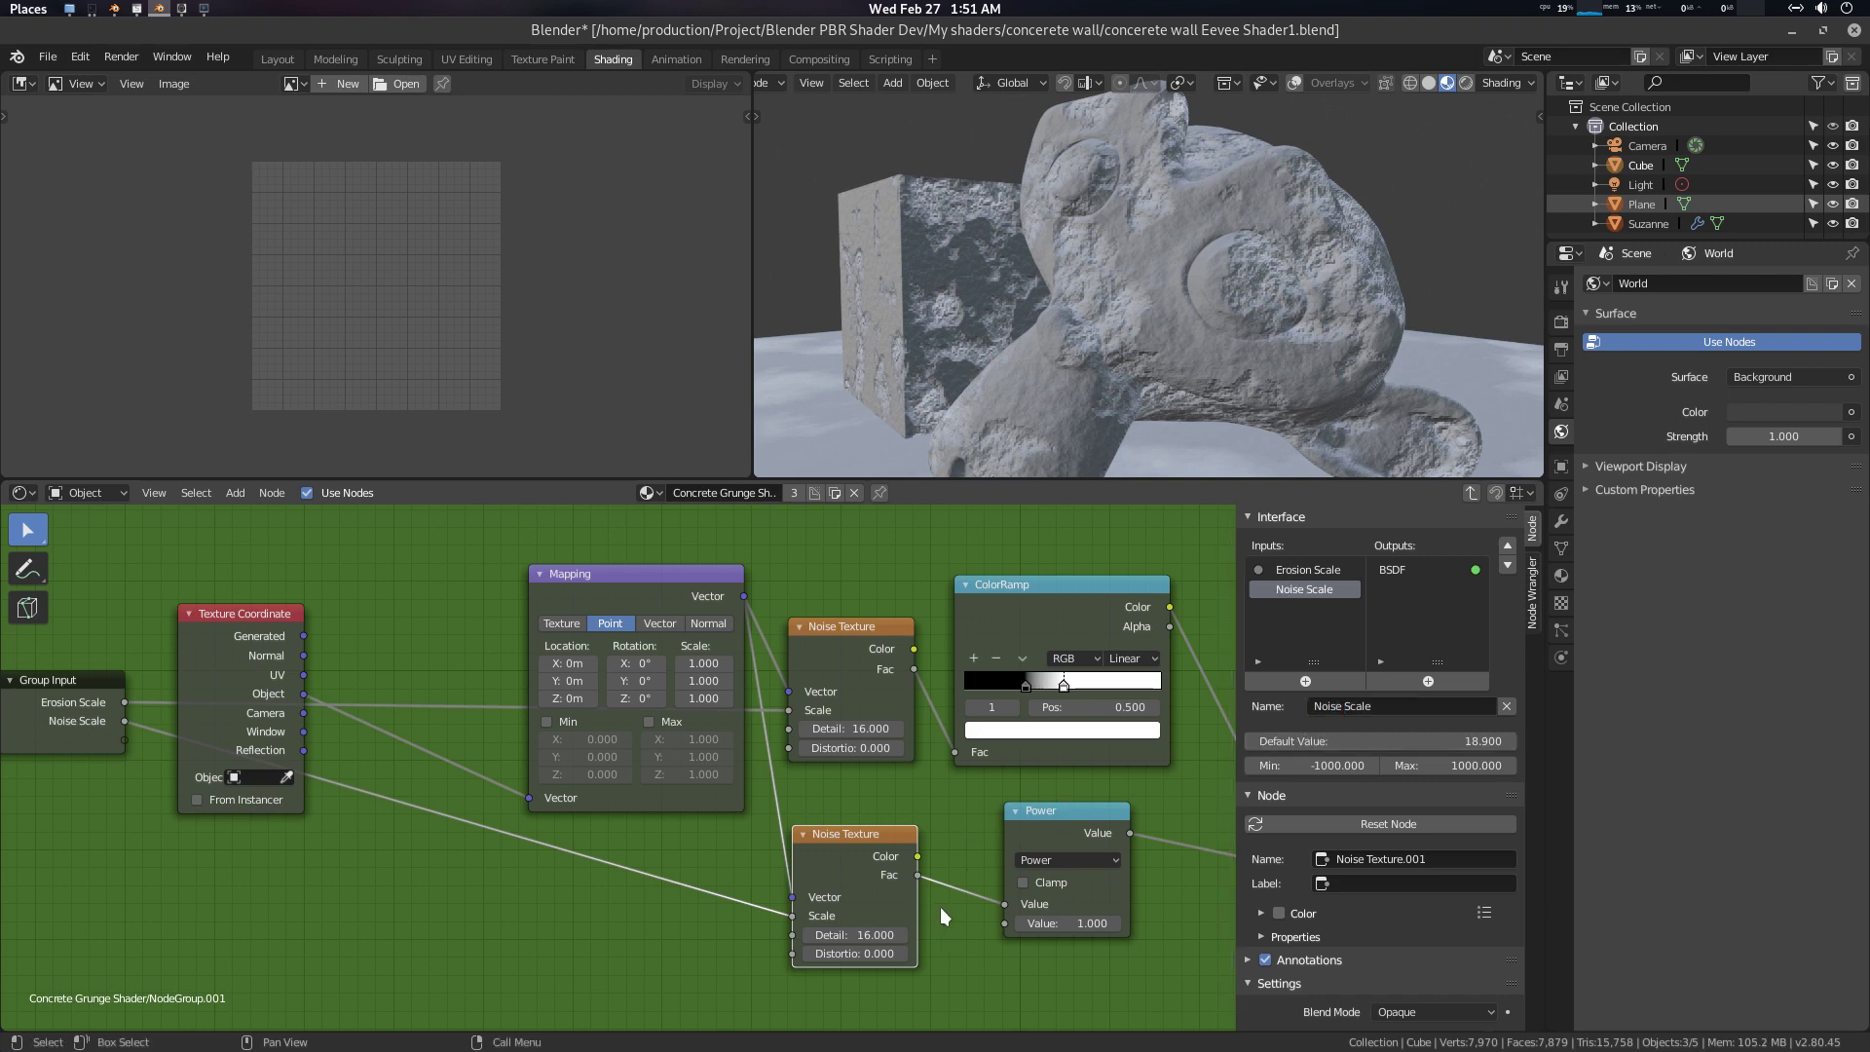
Try erosion Power exponents of 5.9, 2.9, -0.1, 3 and 1 to compare the grunge
middle_drag(1124, 816, 868, 814)
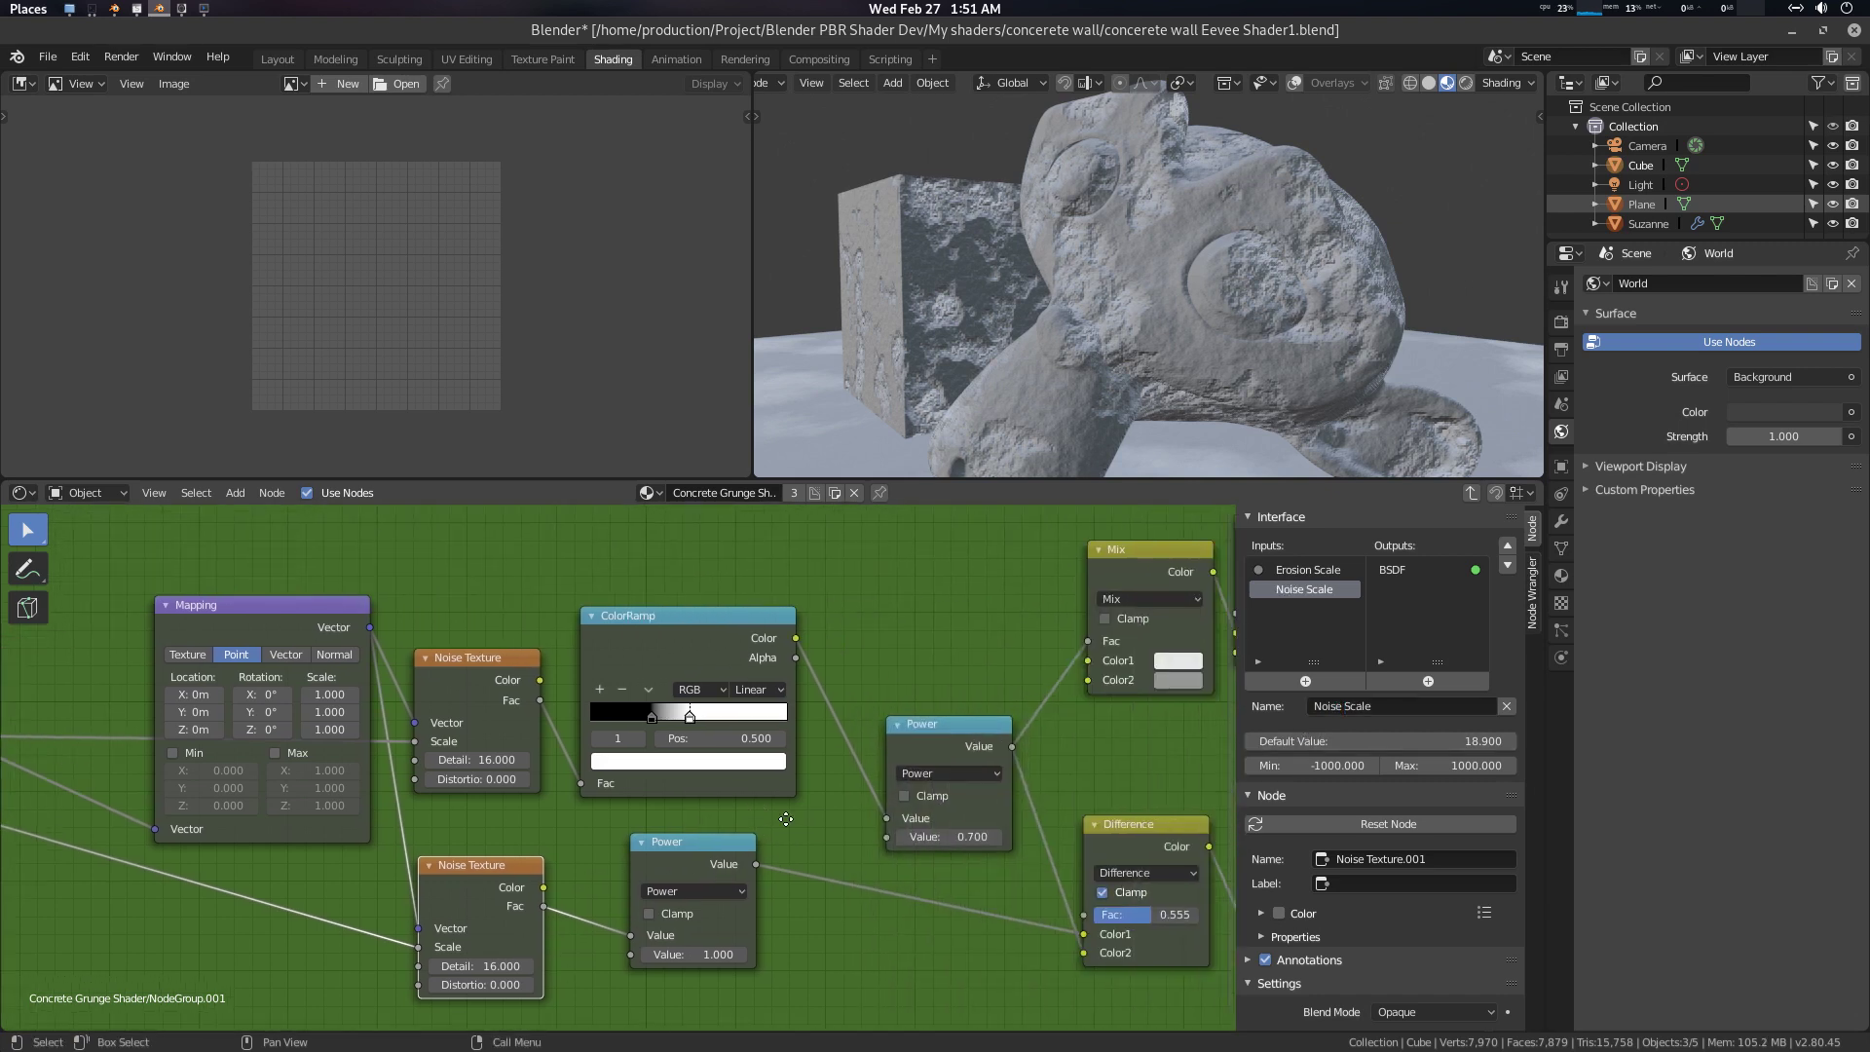
double_click(1105, 803)
text(5.9)
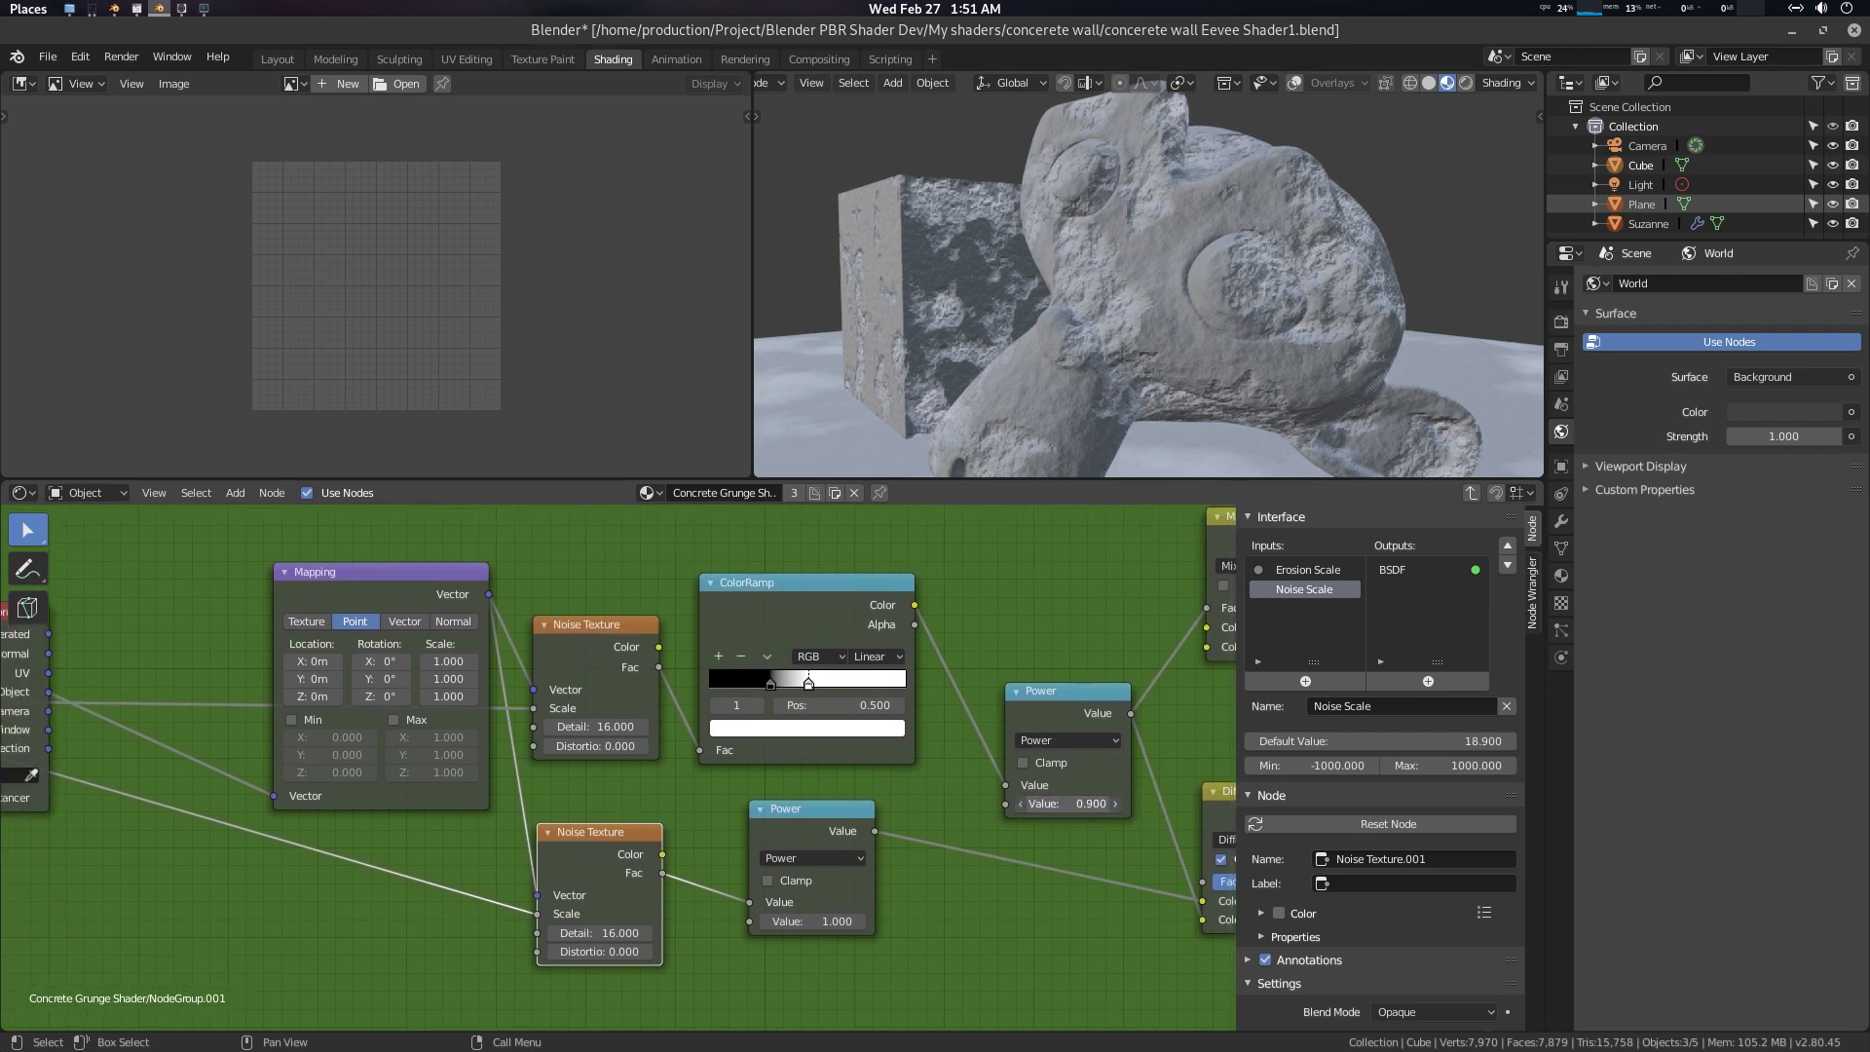
key(Return)
drag(1071, 803, 1013, 804)
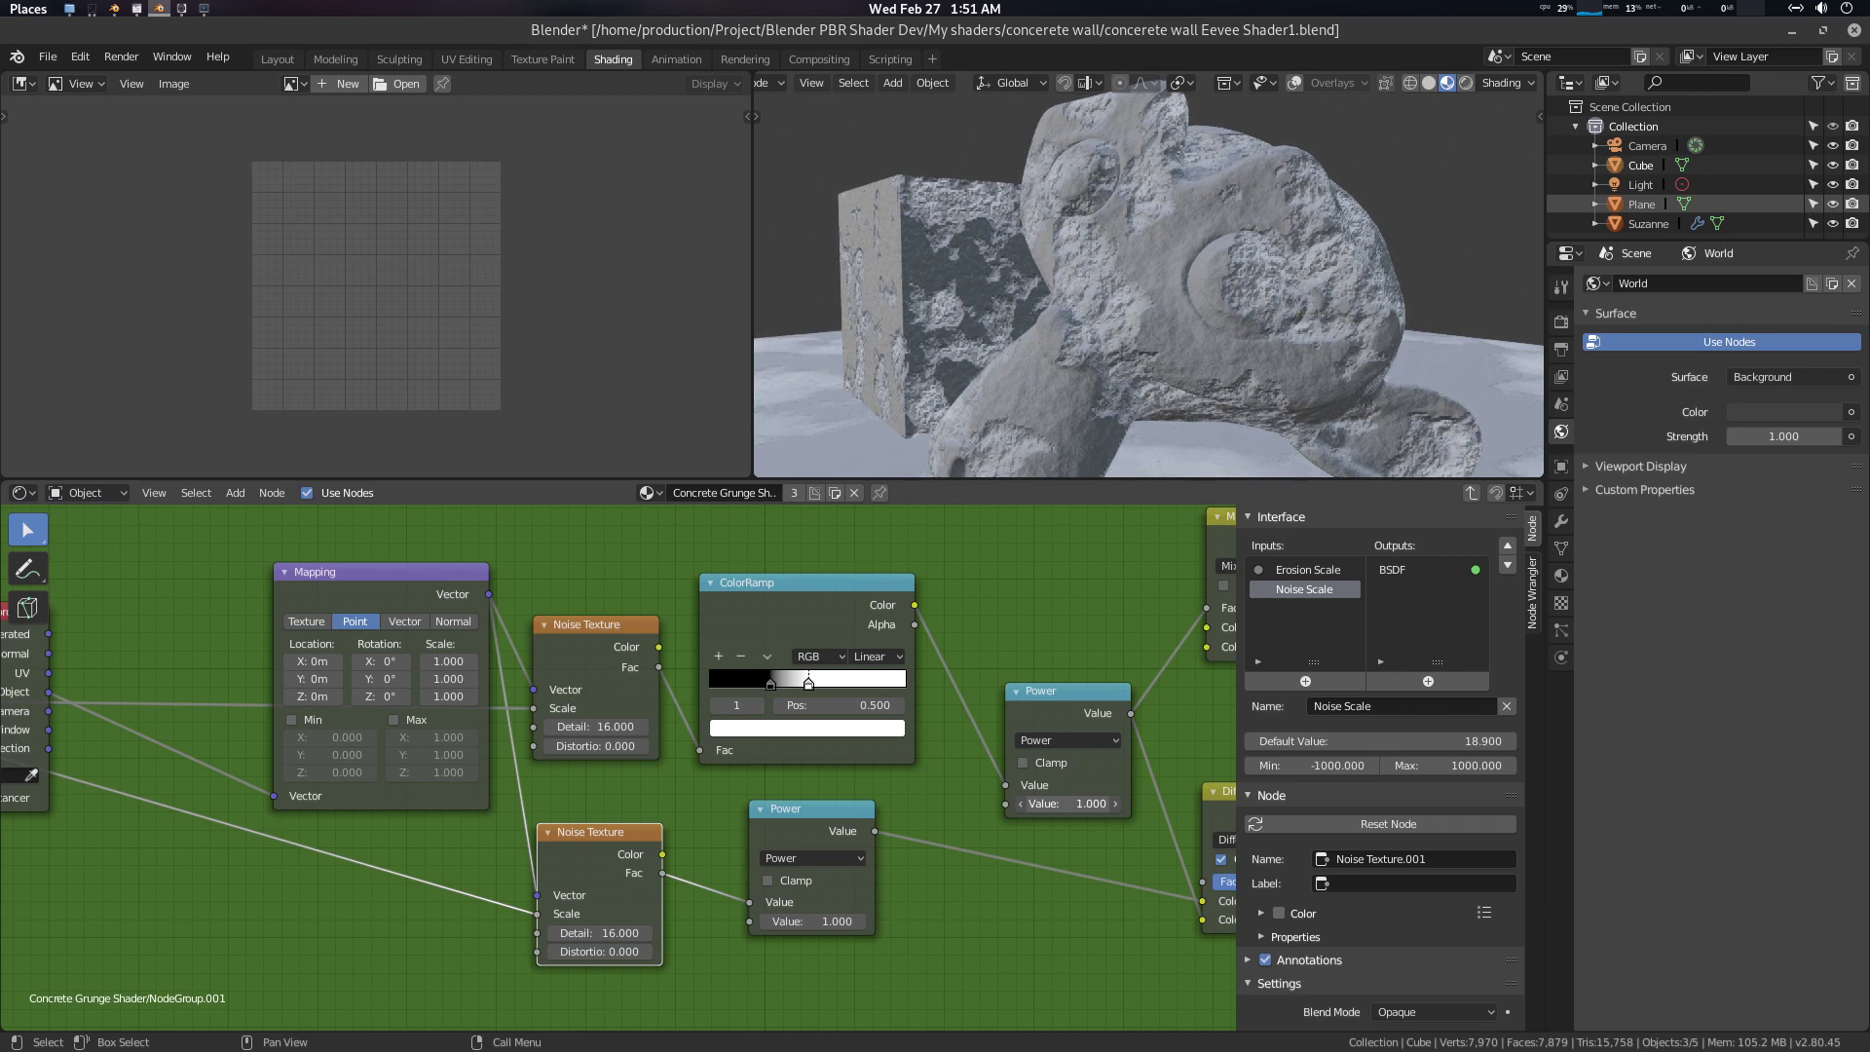
mouse_move(1012, 803)
mouse_down()
mouse_move(954, 803)
mouse_move(978, 803)
mouse_up()
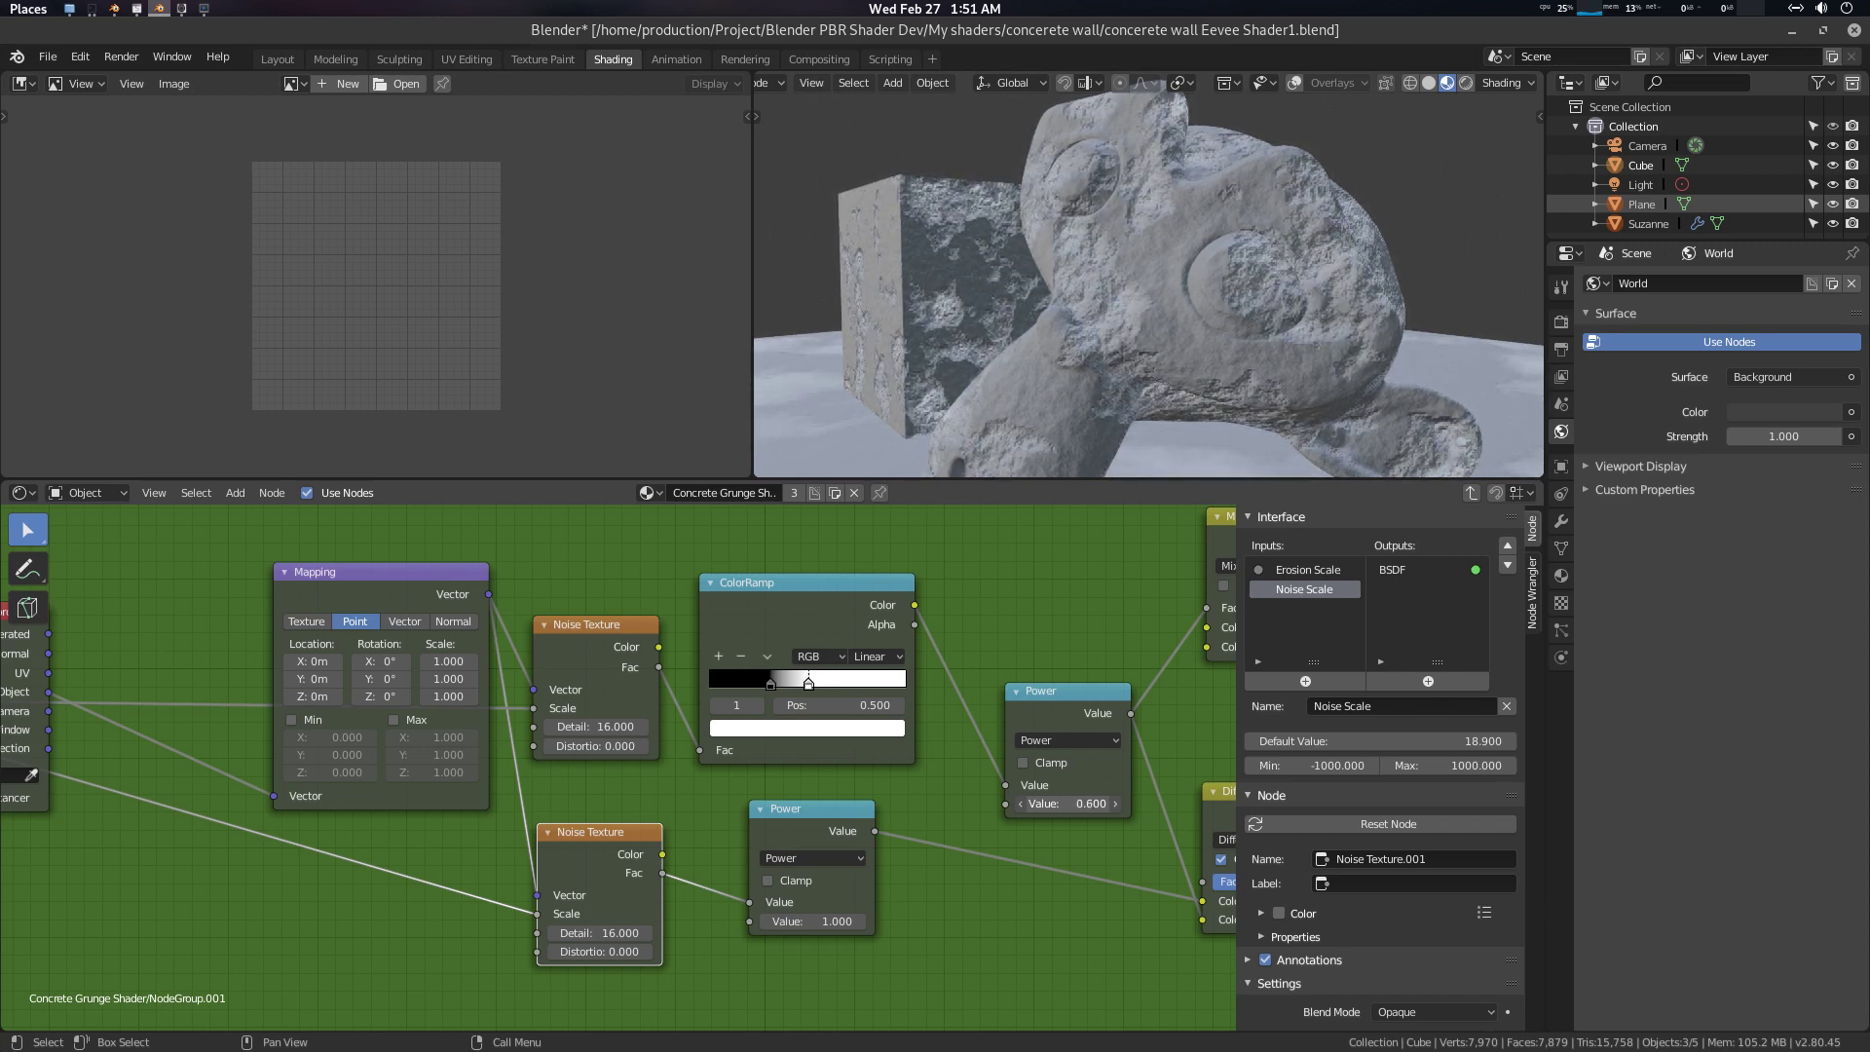
click(1098, 803)
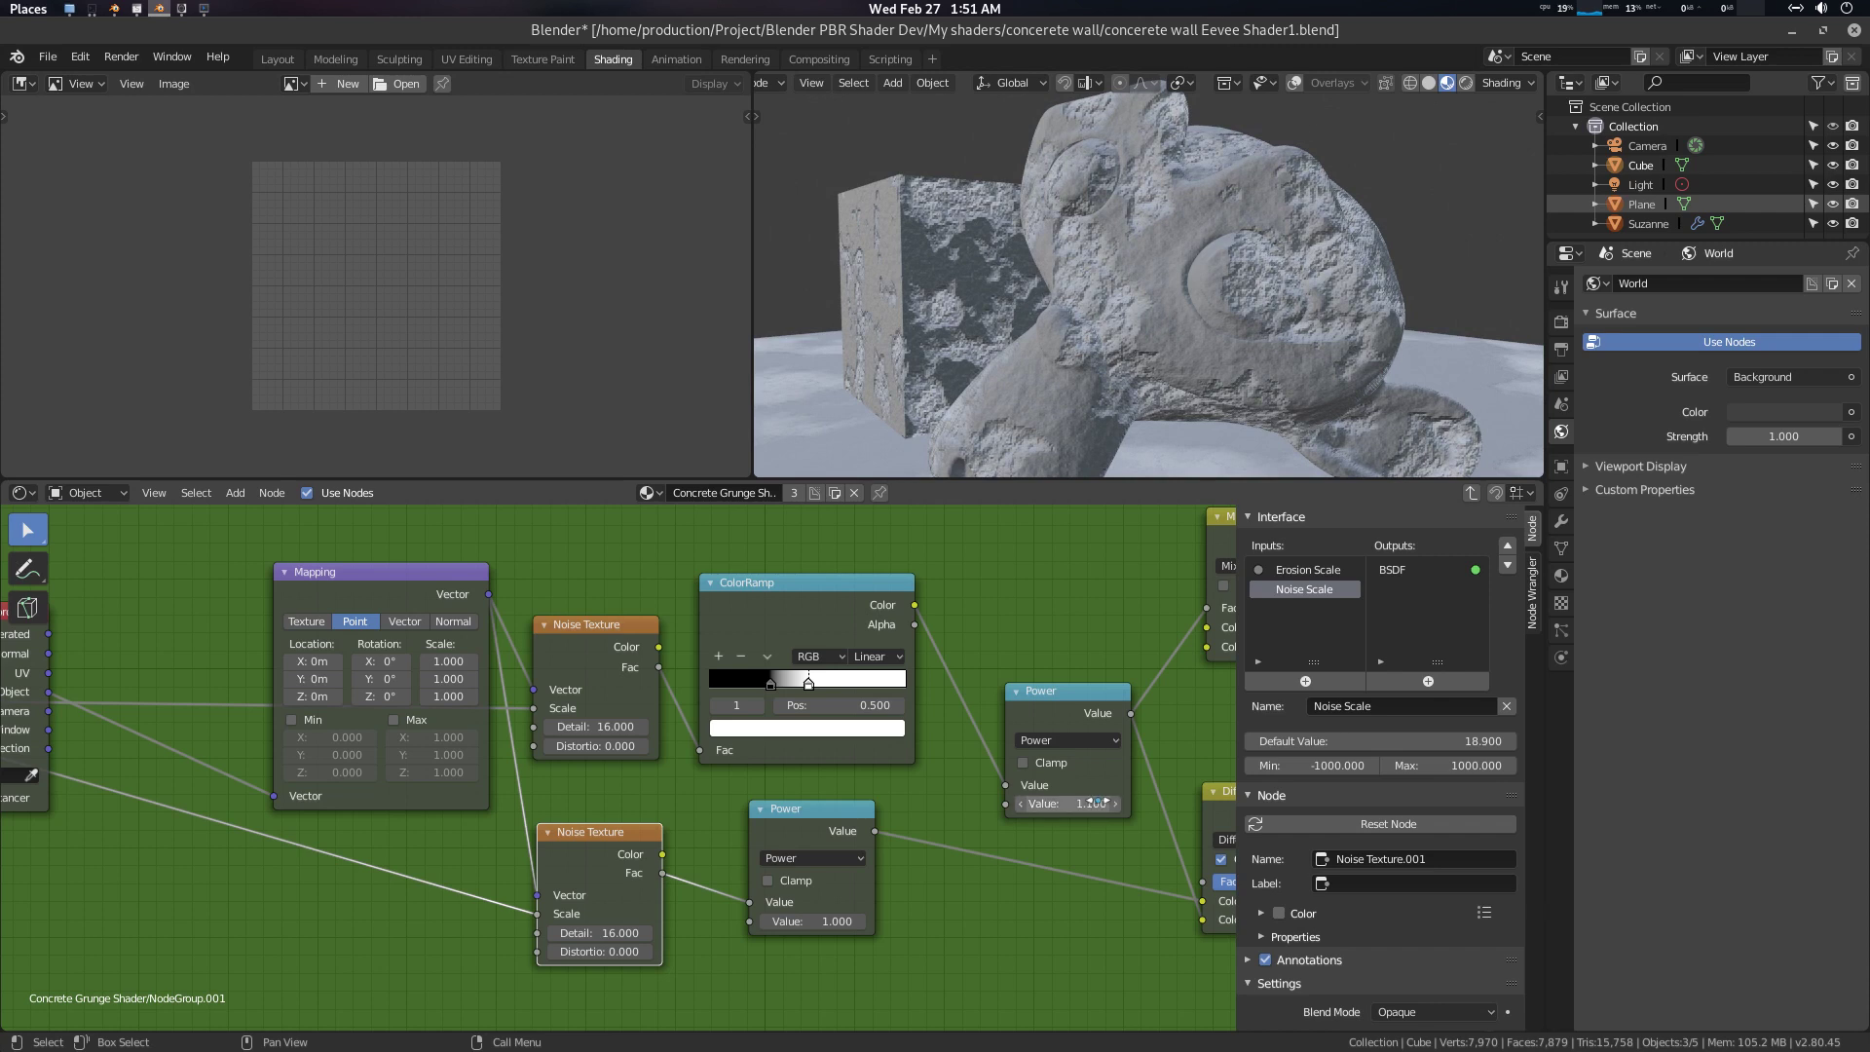
text(3)
key(Return)
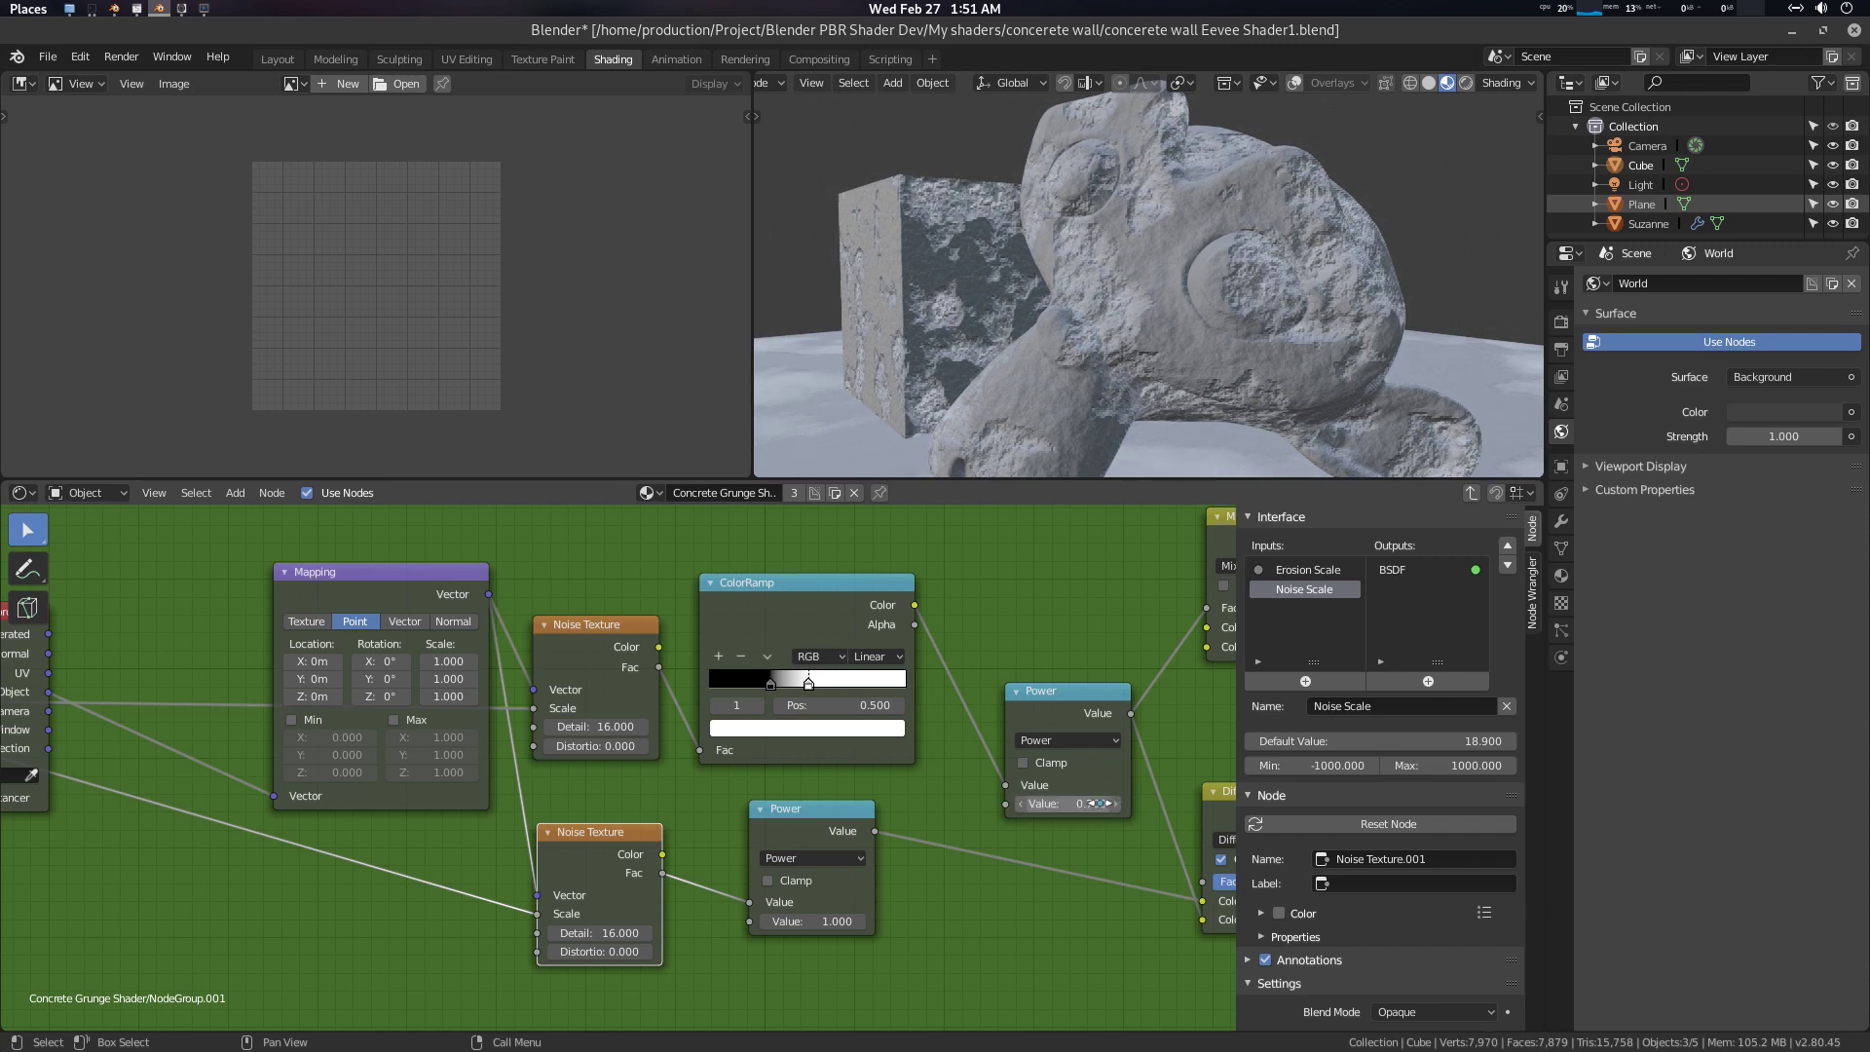
click(1081, 803)
key(Return)
drag(1083, 802, 1083, 802)
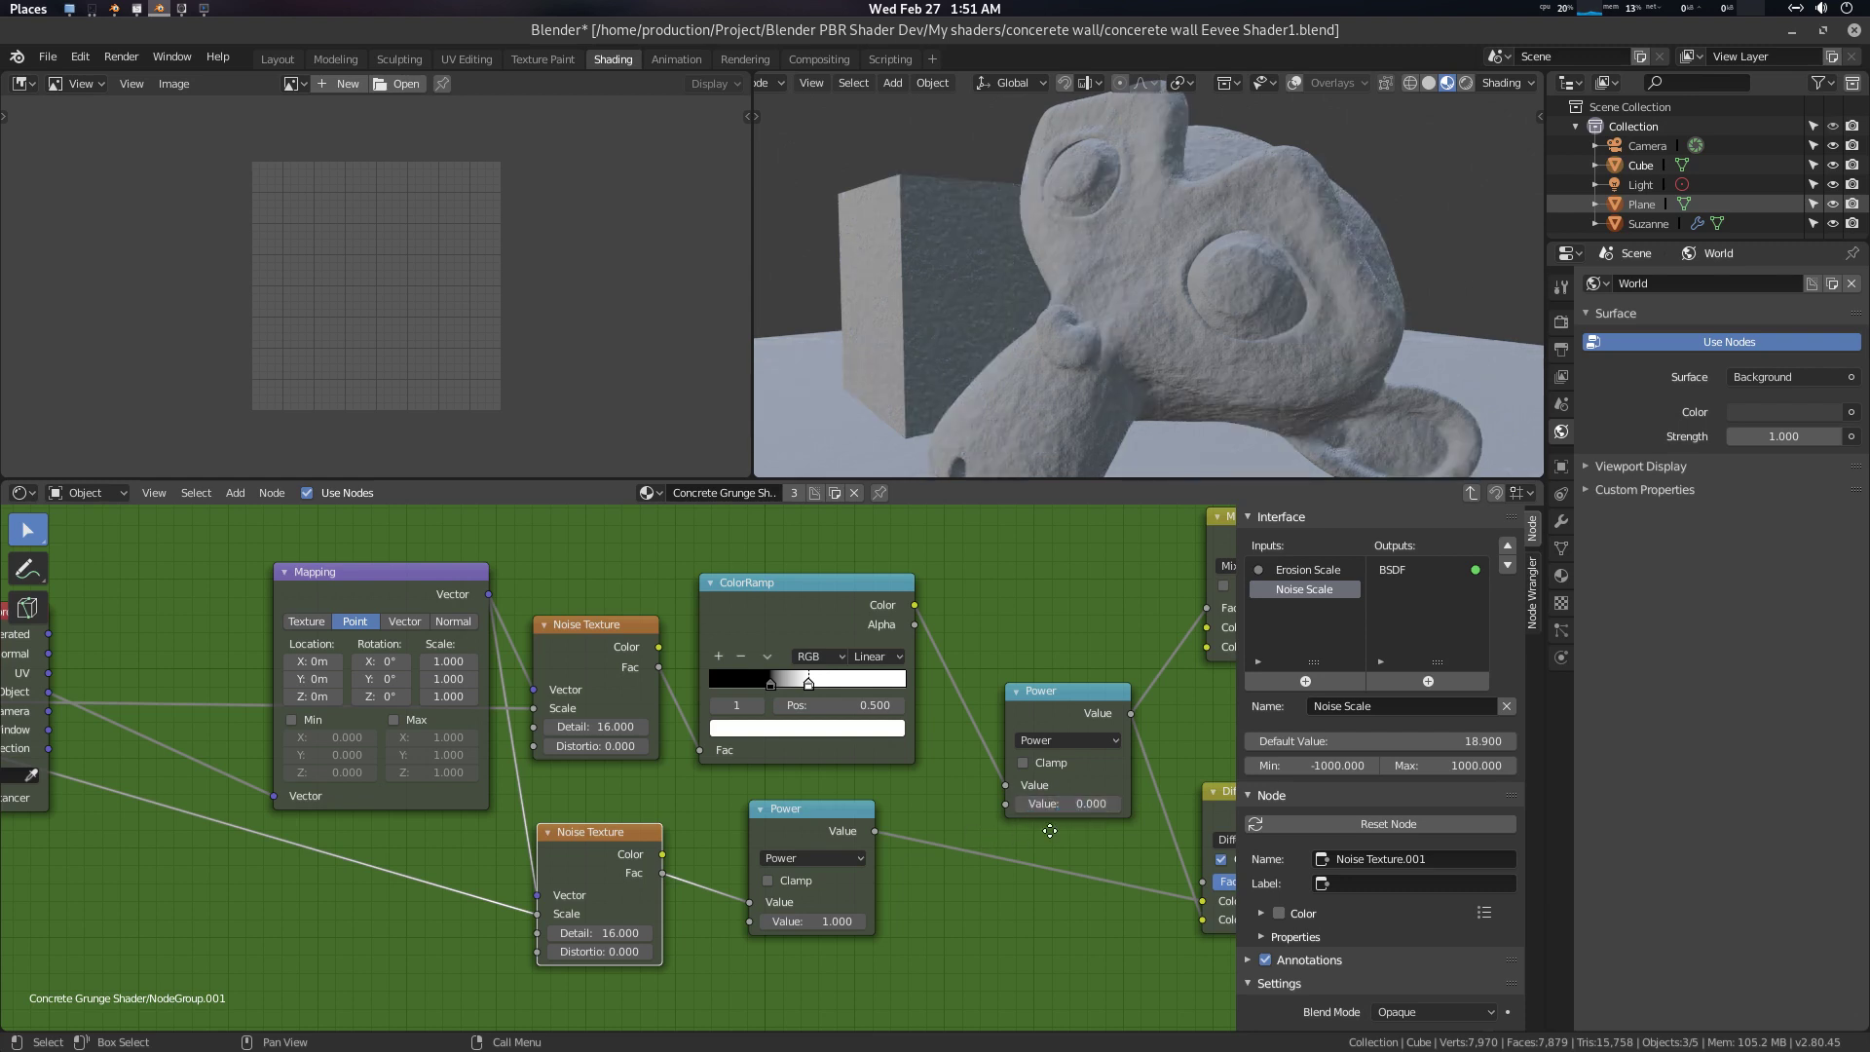
Set the erosion Power exponent back to 0.700
middle_drag(1049, 831, 1091, 823)
click(1092, 804)
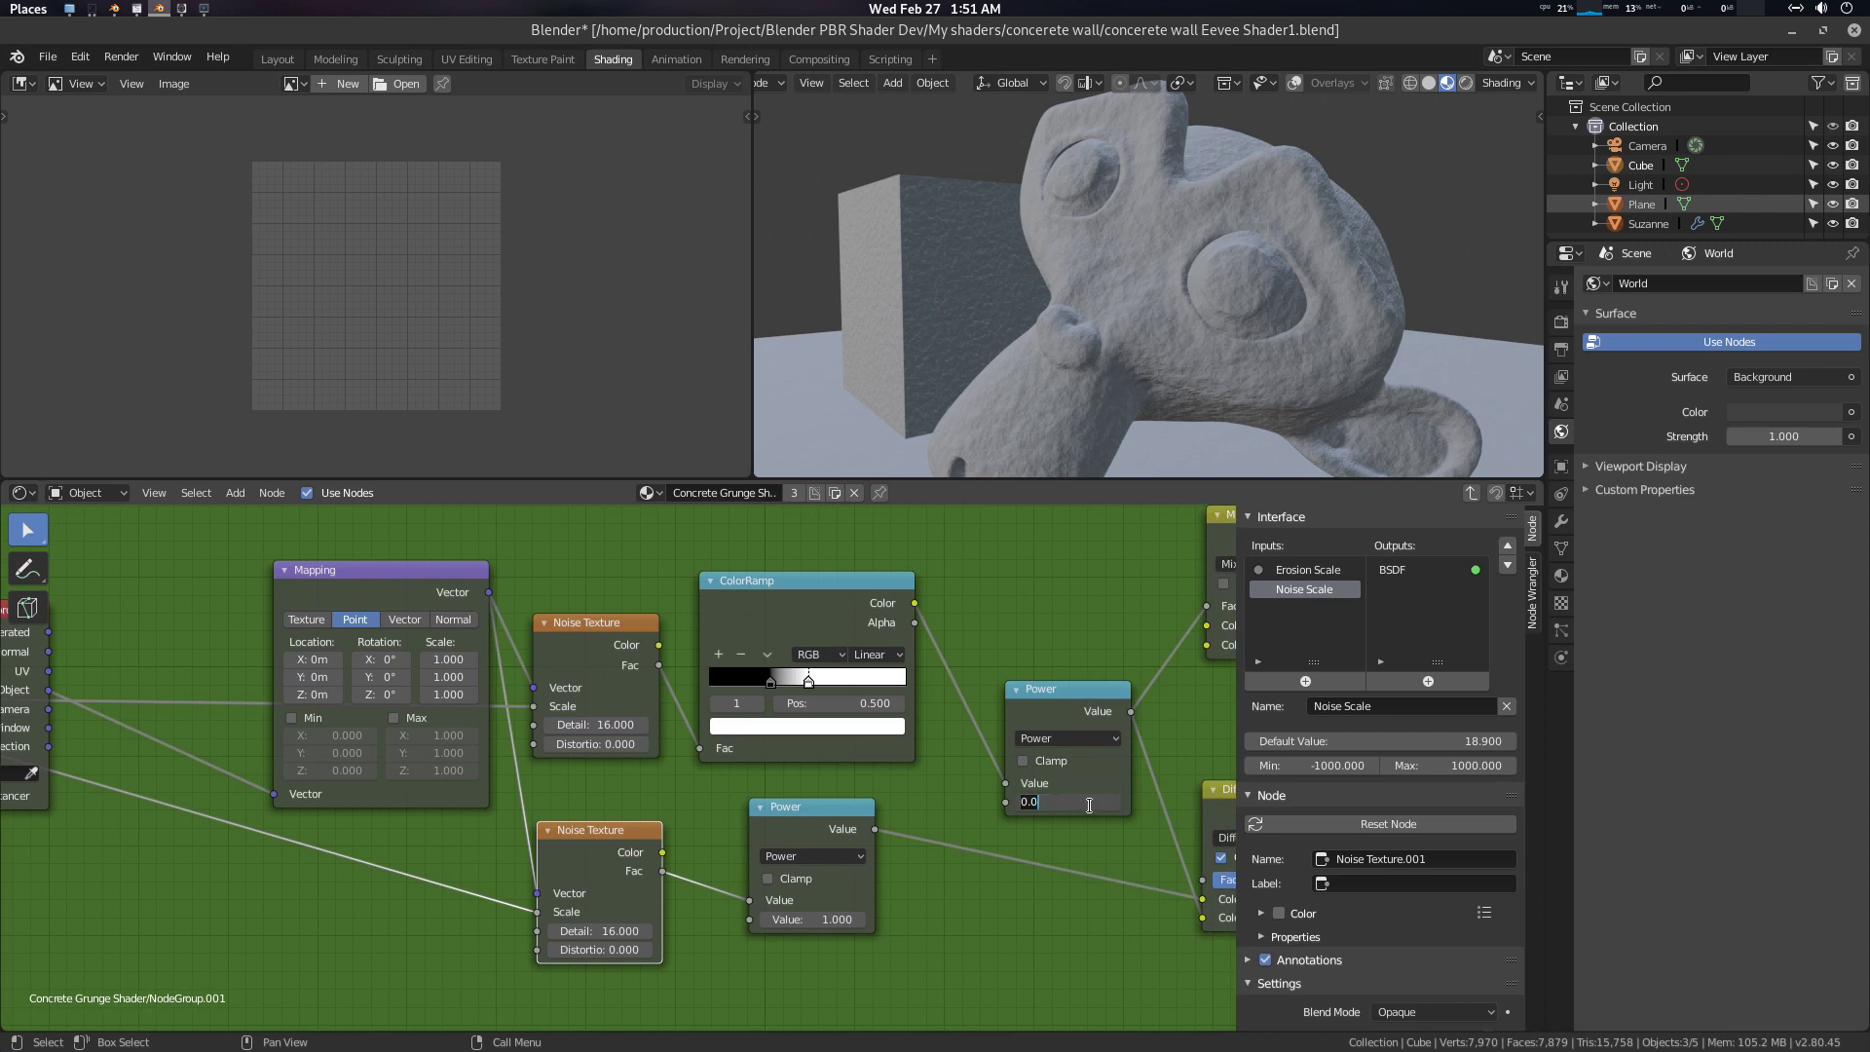
text(.)
key(Return)
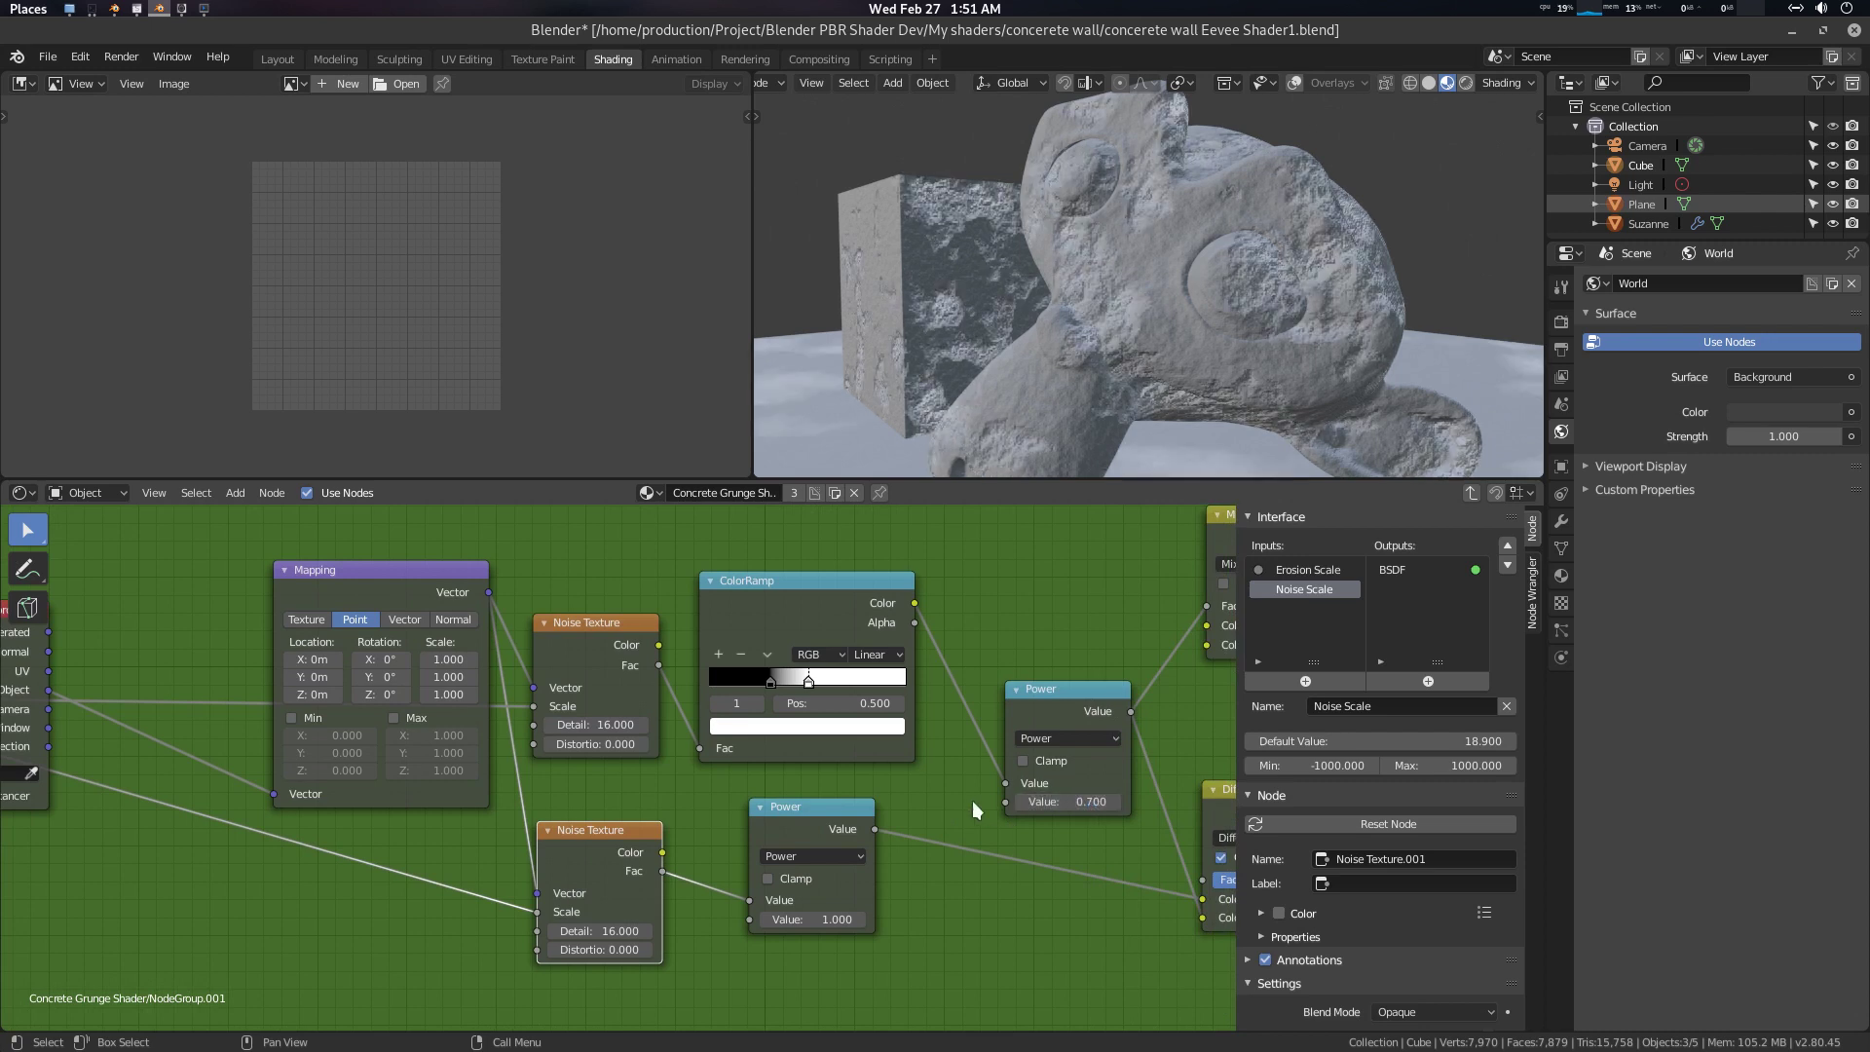
scroll(972, 800, down, 1)
Move Group Input below the lower Noise Texture and expose the Power exponent as a new input
middle_drag(950, 800, 1035, 780)
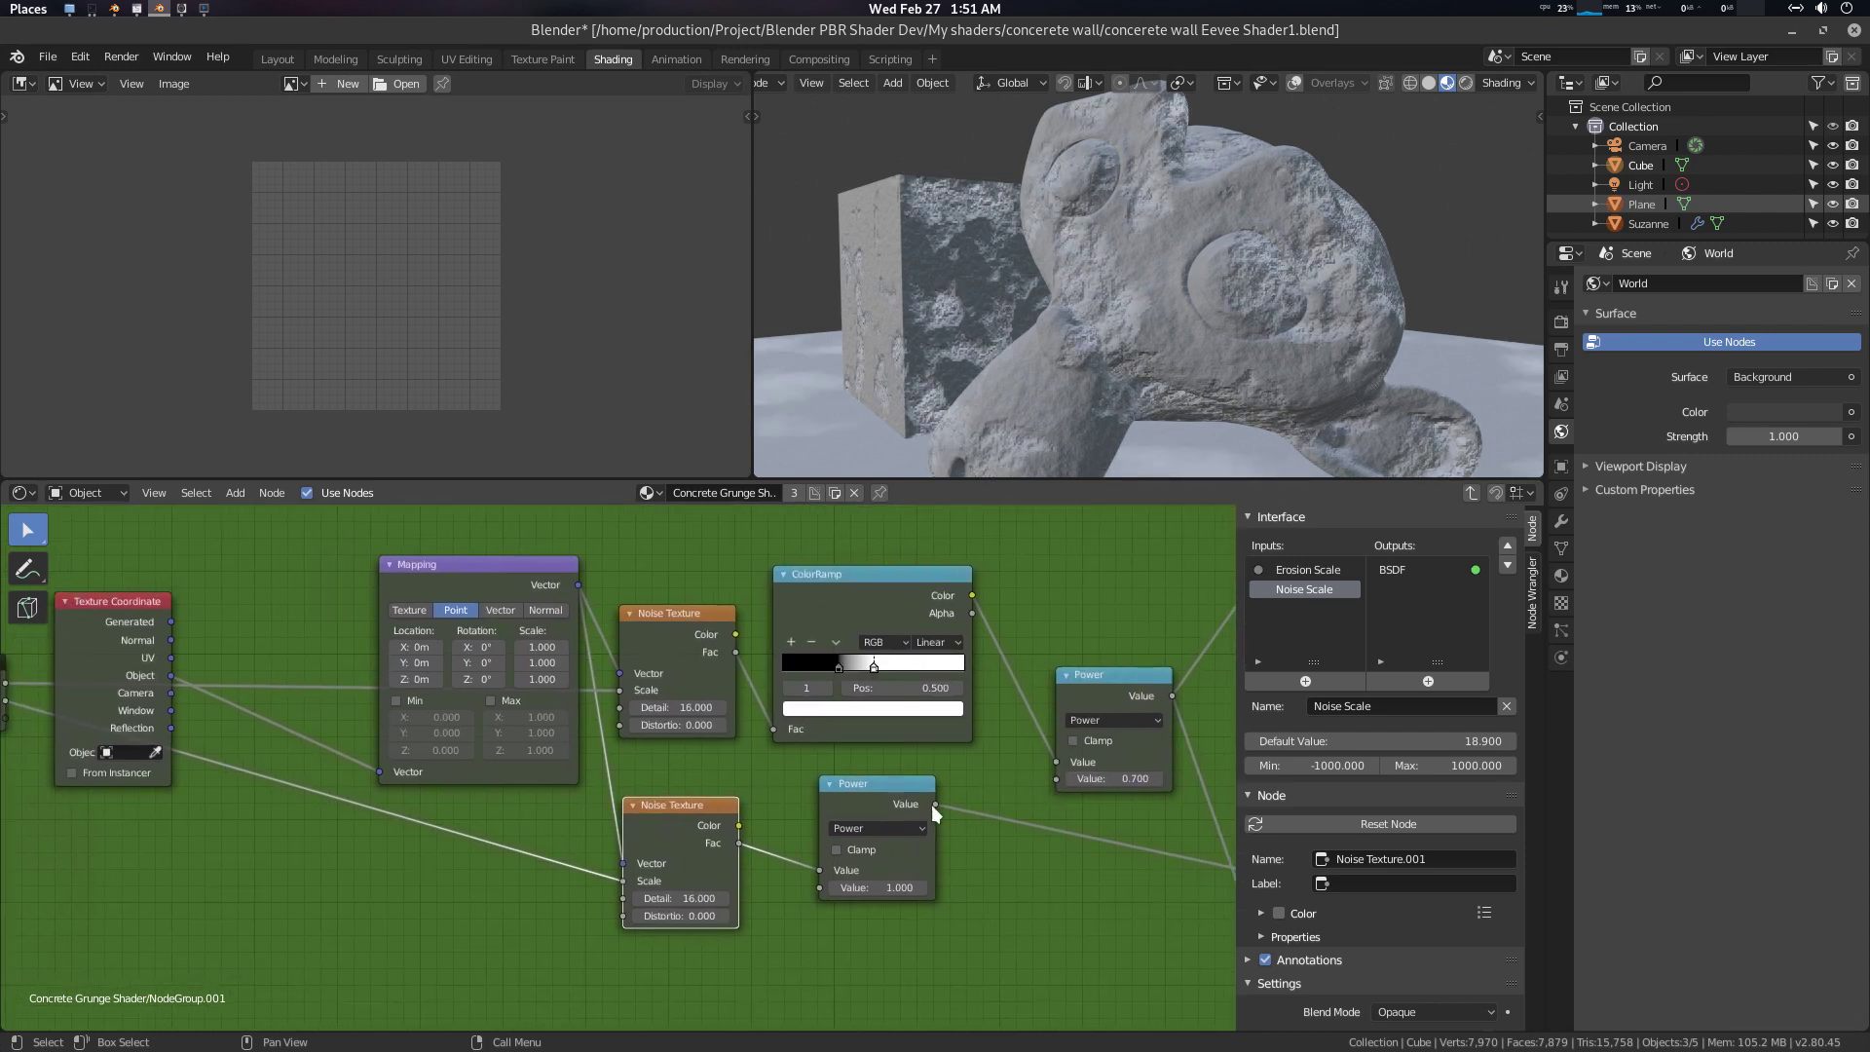
middle_drag(787, 801, 845, 801)
drag(47, 665, 862, 930)
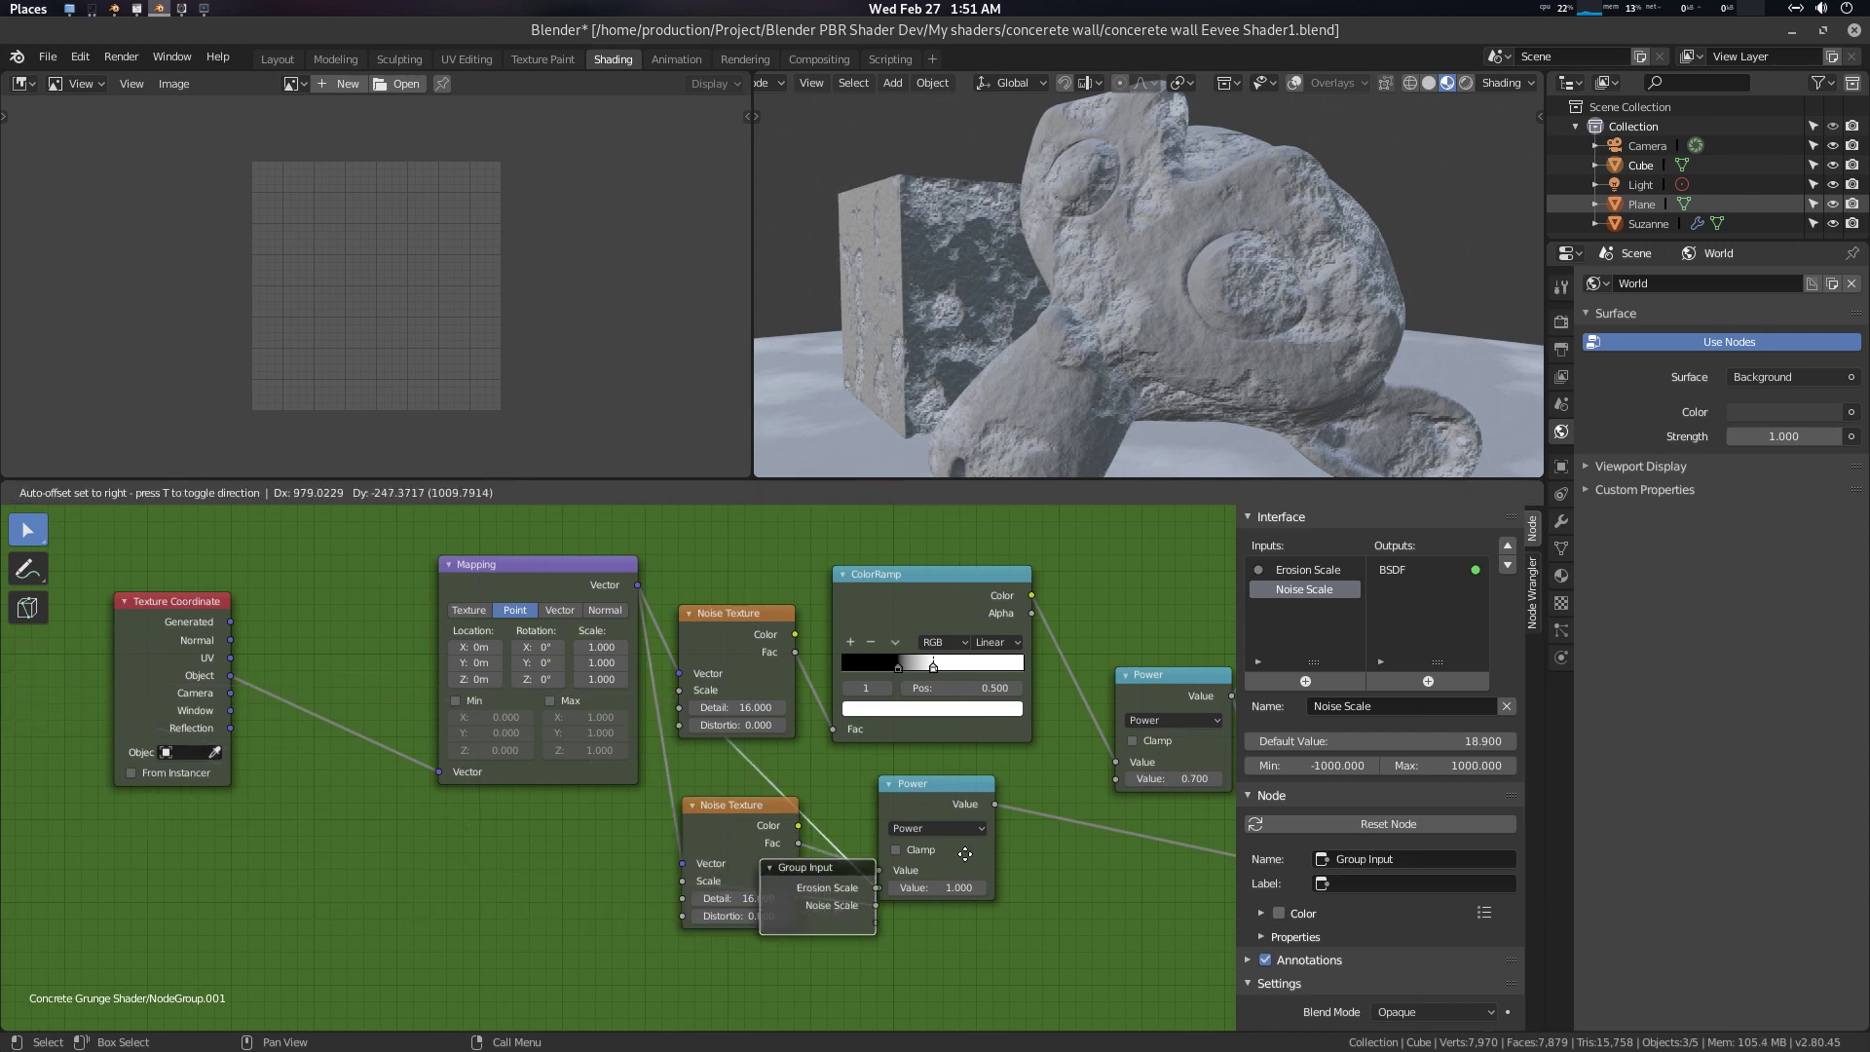
middle_drag(955, 935, 863, 869)
scroll(964, 765, up, 1)
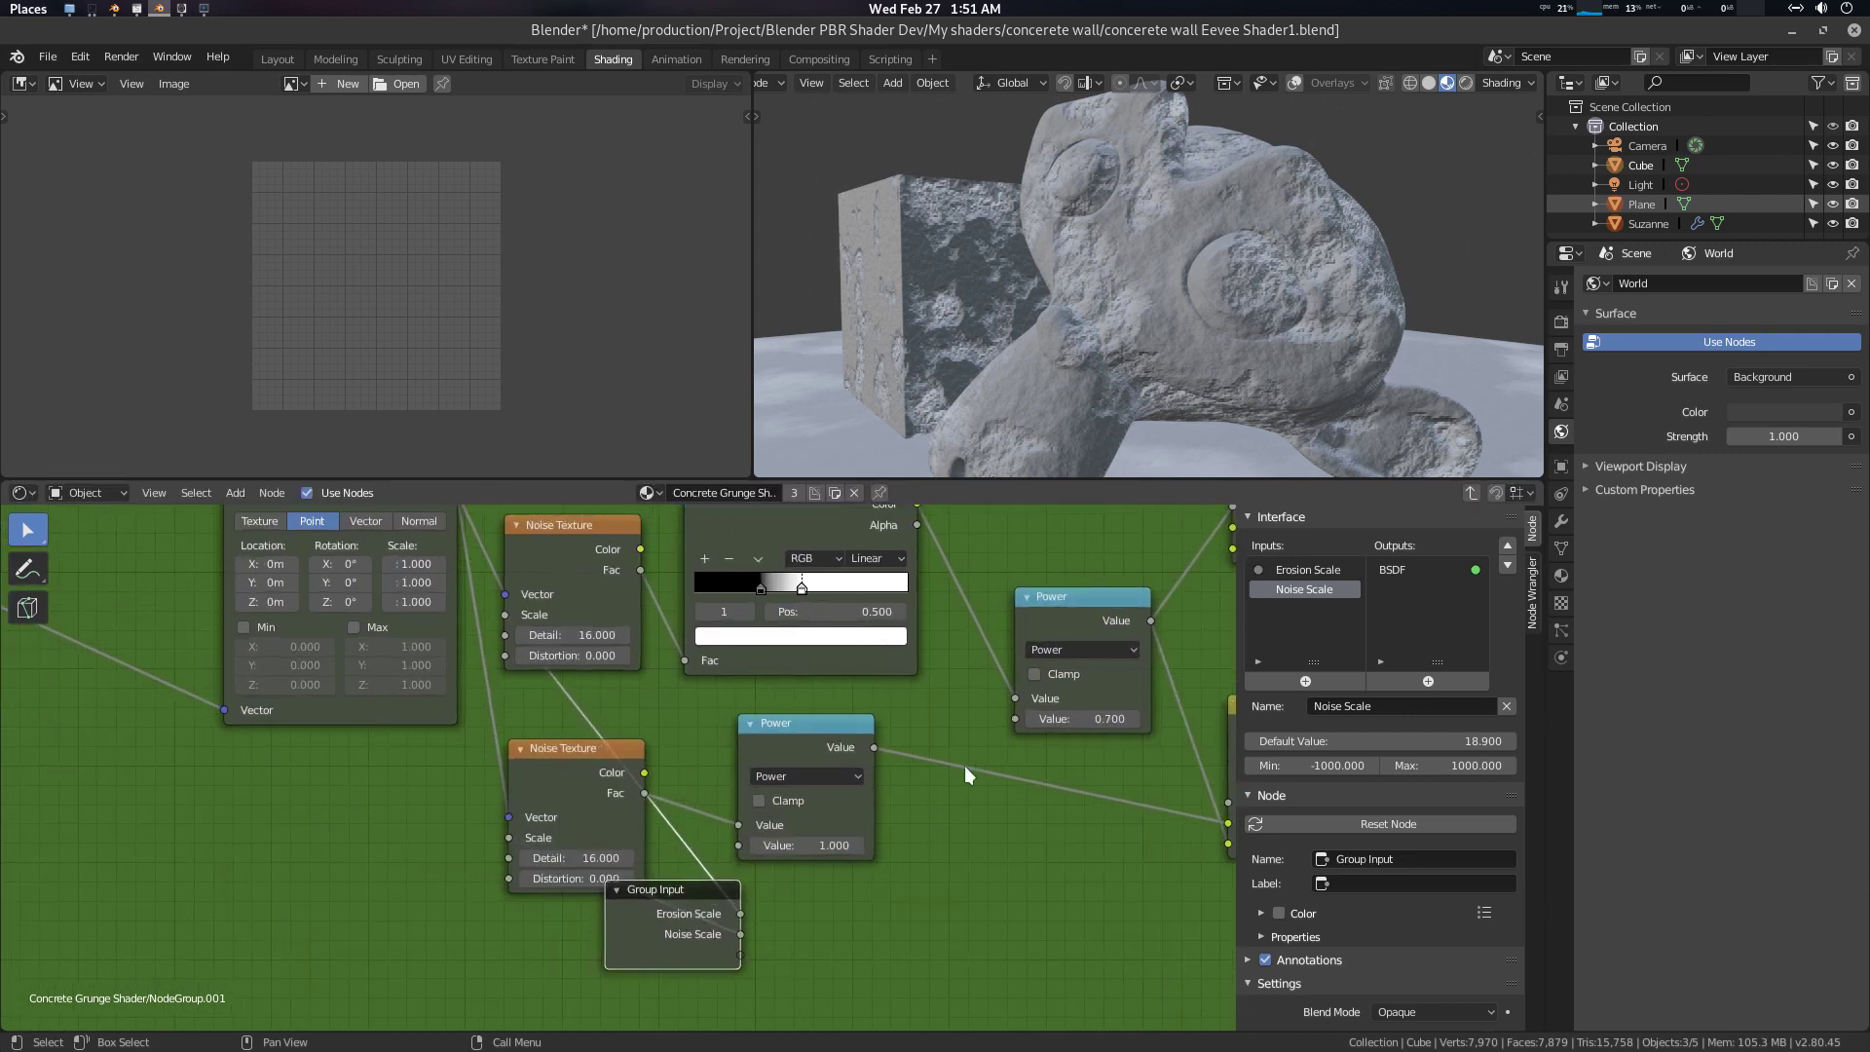
drag(1014, 718, 742, 953)
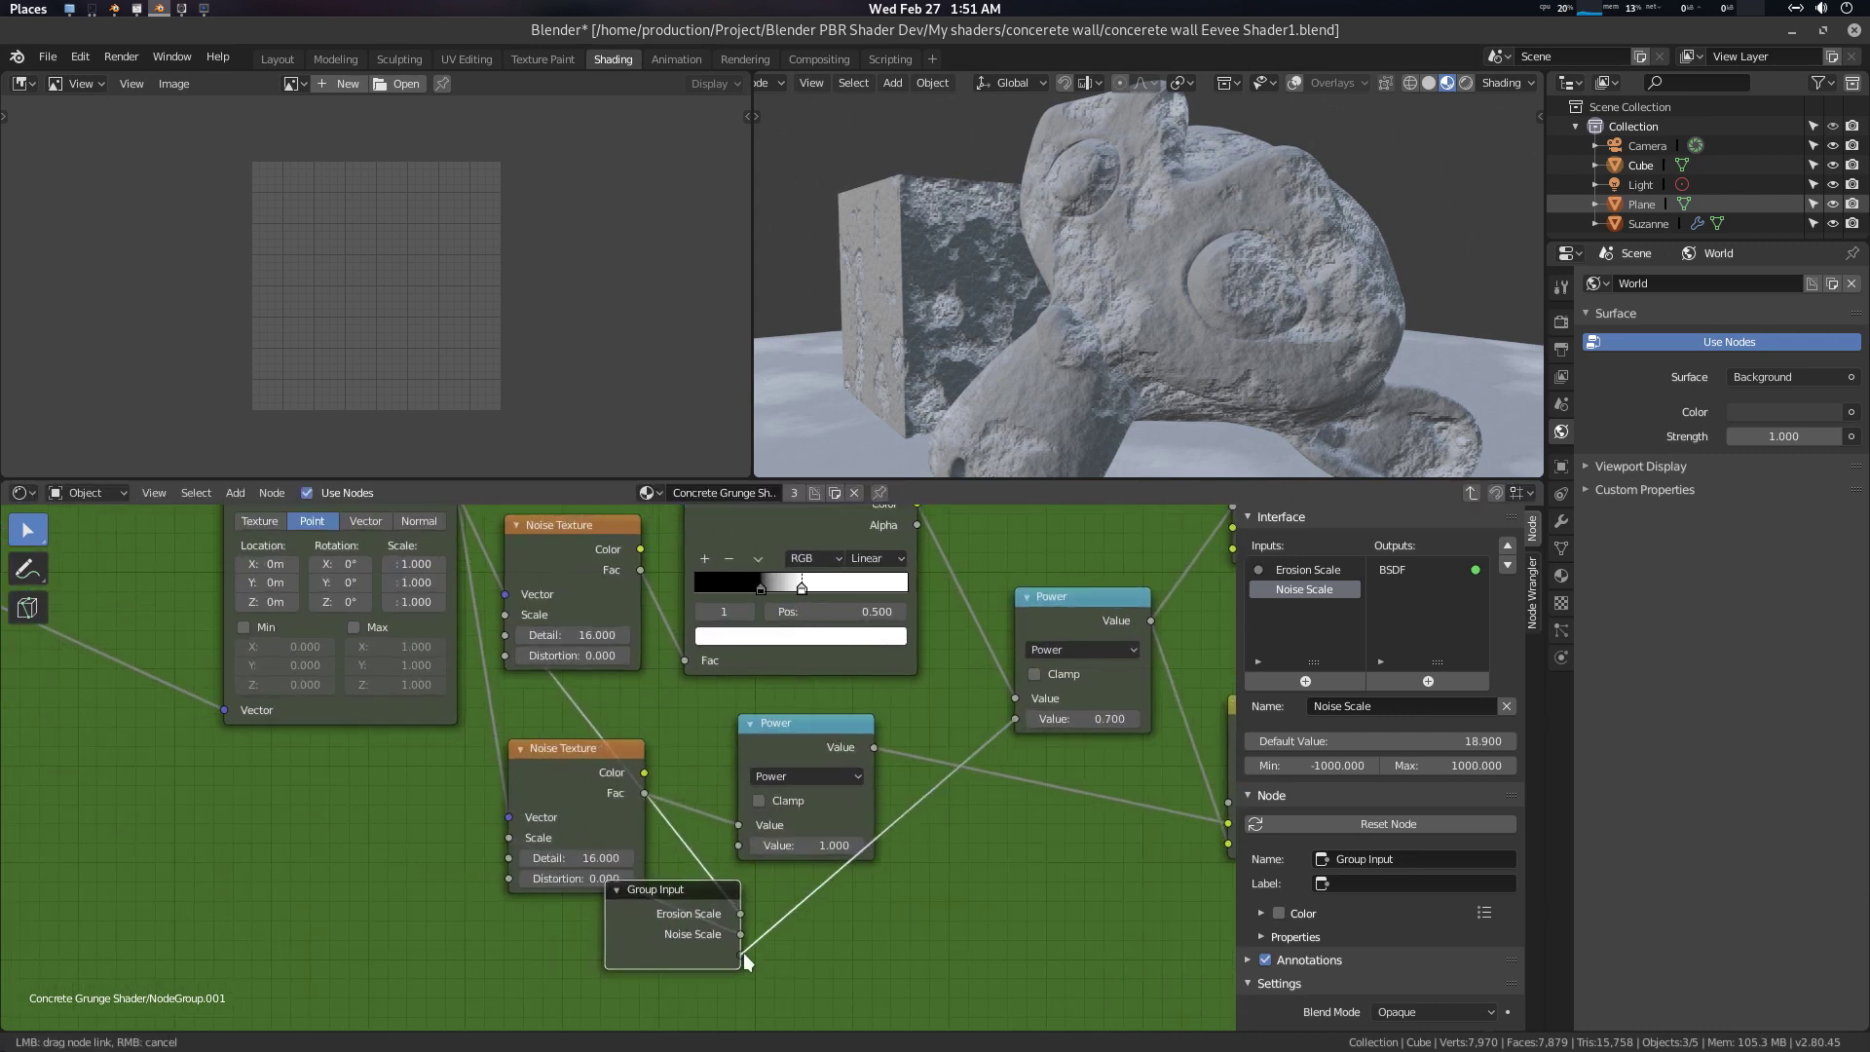
Rename the new Value input to Erosion Limit
click(1295, 610)
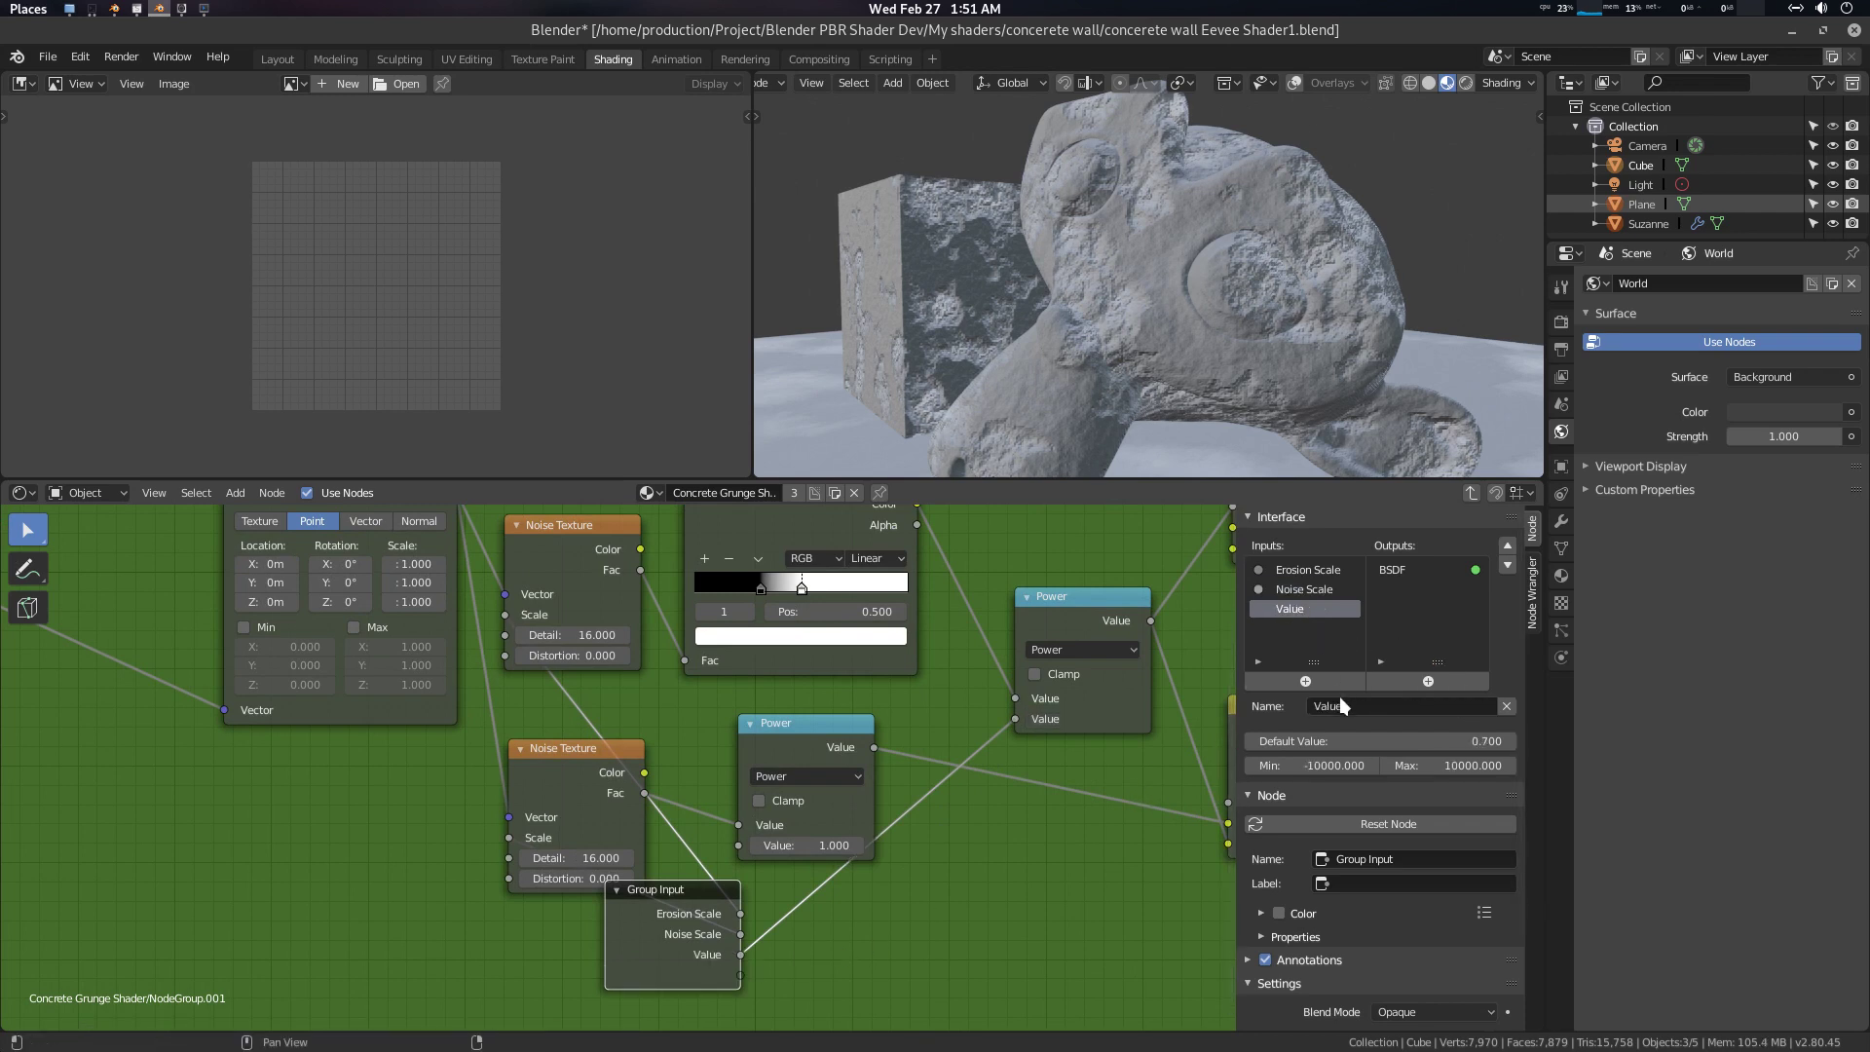
click(1333, 706)
click(1316, 706)
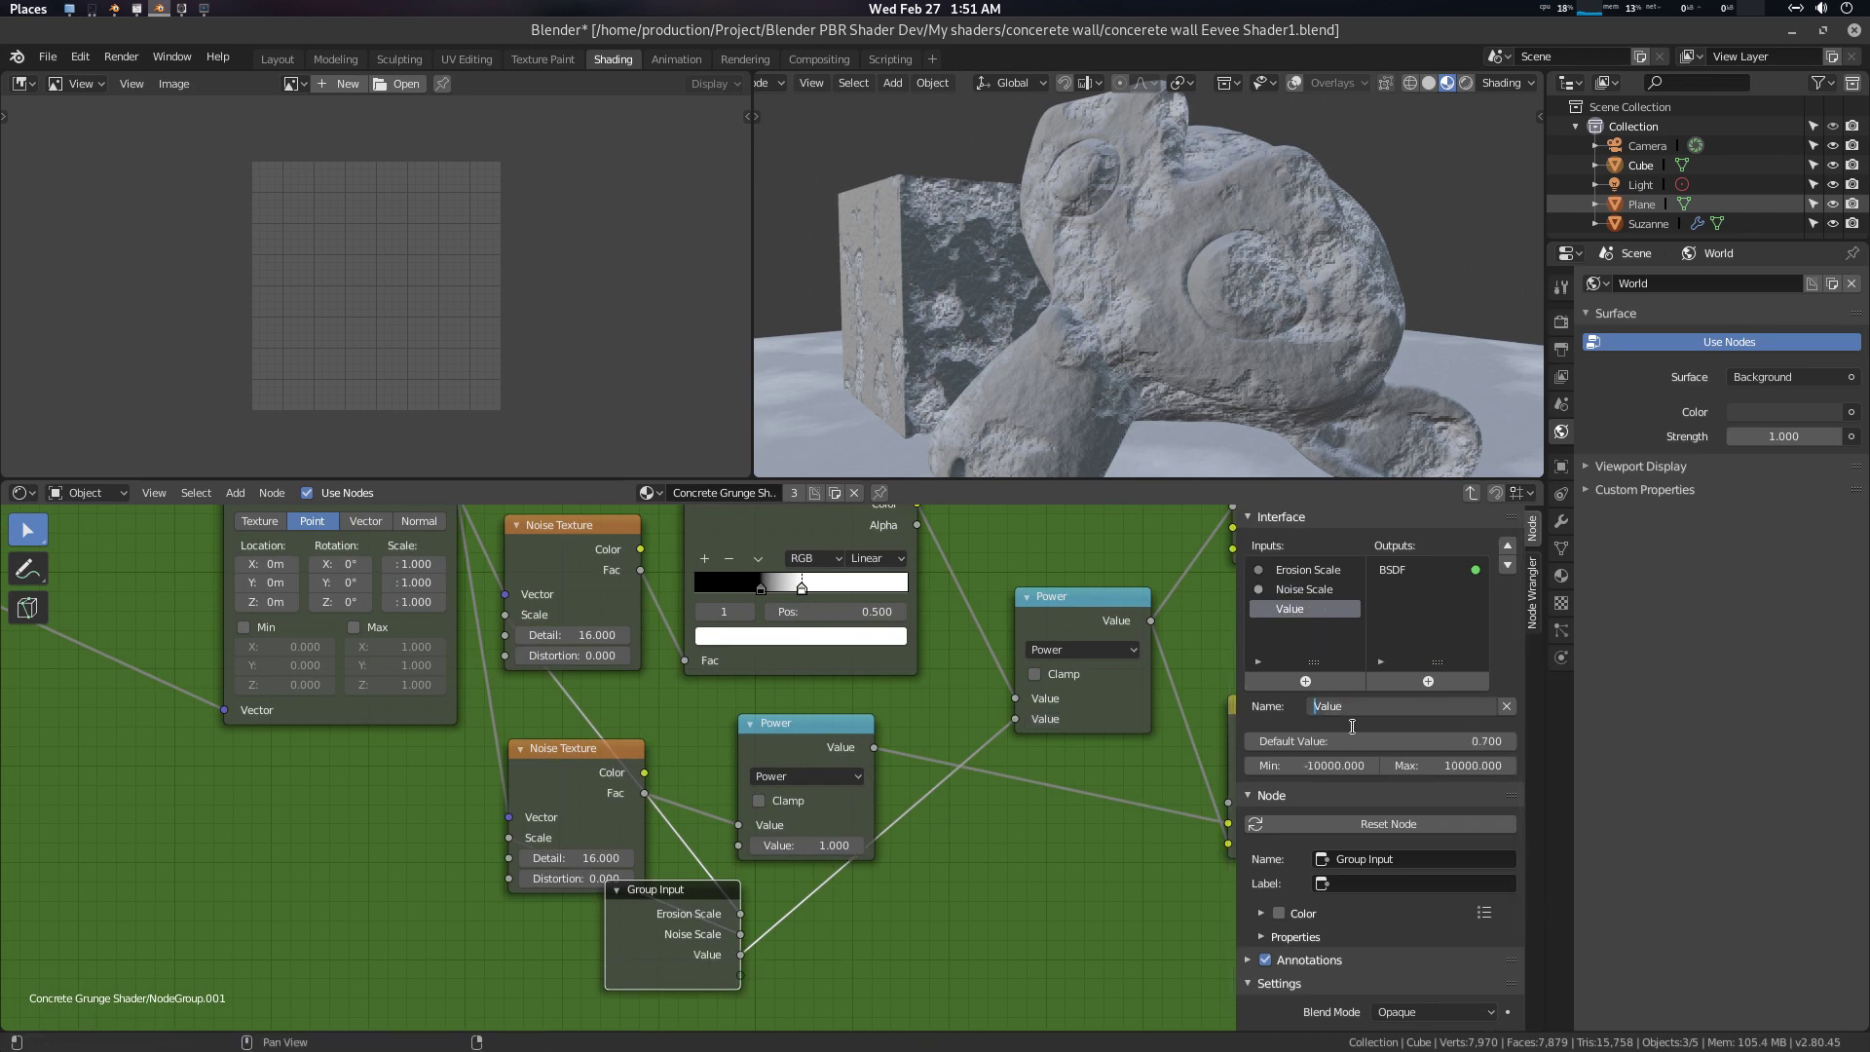
text(Erosion)
key(shift+End)
text(L)
text(im)
key(Return)
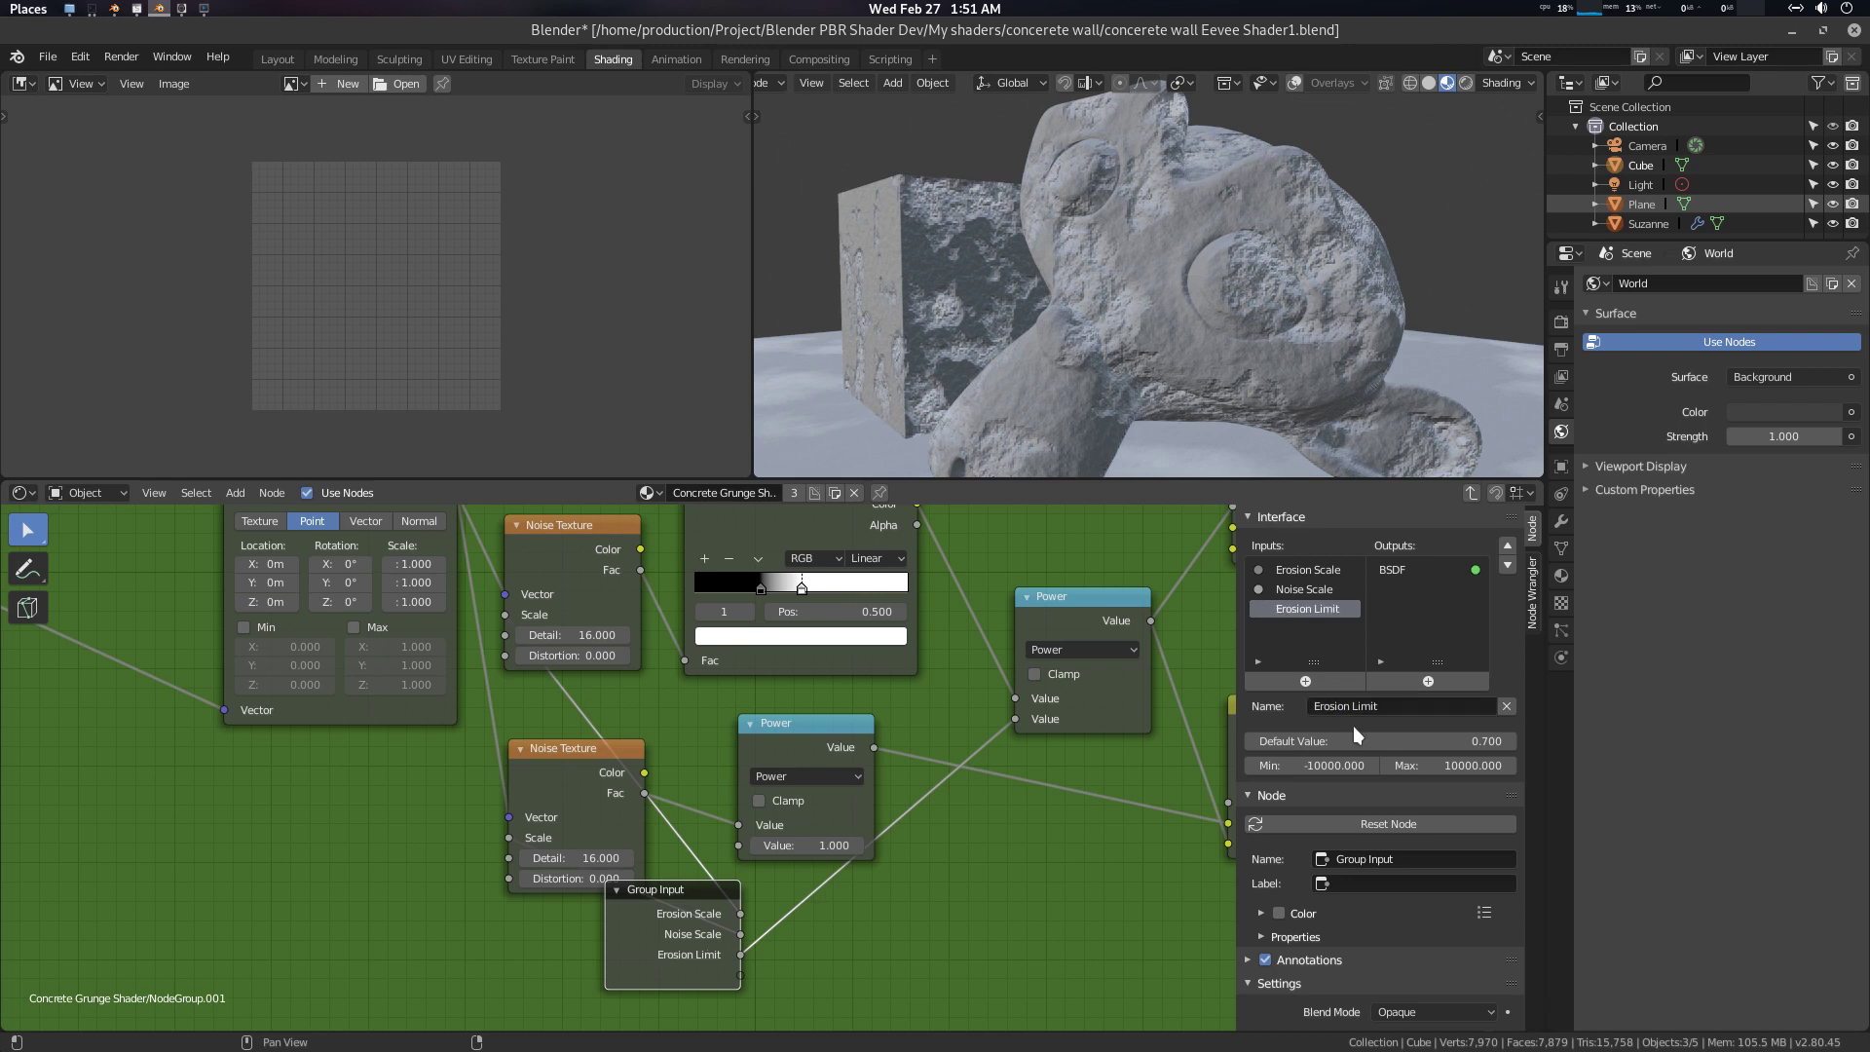
Limit Erosion Limit to a minimum of 0 and maximum of 1
click(1334, 767)
text(0)
key(Tab)
text(1)
key(Return)
drag(710, 889, 502, 925)
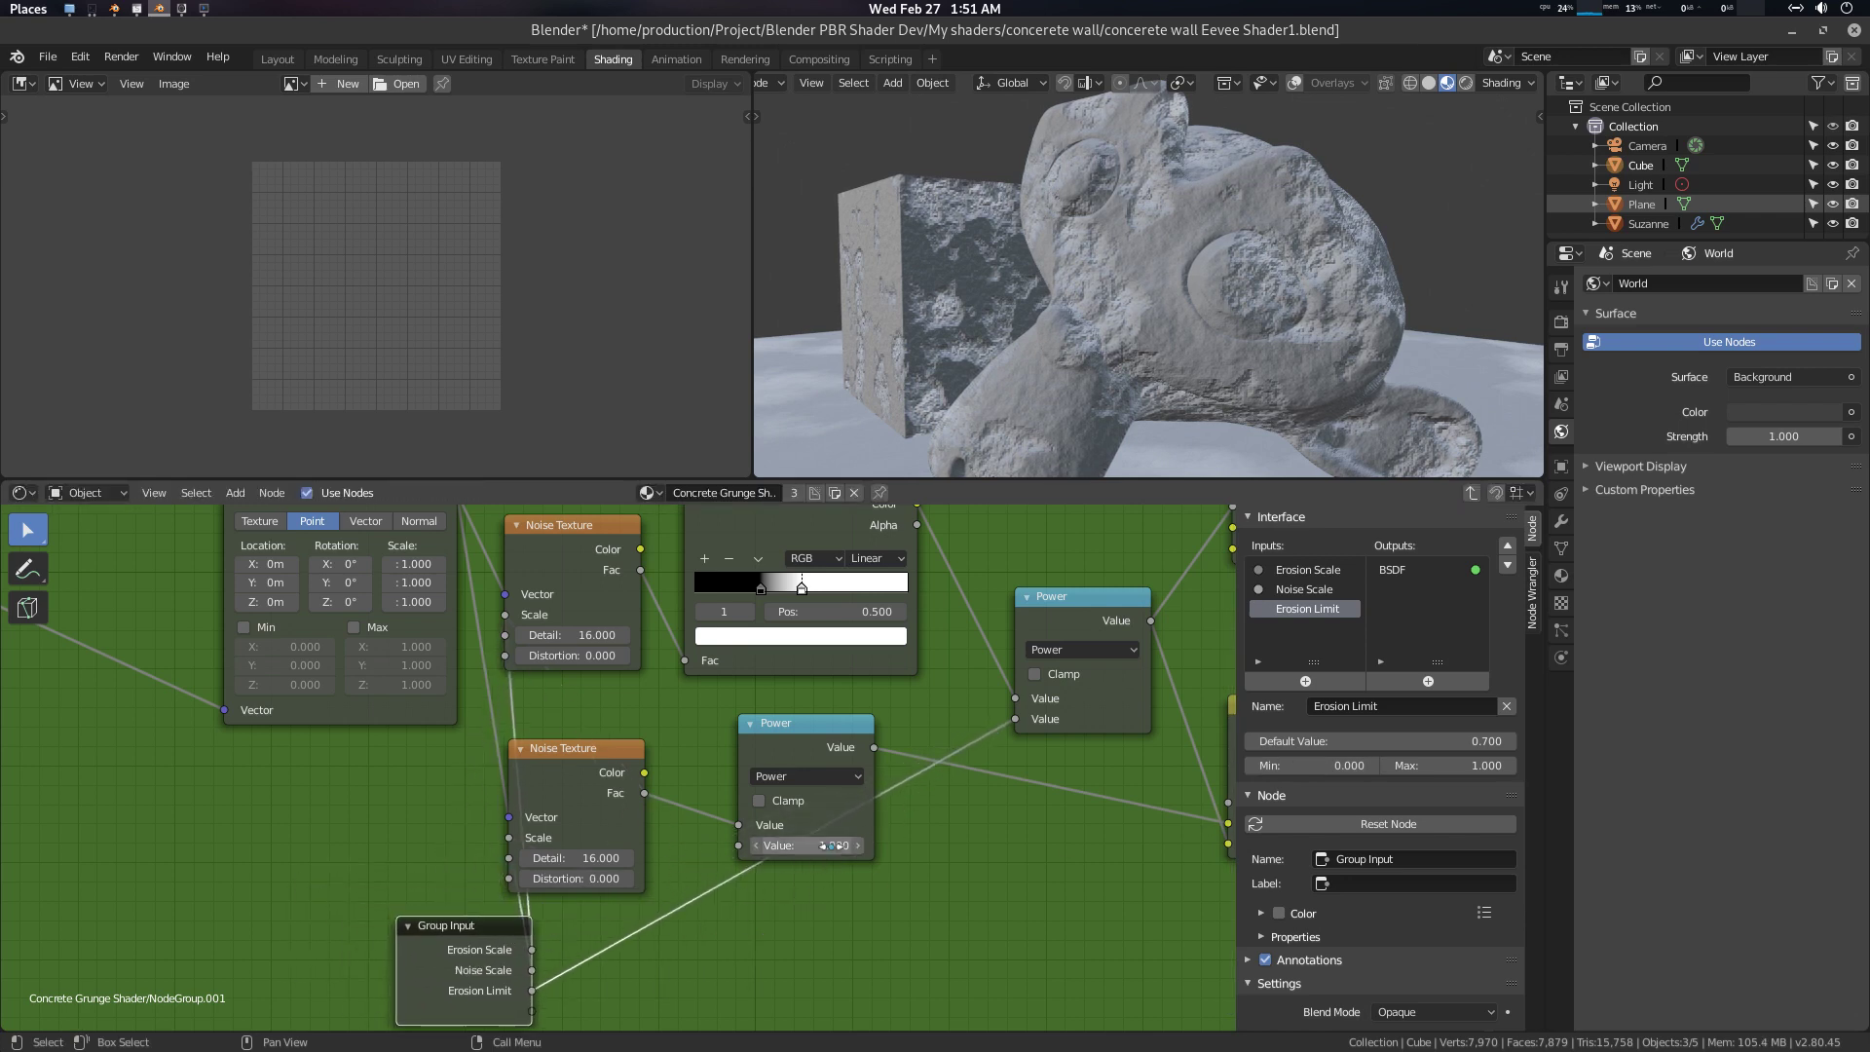
Set the lower Power node's value to 1
mouse_move(833, 845)
mouse_down()
mouse_move(813, 845)
mouse_move(852, 845)
mouse_up()
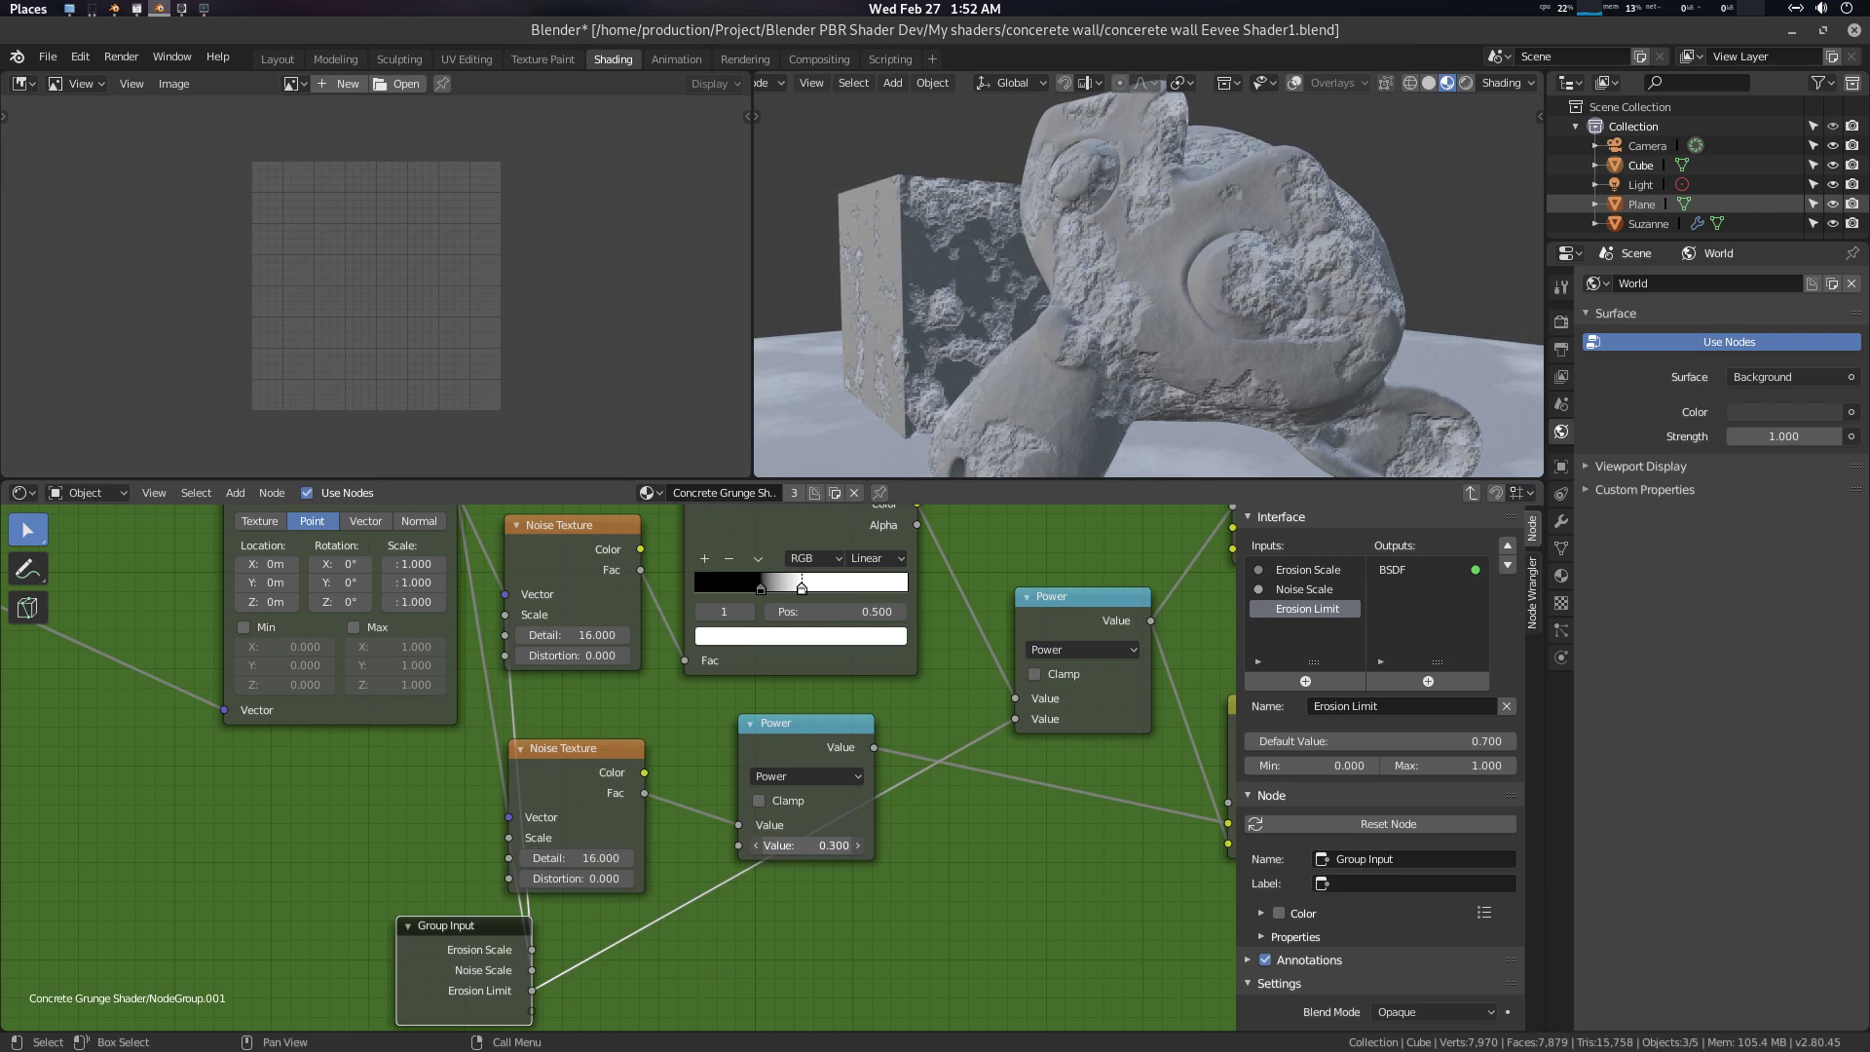
mouse_move(833, 845)
mouse_down()
mouse_move(892, 845)
mouse_move(804, 845)
mouse_up()
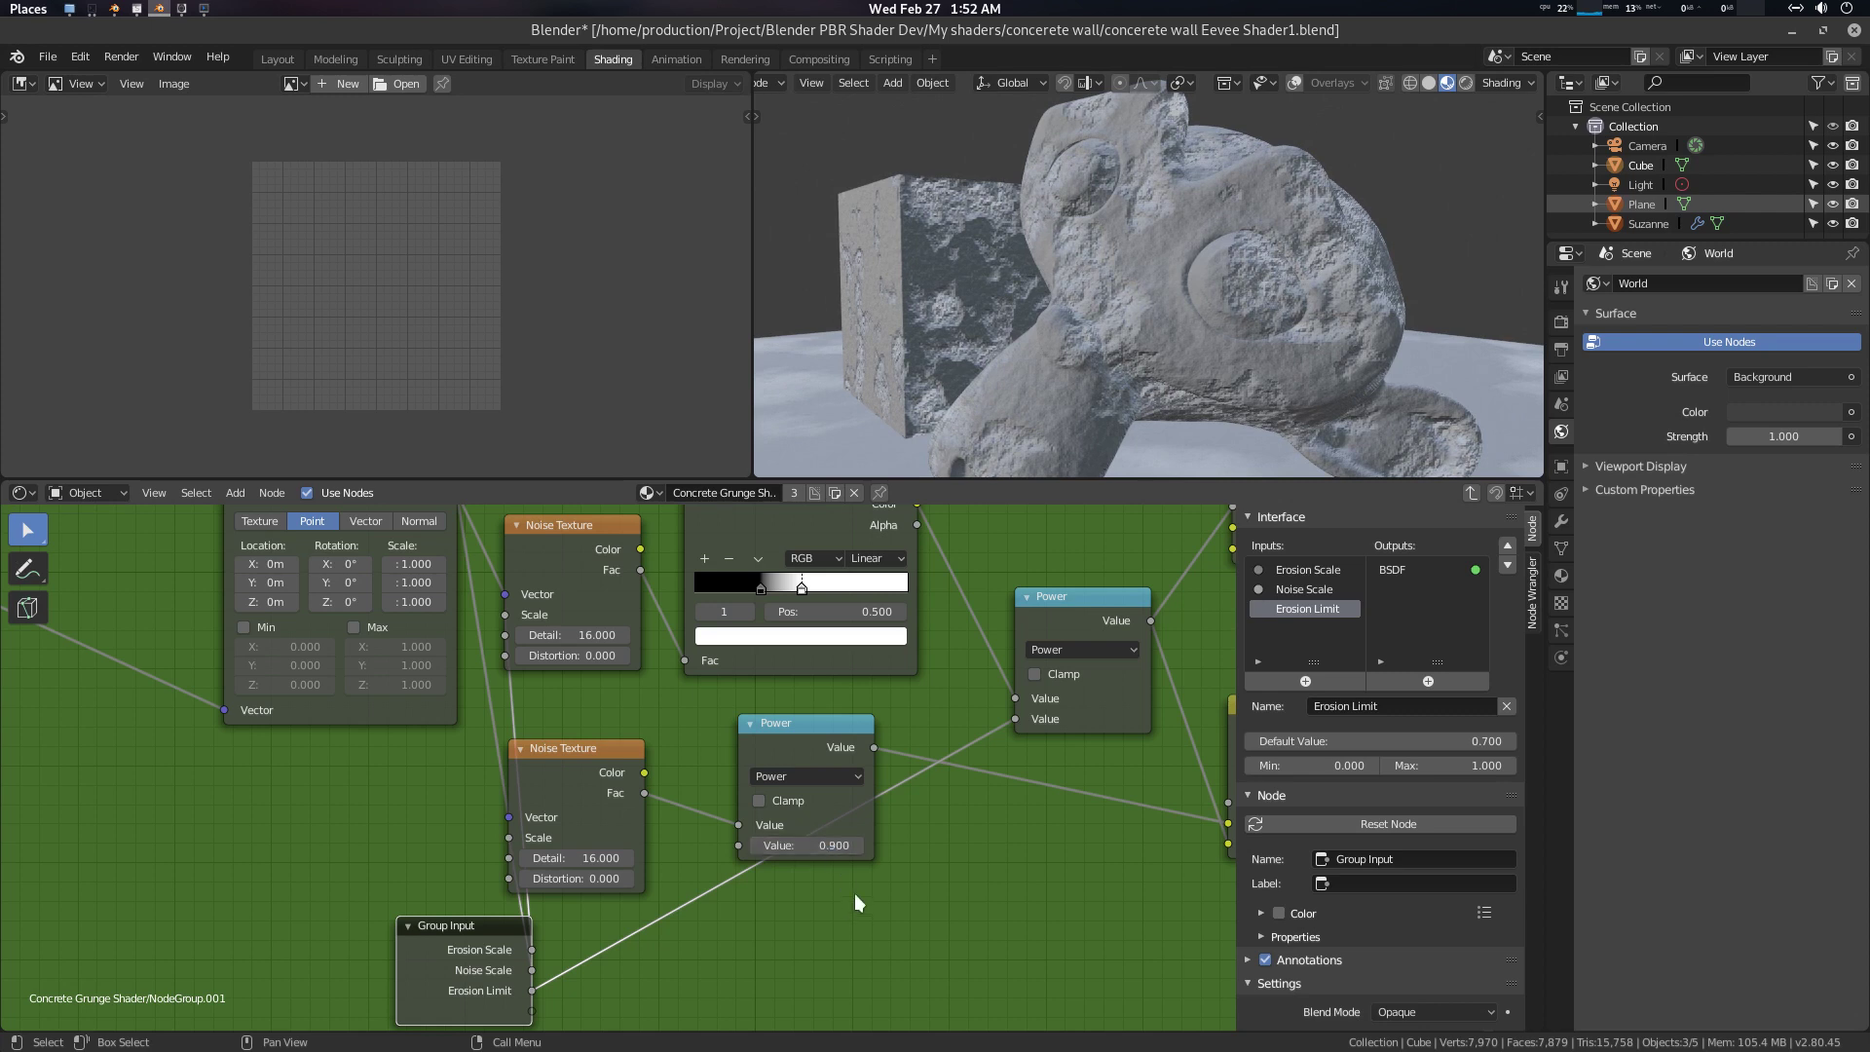
middle_drag(855, 892, 745, 873)
click(725, 839)
key(BackSpace)
key(BackSpace)
key(BackSpace)
text(1)
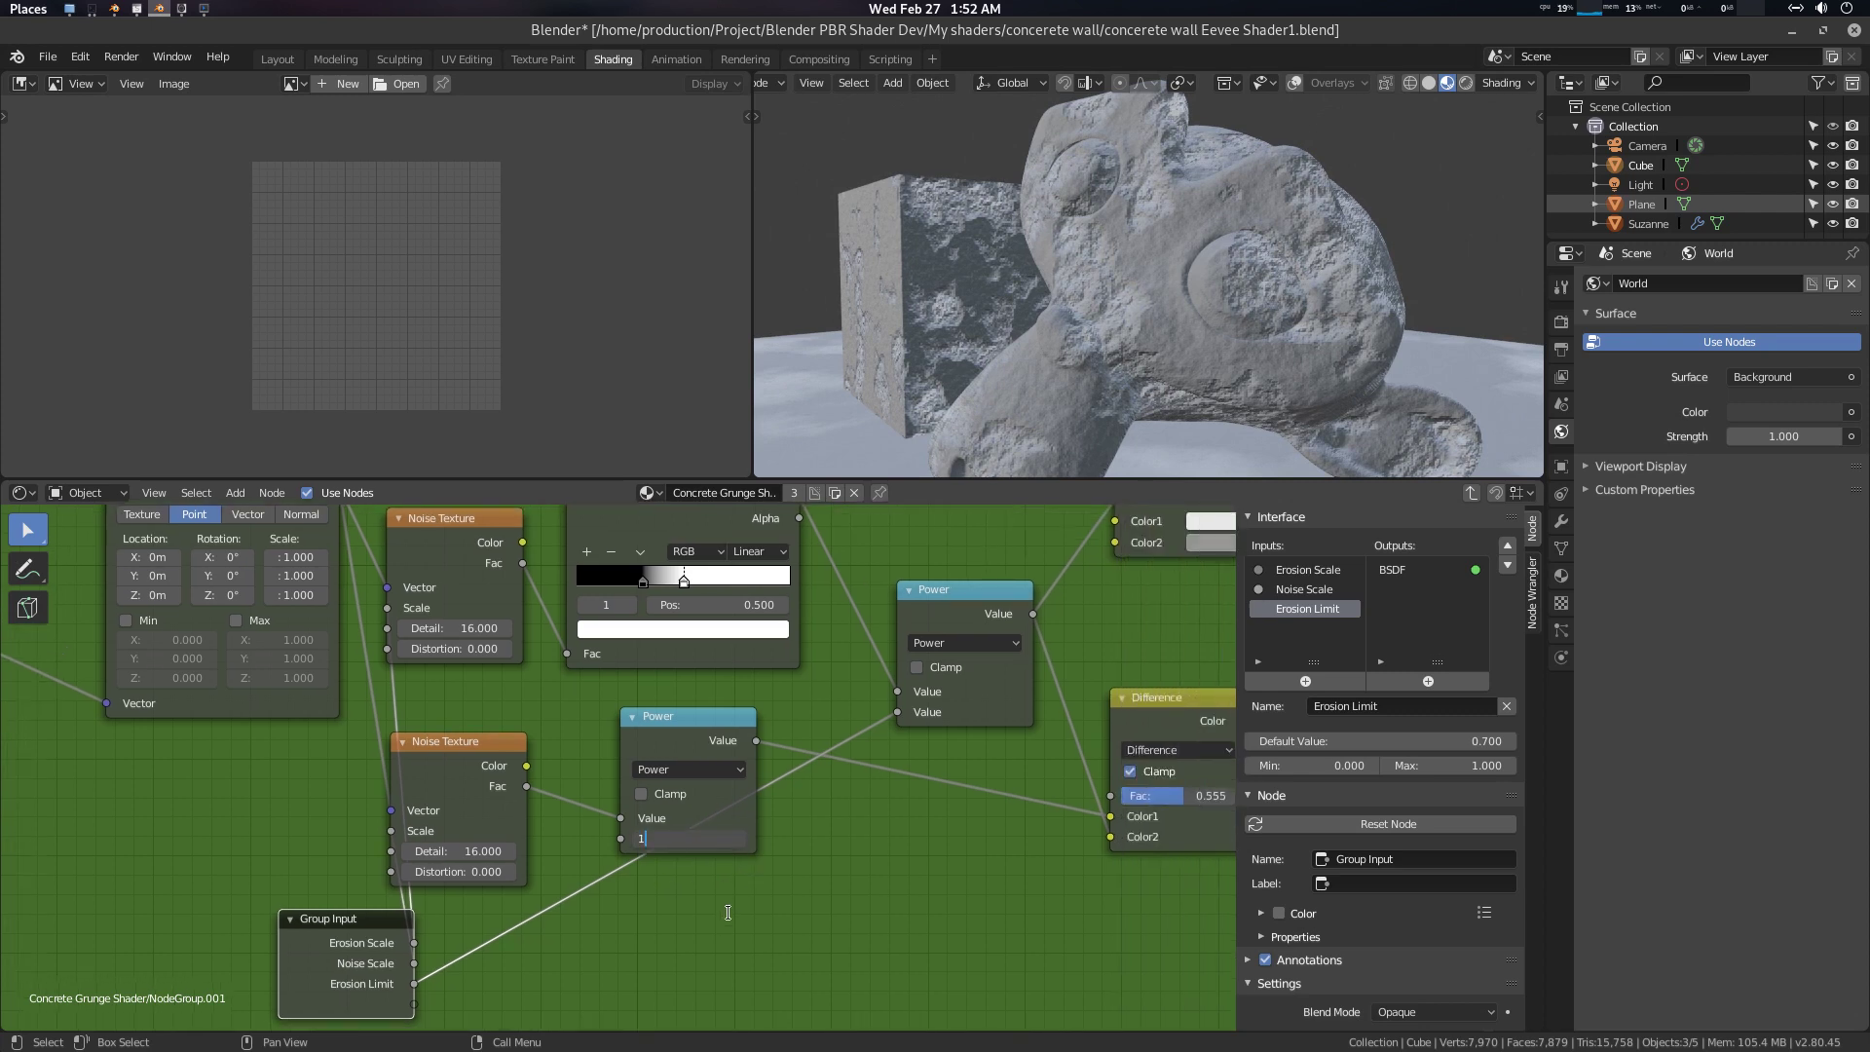
key(Return)
middle_drag(728, 911, 672, 900)
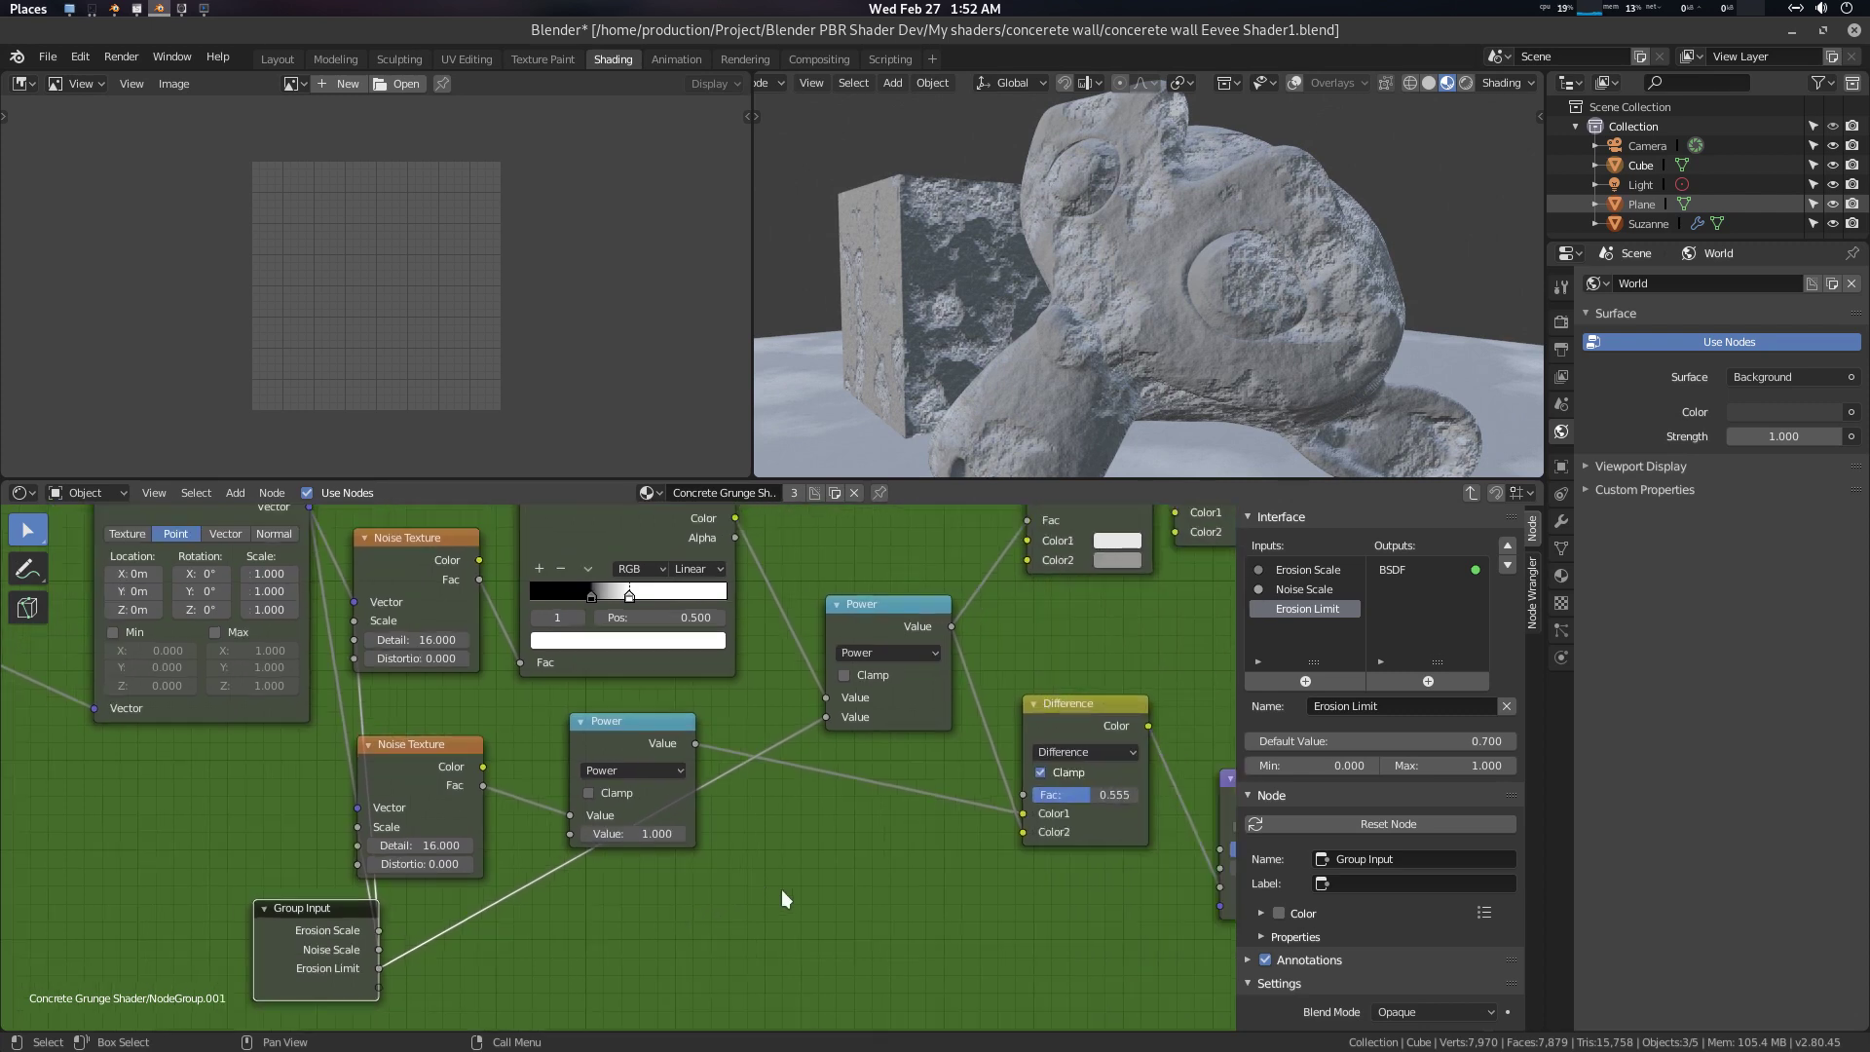
Set the Difference blend factor to 0.555 and expose it as a group input
scroll(781, 890, down, 1)
mouse_move(1063, 799)
mouse_down()
mouse_move(1081, 798)
mouse_move(1012, 799)
mouse_move(1080, 794)
mouse_up()
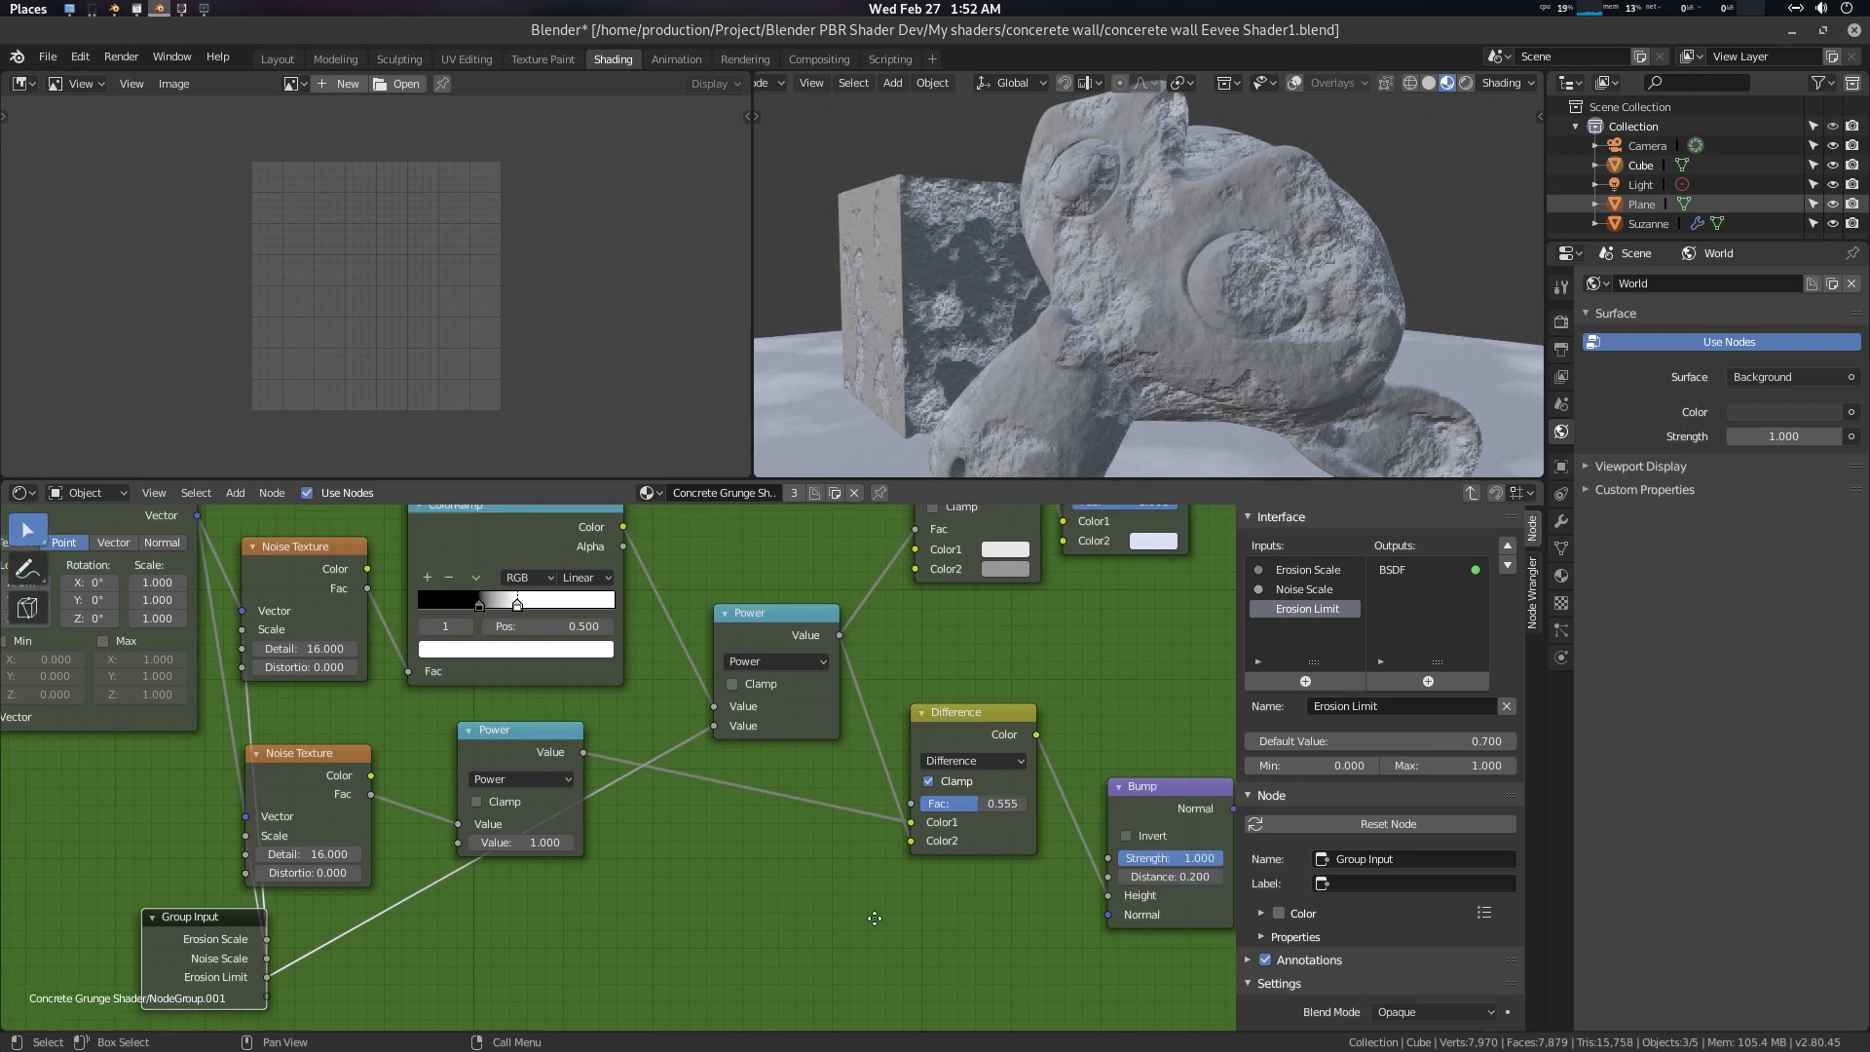
mouse_move(1080, 889)
middle_down()
mouse_move(854, 912)
mouse_move(1067, 920)
mouse_move(1089, 878)
middle_up()
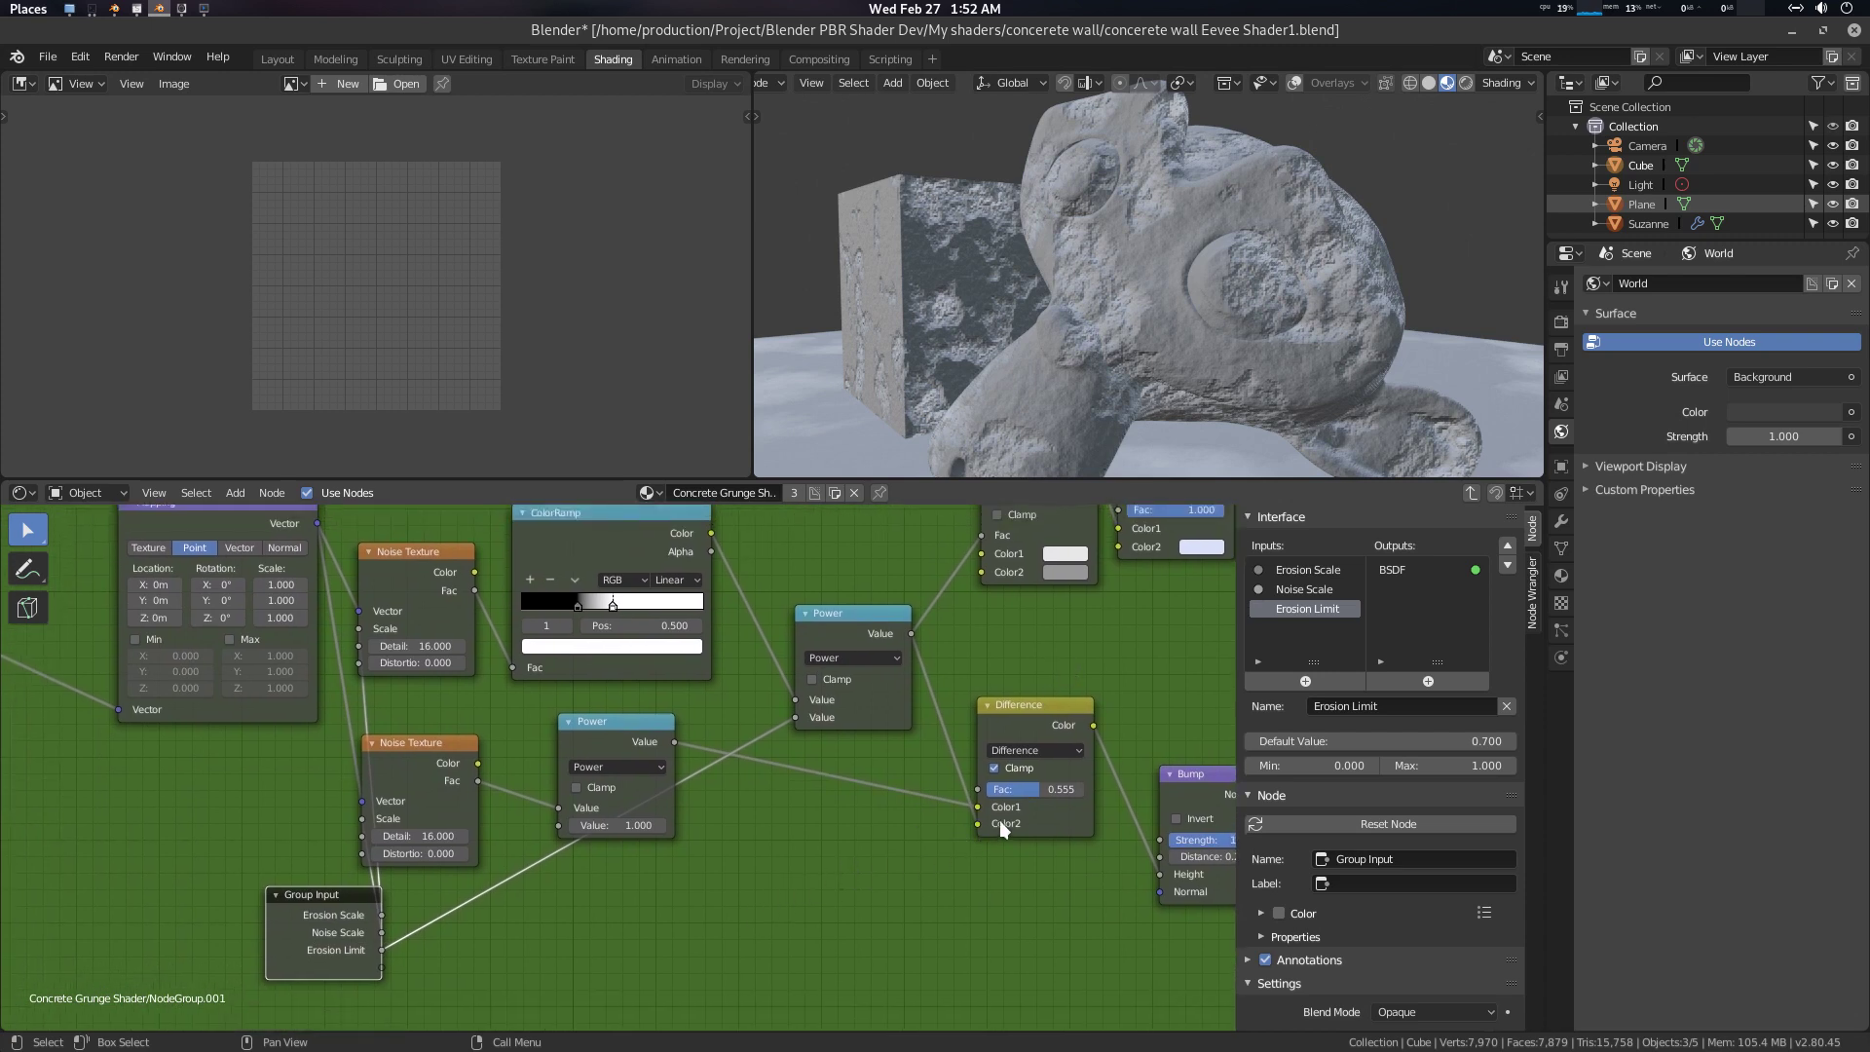
drag(977, 786, 381, 971)
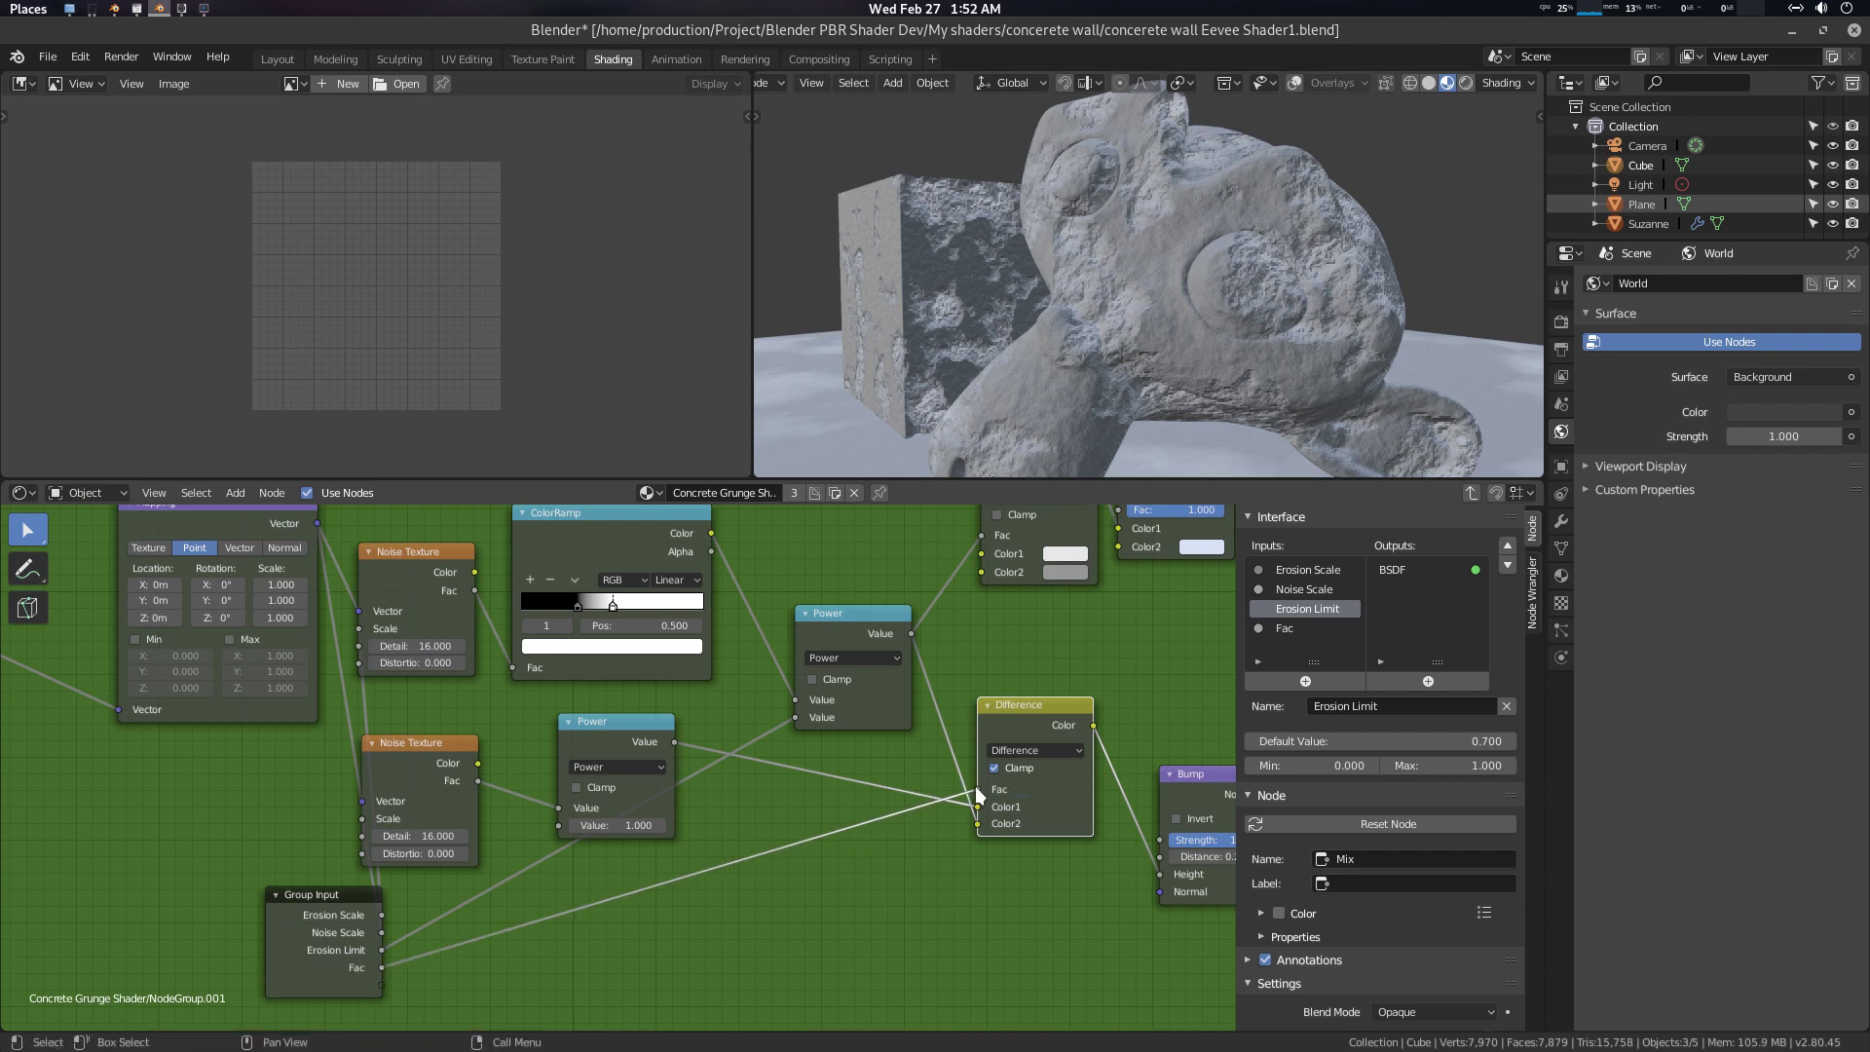
Disconnect Fac from the Difference node and link it to the top Mix node's Color1
drag(976, 789, 946, 818)
drag(982, 553, 393, 966)
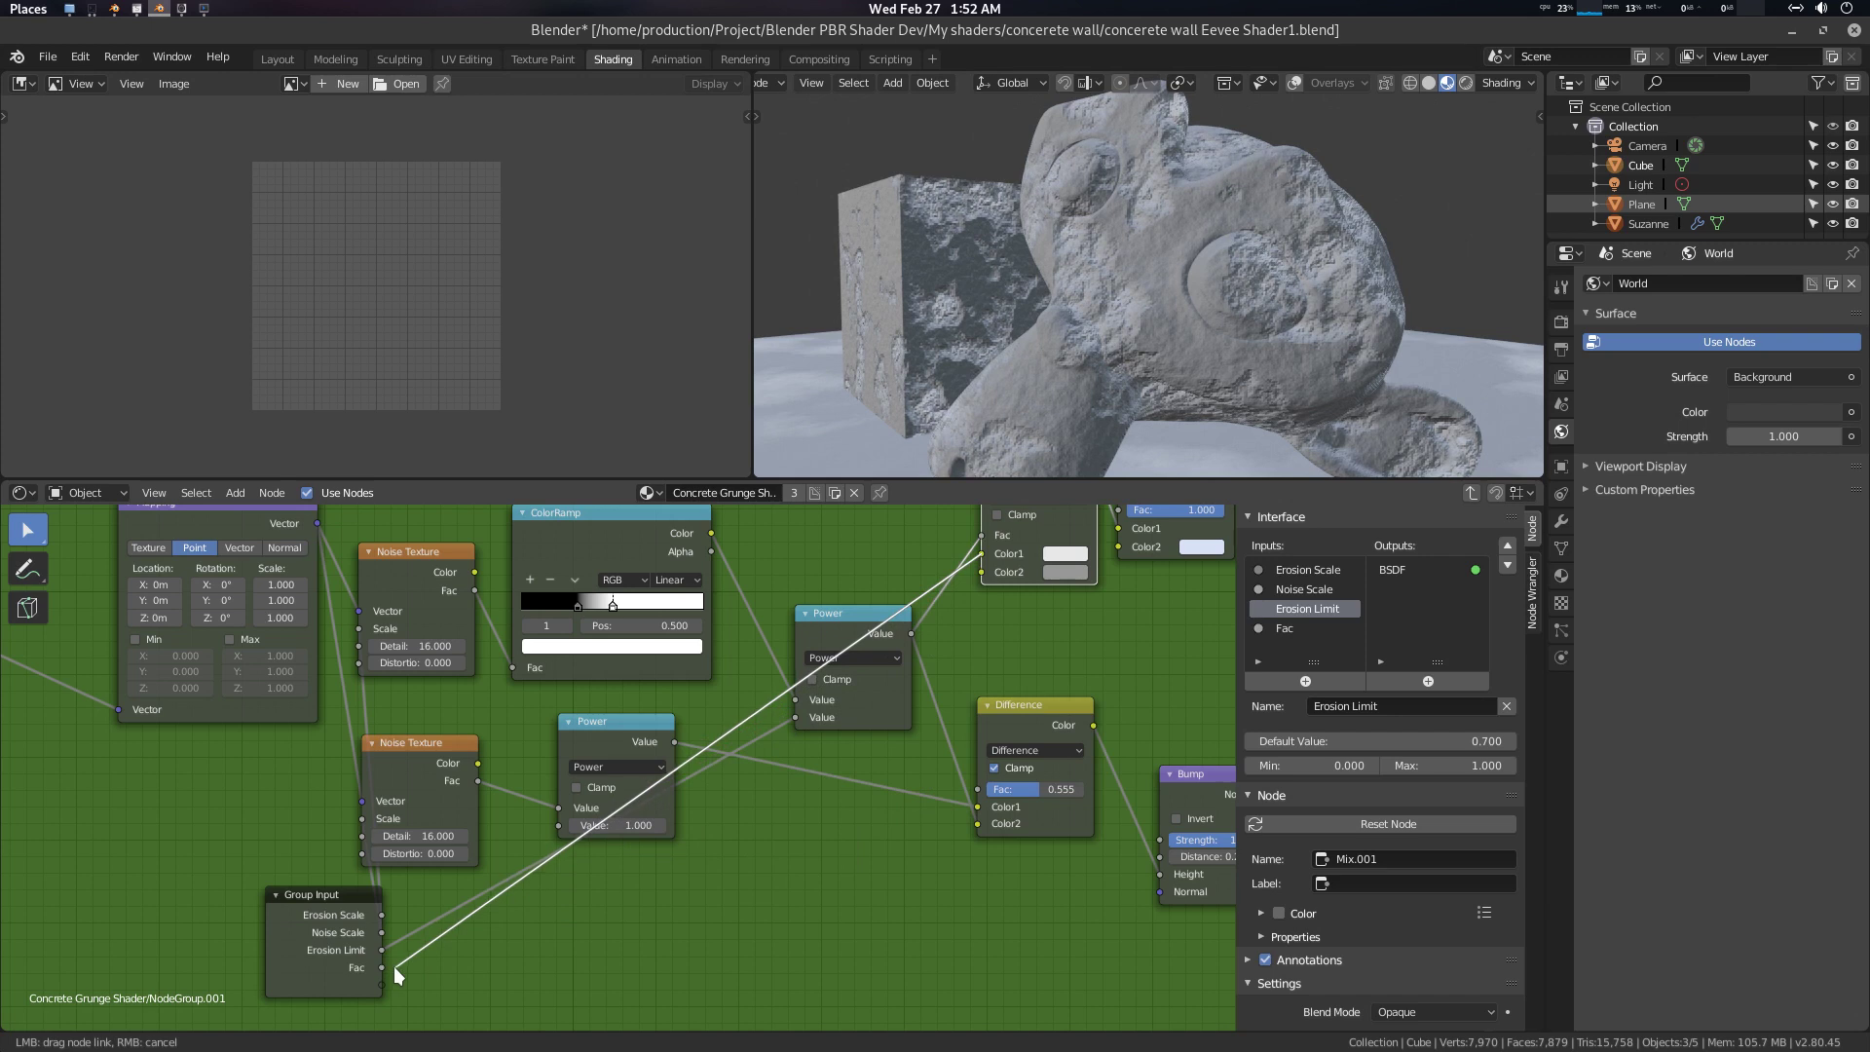
drag(394, 966, 378, 968)
drag(623, 925, 862, 844)
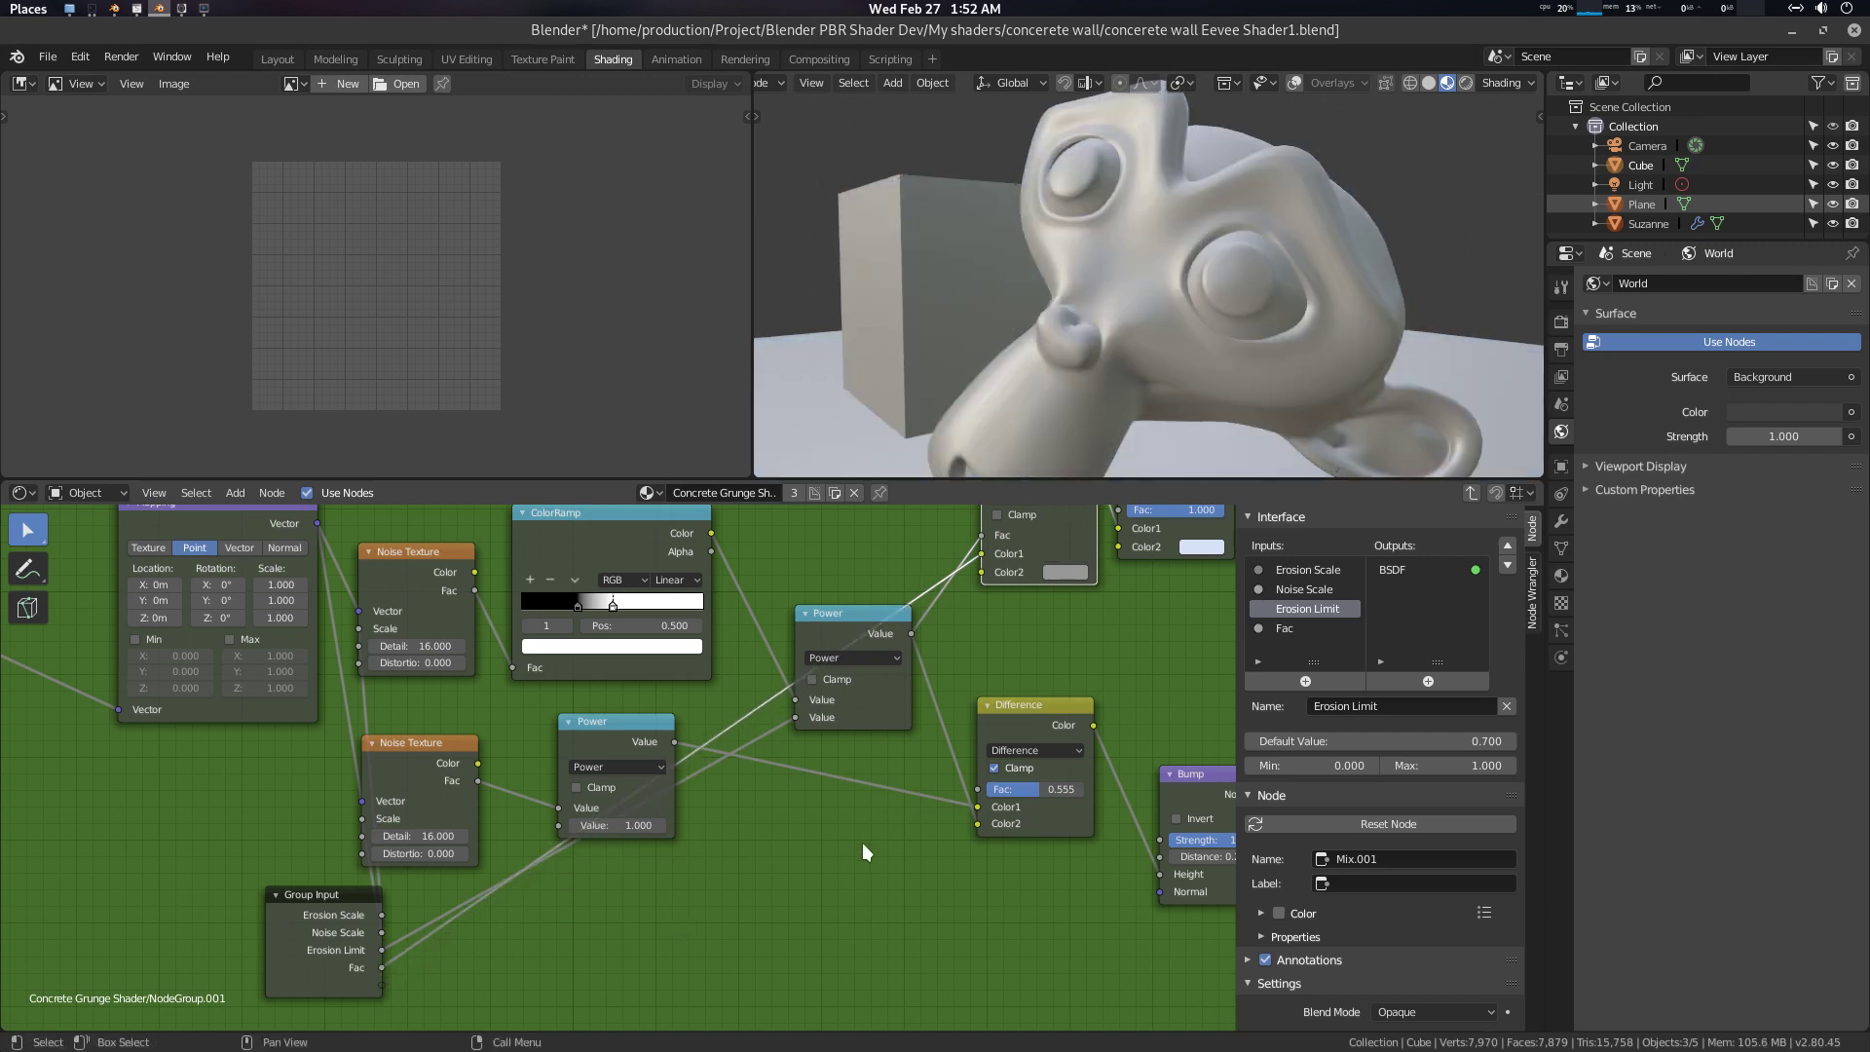
Start renaming the Fac group input to 'Base'
click(1292, 627)
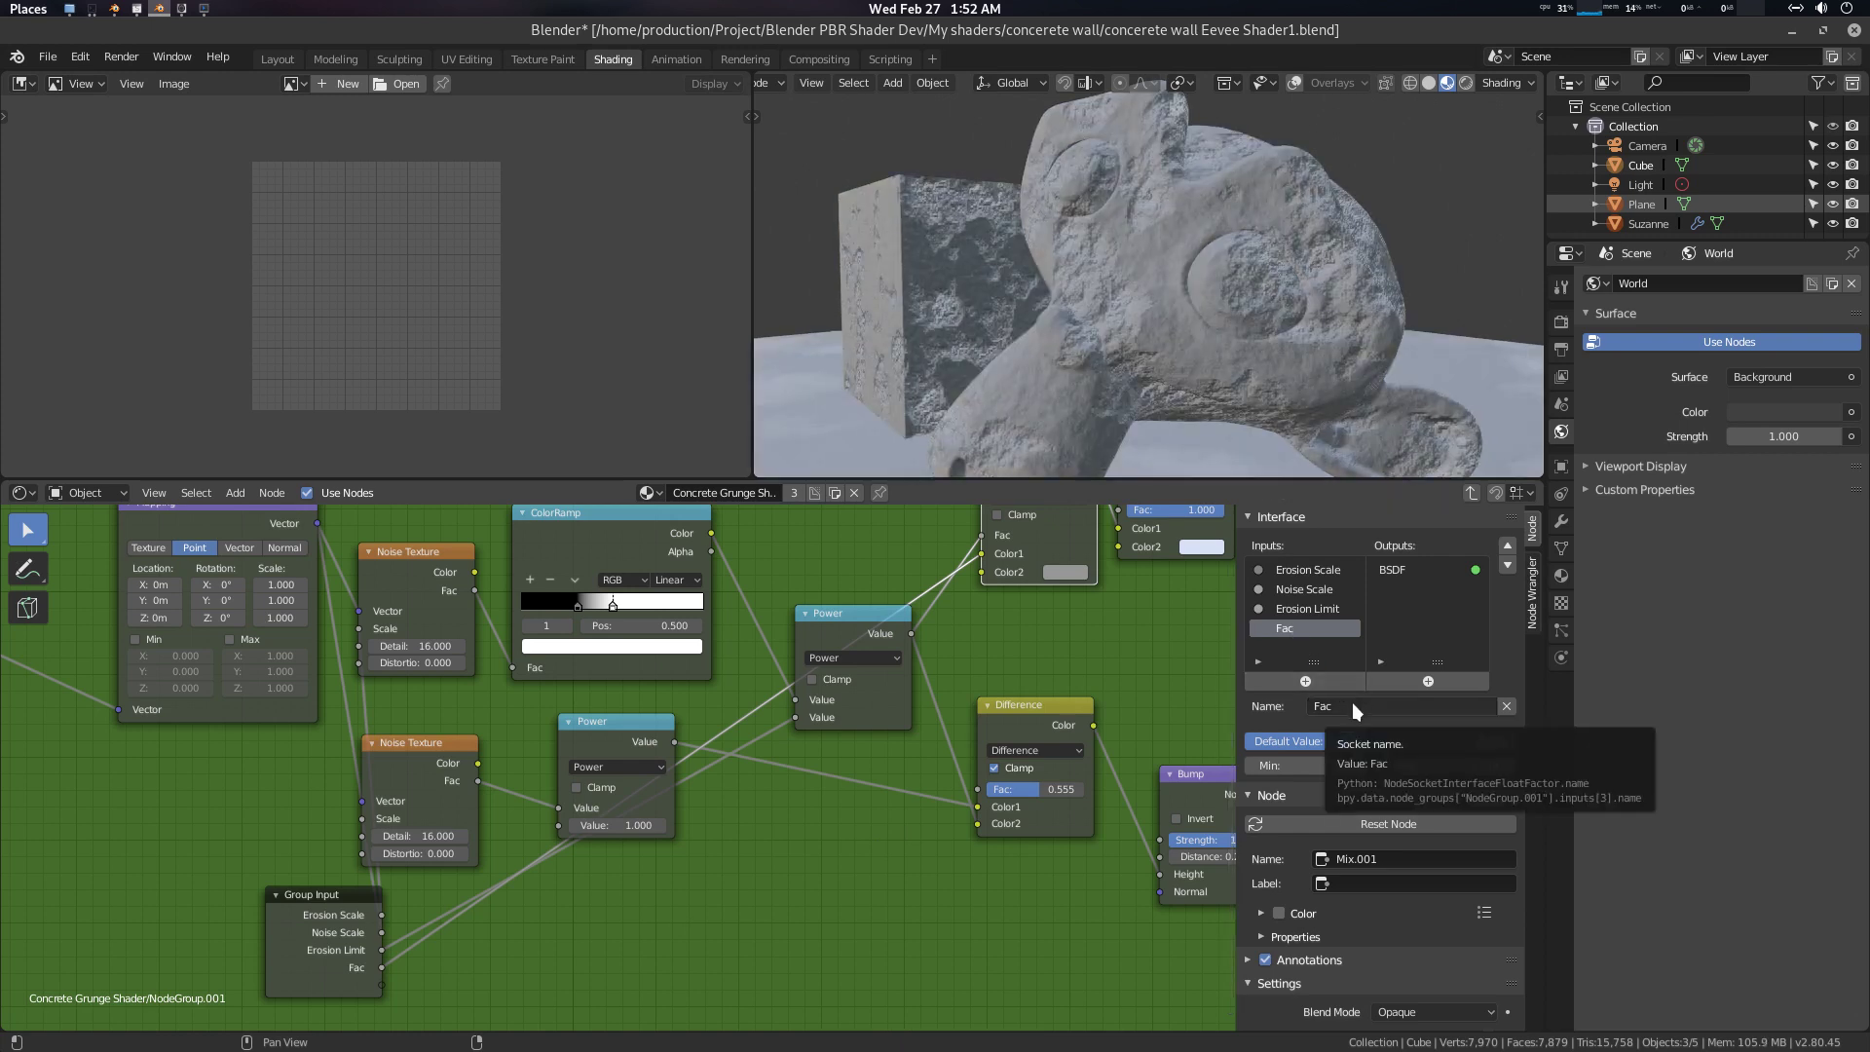
click(1352, 703)
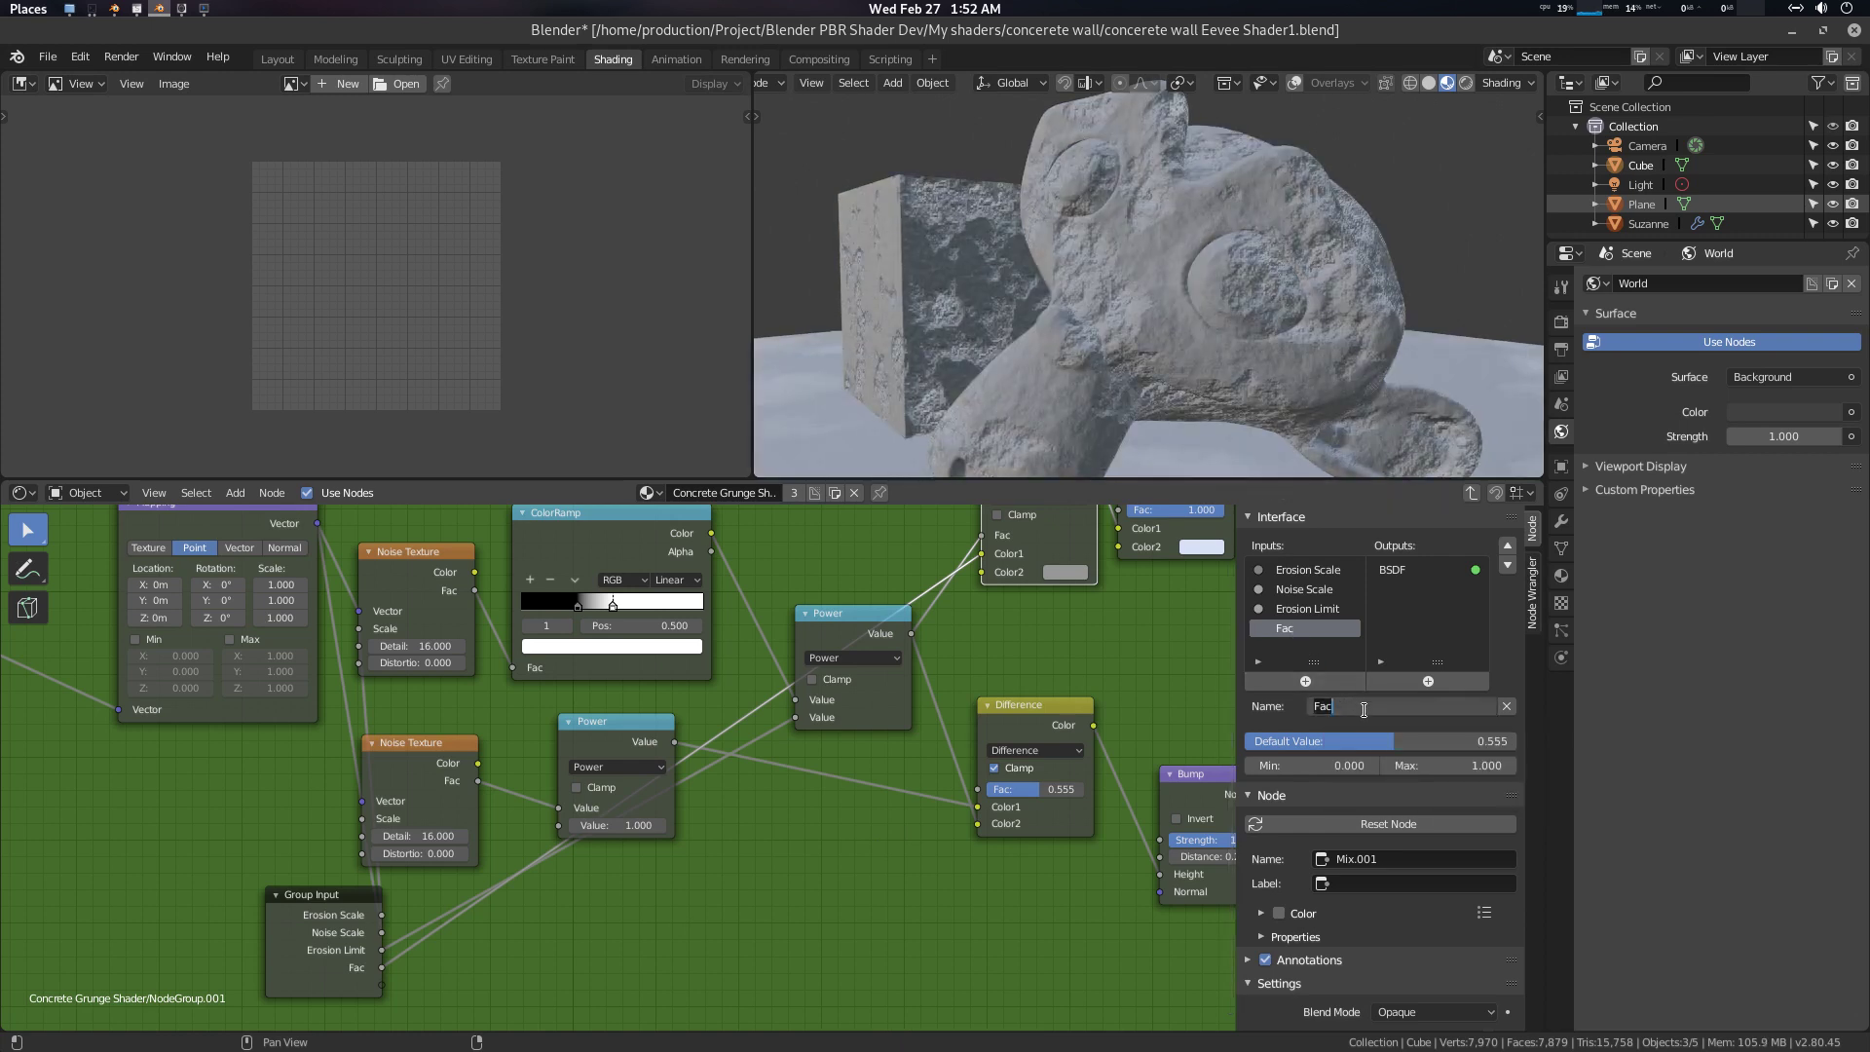
text(B)
text(ase Color Value)
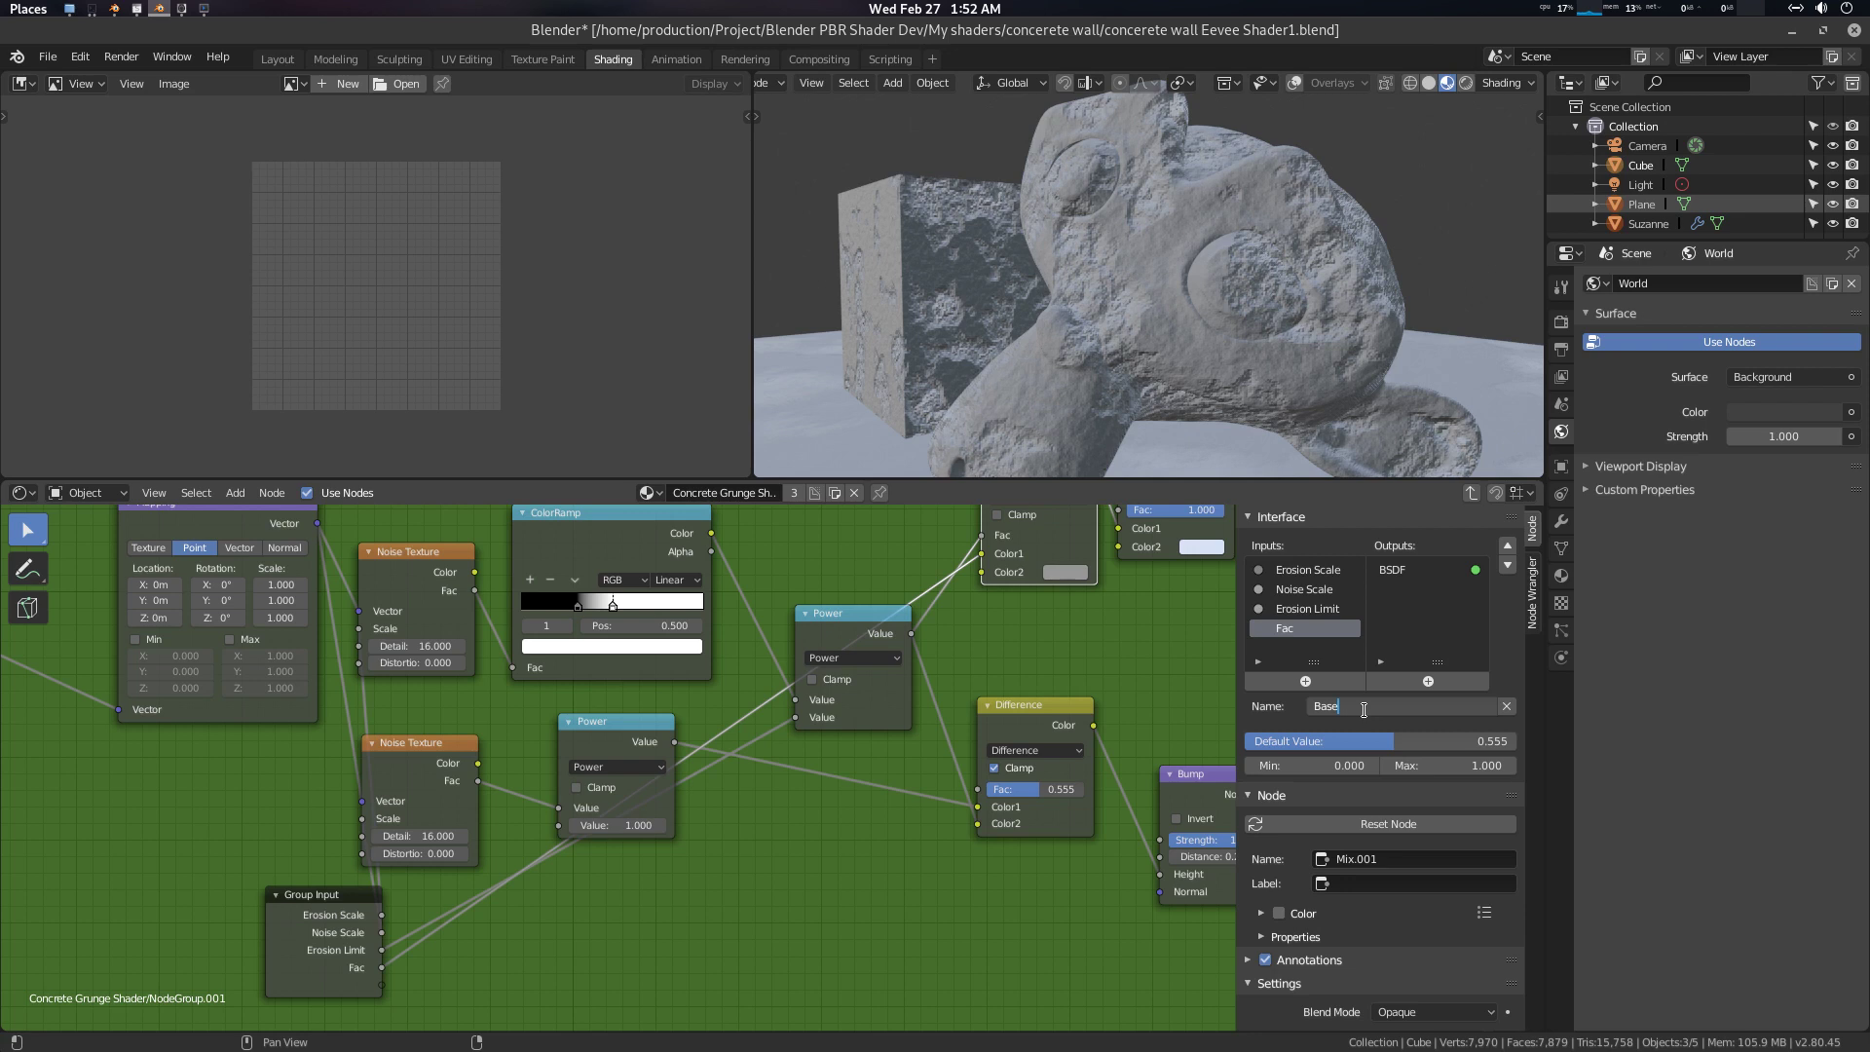
Name the new input Base Color Value, then try darkening the mix's second colour and undo it
text(Color)
text( Value)
key(Return)
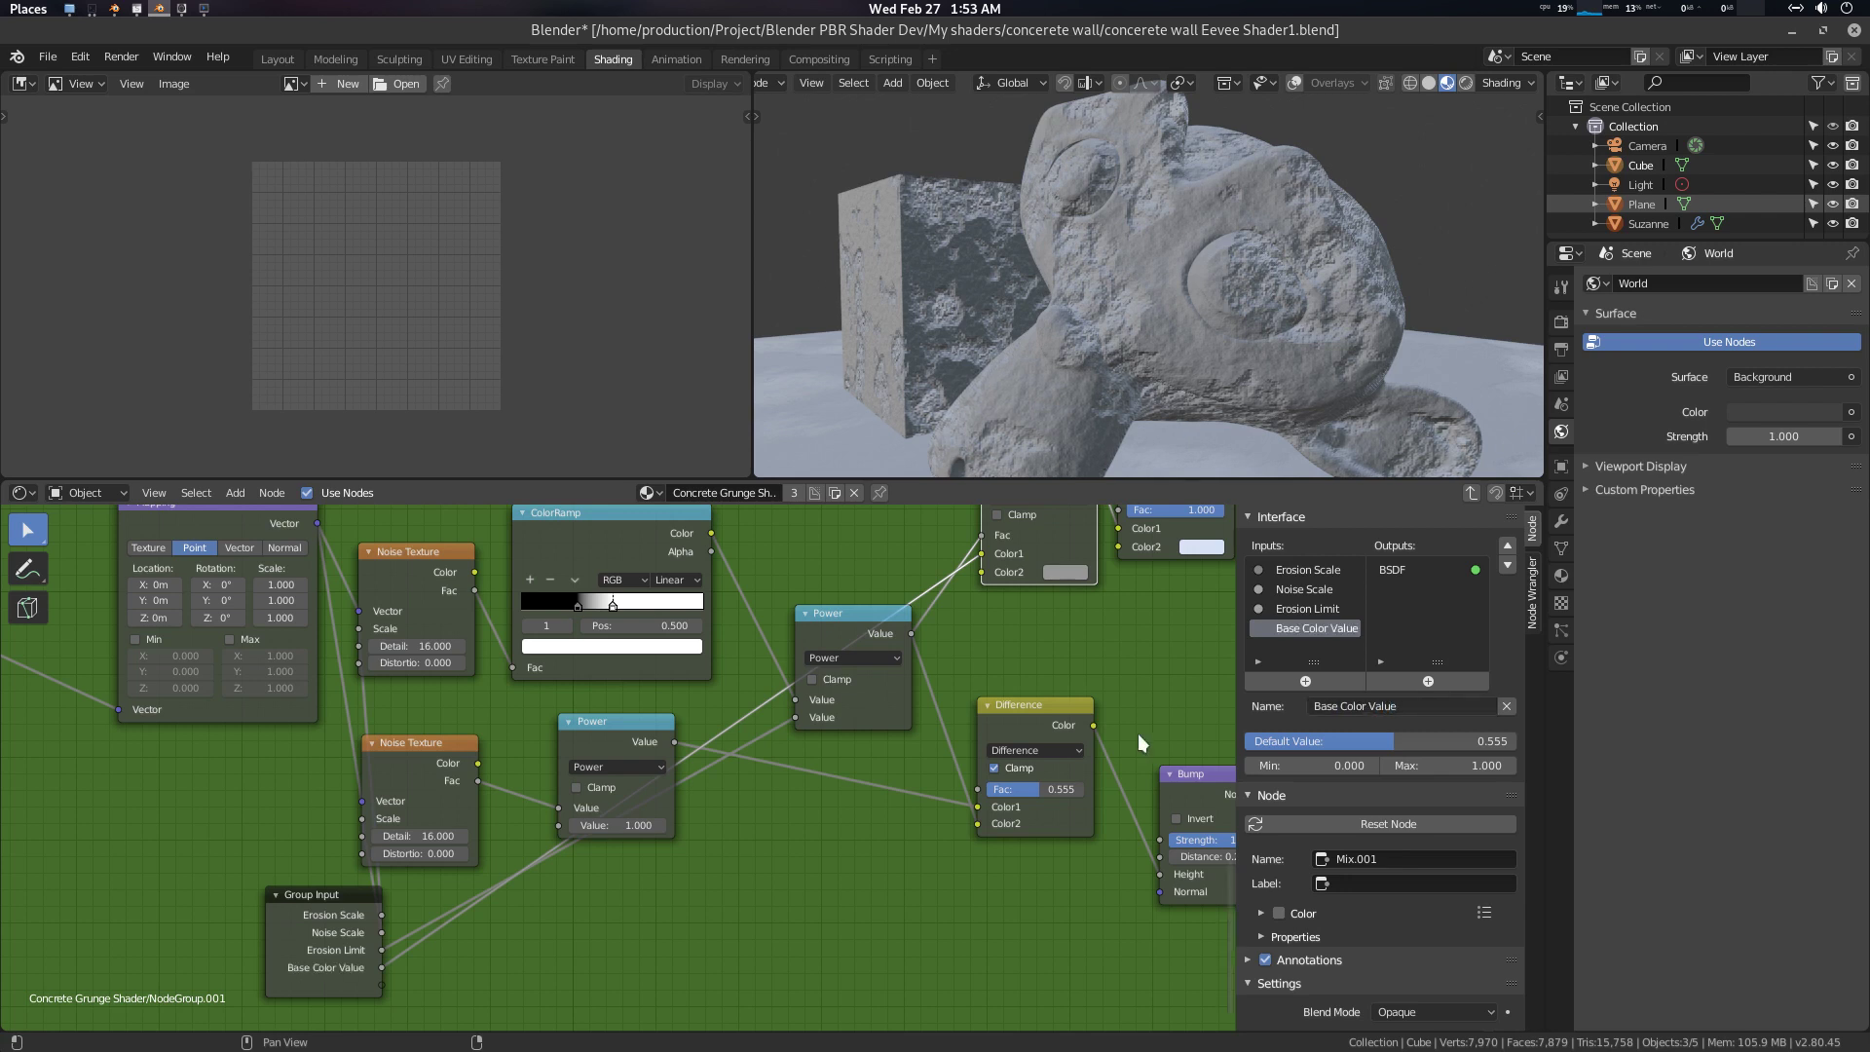
click(1057, 573)
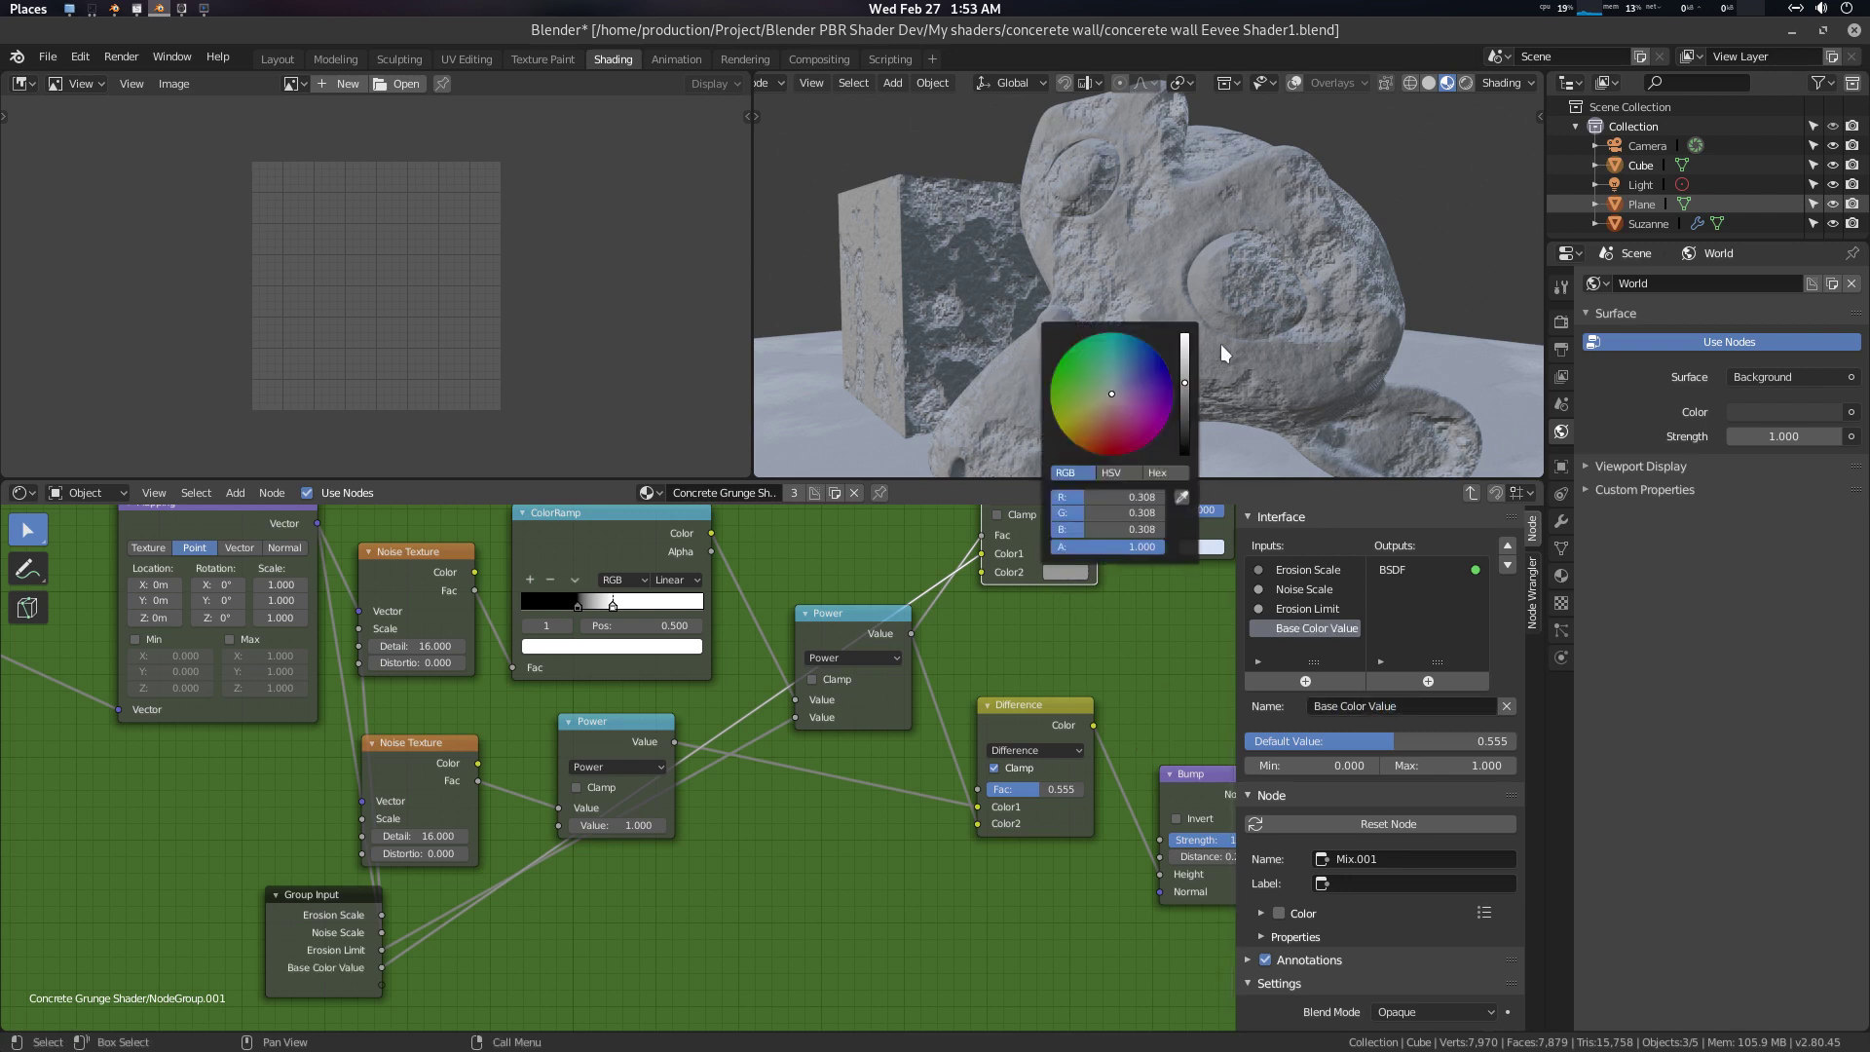
drag(1186, 388, 1184, 404)
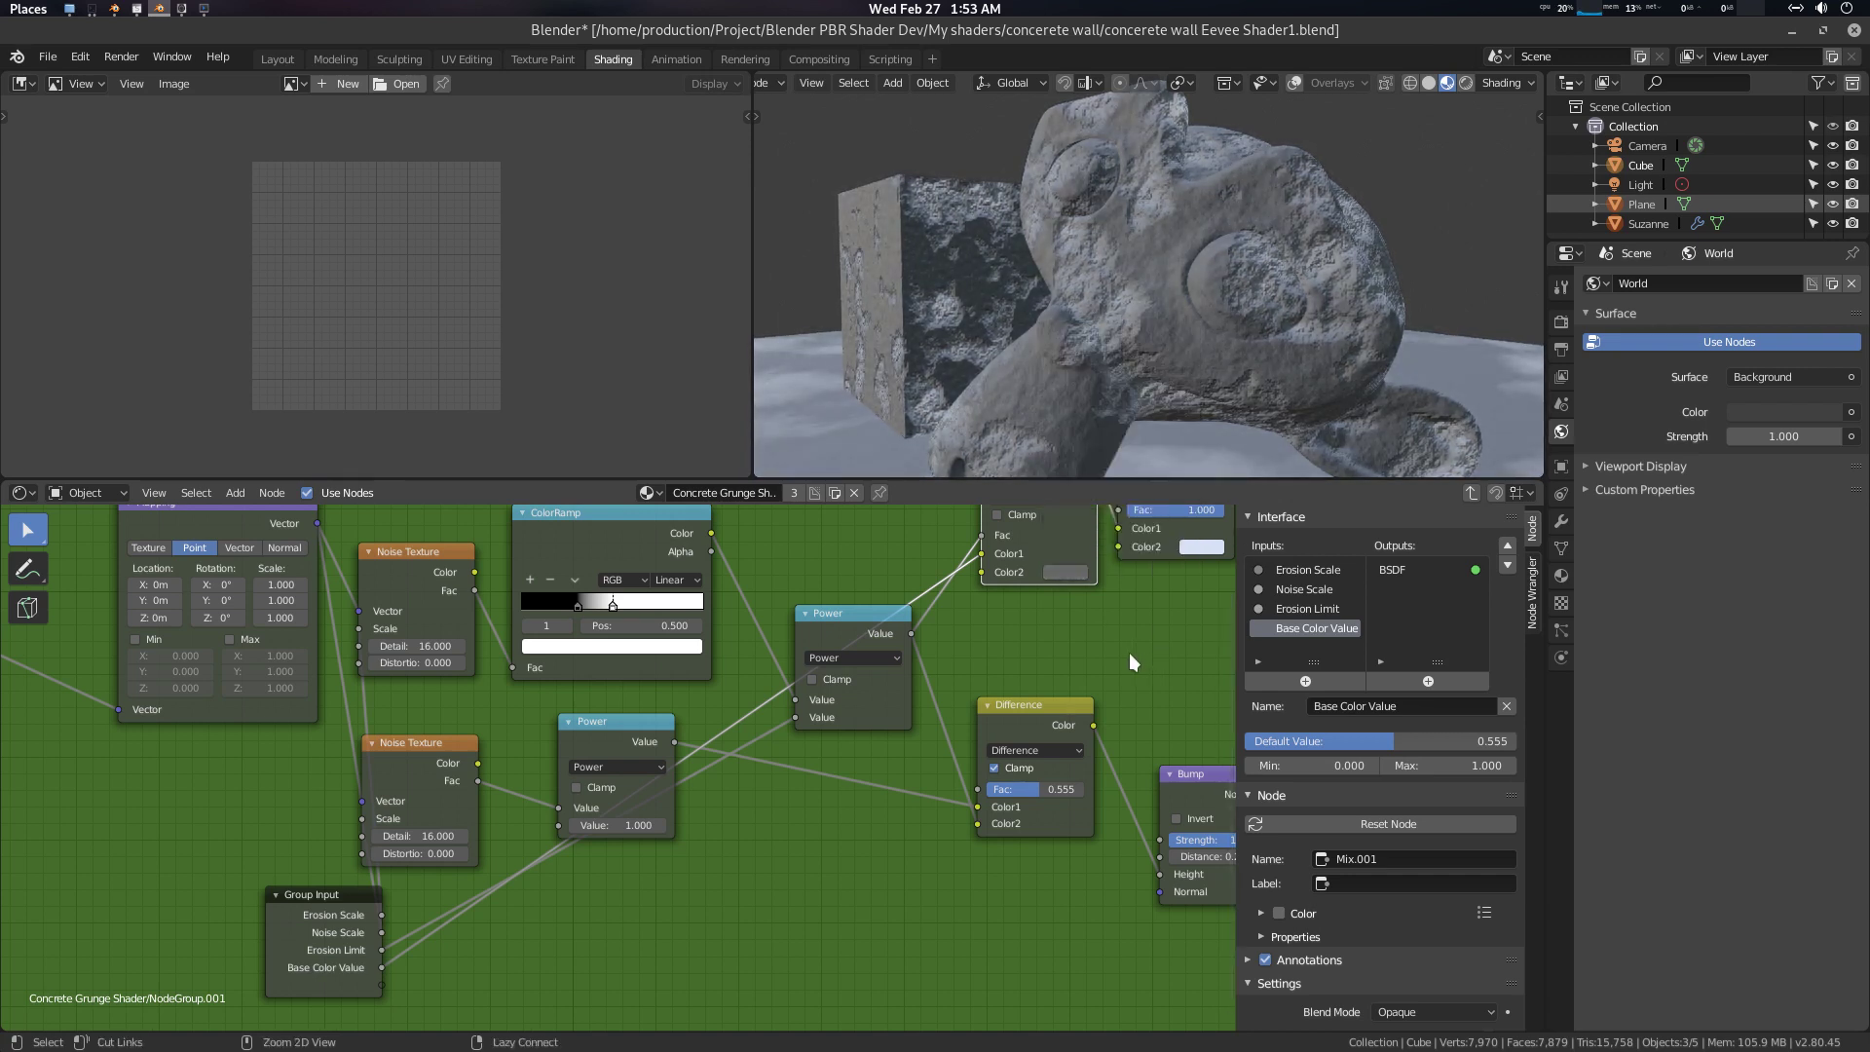
key(ctrl+z)
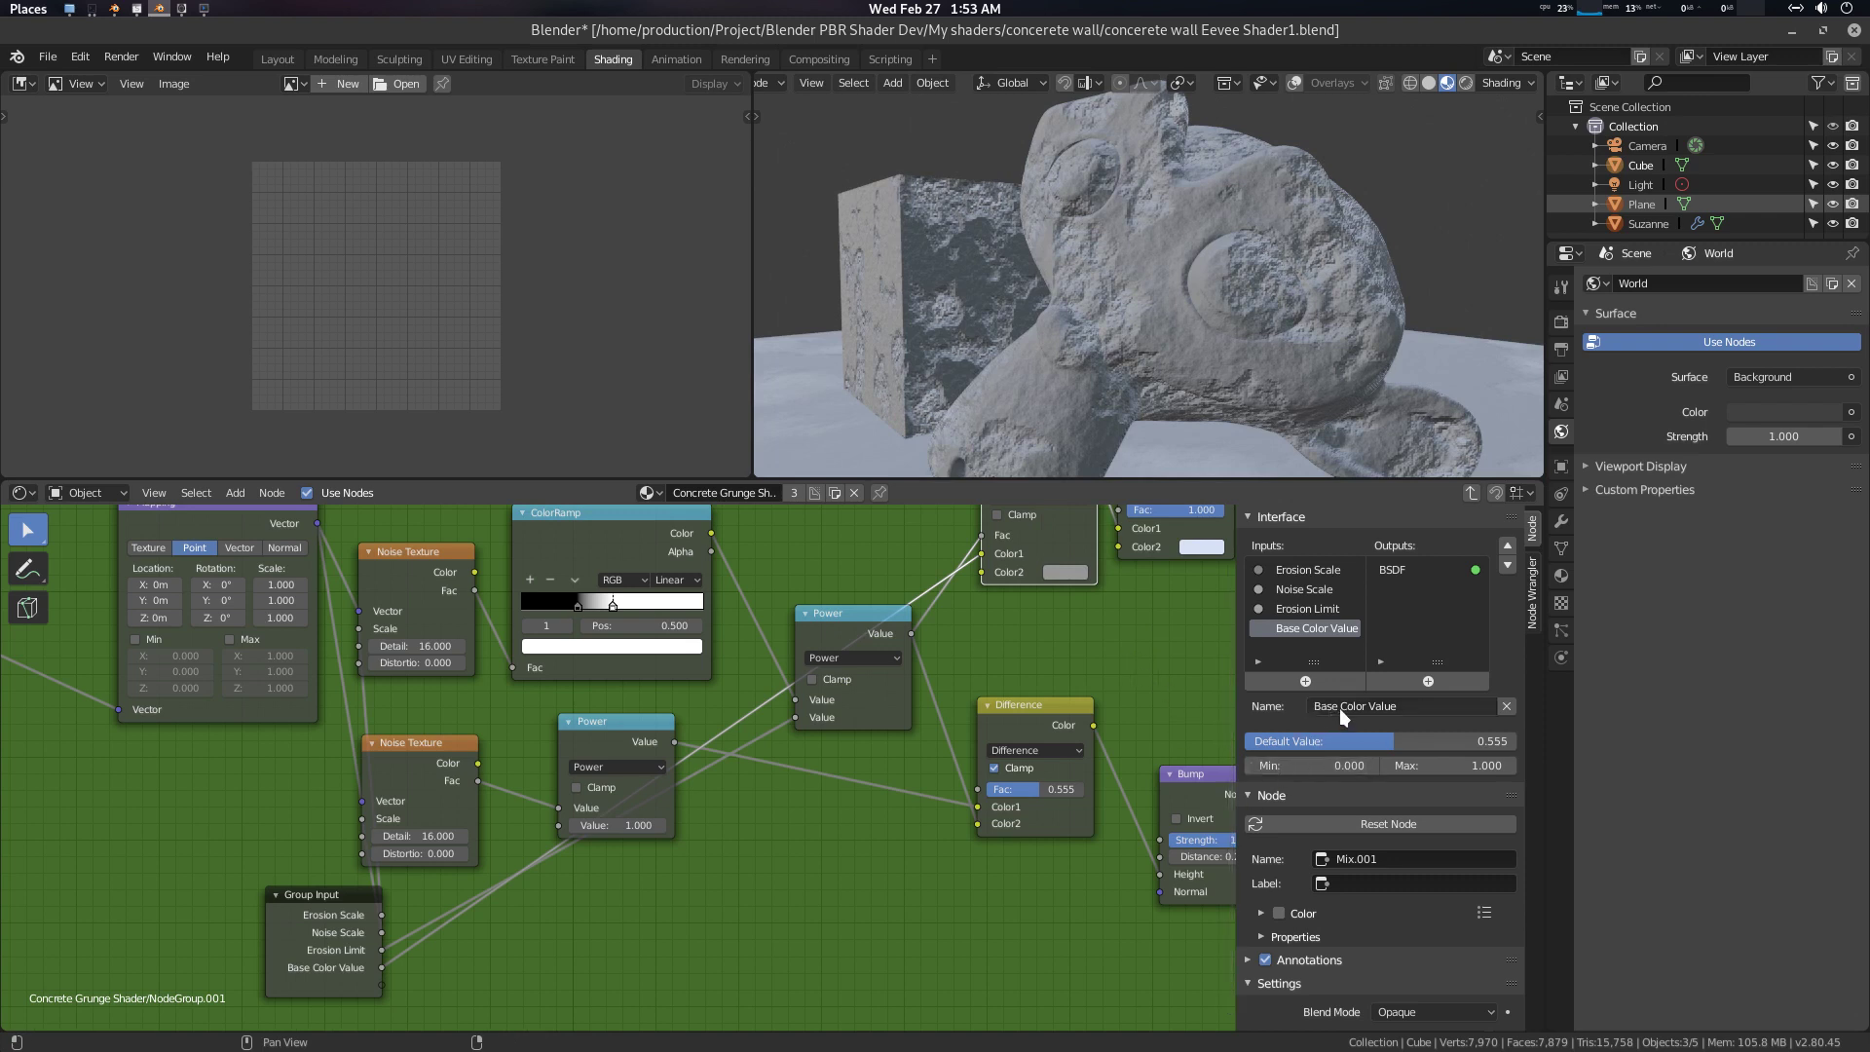
Rename the group input to Erosion Color Value
double_click(1339, 705)
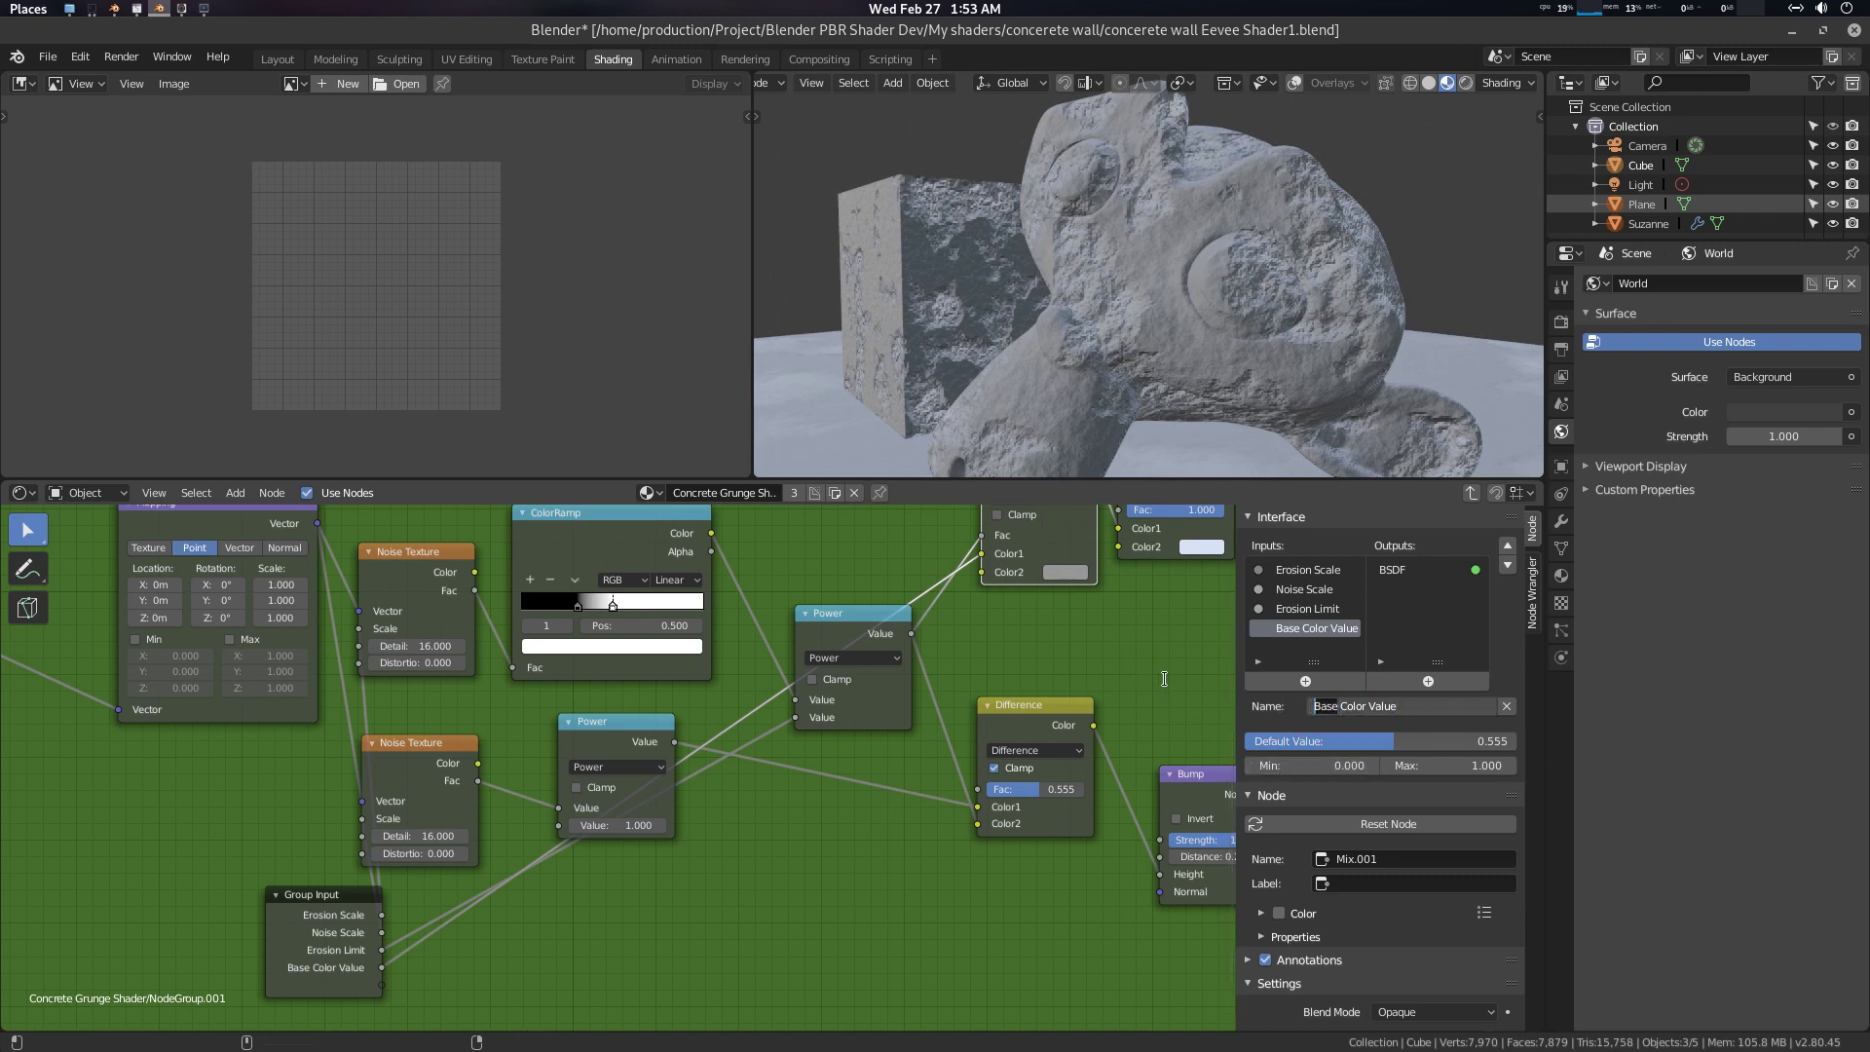
text(Erosio)
text(n)
key(Return)
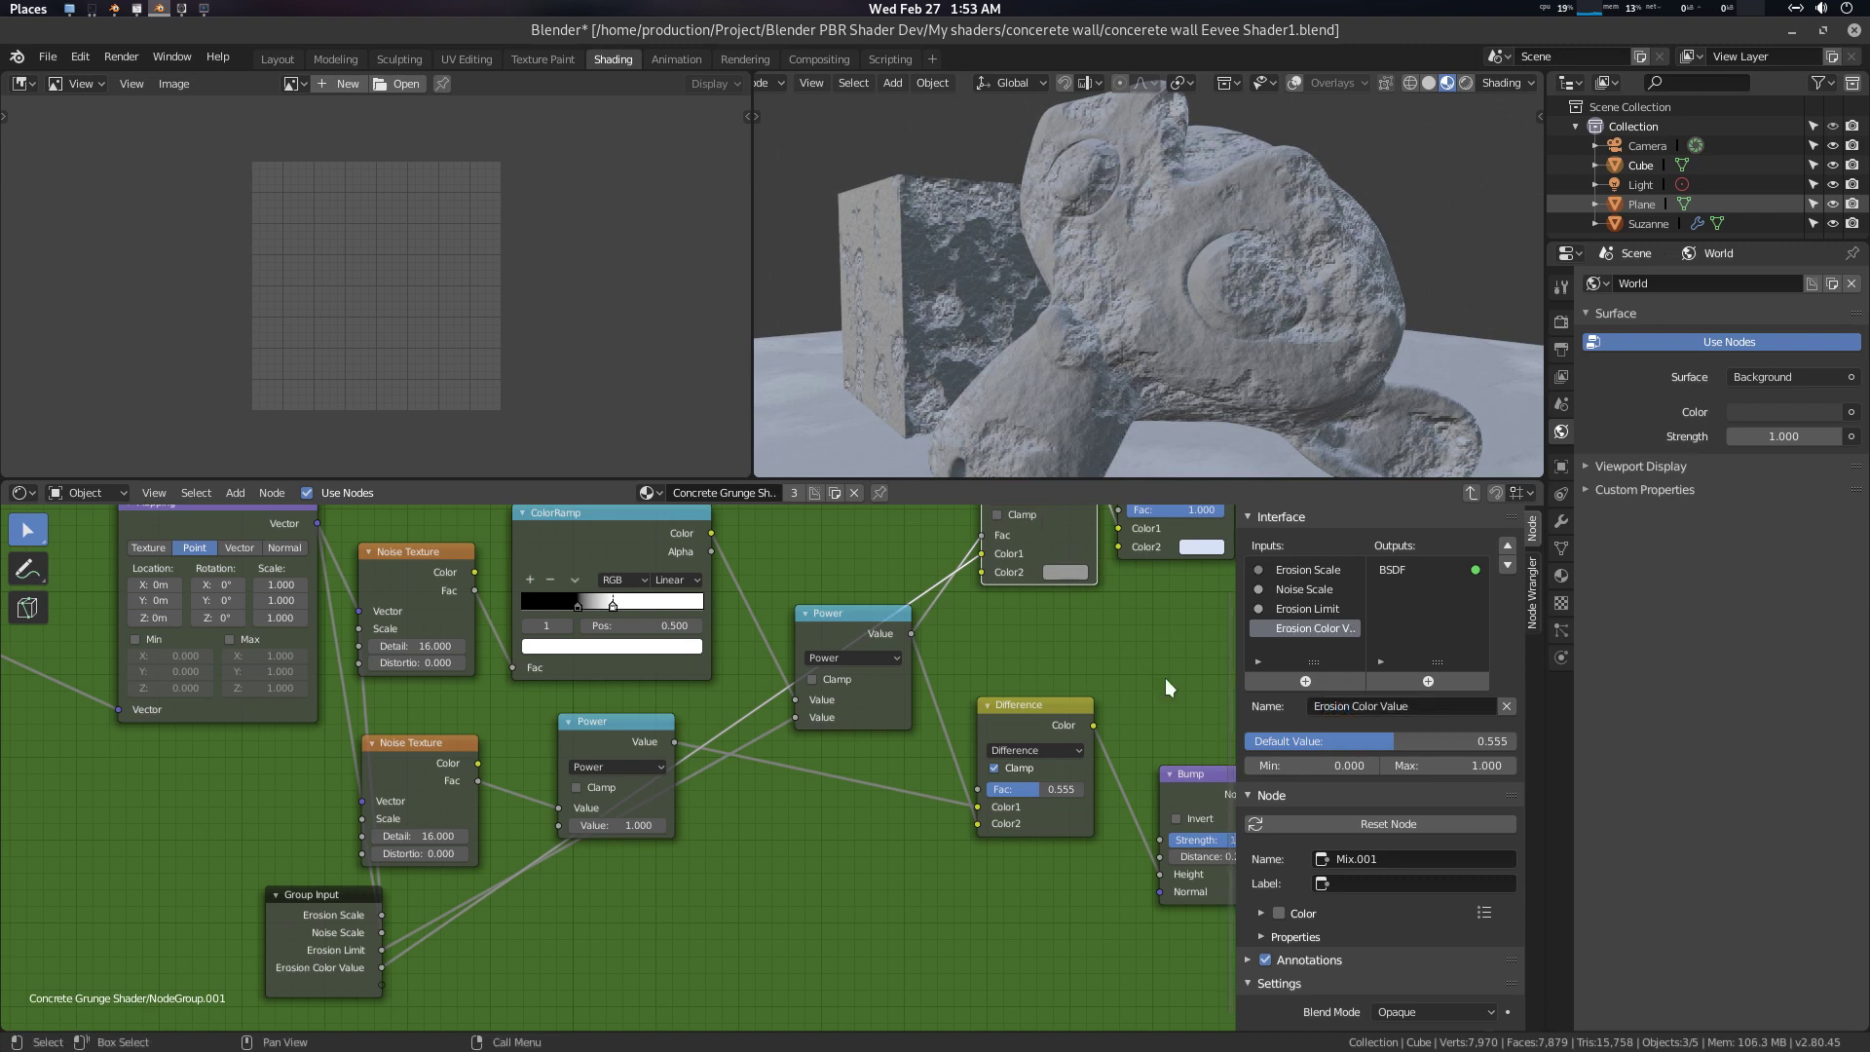
Expose the Difference node's Fac socket as a new Group Input, removing its old link
mouse_move(980, 576)
mouse_down()
mouse_move(756, 926)
mouse_move(972, 790)
mouse_move(388, 986)
mouse_up()
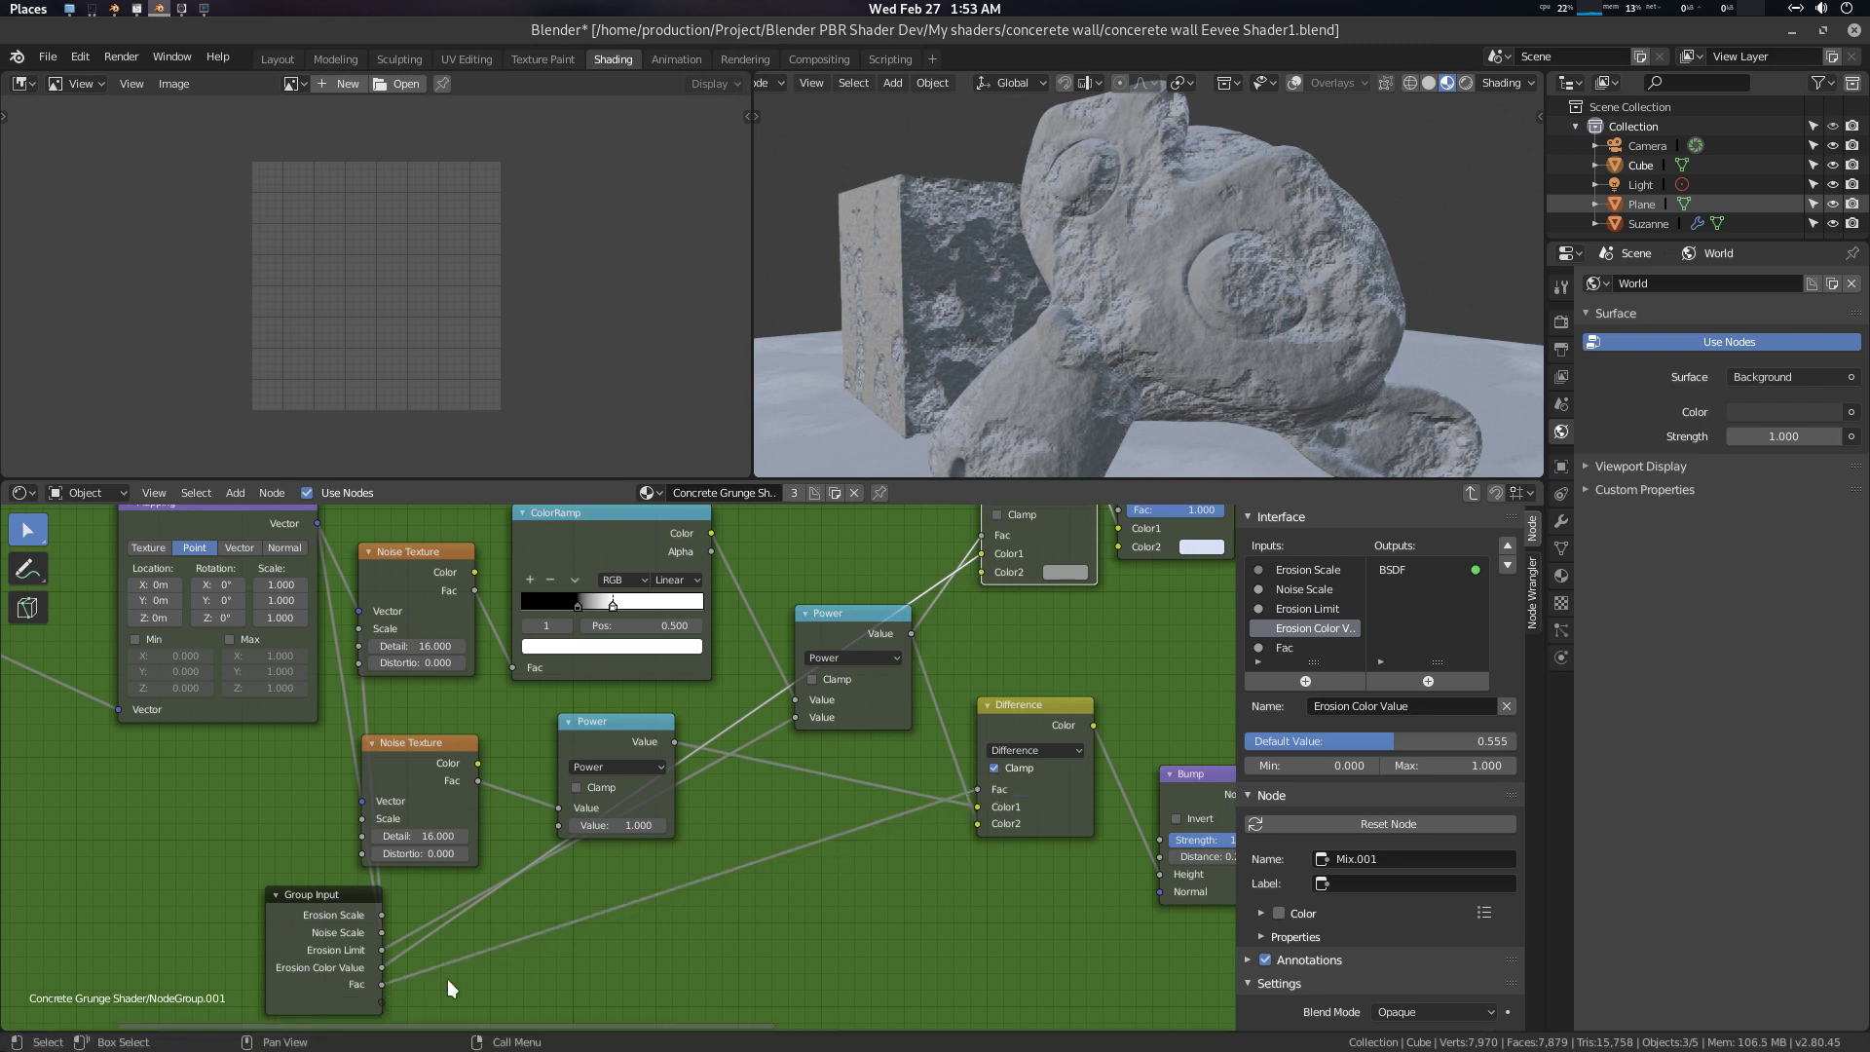
drag(980, 789, 956, 803)
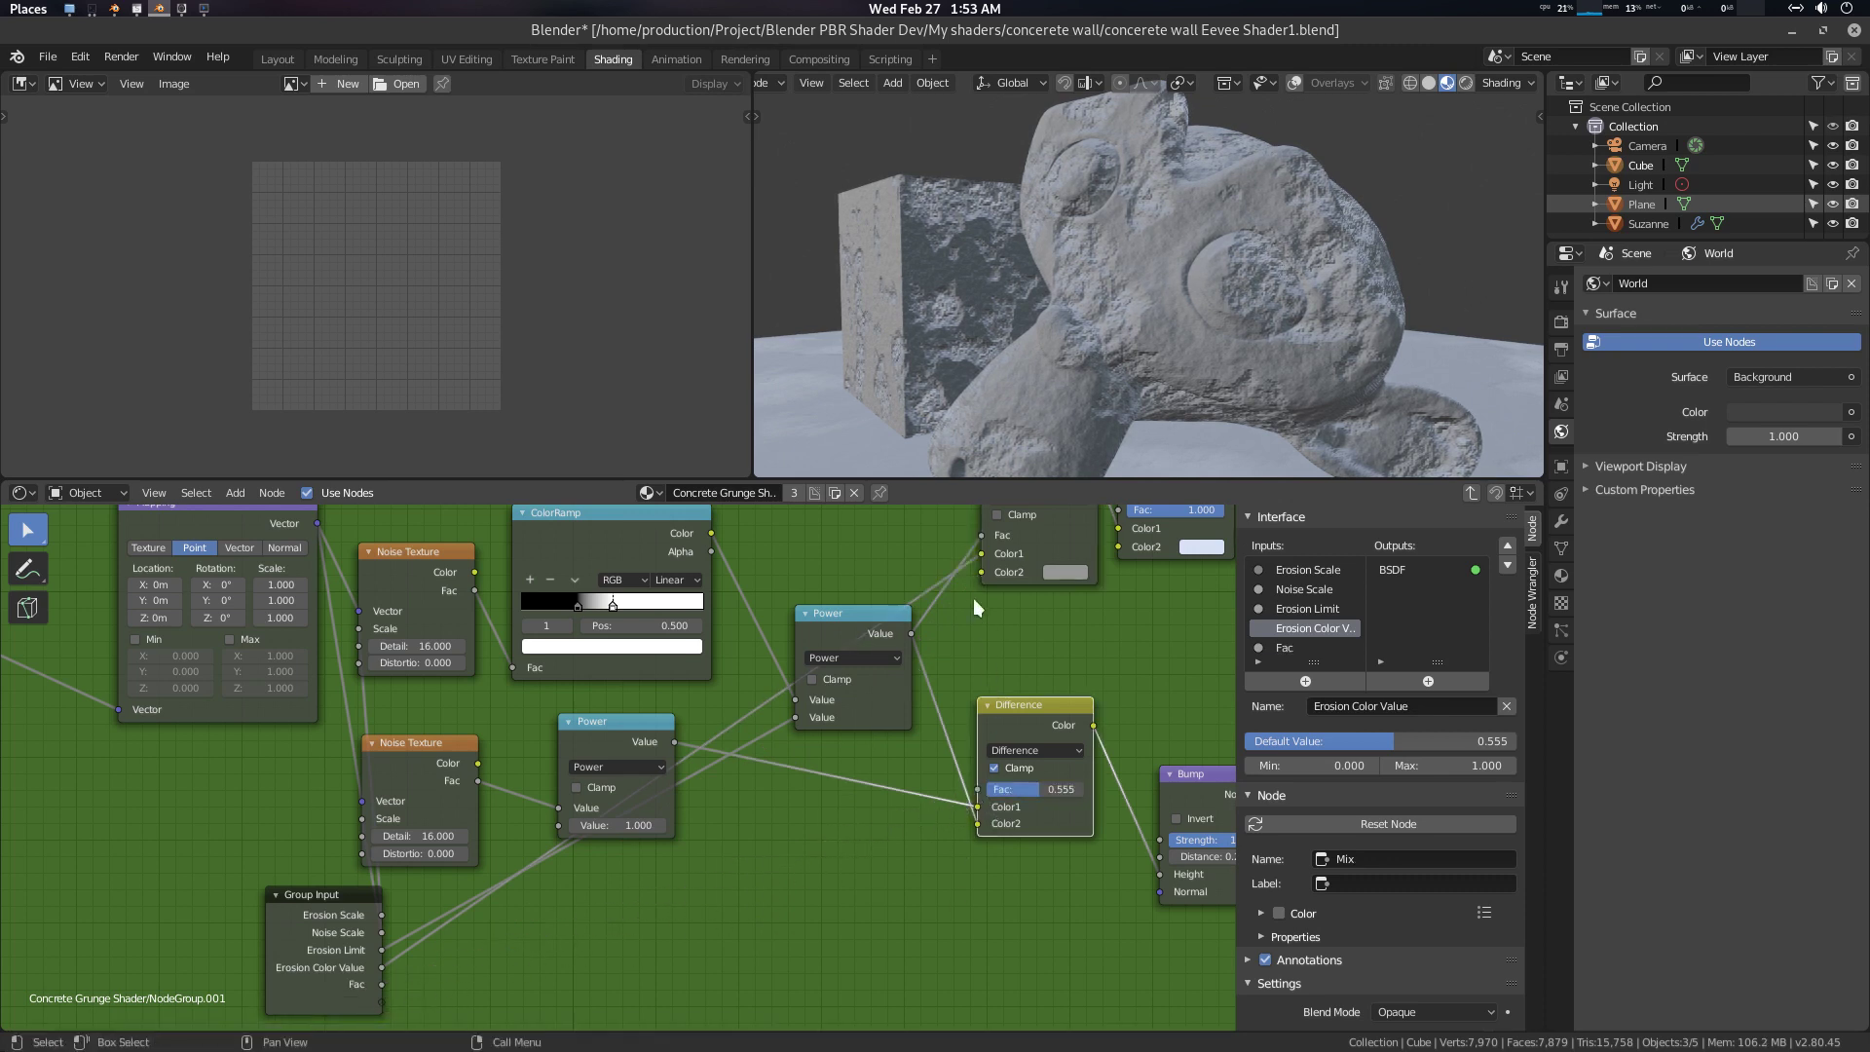
drag(980, 572, 385, 991)
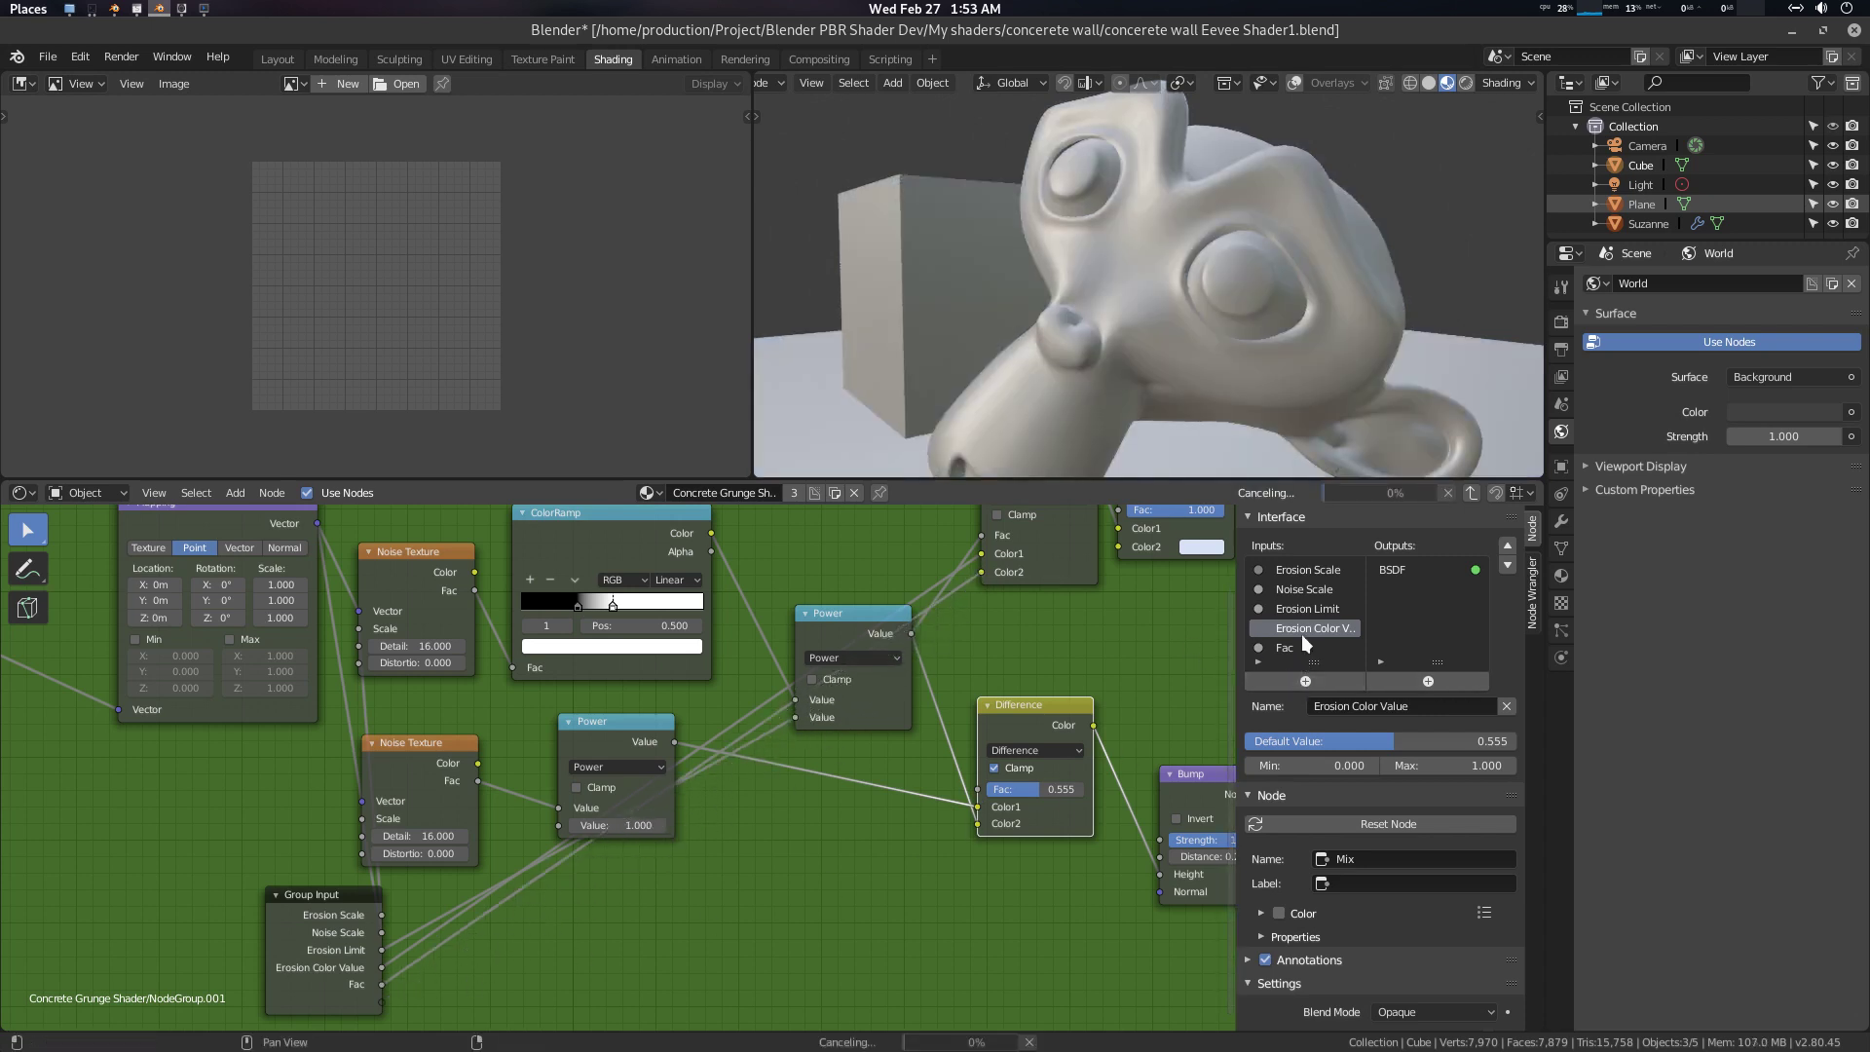
scroll(1301, 634, down, 2)
Rename the Fac input to Base Color Value with default 0.478, then leave the group
click(1293, 569)
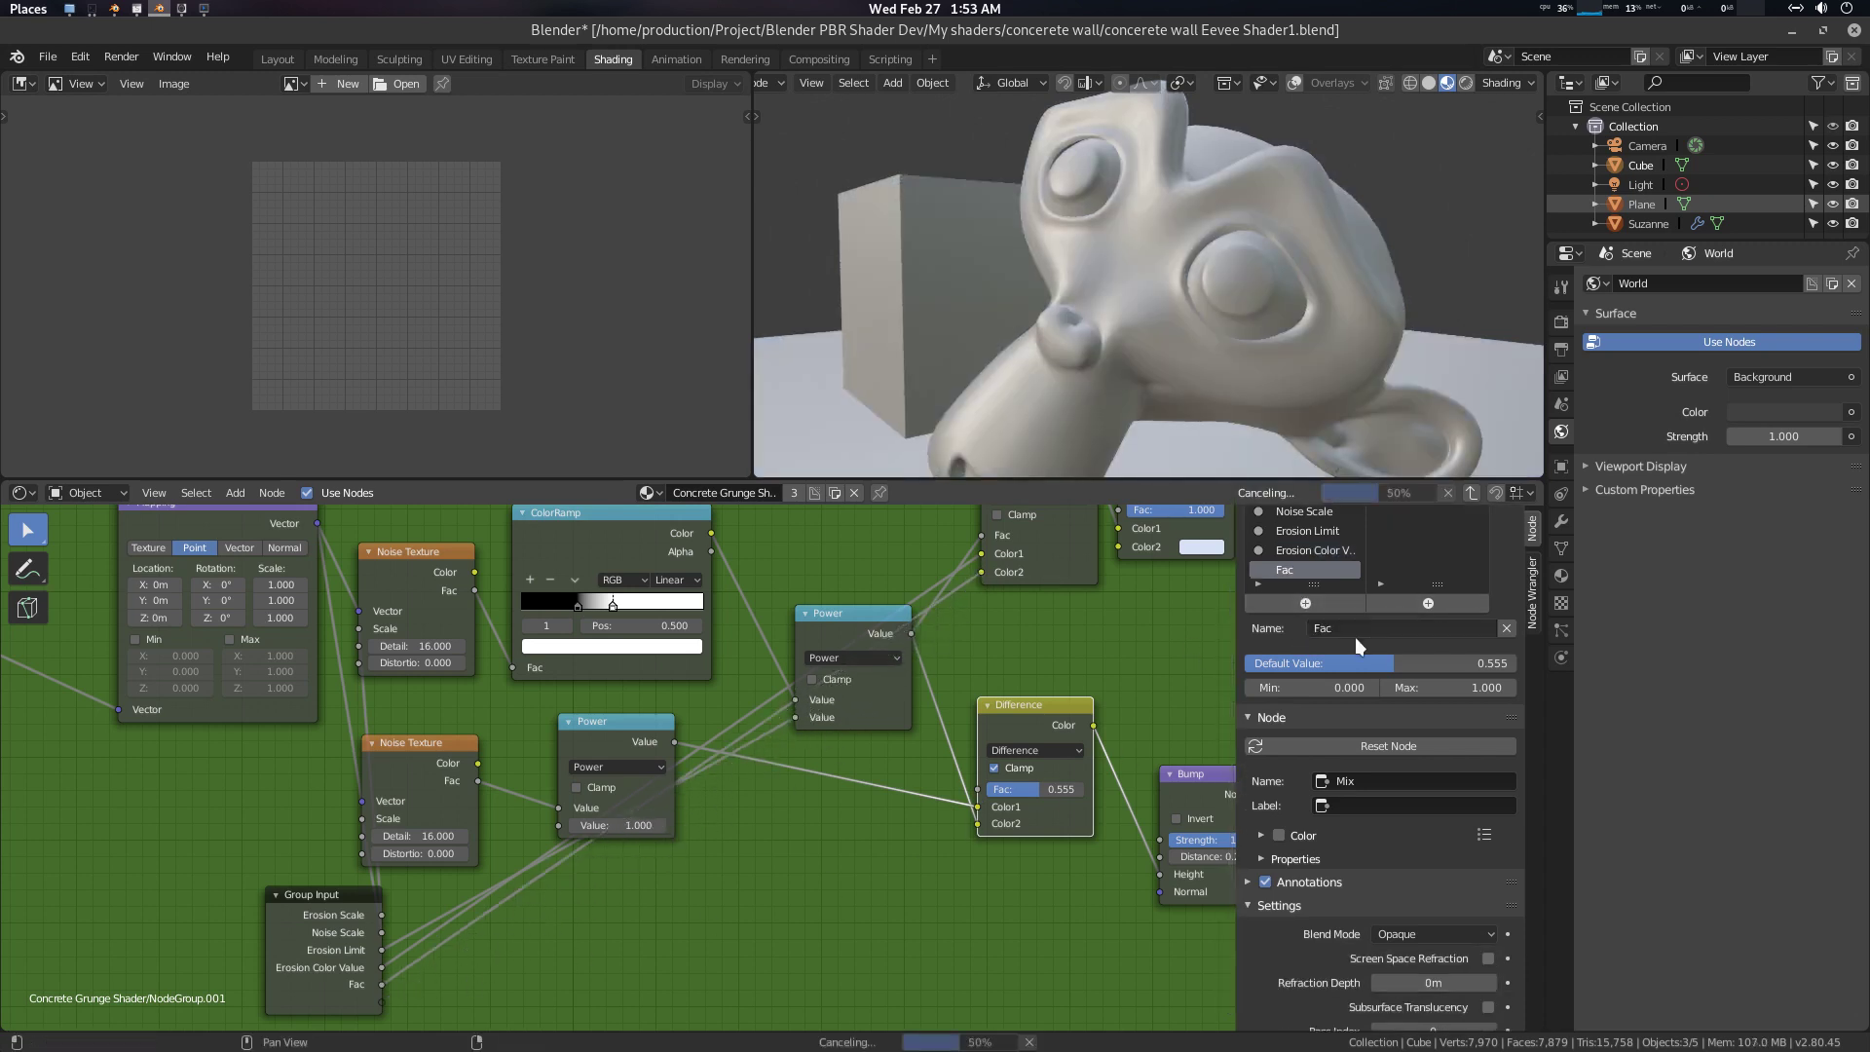
double_click(1352, 637)
text(Base)
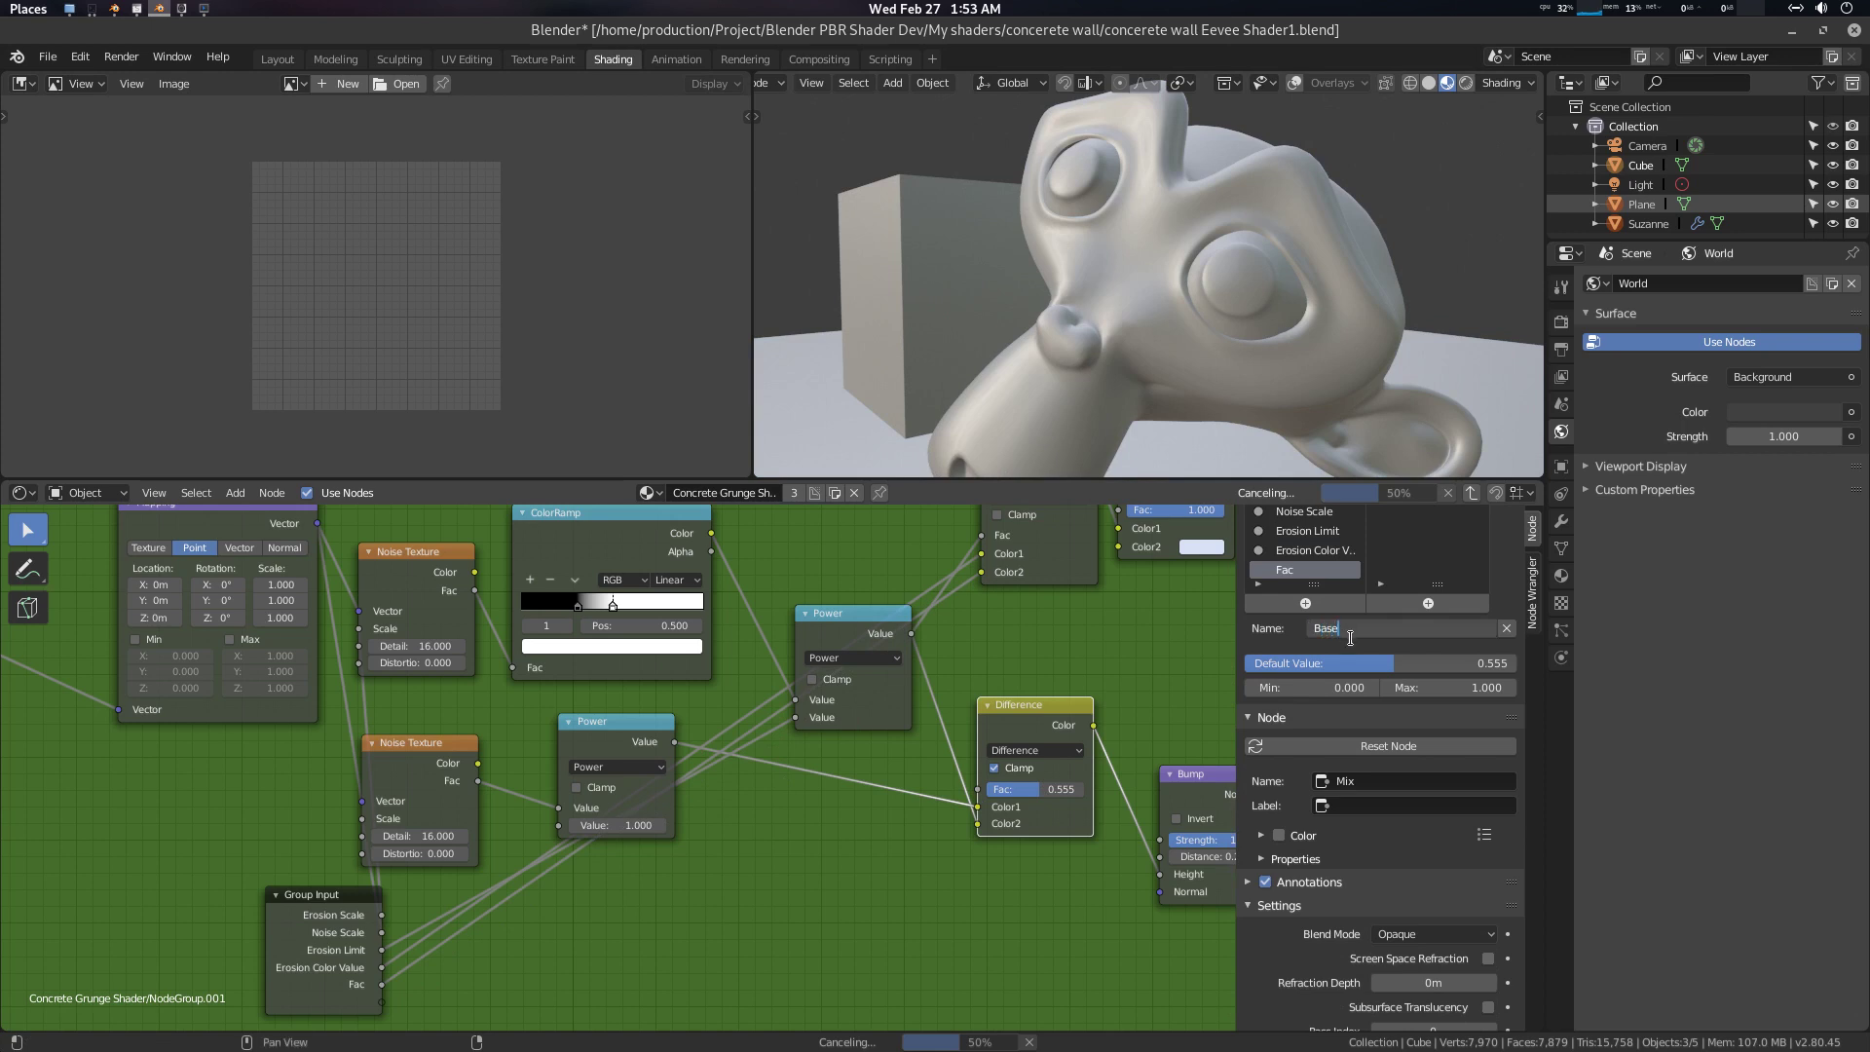
text( Colo)
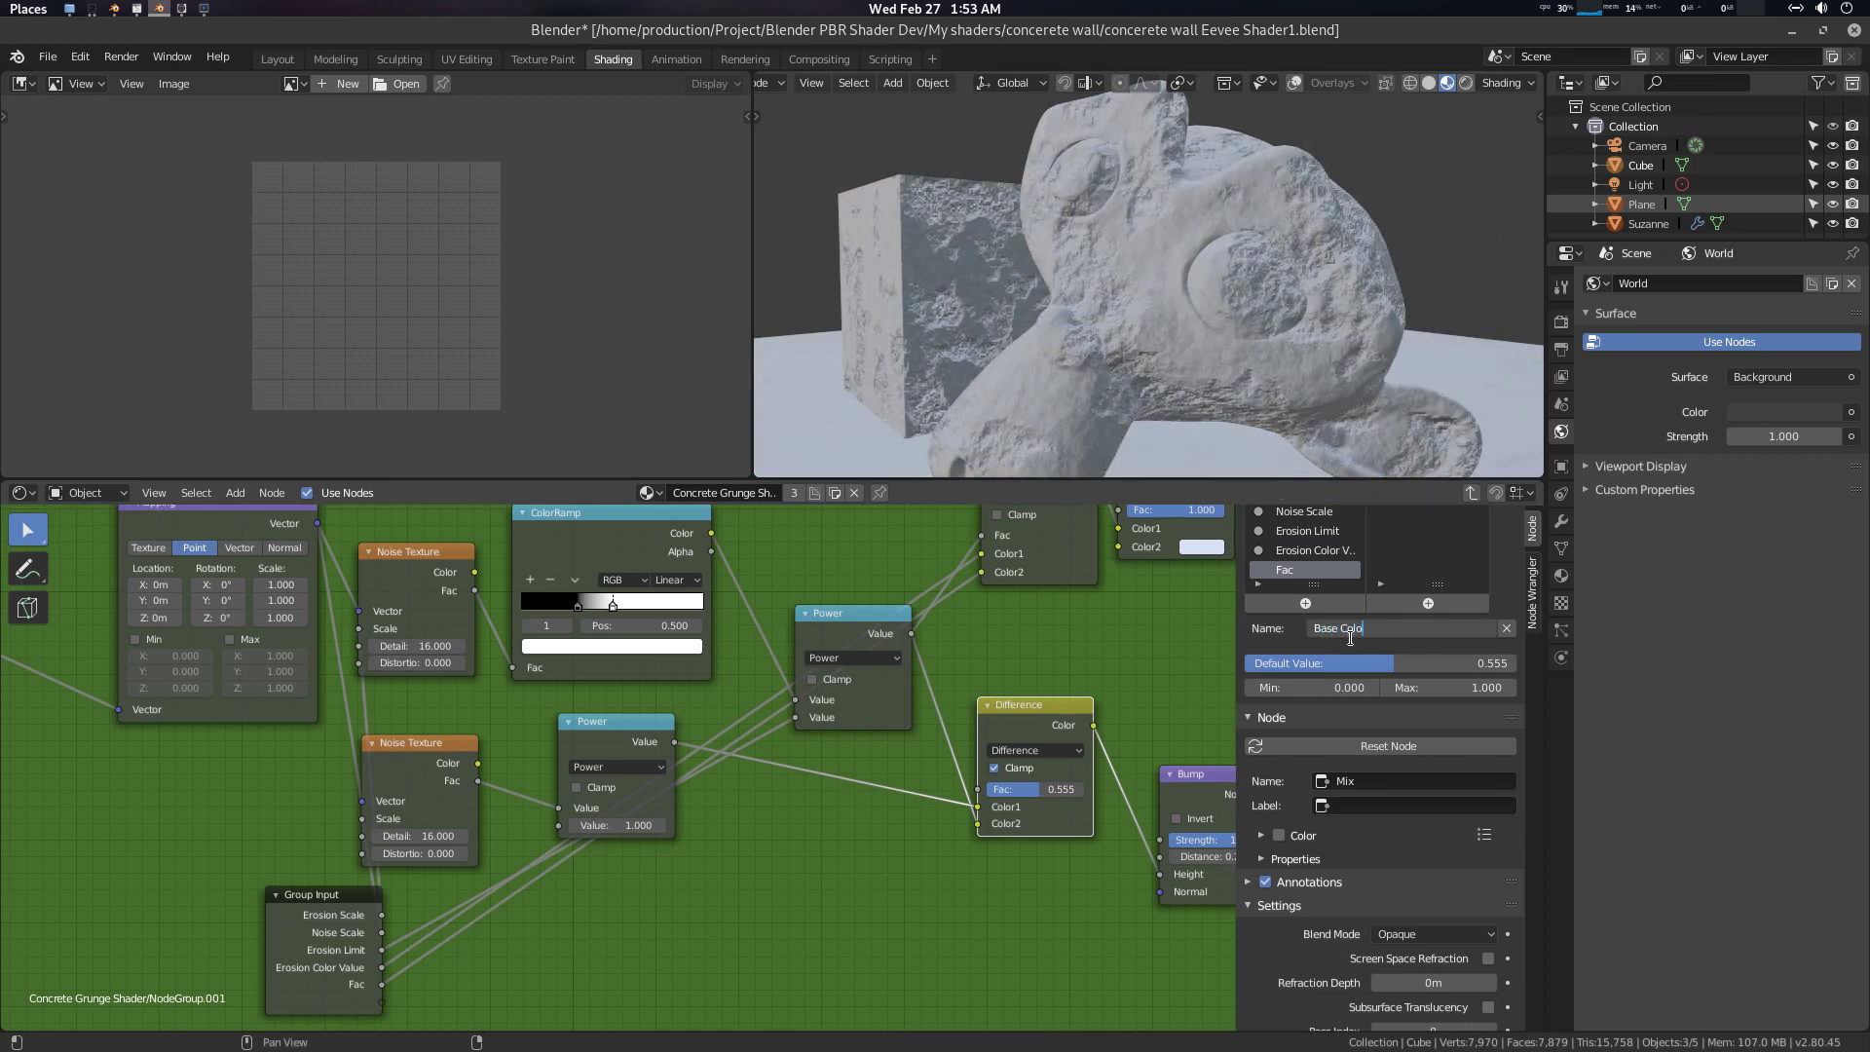
text(r Value)
key(Return)
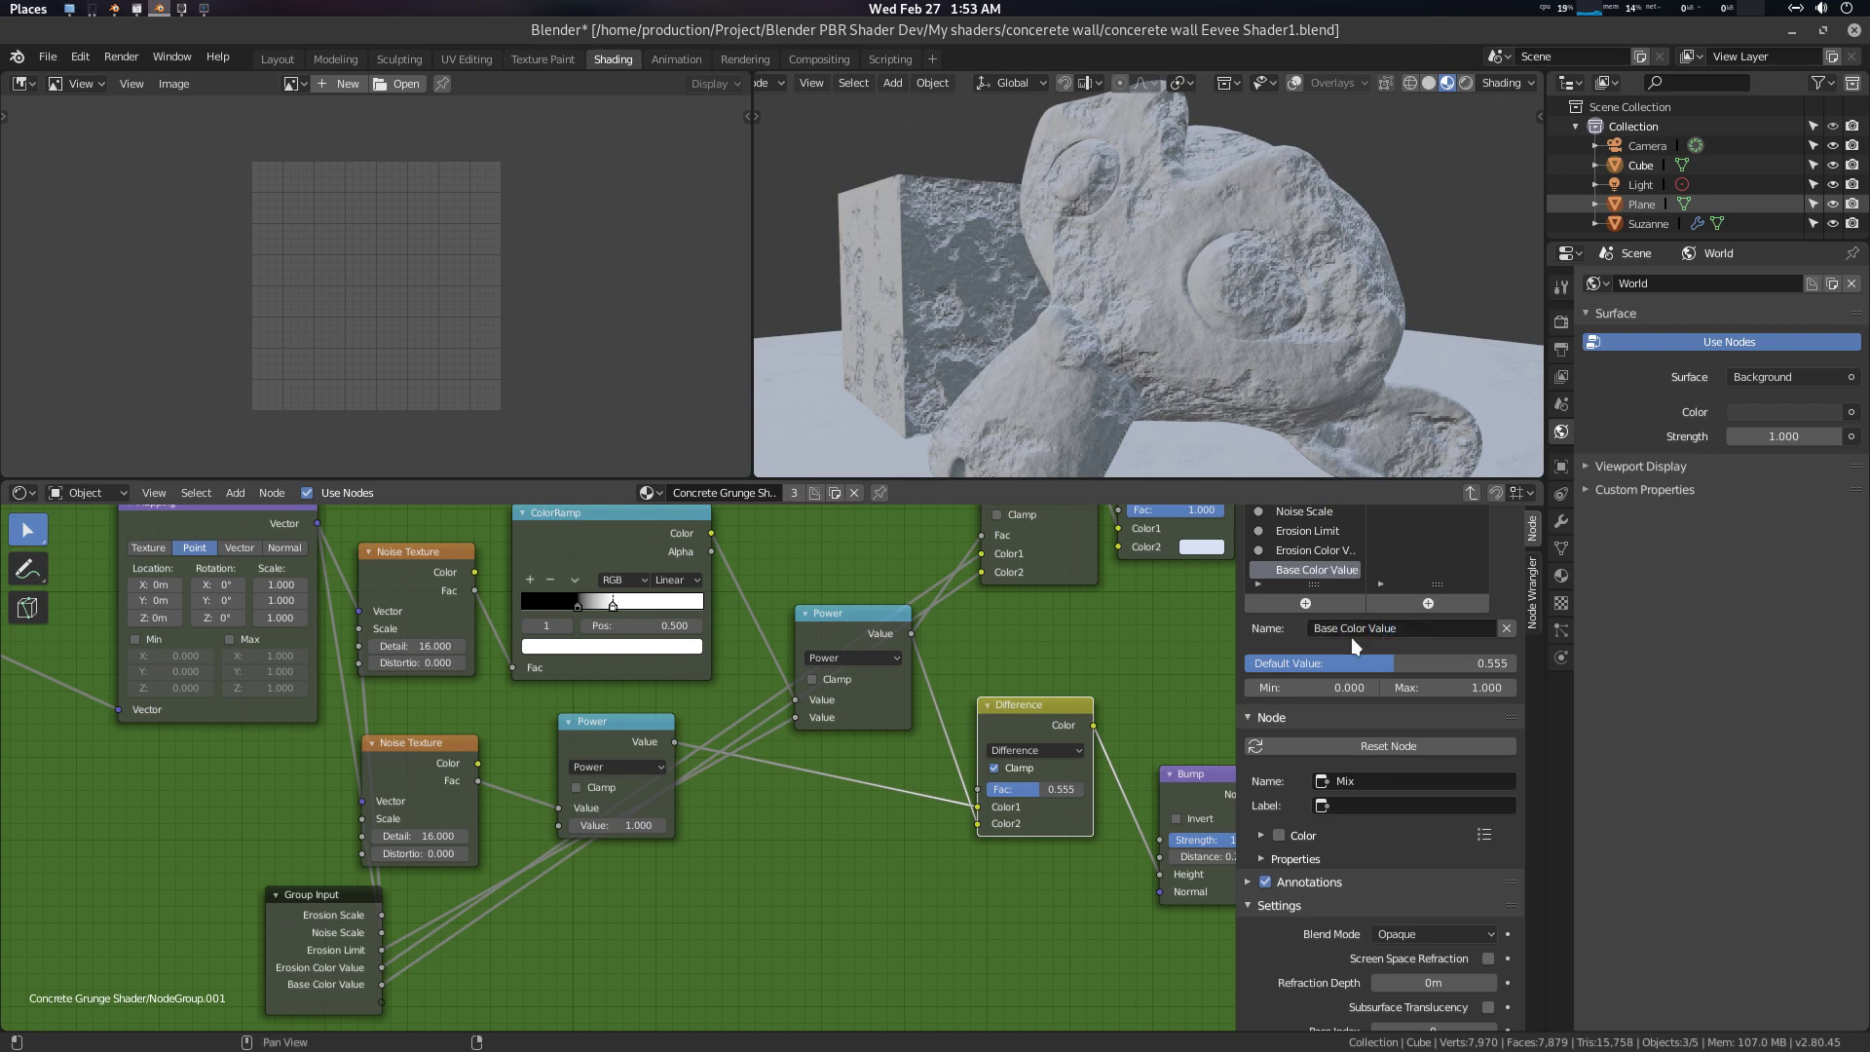
drag(1393, 662, 1376, 662)
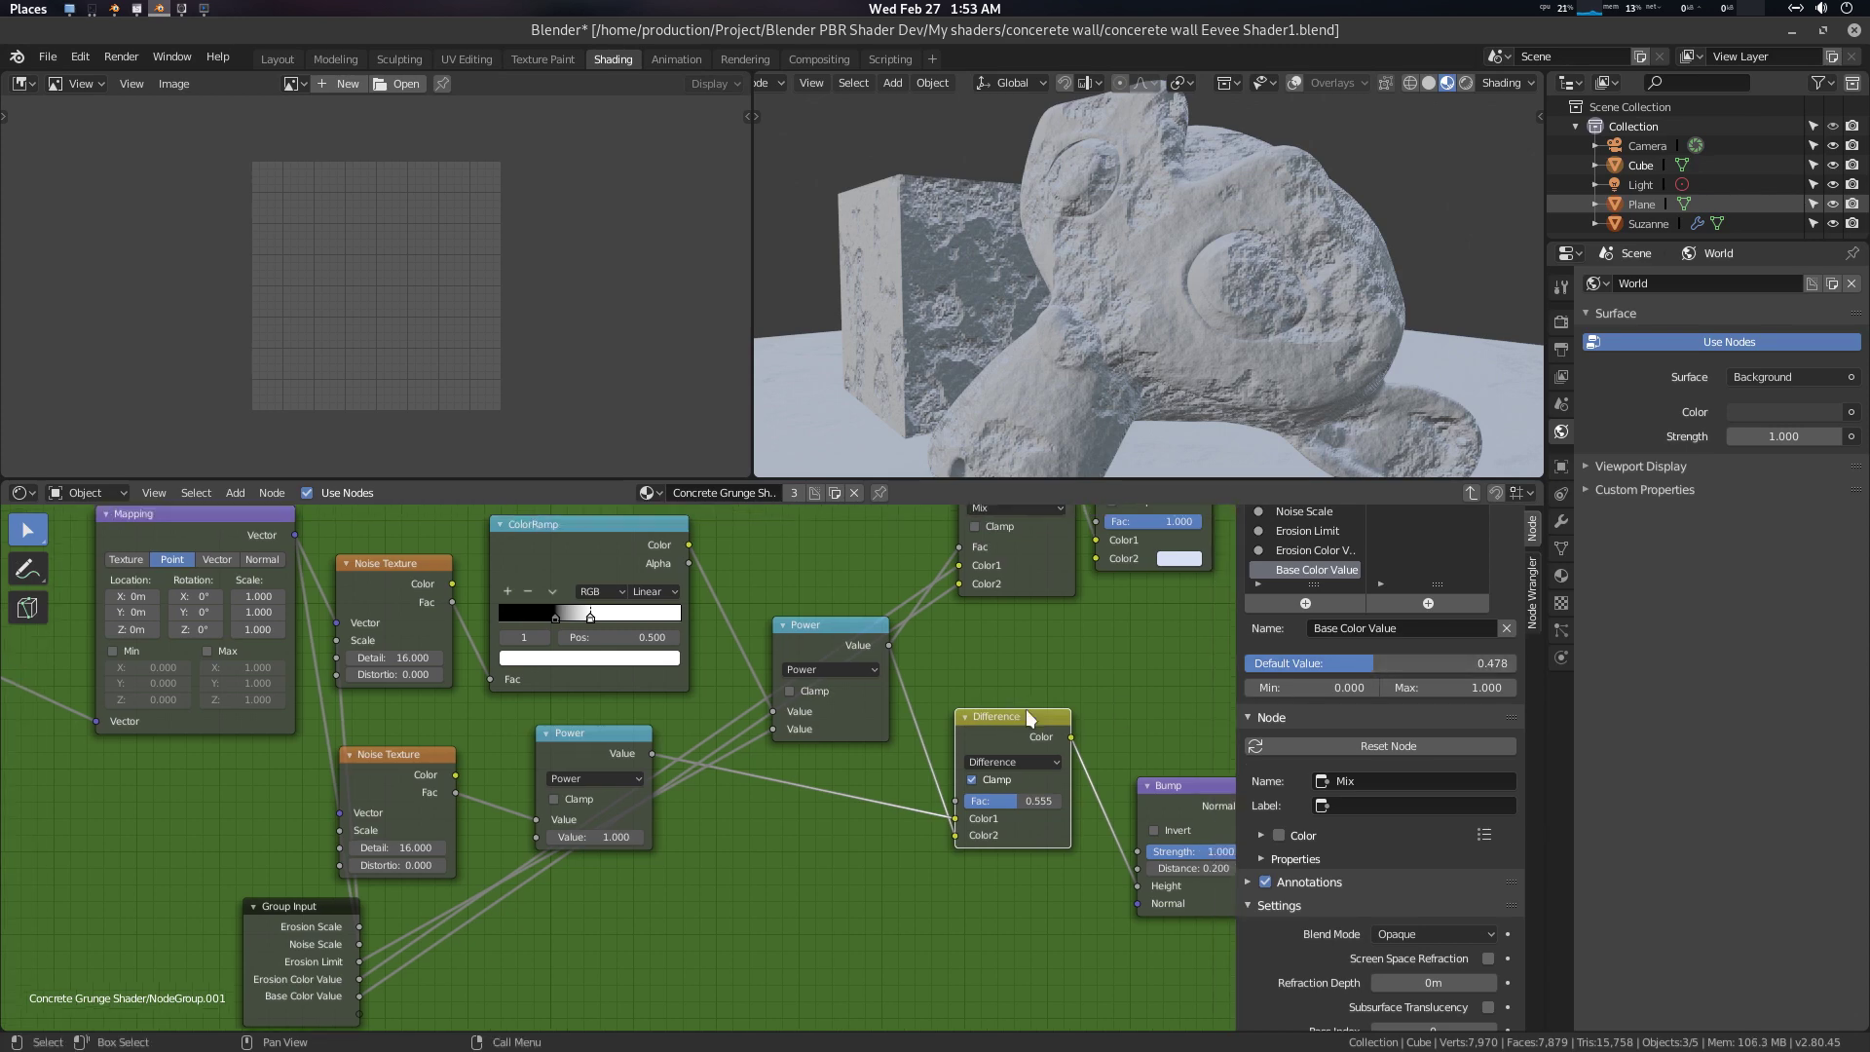
key(Tab)
Set the group node's Erosion Color to 0.691 and Base Color to 0.373
scroll(789, 829, up, 3)
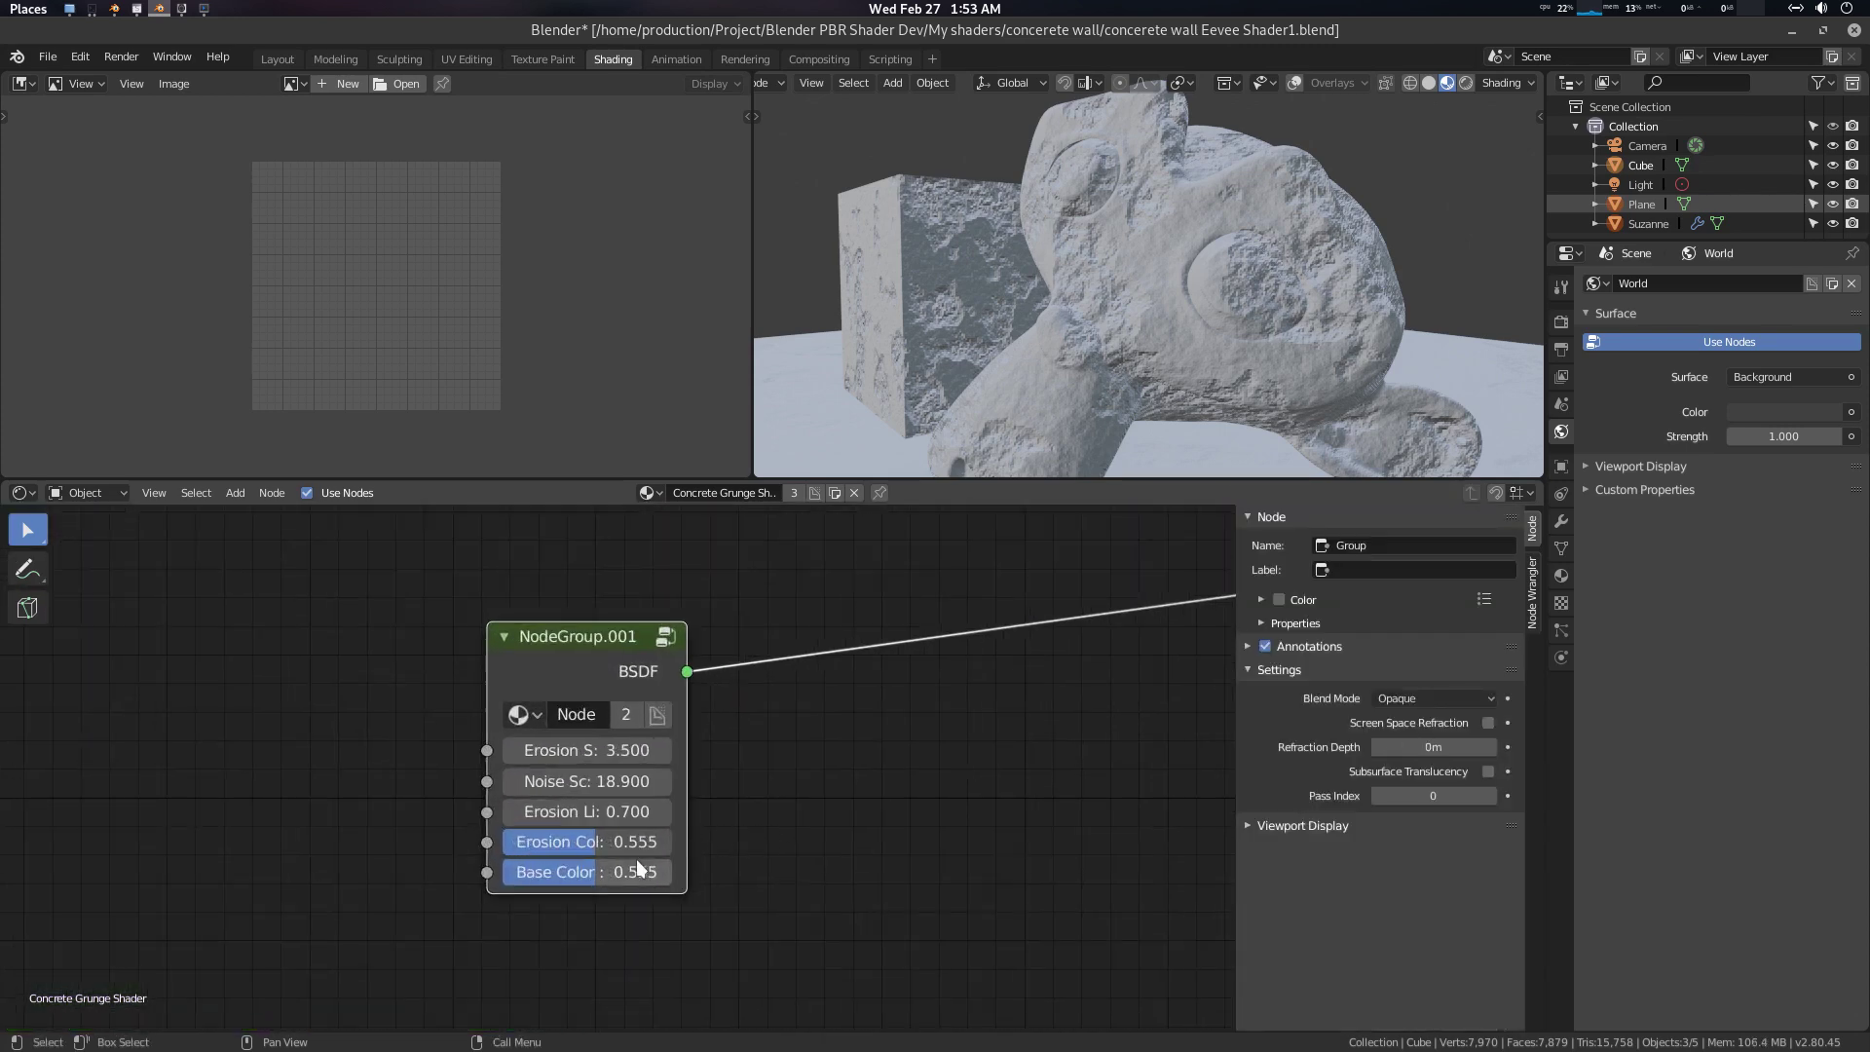
mouse_move(586, 841)
mouse_down()
mouse_move(557, 841)
mouse_move(604, 872)
mouse_move(534, 872)
mouse_up()
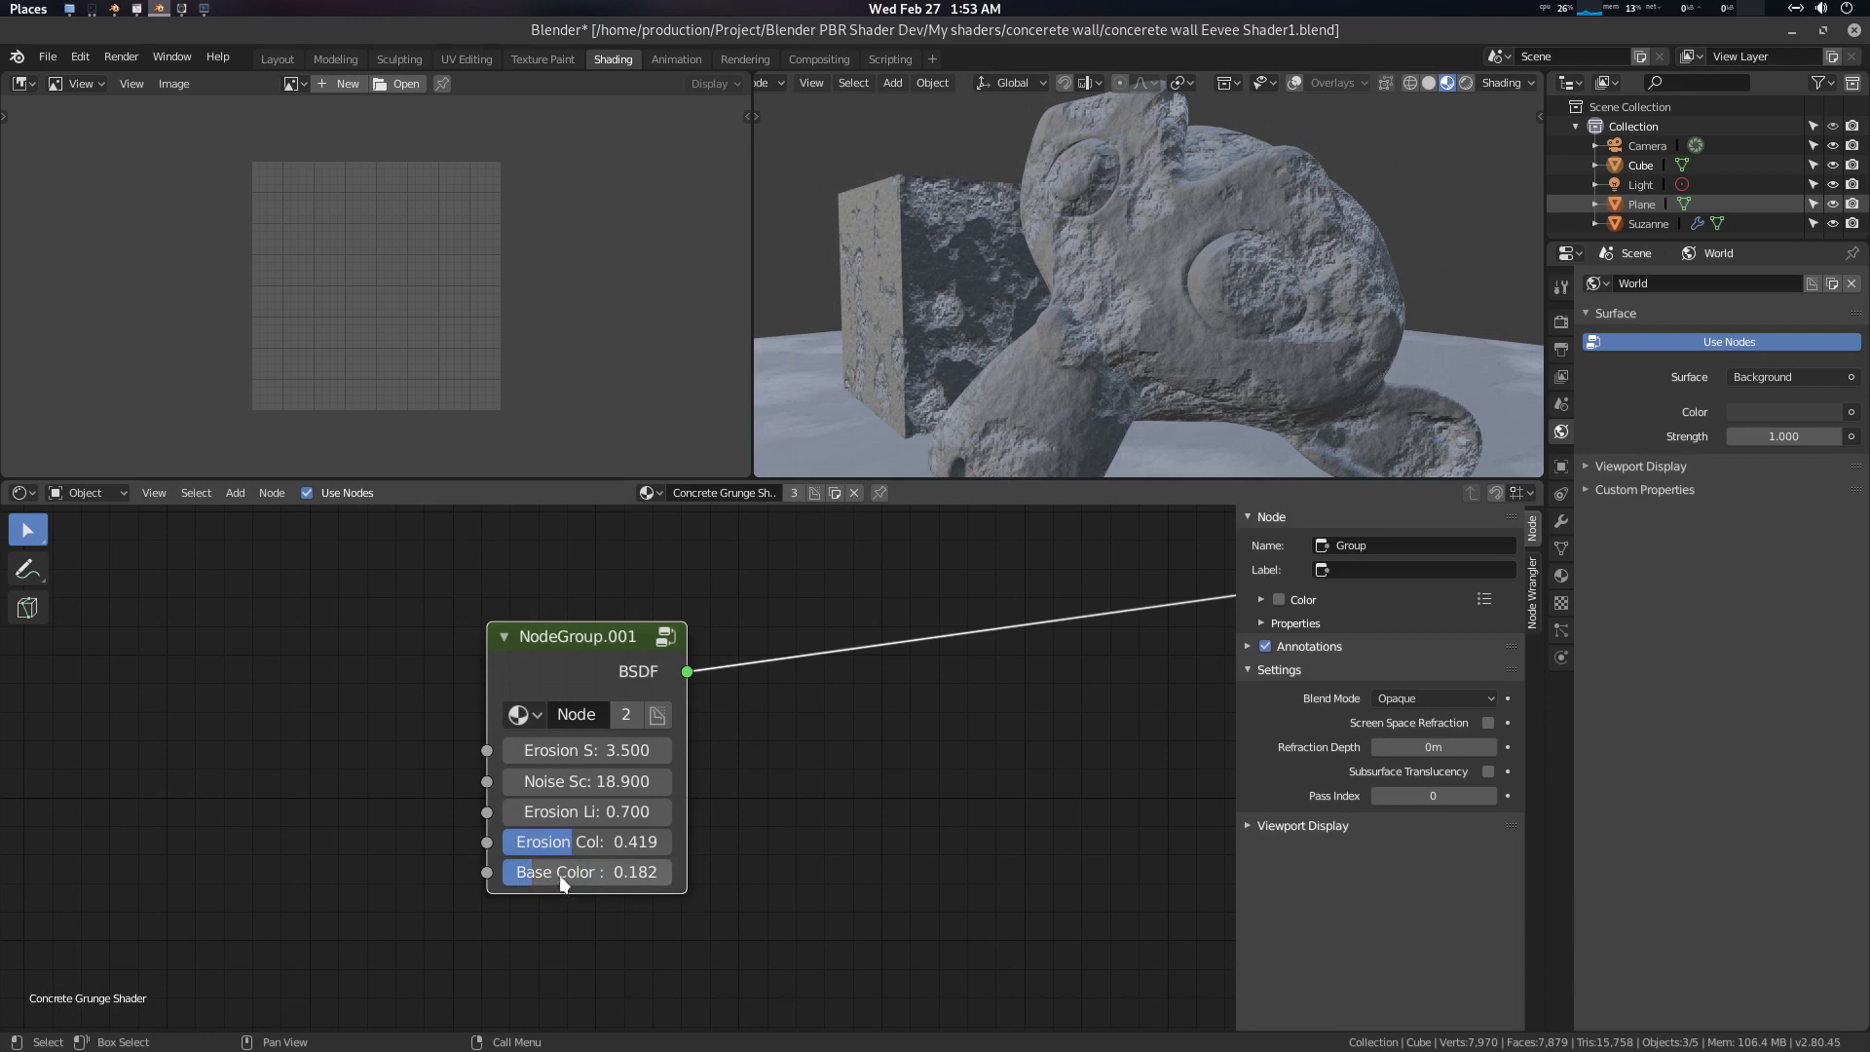
mouse_move(570, 841)
mouse_down()
mouse_move(618, 841)
mouse_move(549, 872)
mouse_up()
Inside the group, insert the Mix.002 colour node between Mix and Principled BSDF
key(Tab)
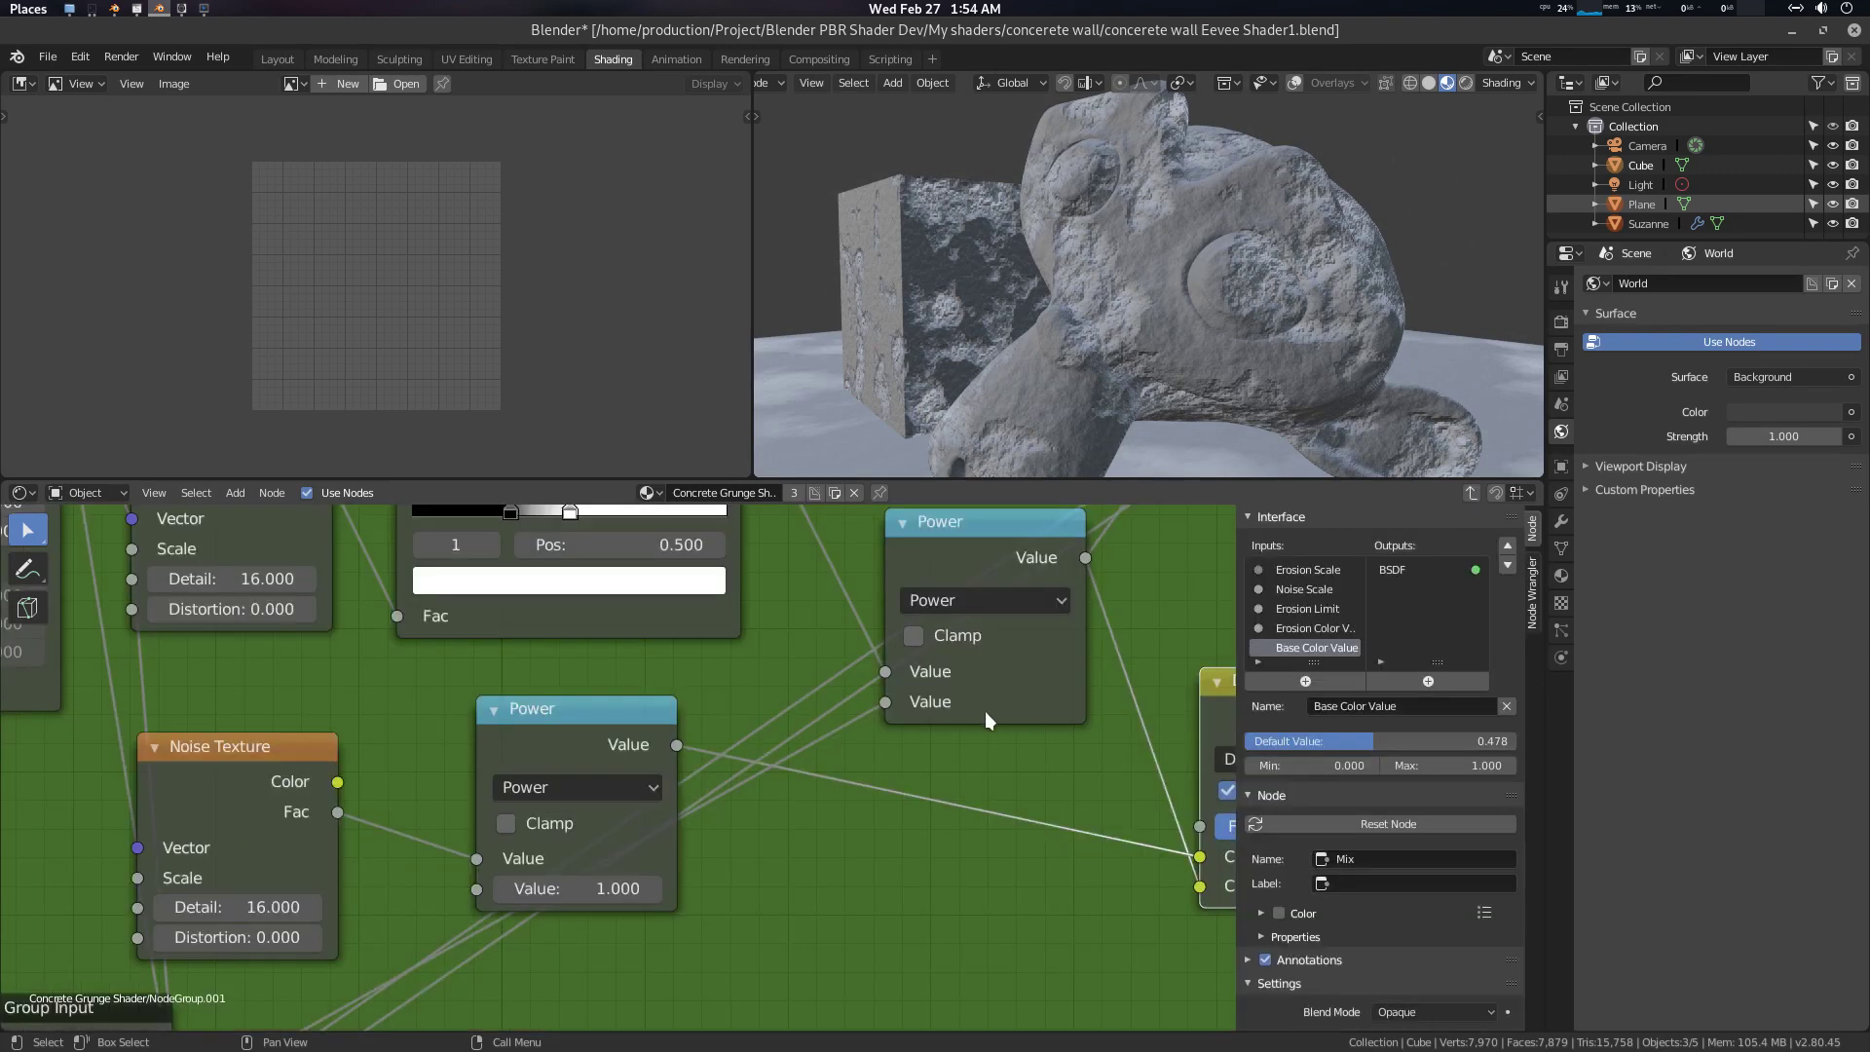
scroll(915, 731, down, 3)
scroll(863, 773, down, 1)
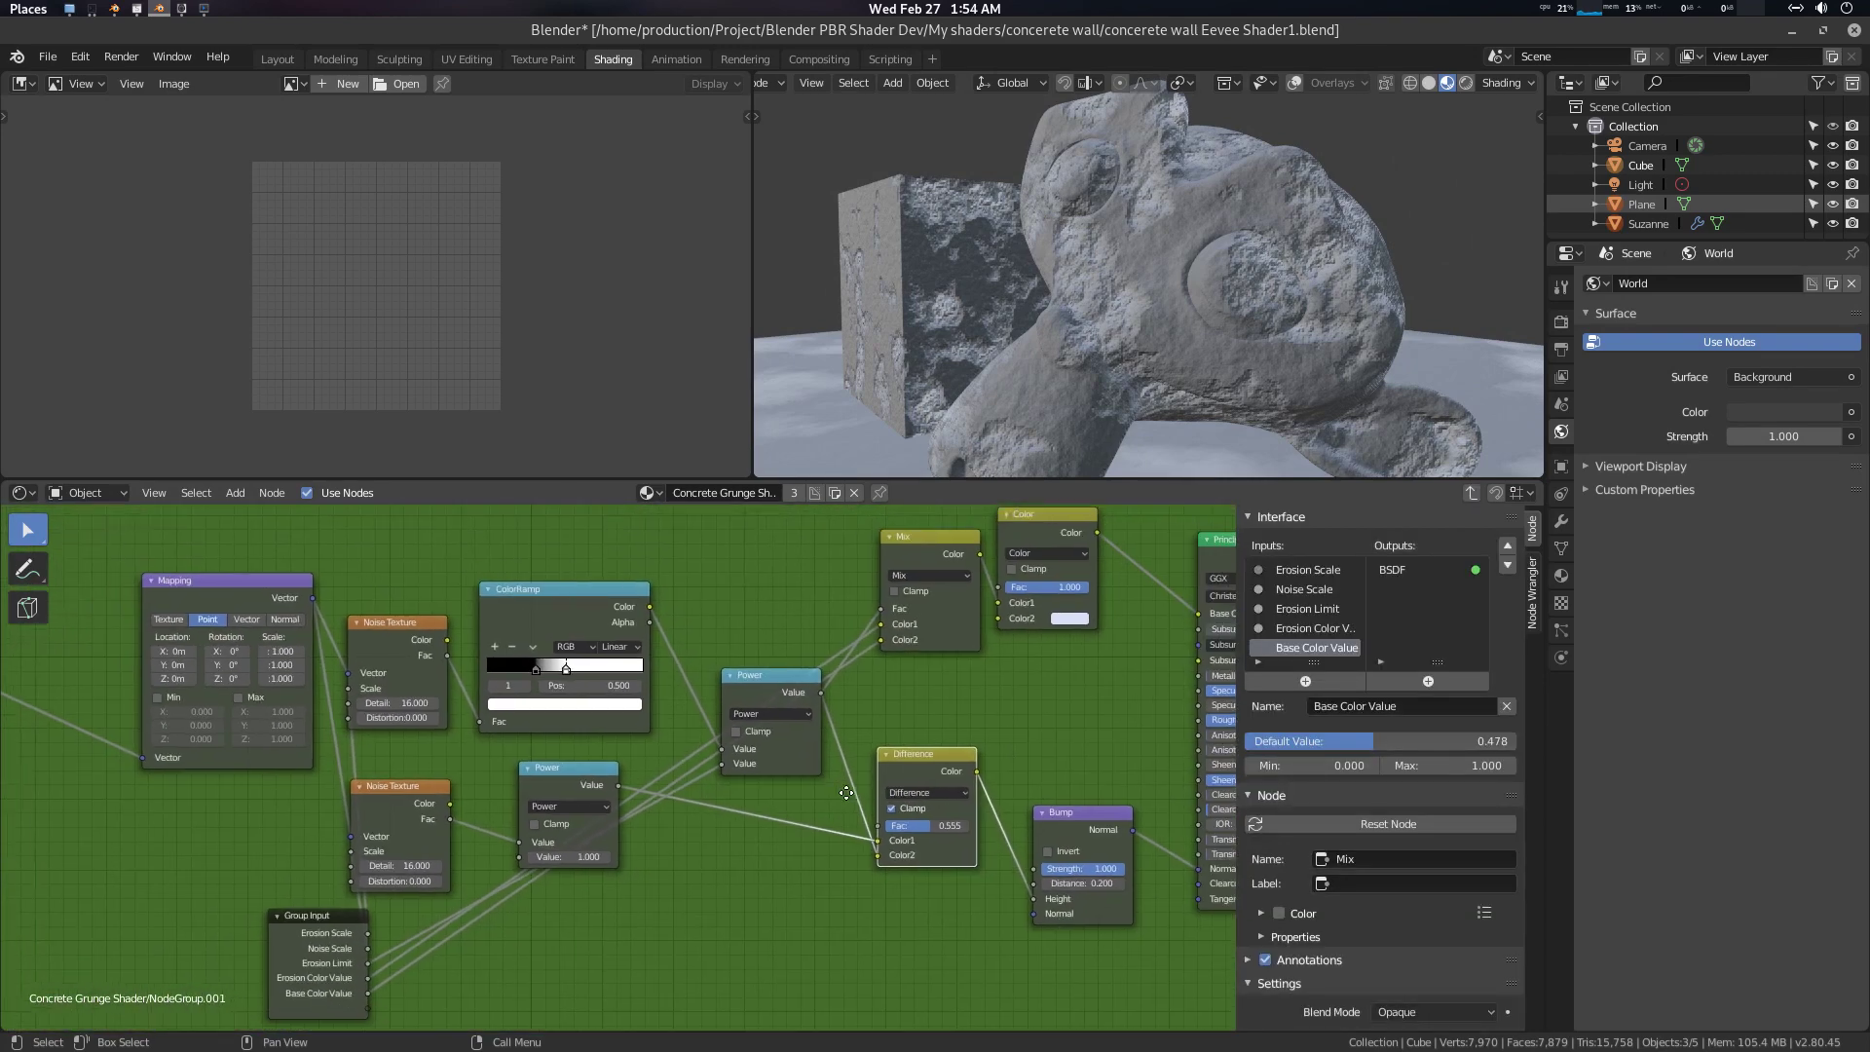
middle_drag(1019, 658, 1011, 675)
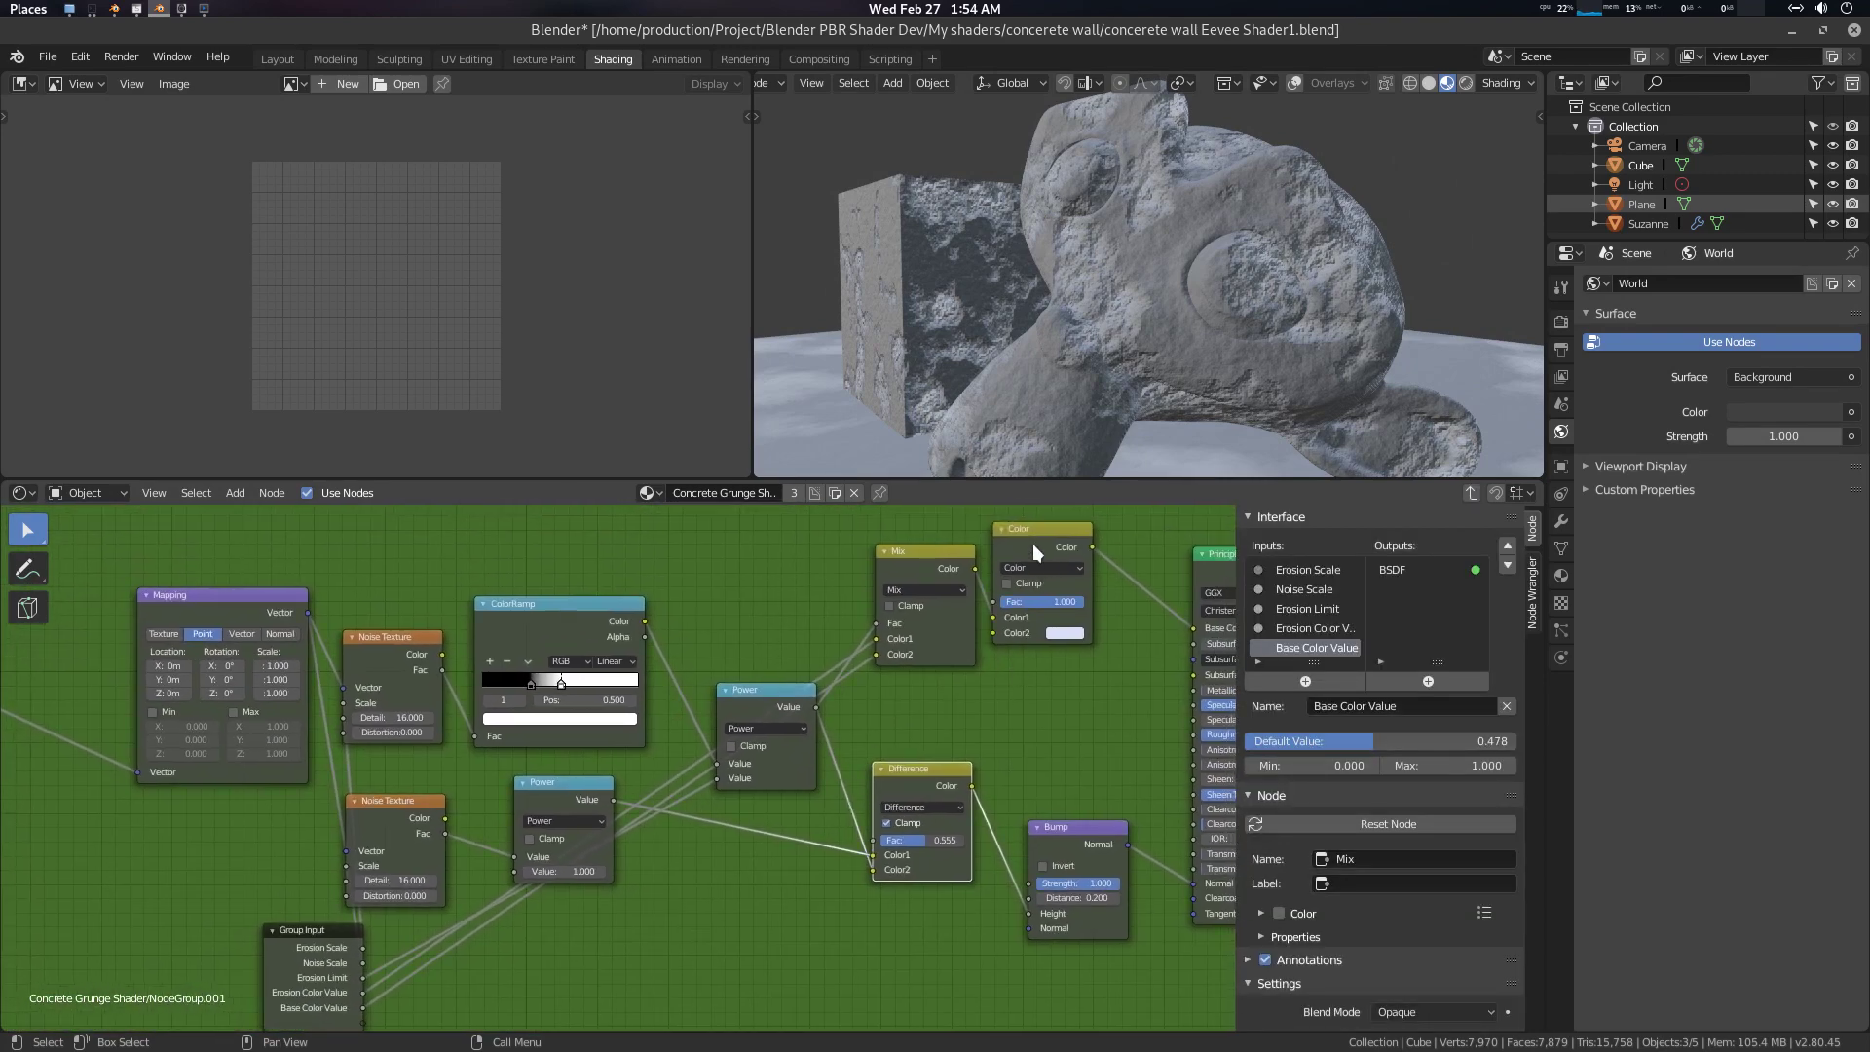
drag(1032, 543, 1053, 579)
middle_drag(743, 853, 734, 814)
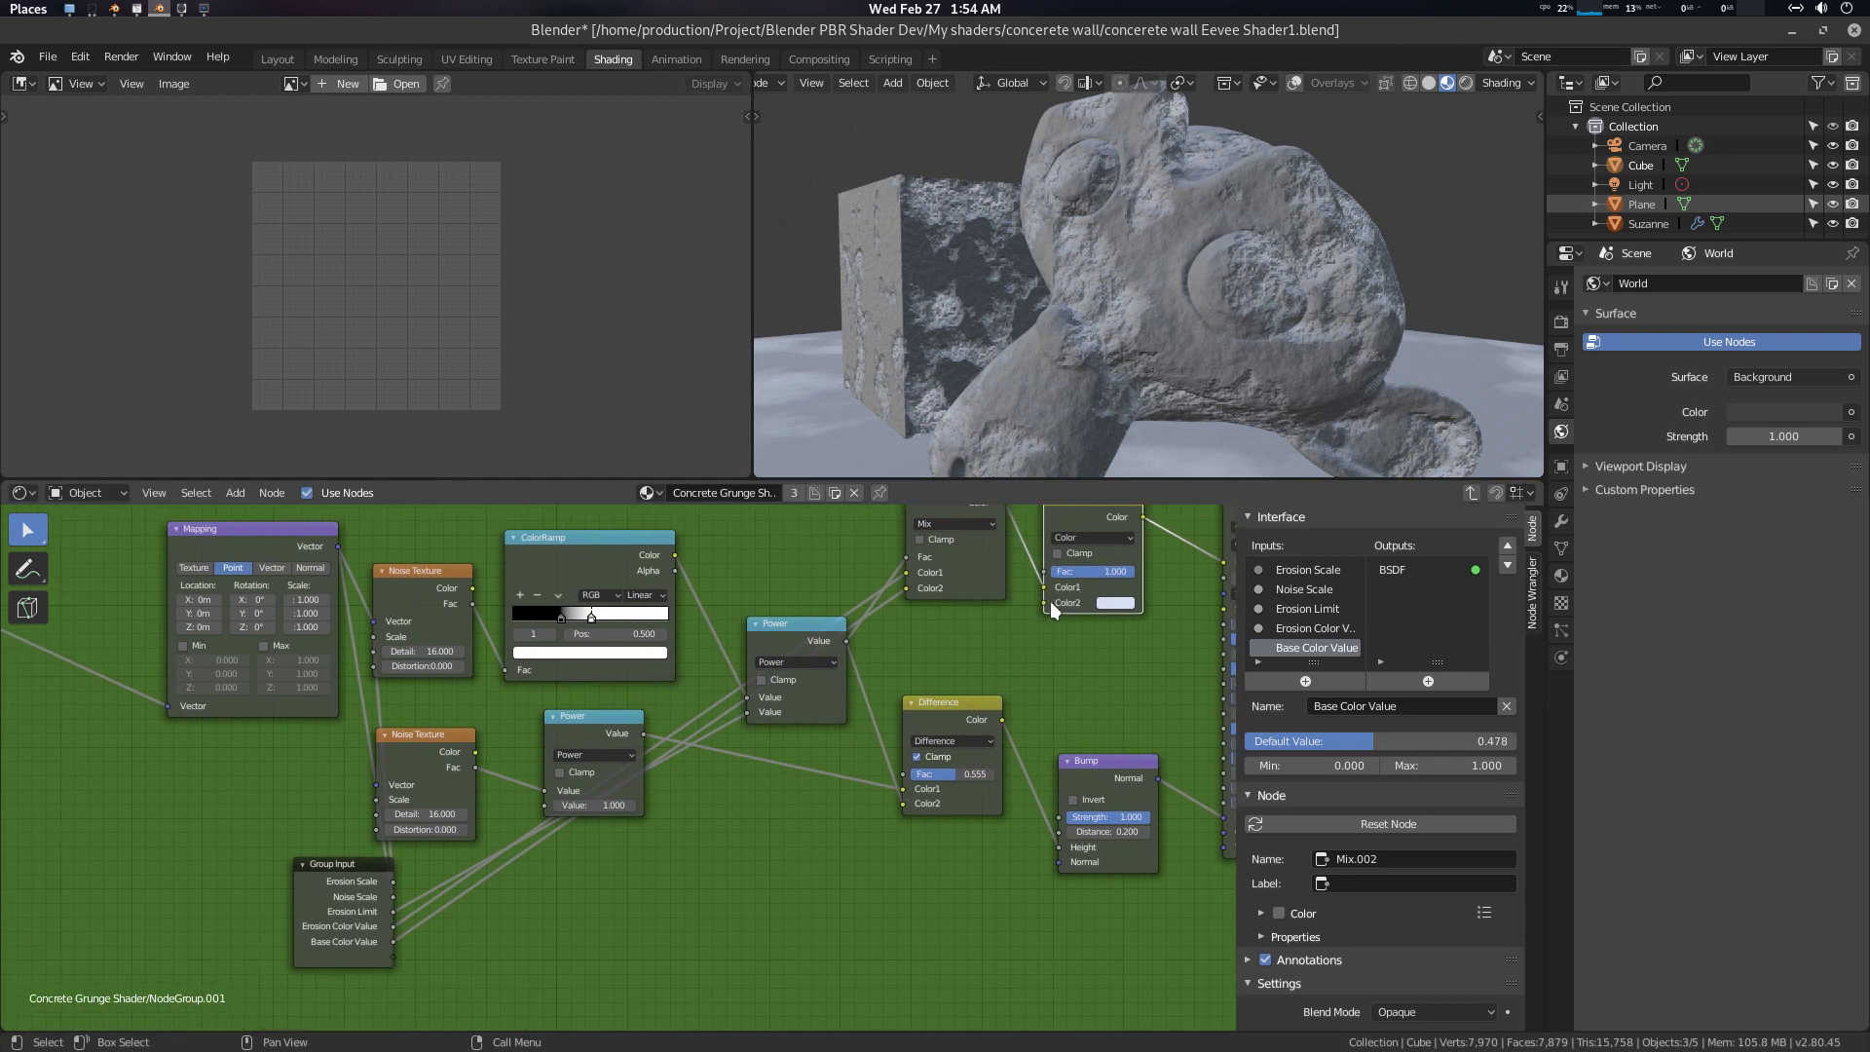
Expose Mix.002's Color2 as a new group input named Color Tint
drag(1044, 603, 394, 956)
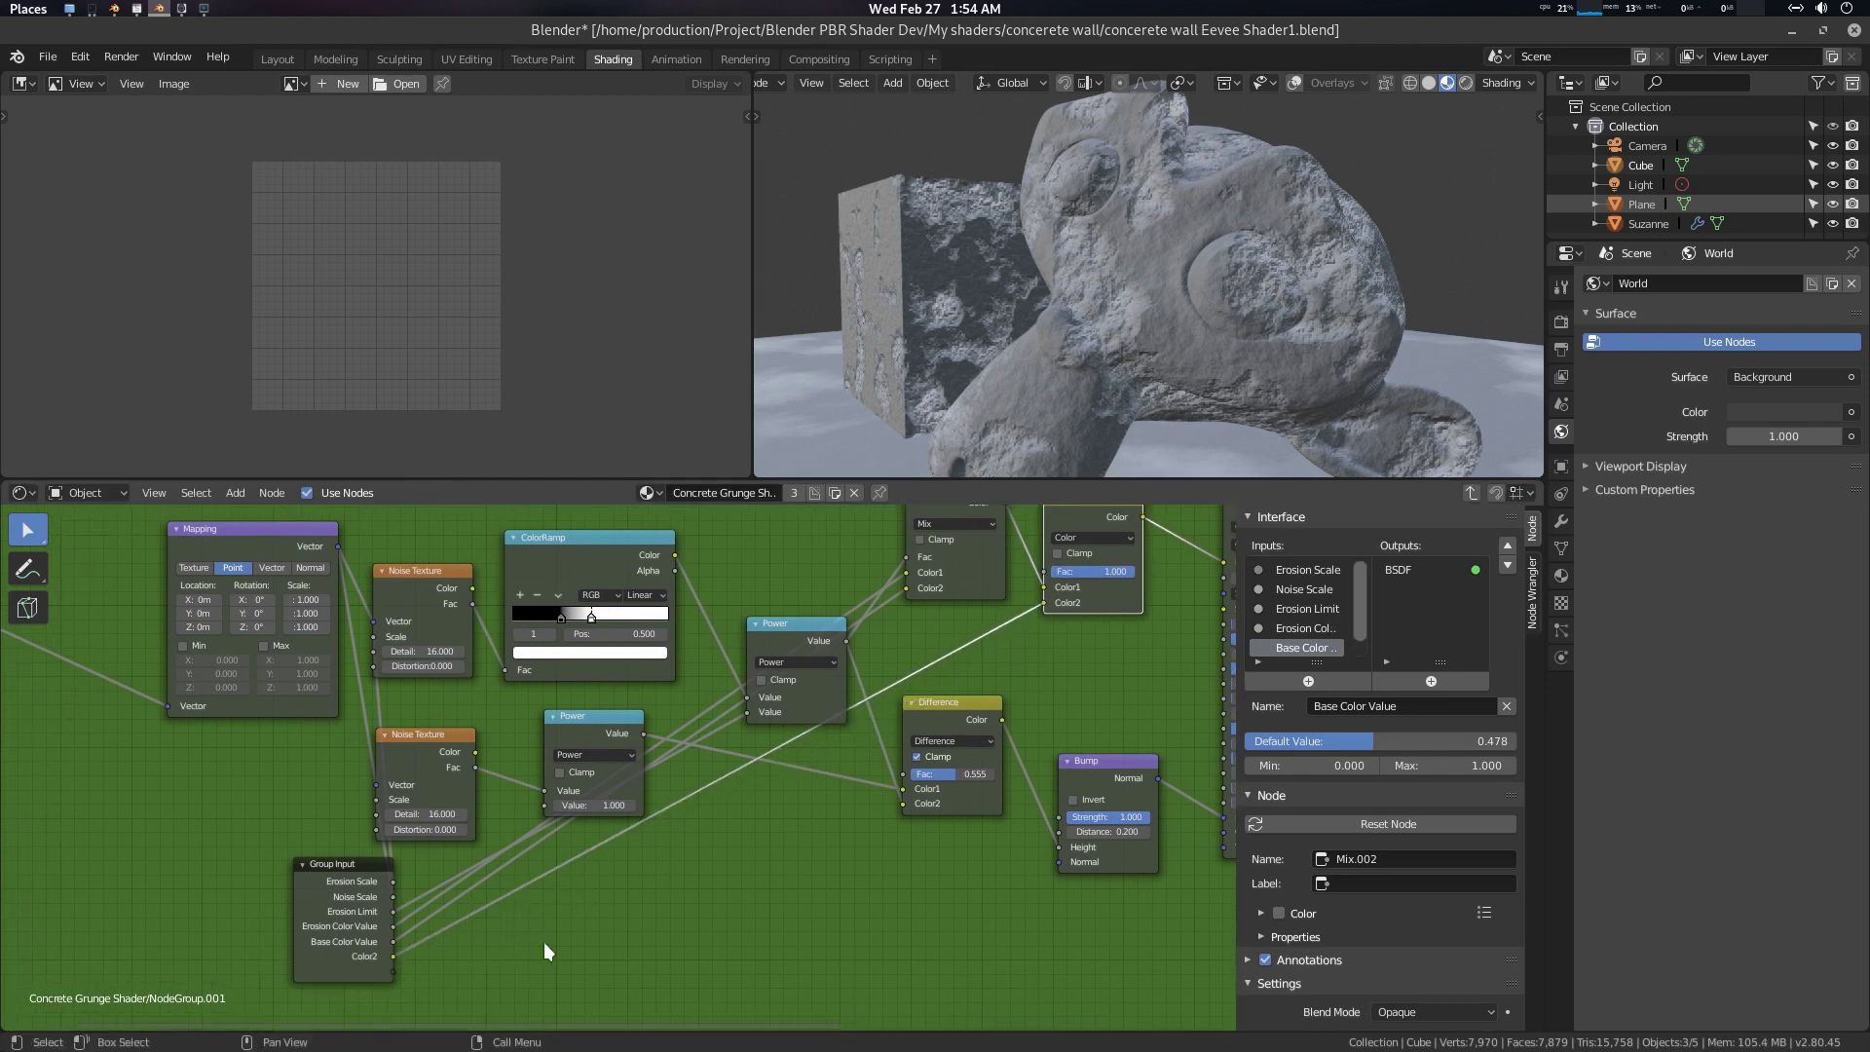
scroll(1295, 633, down, 1)
click(1295, 647)
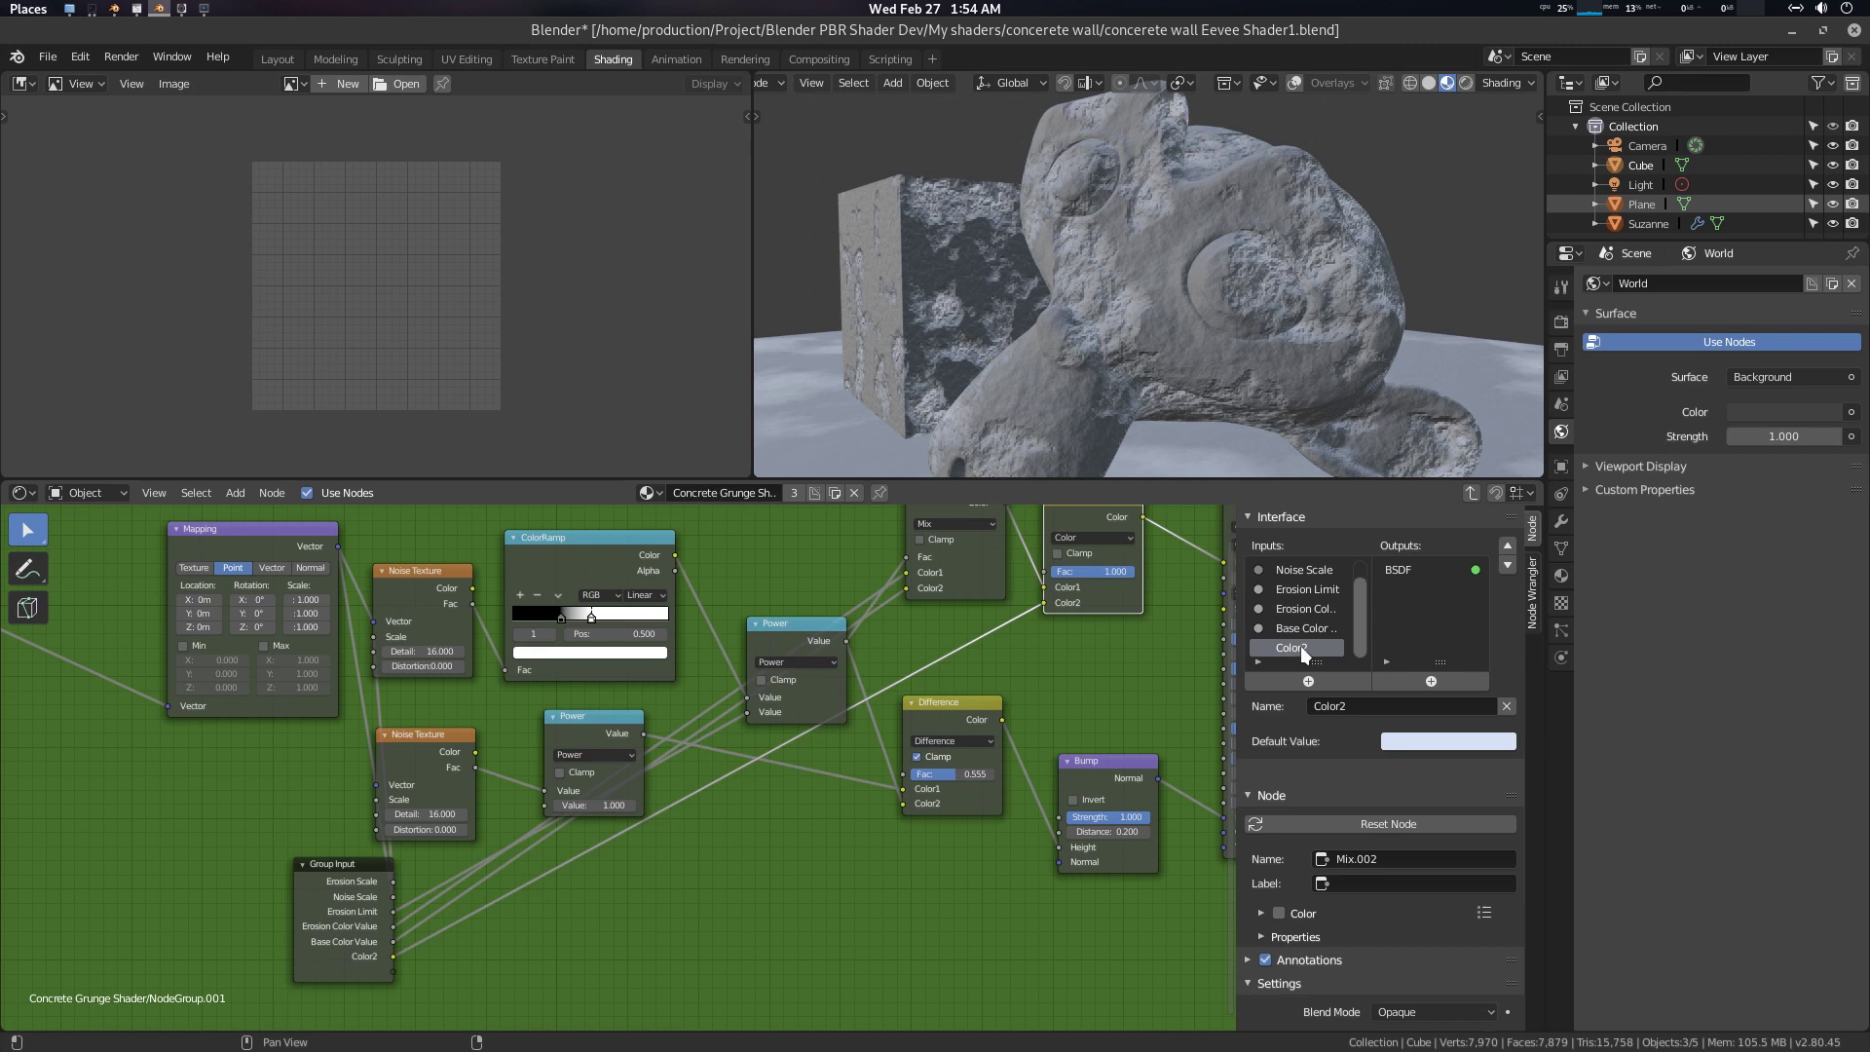
click(1334, 703)
text(Co)
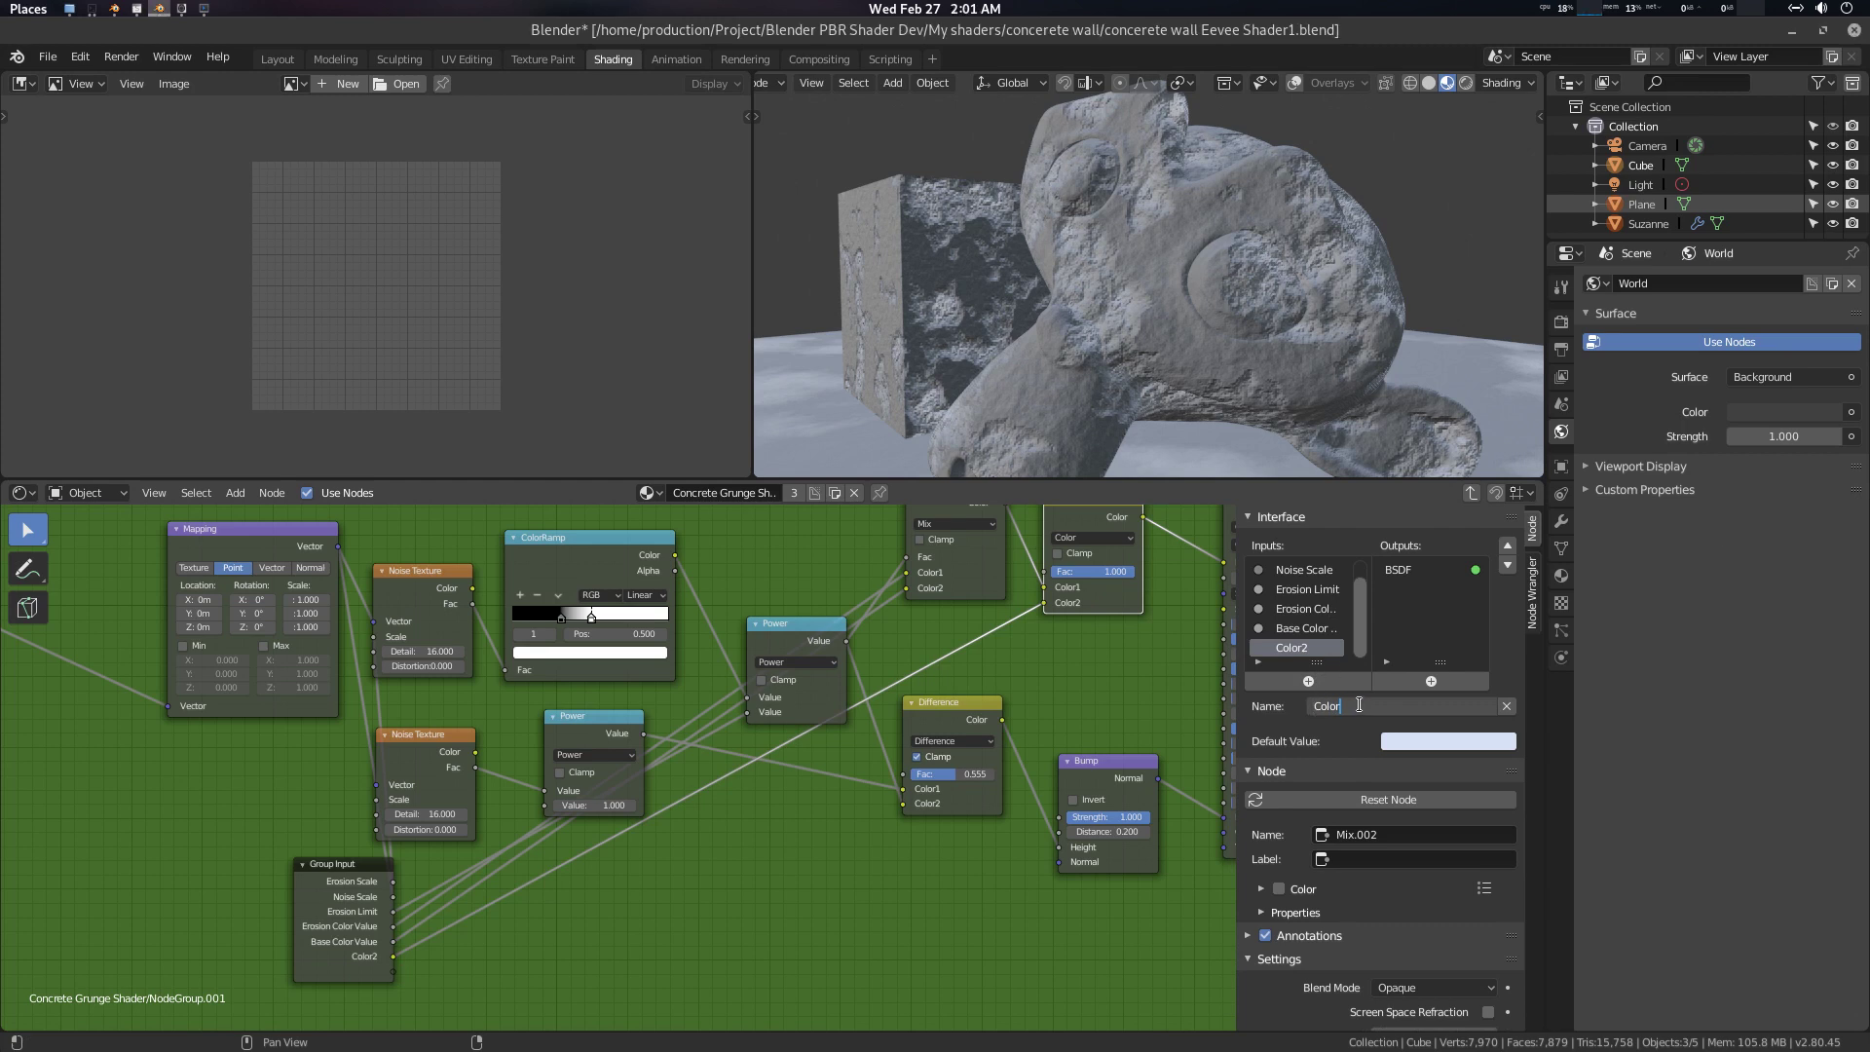
text(Tin)
text(t)
key(Return)
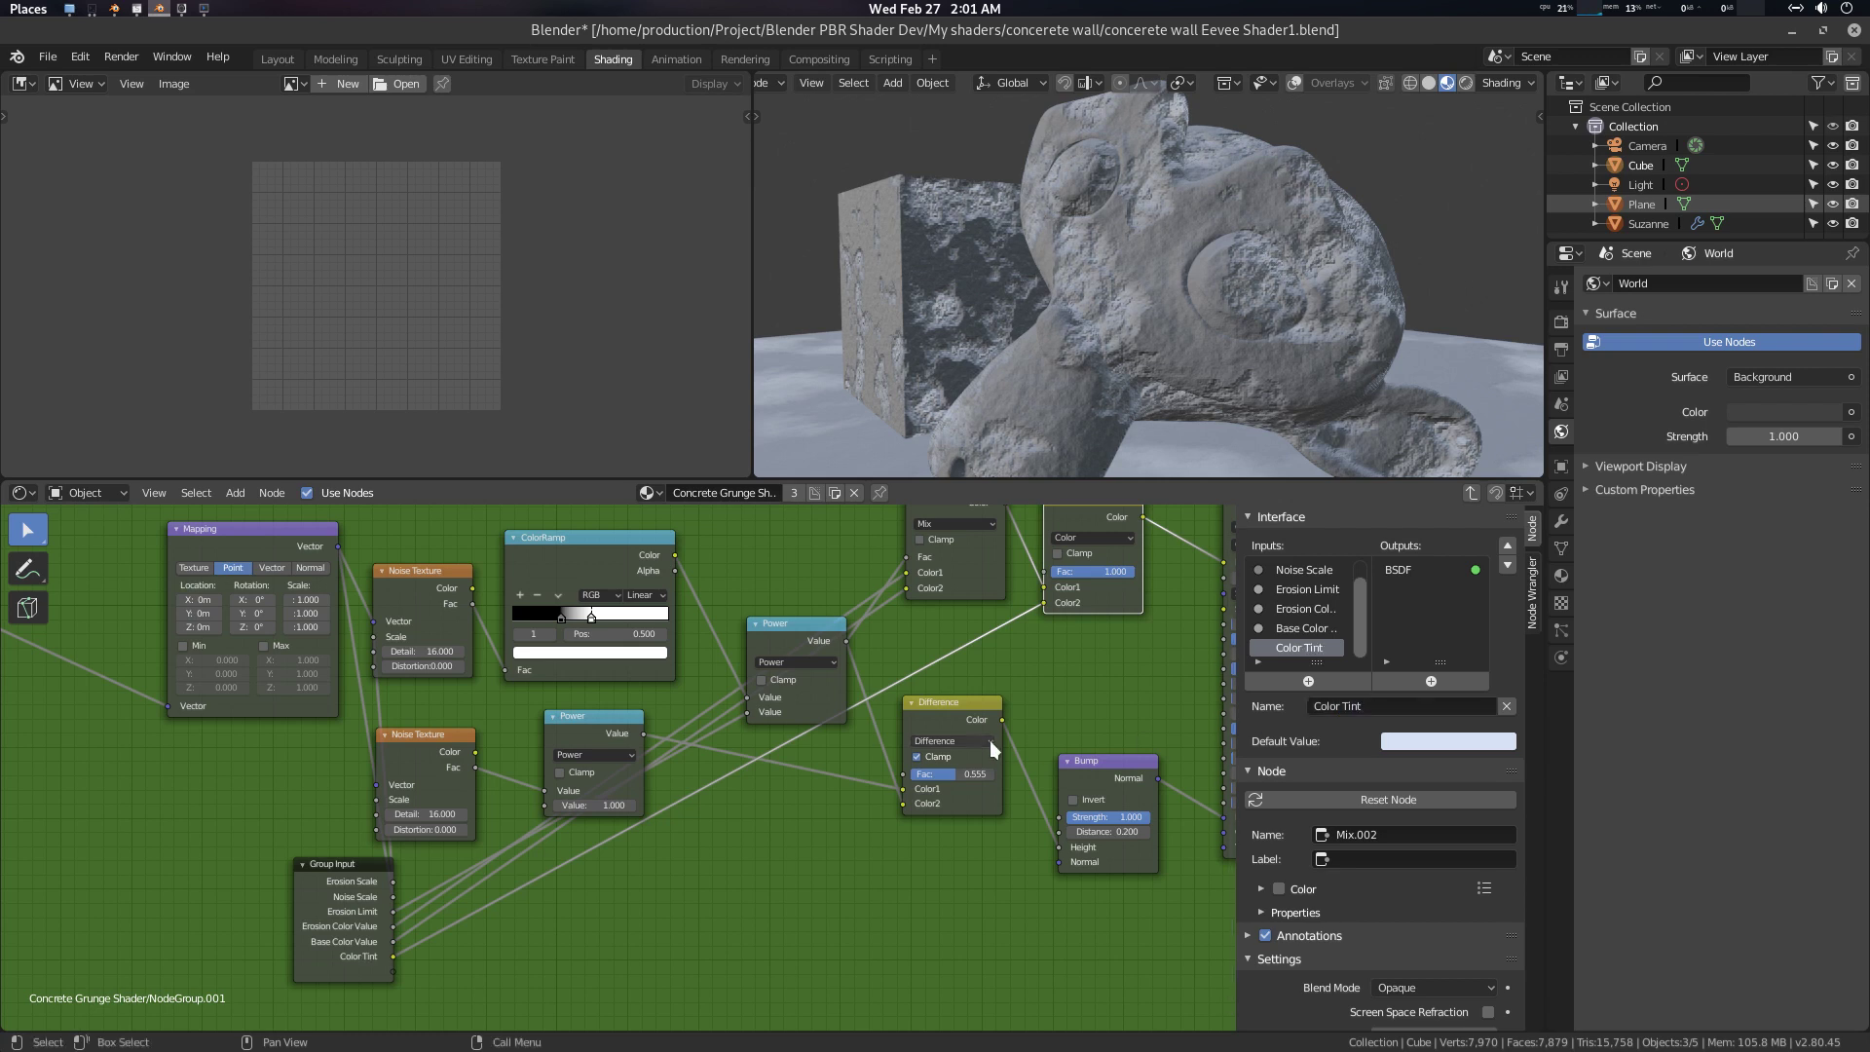
Expose the Bump node's Strength as a group input named Bump Strength
middle_drag(867, 949, 740, 940)
scroll(740, 940, up, 1)
middle_drag(851, 892, 902, 838)
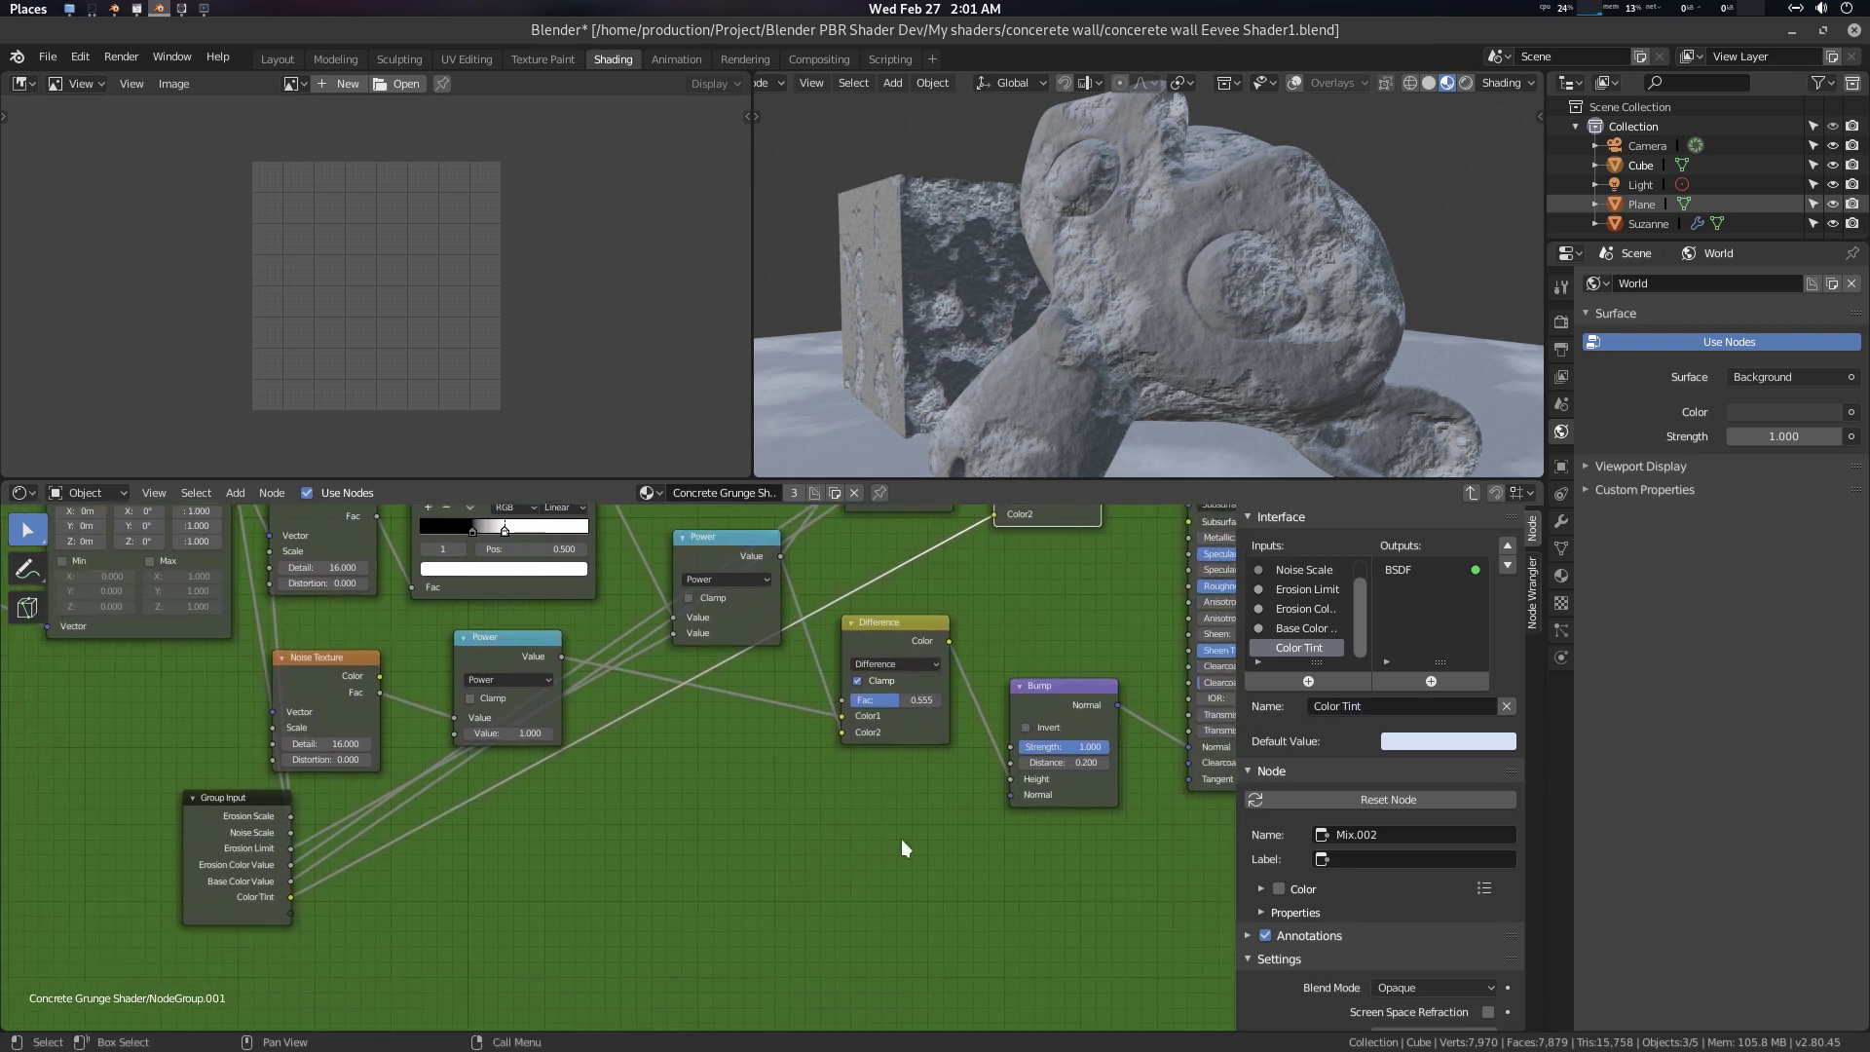
drag(1009, 740, 637, 847)
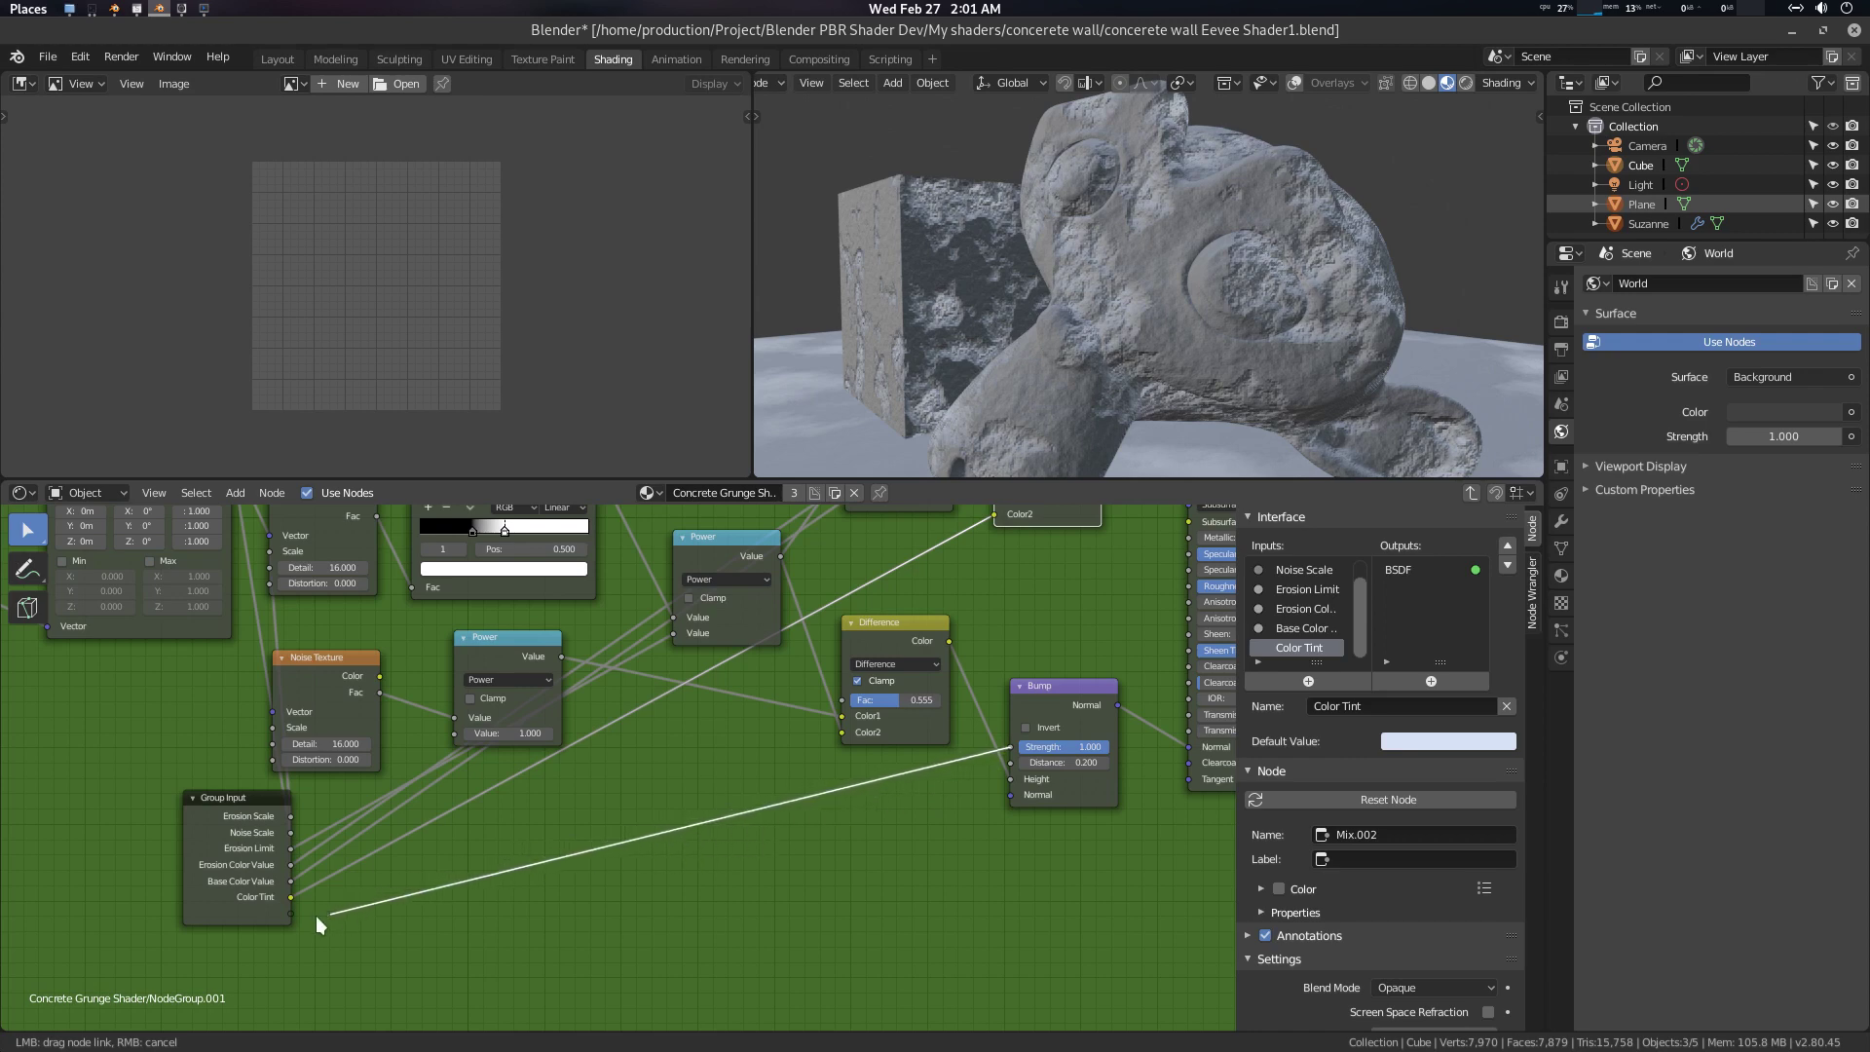
drag(636, 847, 292, 914)
scroll(693, 837, down, 1)
middle_drag(518, 960, 760, 853)
scroll(761, 855, up, 1)
scroll(1294, 623, down, 1)
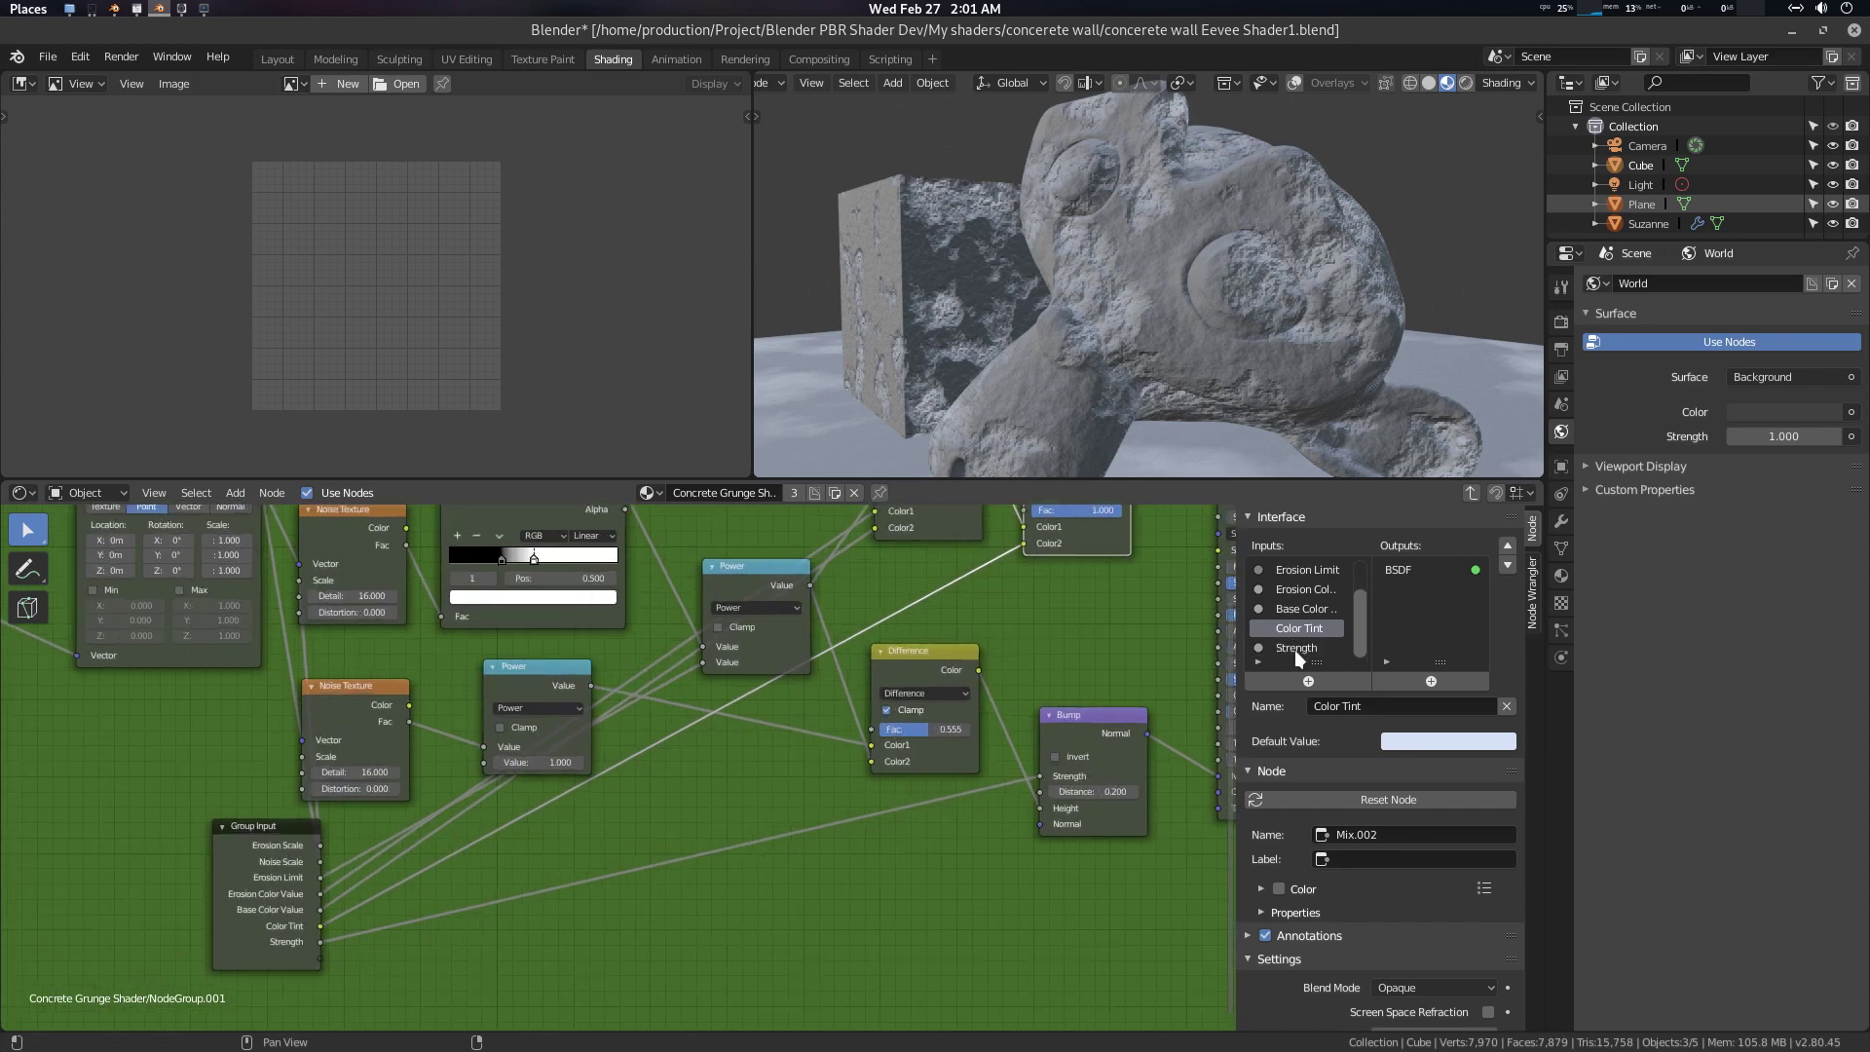
click(1295, 648)
click(1314, 705)
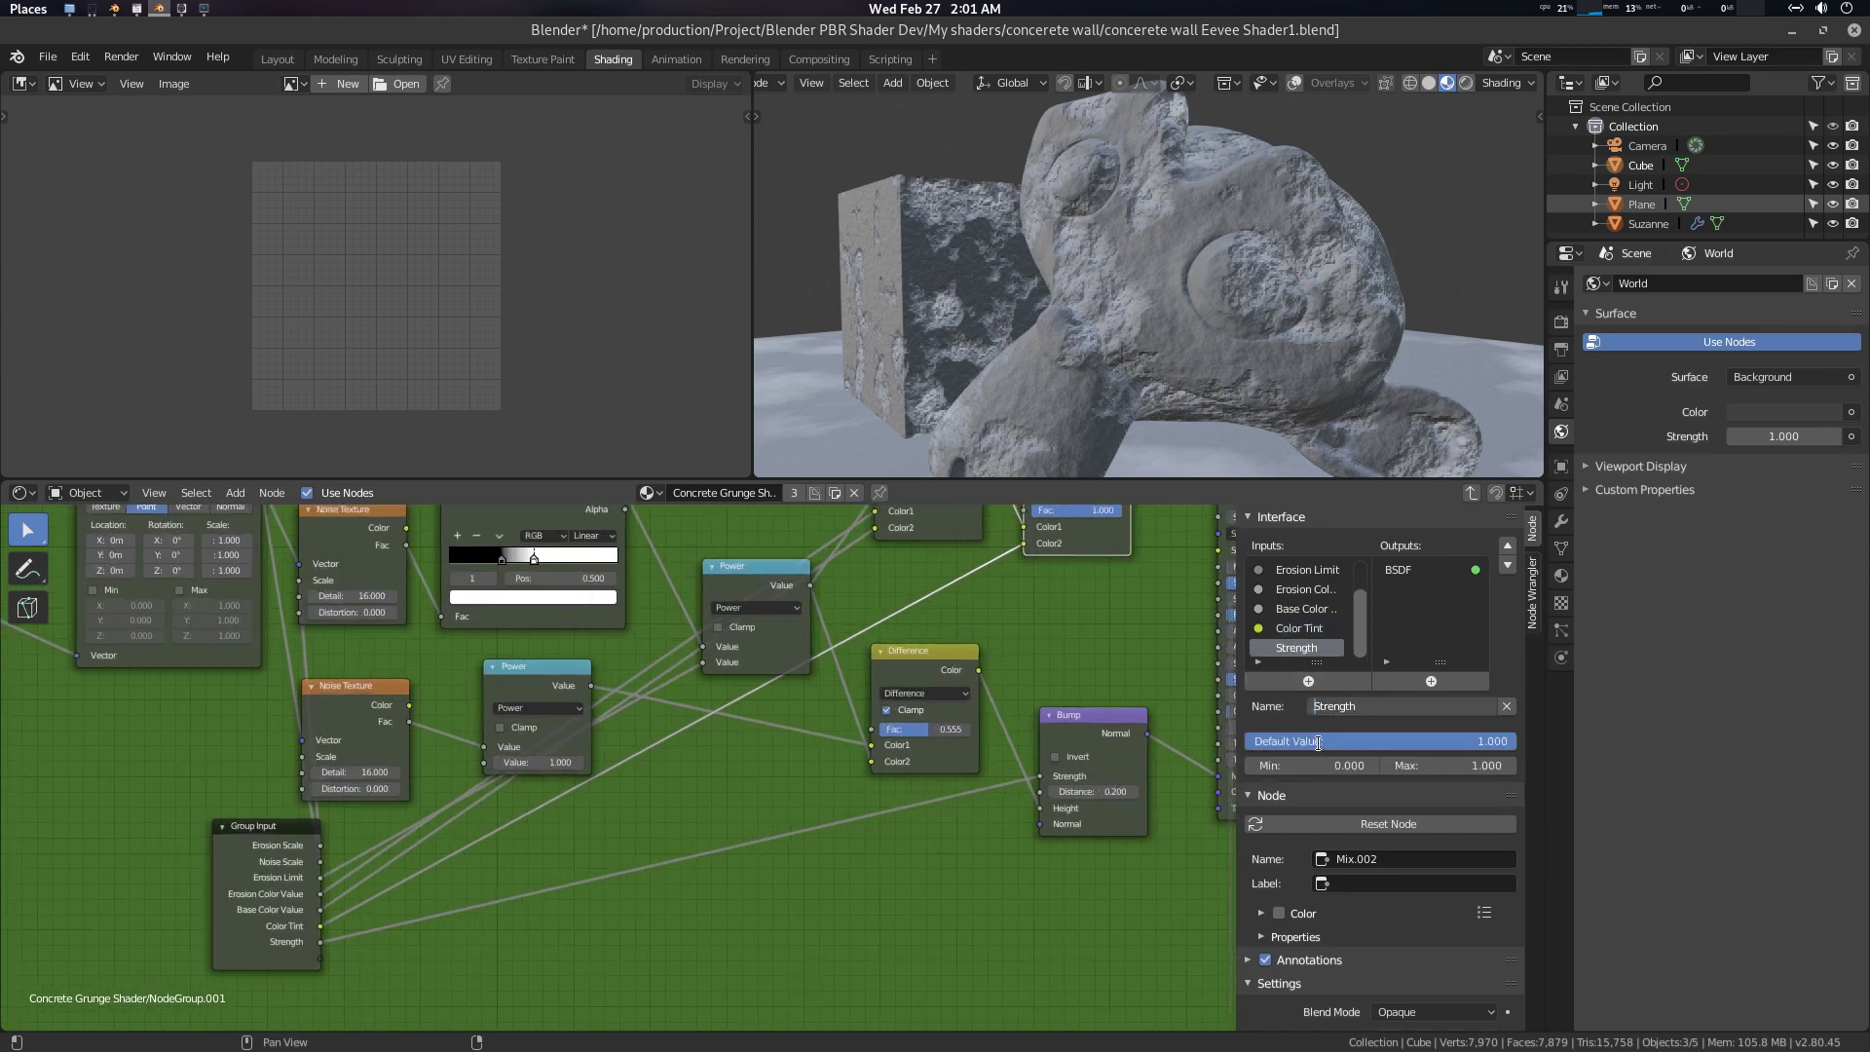
text(Bump)
key(Return)
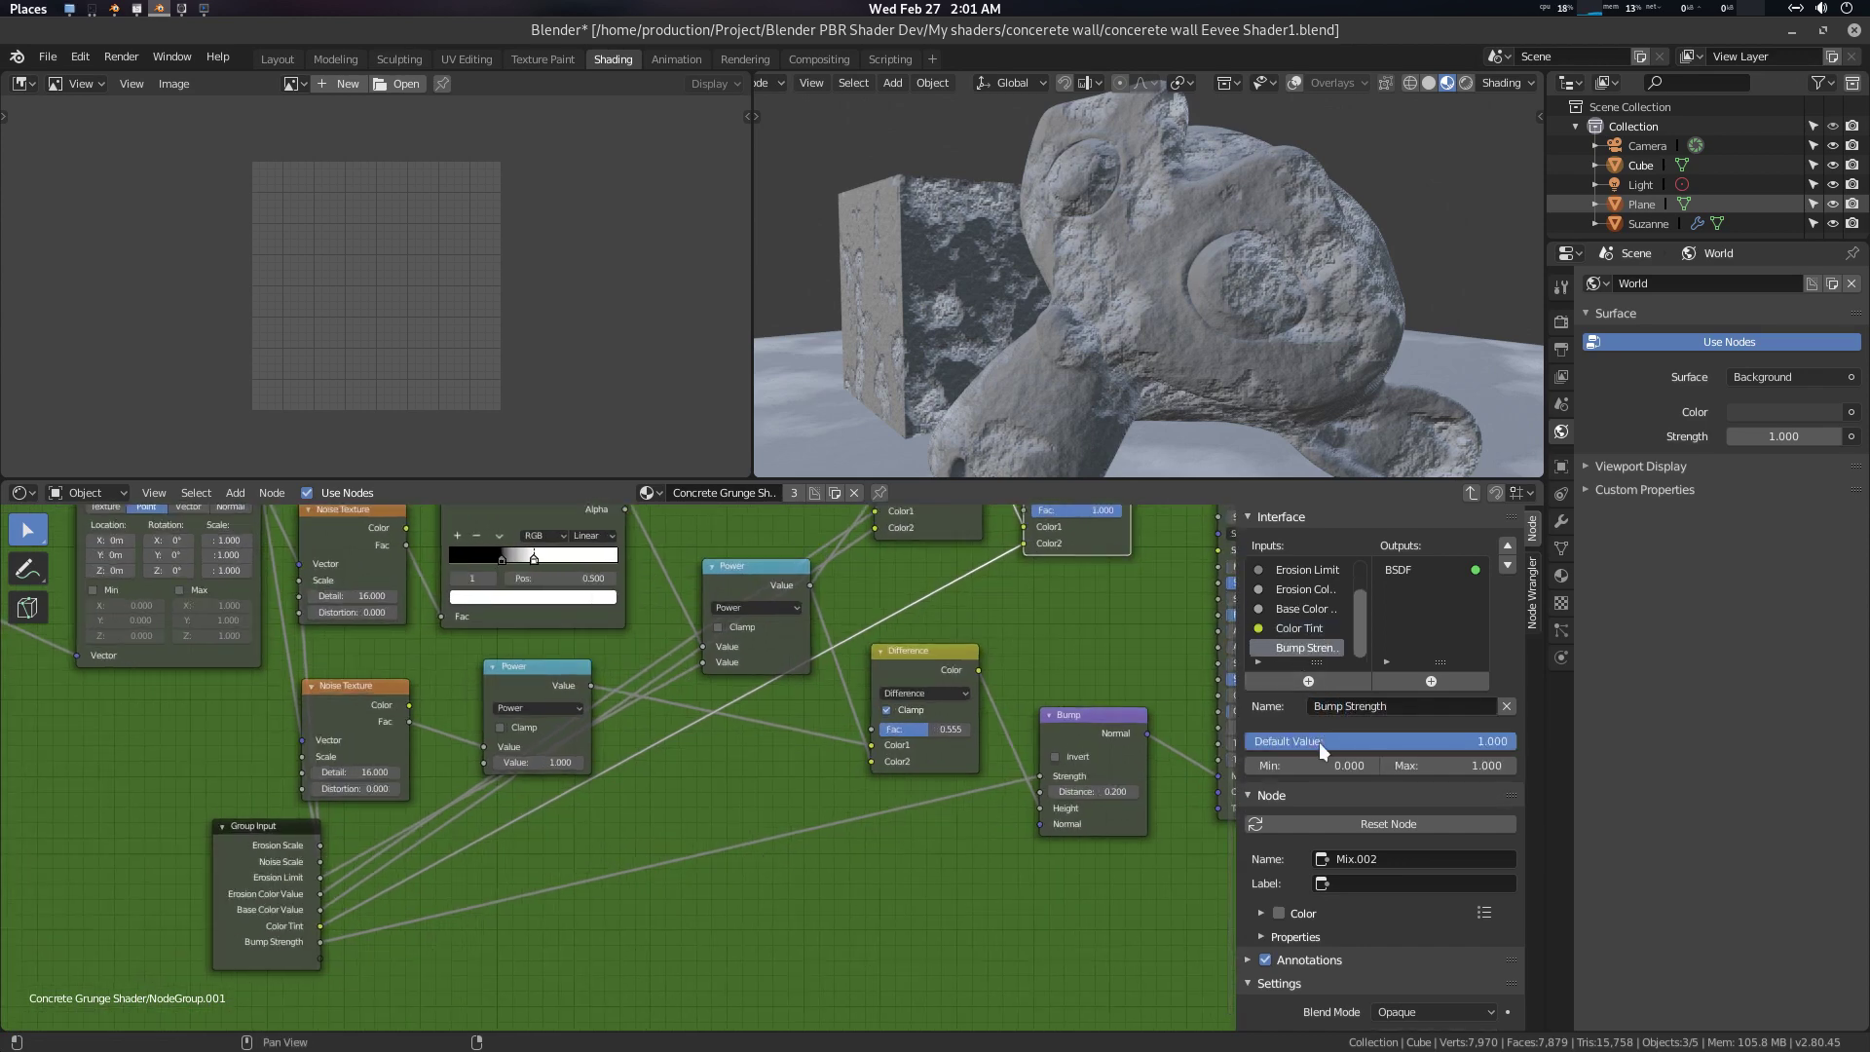
Move Principled BSDF right and send the tinted colour to a new output named Albedo
mouse_move(1089, 681)
middle_down()
mouse_move(861, 749)
mouse_move(829, 791)
mouse_move(832, 752)
mouse_move(792, 764)
middle_up()
drag(945, 612, 1030, 612)
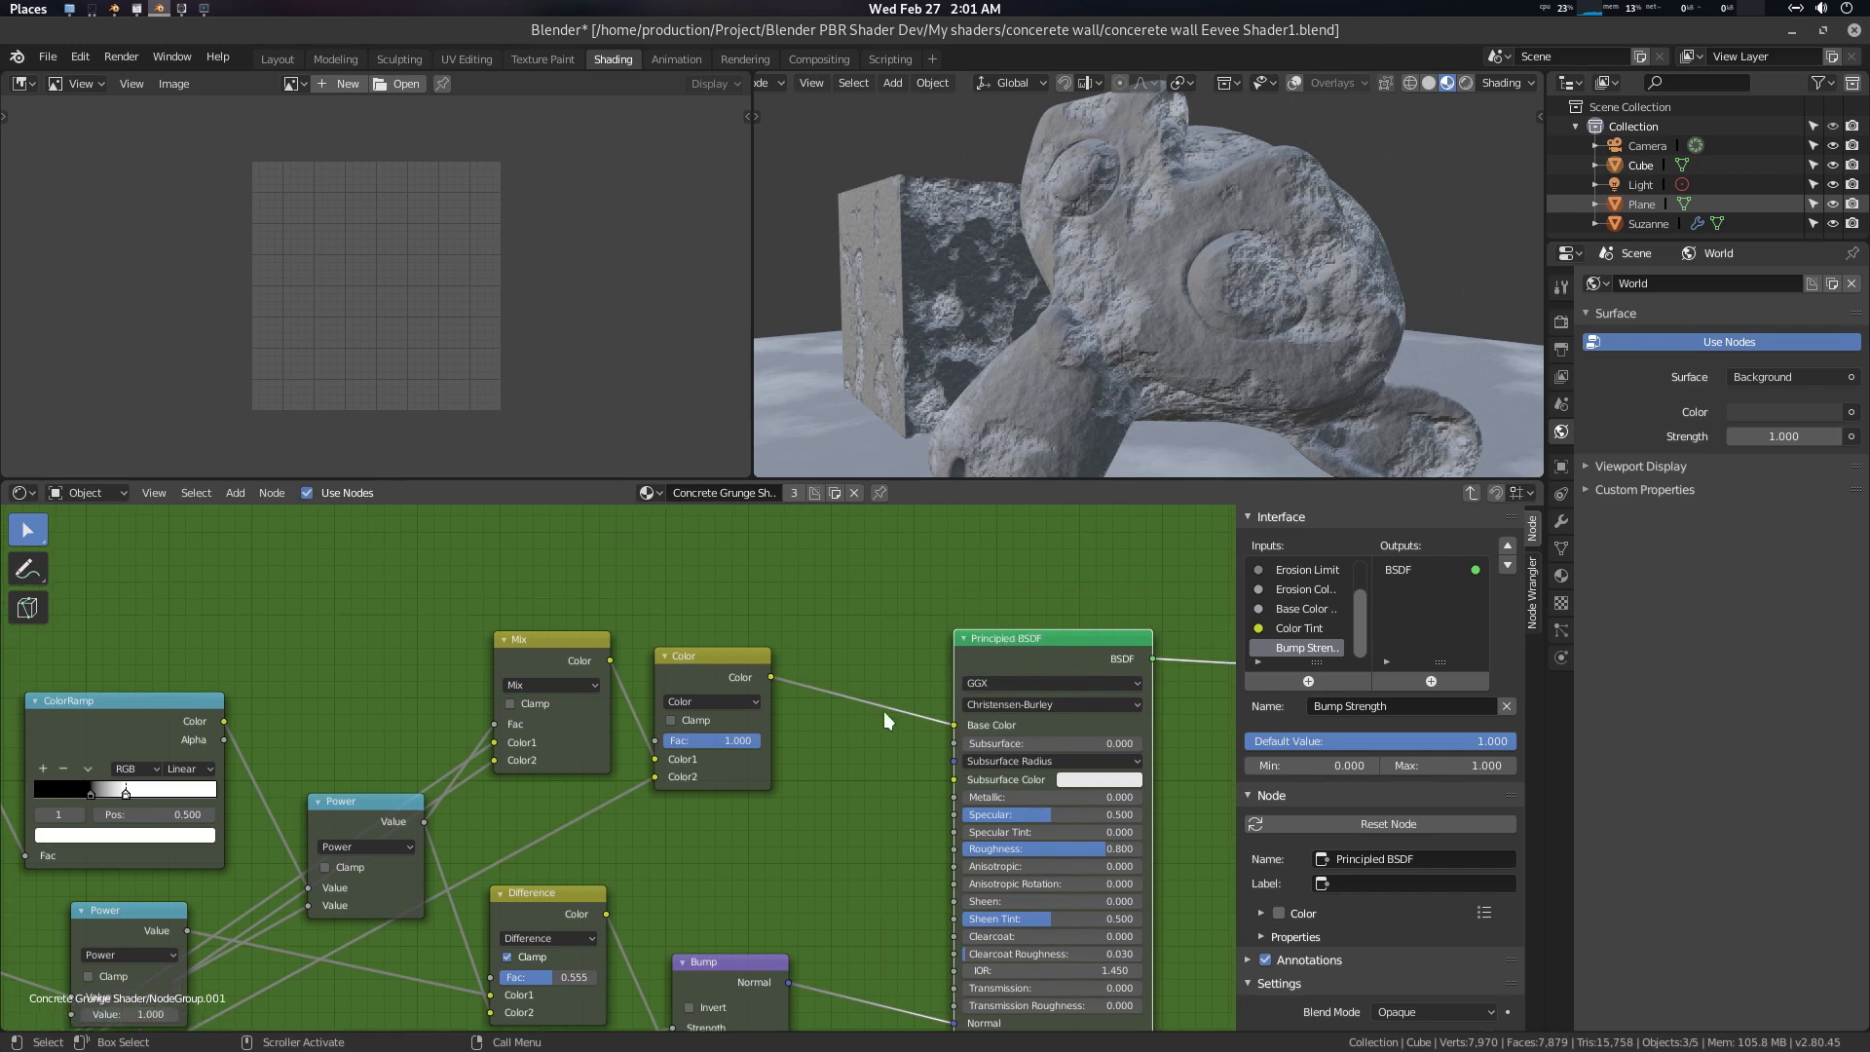
middle_drag(885, 725, 620, 758)
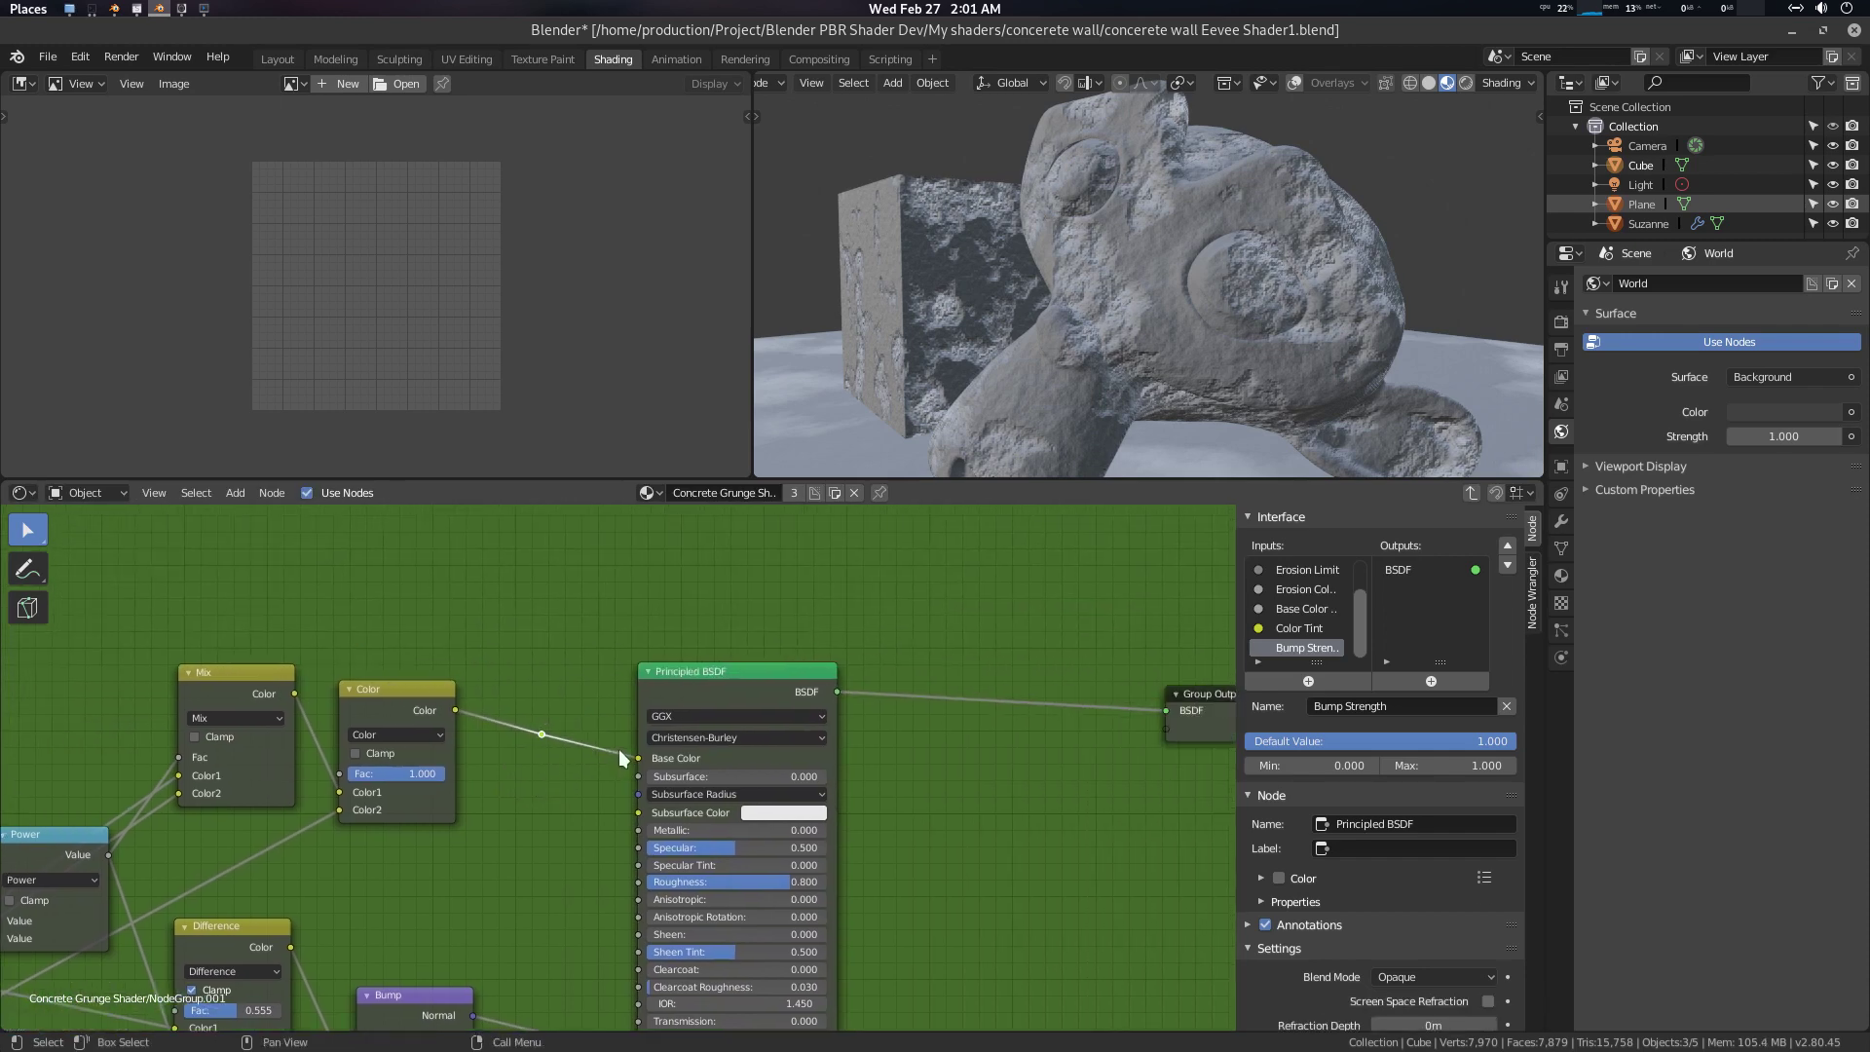
scroll(619, 757, down, 1)
drag(549, 734, 1124, 731)
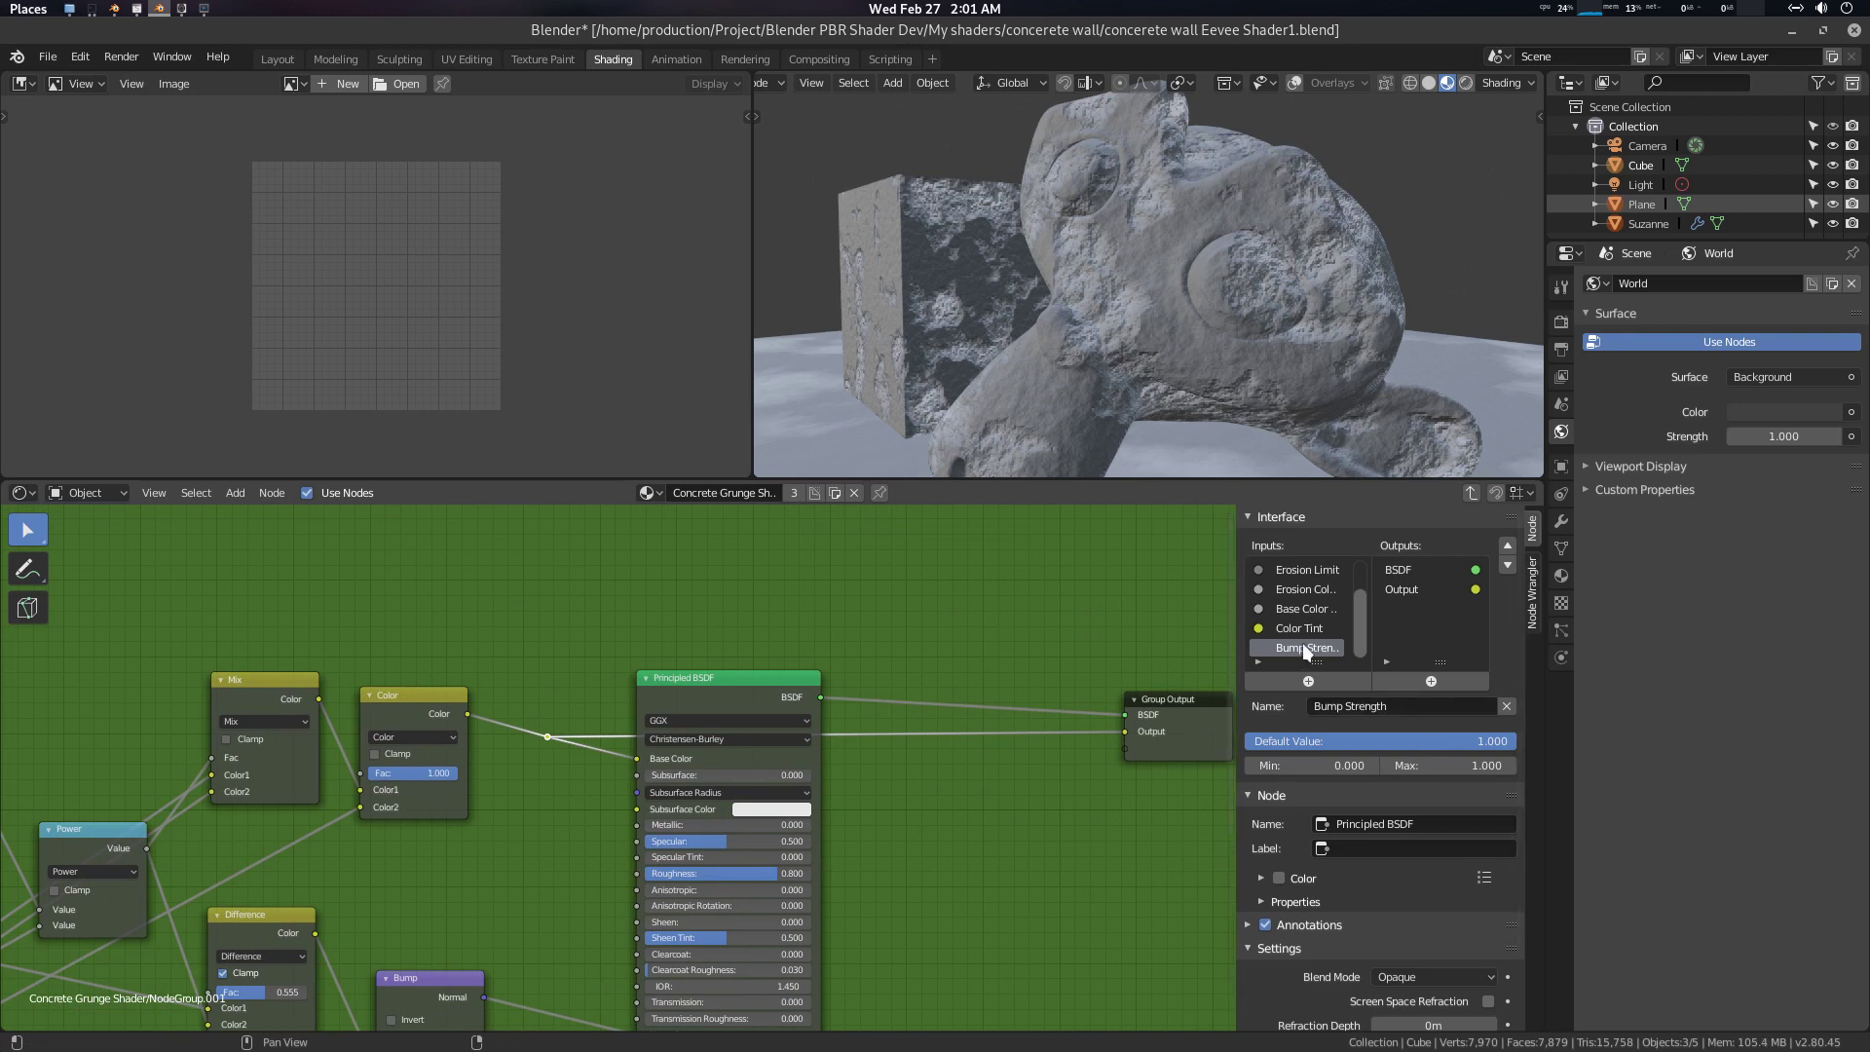
scroll(1301, 643, up, 2)
click(1417, 588)
click(1325, 707)
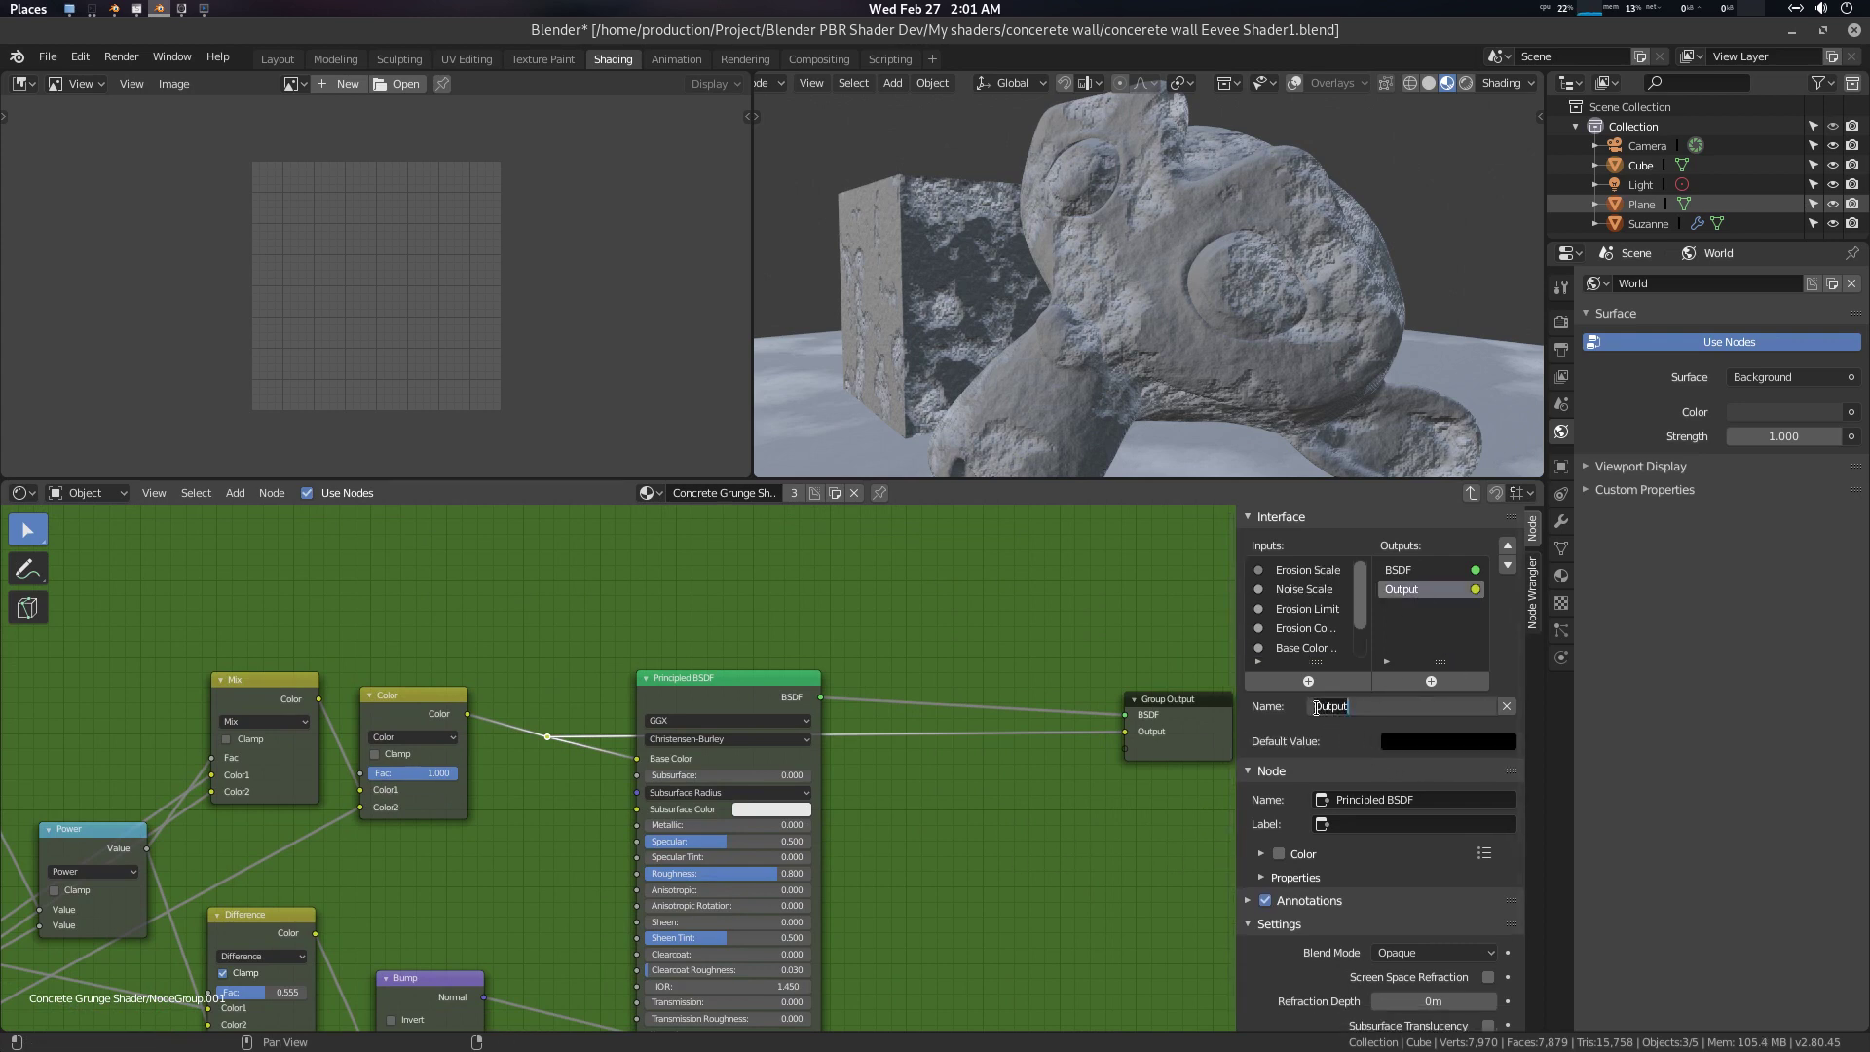
text(Albed)
text(o)
key(Return)
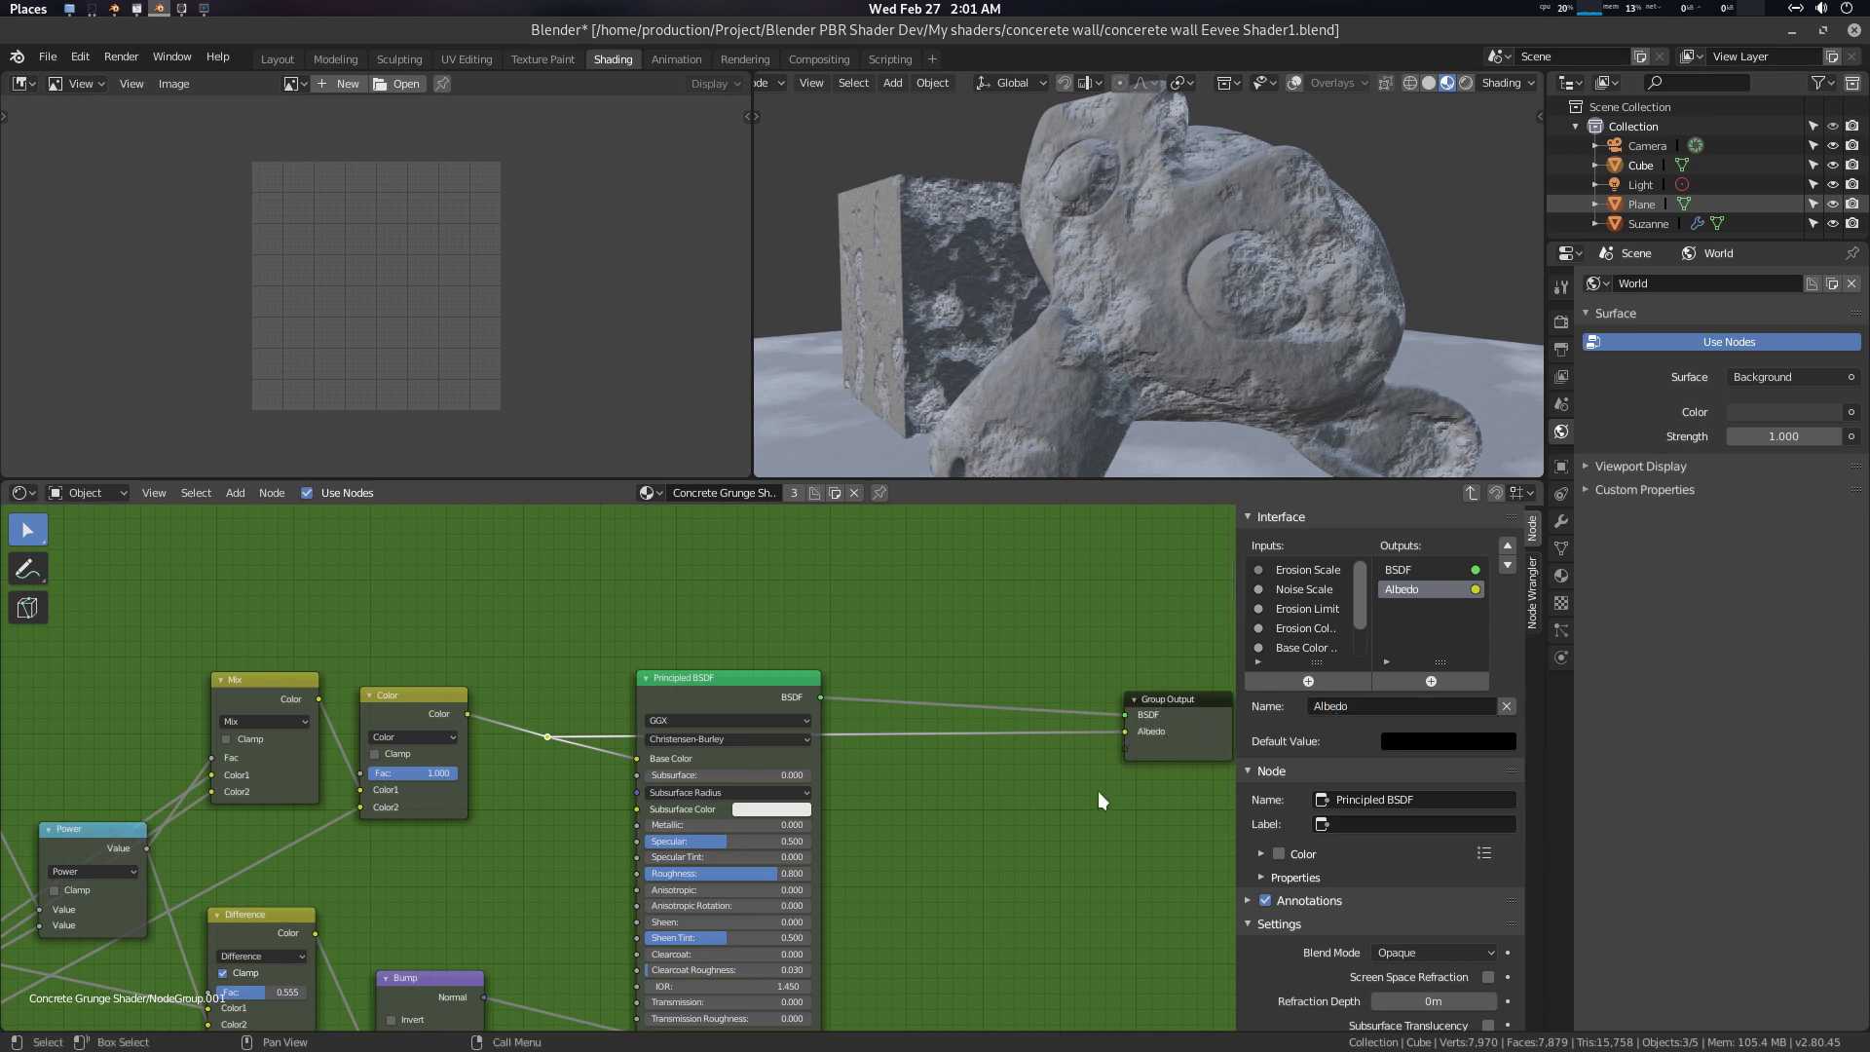
Frame the area beside Principled BSDF and start adding a new node
middle_drag(1097, 791, 1097, 652)
scroll(941, 744, up, 1)
scroll(902, 779, up, 1)
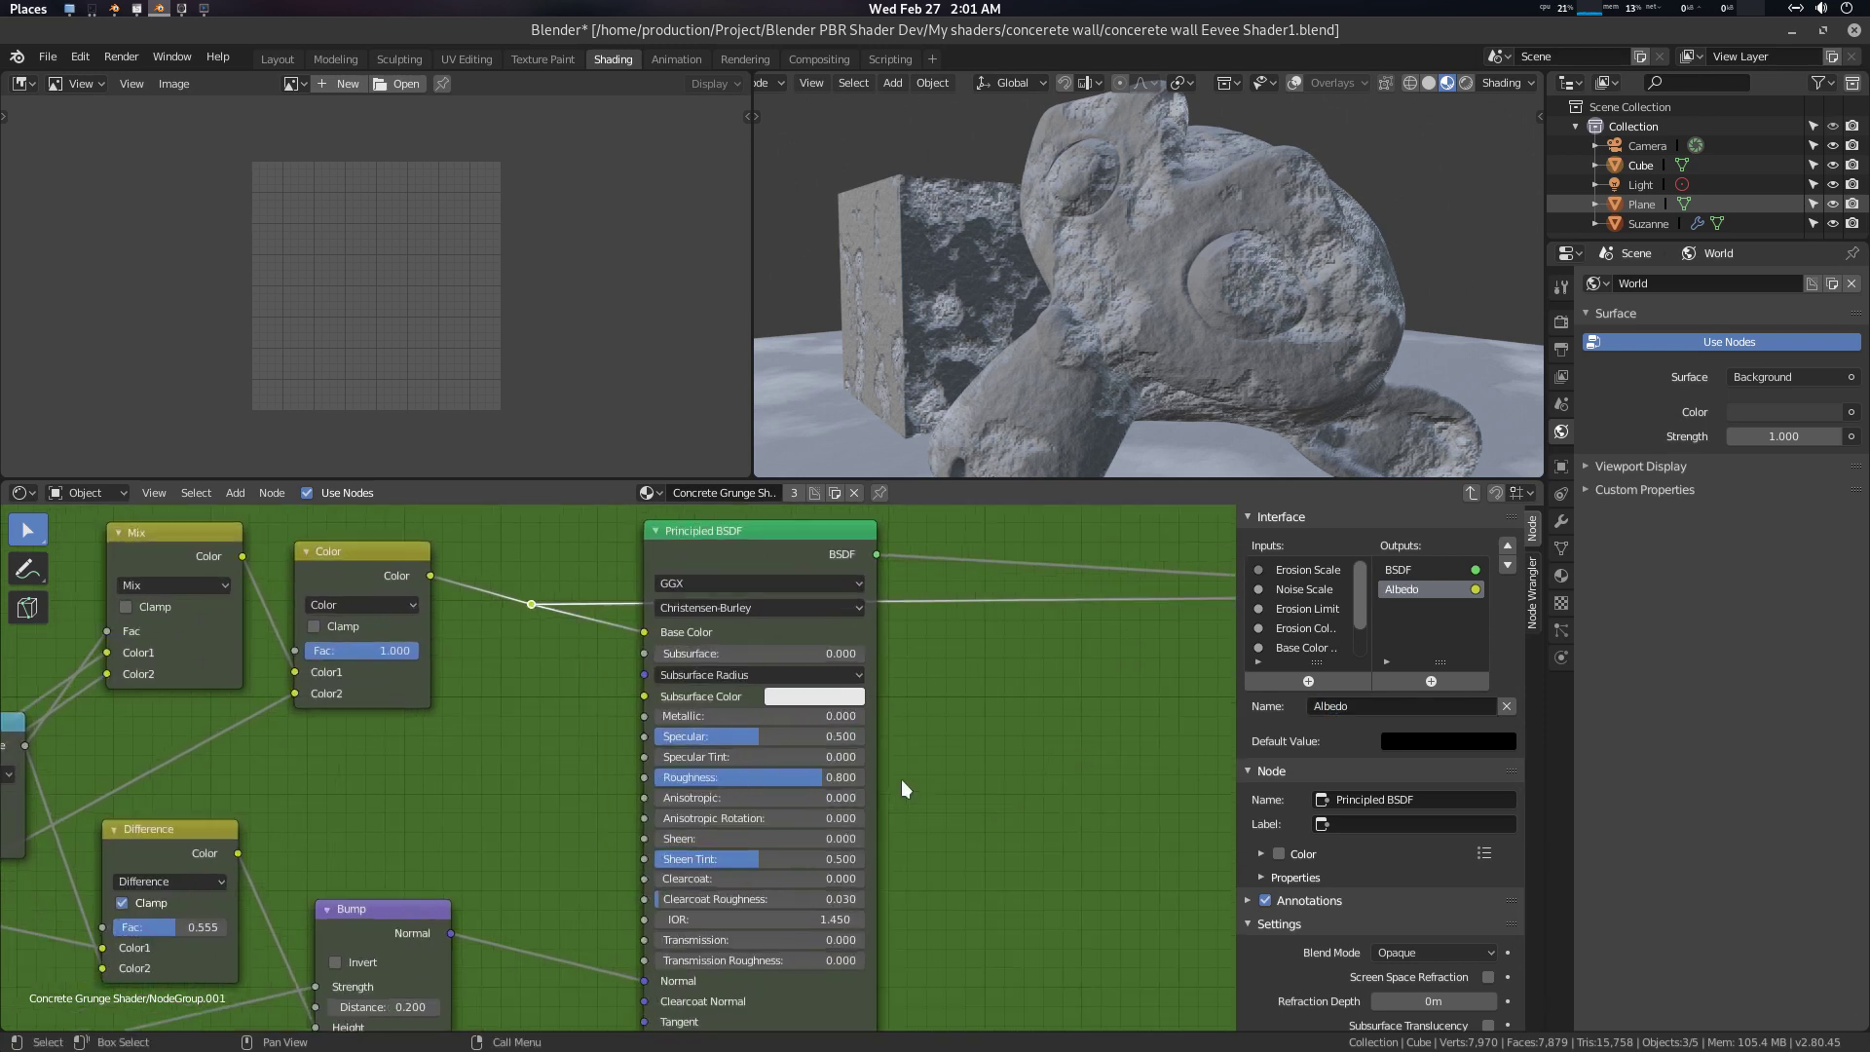
scroll(902, 779, up, 1)
middle_drag(938, 792, 955, 789)
key(shift+a)
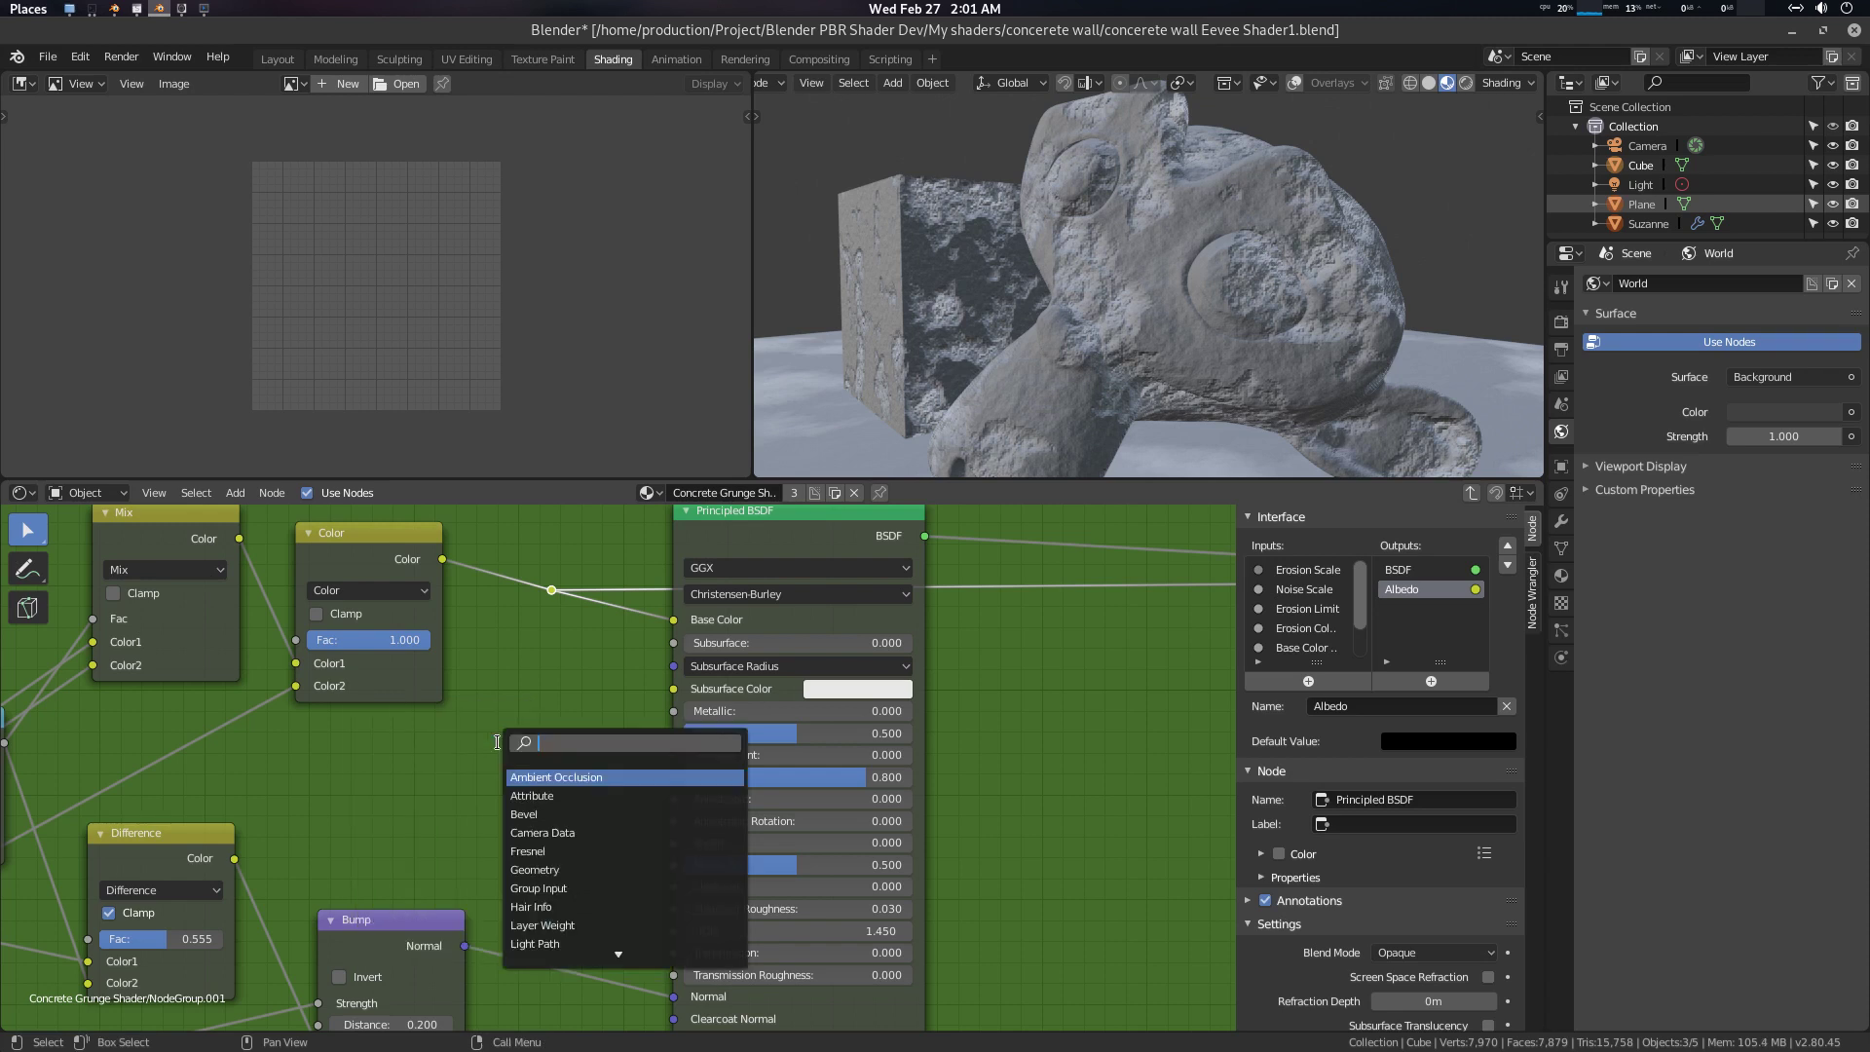
Add a Value node feeding Principled BSDF's Roughness through a reroute
text(value)
key(Return)
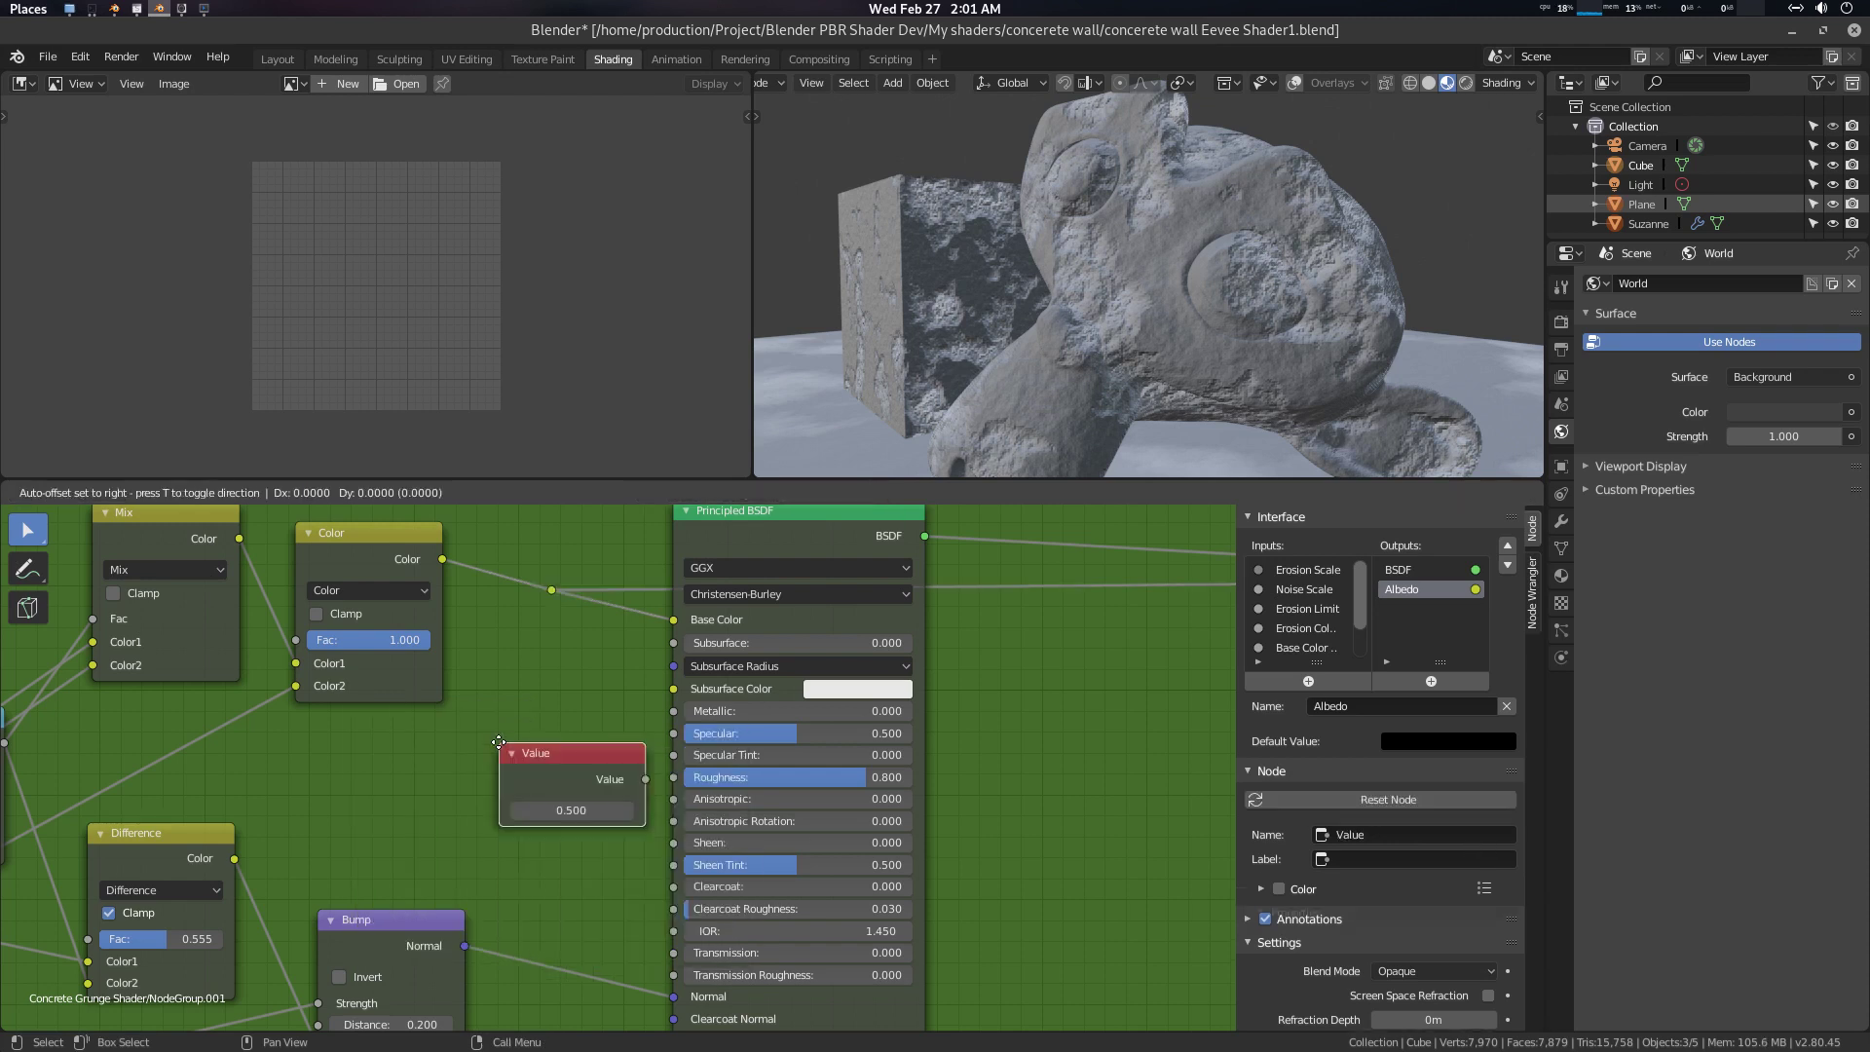
click(398, 751)
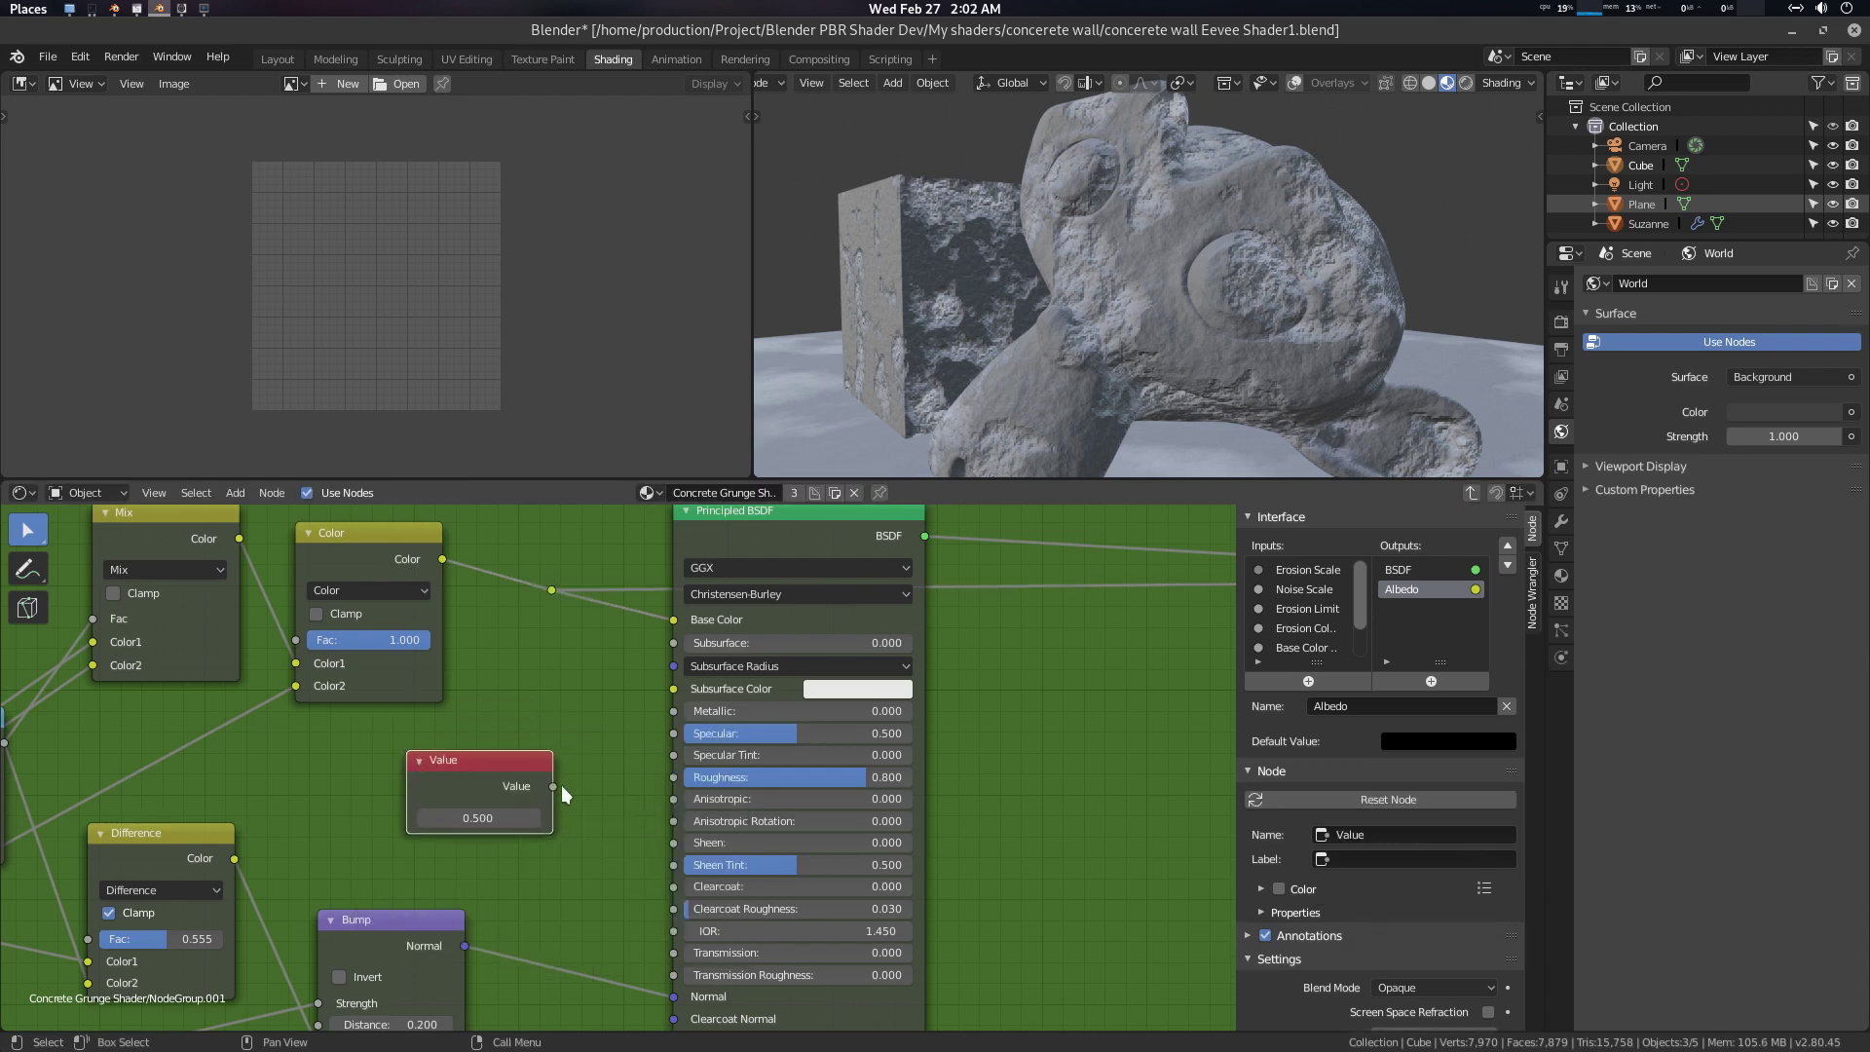
drag(561, 785, 666, 781)
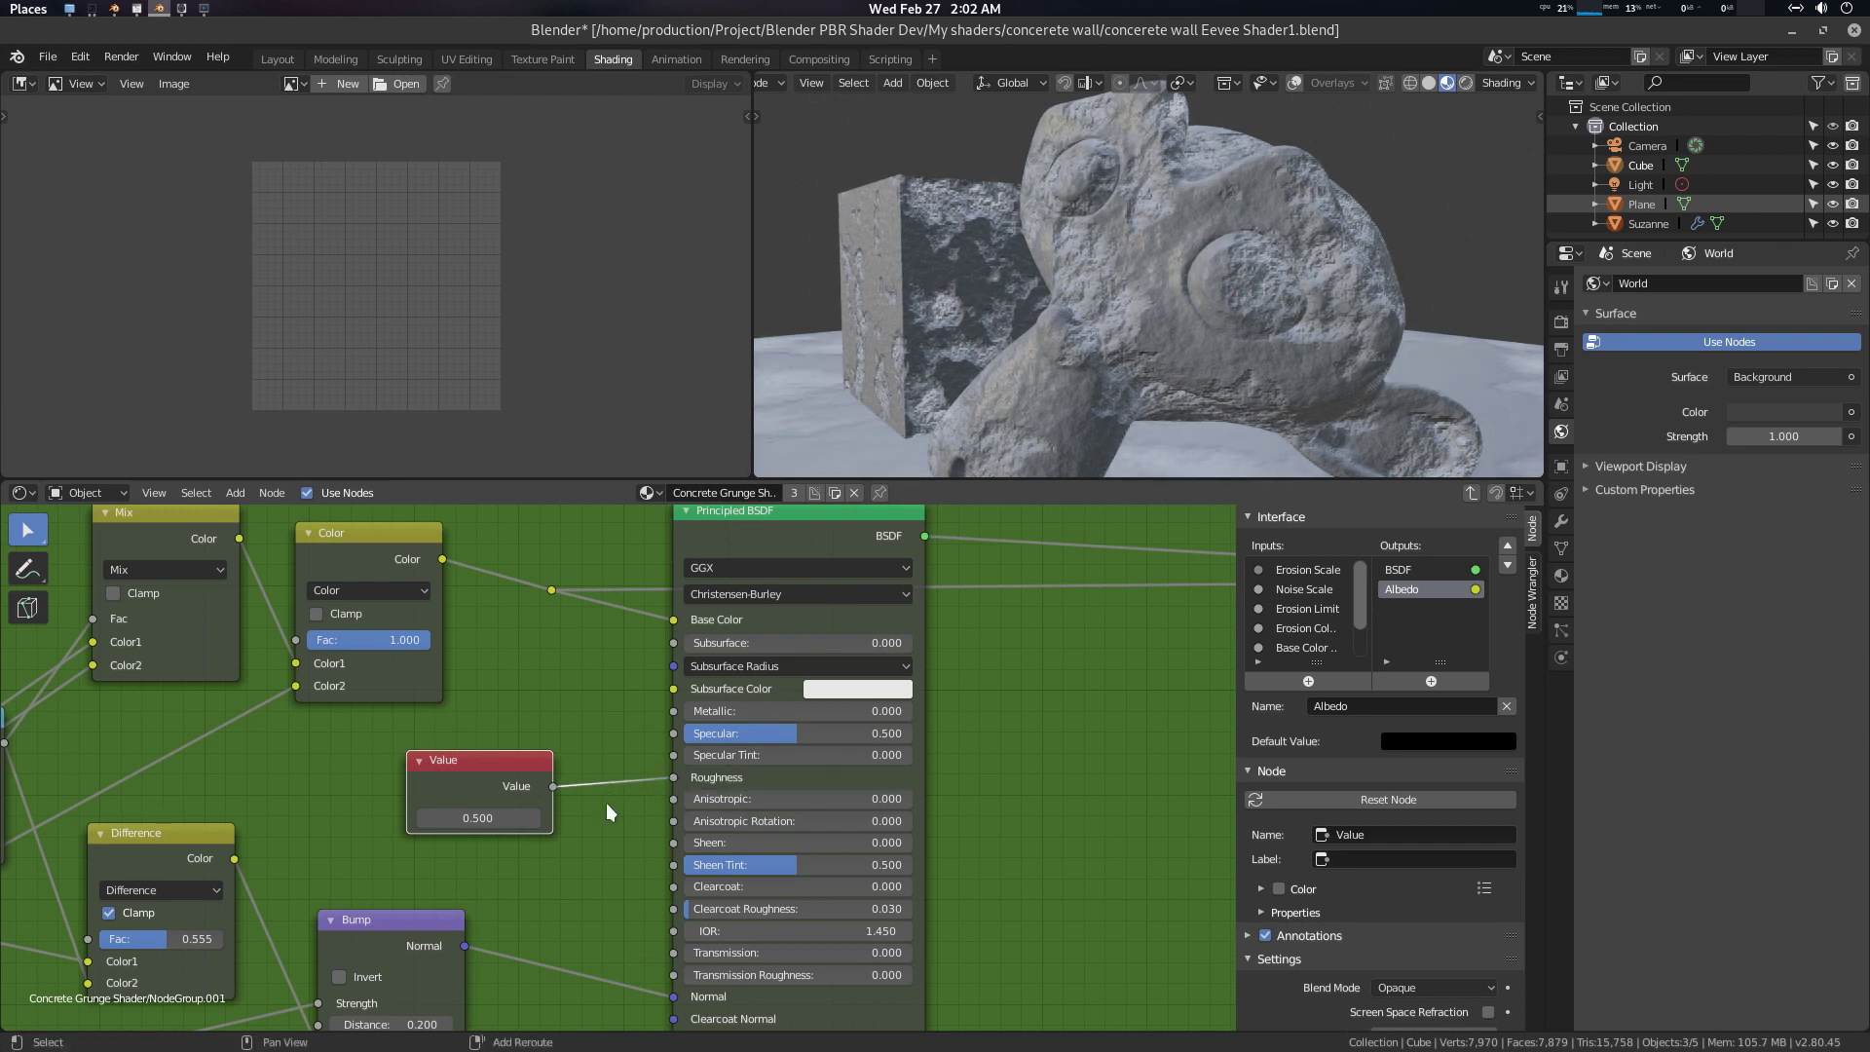
shift+right_drag(603, 758, 607, 791)
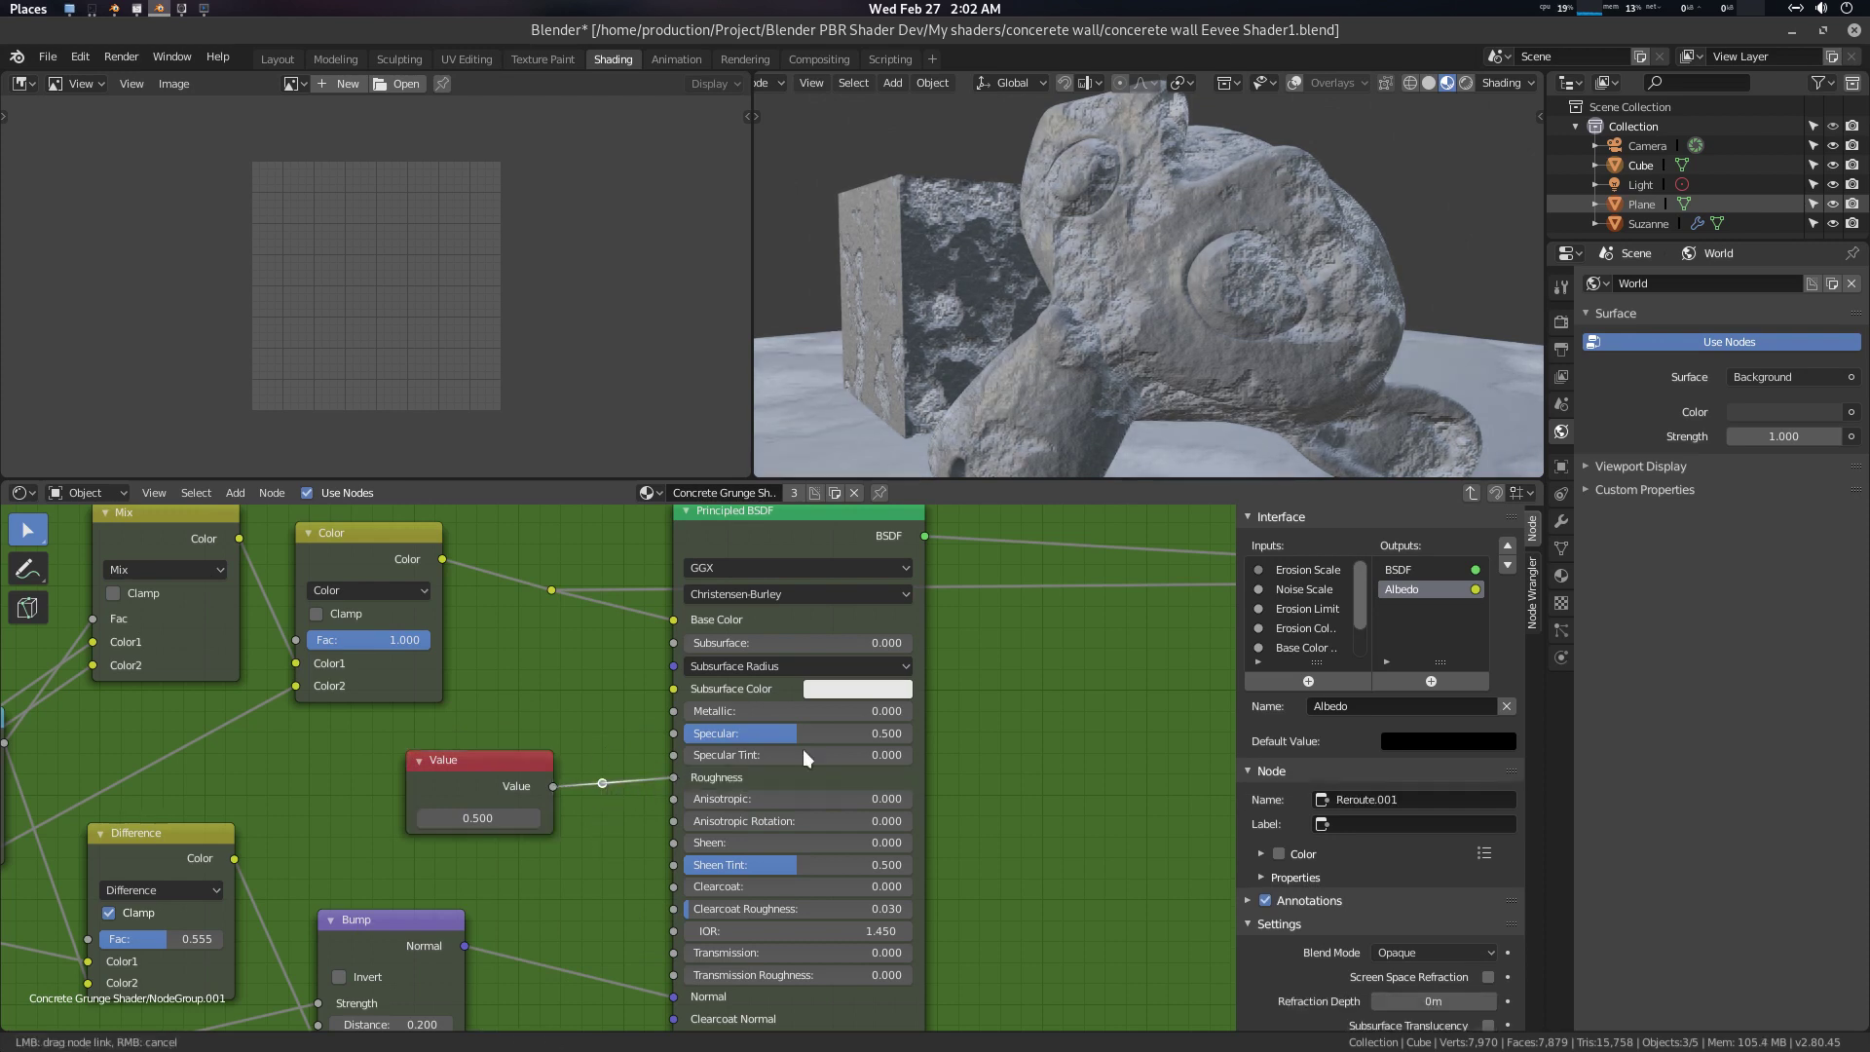
Link the Roughness reroute to a new group output named Roughness
scroll(1017, 710, down, 1)
middle_drag(1017, 710, 907, 794)
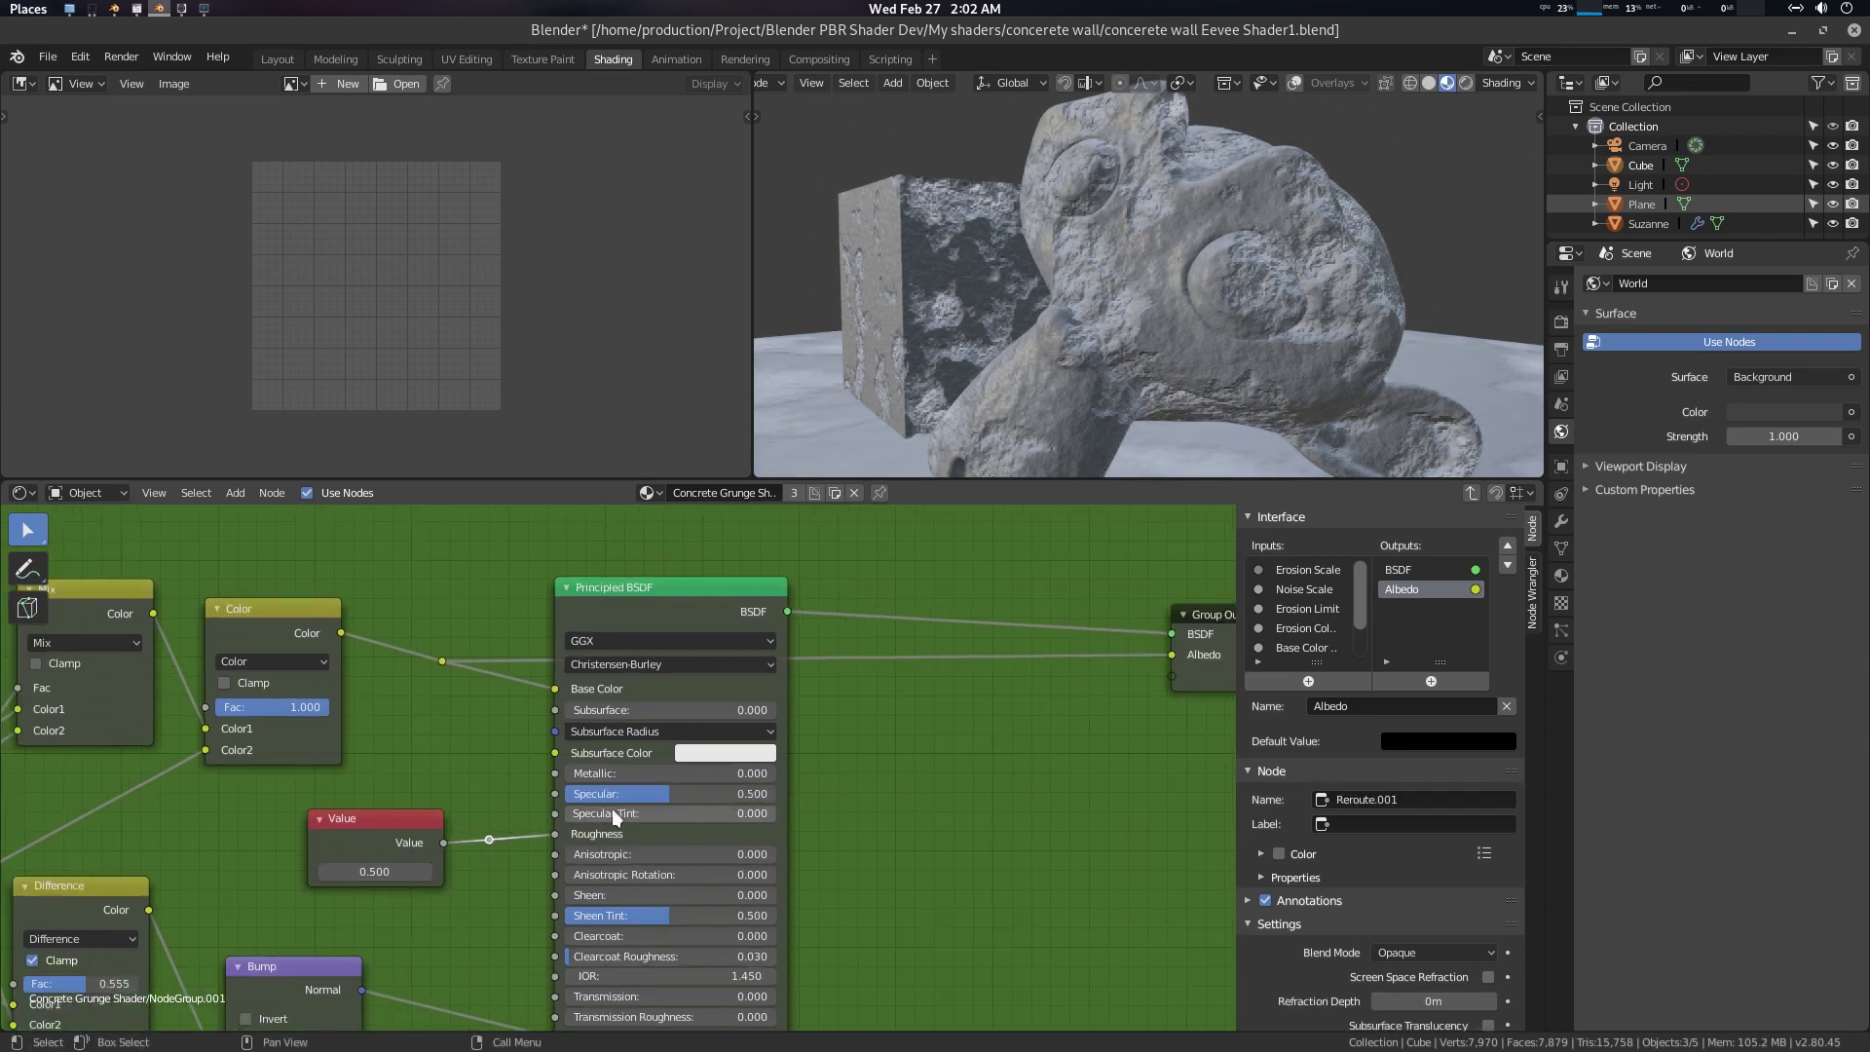
drag(491, 837, 1167, 676)
click(1404, 614)
click(1377, 707)
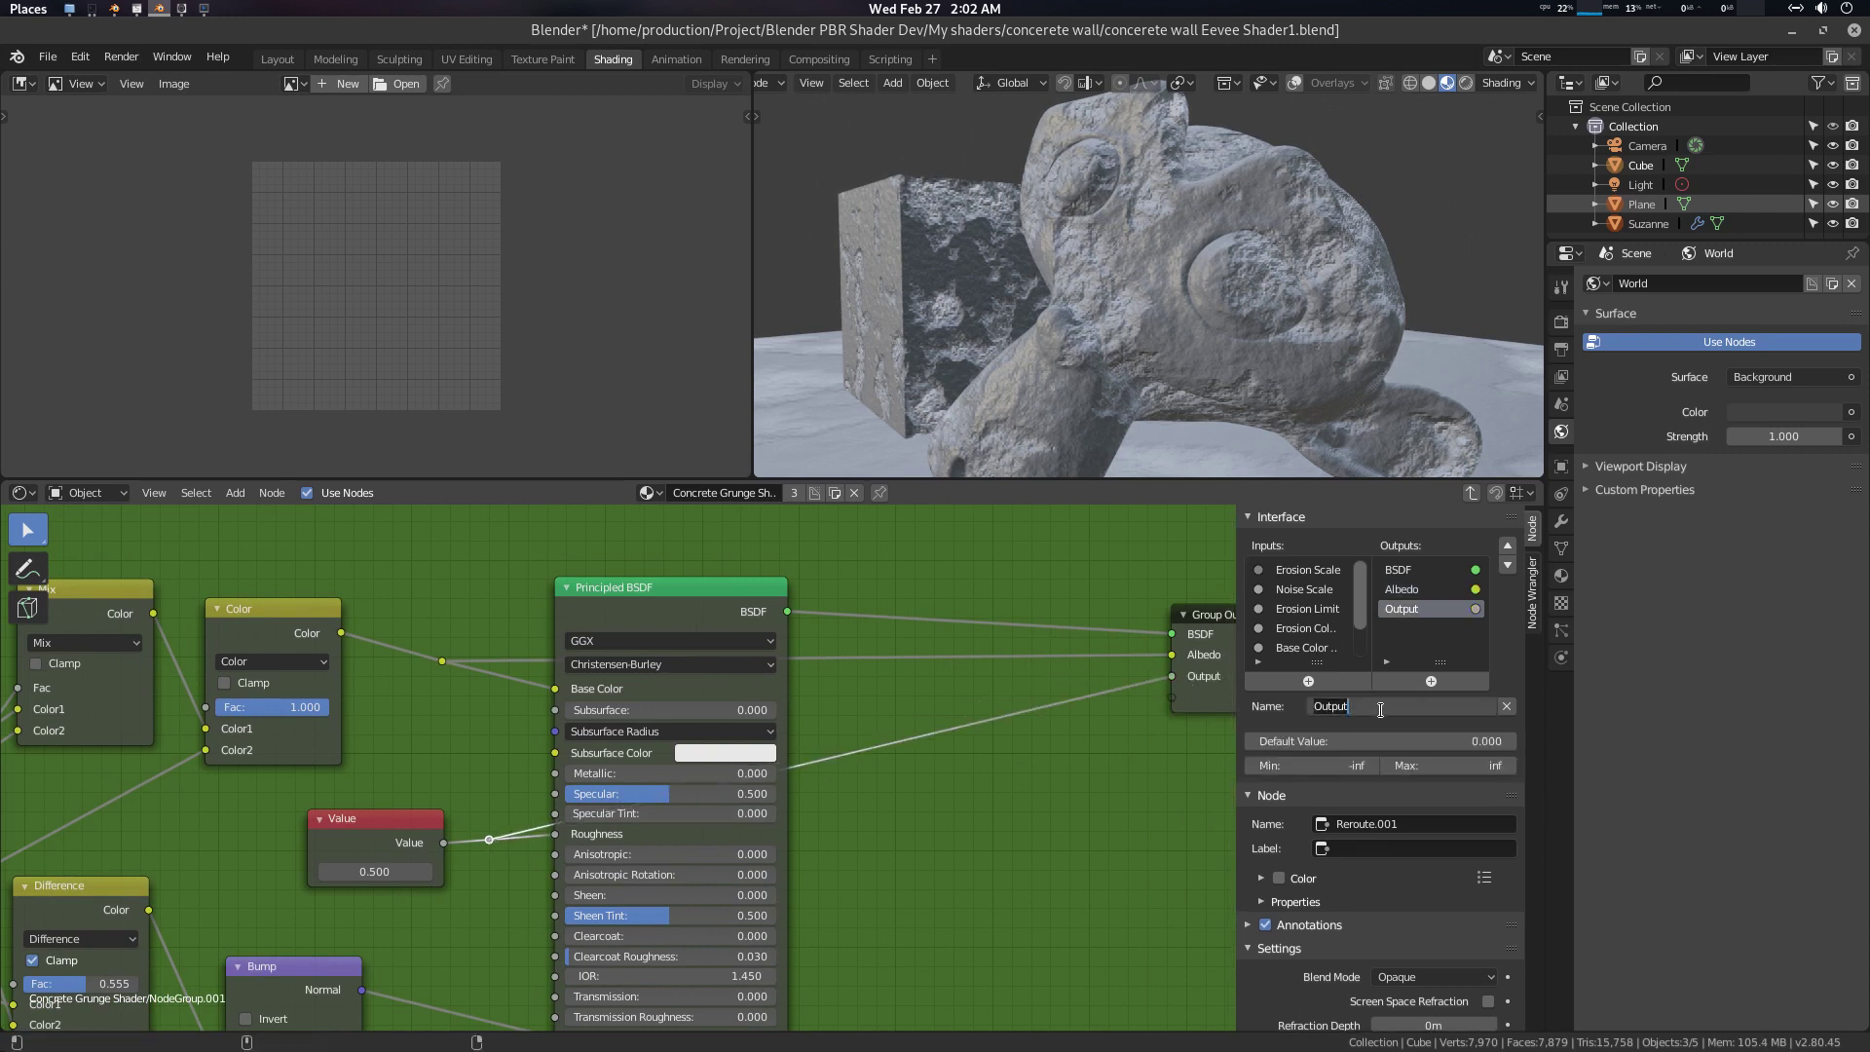
text(Roughnes)
text(s)
key(Return)
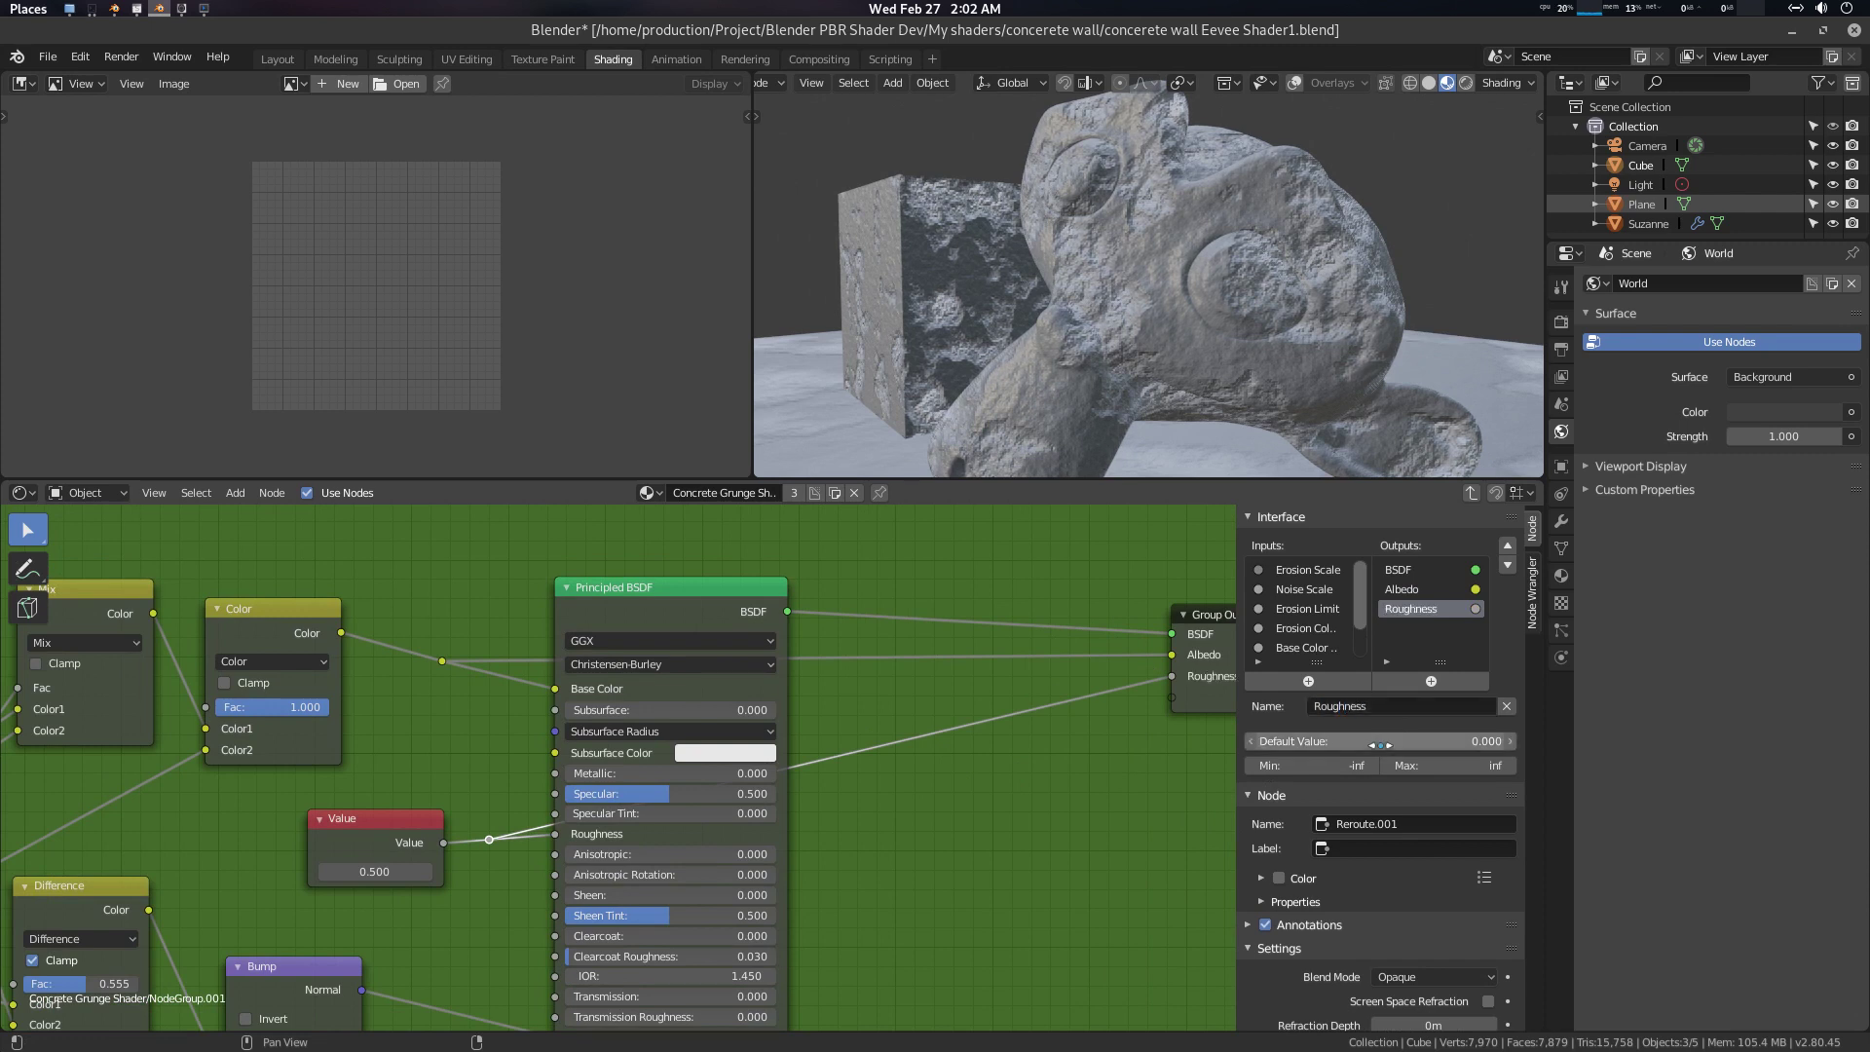
Give the Roughness output default 0.800, minimum 0 and maximum 1
click(1357, 740)
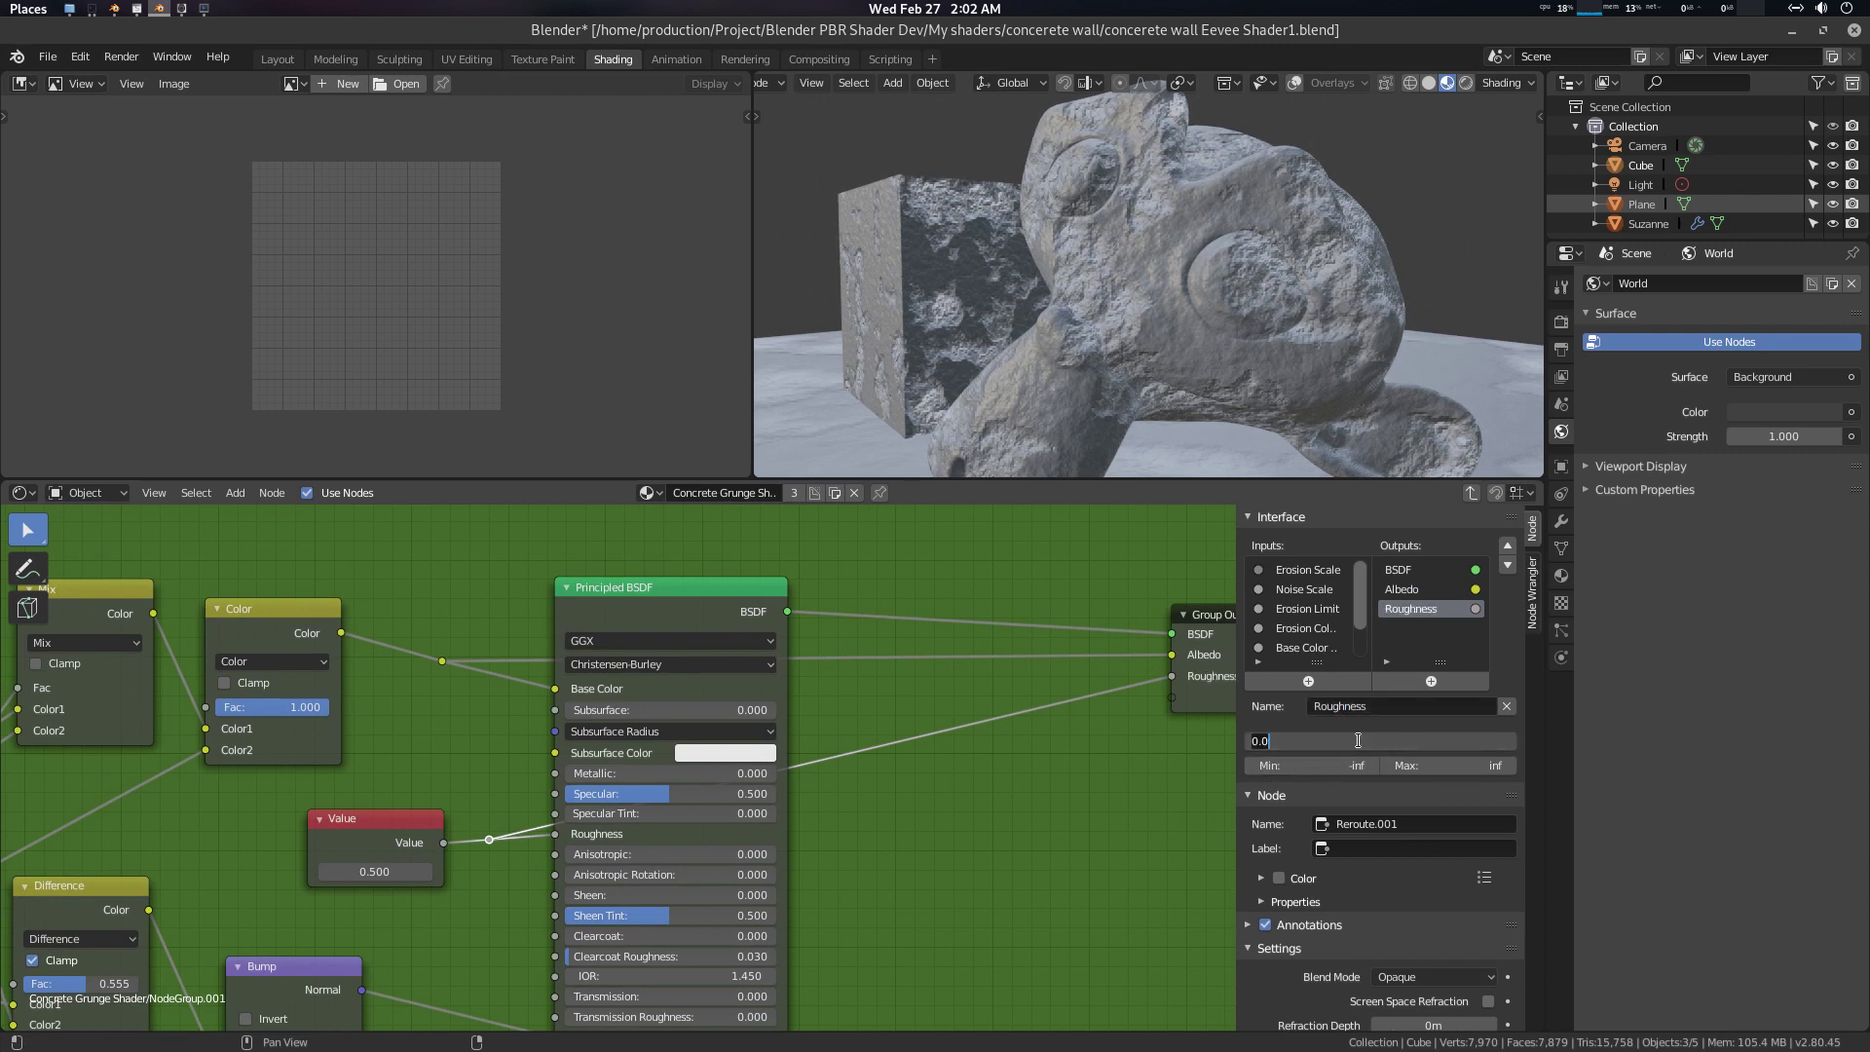
text(.8)
key(Return)
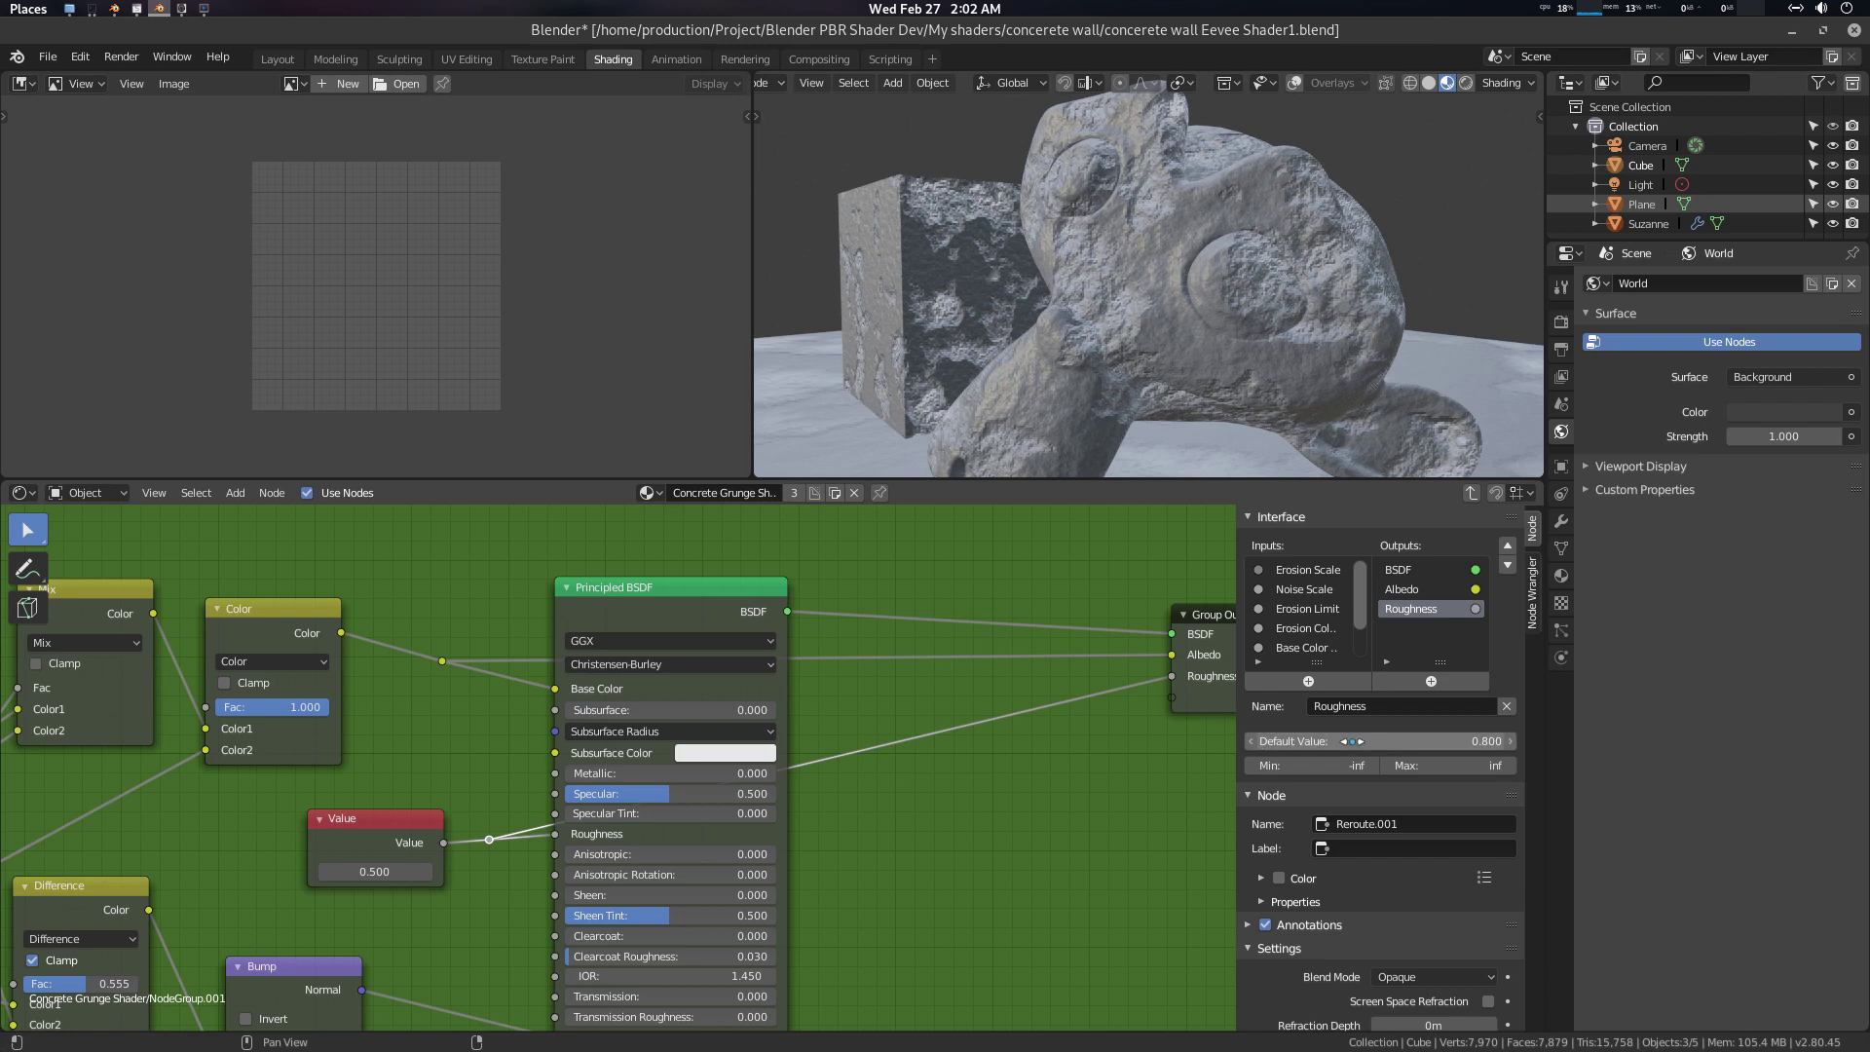
click(1337, 767)
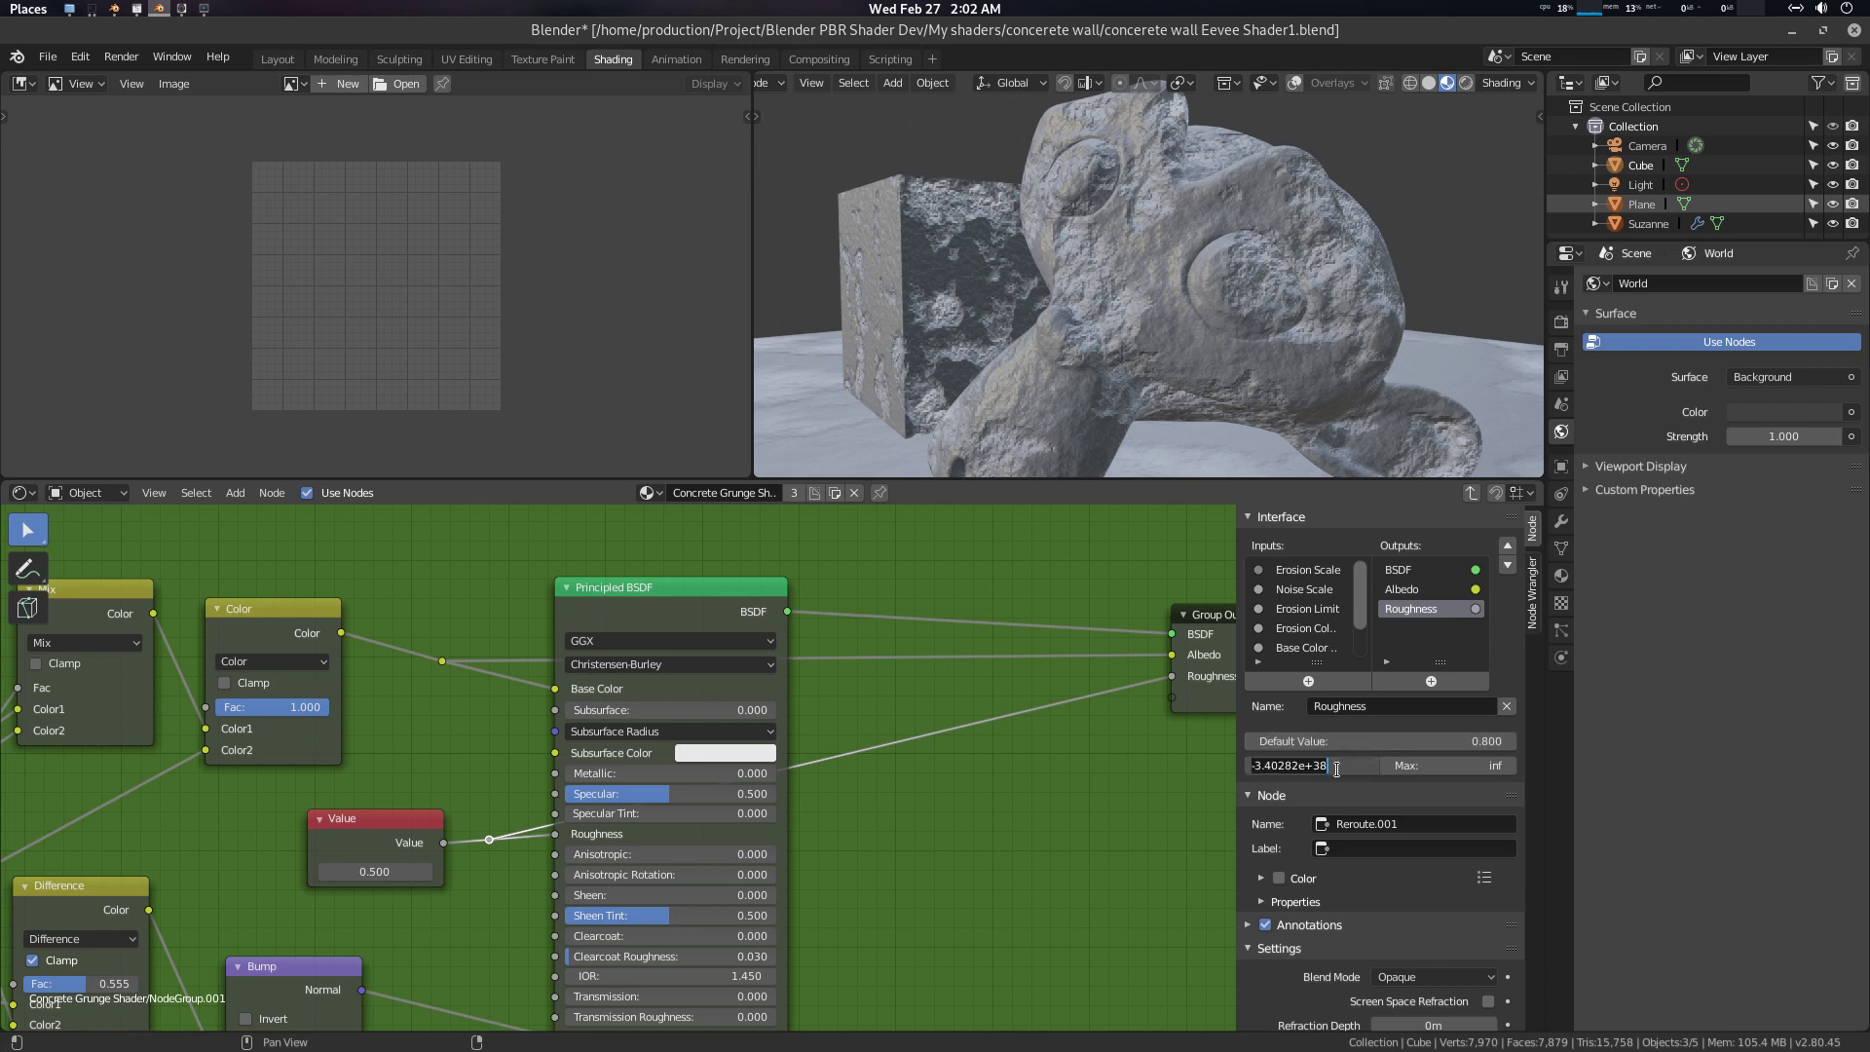
text(0)
key(Tab)
text(1)
key(Return)
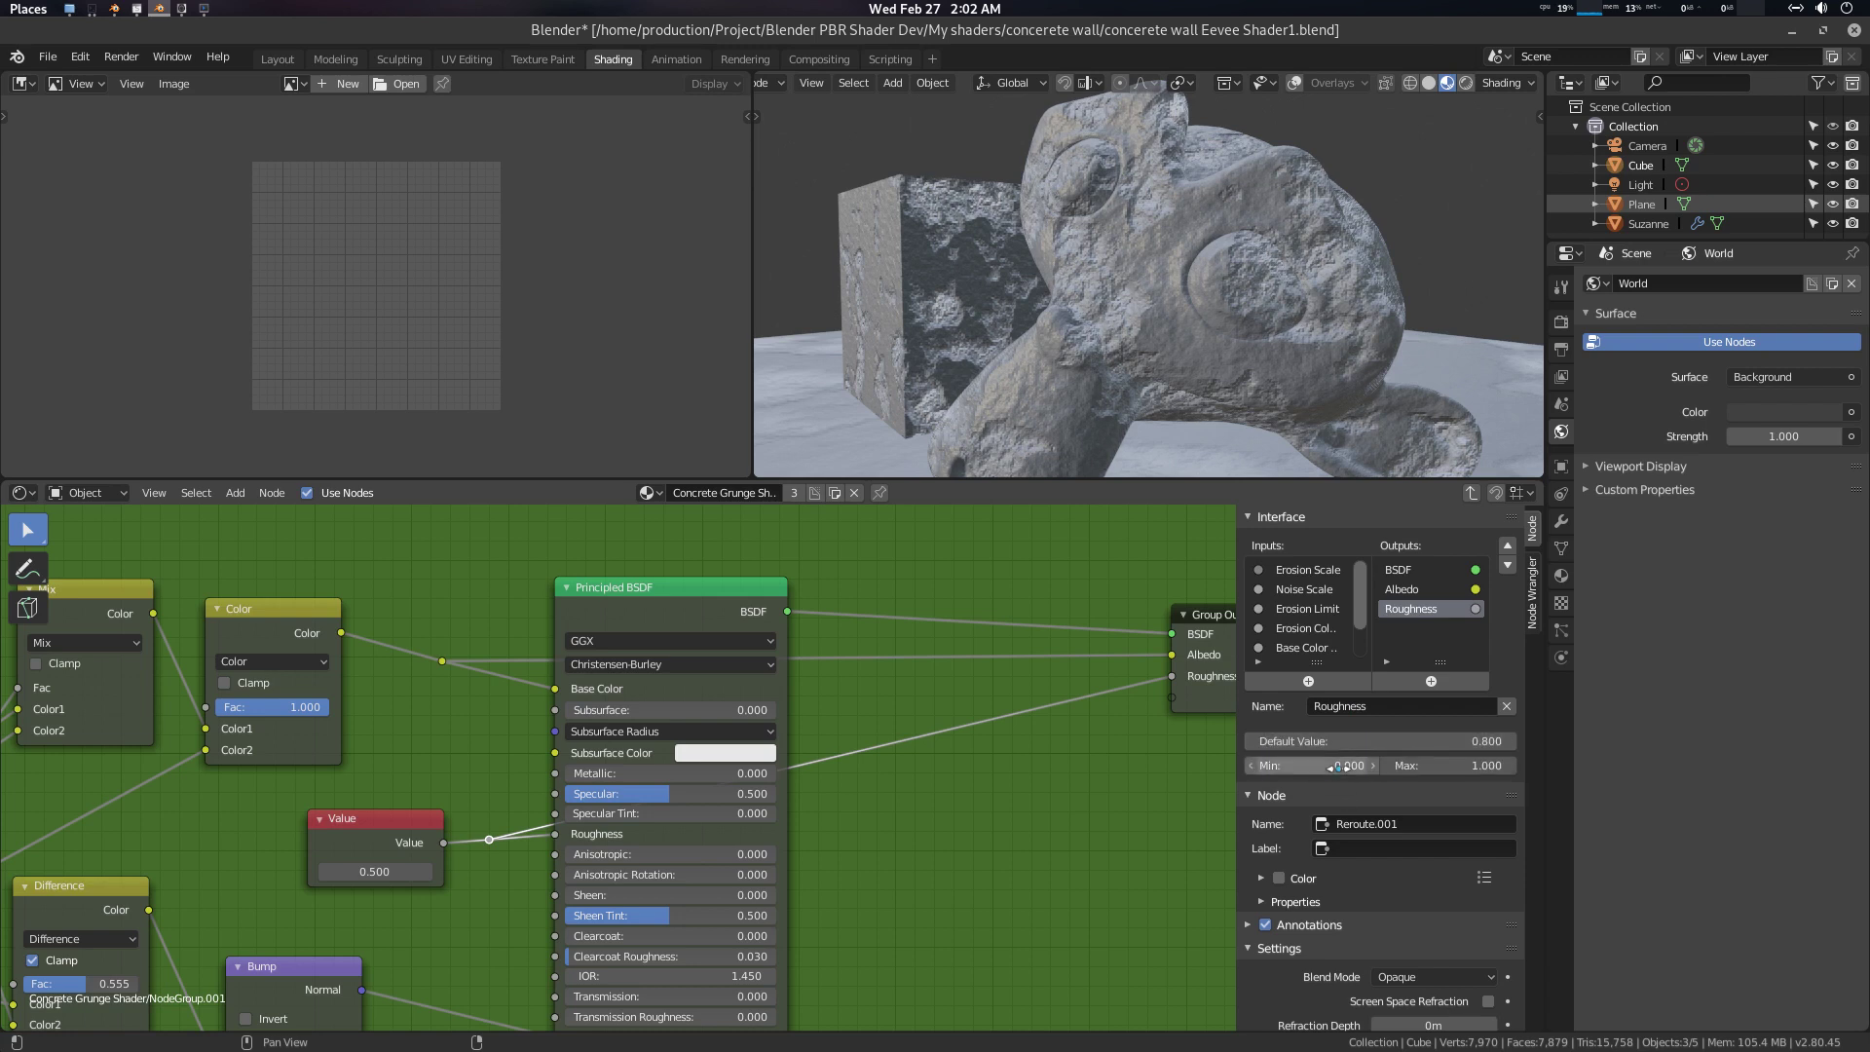
Shift the Bump node further right to tidy the layout
middle_drag(859, 863, 924, 683)
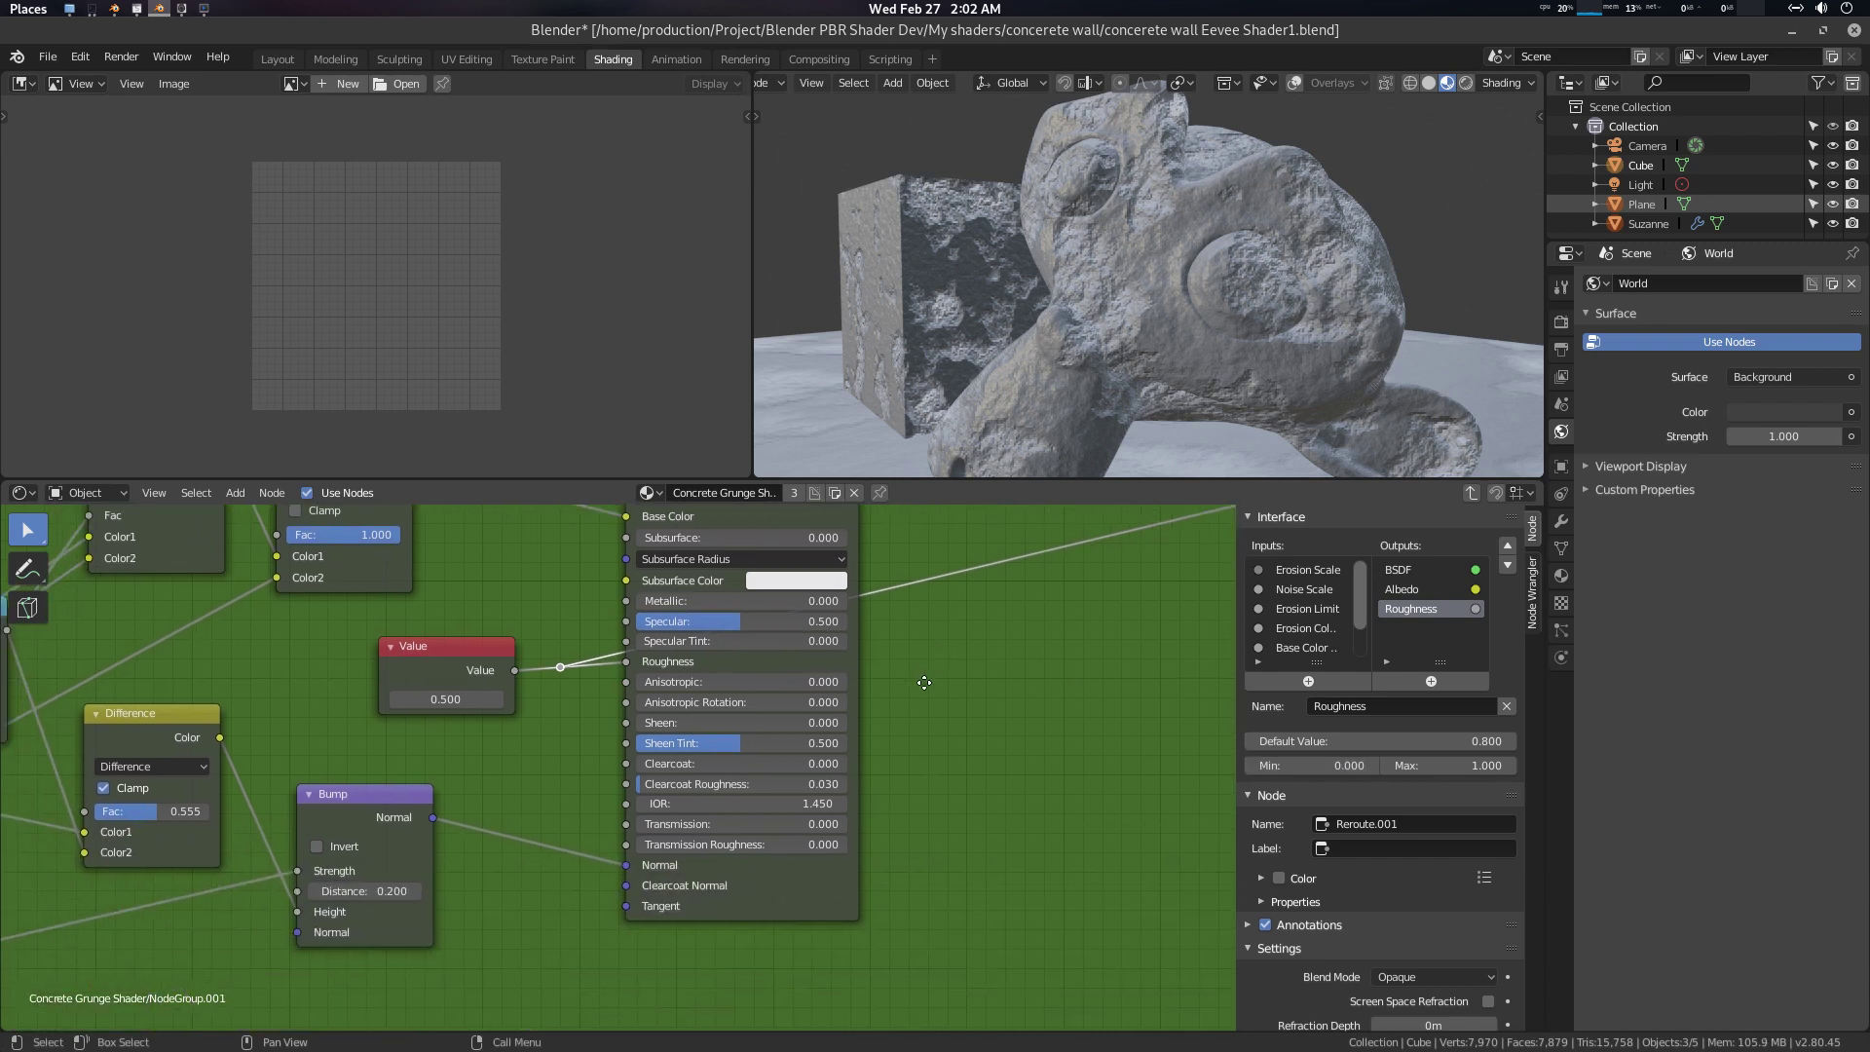
middle_drag(389, 787, 609, 820)
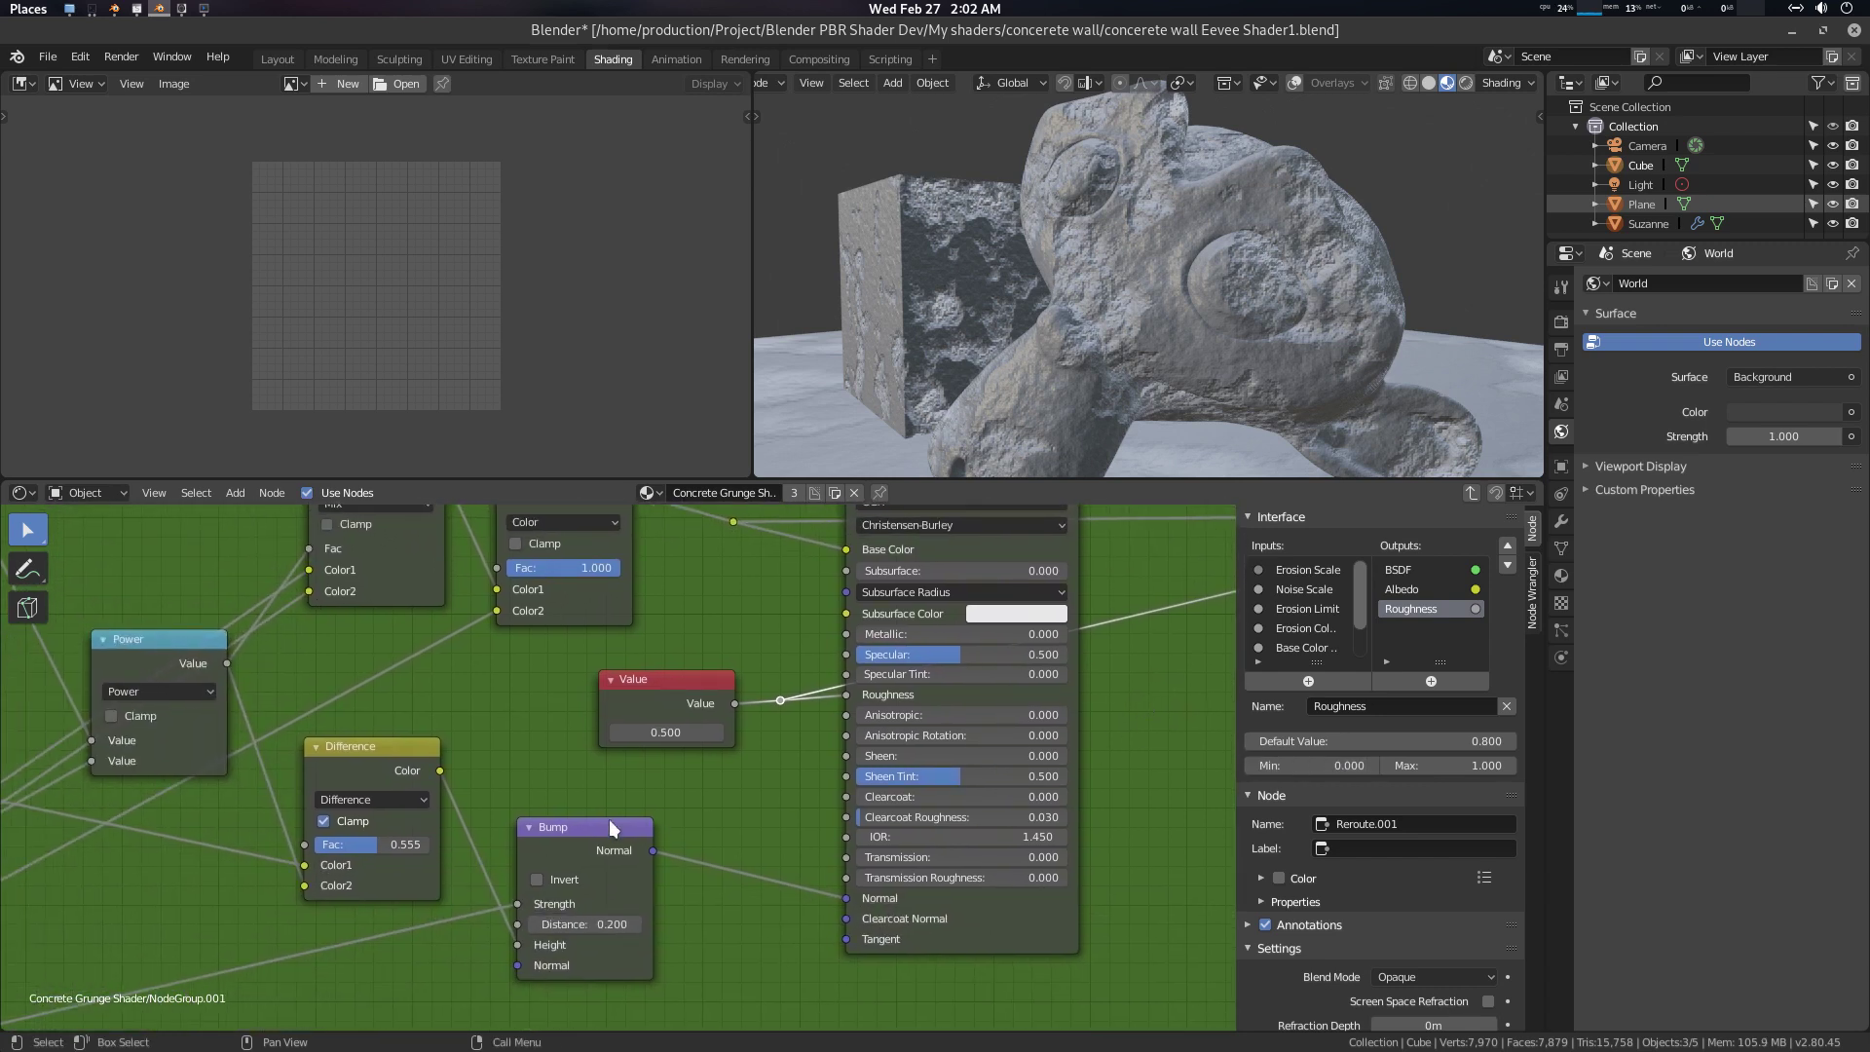
drag(609, 819, 697, 825)
mouse_move(537, 859)
middle_down()
mouse_move(564, 808)
mouse_move(564, 825)
middle_up()
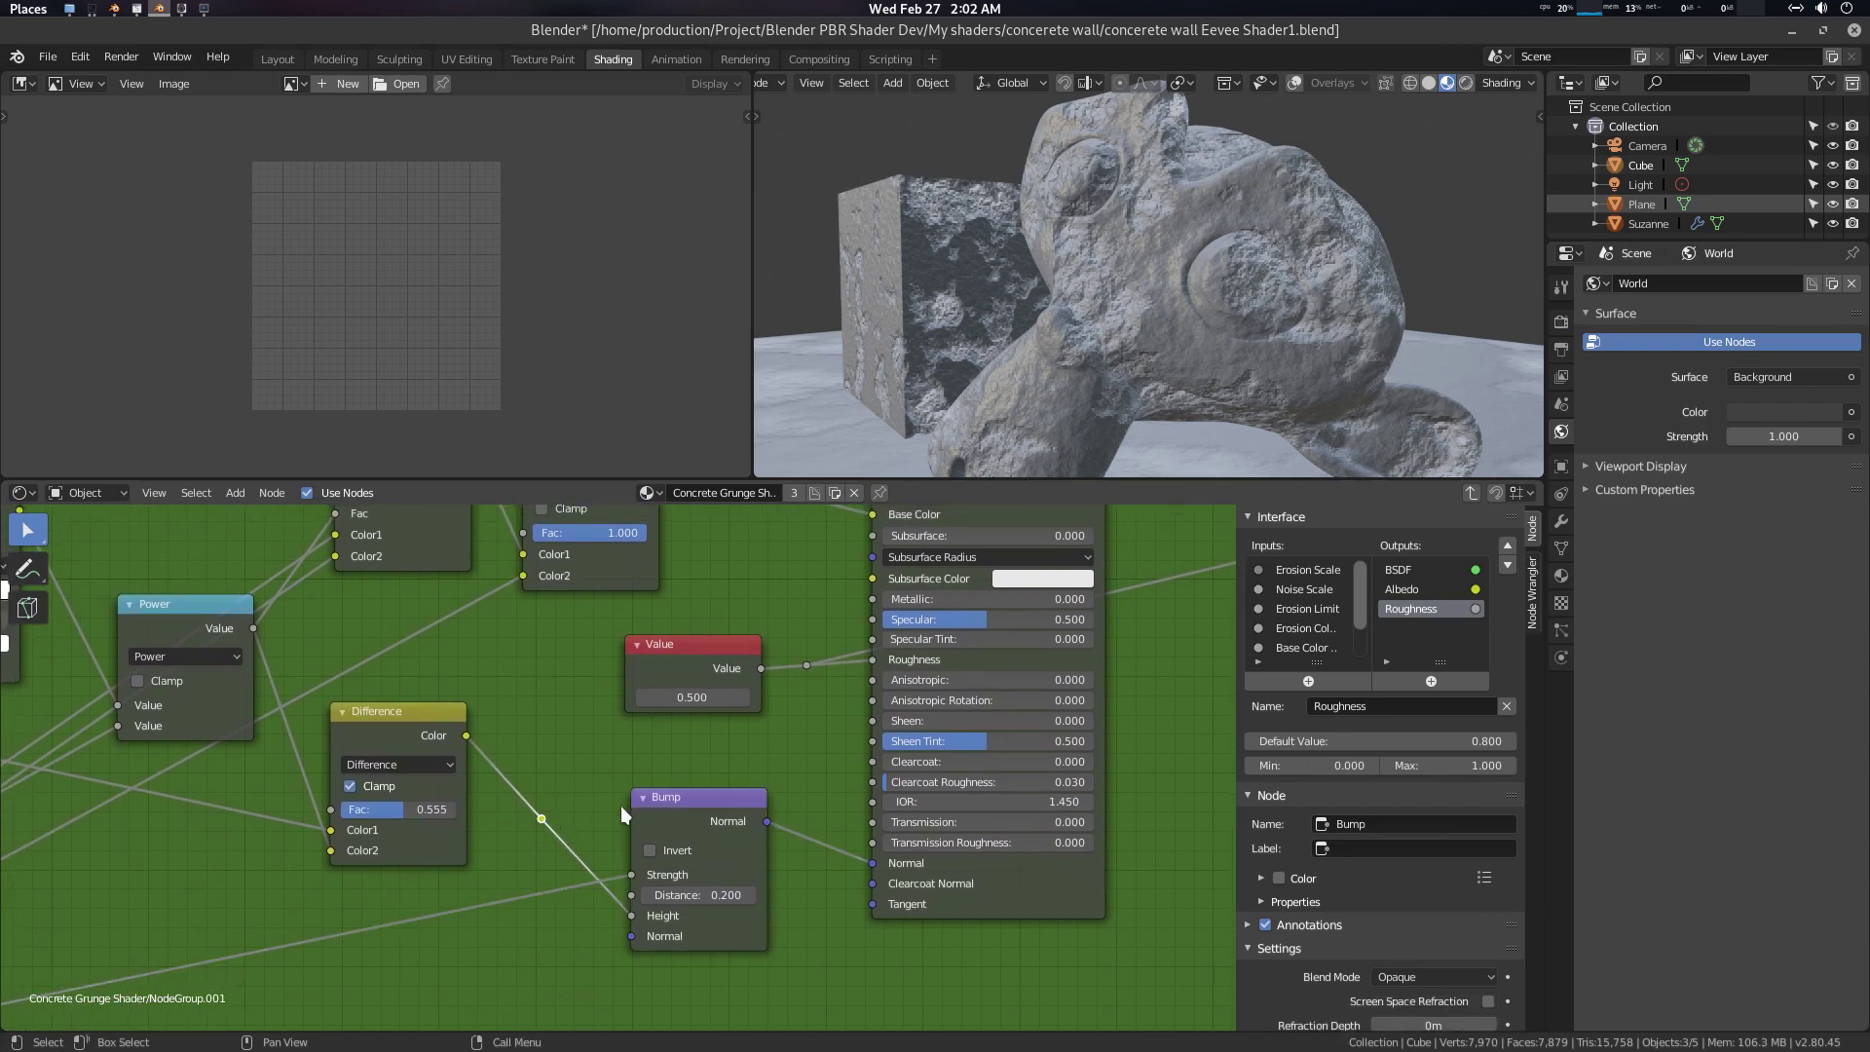
Connect the bump result to a new group output named Bump, then exit the group
scroll(500, 861, down, 2)
scroll(499, 861, down, 1)
middle_drag(531, 836, 500, 853)
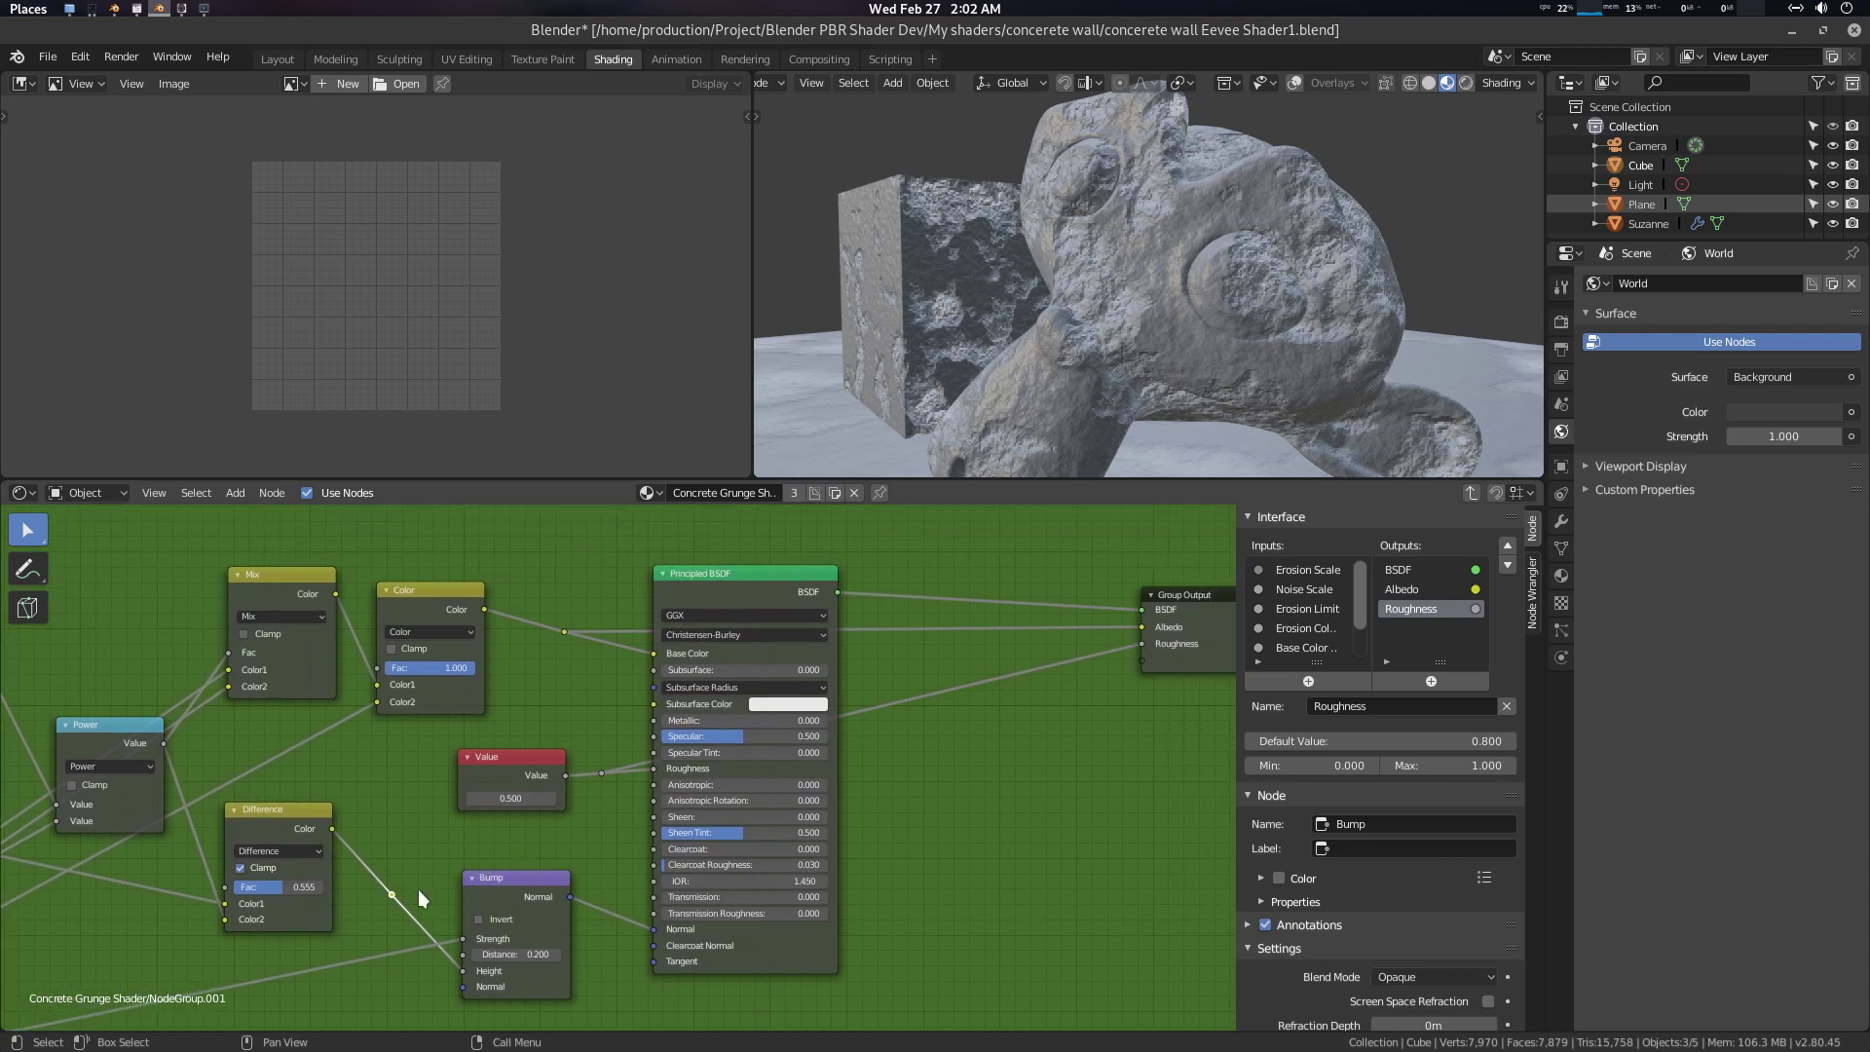
drag(399, 890, 1142, 661)
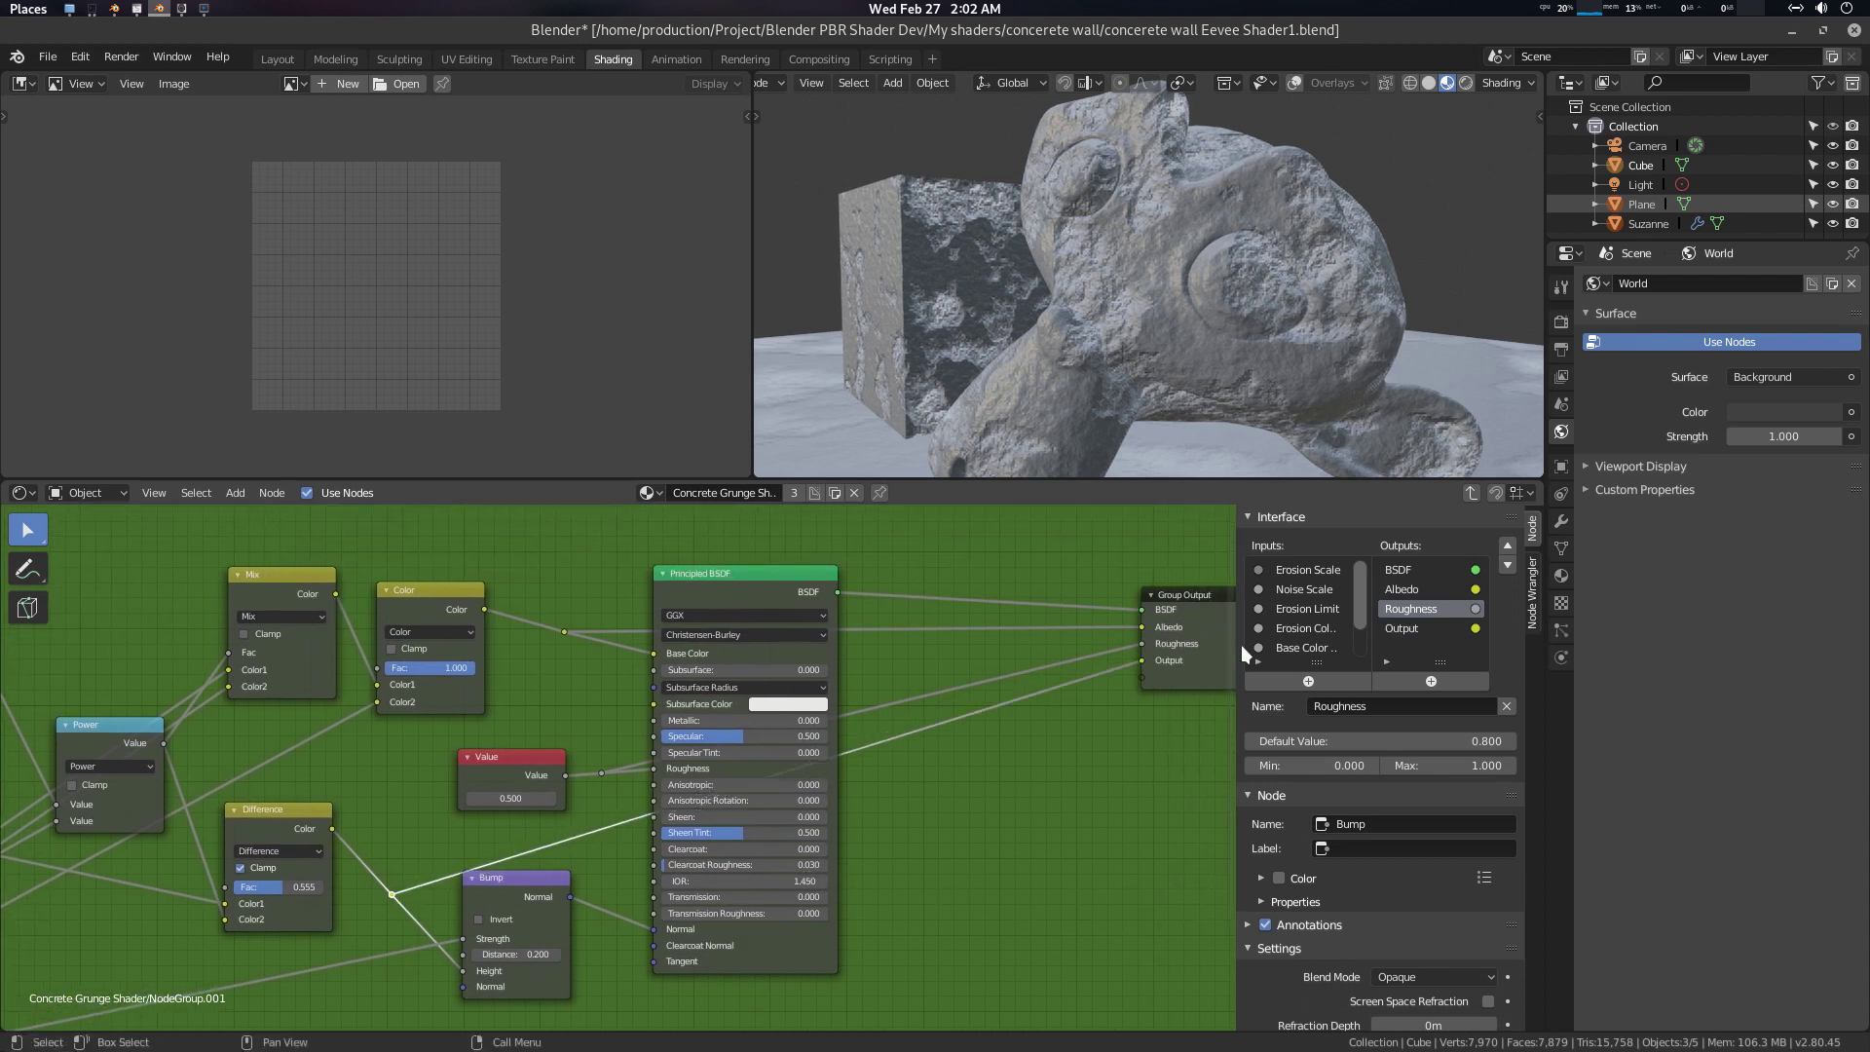
click(1442, 629)
click(1371, 708)
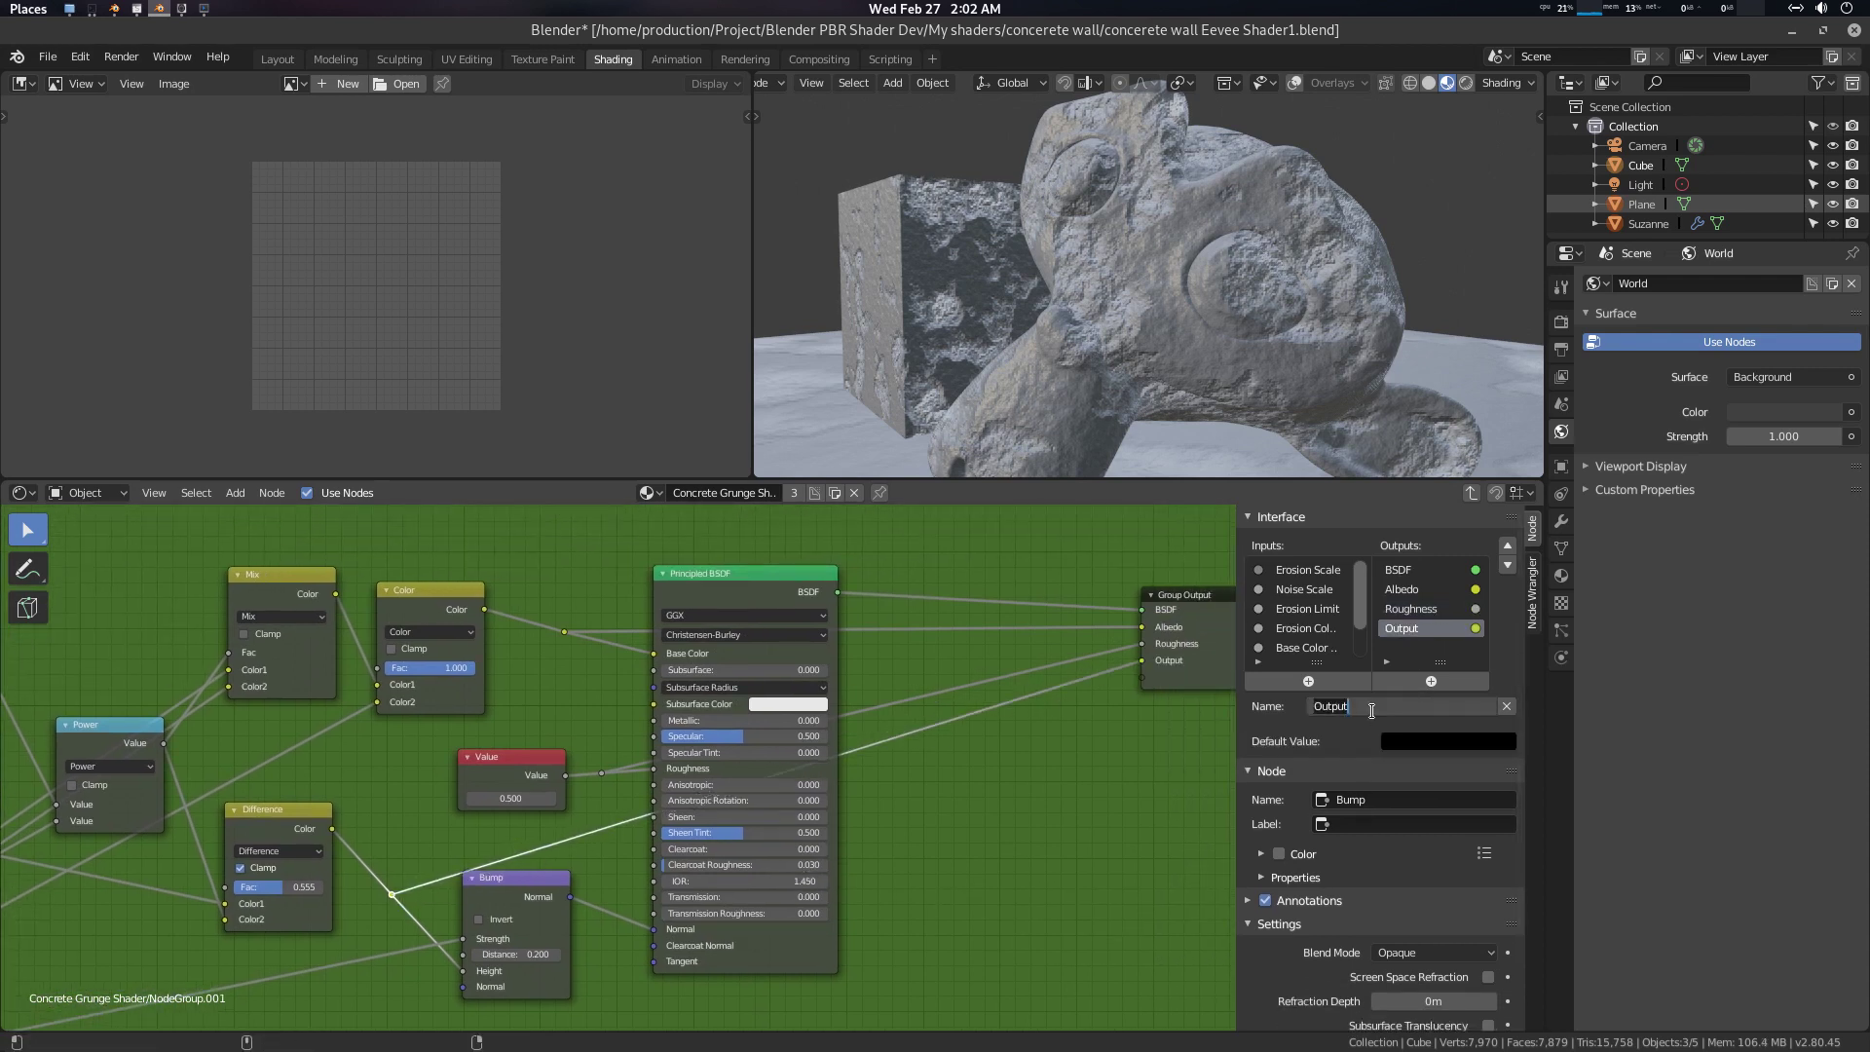
text(Bump)
key(Return)
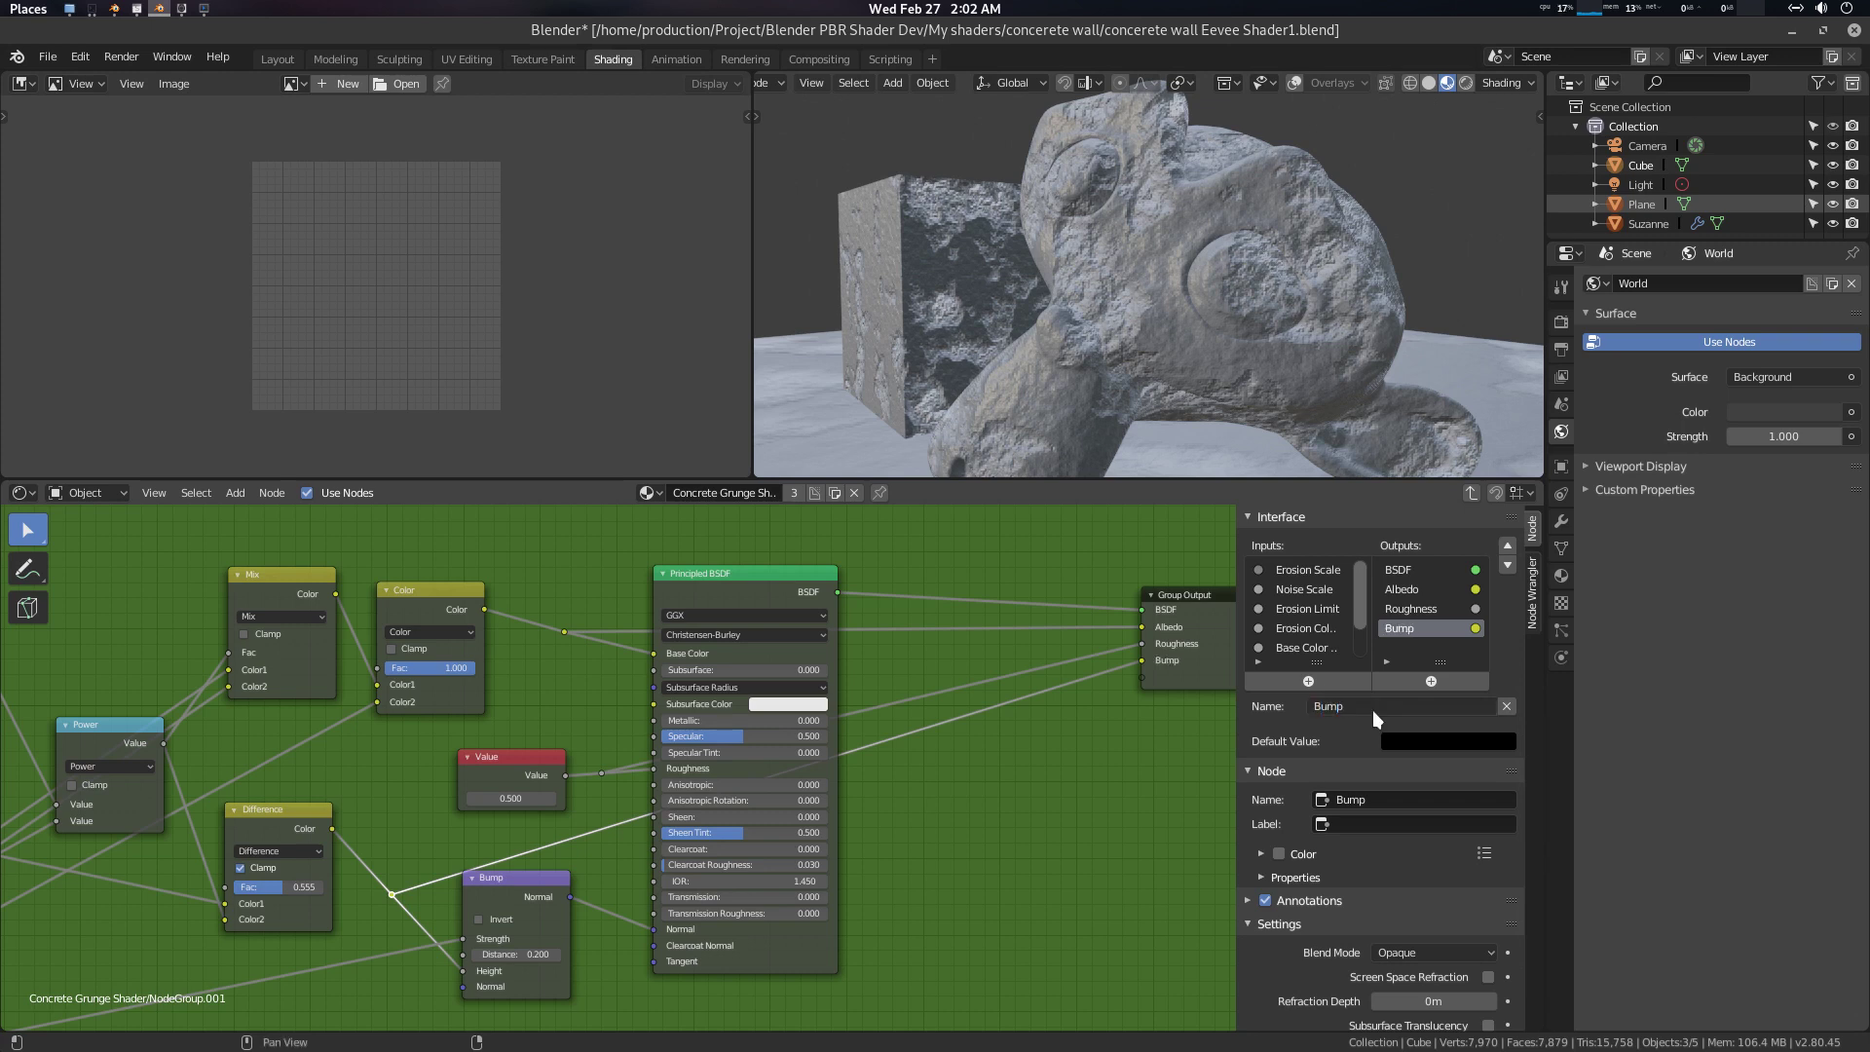
middle_drag(1130, 634, 976, 664)
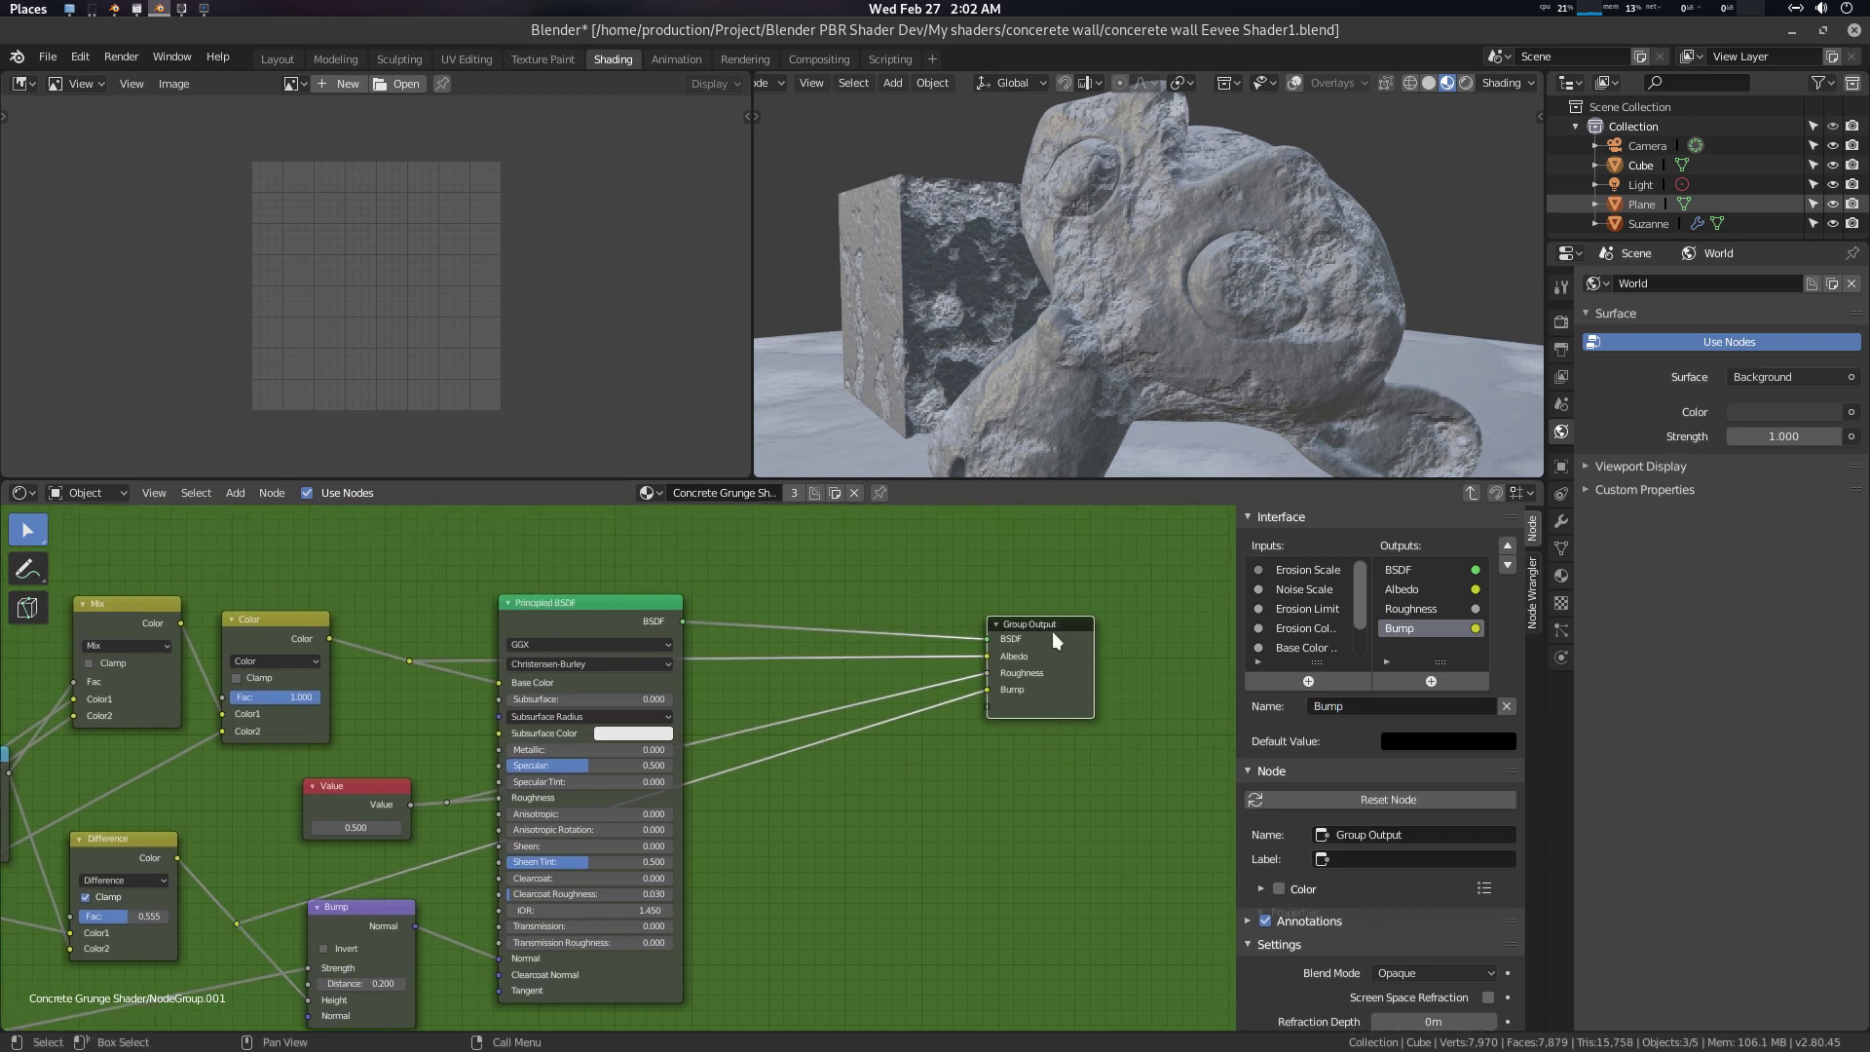
key(Tab)
Widen the group node so its full input labels show
scroll(752, 815, up, 1)
scroll(737, 825, up, 3)
middle_drag(737, 825, 740, 777)
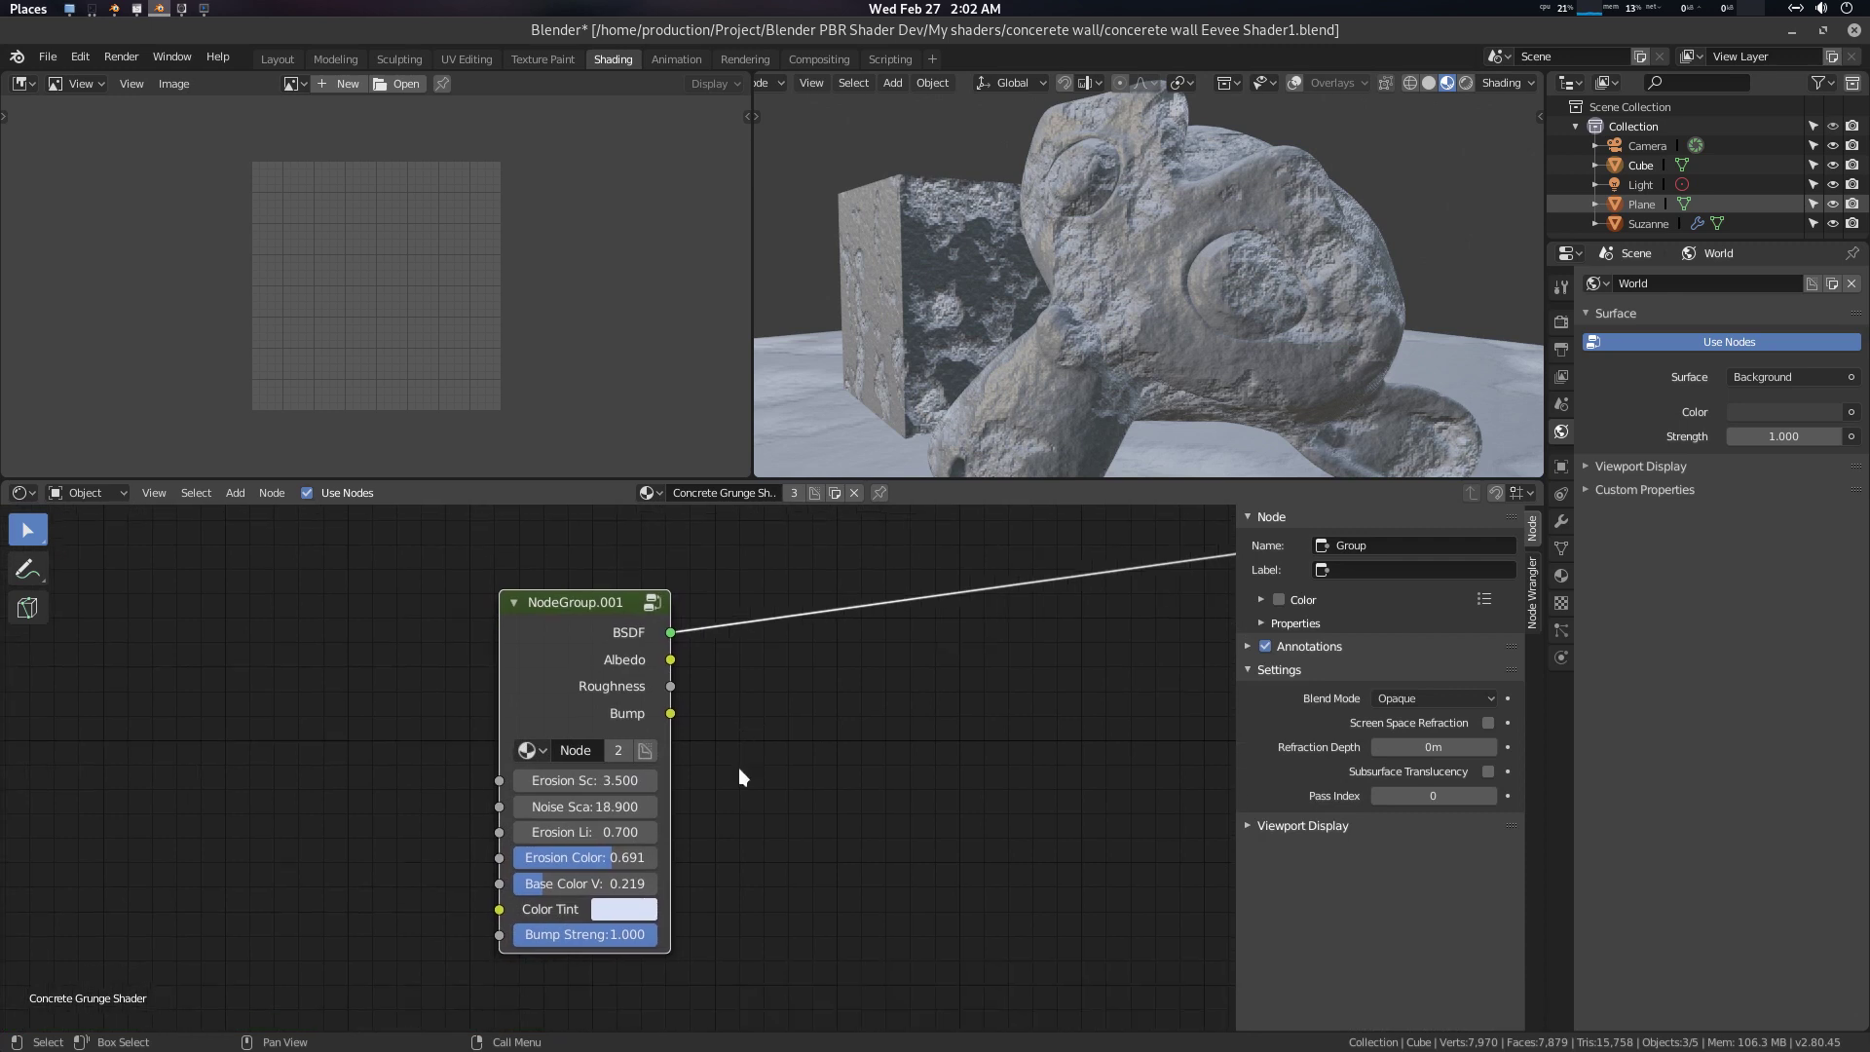
drag(670, 792, 782, 792)
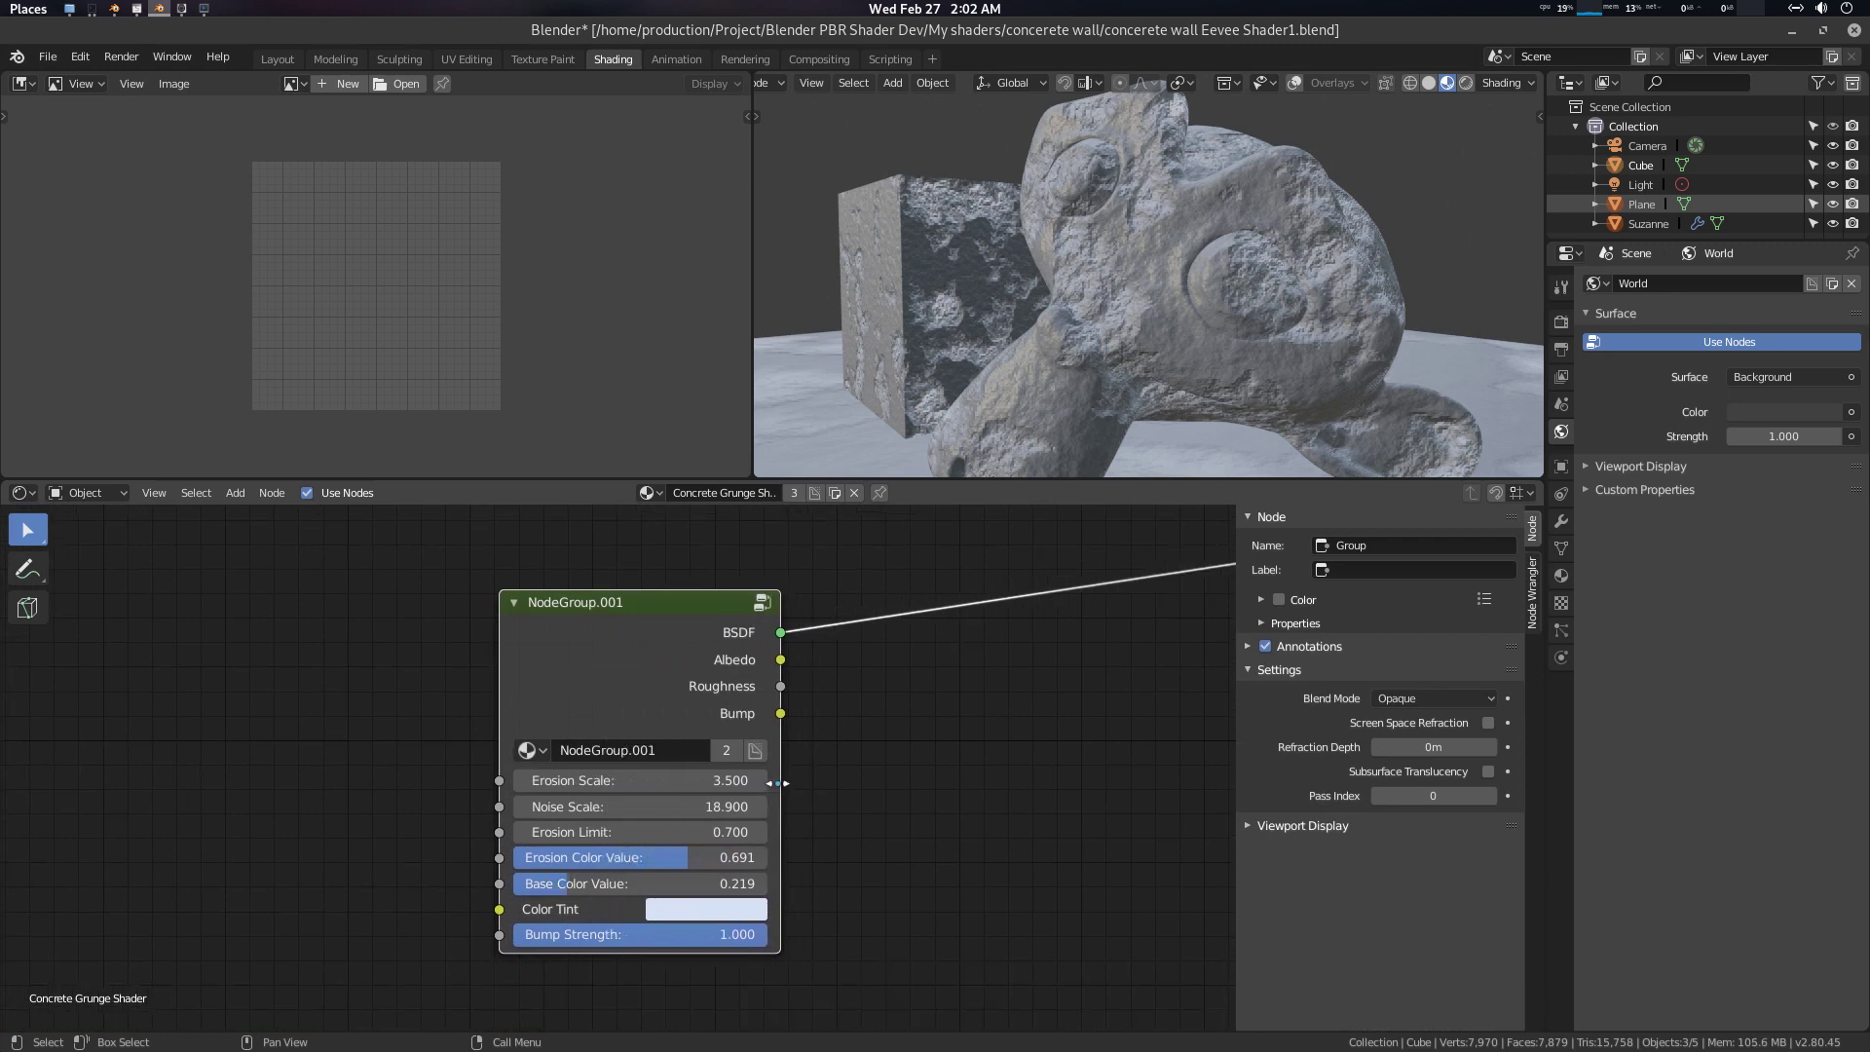
middle_drag(828, 782, 845, 791)
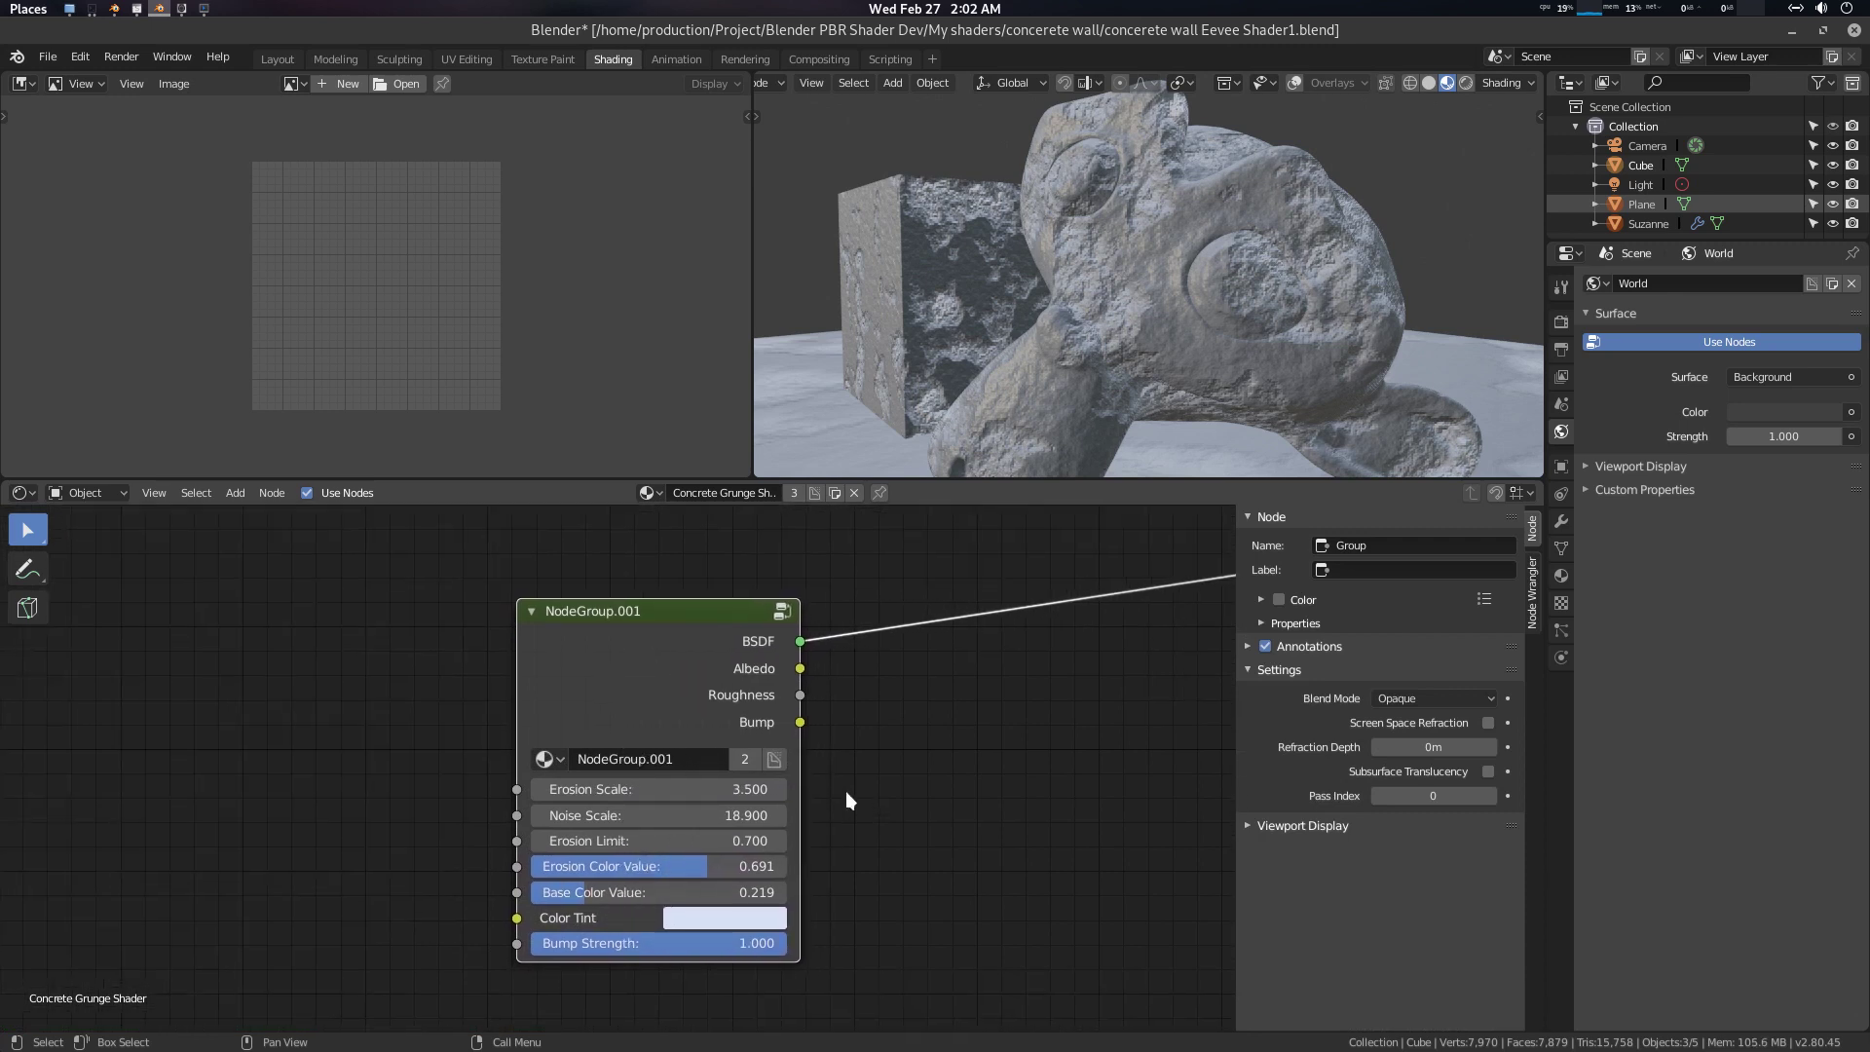
Set the node's Label and Name to Concrete Grunge Shader in the sidebar
click(721, 492)
key(Return)
click(1373, 571)
text(Concrete Grunge Shader)
key(Return)
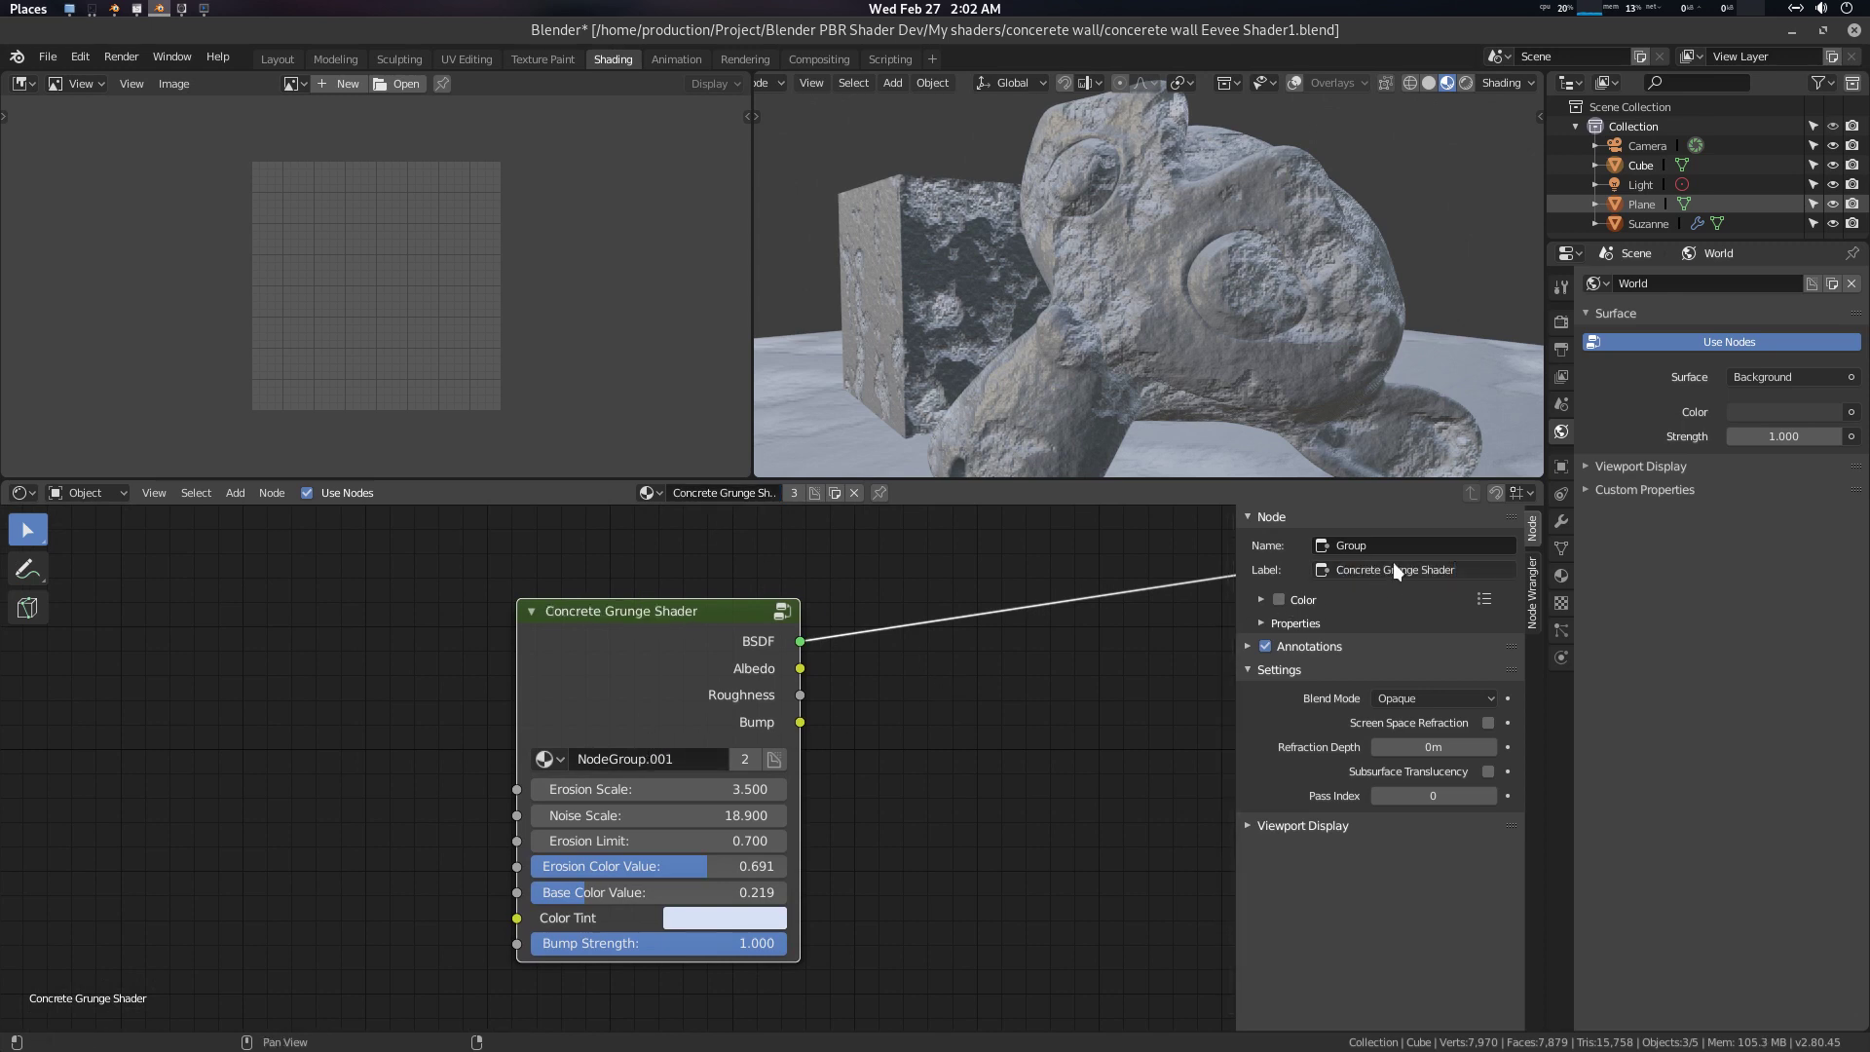
click(1394, 548)
text(Concrete Grunge Shader)
key(Return)
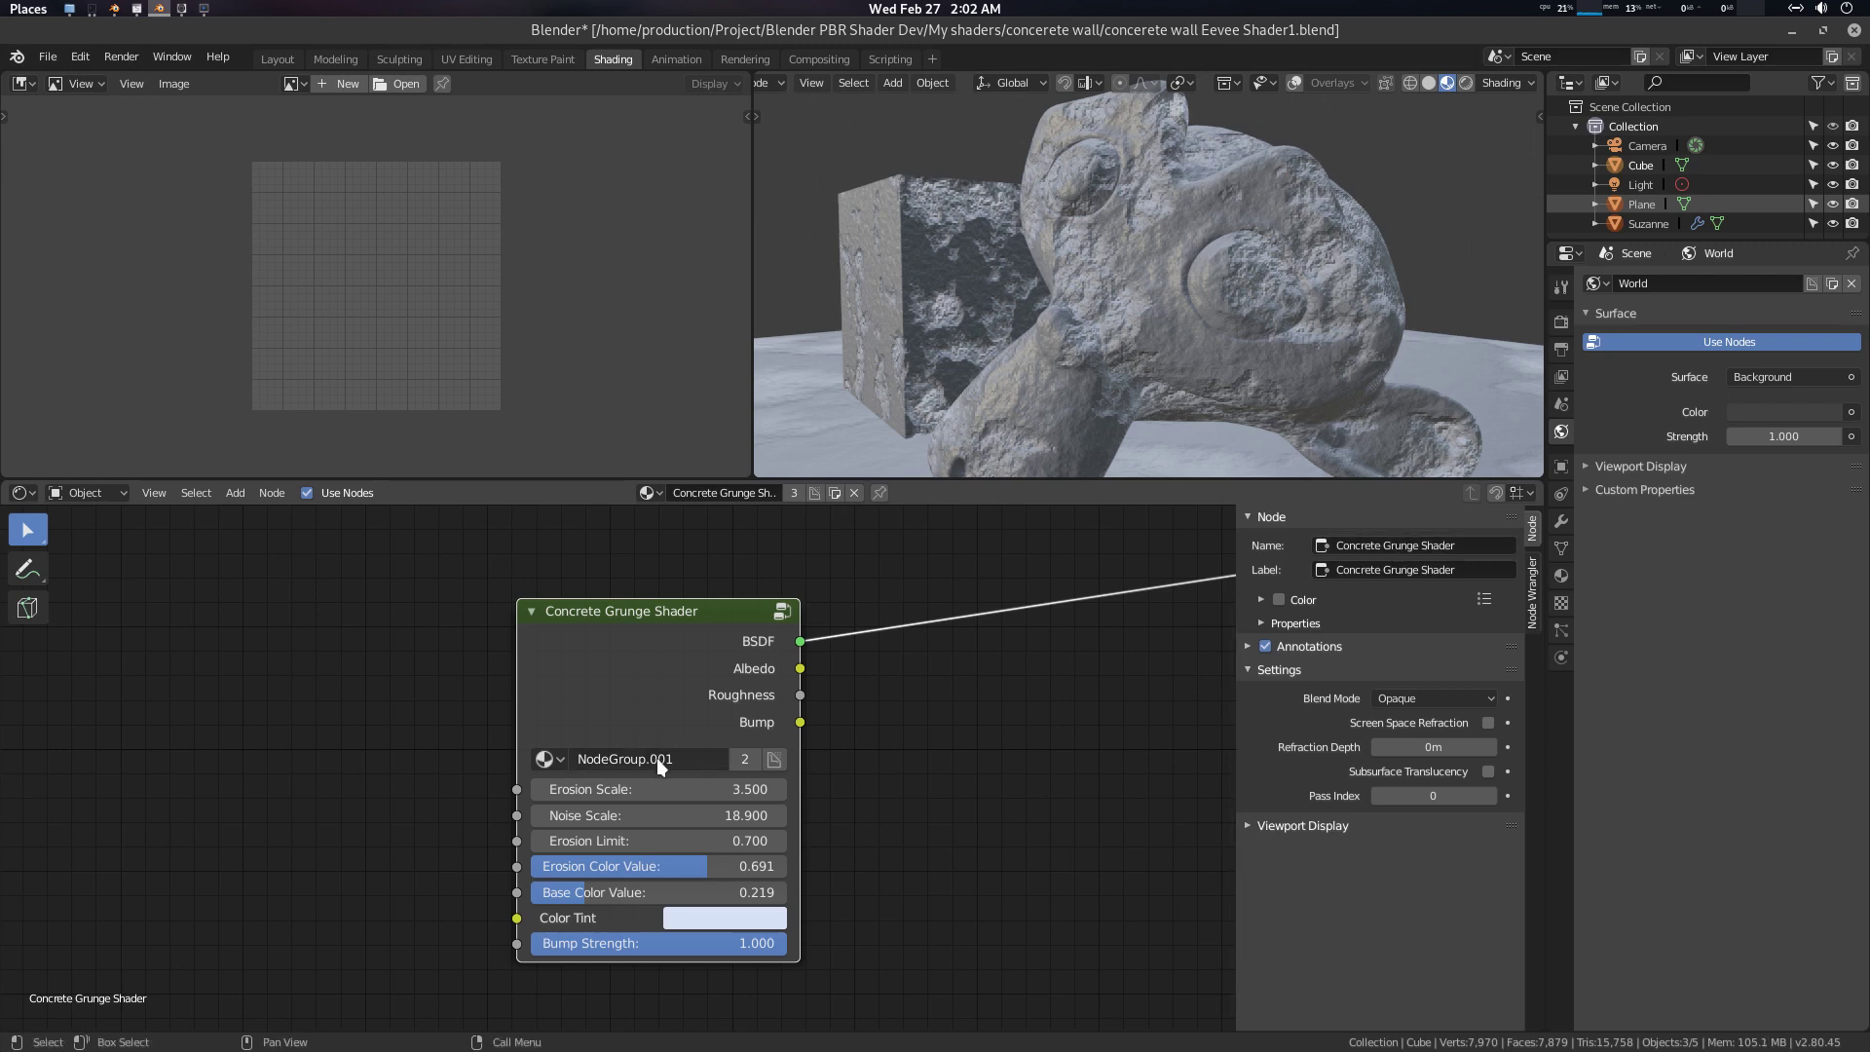
Lower the node's Erosion Scale to 3.200
middle_drag(999, 751, 988, 754)
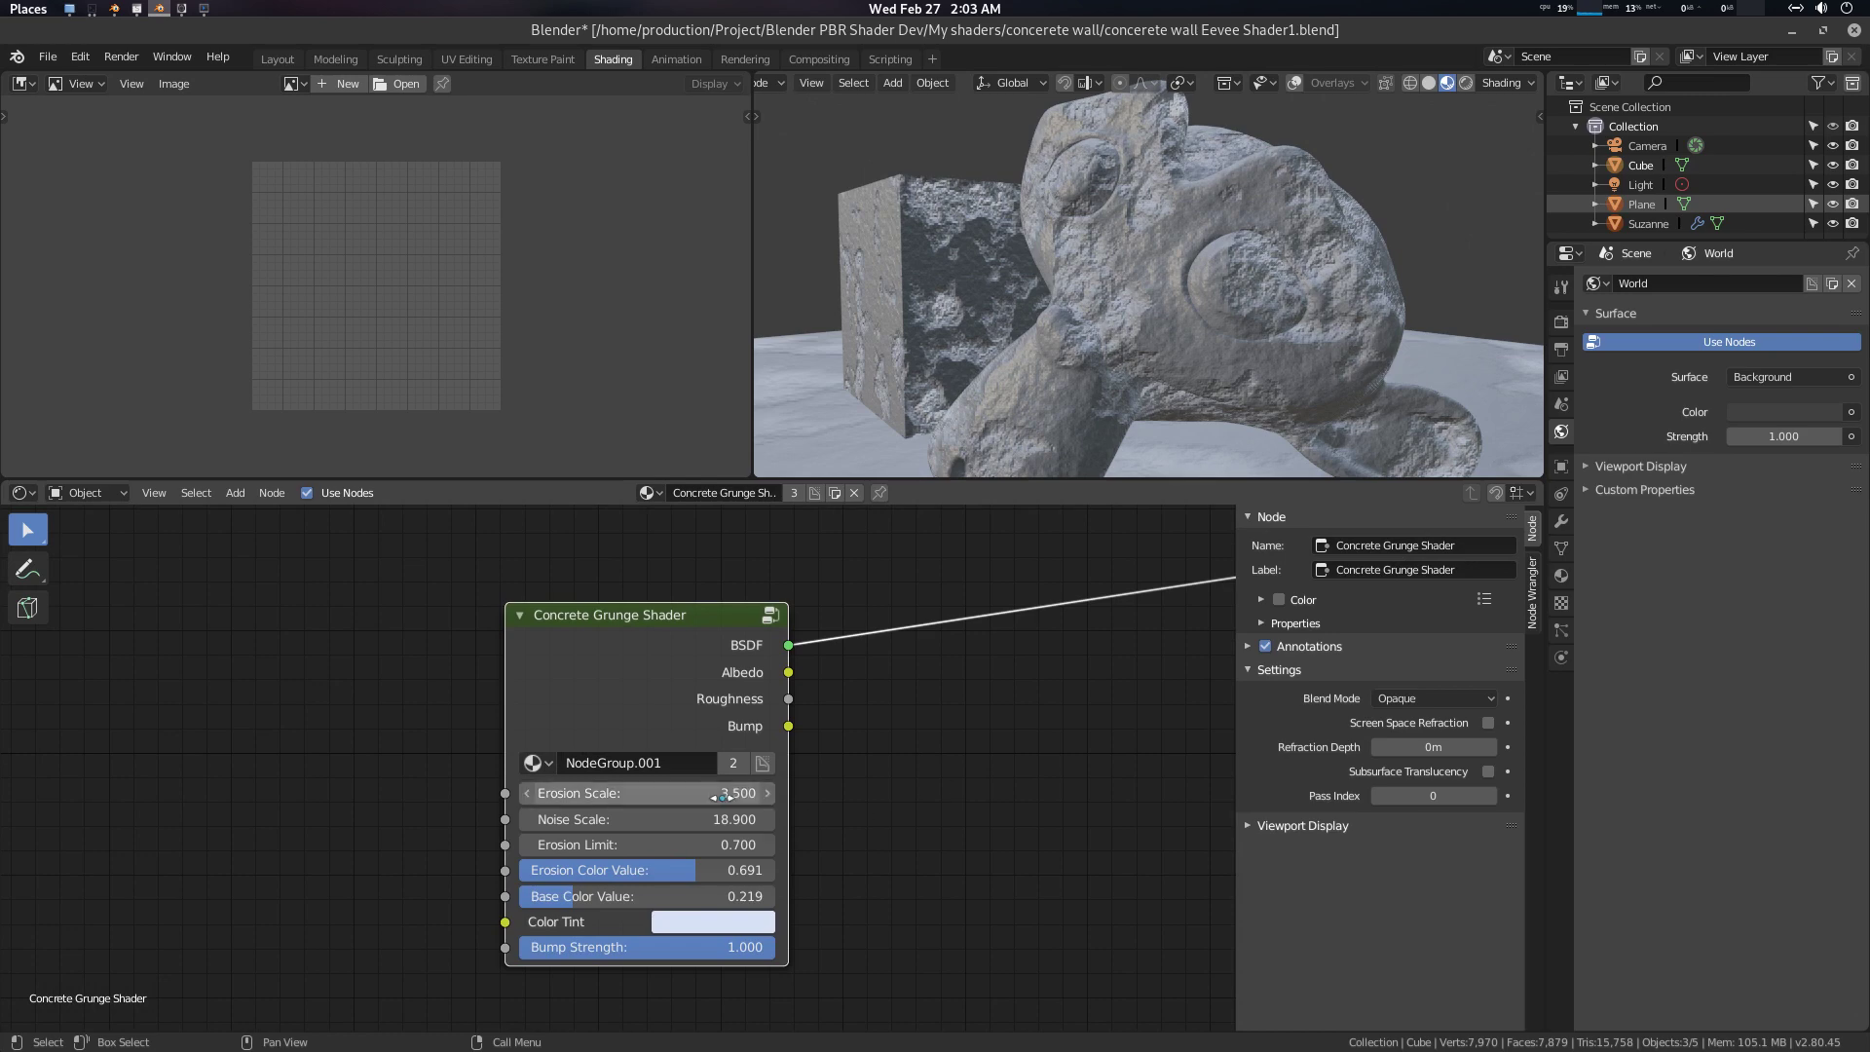
mouse_move(726, 795)
mouse_down()
mouse_move(769, 795)
mouse_move(681, 795)
mouse_move(740, 795)
mouse_up()
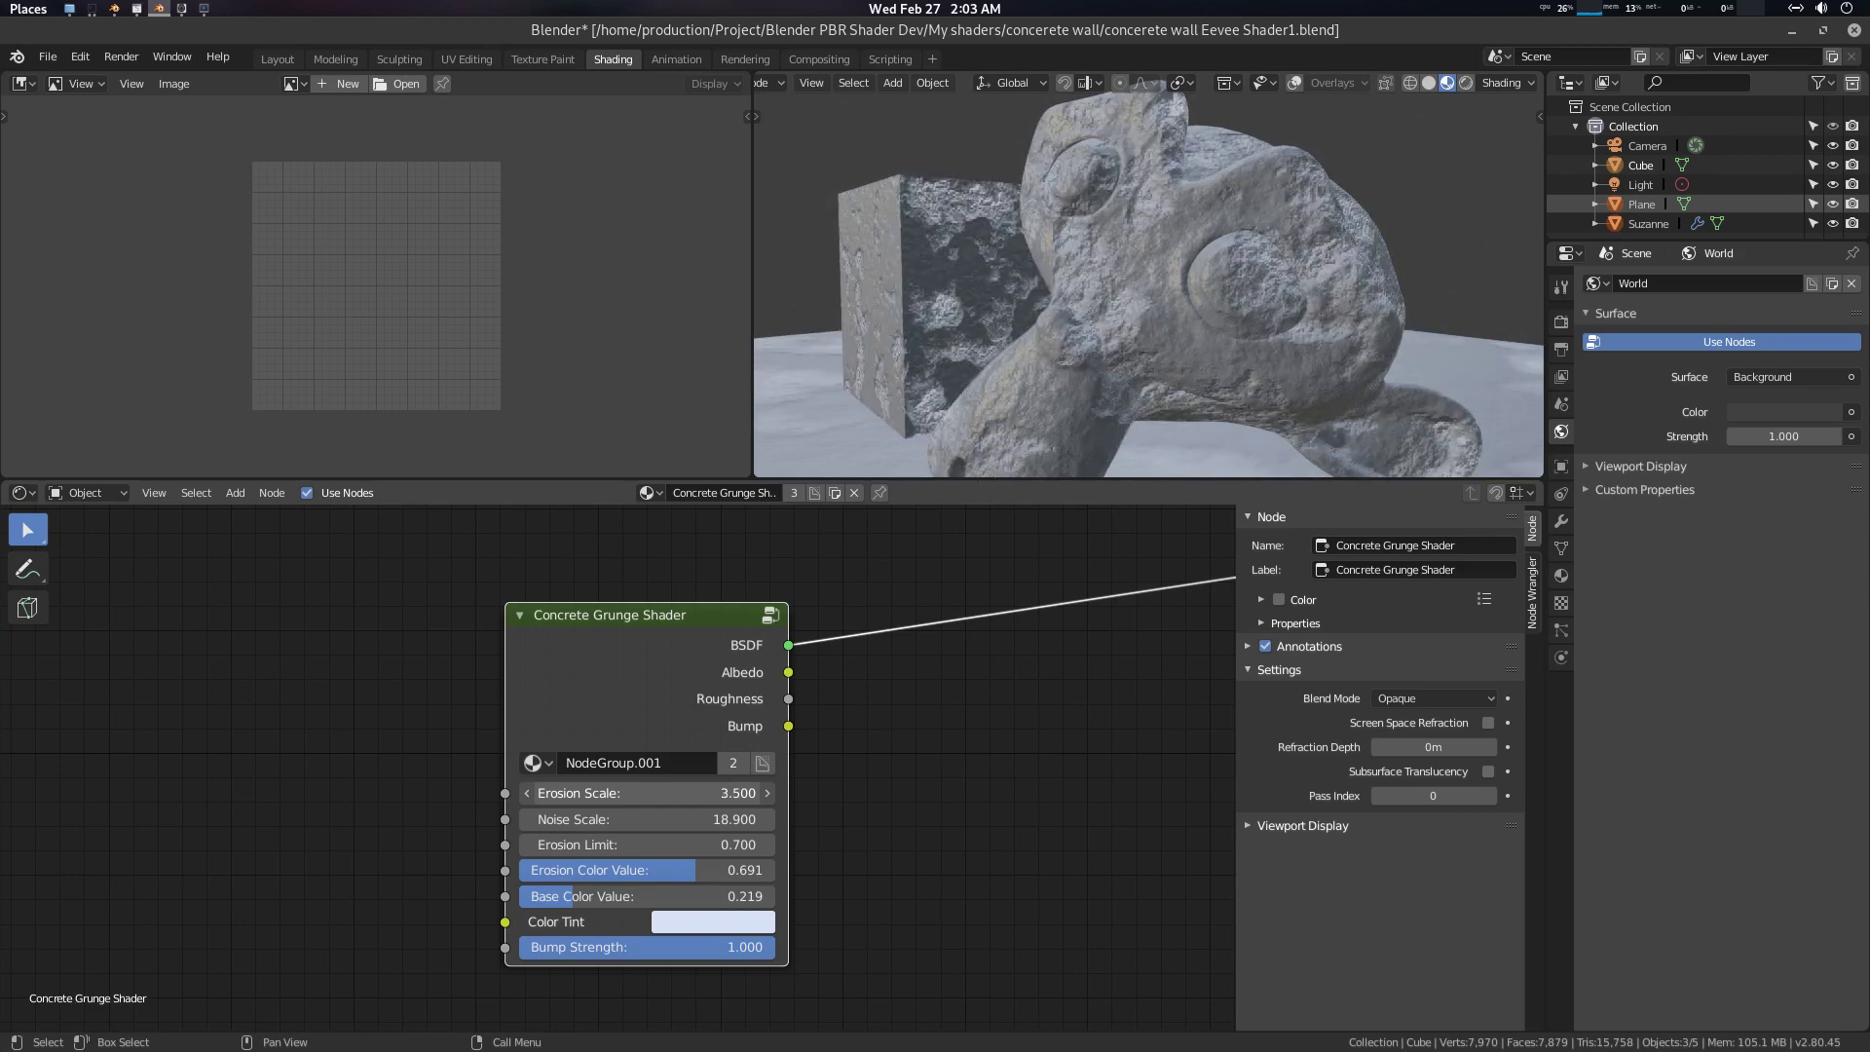
middle_drag(880, 870, 883, 854)
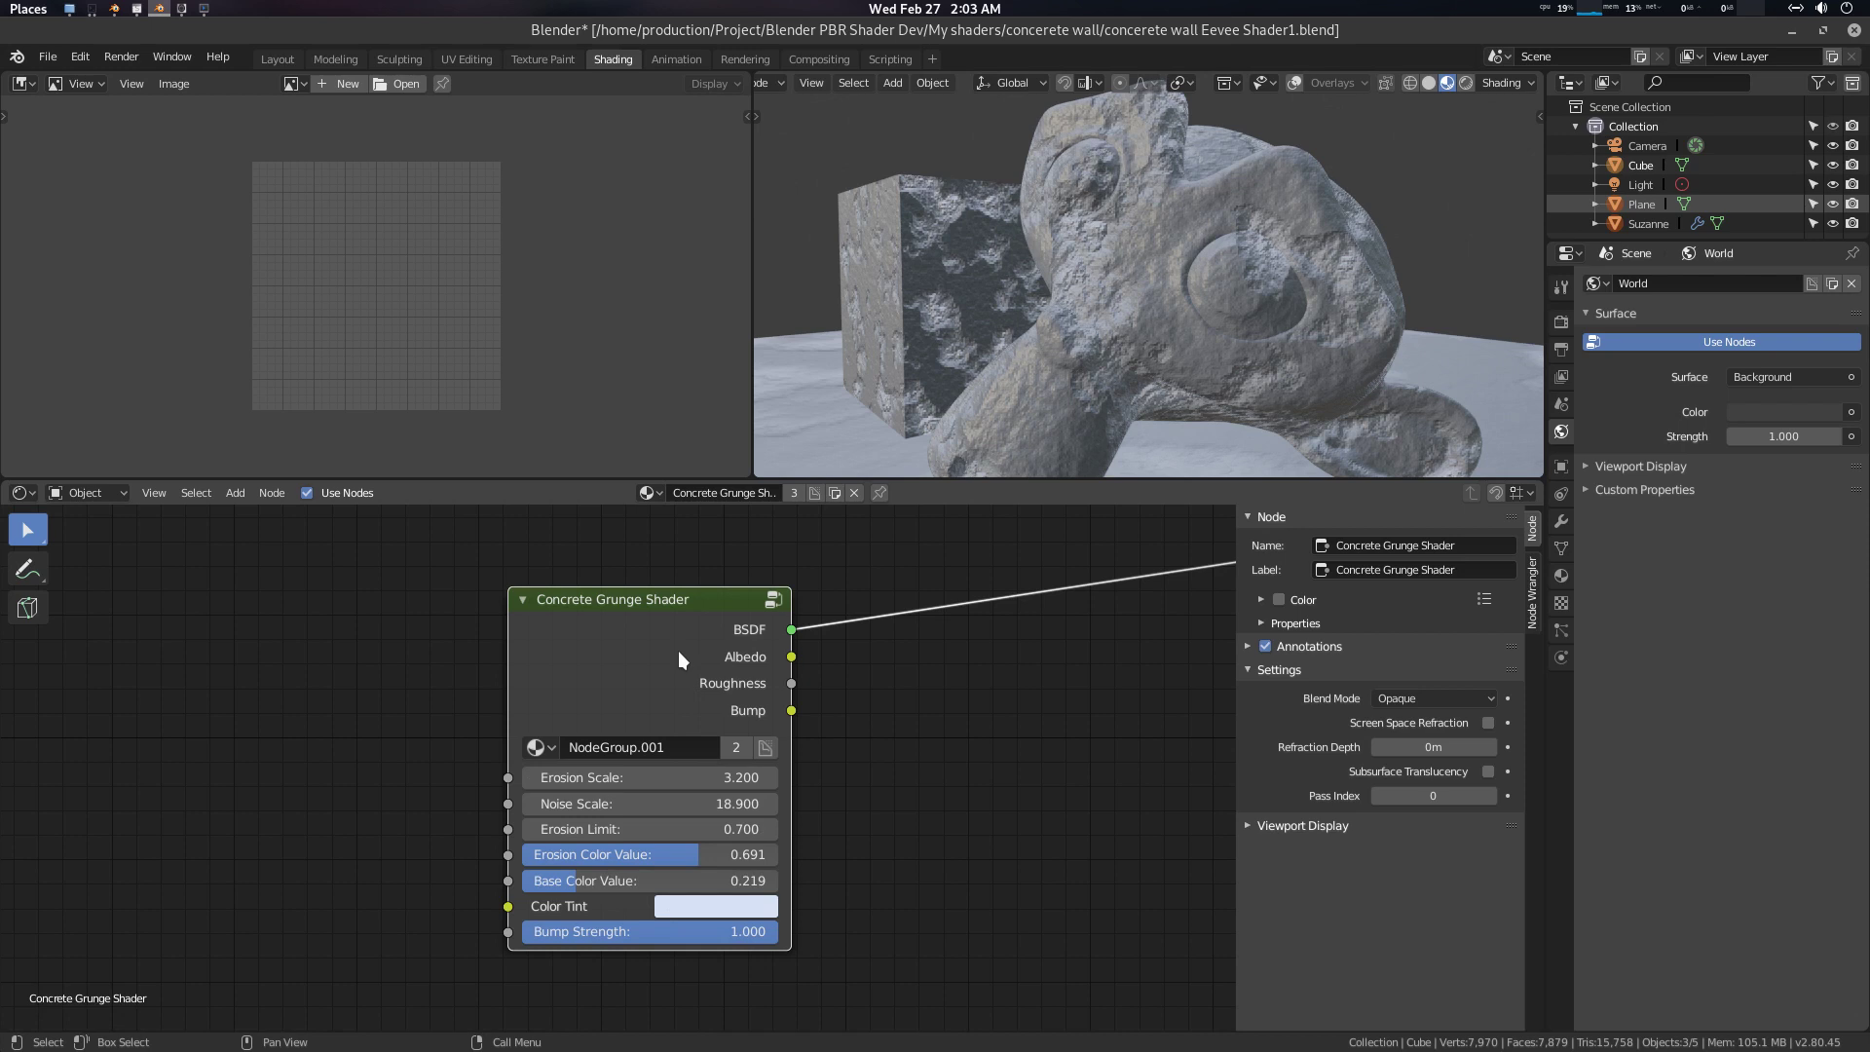
Inside the group, delete the Value node that fed Roughness
key(Tab)
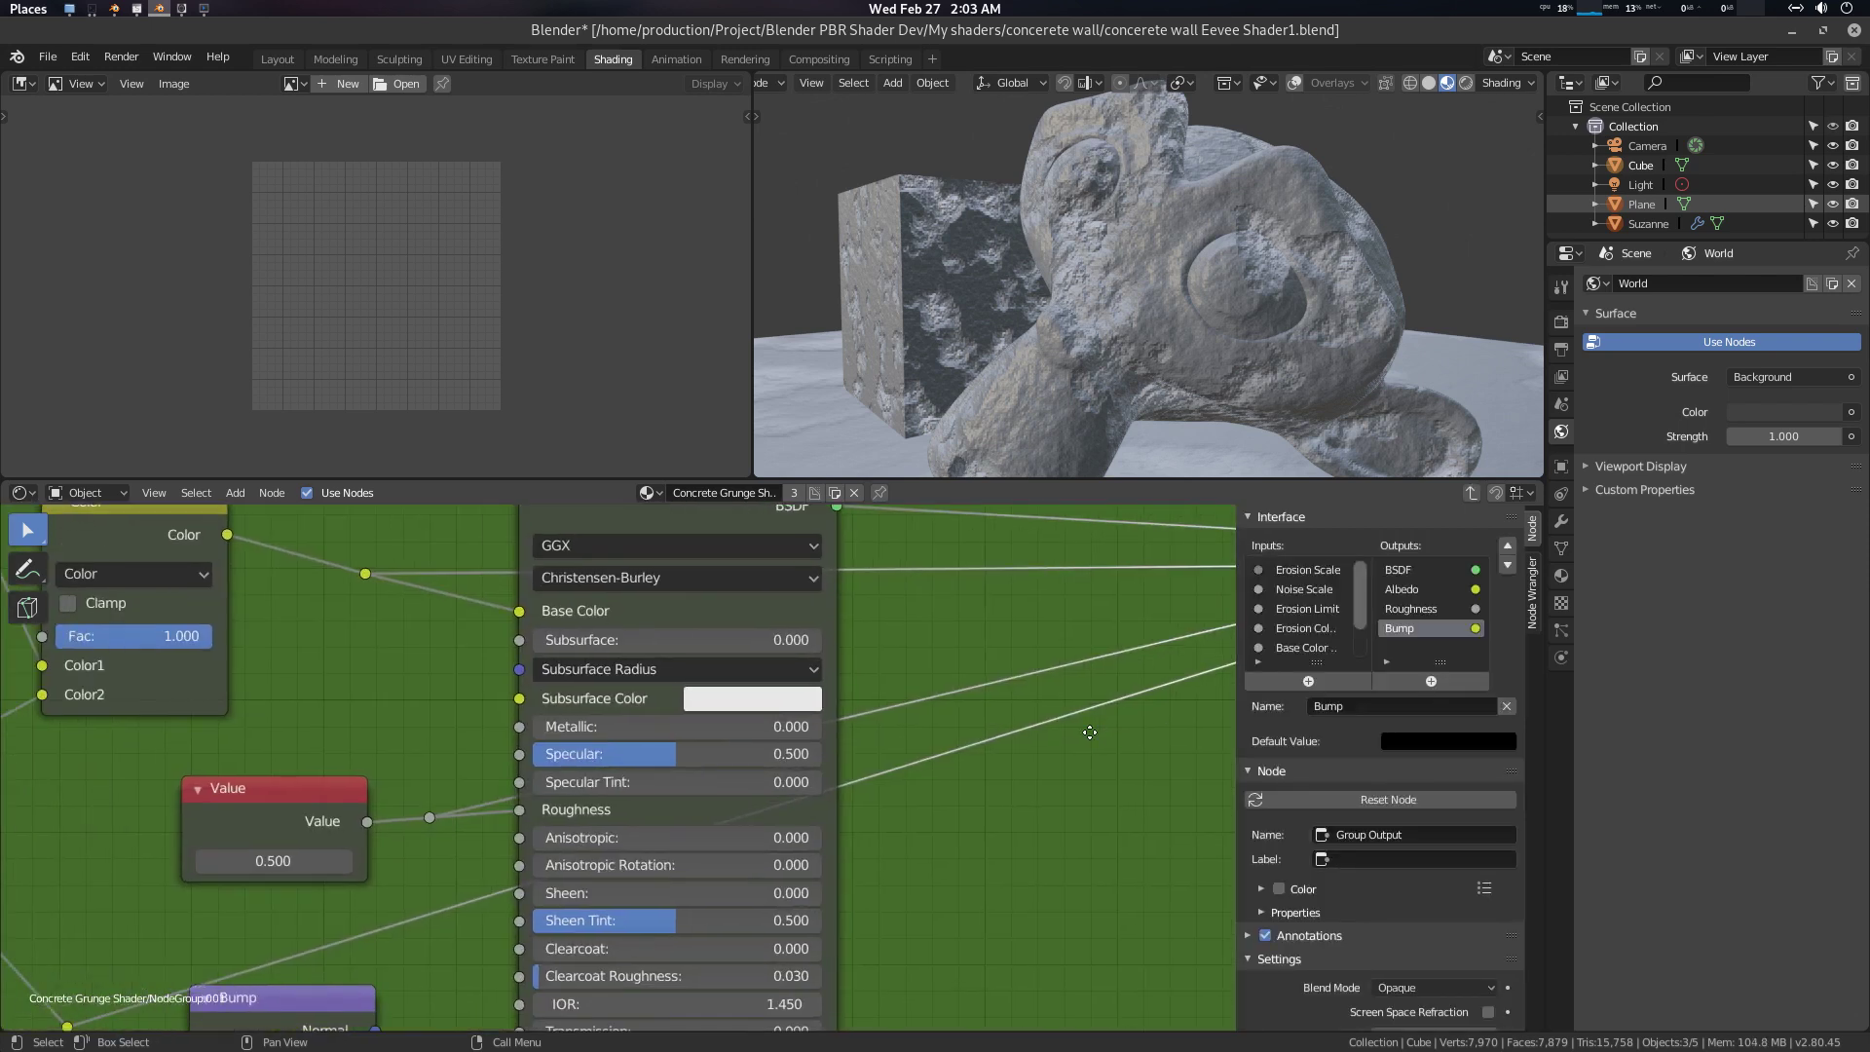
middle_drag(413, 880, 782, 857)
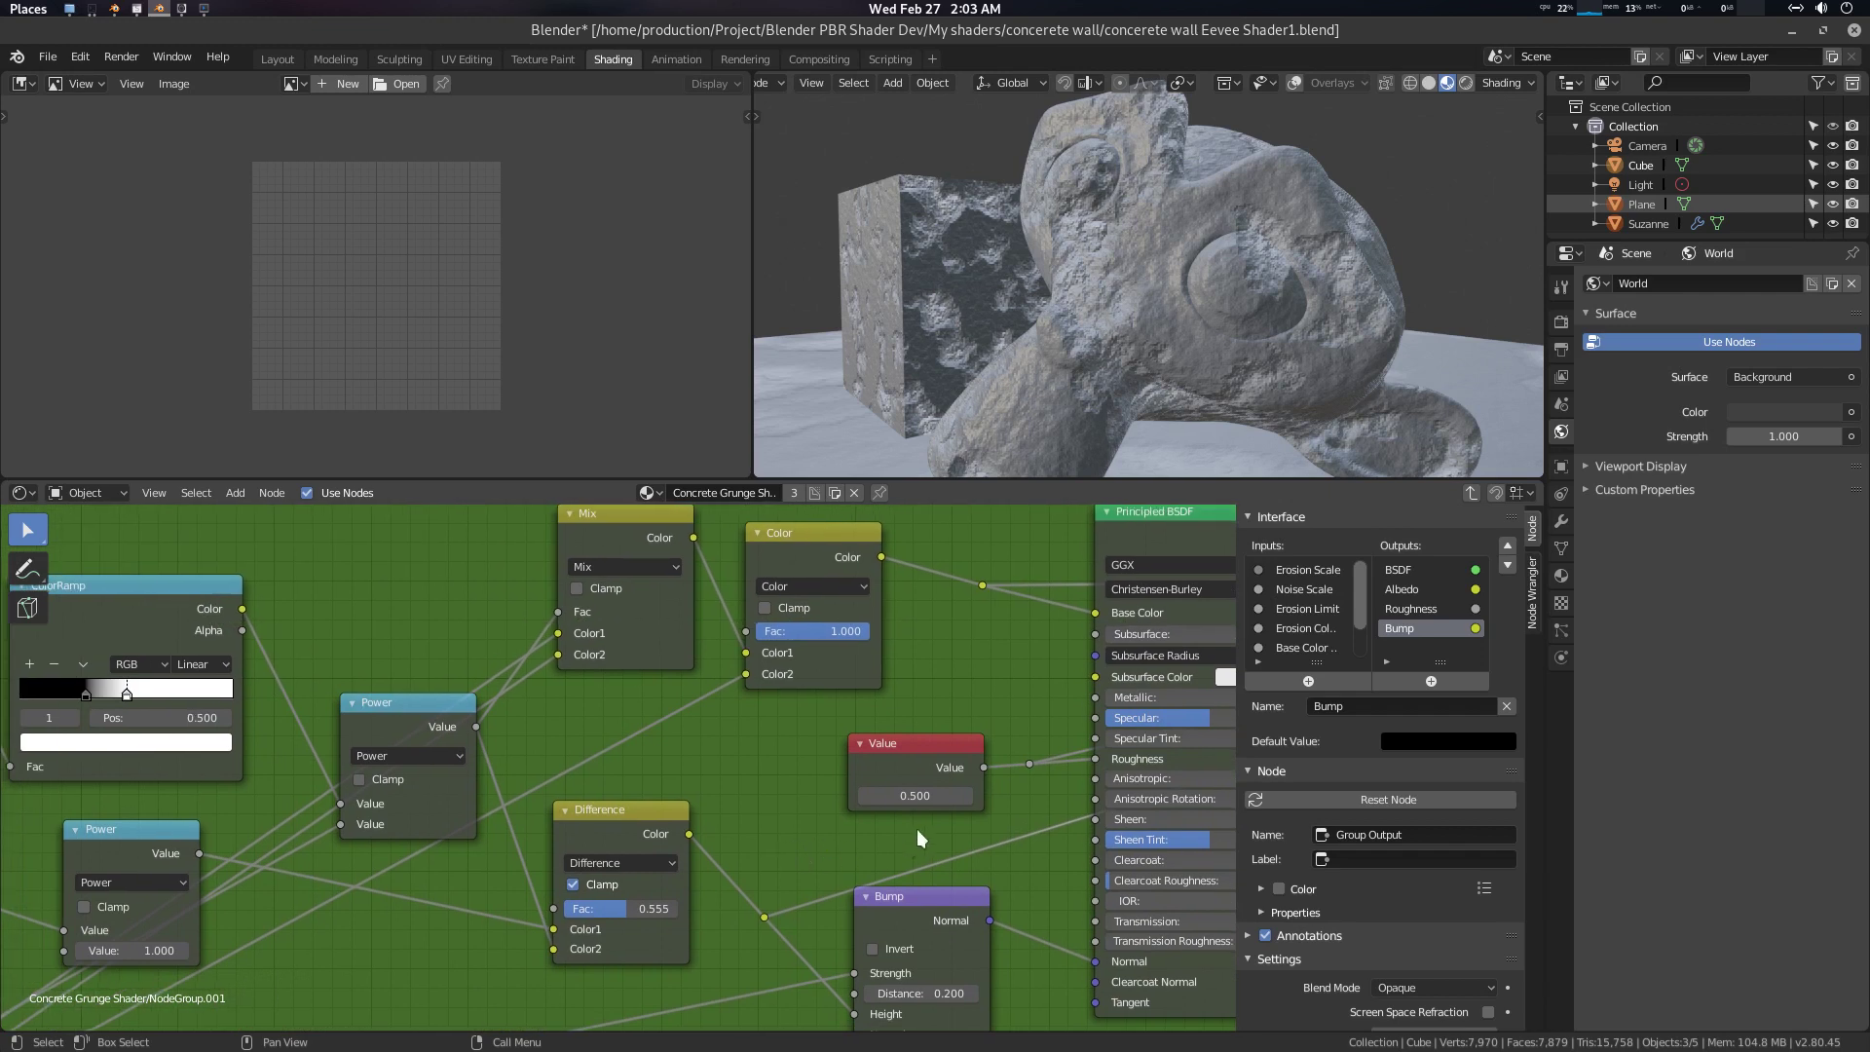
drag(962, 754, 843, 762)
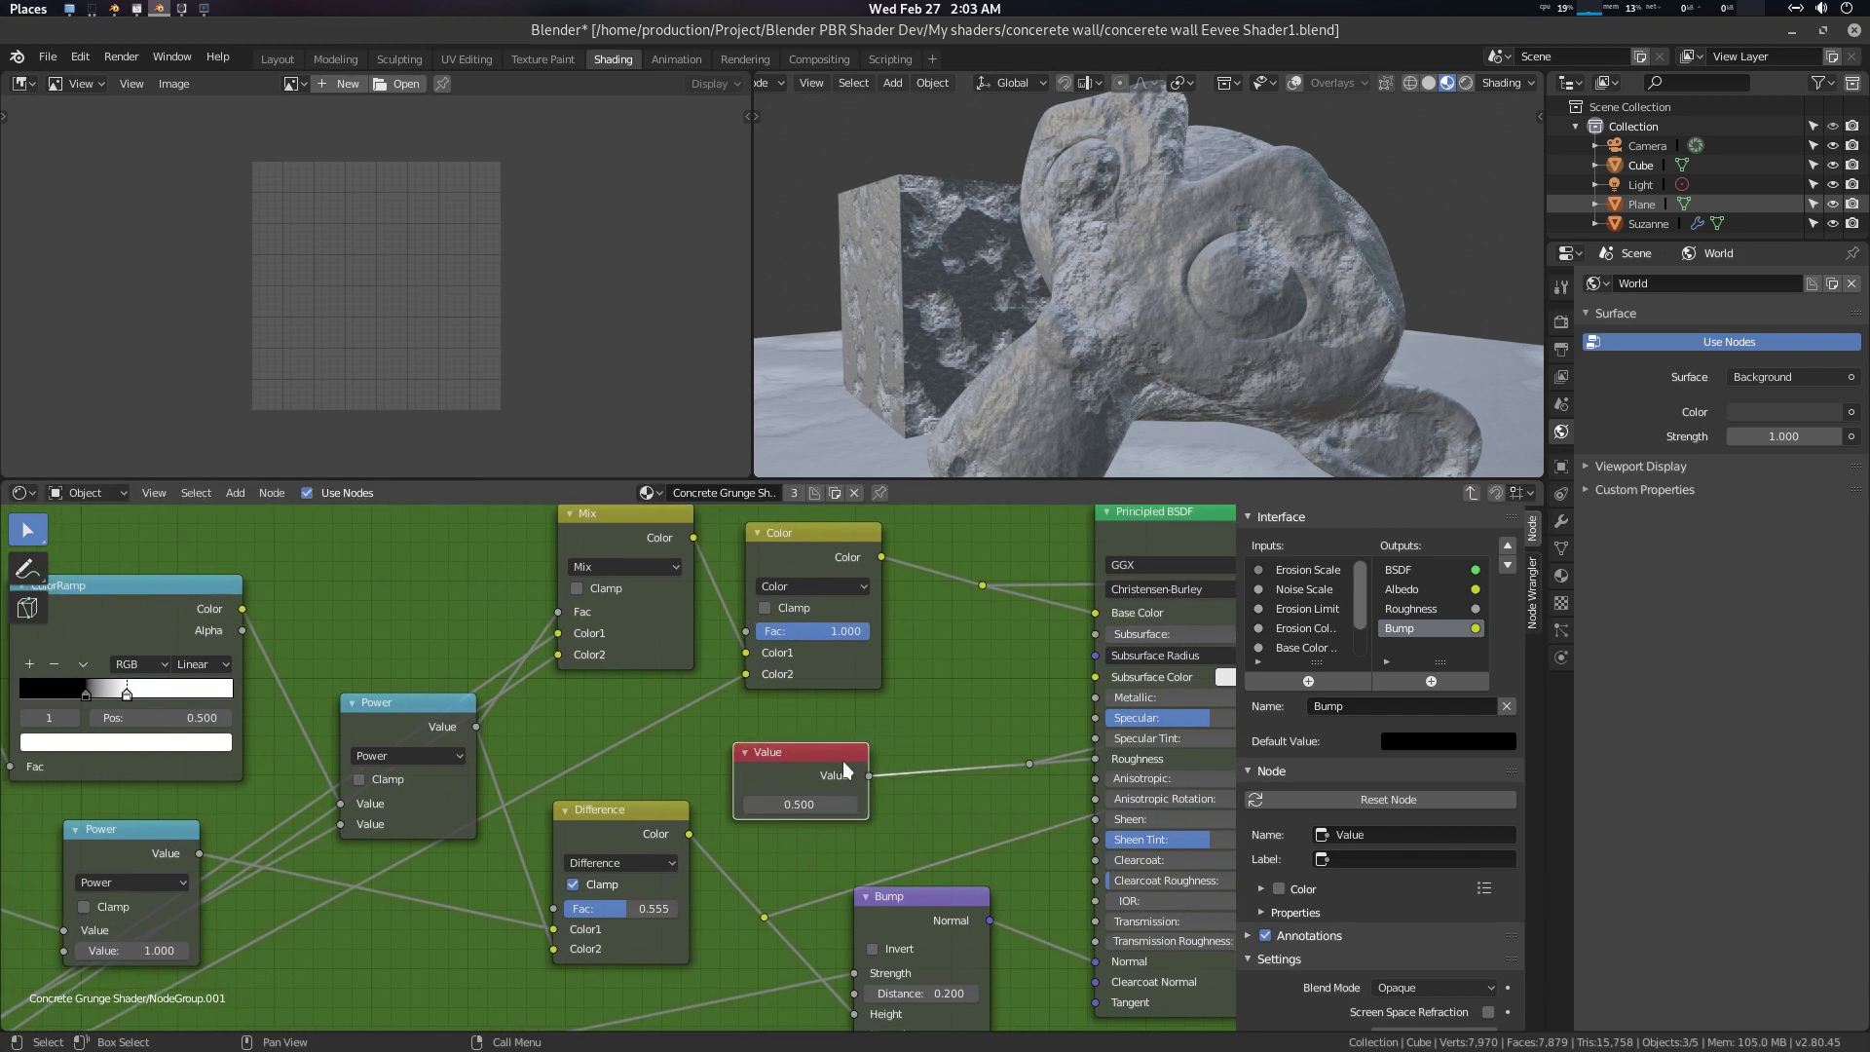
key(x)
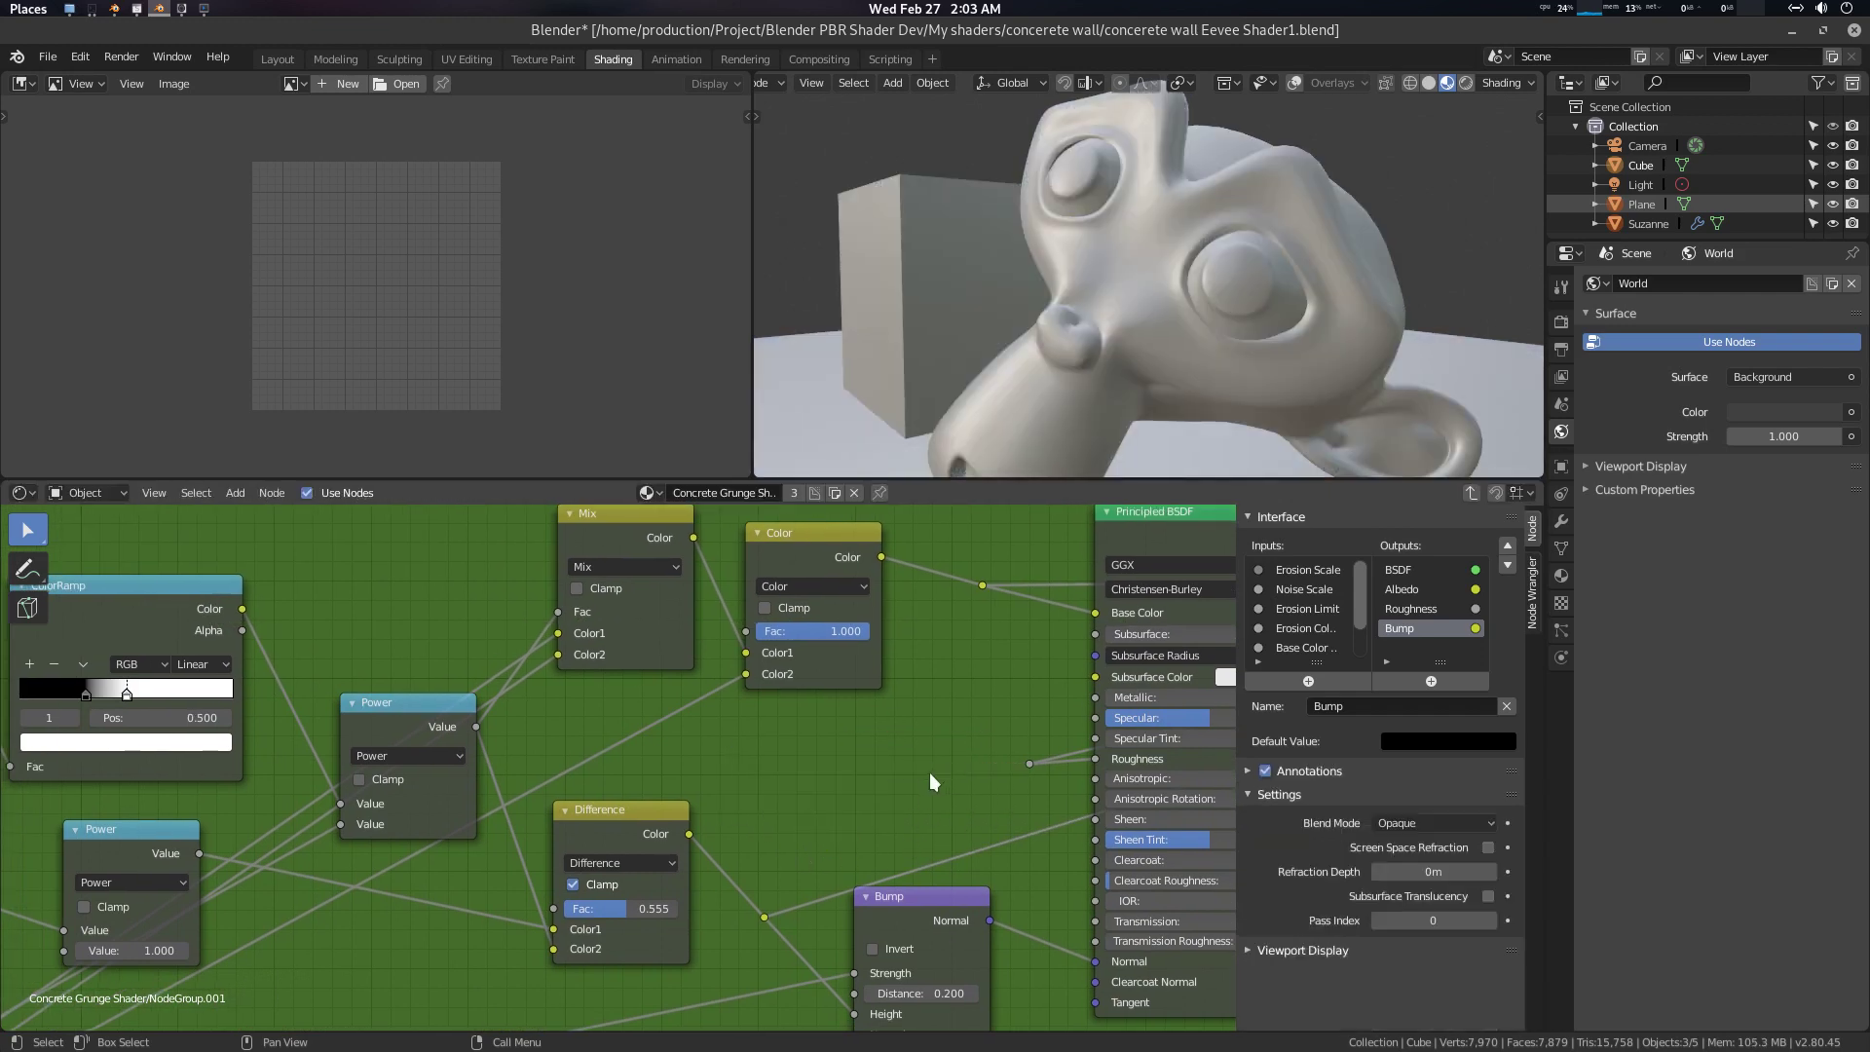
mouse_move(738, 780)
middle_down()
mouse_move(1069, 786)
mouse_move(972, 671)
mouse_move(816, 779)
mouse_move(908, 726)
middle_up()
scroll(799, 782, down, 3)
scroll(738, 815, up, 1)
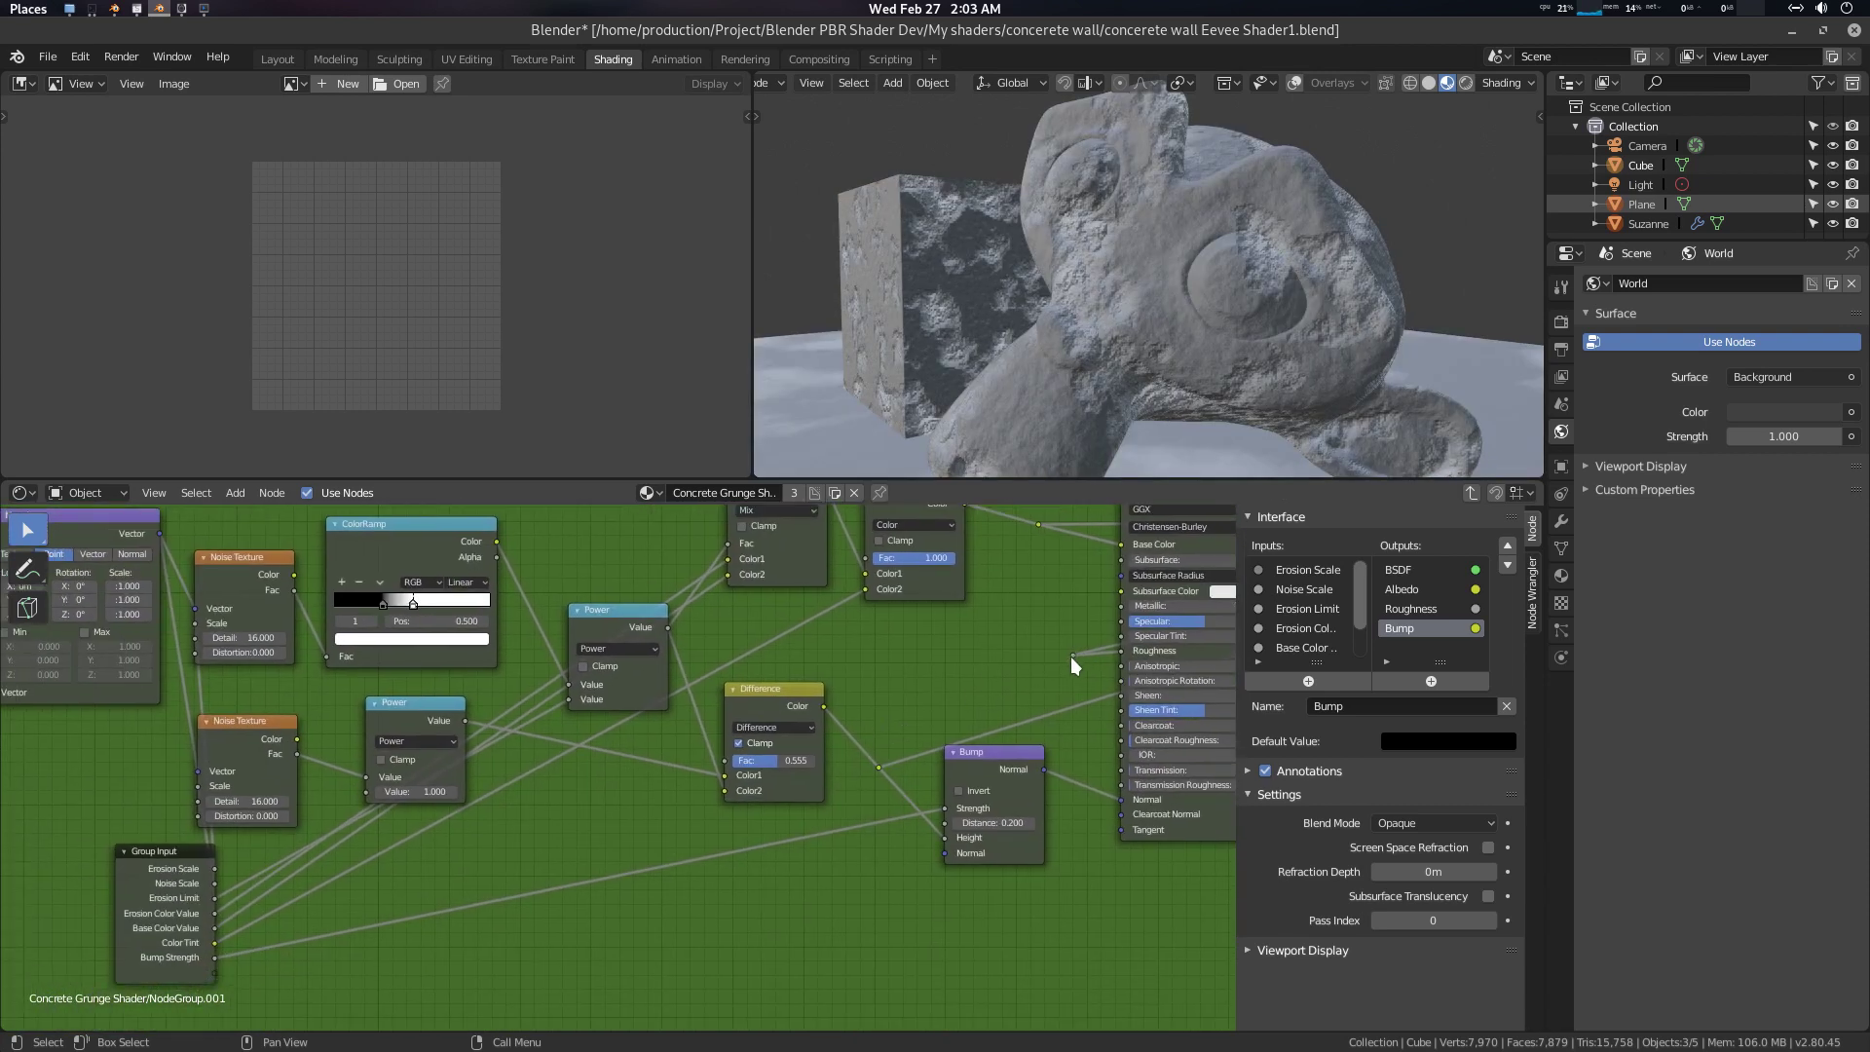
Link the Roughness reroute toward Group Input and detach the lower Power node's link, leaving 1.000
drag(1072, 655, 212, 972)
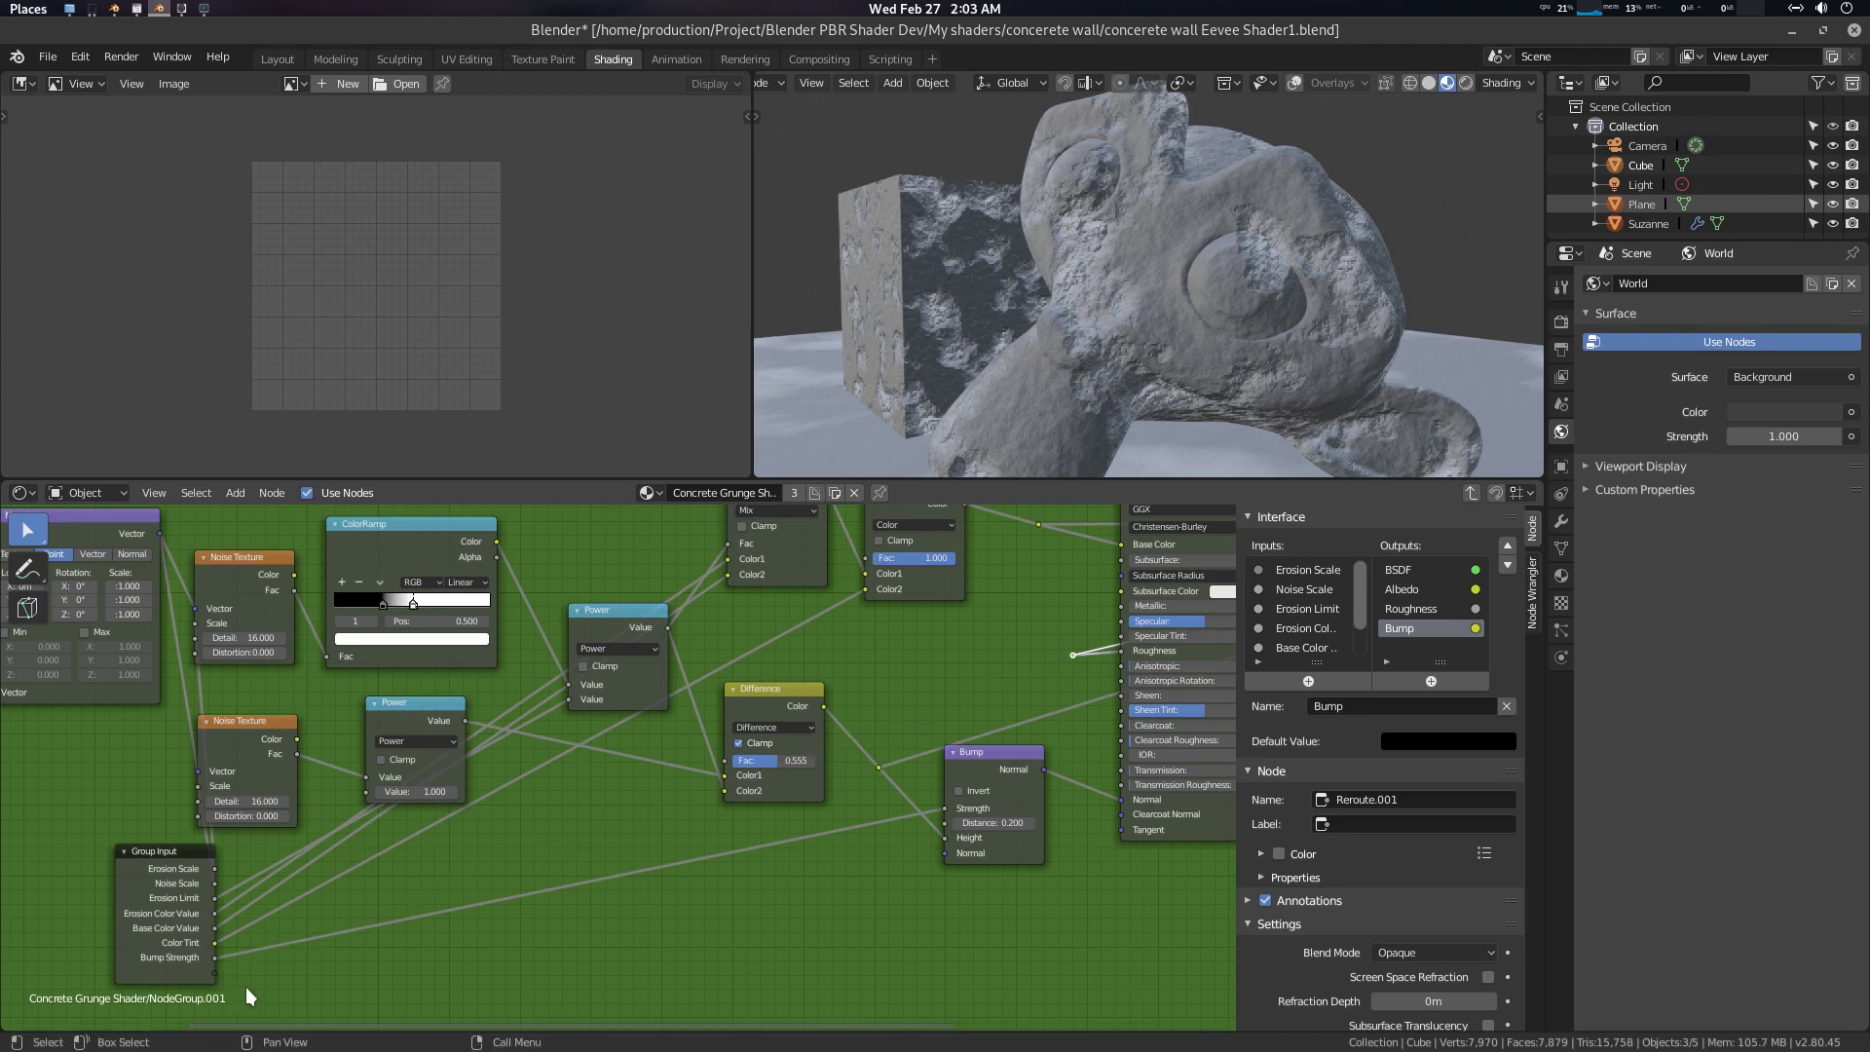
mouse_move(962, 684)
middle_down()
mouse_move(711, 727)
mouse_move(825, 721)
middle_up()
scroll(711, 726, up, 1)
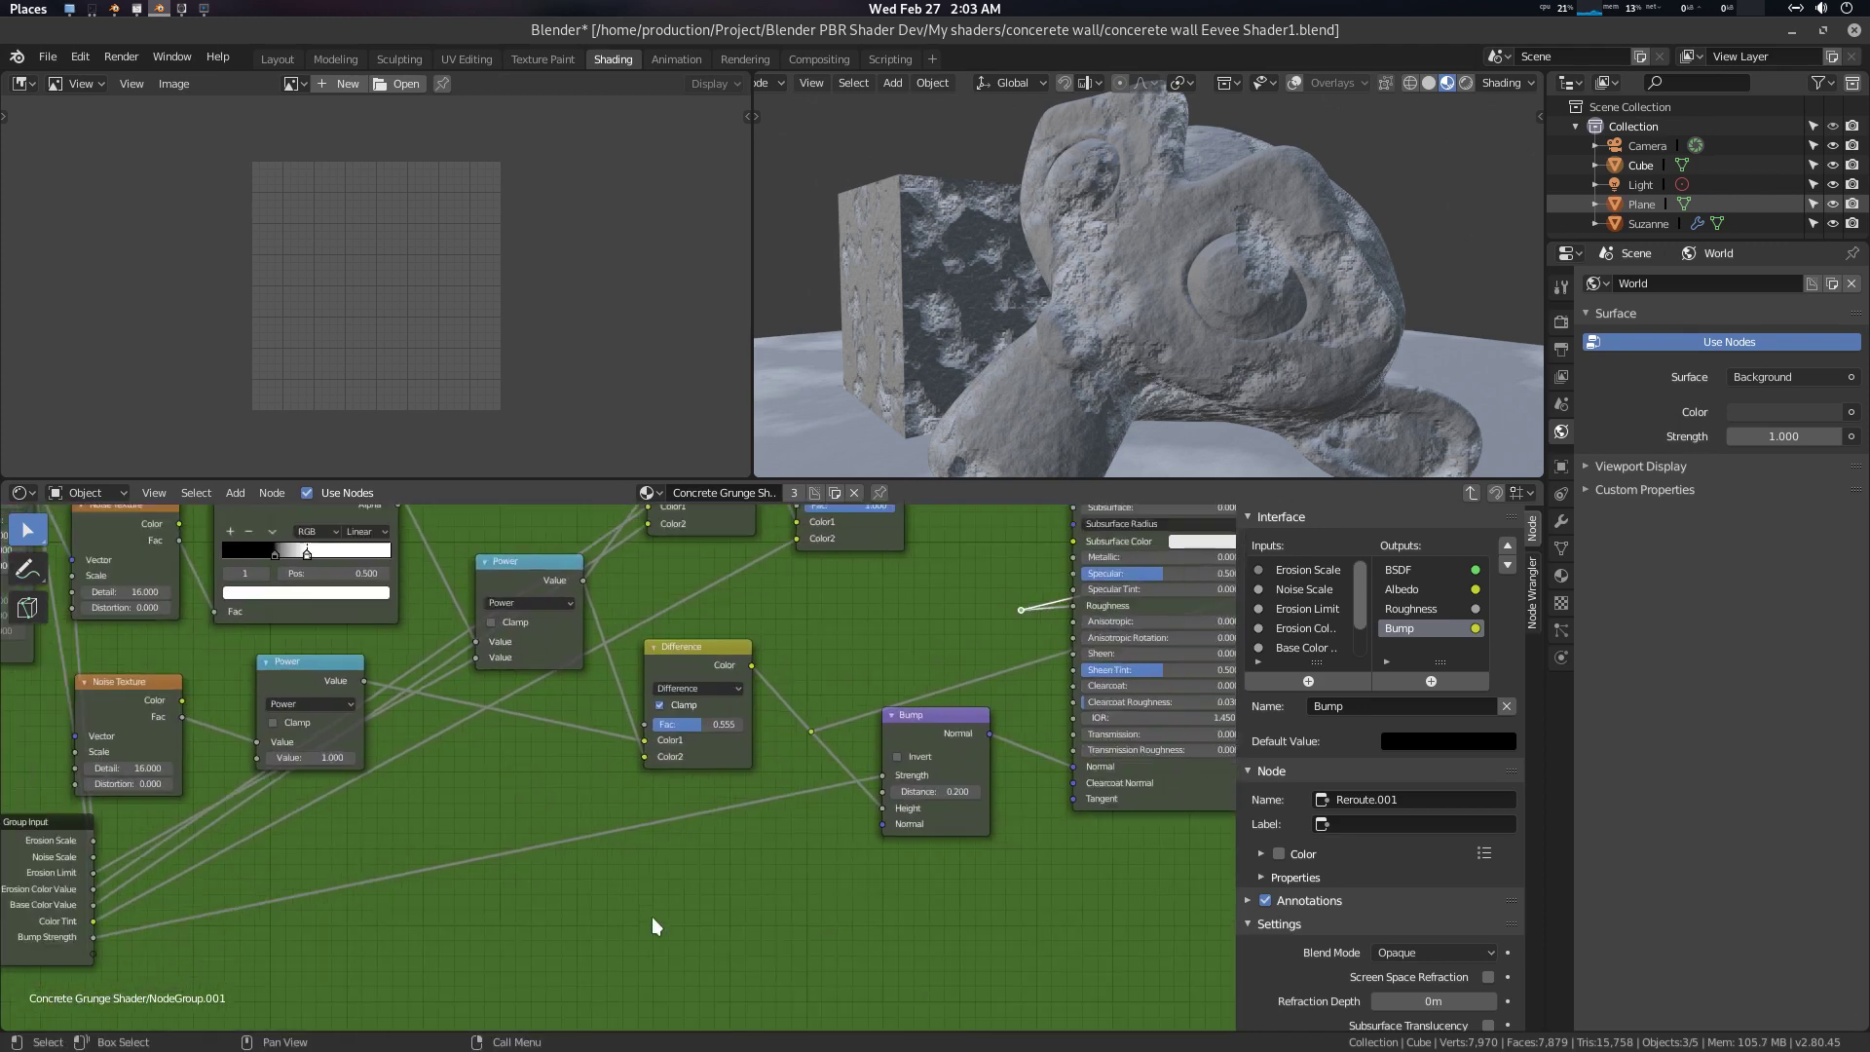
scroll(605, 904, down, 1)
scroll(599, 894, up, 1)
drag(255, 755, 96, 956)
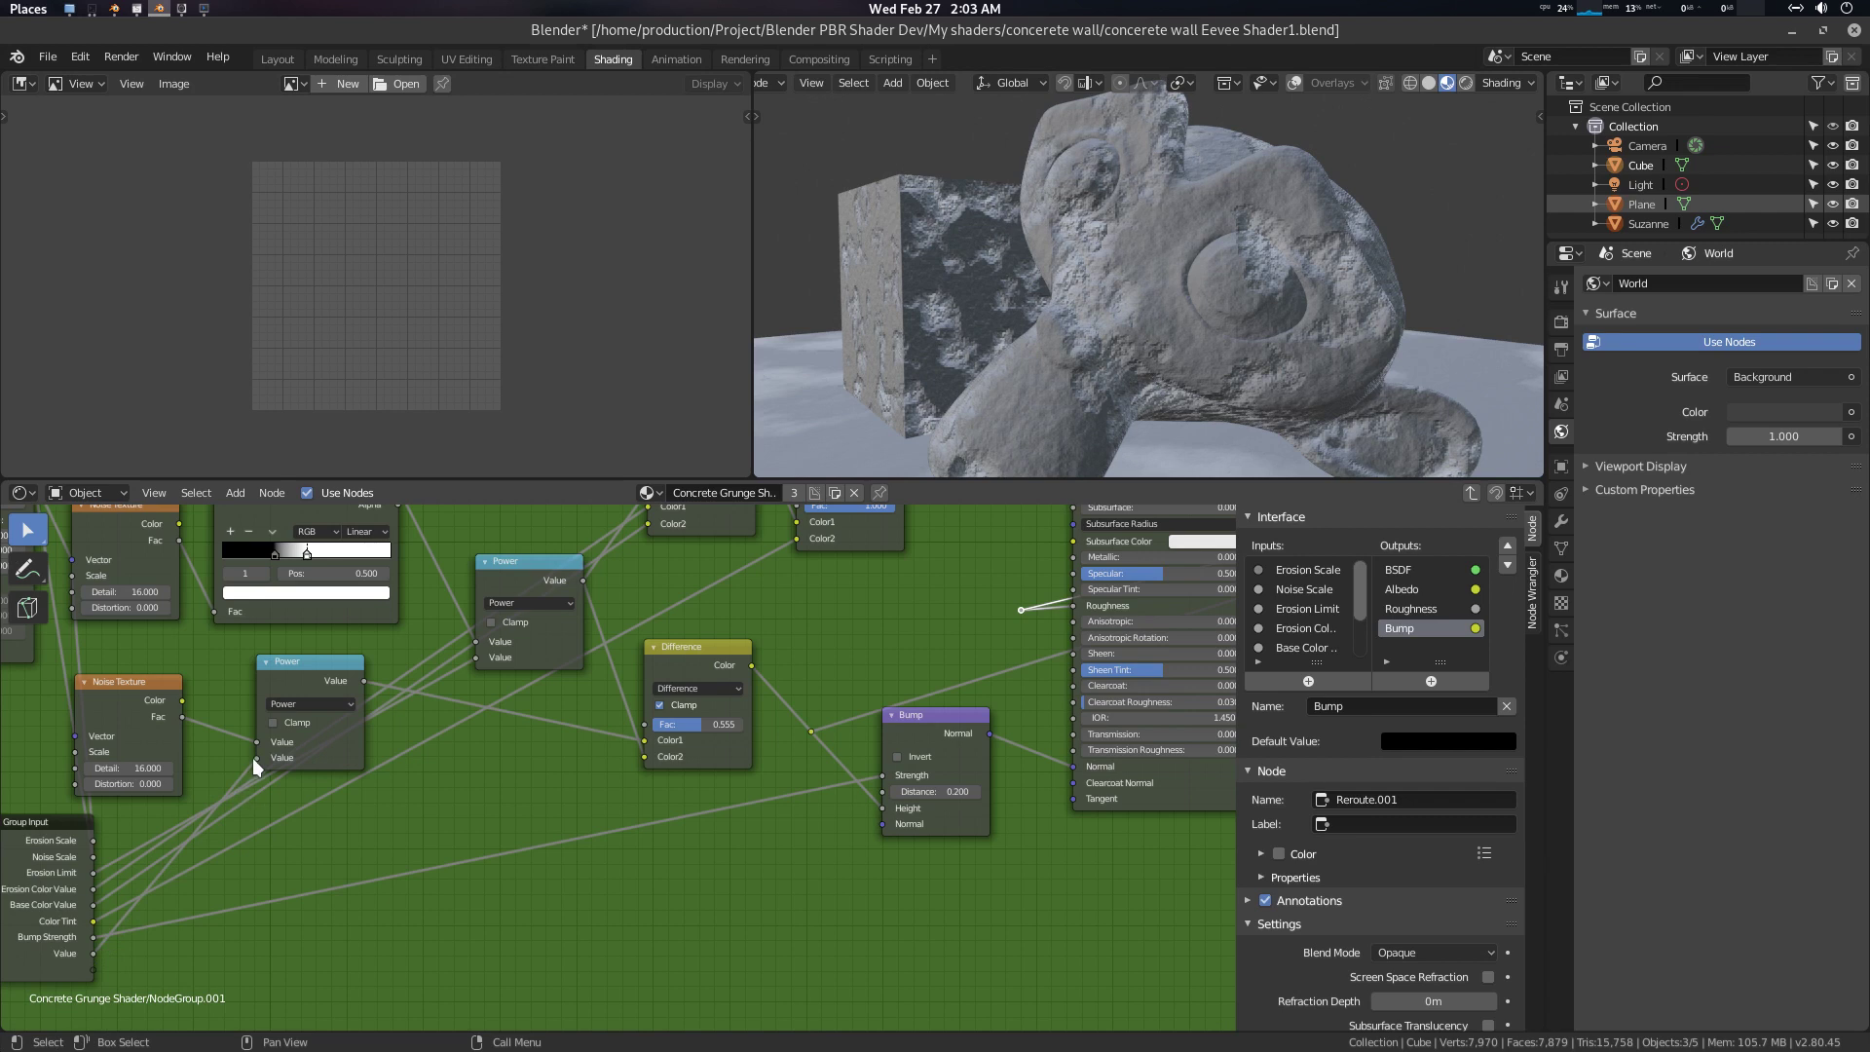
drag(253, 757, 530, 779)
scroll(530, 787, down, 1)
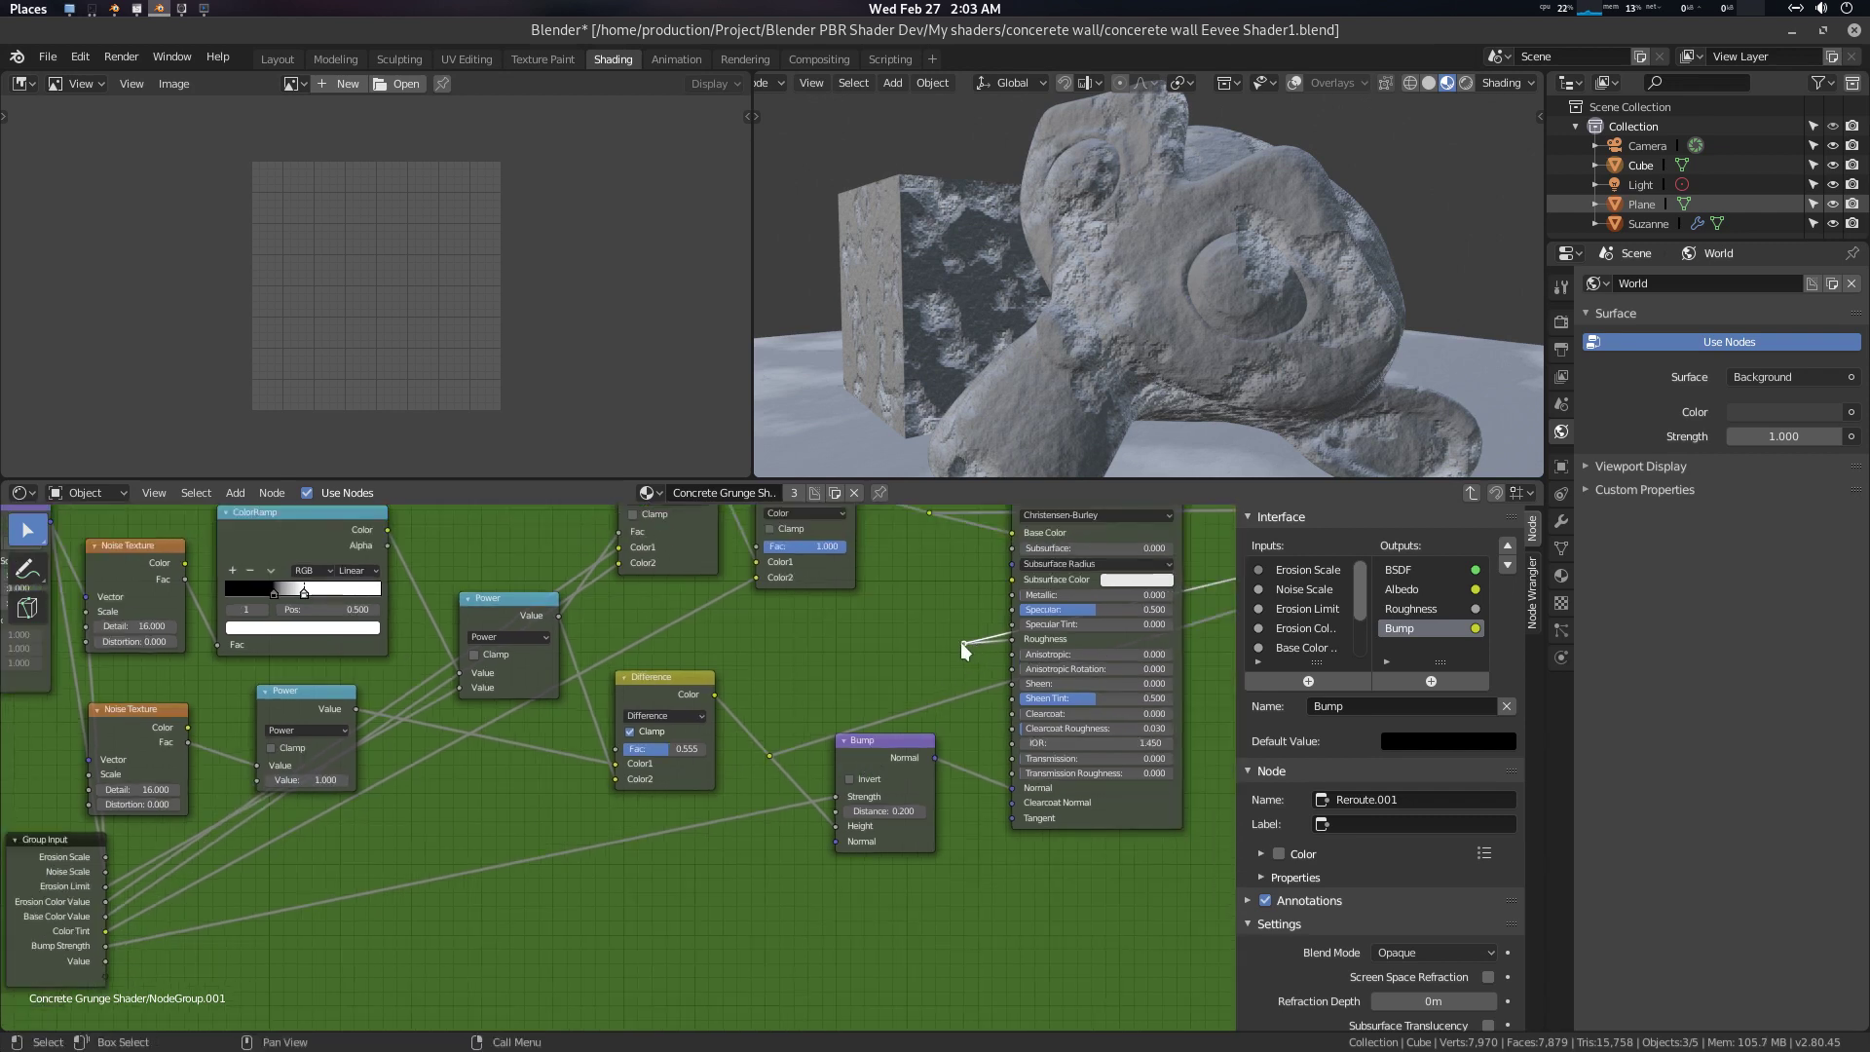
Move Group Input closer and wire a new group input into the roughness connection
drag(962, 644, 105, 961)
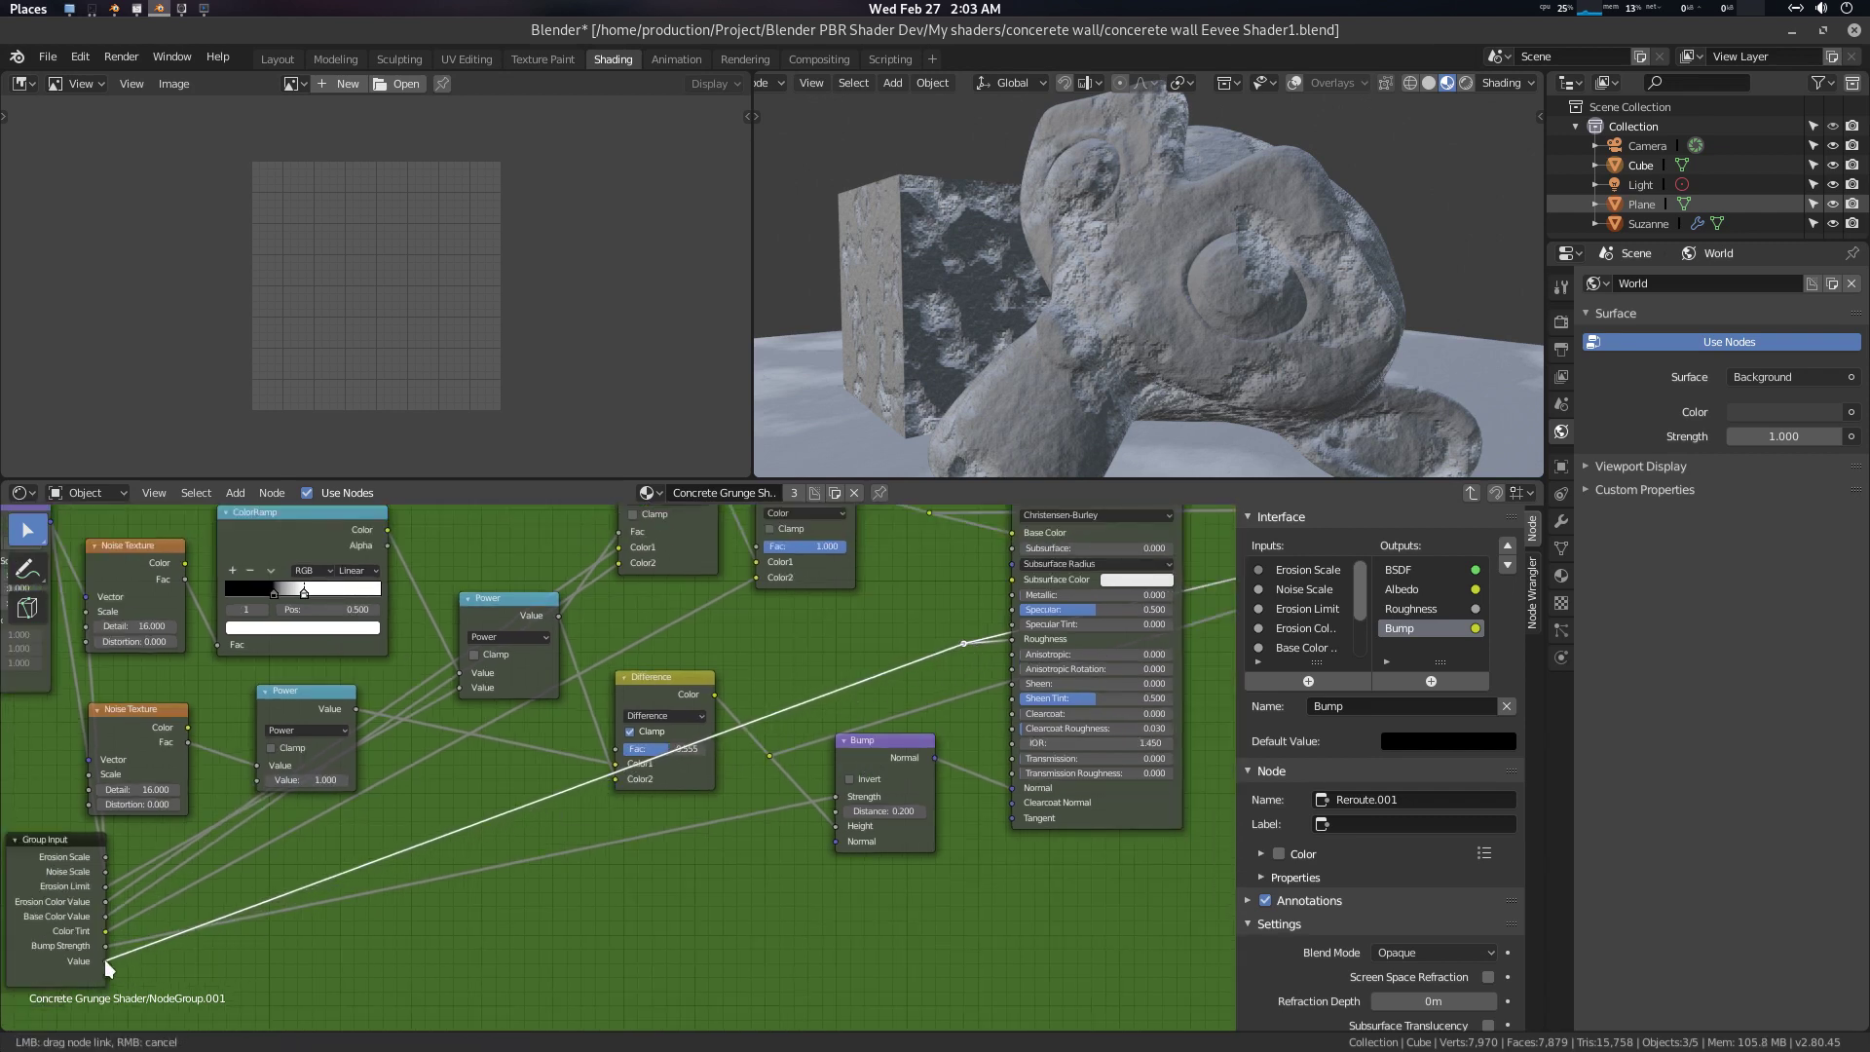
middle_drag(105, 970, 216, 934)
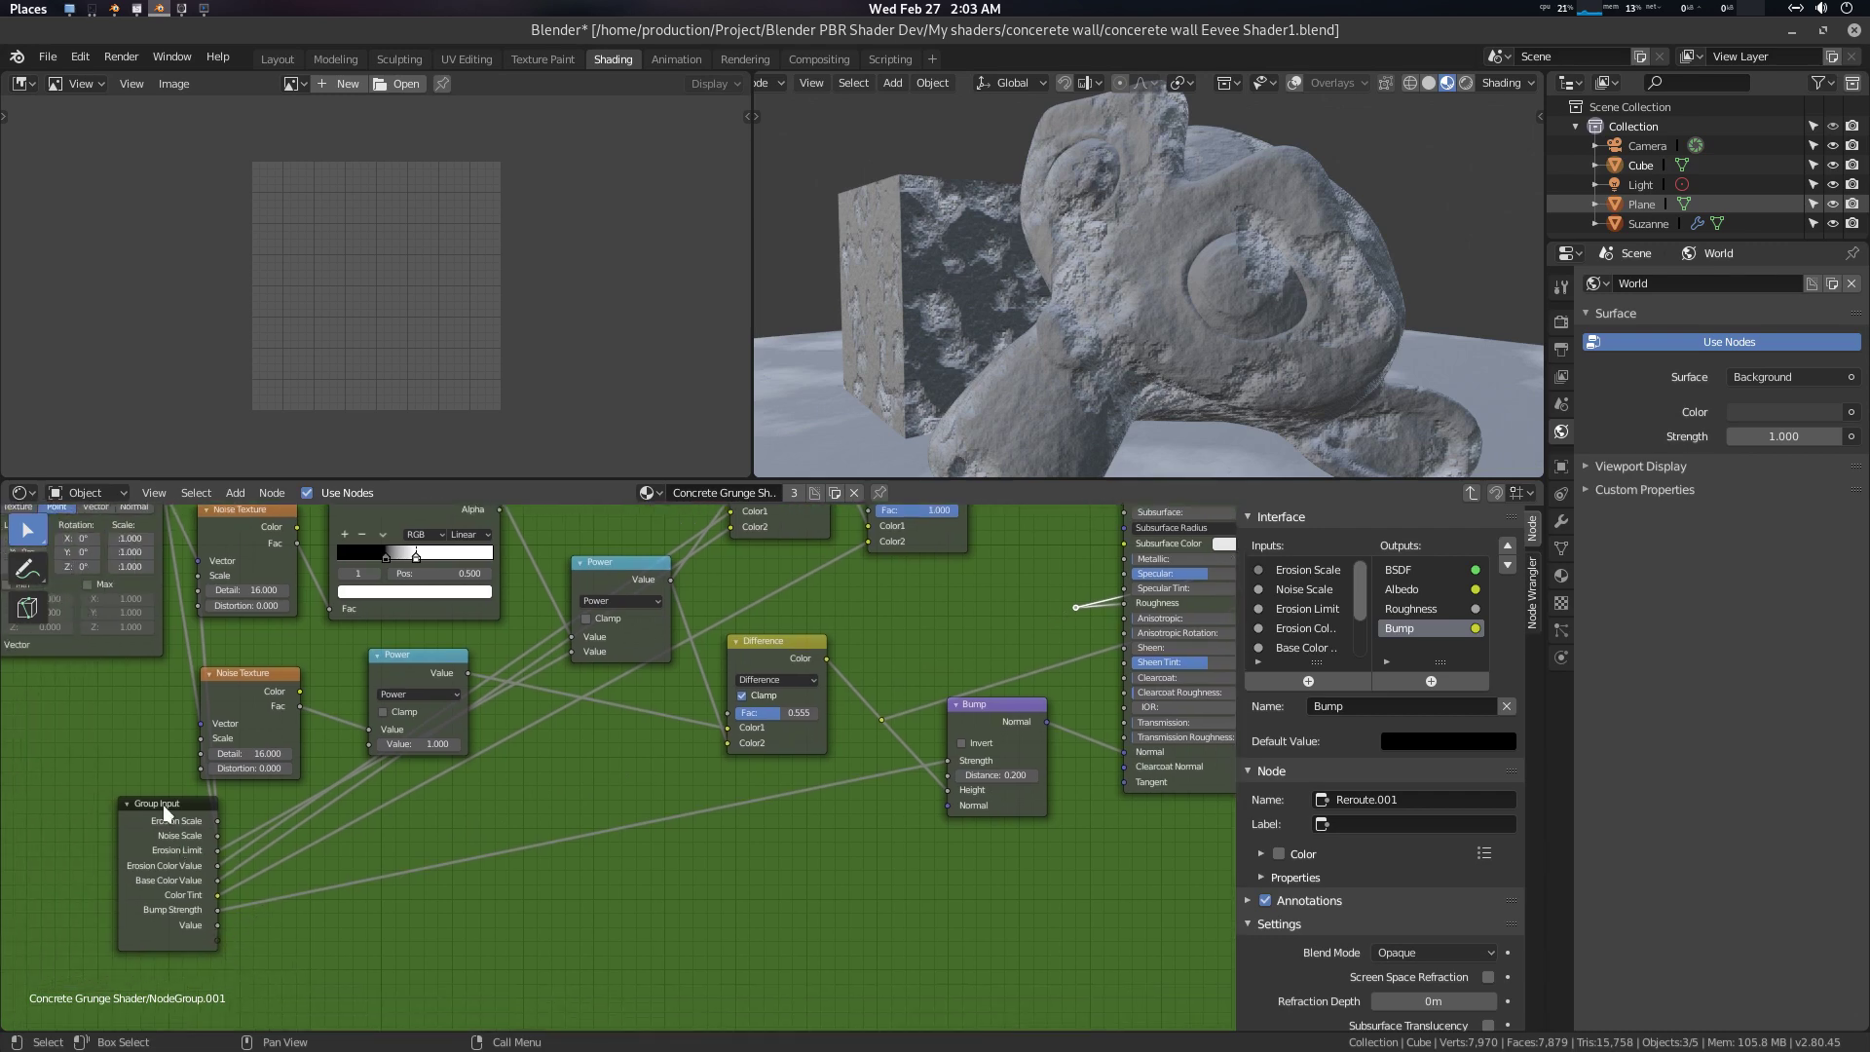
drag(165, 813, 677, 770)
scroll(682, 779, up, 1)
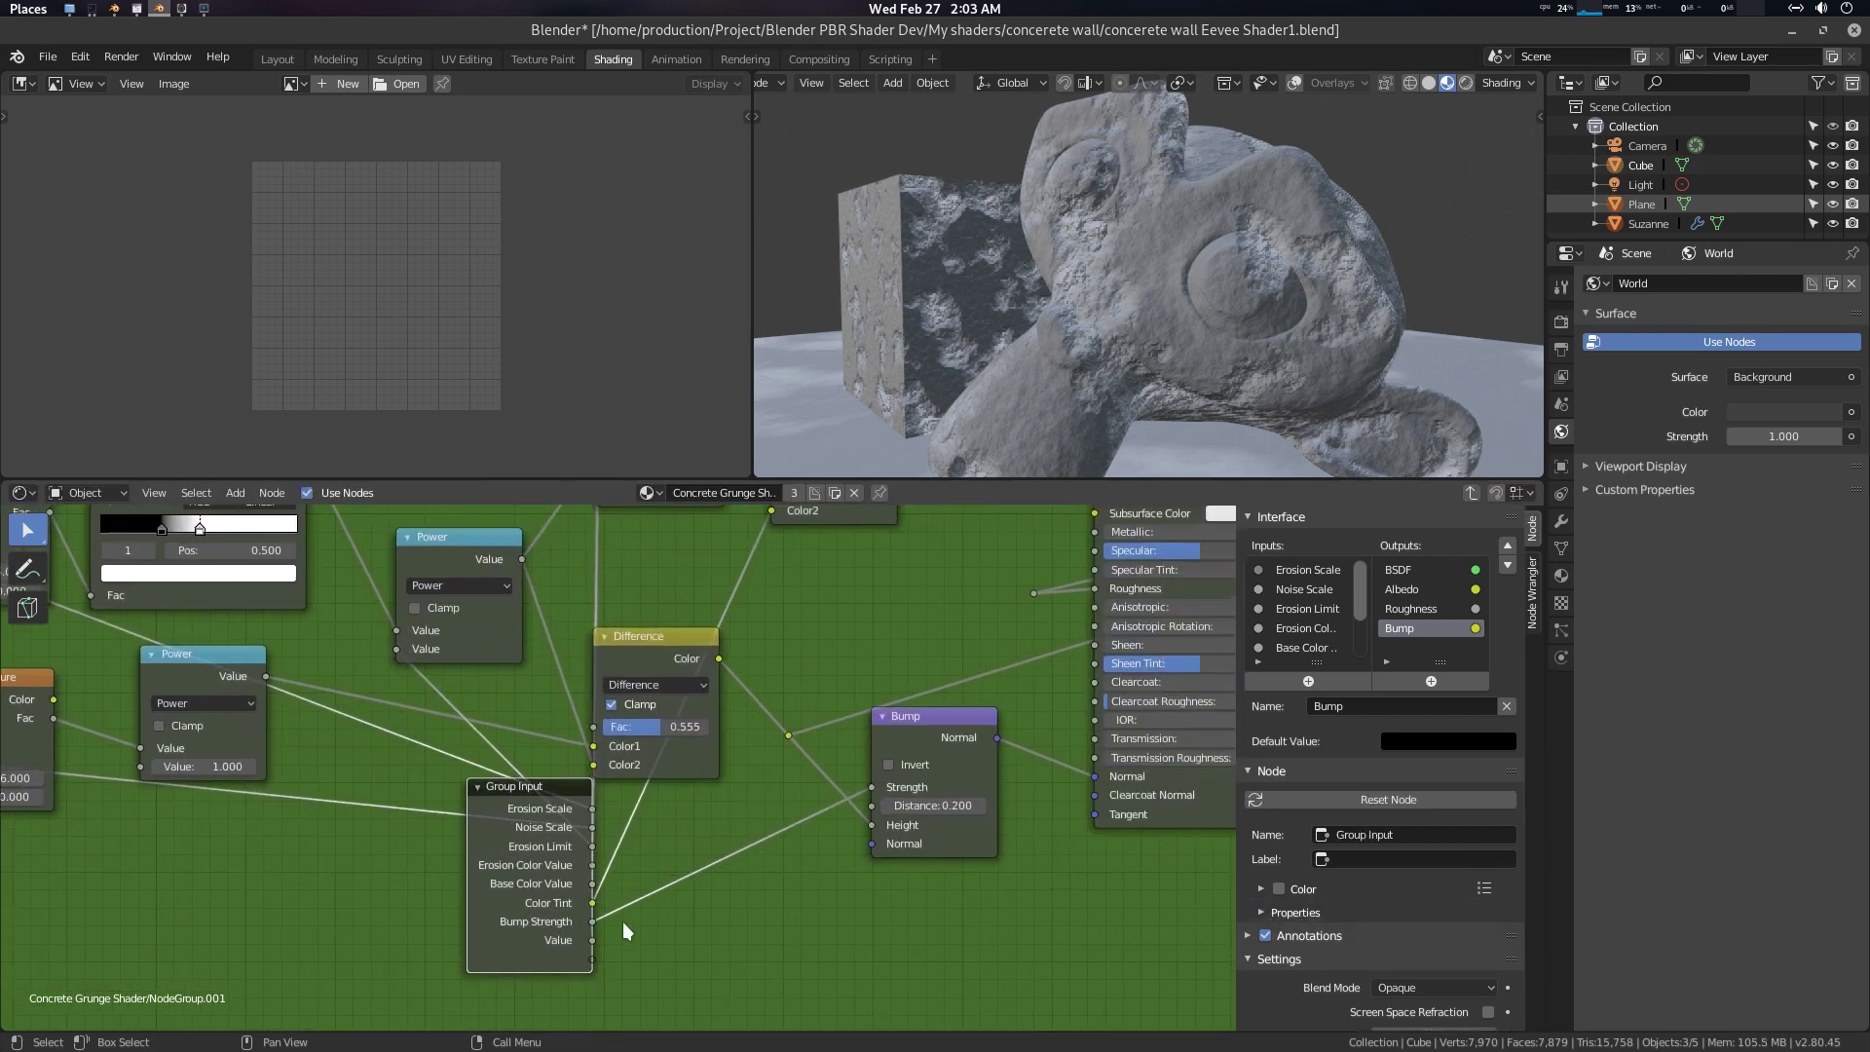
drag(593, 940, 1034, 593)
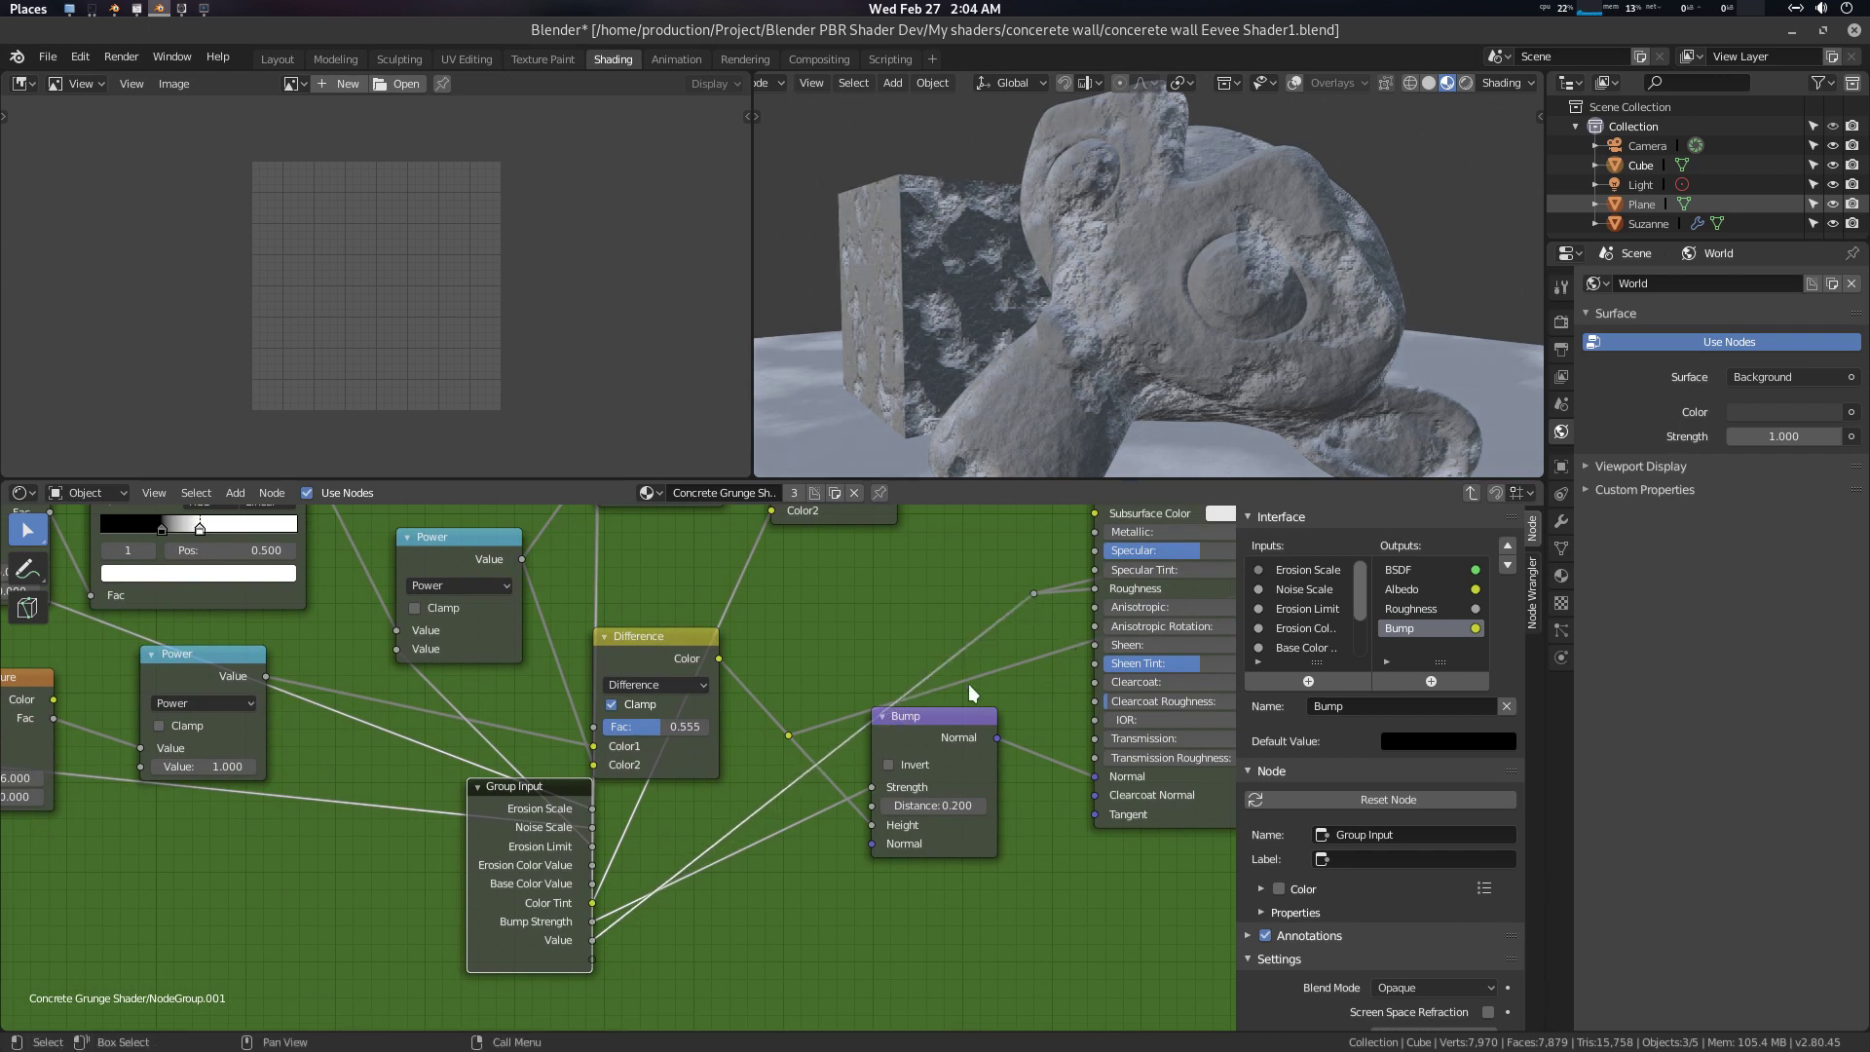
scroll(1314, 631, down, 3)
Rename the new input to Roughness and move it above Bump Strength
click(1298, 648)
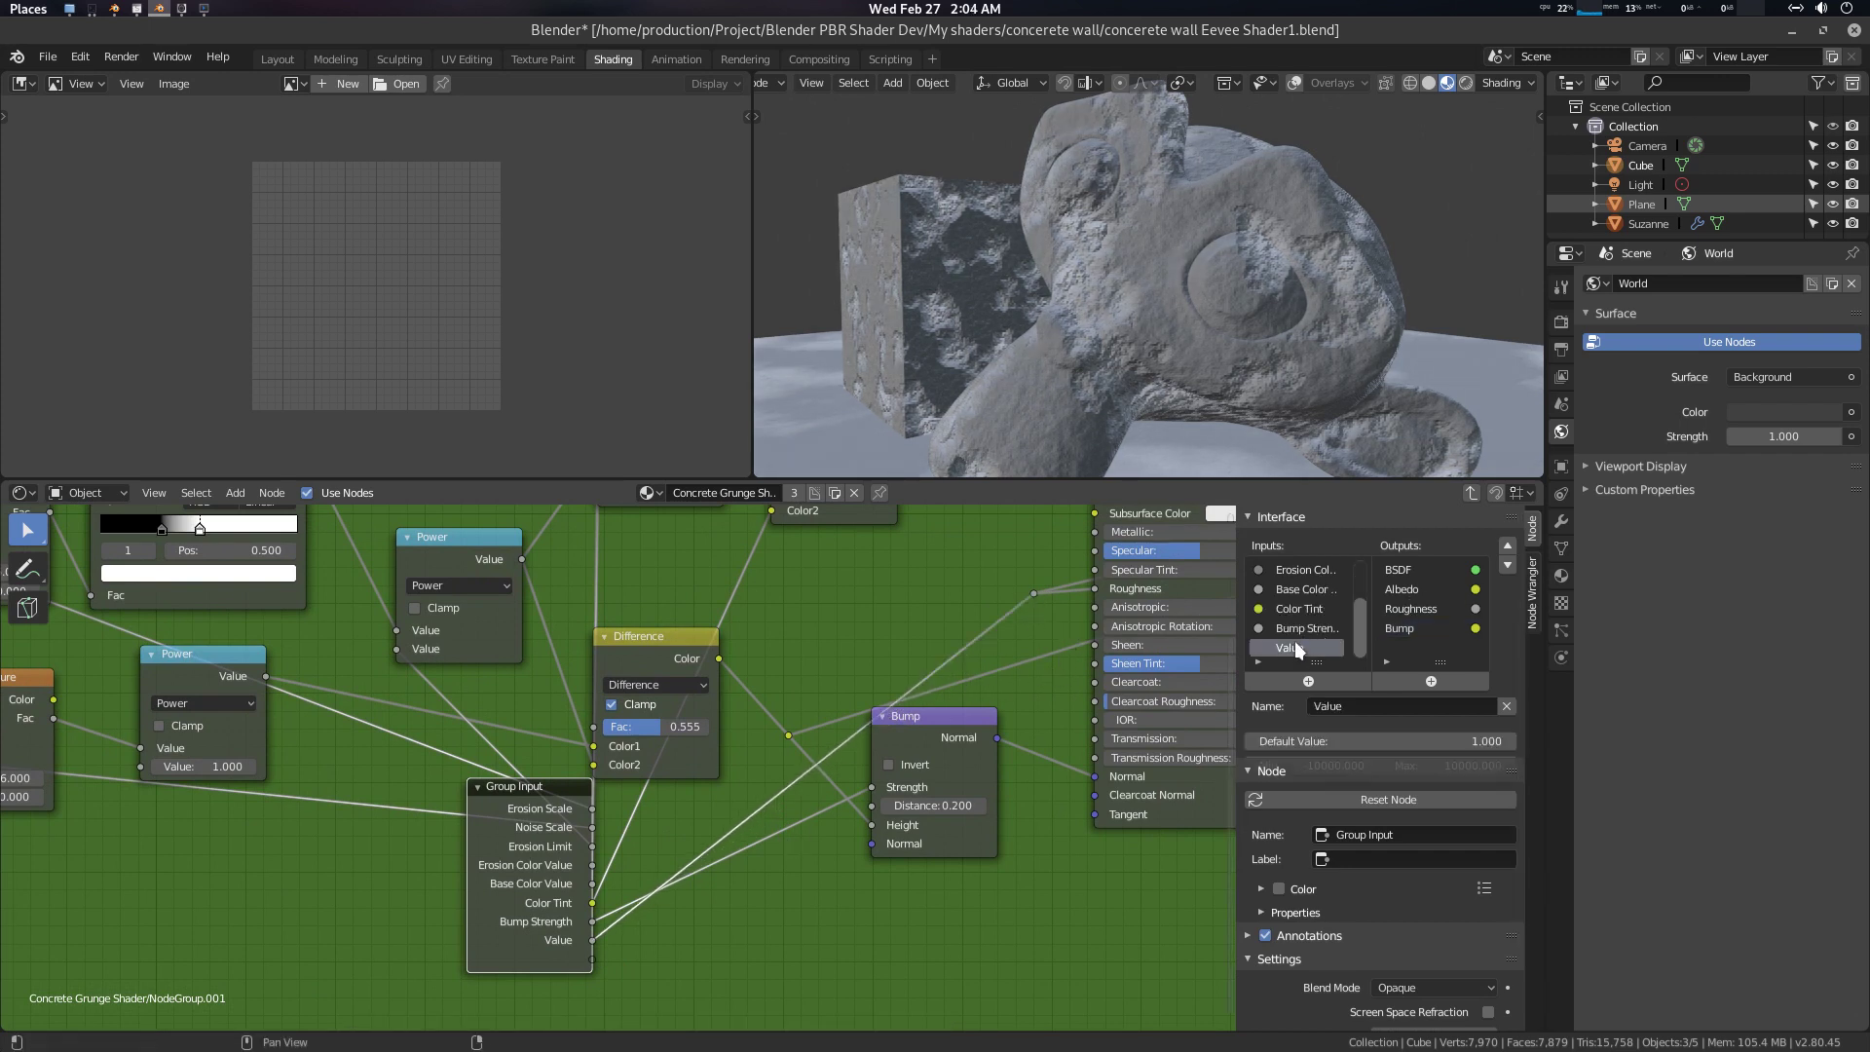
click(1366, 707)
text(Ro)
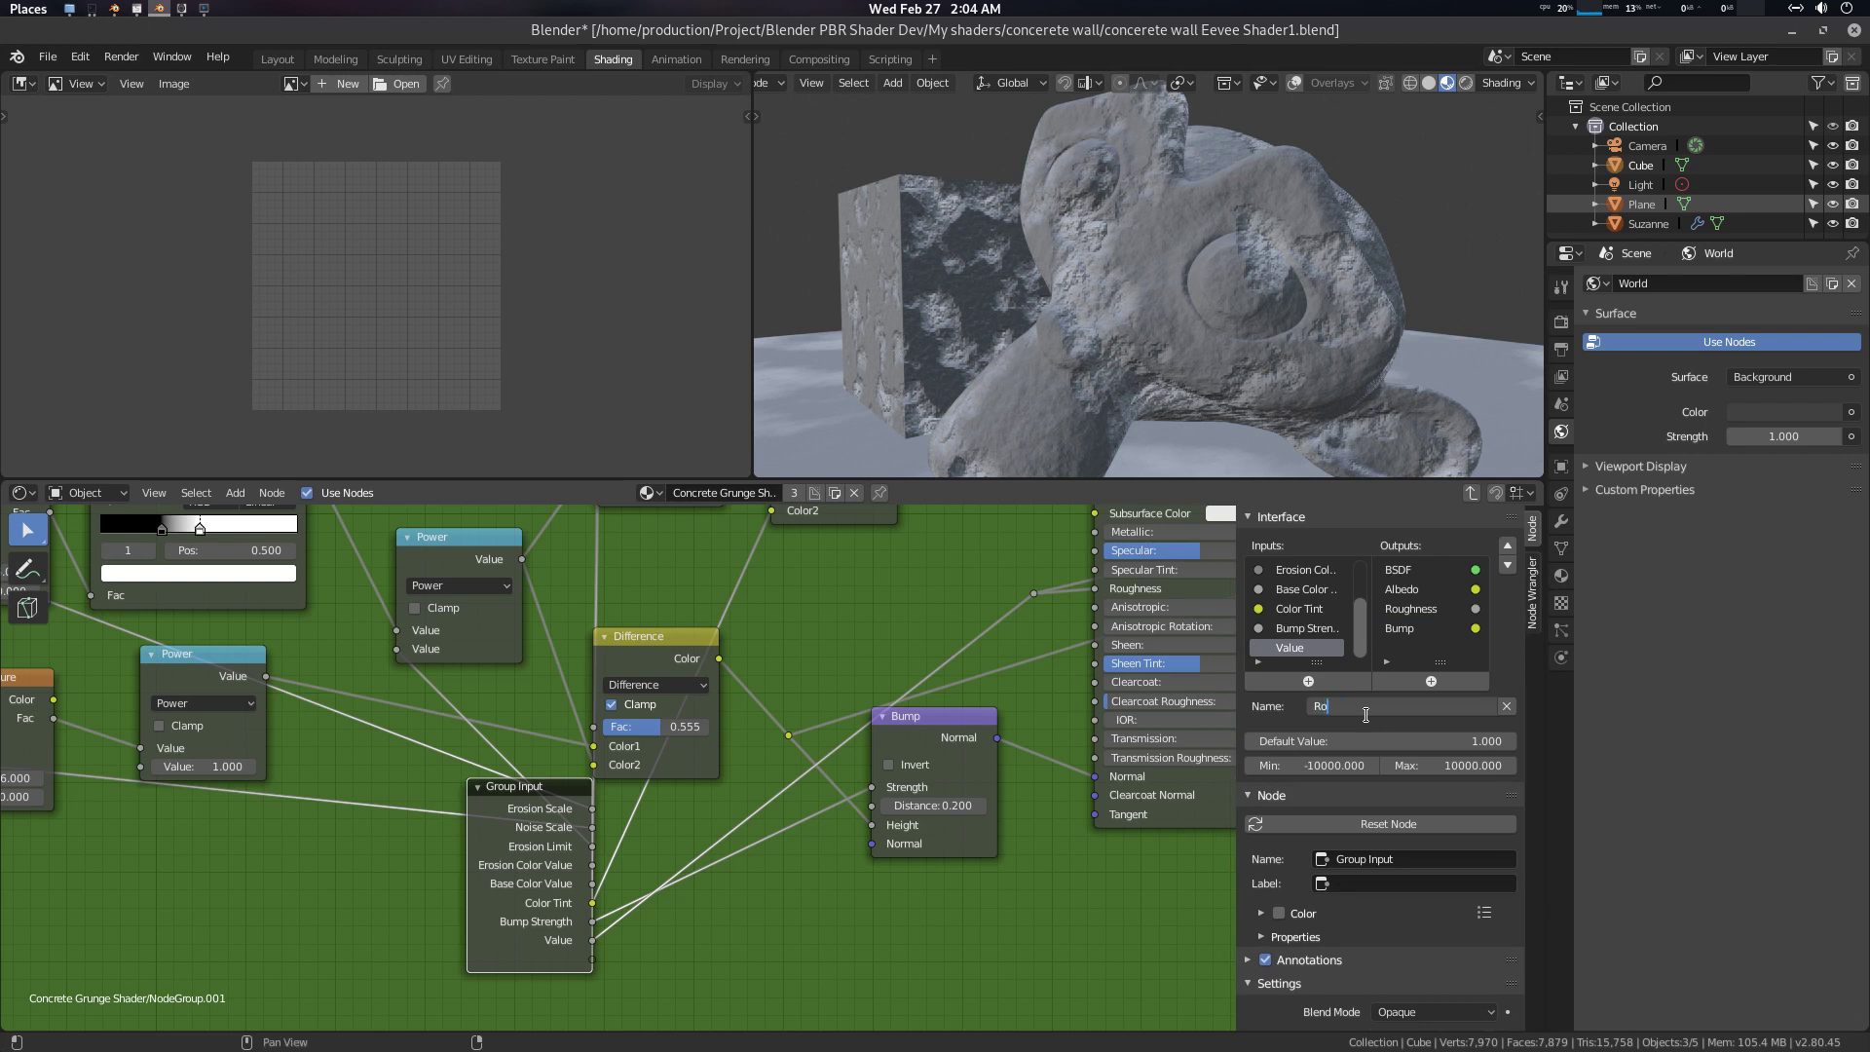
text(ughness)
key(Return)
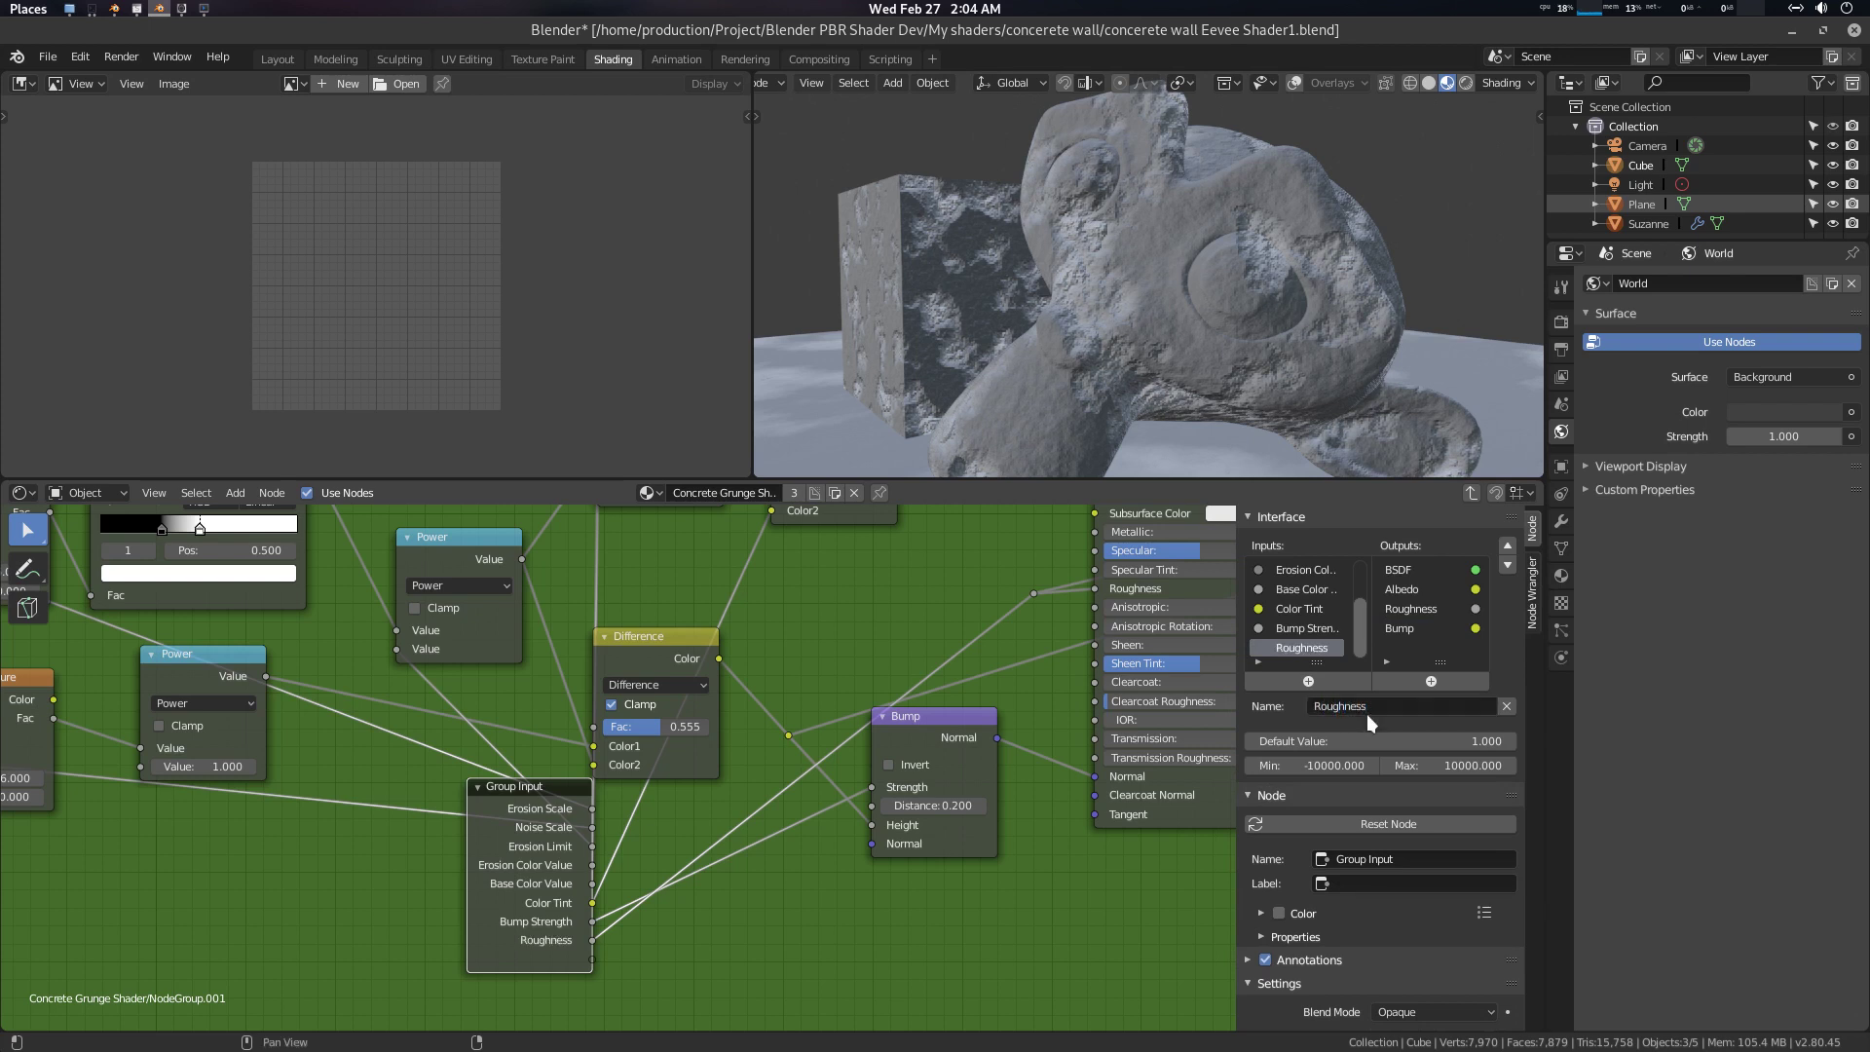
click(1511, 546)
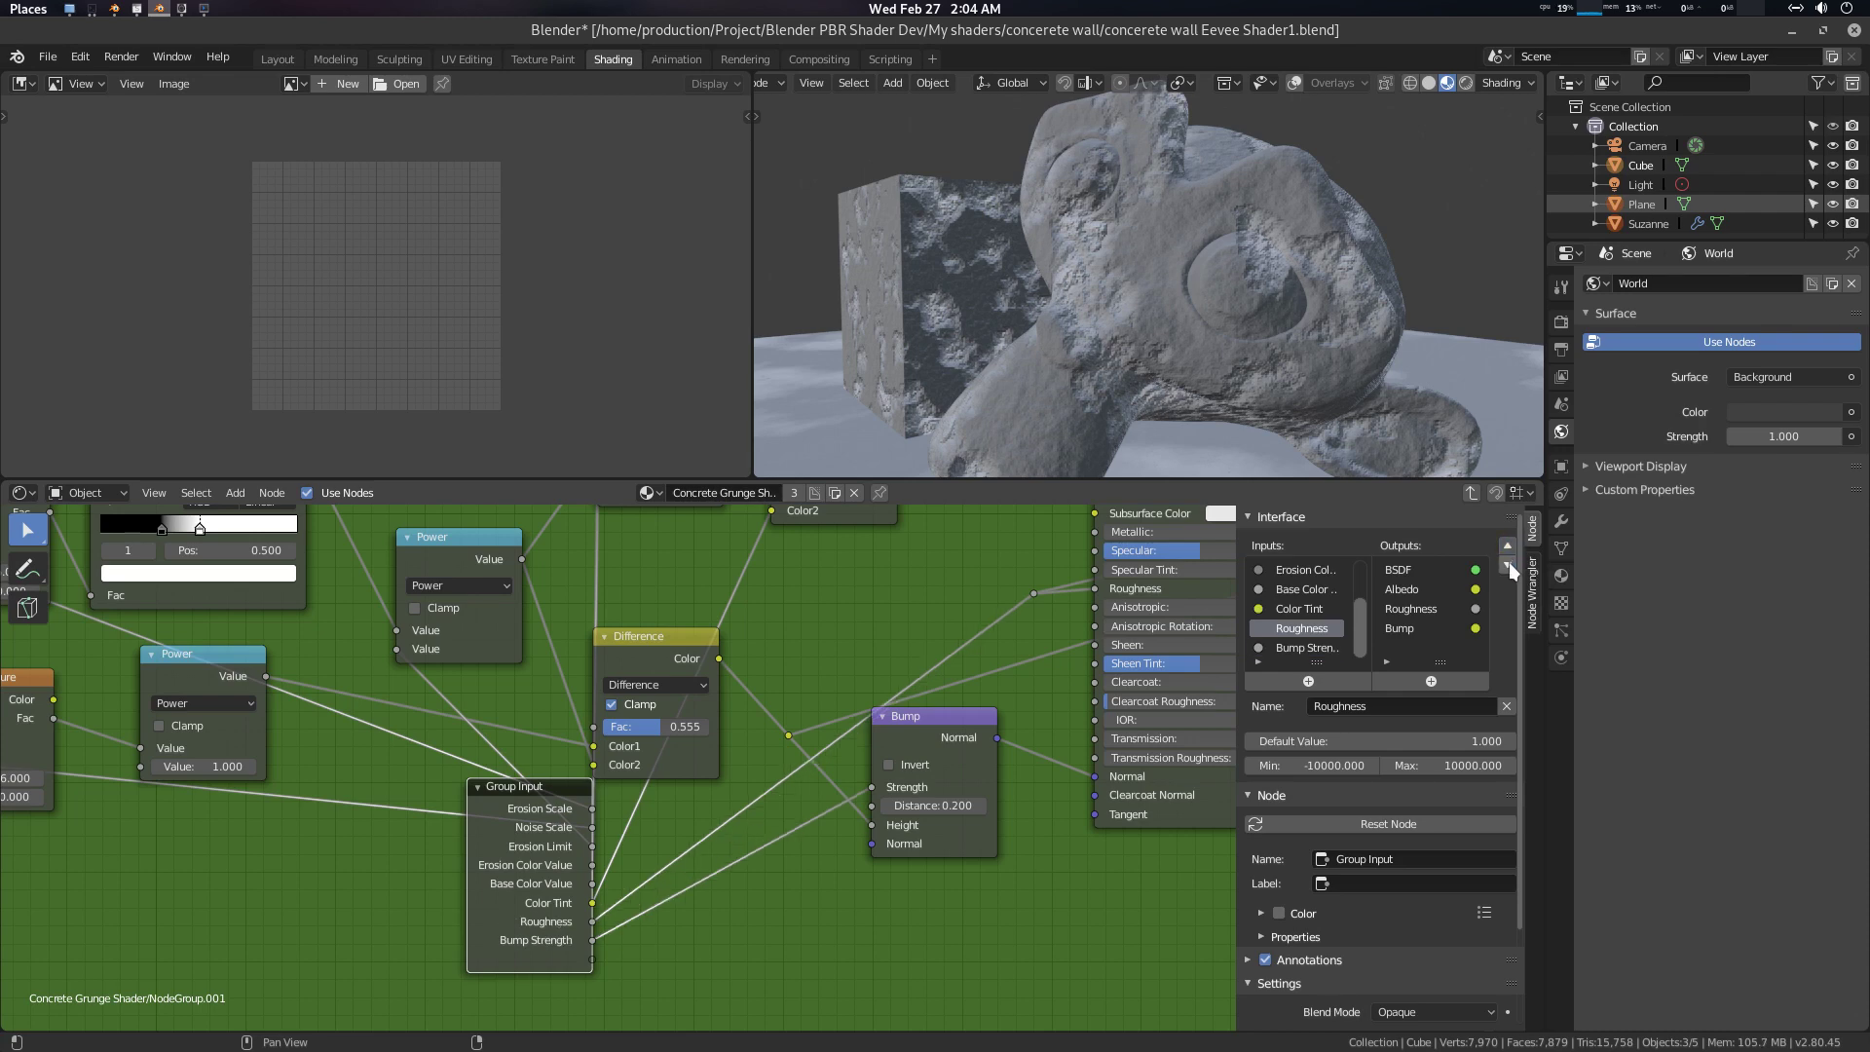
middle_drag(1023, 684, 844, 731)
Inside the group, give the Roughness input default 0.8, minimum 0 and maximum 1
key(Tab)
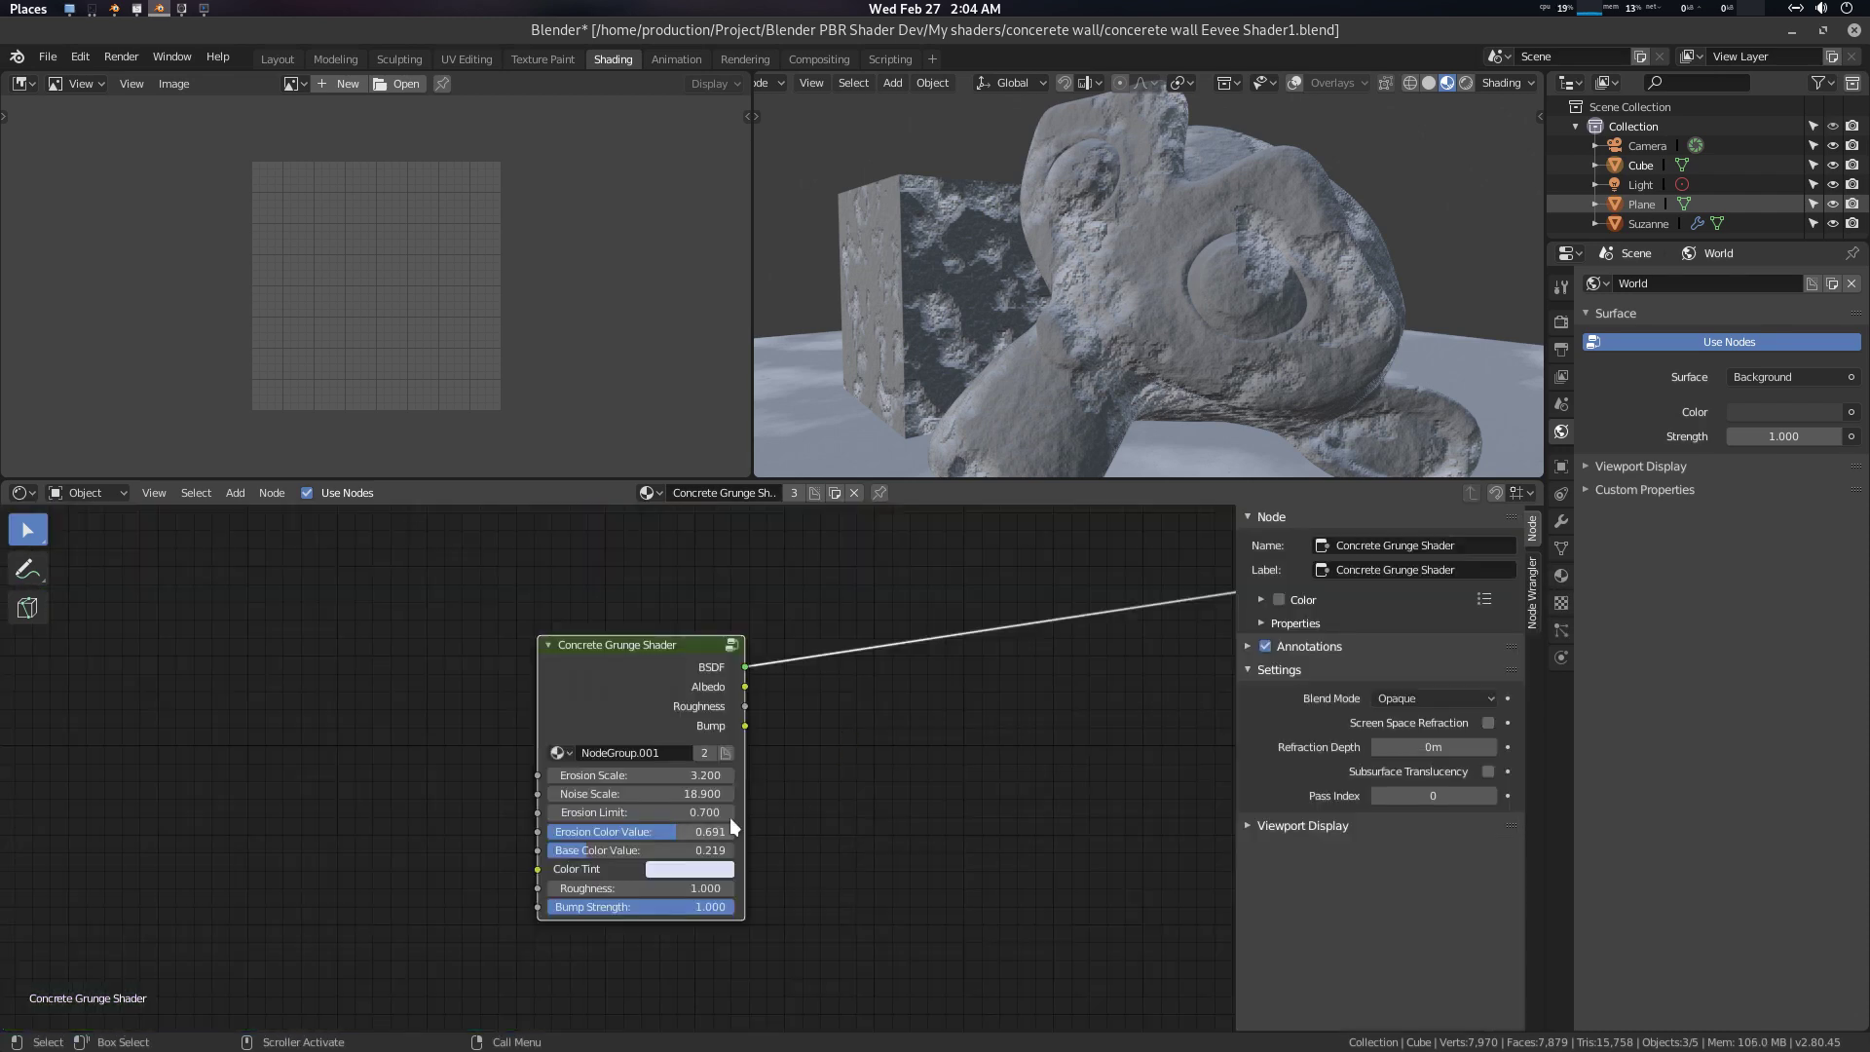
mouse_move(650, 875)
mouse_down()
mouse_move(545, 876)
mouse_move(642, 875)
mouse_up()
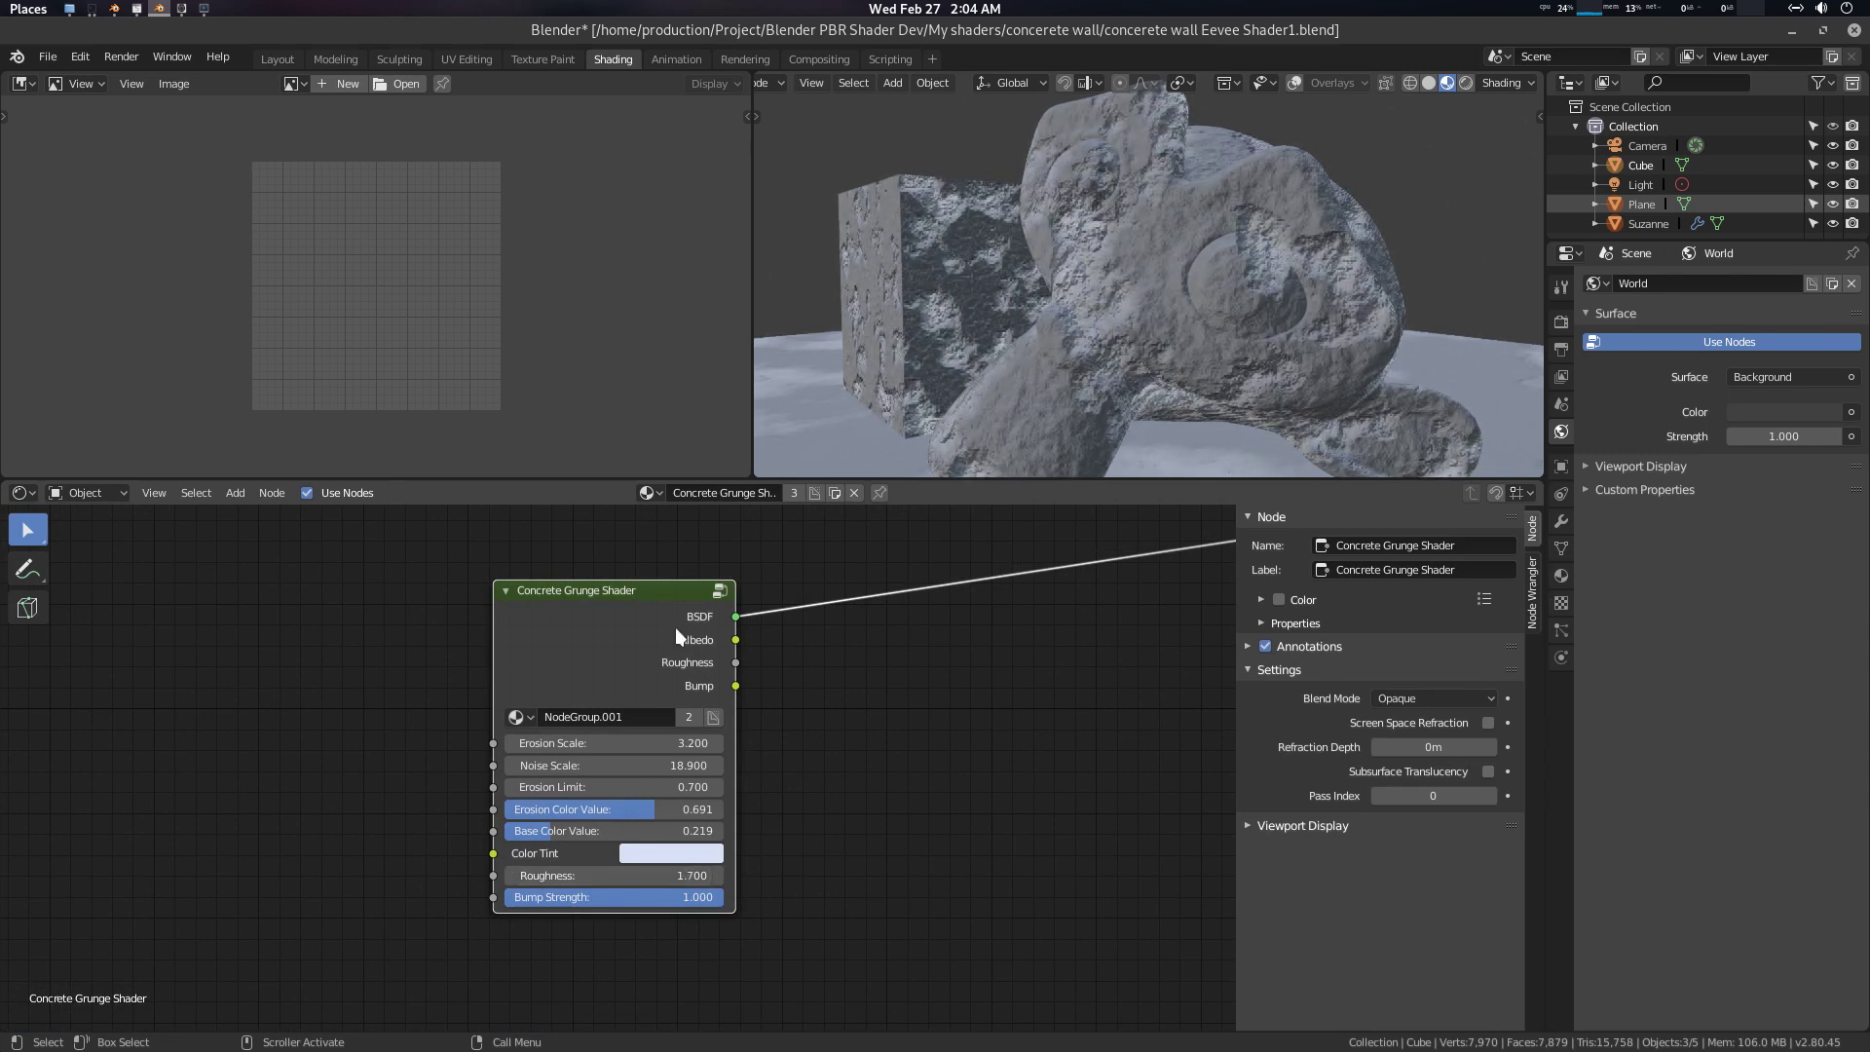
key(Tab)
middle_drag(888, 712, 1324, 623)
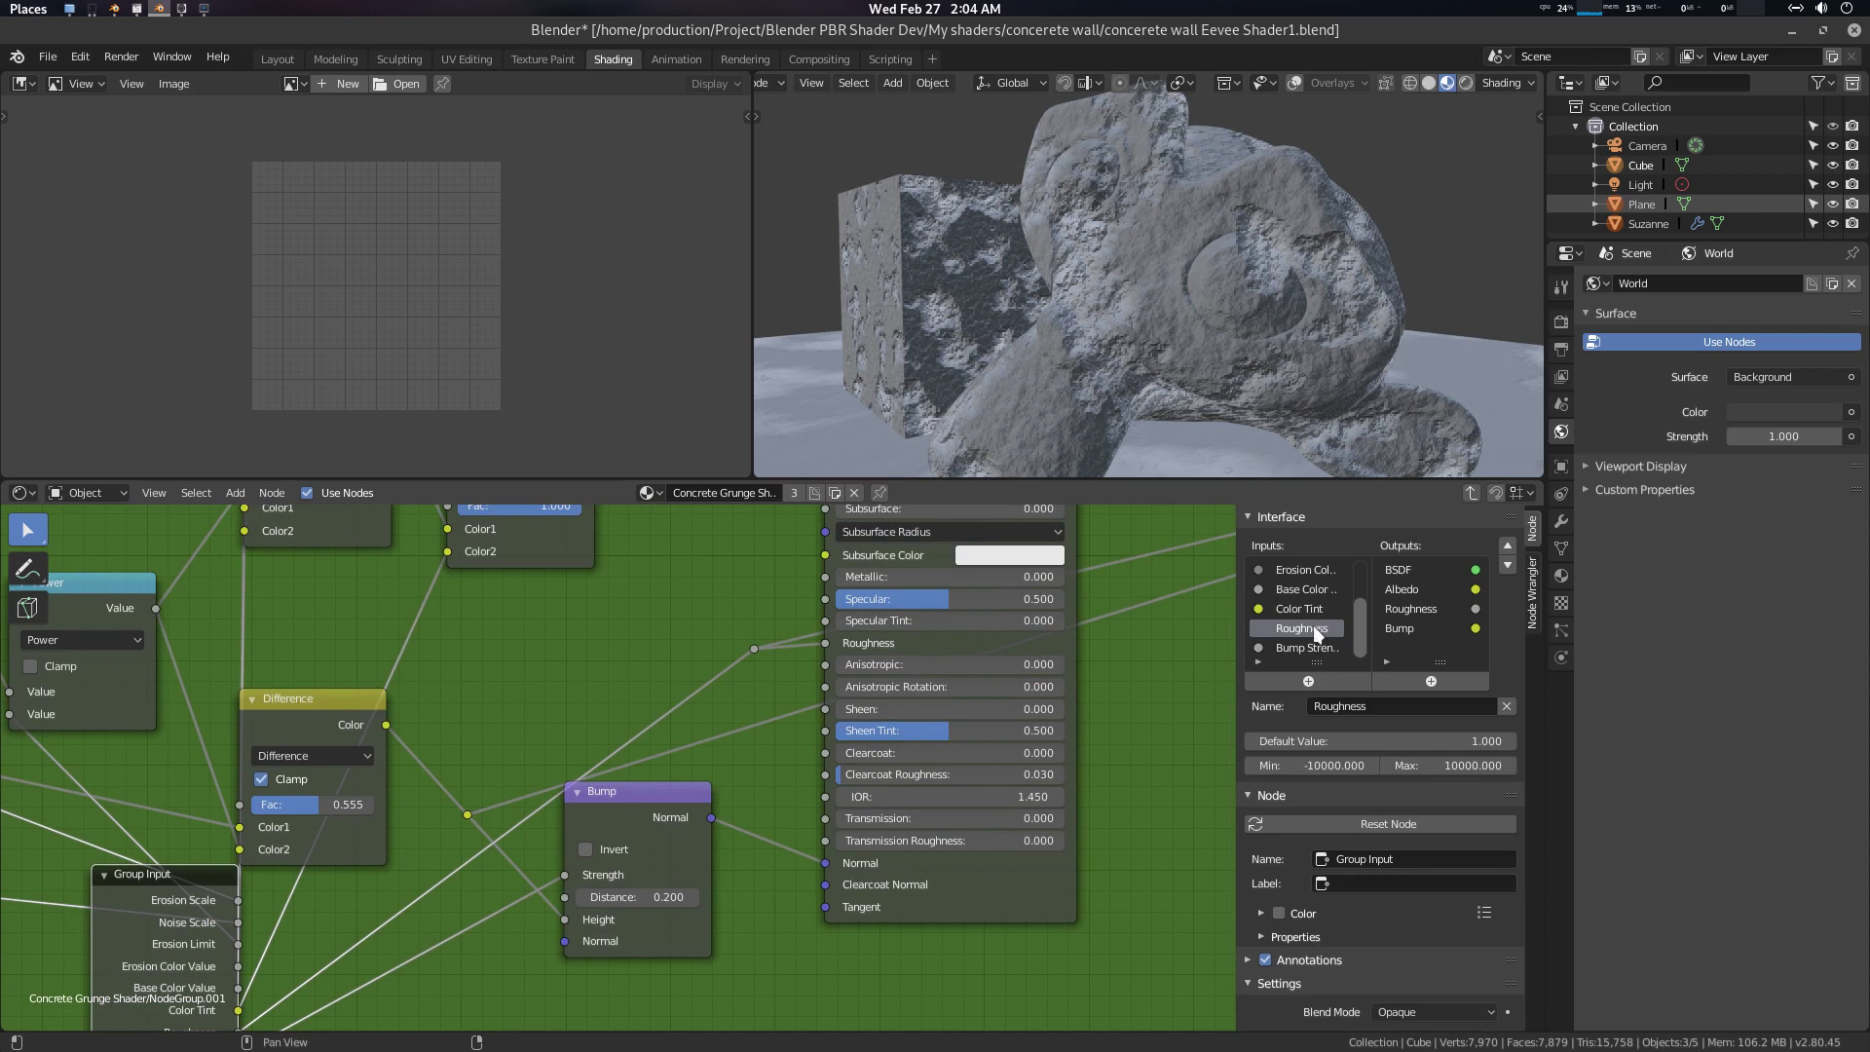
click(1370, 740)
text(8)
key(Tab)
text(0)
key(Tab)
text(1)
key(Return)
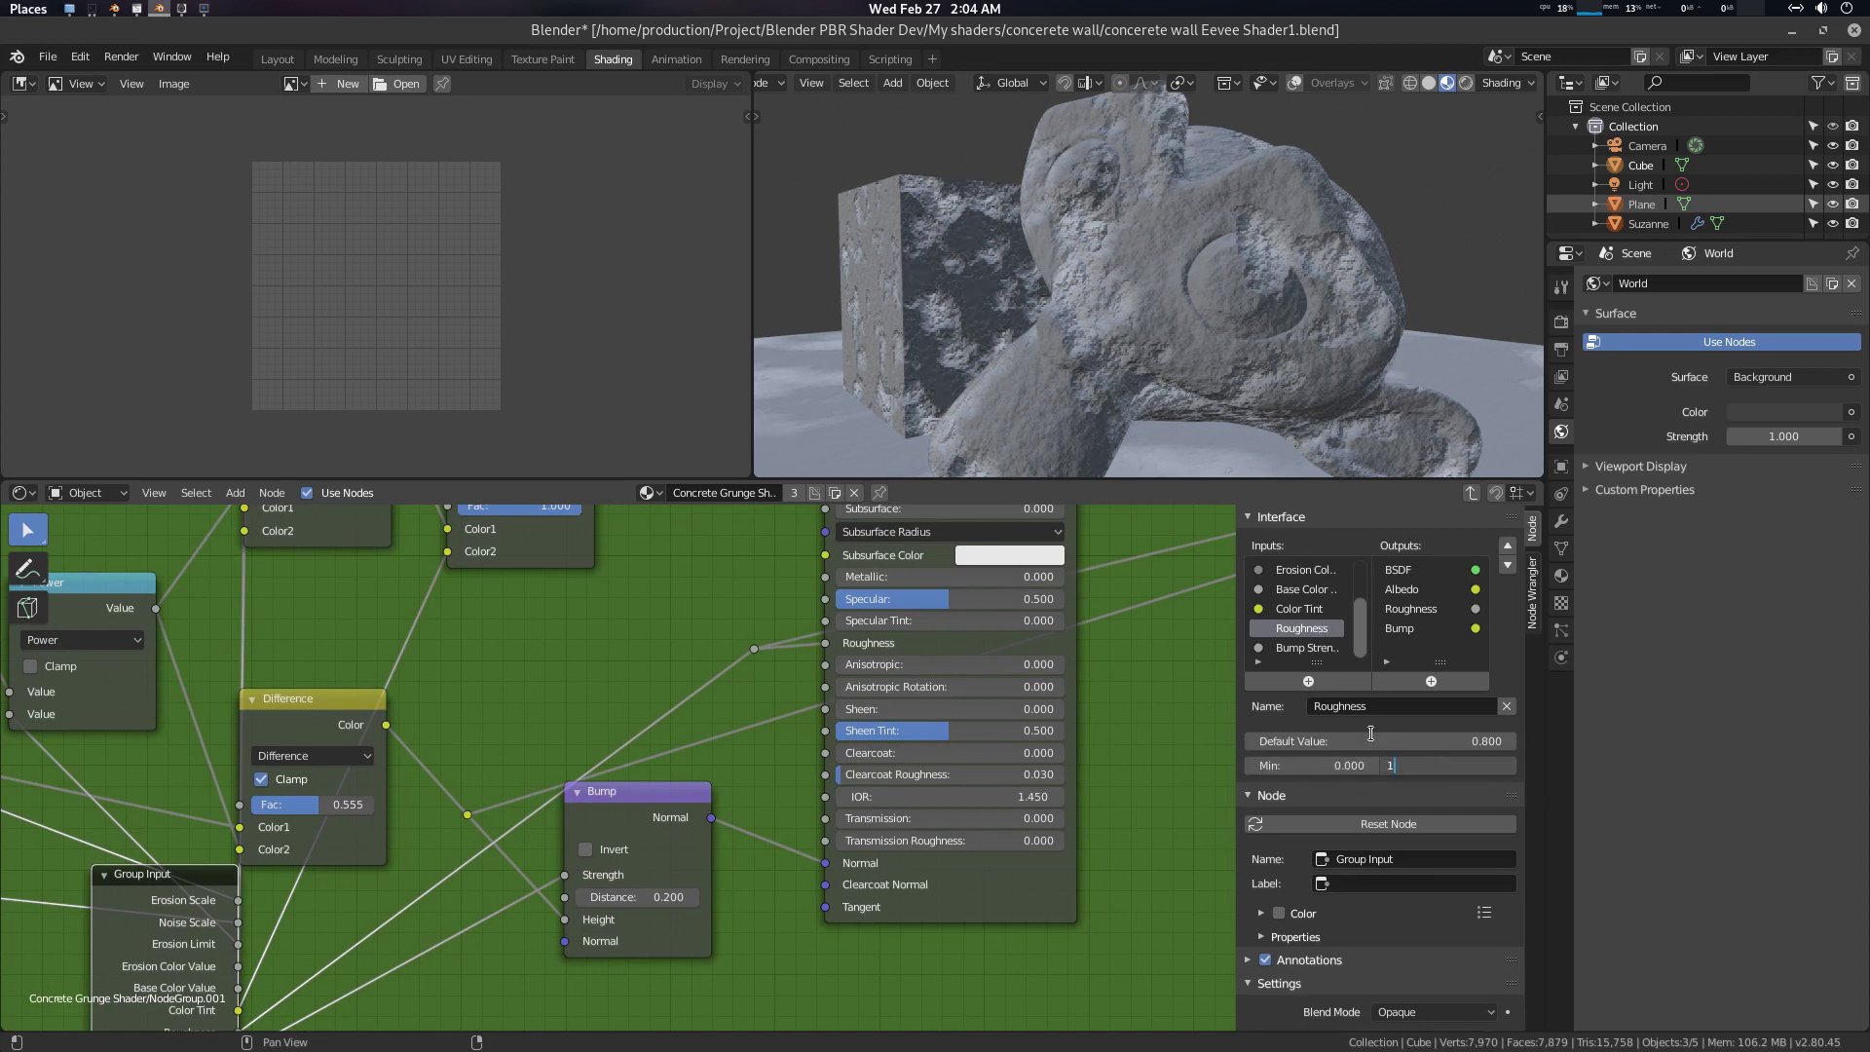
Set the group node's Roughness to 0.800 and save the blend file
key(Tab)
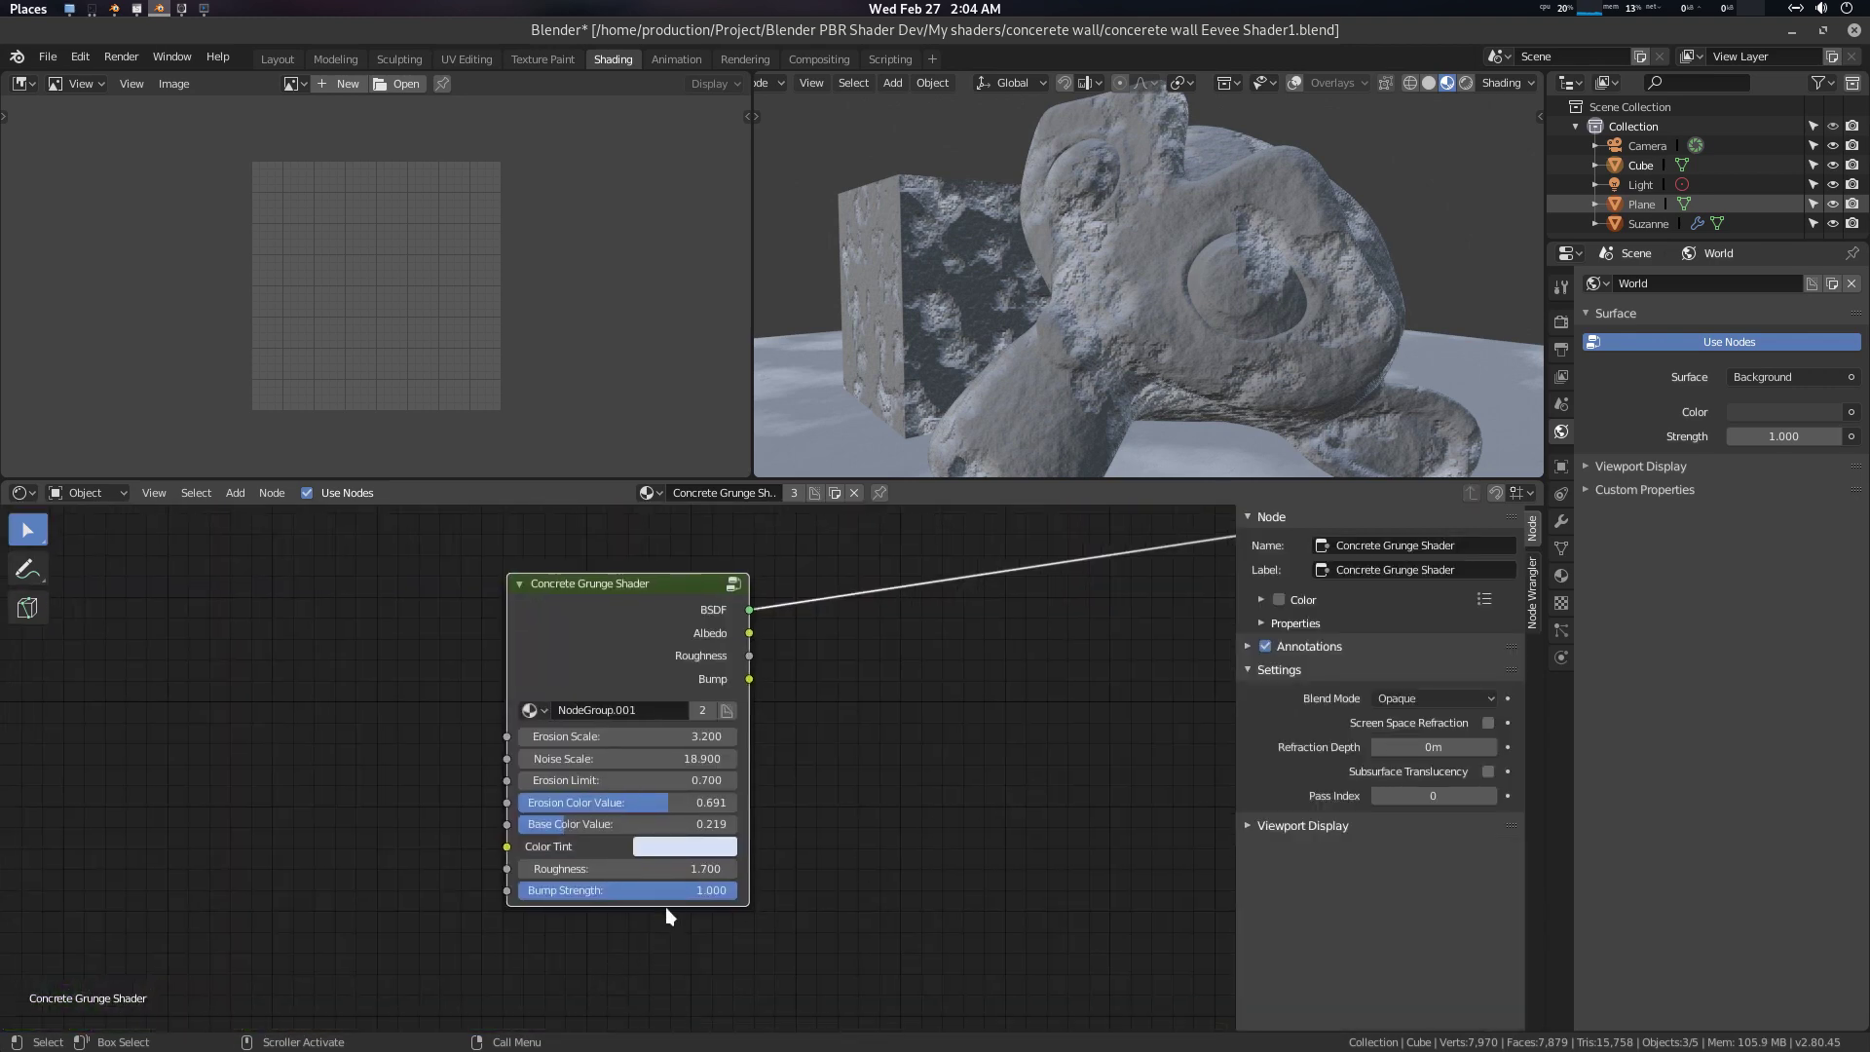
mouse_move(686, 869)
mouse_down()
mouse_move(740, 870)
mouse_move(686, 870)
mouse_up()
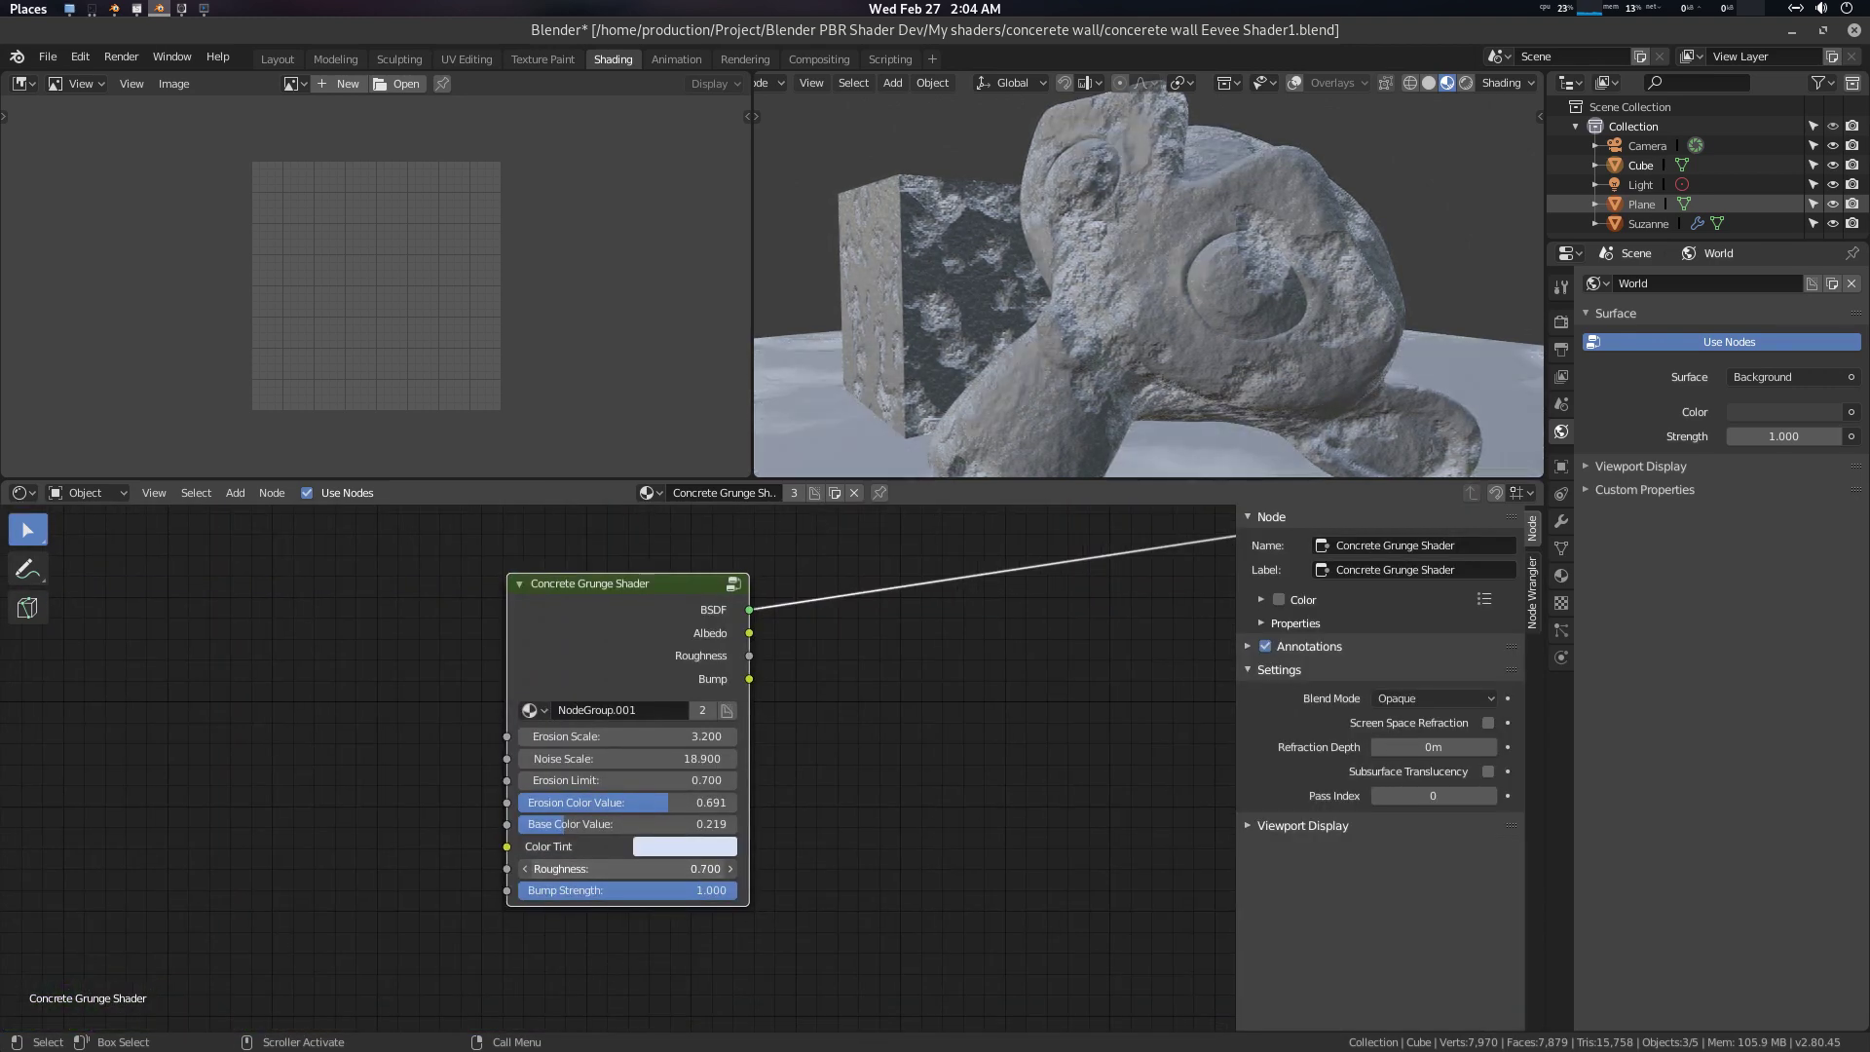
click(692, 868)
key(Return)
scroll(740, 843, up, 1)
key(ctrl+s)
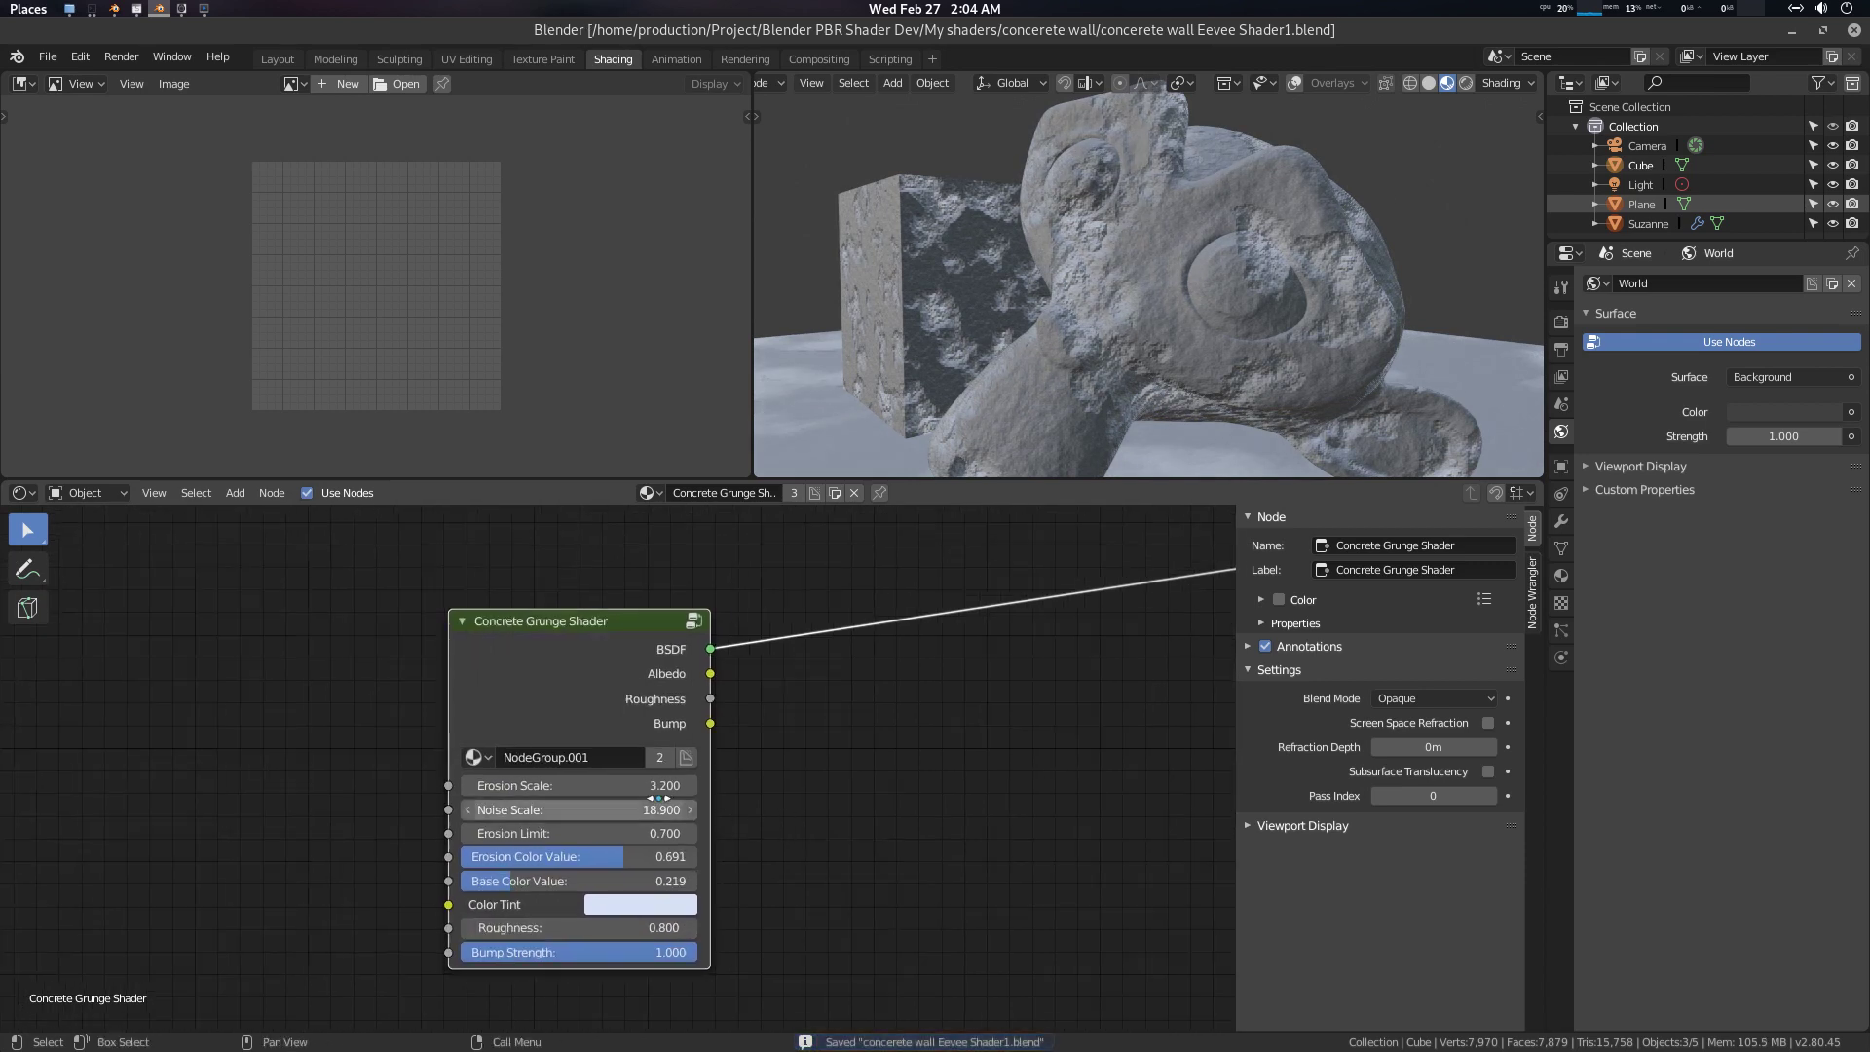
Raise Erosion Scale to 5.100, lower Erosion Color Value to 0.438, and shift Color Tint toward blue
drag(584, 785, 770, 785)
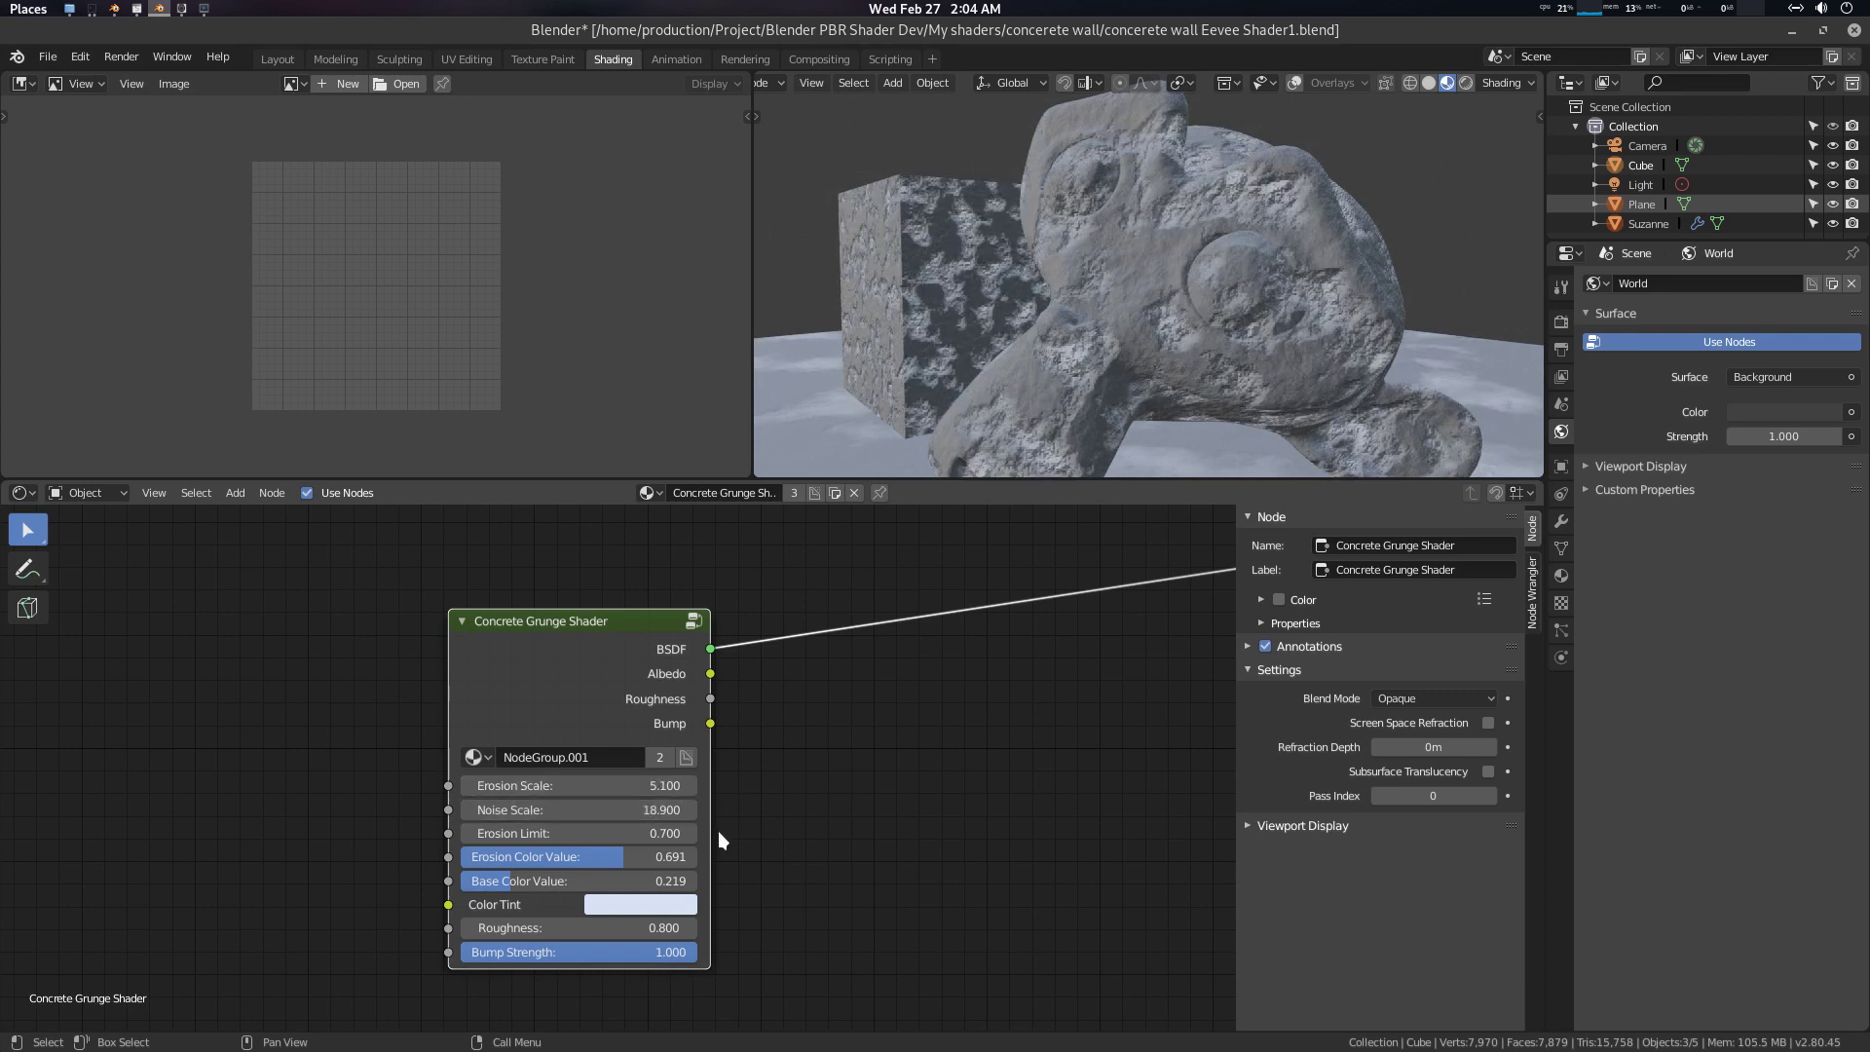
ctrl+middle_drag(750, 939, 769, 884)
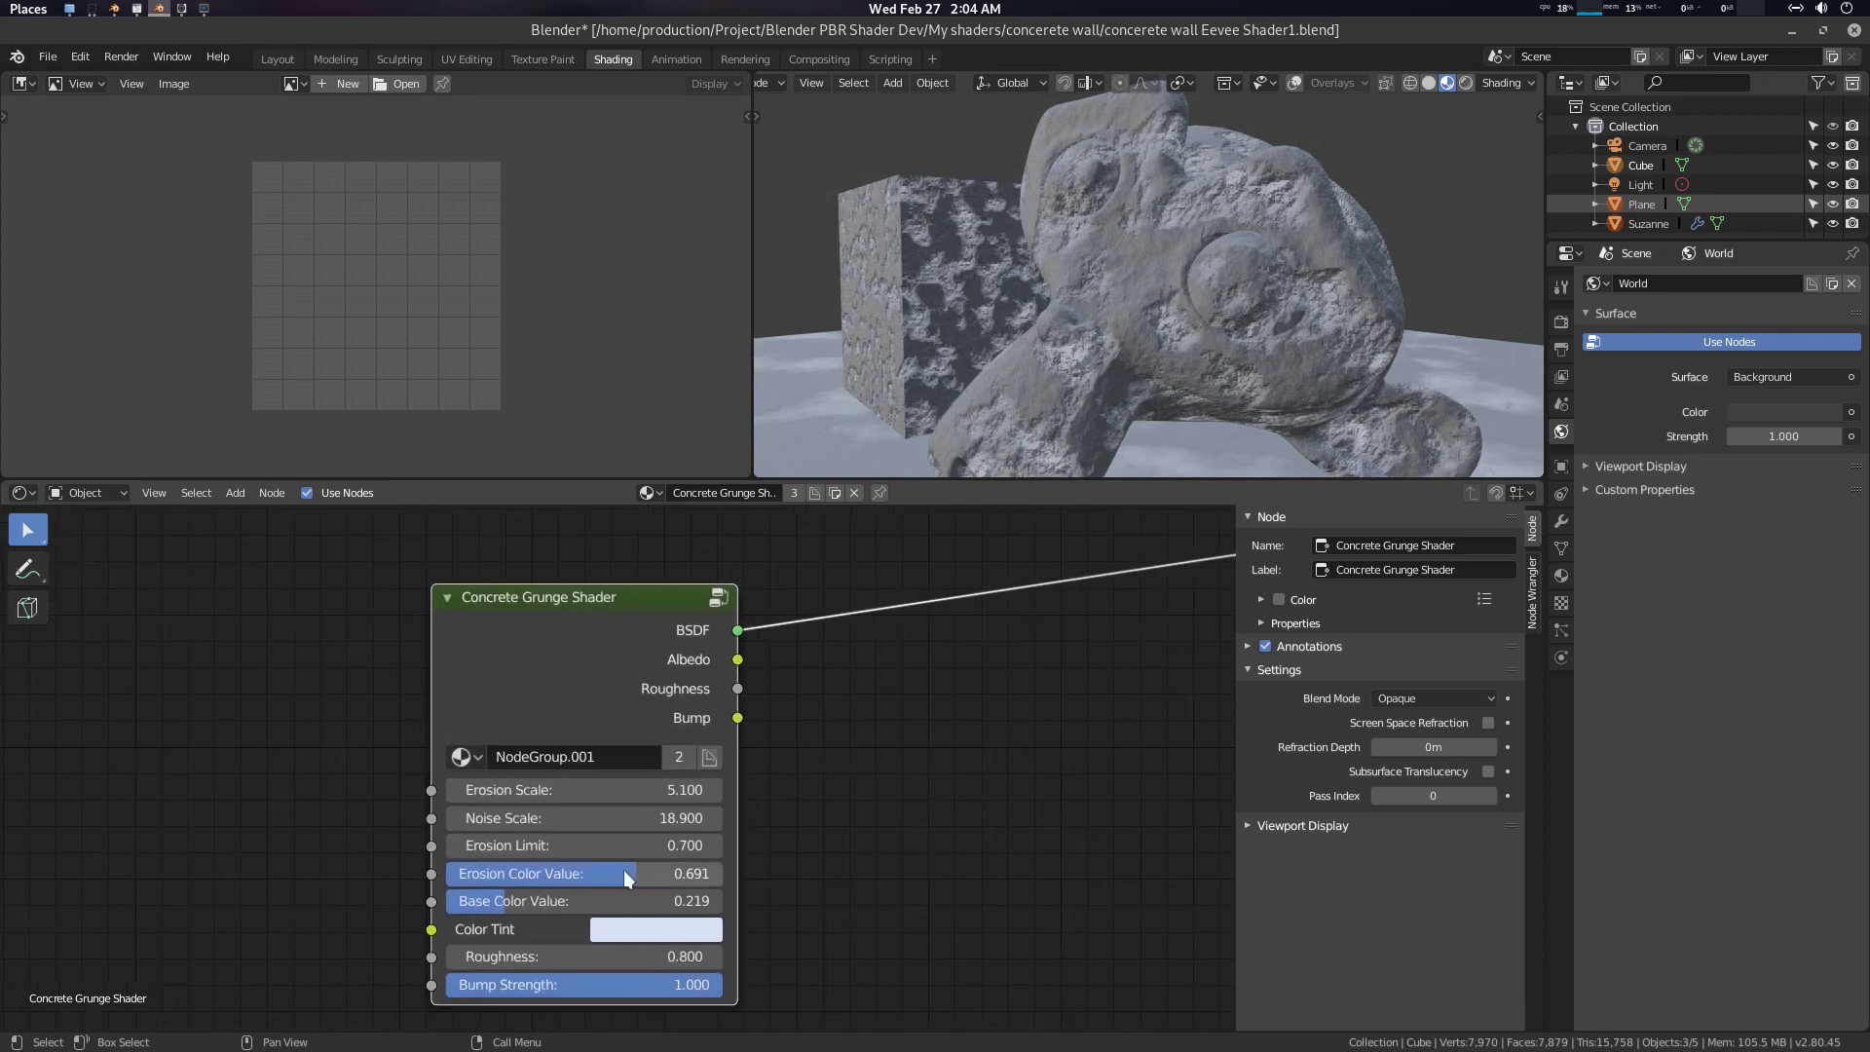
mouse_move(623, 869)
mouse_down()
mouse_move(448, 873)
mouse_move(586, 872)
mouse_move(565, 873)
mouse_move(585, 901)
mouse_up()
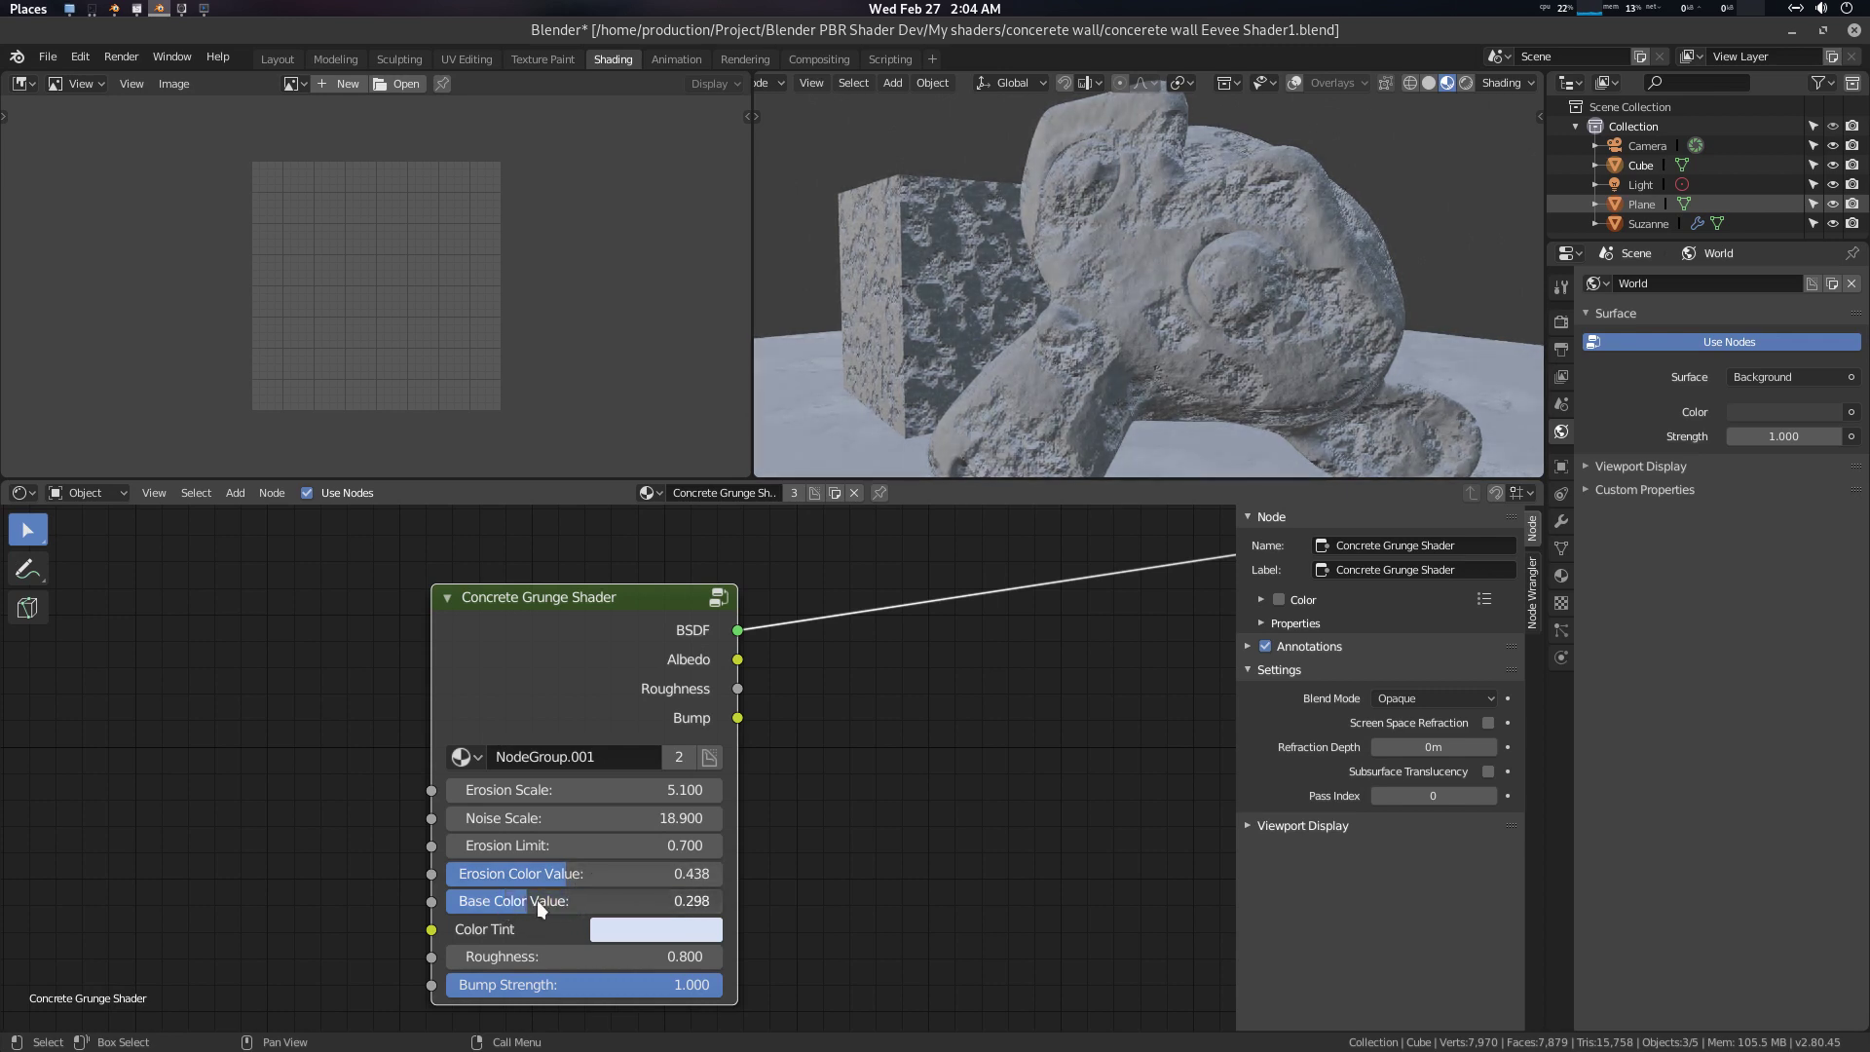
click(643, 929)
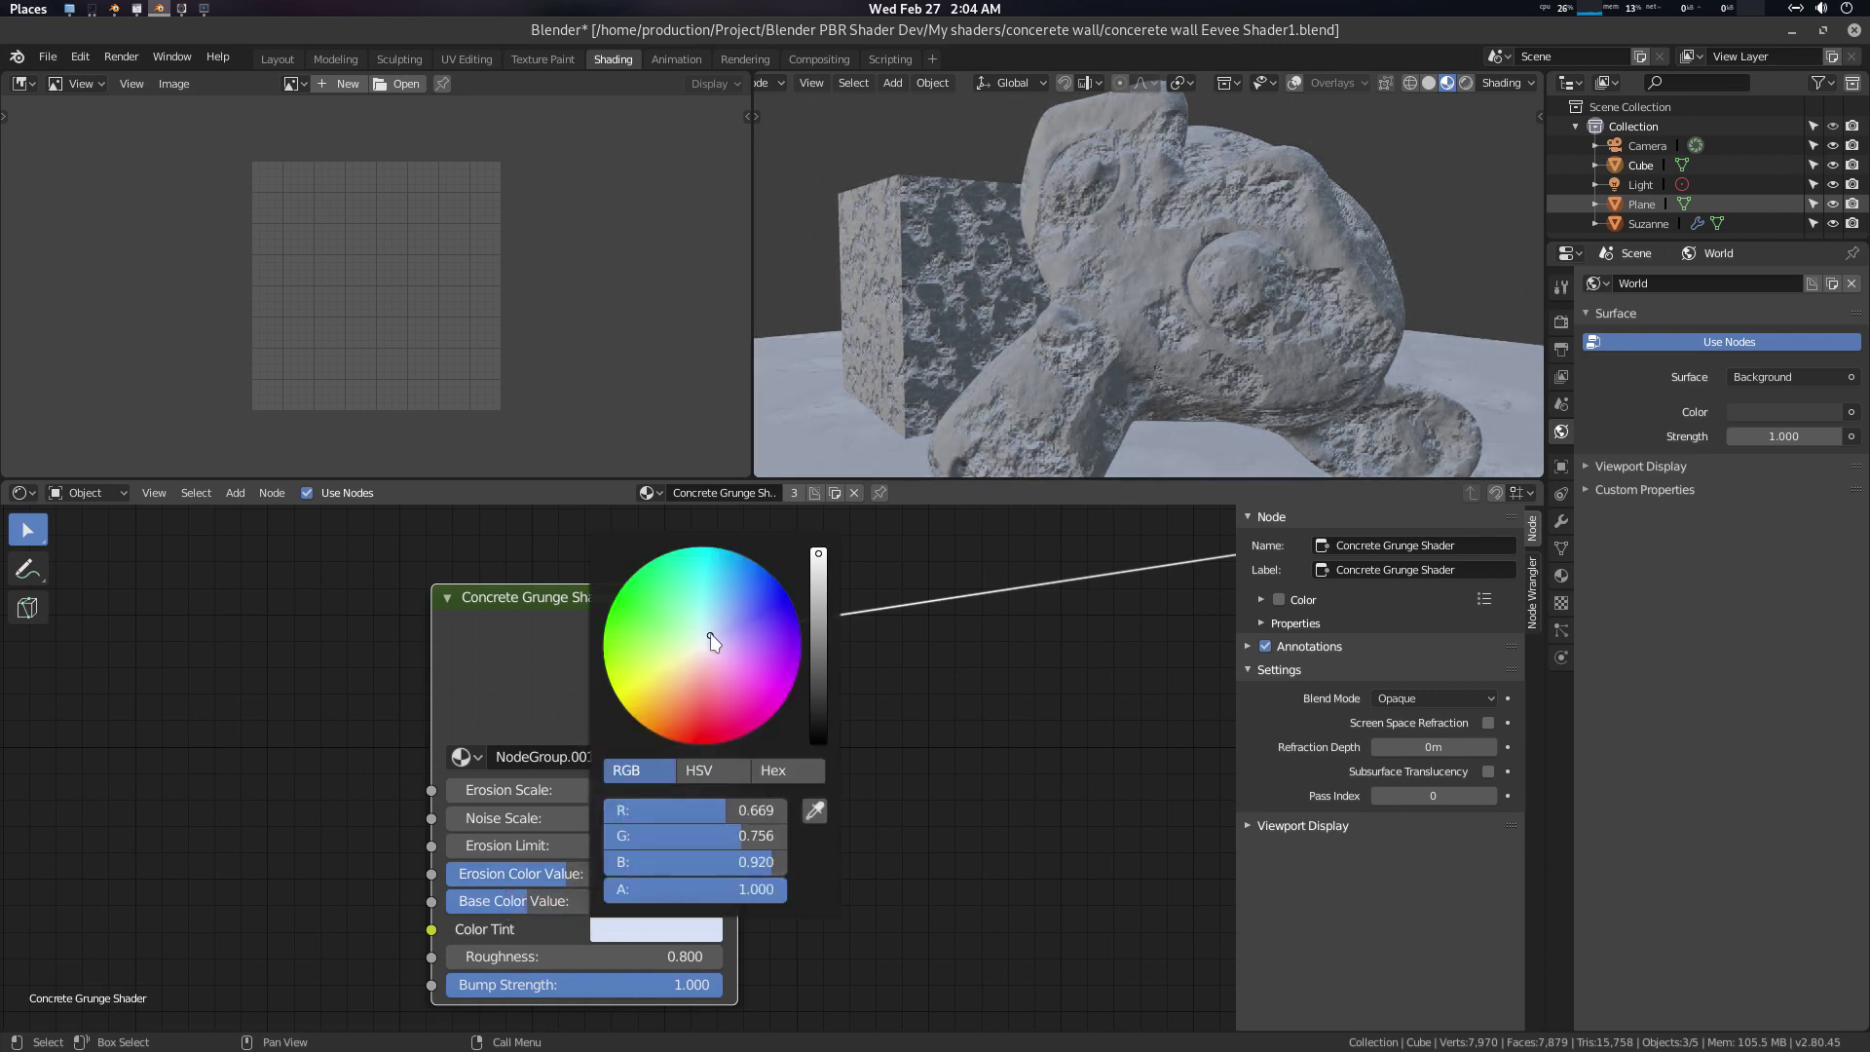
drag(712, 634, 711, 632)
Orbit and zoom in on the cube and Suzanne, testing a weaker Bump Strength
scroll(916, 734, down, 1)
scroll(1044, 388, down, 3)
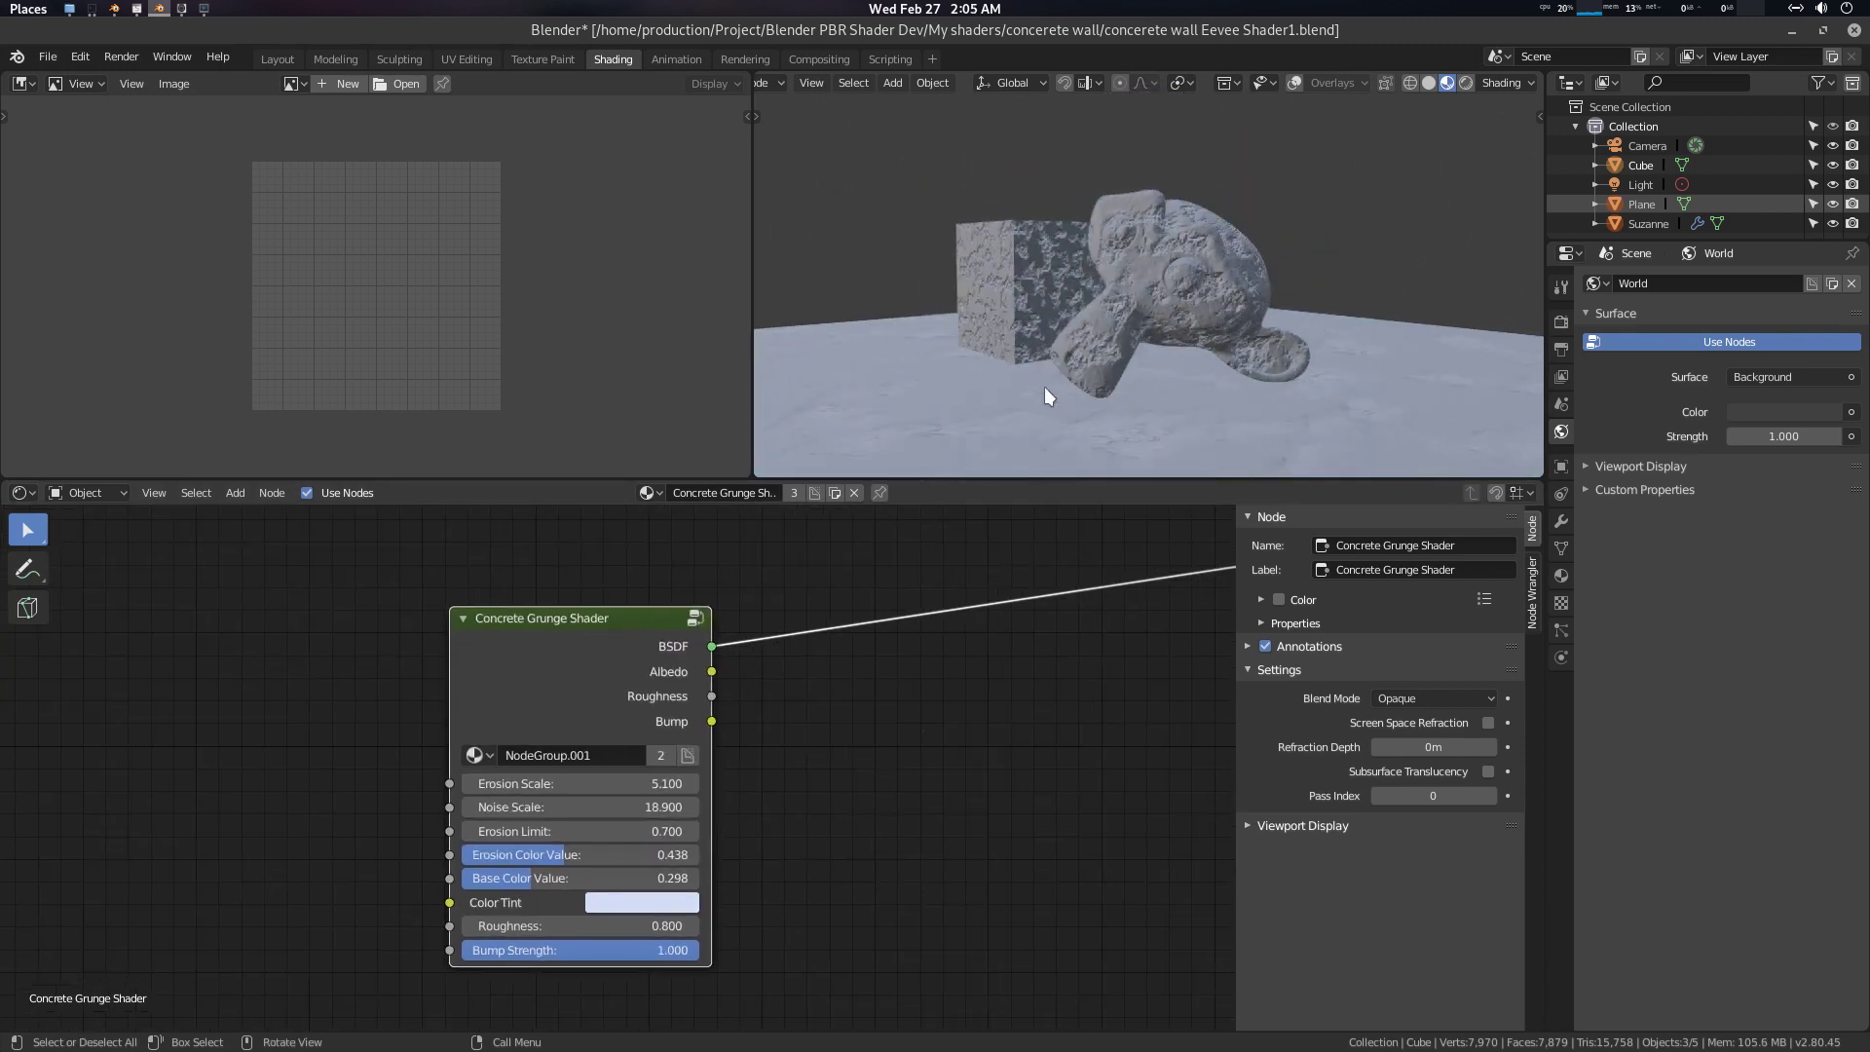
middle_drag(1128, 331, 1153, 318)
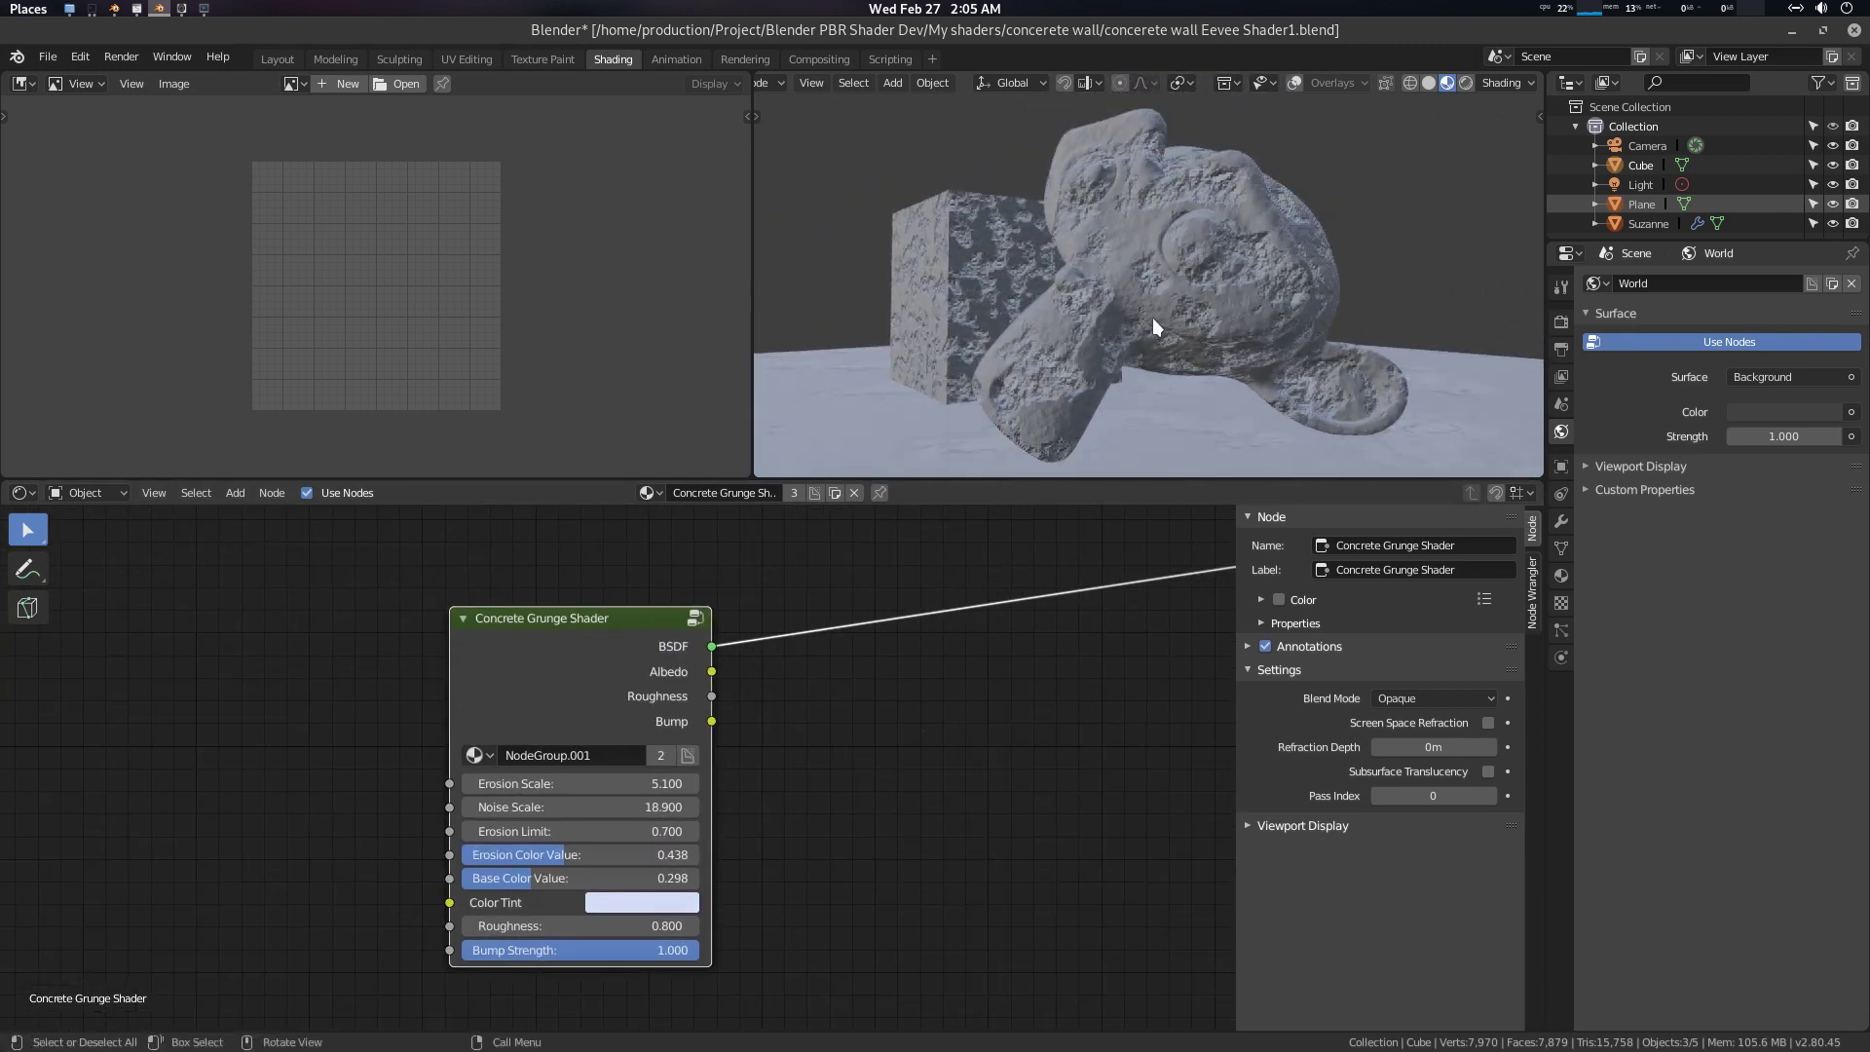
scroll(1157, 468, up, 3)
middle_drag(1064, 743, 1081, 737)
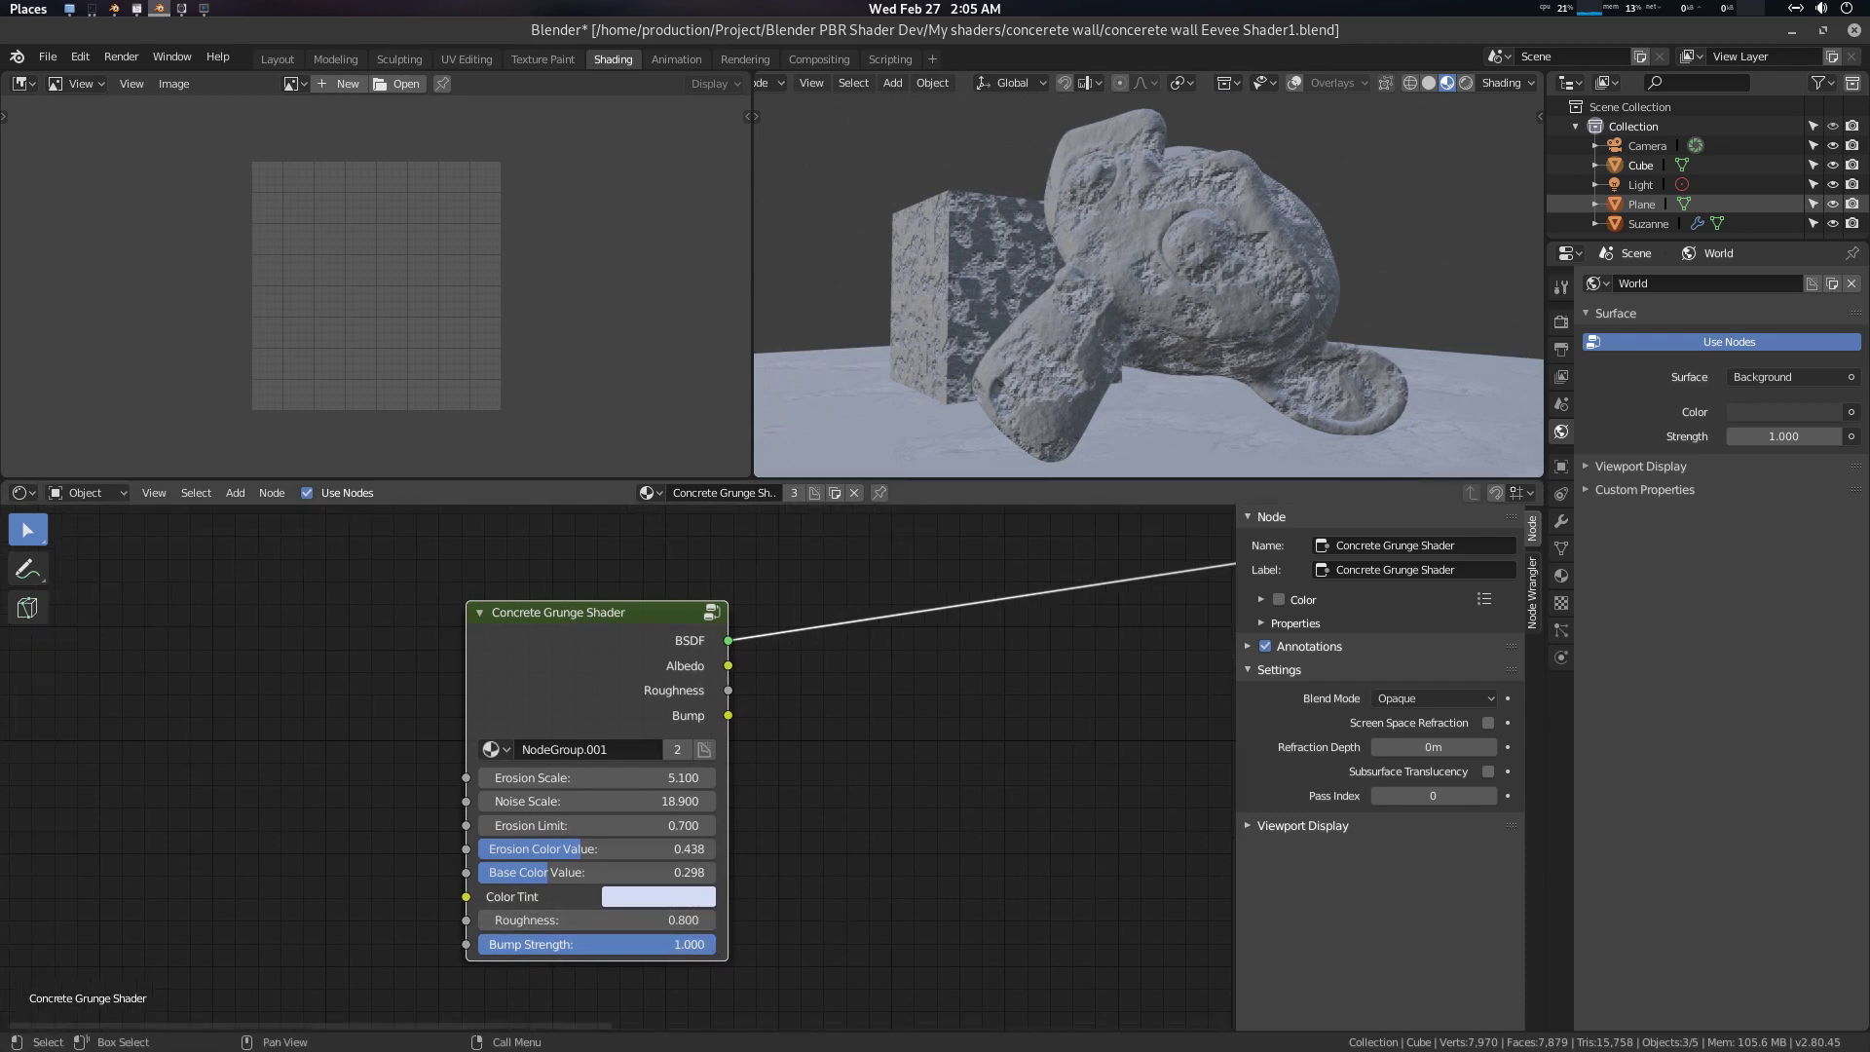
mouse_move(674, 944)
mouse_down()
mouse_move(574, 944)
mouse_move(703, 945)
mouse_up()
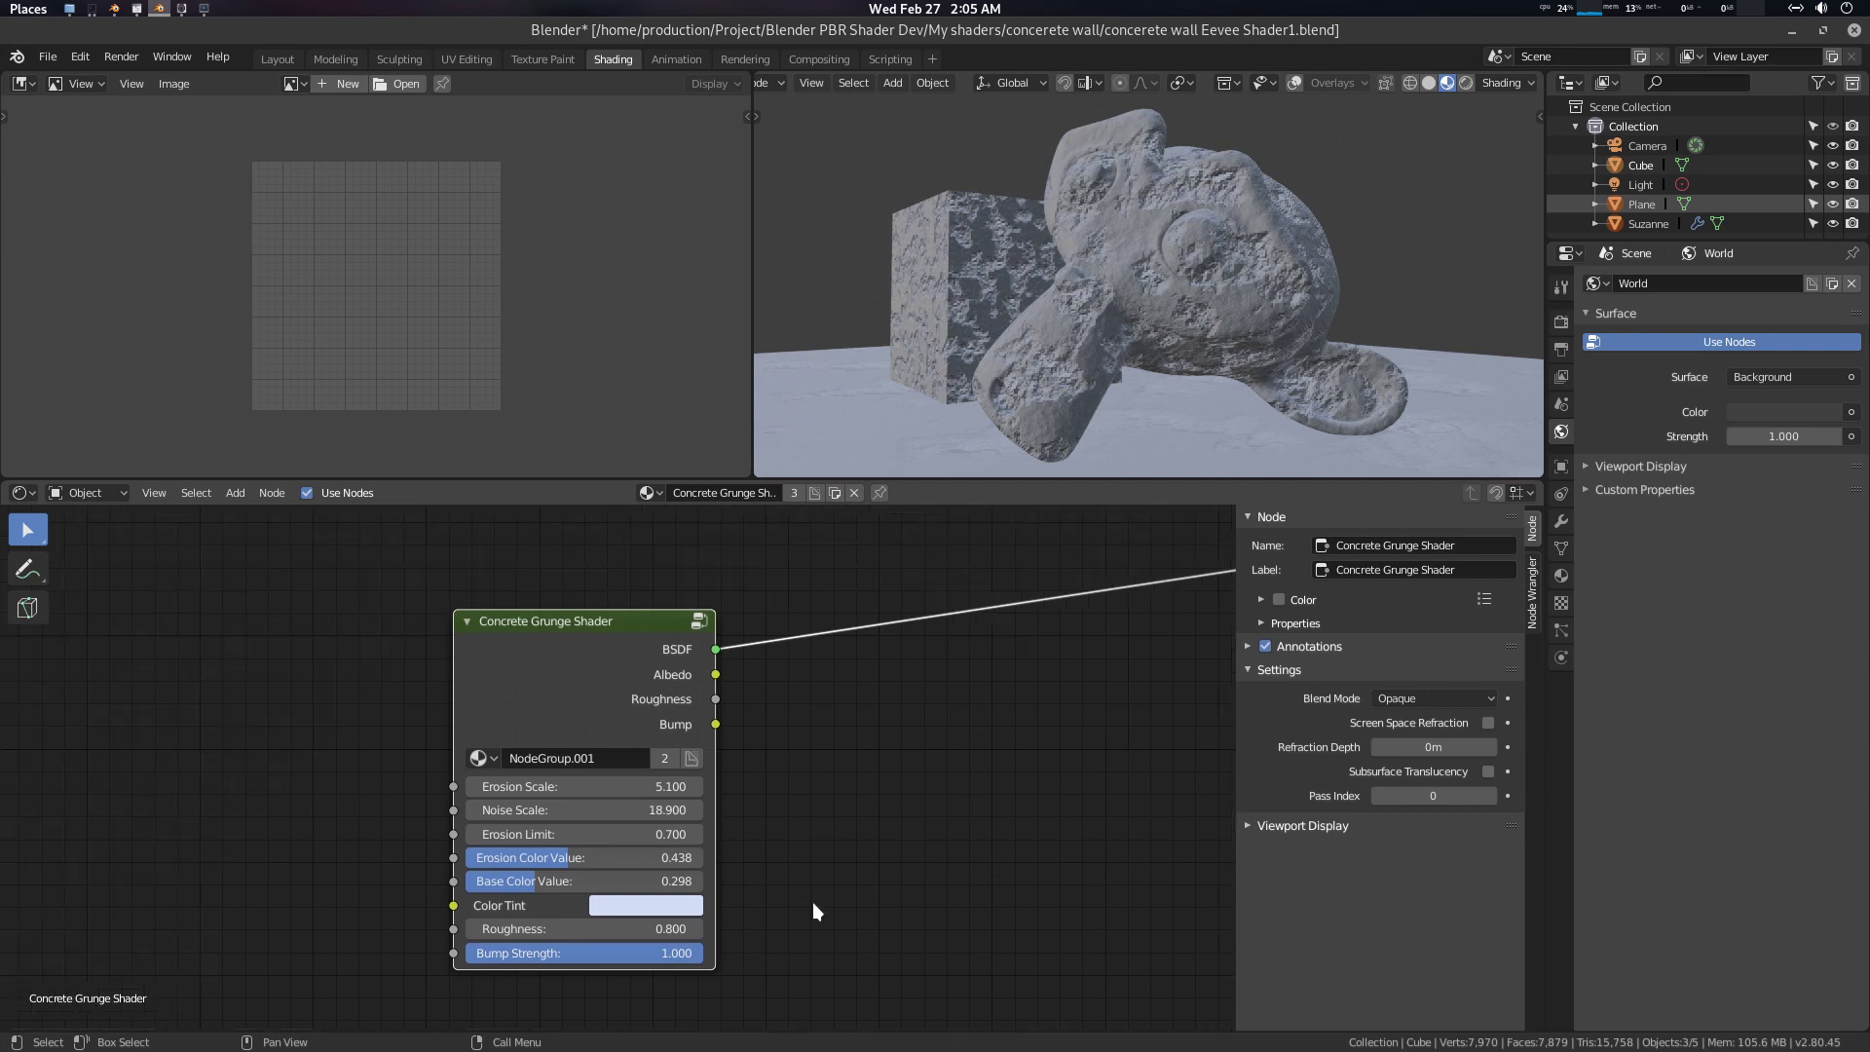
key(Home)
key(ctrl+alt+Down)
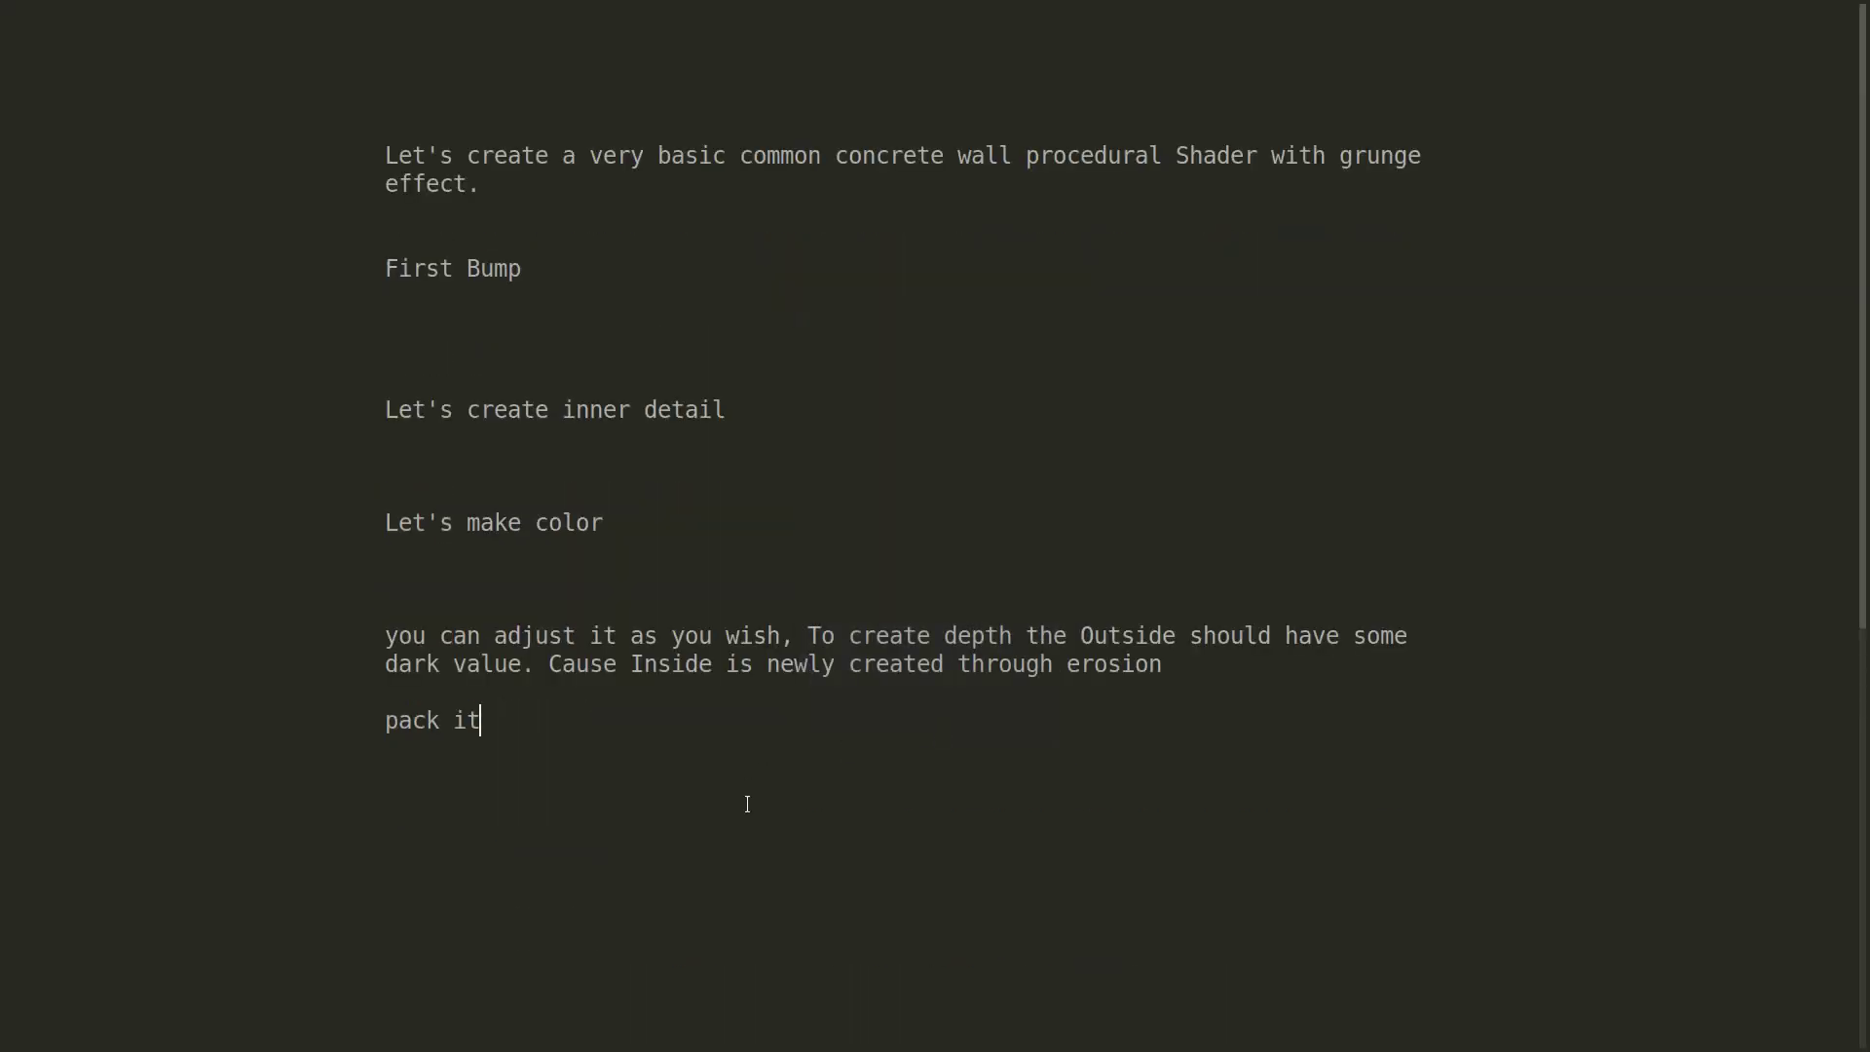
Add a closing line "That's all. Thanks" below "pack it" in the notes
key(Return)
key(Return)
text(Tha)
text(t)
text('s a)
text(ll. Than)
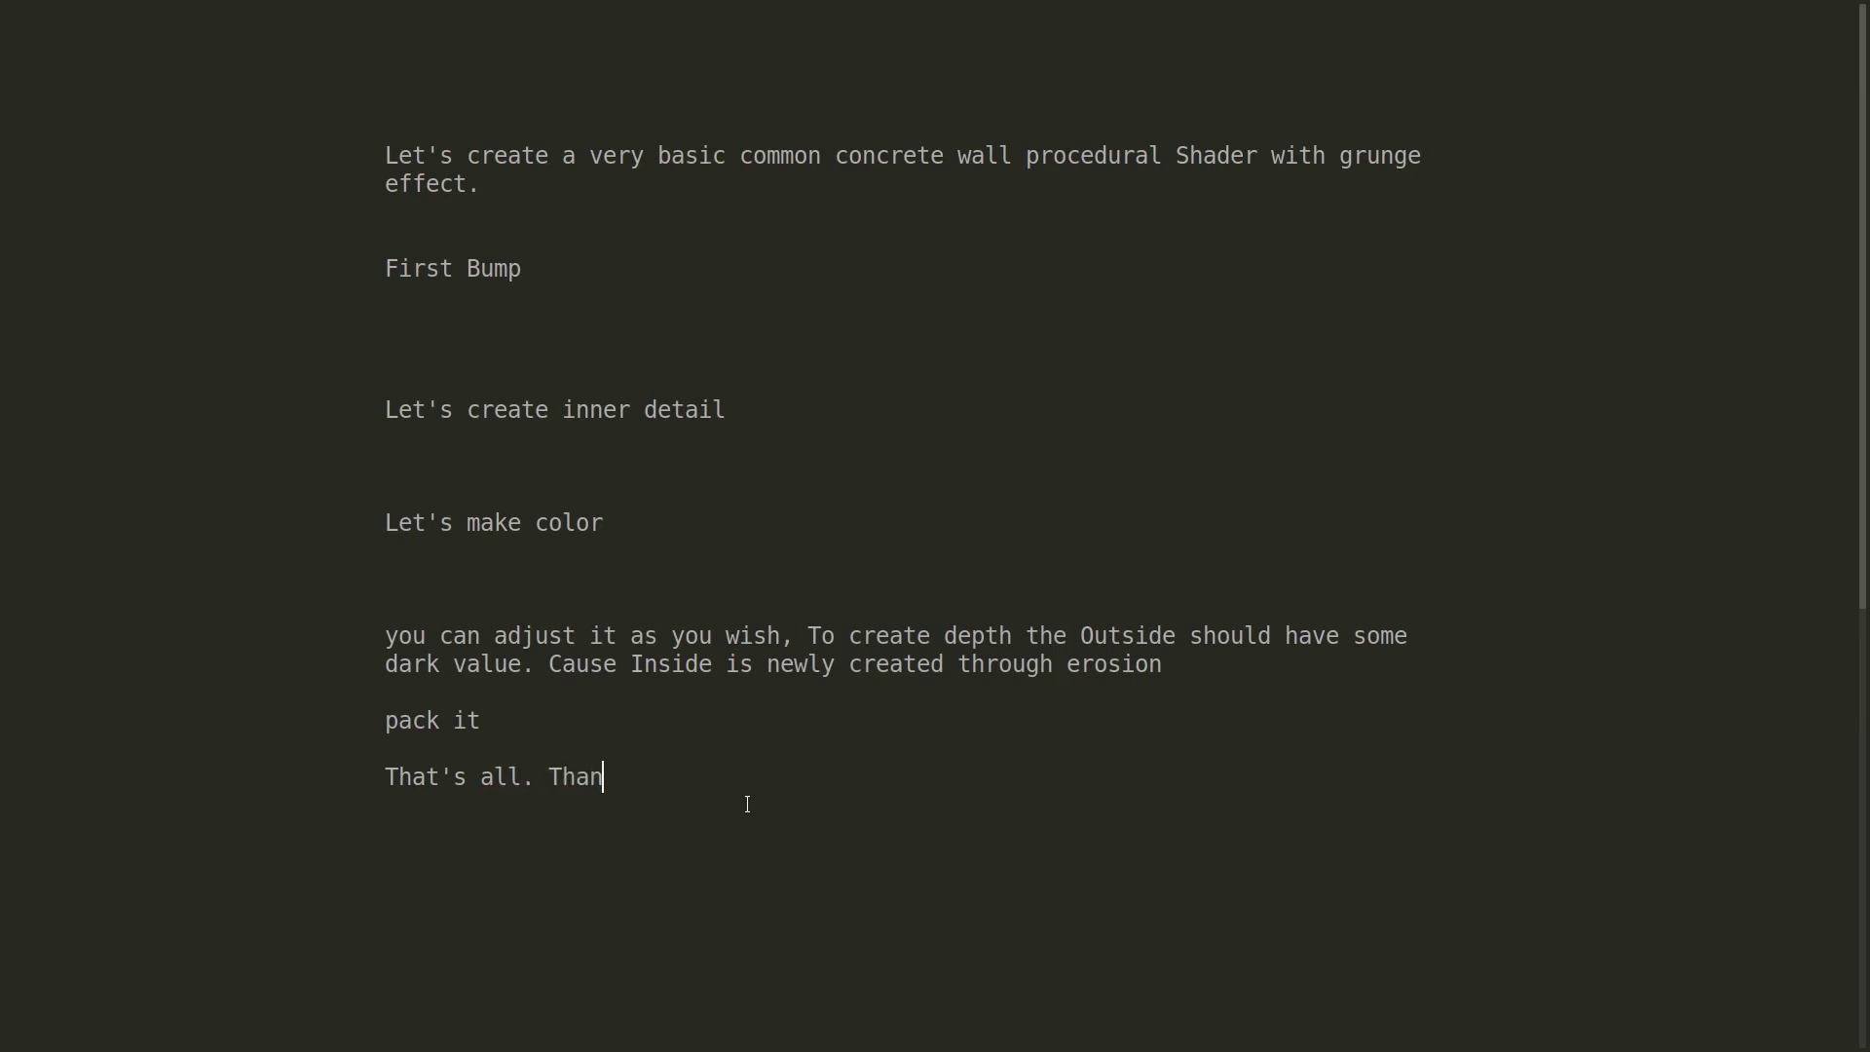